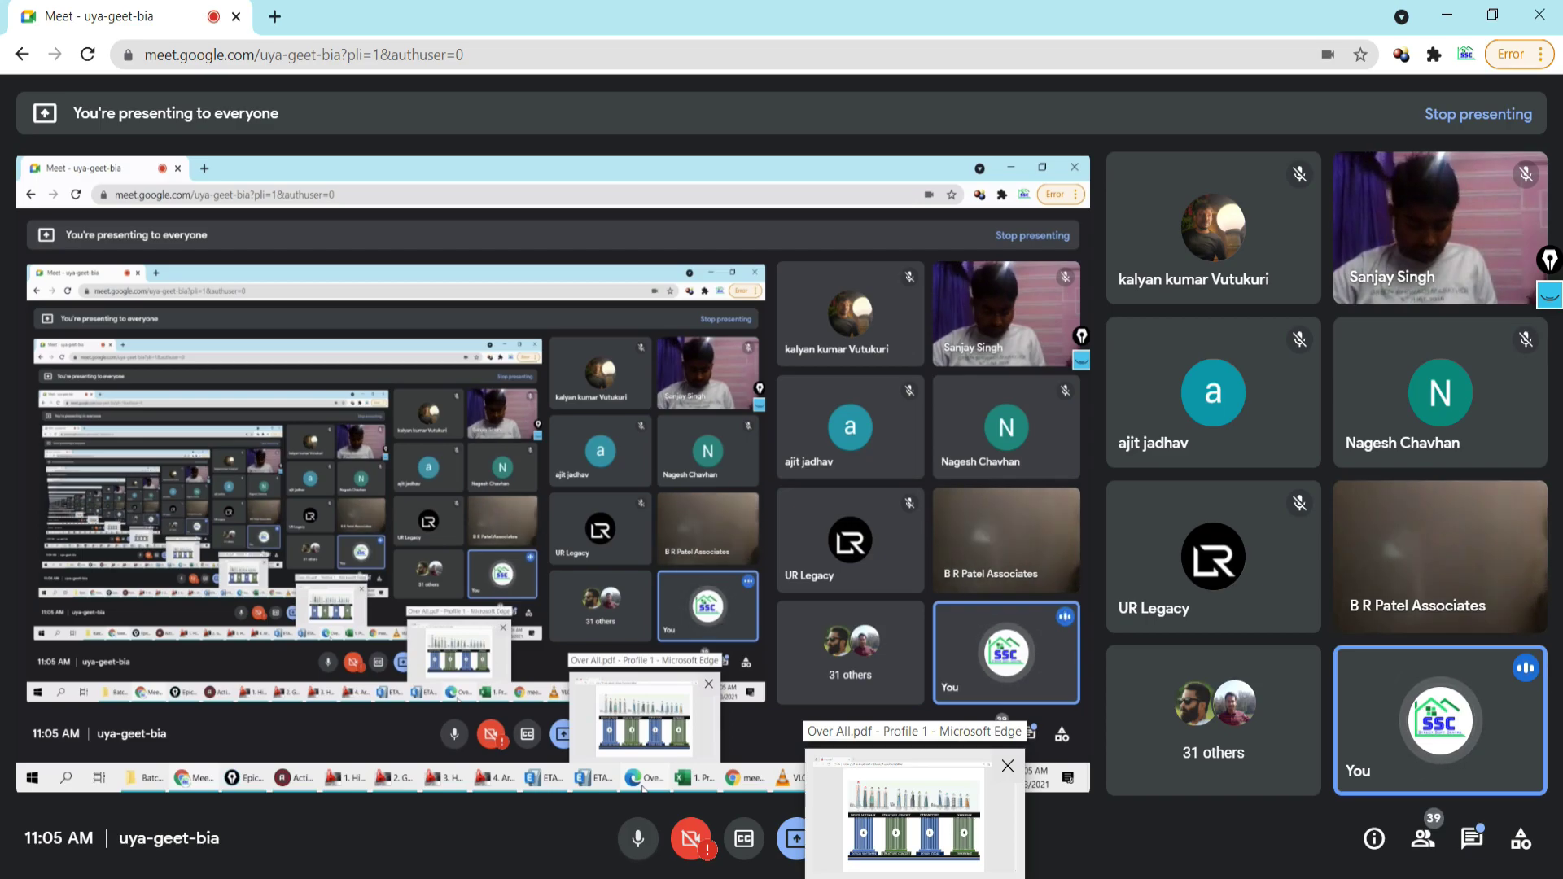
- Bring the Over All.pdf document in Edge to the front from the taskbar
{"action": "left_click", "coordinate": [913, 816]}
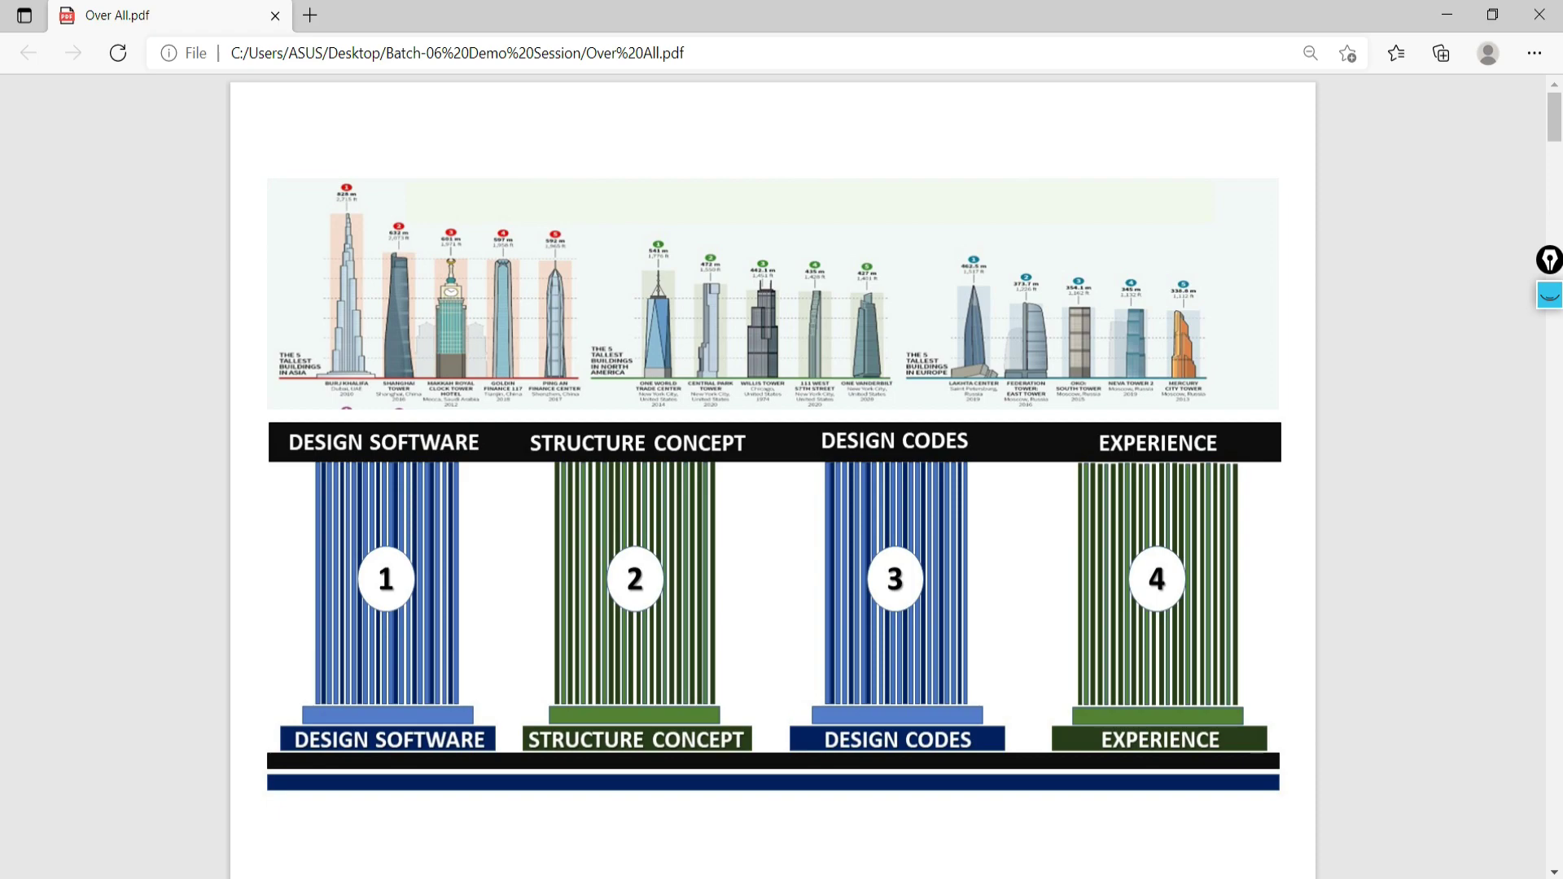
- Scroll down to the software page listing STAAD Pro, ETABS, SAP 2000, Tekla and Soil works
{"action": "scroll", "coordinate": [773, 476], "scroll_direction": "down", "scroll_amount": 1}
{"action": "scroll", "coordinate": [773, 476], "scroll_direction": "down", "scroll_amount": 2}
{"action": "scroll", "coordinate": [773, 476], "scroll_direction": "down", "scroll_amount": 2}
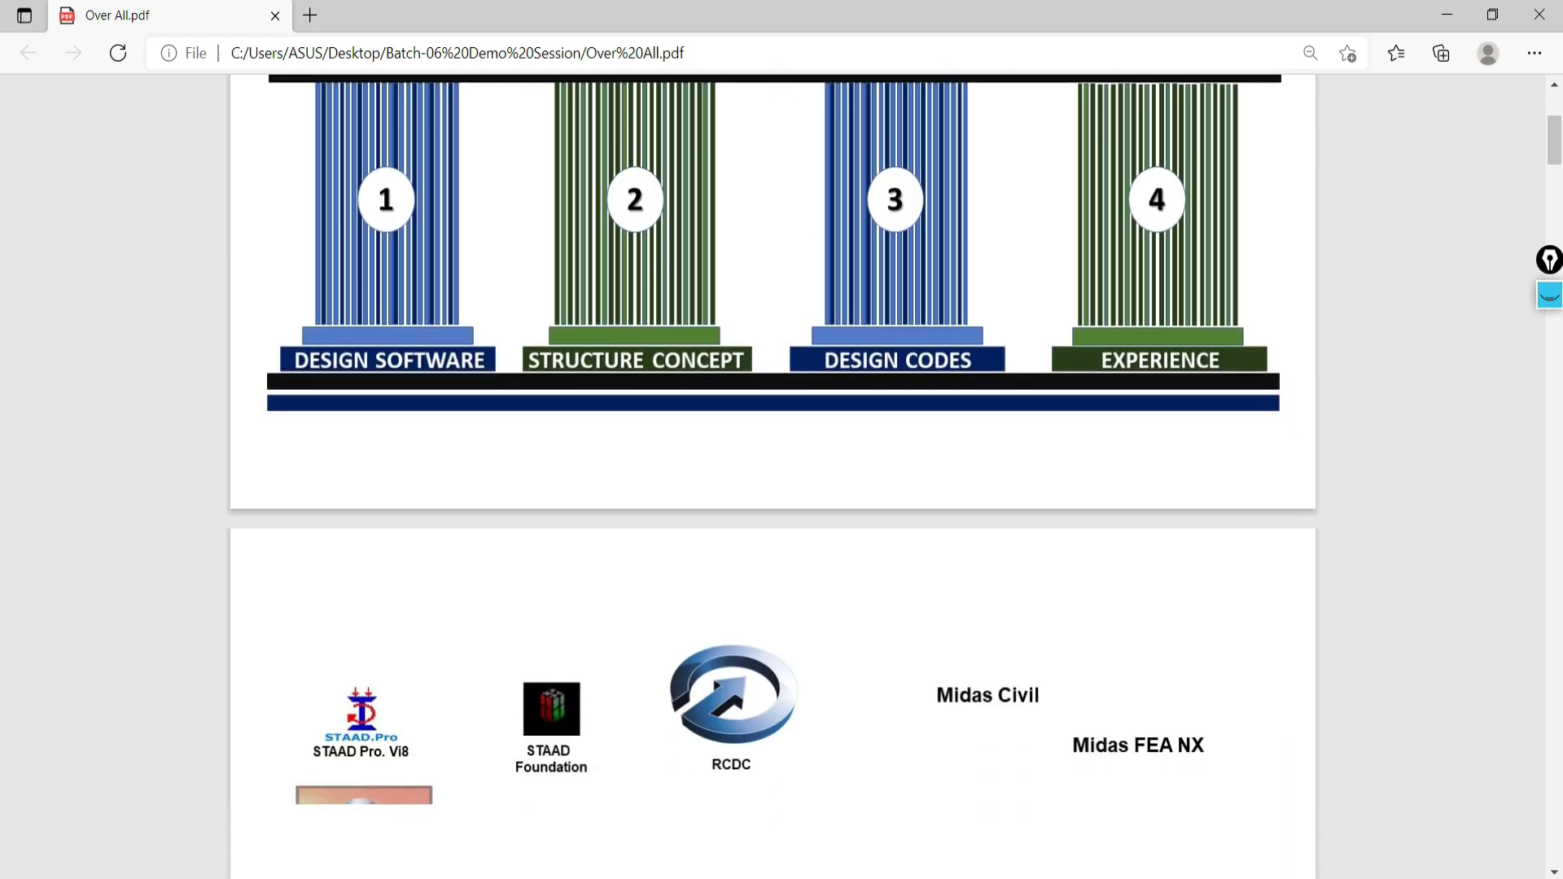
{"action": "scroll", "coordinate": [774, 477], "scroll_direction": "down", "scroll_amount": 3}
{"action": "scroll", "coordinate": [774, 476], "scroll_direction": "down", "scroll_amount": 4}
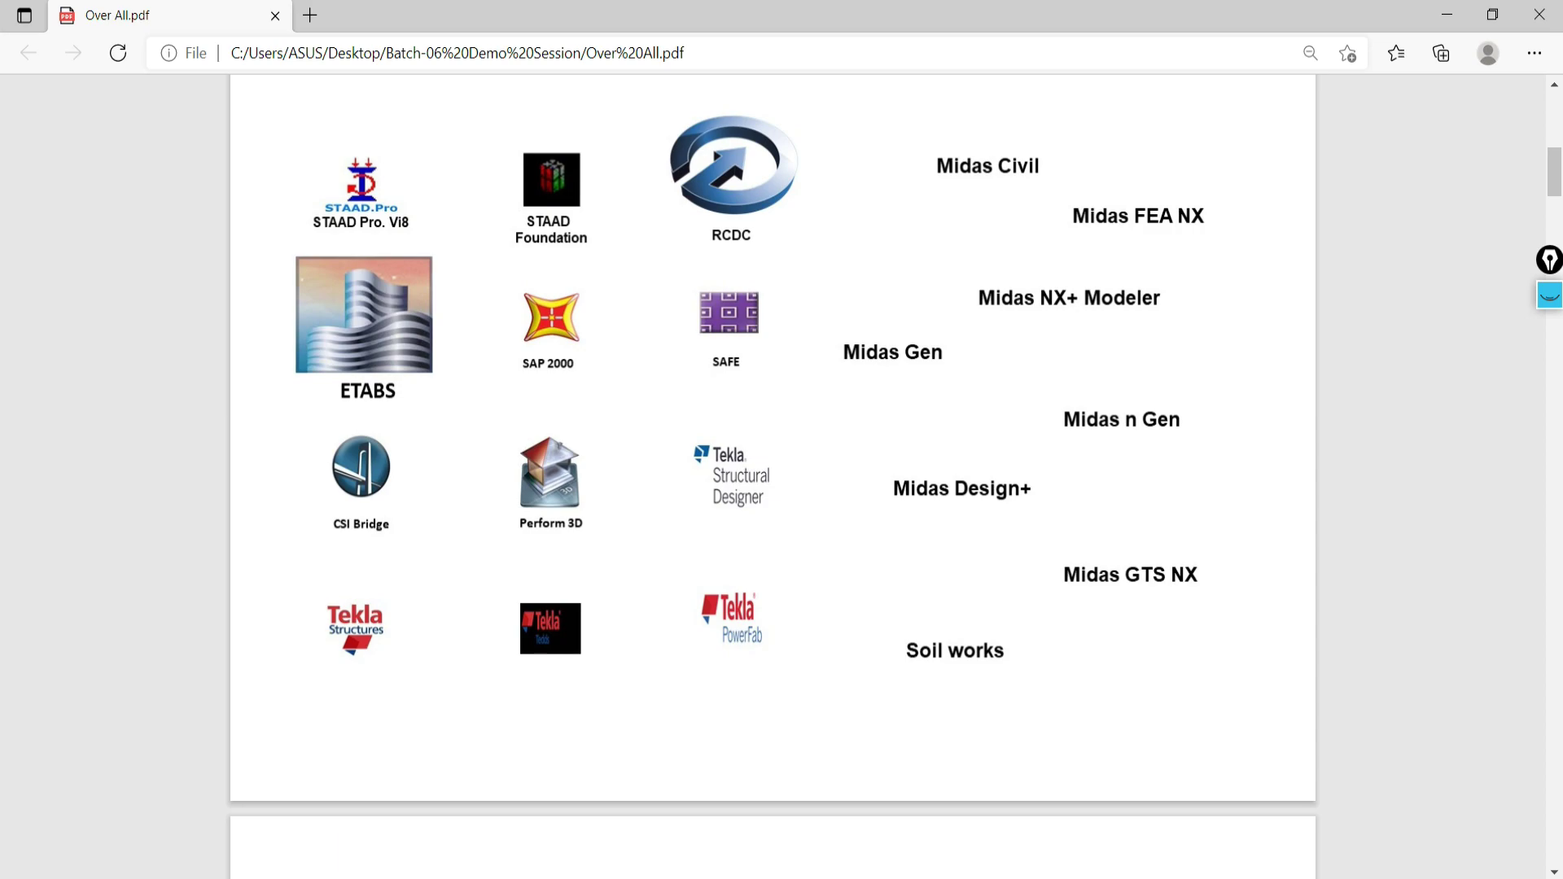
- Scroll back up to the tallest-buildings chart and the four design pillars
{"action": "scroll", "coordinate": [774, 472], "scroll_direction": "up", "scroll_amount": 10}
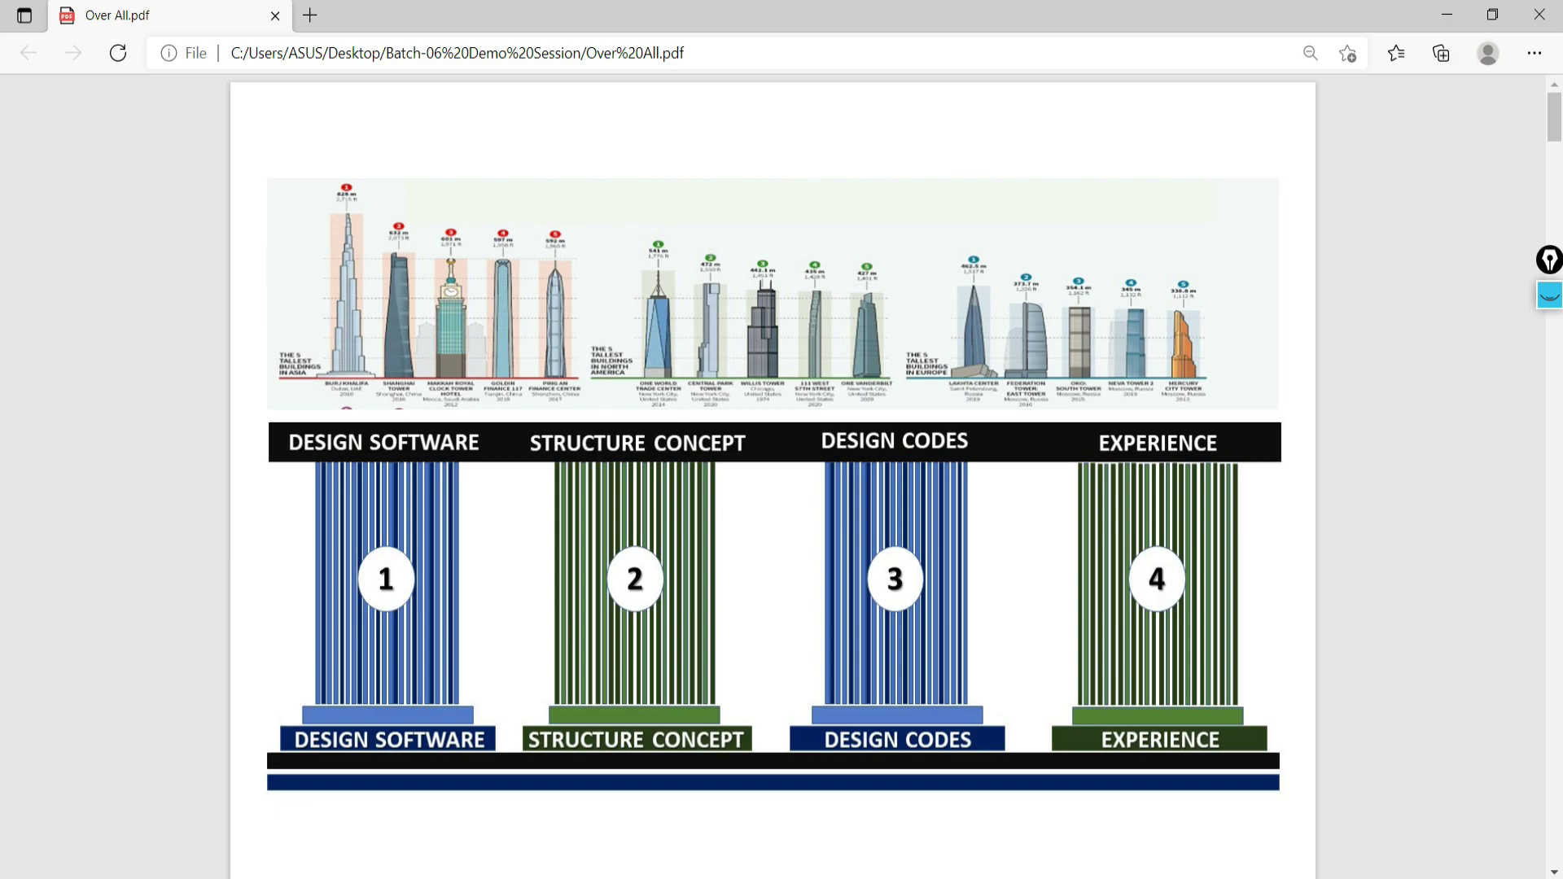
- Scroll down to the bending-moment, concrete-grade mix and earthquake/wind response page
{"action": "scroll", "coordinate": [774, 472], "scroll_direction": "down", "scroll_amount": 1}
{"action": "scroll", "coordinate": [773, 473], "scroll_direction": "down", "scroll_amount": 3}
{"action": "scroll", "coordinate": [774, 472], "scroll_direction": "down", "scroll_amount": 3}
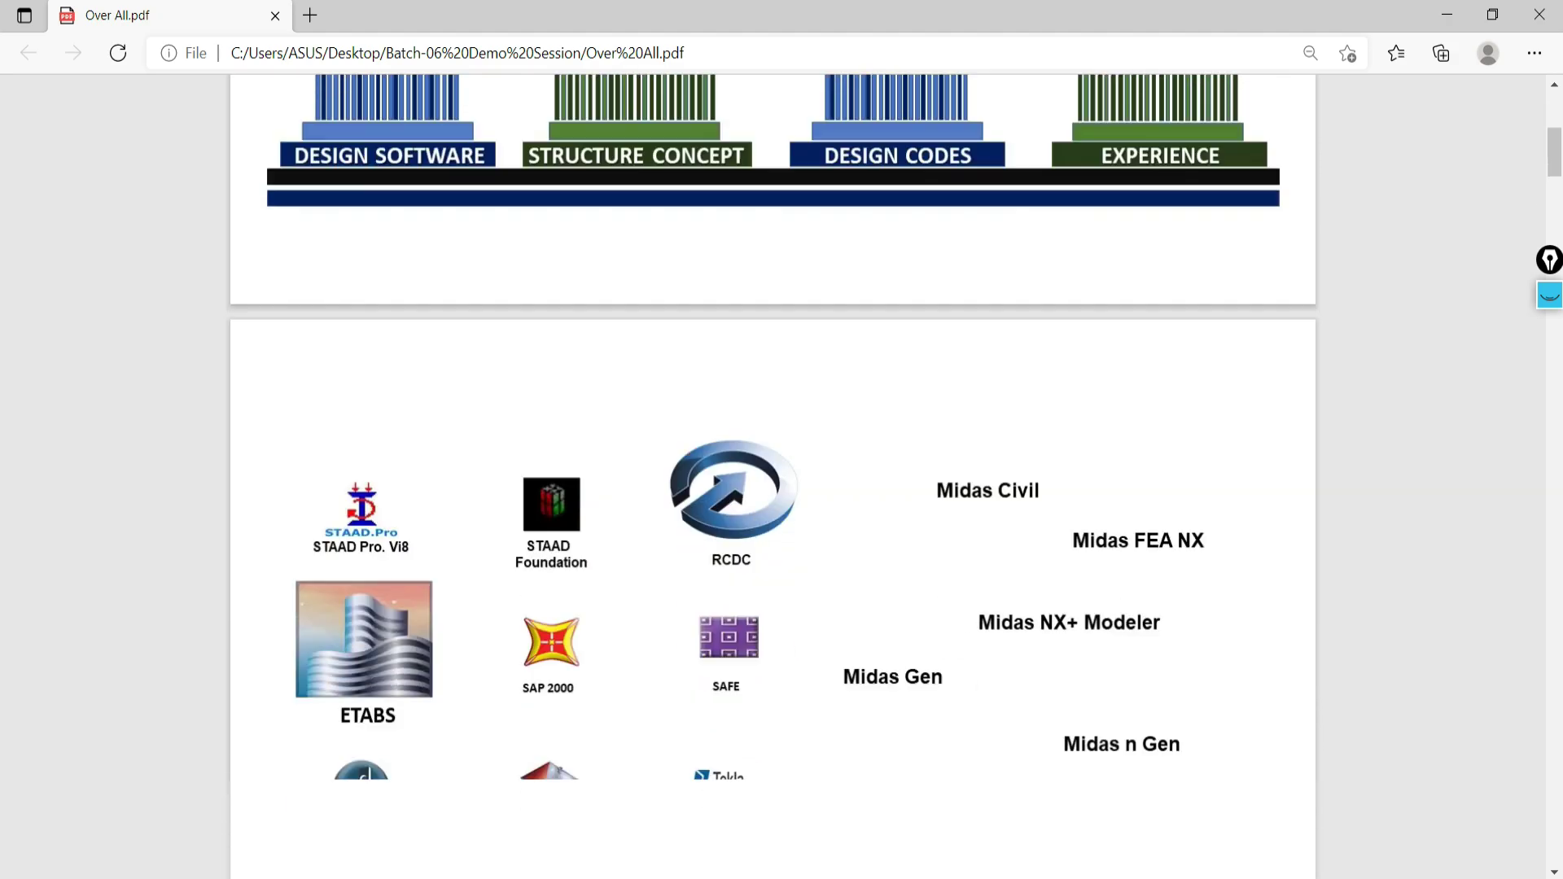
{"action": "scroll", "coordinate": [773, 472], "scroll_direction": "down", "scroll_amount": 3}
{"action": "scroll", "coordinate": [919, 449], "scroll_direction": "down", "scroll_amount": 2}
{"action": "scroll", "coordinate": [920, 450], "scroll_direction": "down", "scroll_amount": 3}
{"action": "scroll", "coordinate": [920, 449], "scroll_direction": "down", "scroll_amount": 4}
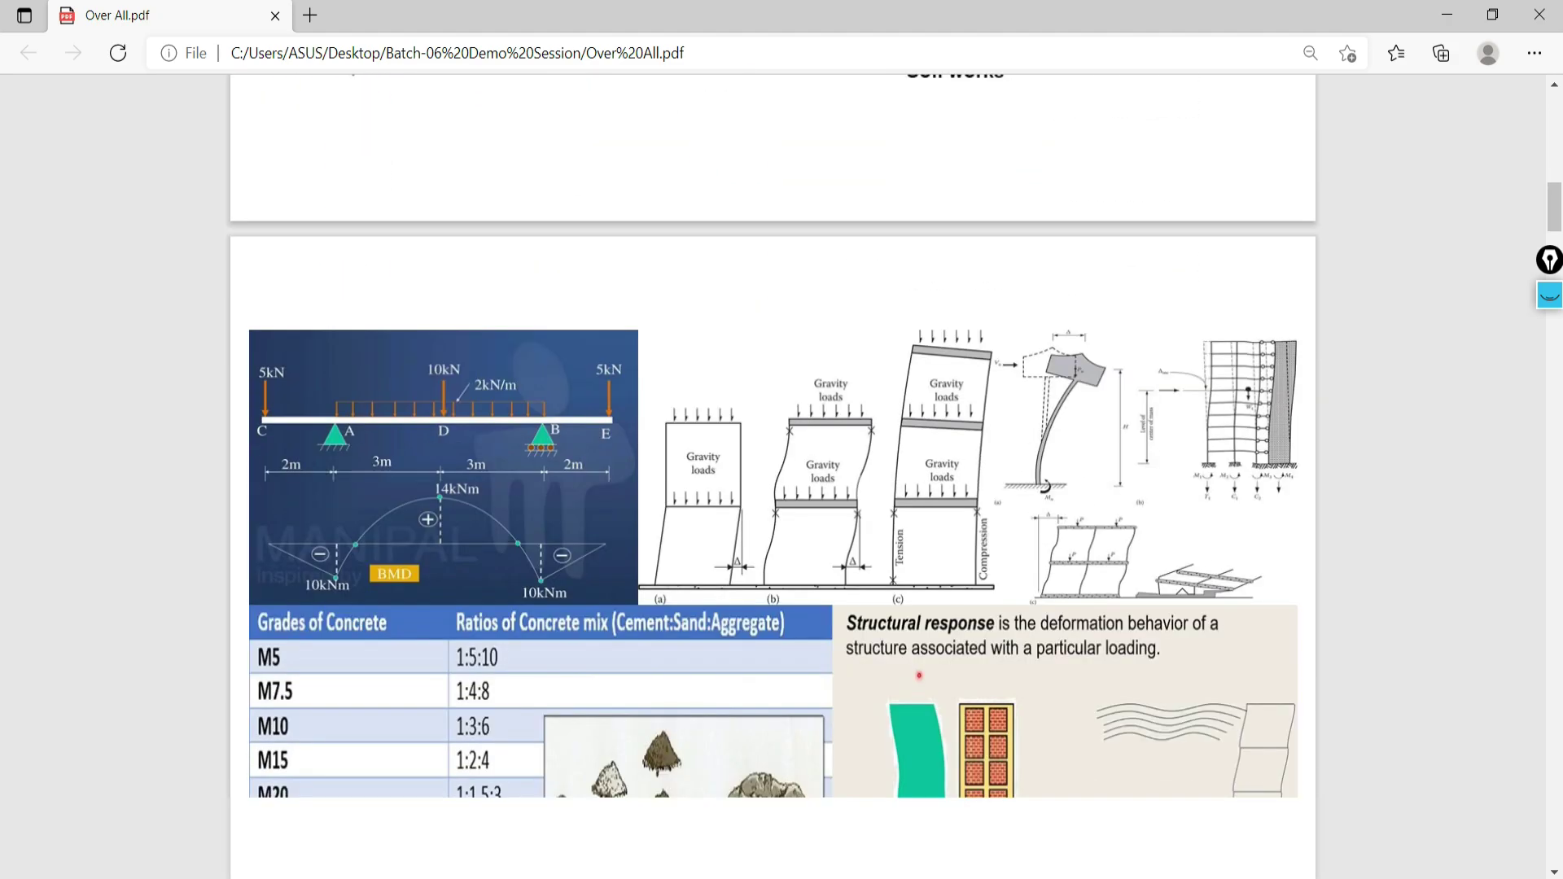
{"action": "scroll", "coordinate": [920, 450], "scroll_direction": "down", "scroll_amount": 3}
{"action": "scroll", "coordinate": [774, 472], "scroll_direction": "down", "scroll_amount": 1}
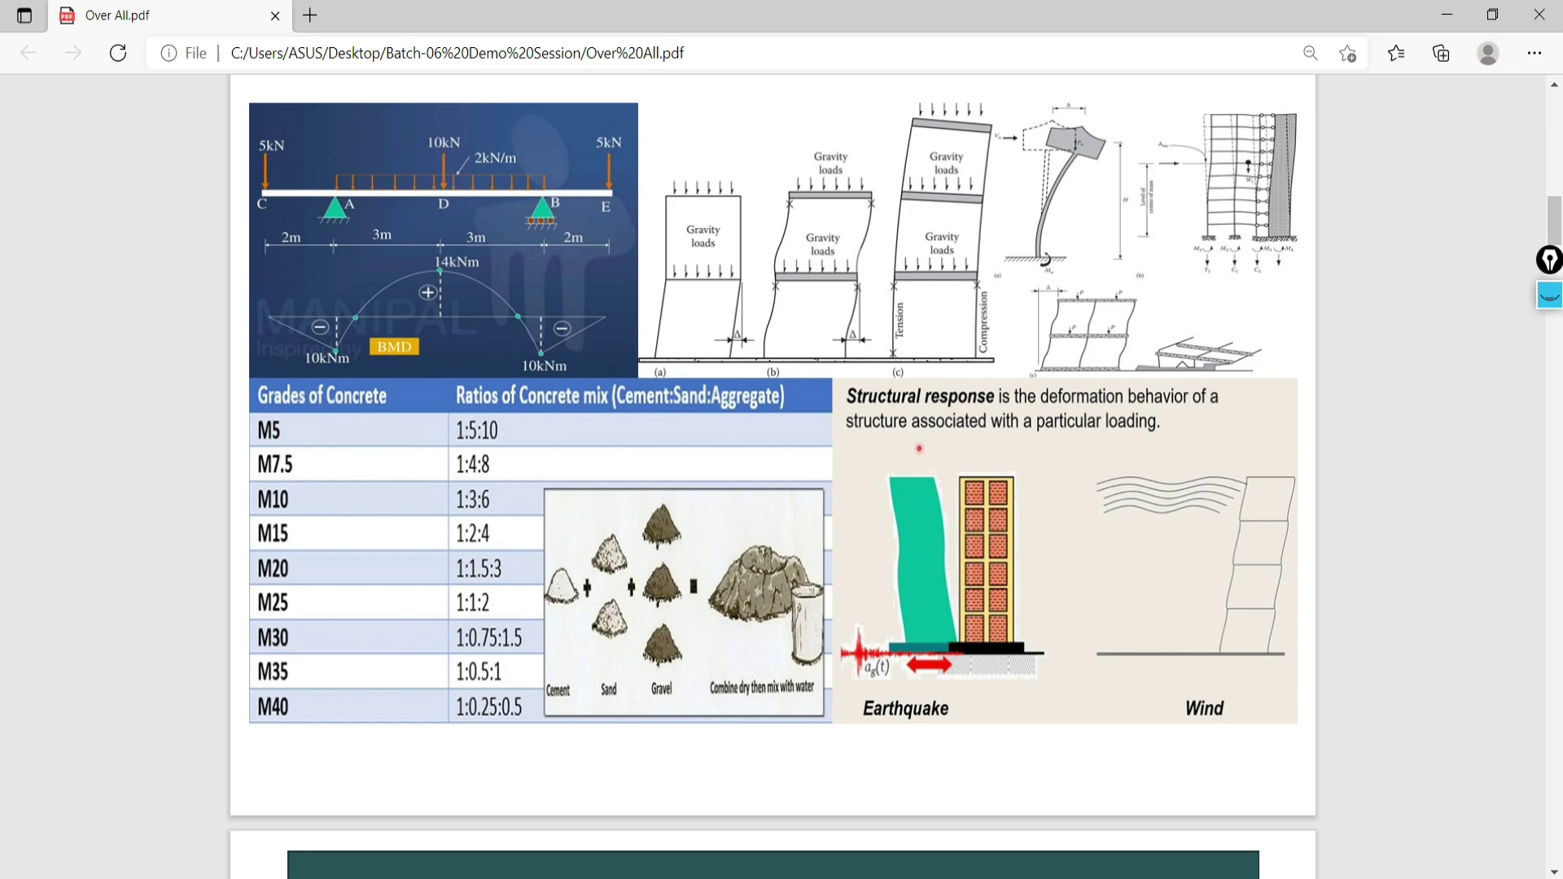
- Scroll back up to the first page with the tallest-buildings chart
{"action": "scroll", "coordinate": [920, 448], "scroll_direction": "up", "scroll_amount": 2}
{"action": "scroll", "coordinate": [919, 448], "scroll_direction": "up", "scroll_amount": 3}
{"action": "scroll", "coordinate": [919, 448], "scroll_direction": "up", "scroll_amount": 10}
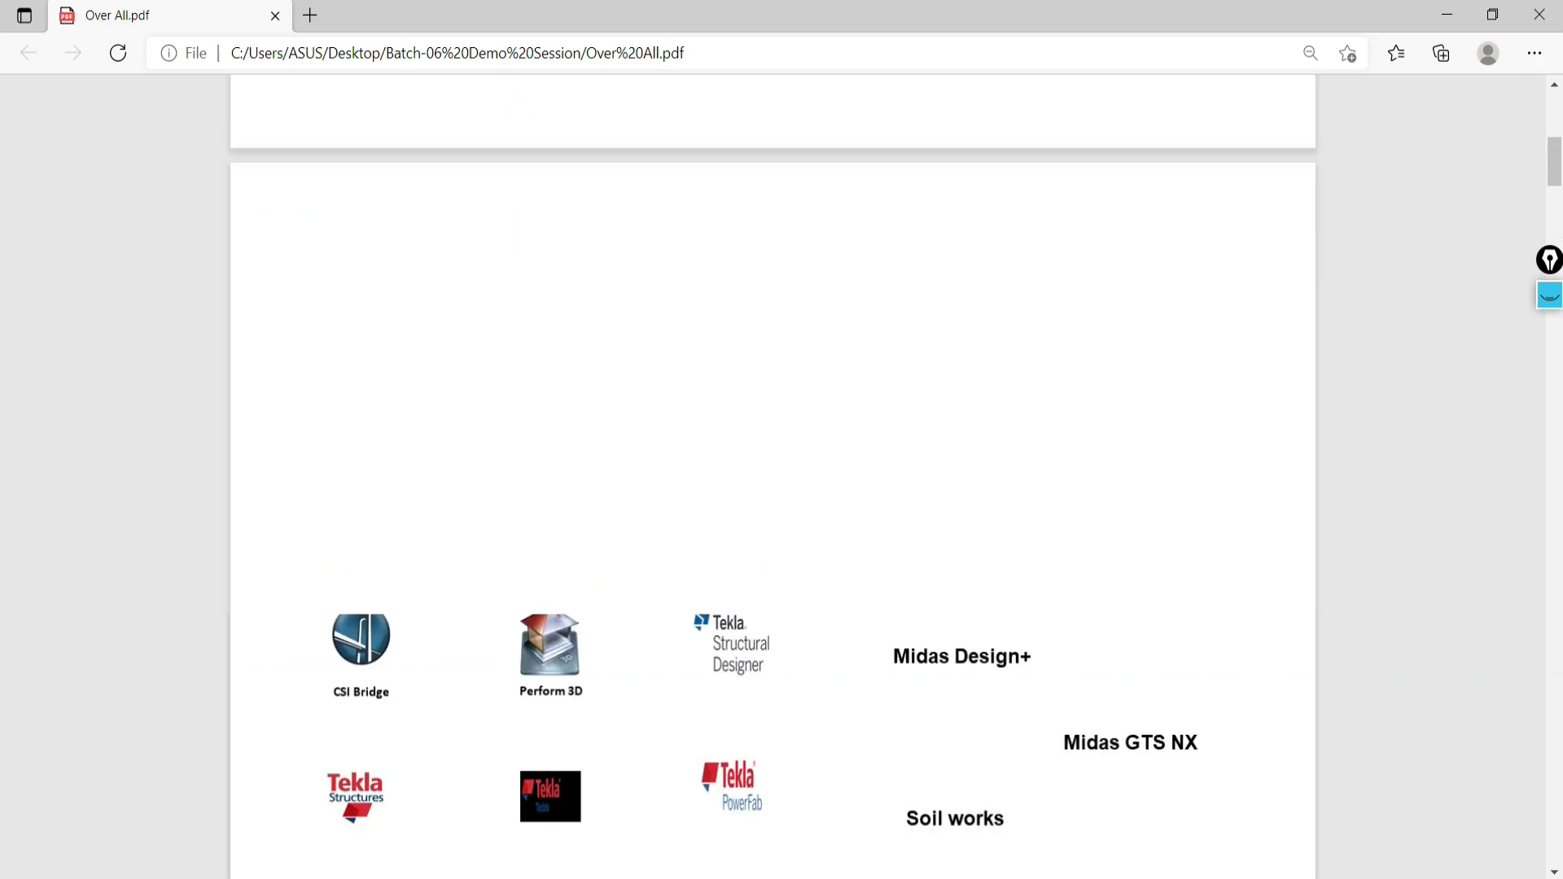
{"action": "scroll", "coordinate": [920, 448], "scroll_direction": "up", "scroll_amount": 10}
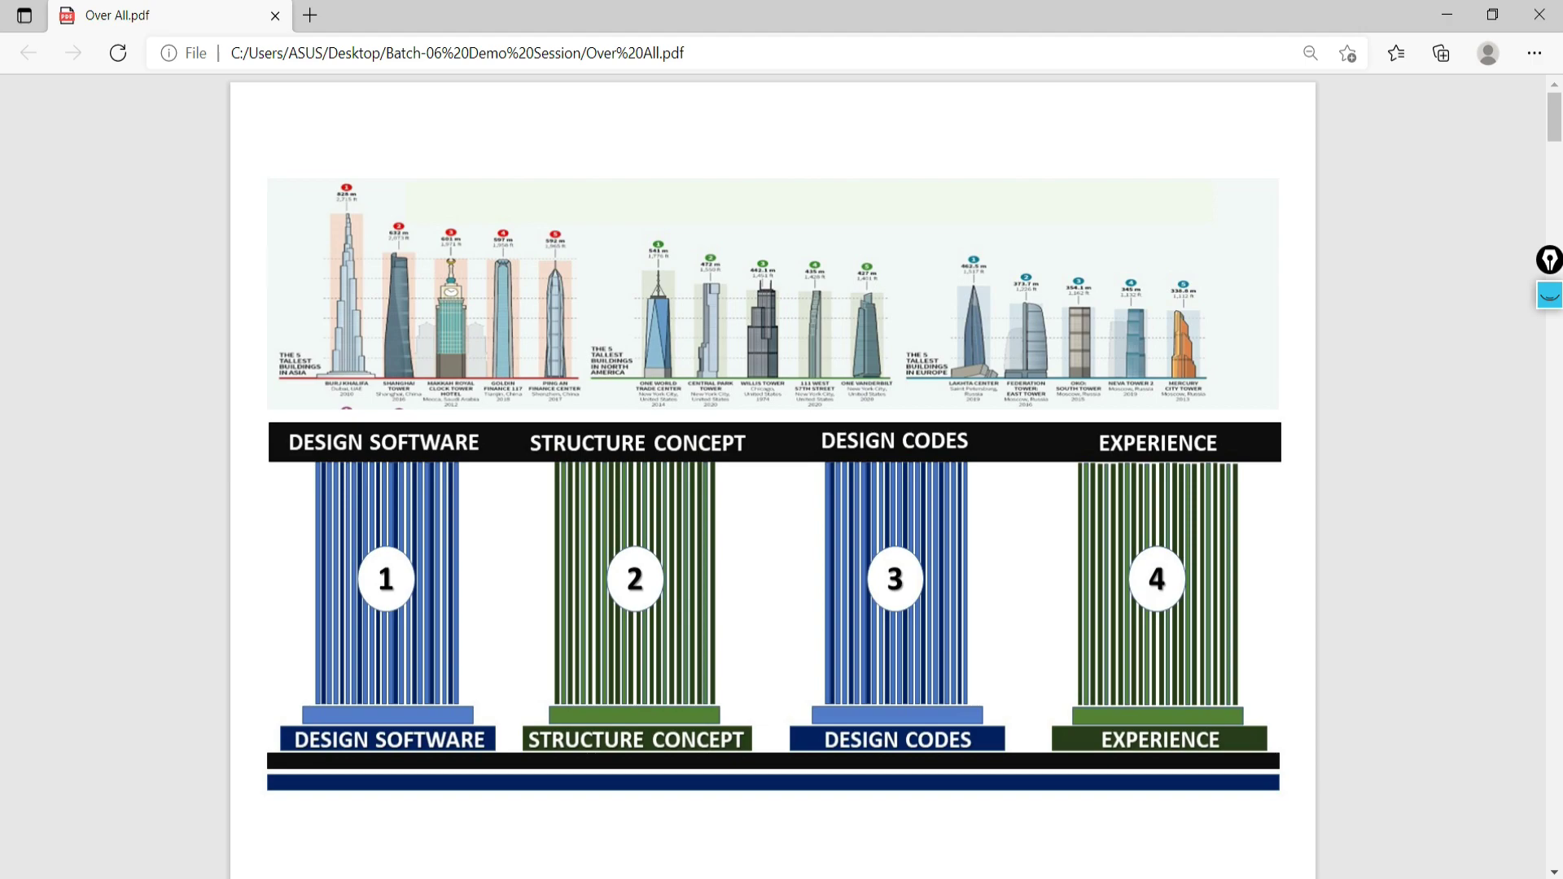
- Scroll down to the Important Indian Standard Codes page, from IS 456-2000 to IS 16700-2017
{"action": "scroll", "coordinate": [773, 476], "scroll_direction": "down", "scroll_amount": 1}
{"action": "scroll", "coordinate": [774, 476], "scroll_direction": "down", "scroll_amount": 1}
{"action": "scroll", "coordinate": [774, 477], "scroll_direction": "down", "scroll_amount": 2}
{"action": "scroll", "coordinate": [773, 476], "scroll_direction": "down", "scroll_amount": 10}
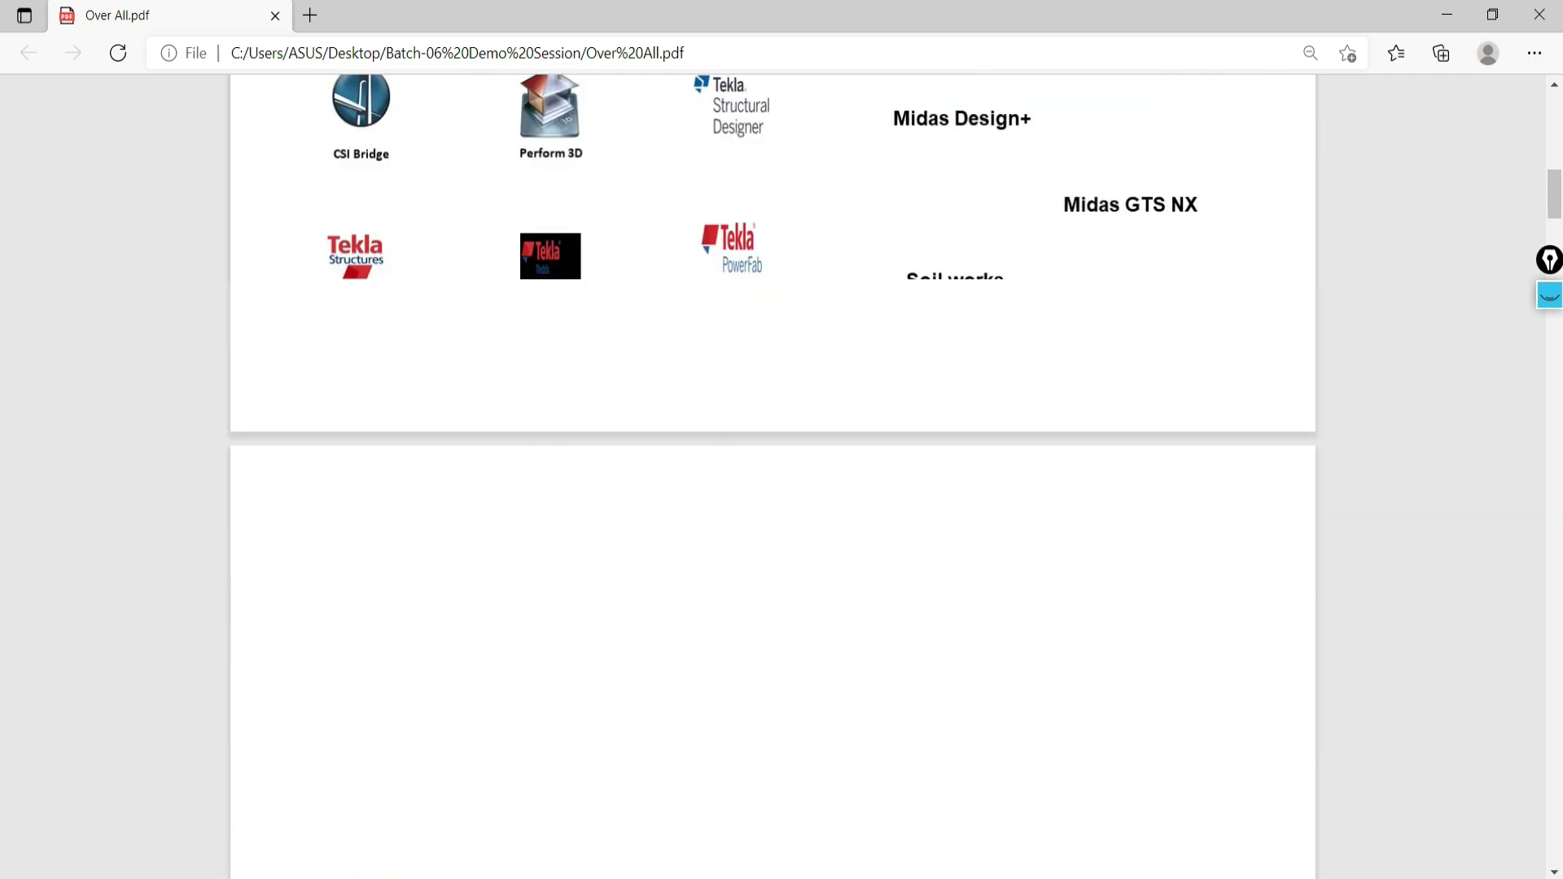
{"action": "scroll", "coordinate": [774, 477], "scroll_direction": "down", "scroll_amount": 10}
{"action": "scroll", "coordinate": [774, 476], "scroll_direction": "up", "scroll_amount": 2}
{"action": "scroll", "coordinate": [774, 477], "scroll_direction": "up", "scroll_amount": 4}
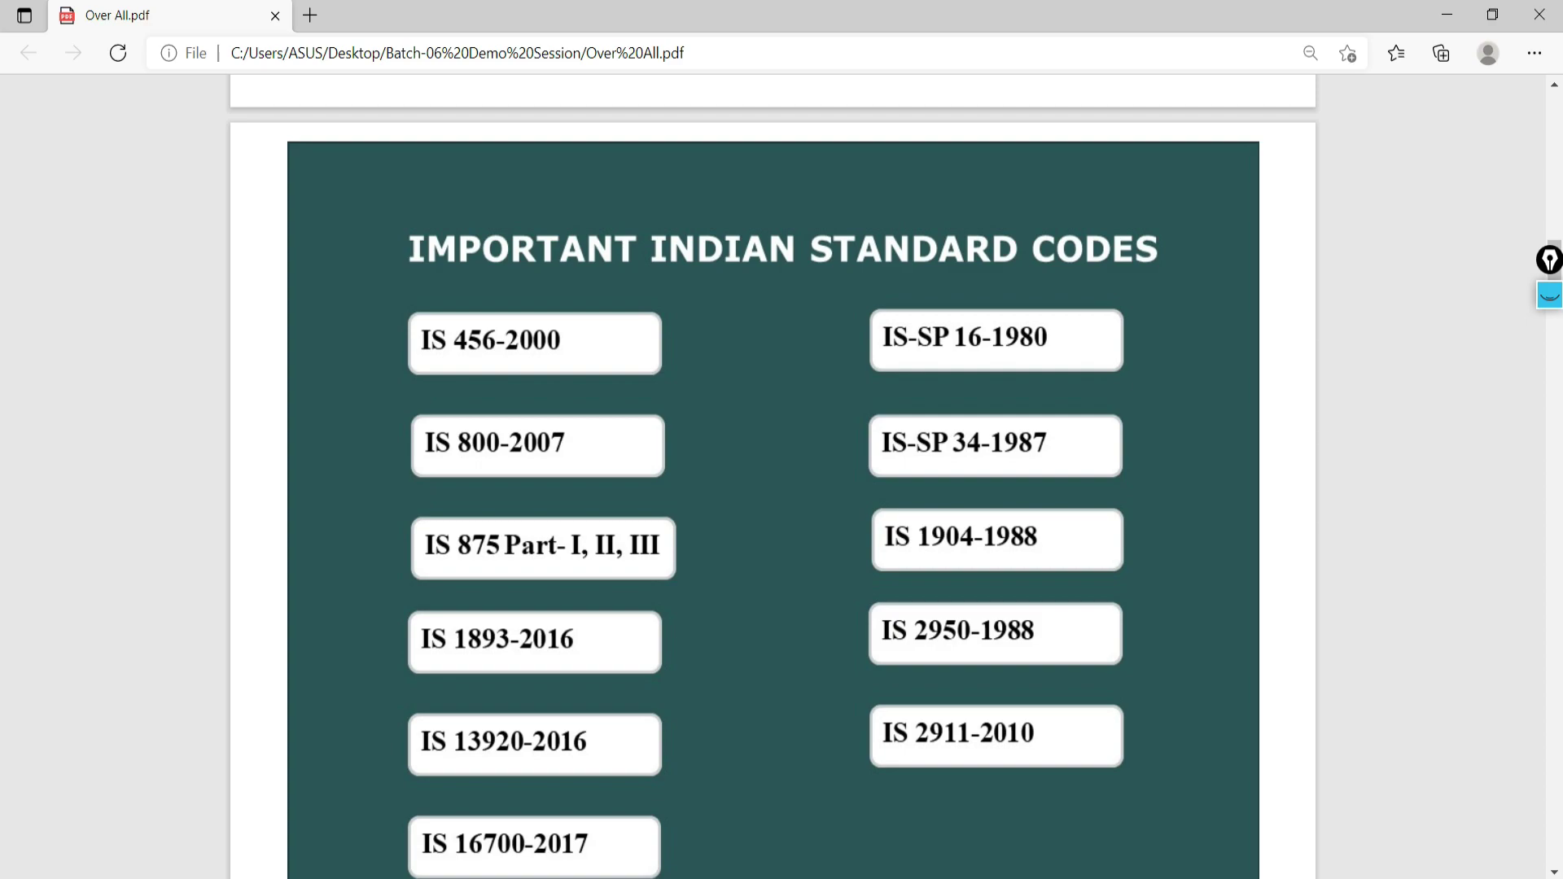
- Scroll up past the software logos to the Design Software, Structure Concept, Design Codes, Experience page
{"action": "scroll", "coordinate": [782, 489], "scroll_direction": "up", "scroll_amount": 2}
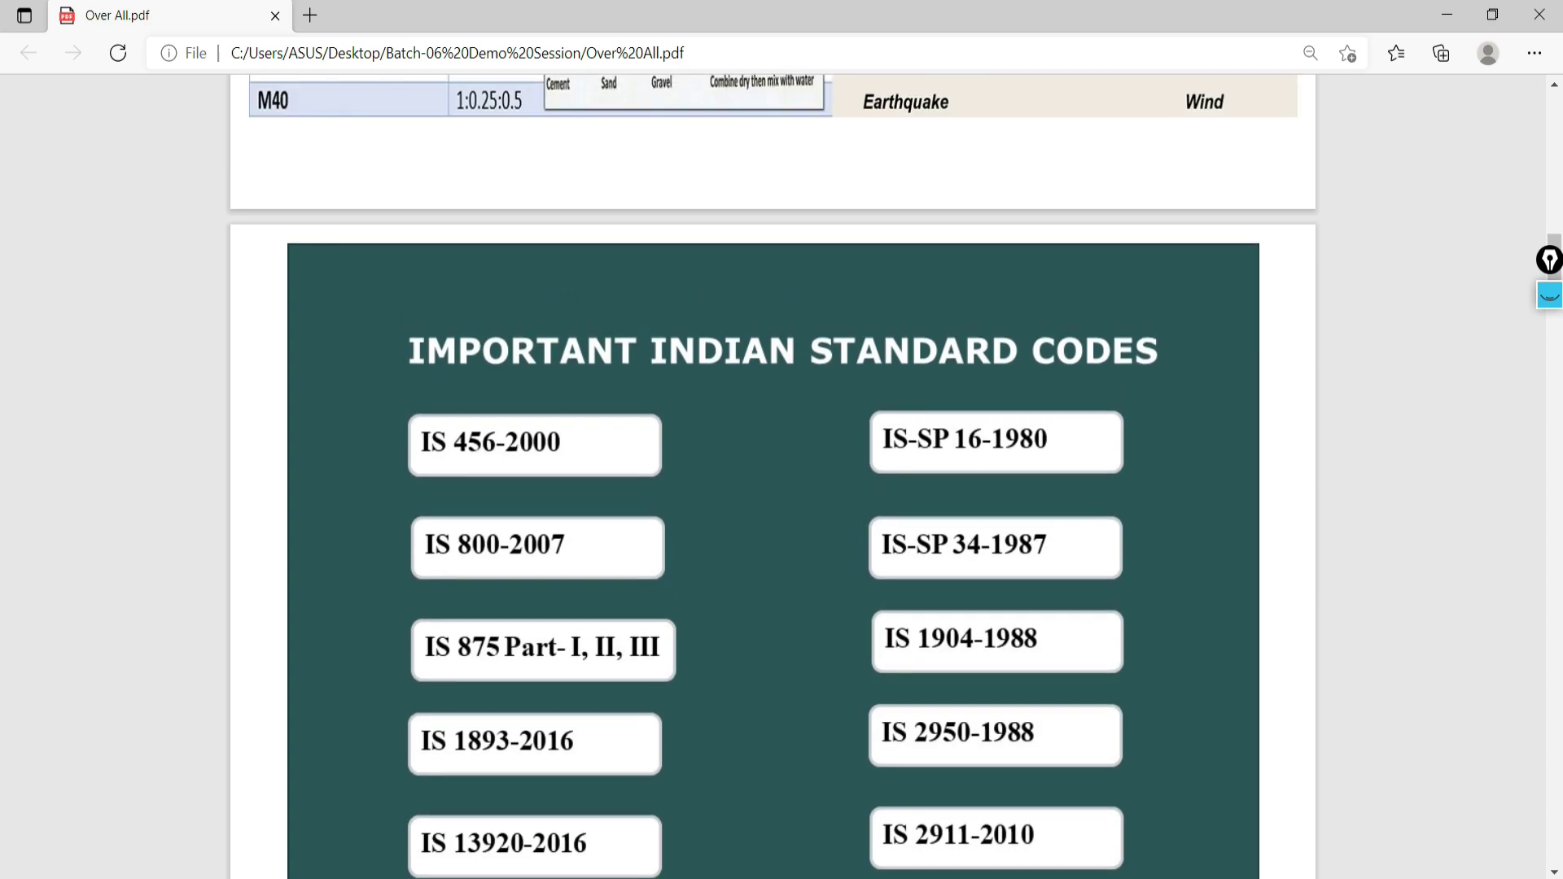
{"action": "scroll", "coordinate": [781, 489], "scroll_direction": "up", "scroll_amount": 5}
{"action": "scroll", "coordinate": [781, 489], "scroll_direction": "up", "scroll_amount": 10}
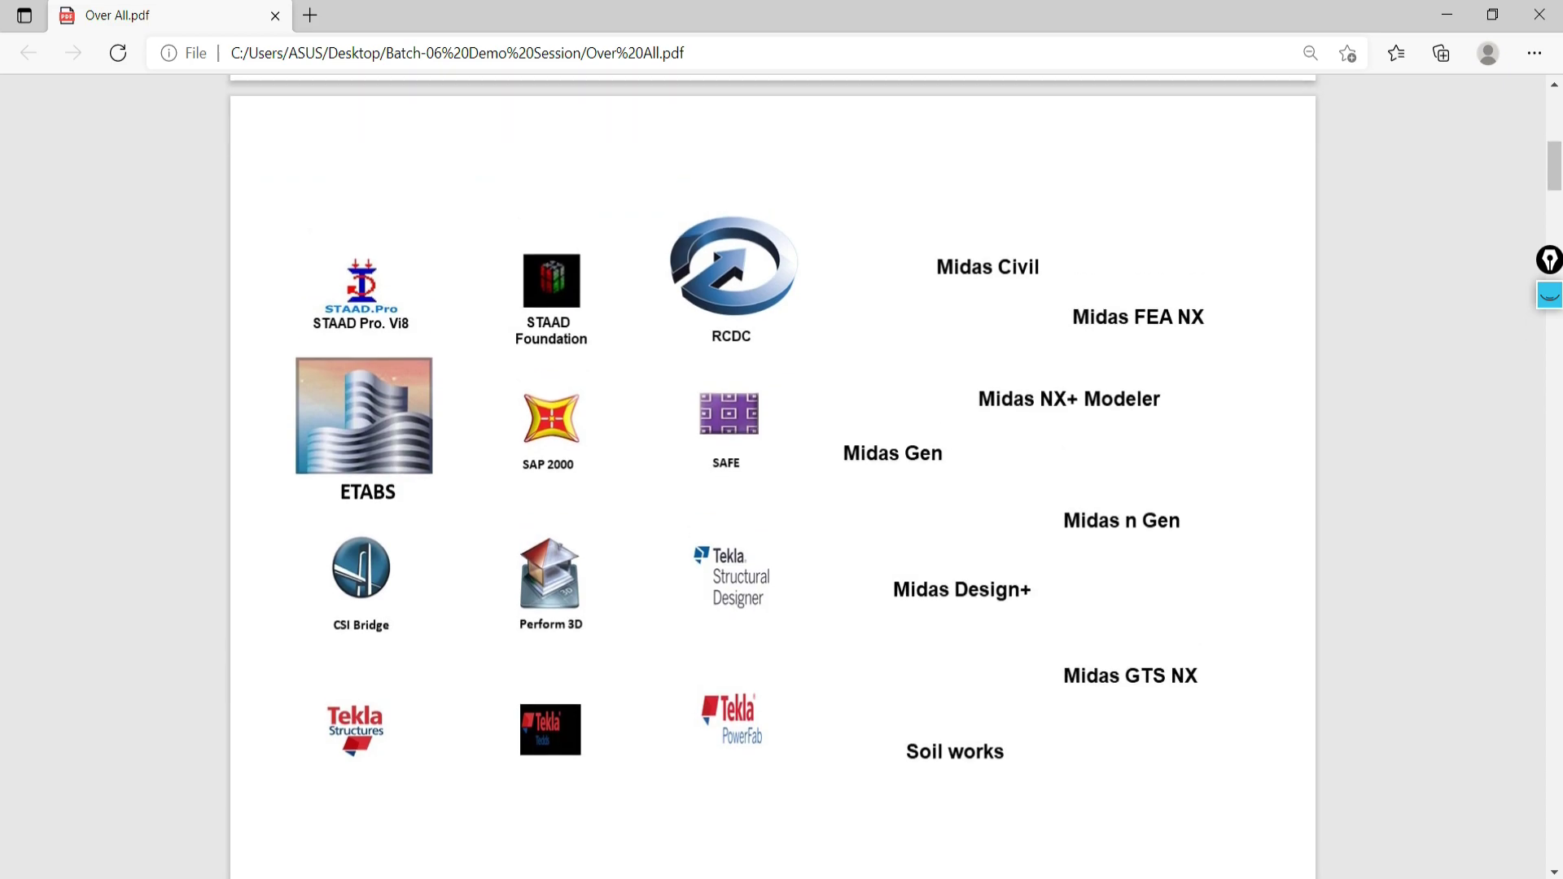
{"action": "scroll", "coordinate": [781, 489], "scroll_direction": "up", "scroll_amount": 1}
{"action": "scroll", "coordinate": [782, 489], "scroll_direction": "up", "scroll_amount": 1}
{"action": "scroll", "coordinate": [782, 488], "scroll_direction": "up", "scroll_amount": 1}
{"action": "scroll", "coordinate": [781, 489], "scroll_direction": "up", "scroll_amount": 1}
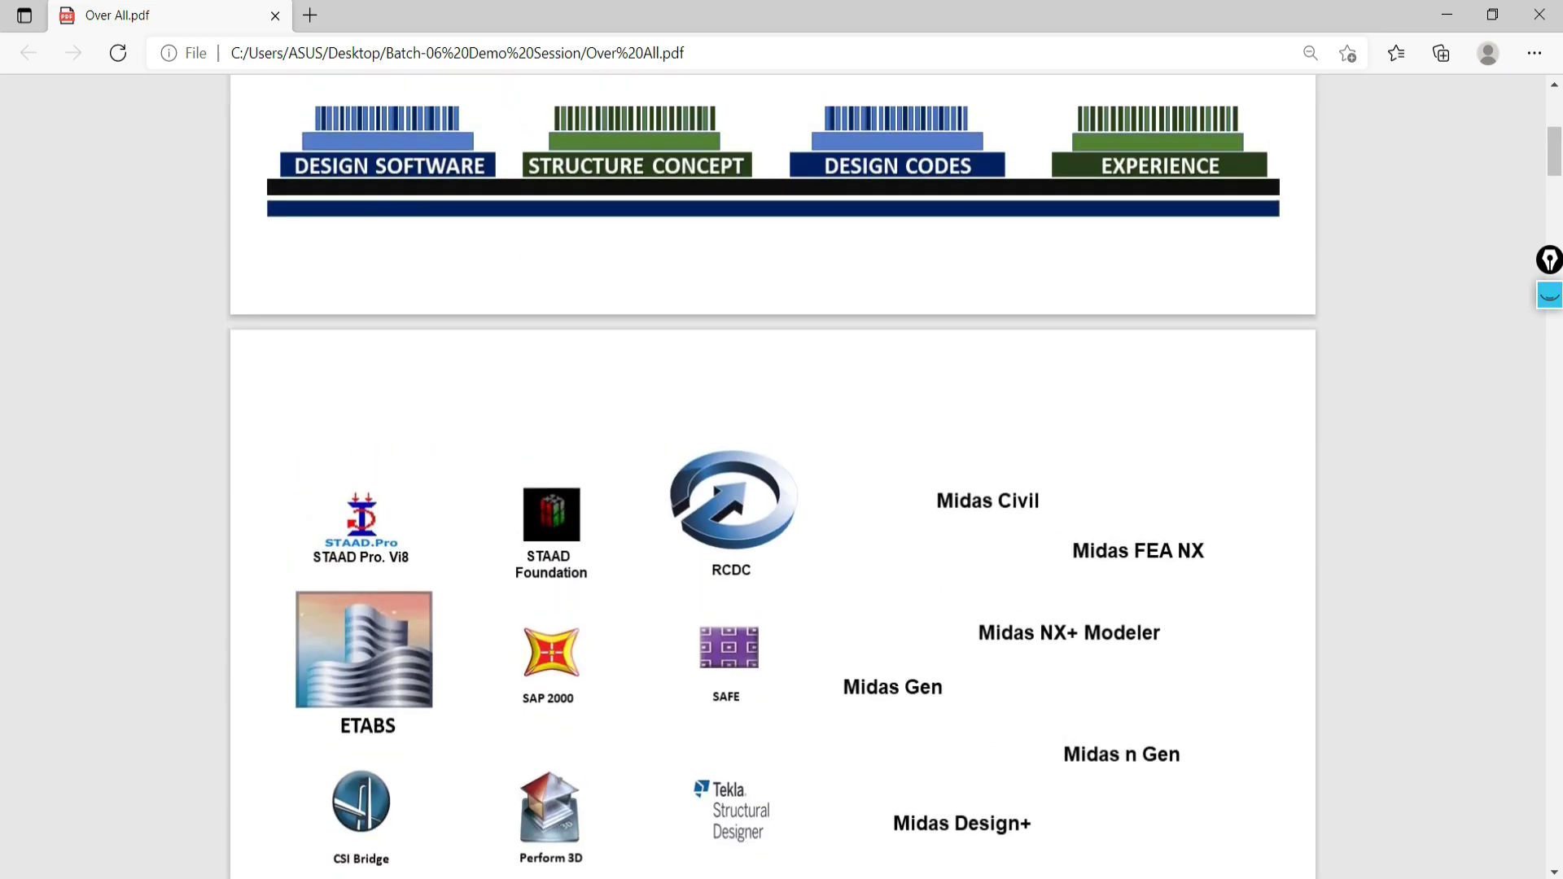
{"action": "scroll", "coordinate": [781, 489], "scroll_direction": "up", "scroll_amount": 7}
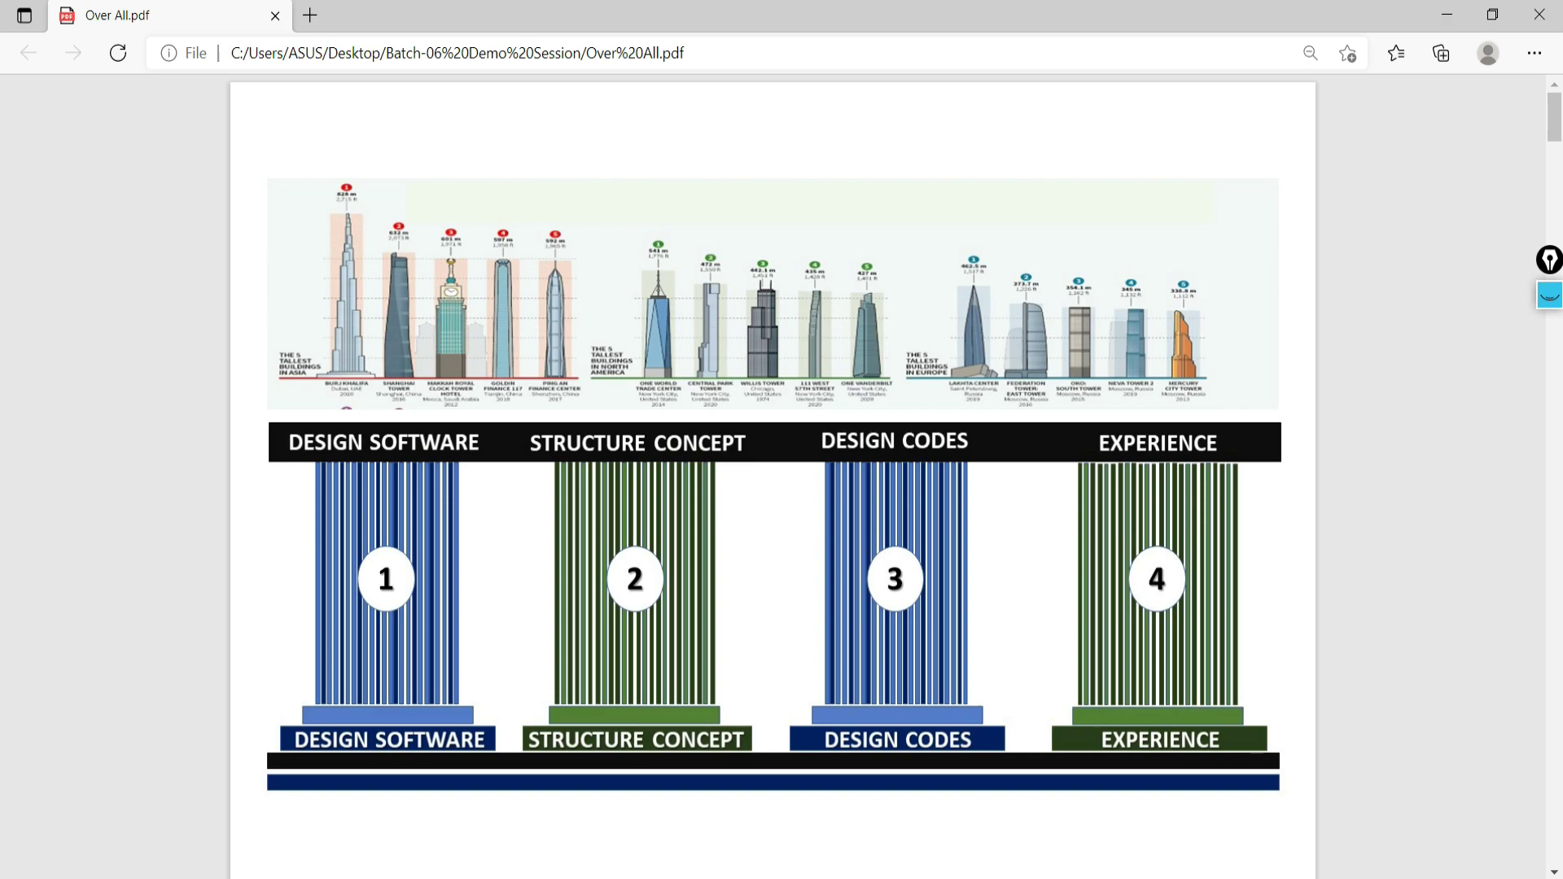
- Scroll down past the IS codes page to the ETABS + RCDC + Excel training flyer
{"action": "scroll", "coordinate": [774, 476], "scroll_direction": "down", "scroll_amount": 1}
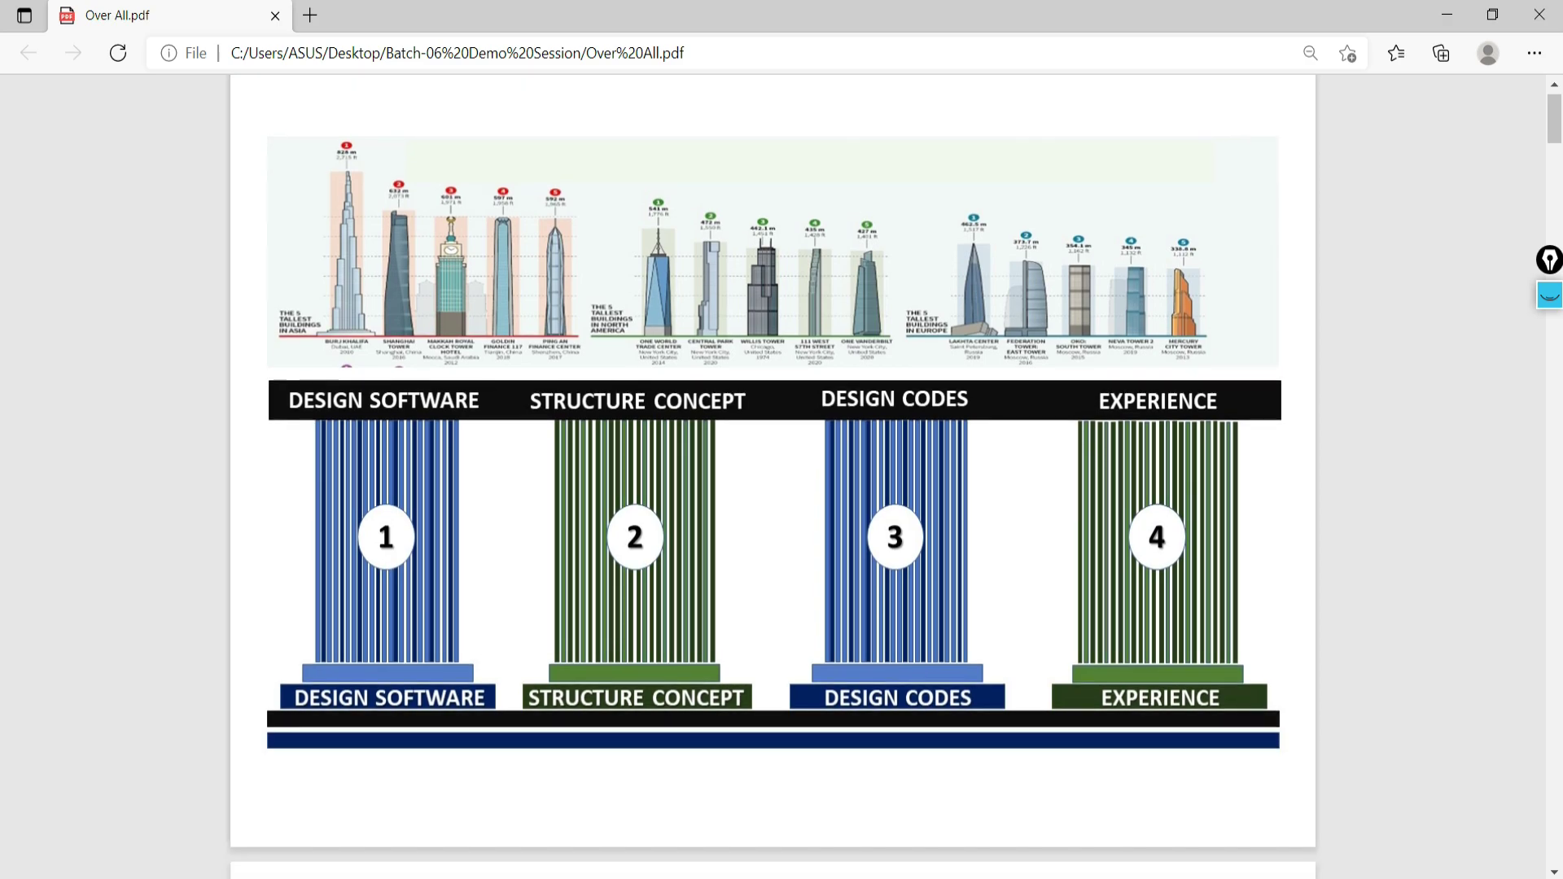
{"action": "scroll", "coordinate": [773, 476], "scroll_direction": "down", "scroll_amount": 2}
{"action": "scroll", "coordinate": [774, 476], "scroll_direction": "down", "scroll_amount": 10}
{"action": "scroll", "coordinate": [774, 476], "scroll_direction": "down", "scroll_amount": 8}
{"action": "scroll", "coordinate": [774, 476], "scroll_direction": "down", "scroll_amount": 3}
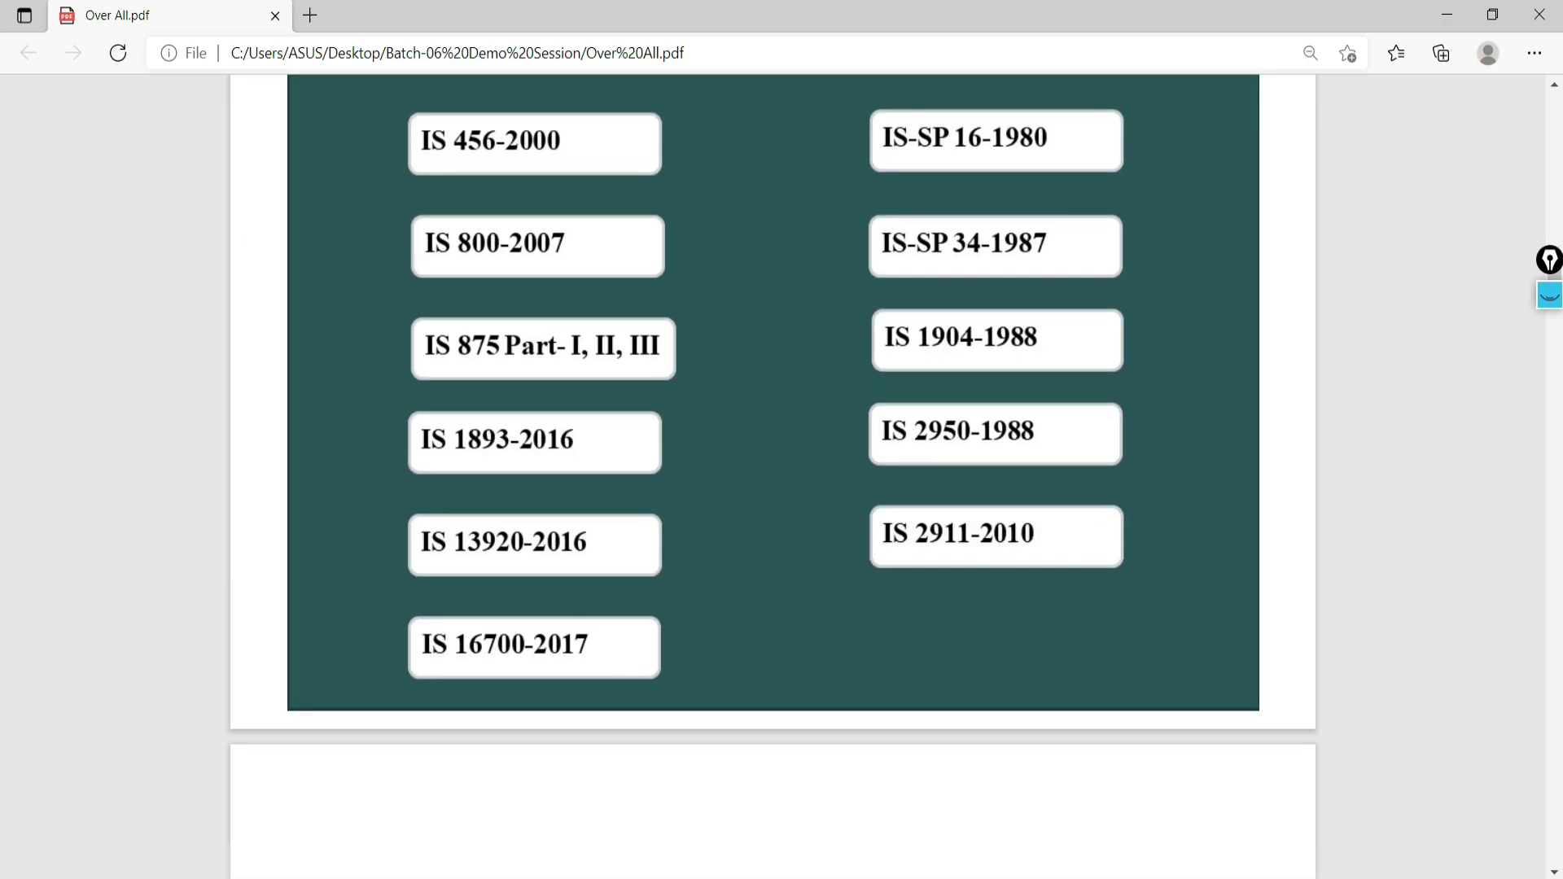
{"action": "scroll", "coordinate": [774, 477], "scroll_direction": "down", "scroll_amount": 2}
{"action": "scroll", "coordinate": [774, 476], "scroll_direction": "down", "scroll_amount": 8}
{"action": "scroll", "coordinate": [773, 477], "scroll_direction": "down", "scroll_amount": 1}
{"action": "scroll", "coordinate": [773, 477], "scroll_direction": "up", "scroll_amount": 2}
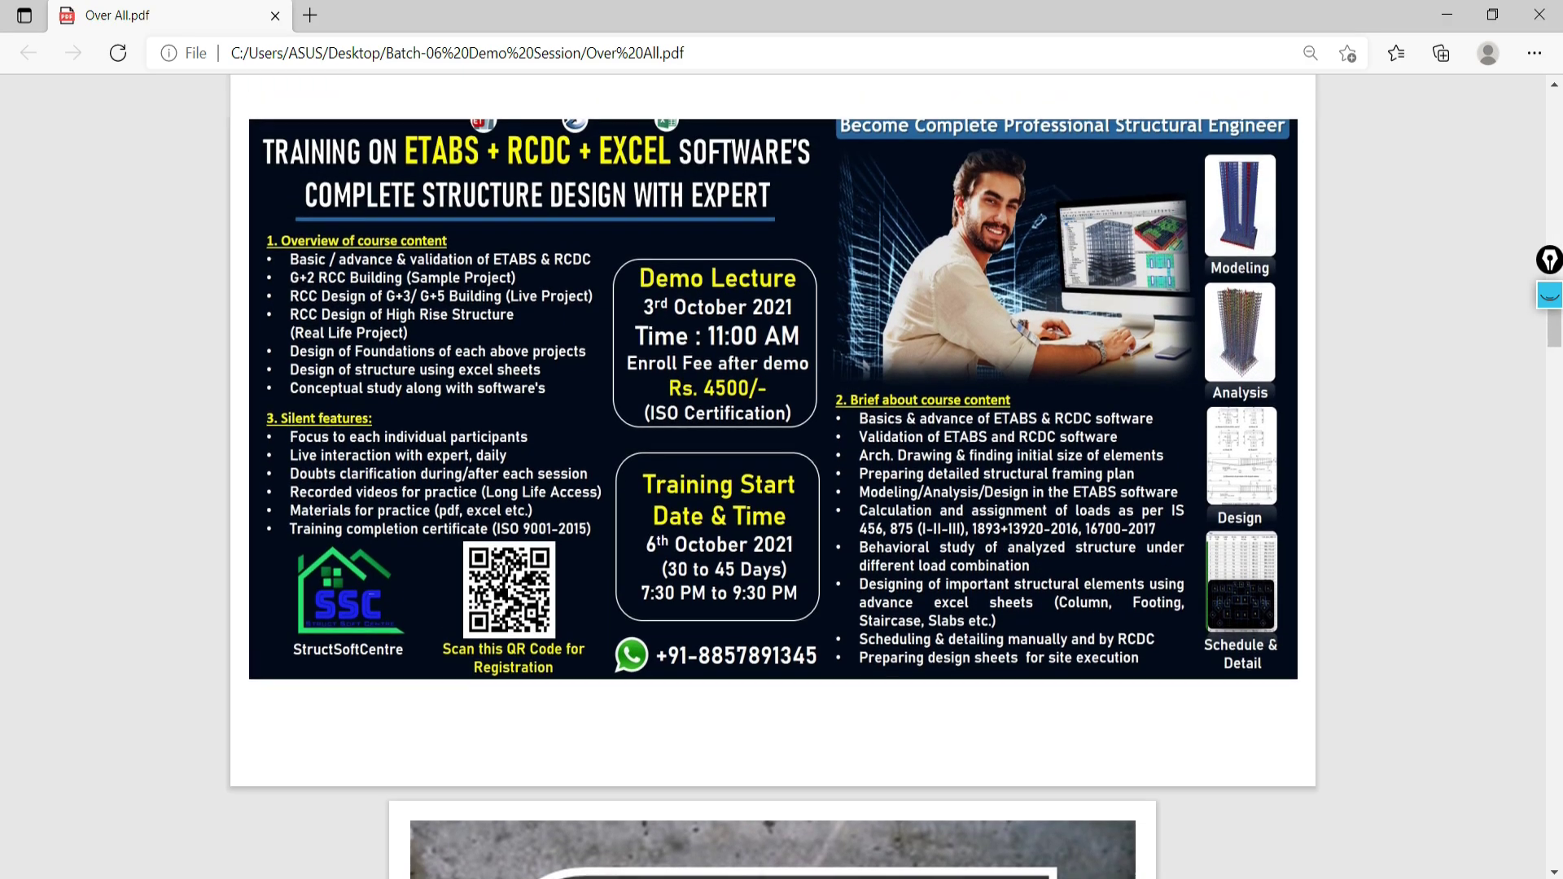
{"action": "scroll", "coordinate": [774, 476], "scroll_direction": "up", "scroll_amount": 1}
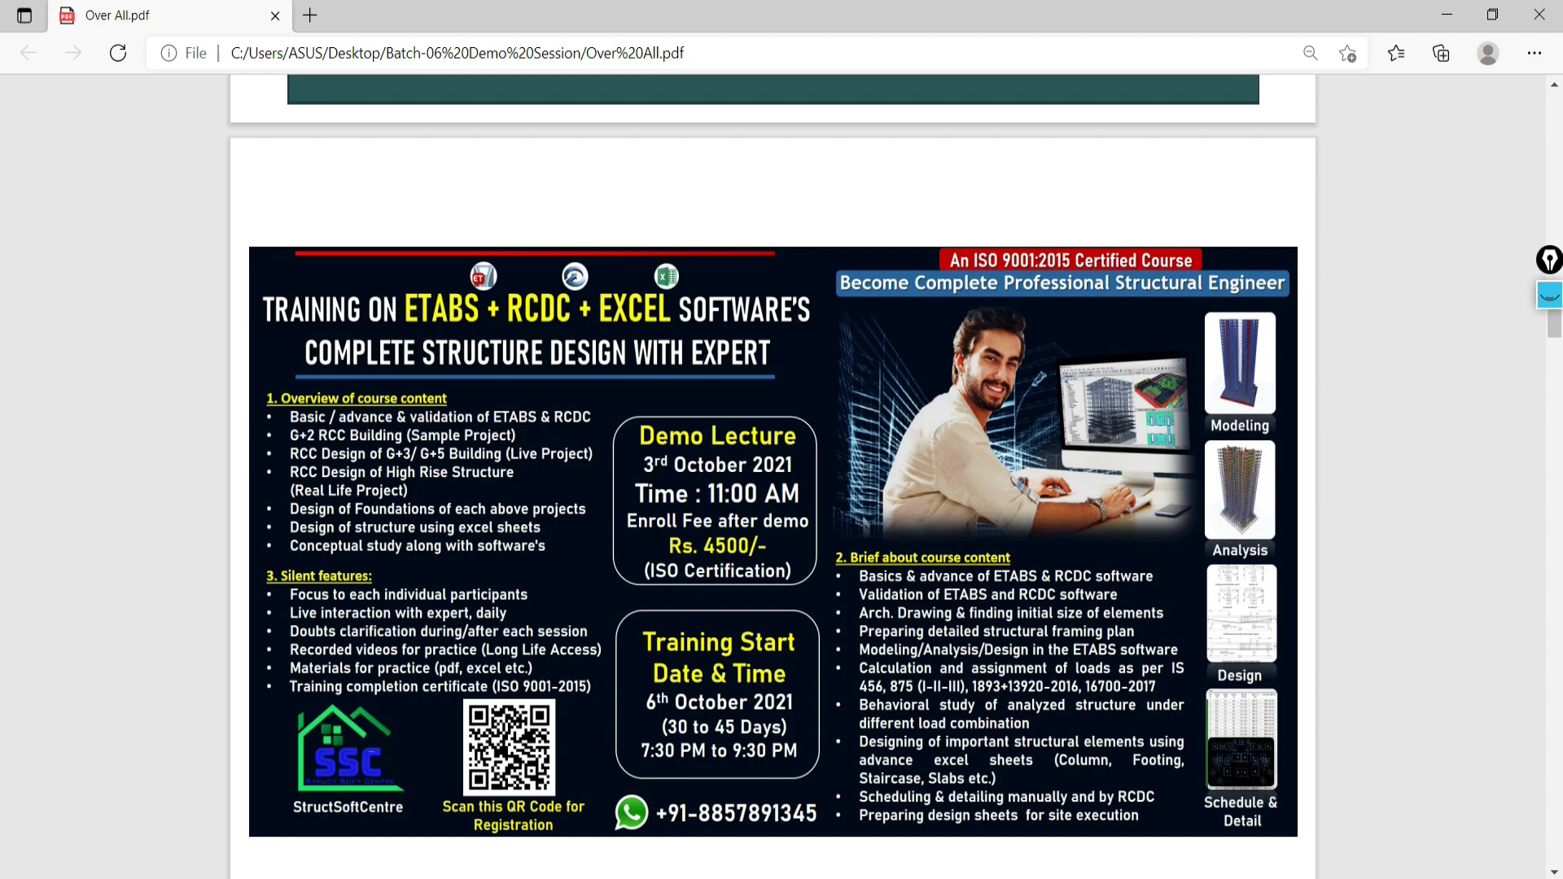
{"action": "left_click", "coordinate": [190, 872]}
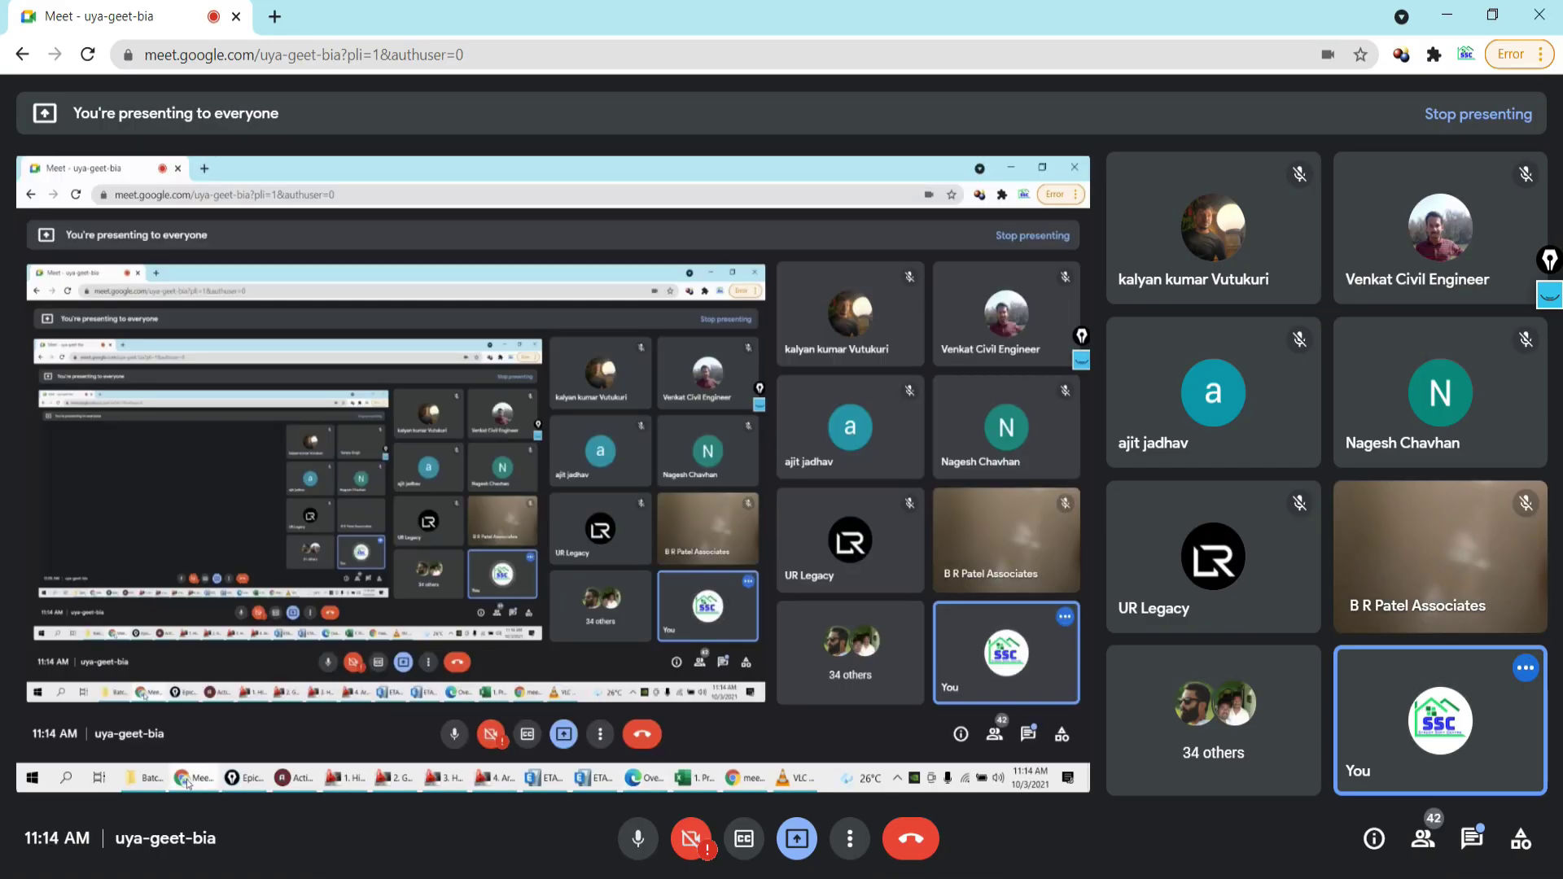
{"action": "key", "text": "alt+Tab"}
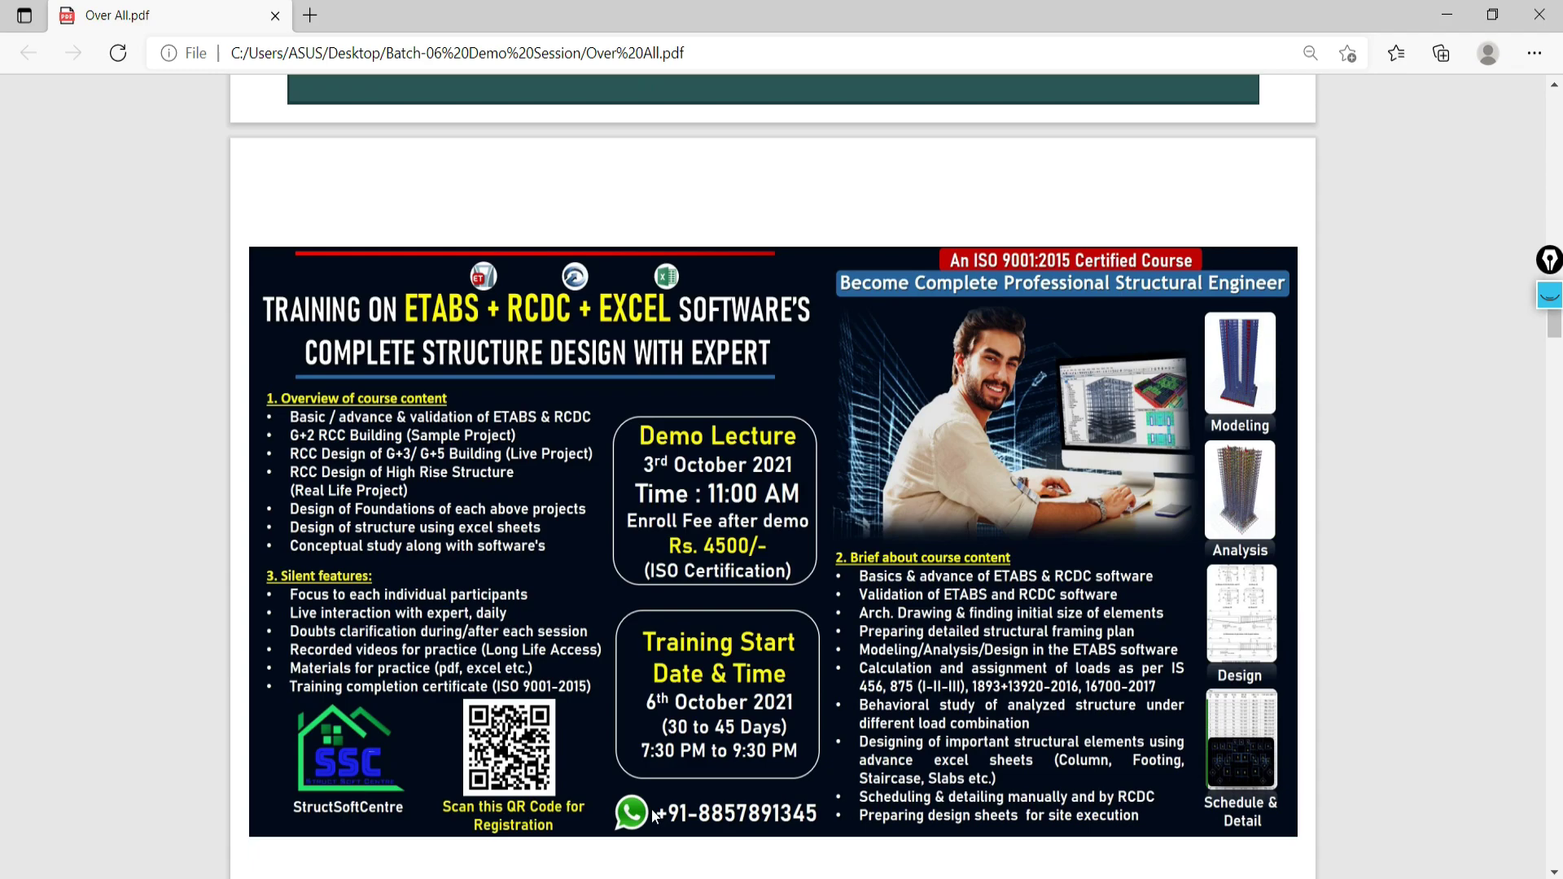
- Switch briefly to the Meet call, then back to the training flyer in Edge
{"action": "key", "text": "alt+Tab"}
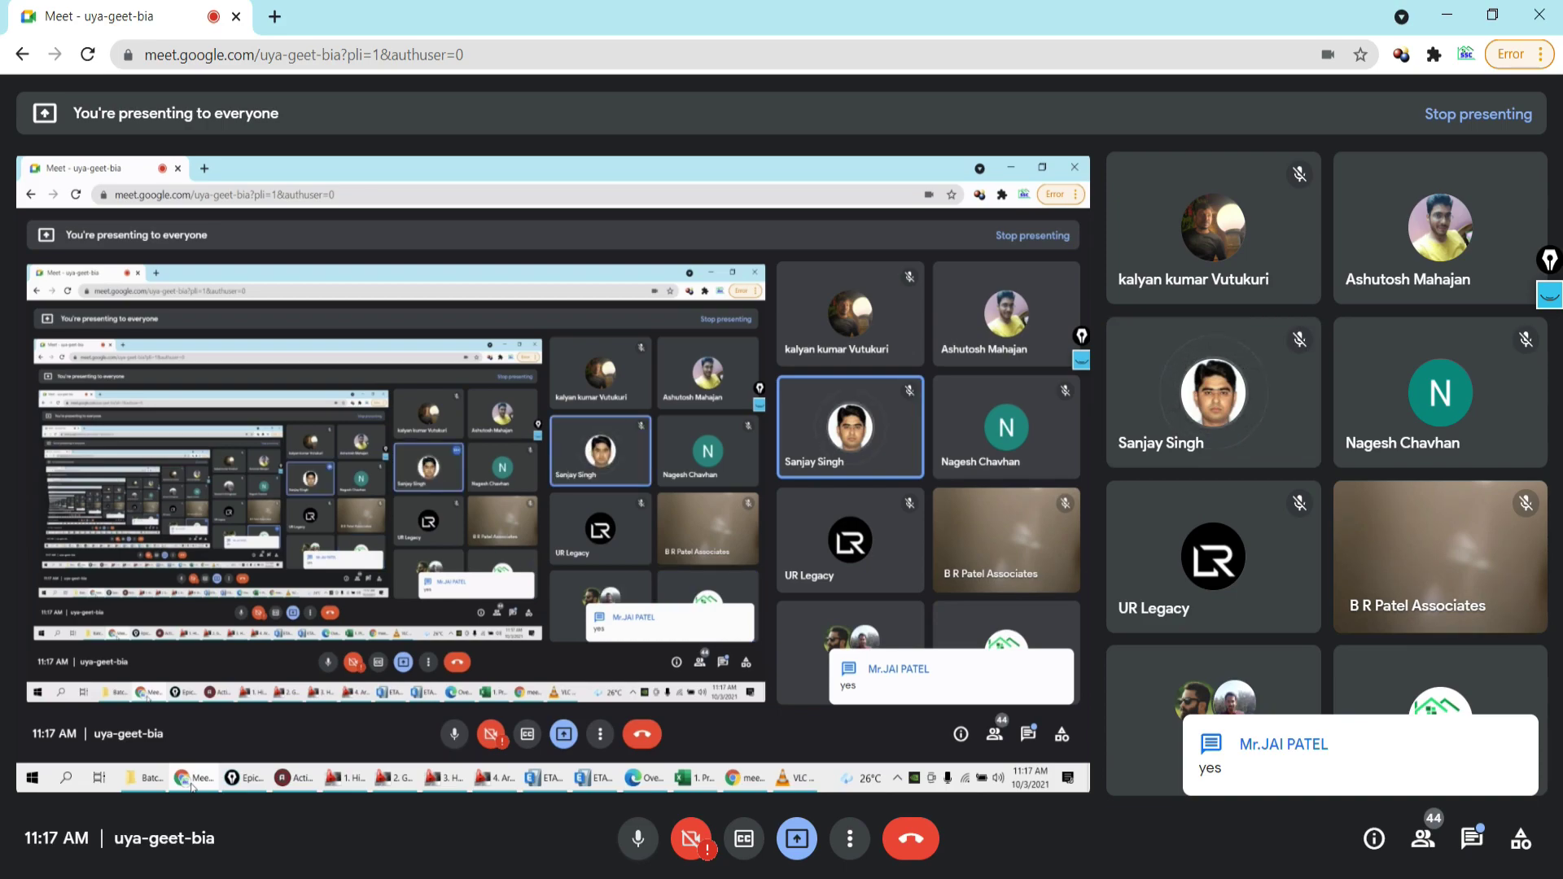
{"action": "key", "text": "alt+Tab"}
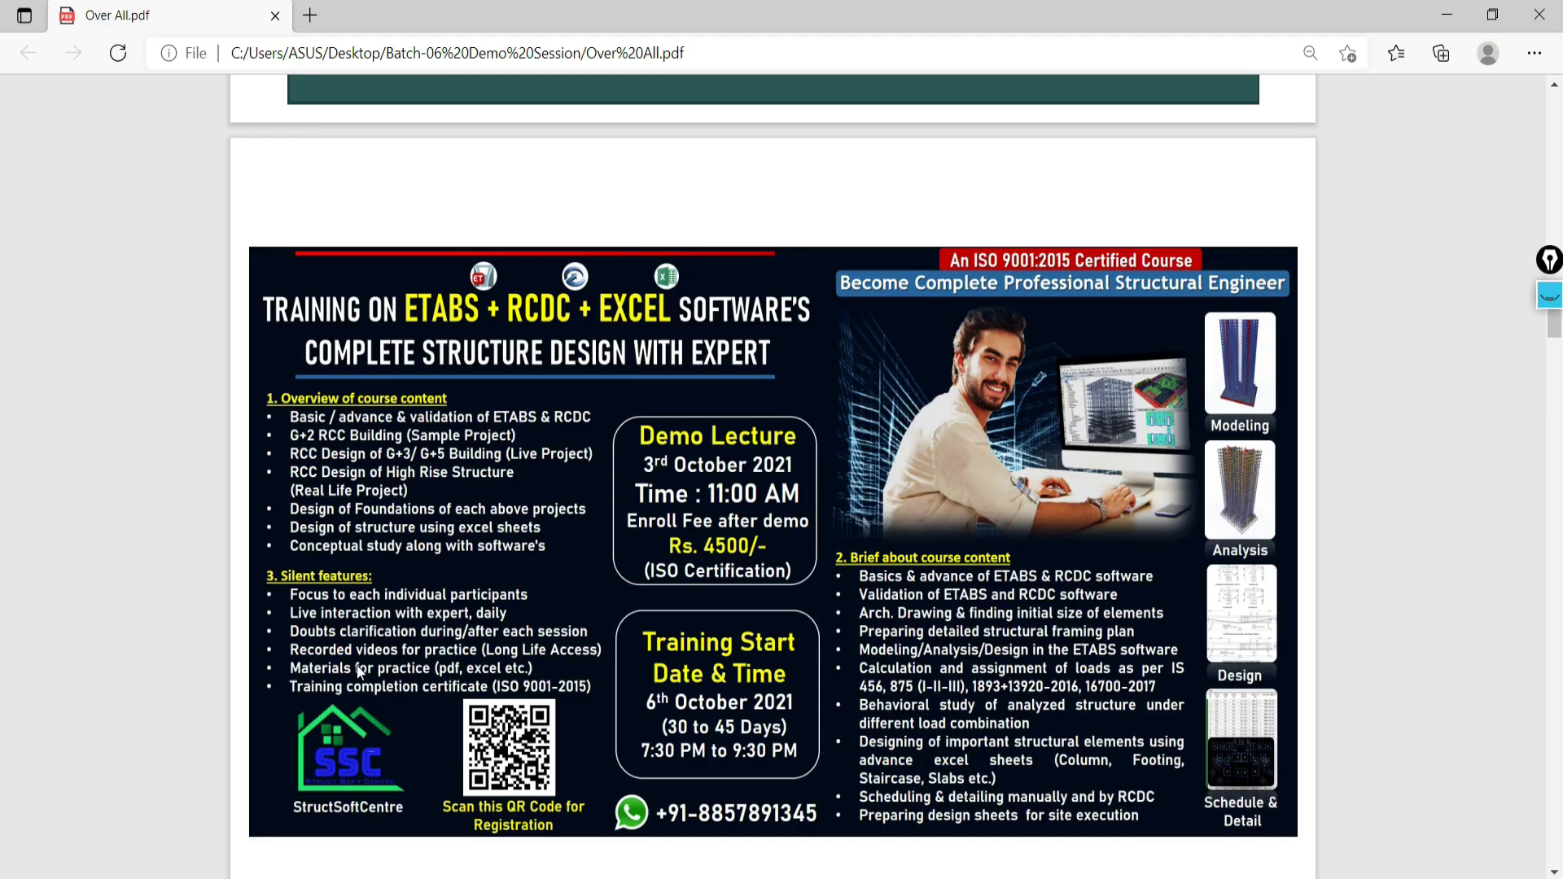
- Scroll down to the Design Steps for New Project page of Over All.pdf
{"action": "scroll", "coordinate": [837, 591], "scroll_direction": "down", "scroll_amount": 5}
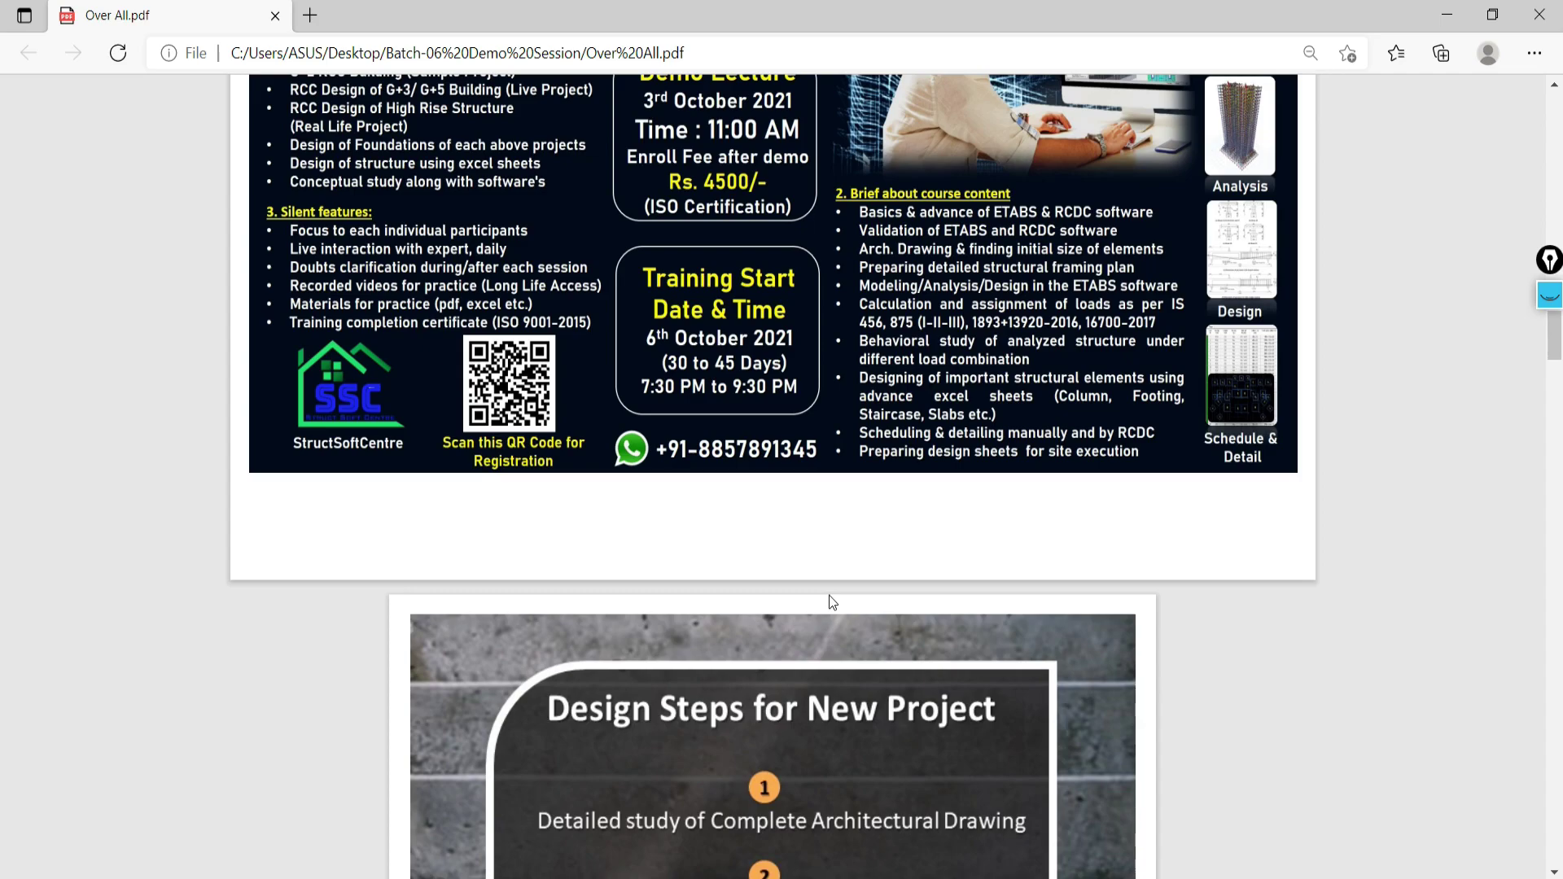
{"action": "scroll", "coordinate": [756, 546], "scroll_direction": "down", "scroll_amount": 3}
{"action": "scroll", "coordinate": [755, 545], "scroll_direction": "down", "scroll_amount": 3}
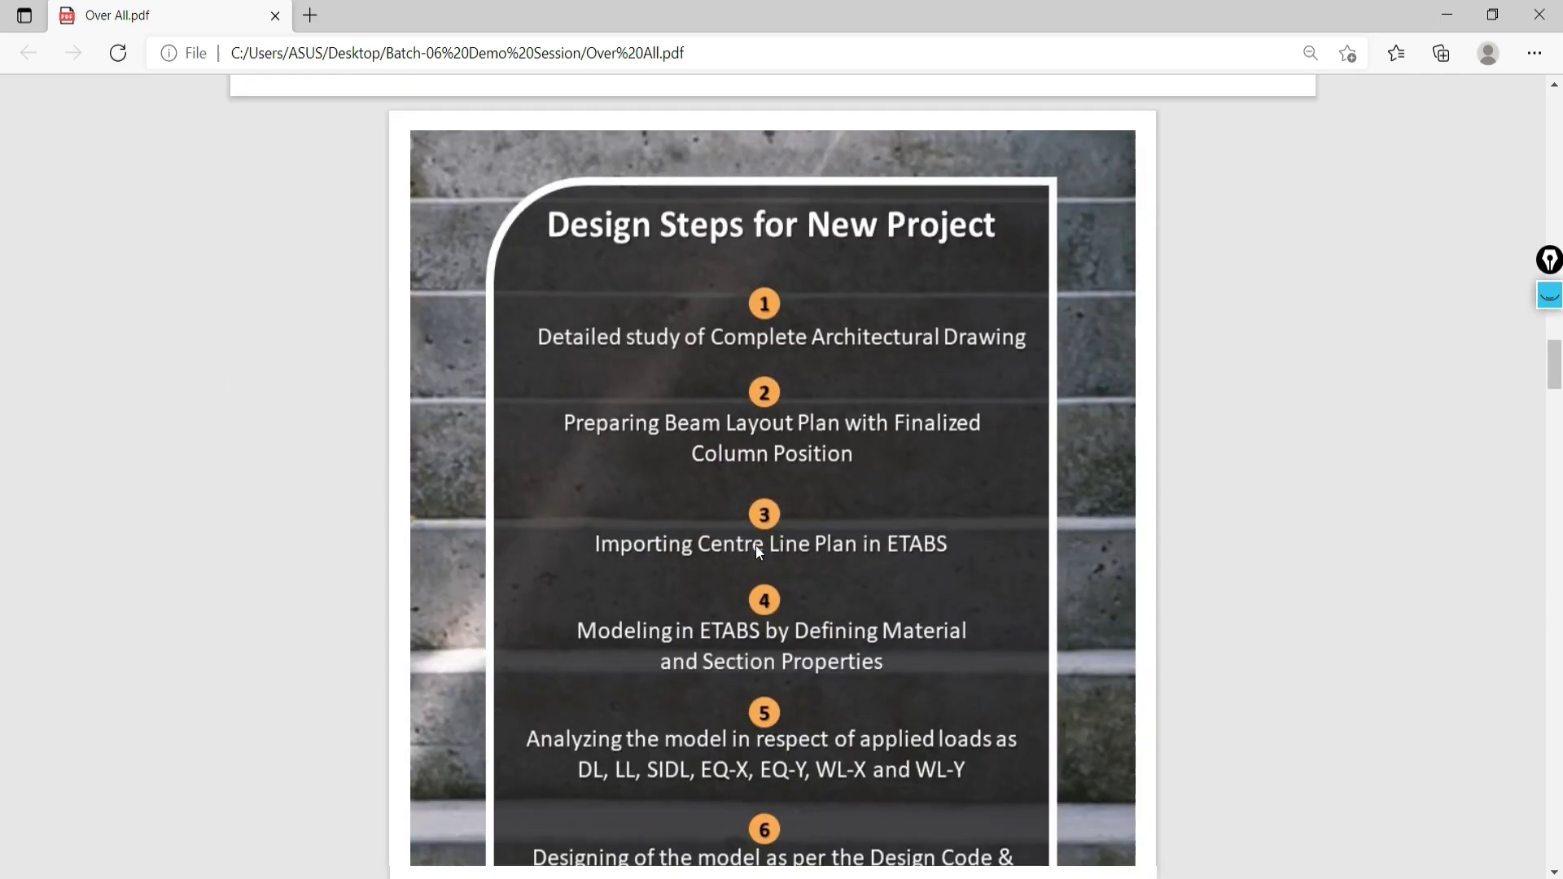
{"action": "scroll", "coordinate": [755, 545], "scroll_direction": "down", "scroll_amount": 1}
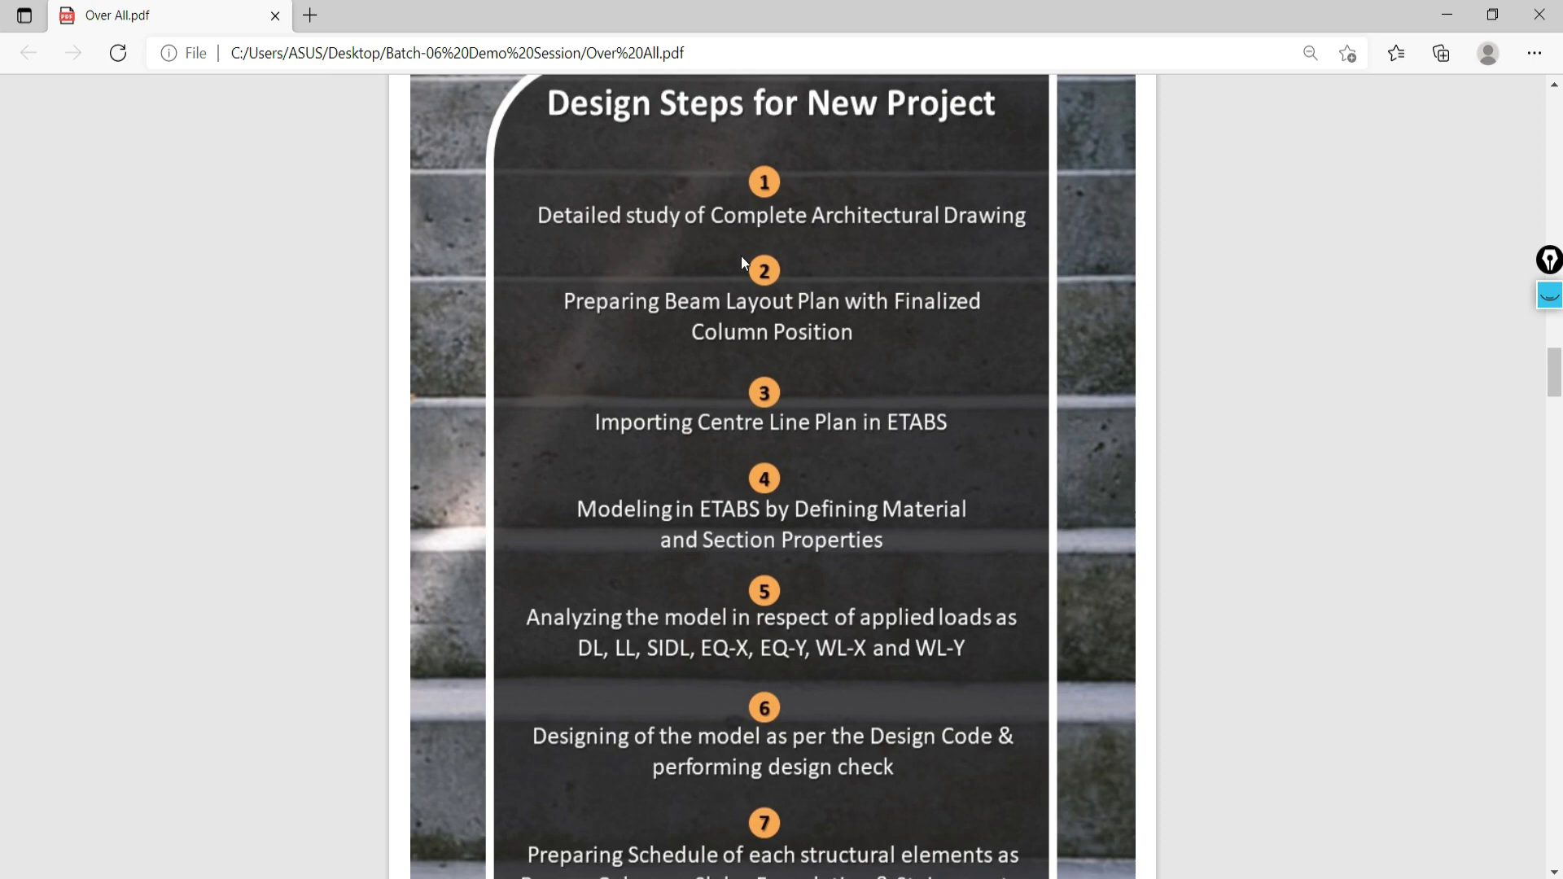
- Return to AutoCAD and zoom in and out around the Hilton ground floor plan
{"action": "key", "text": "alt+Tab"}
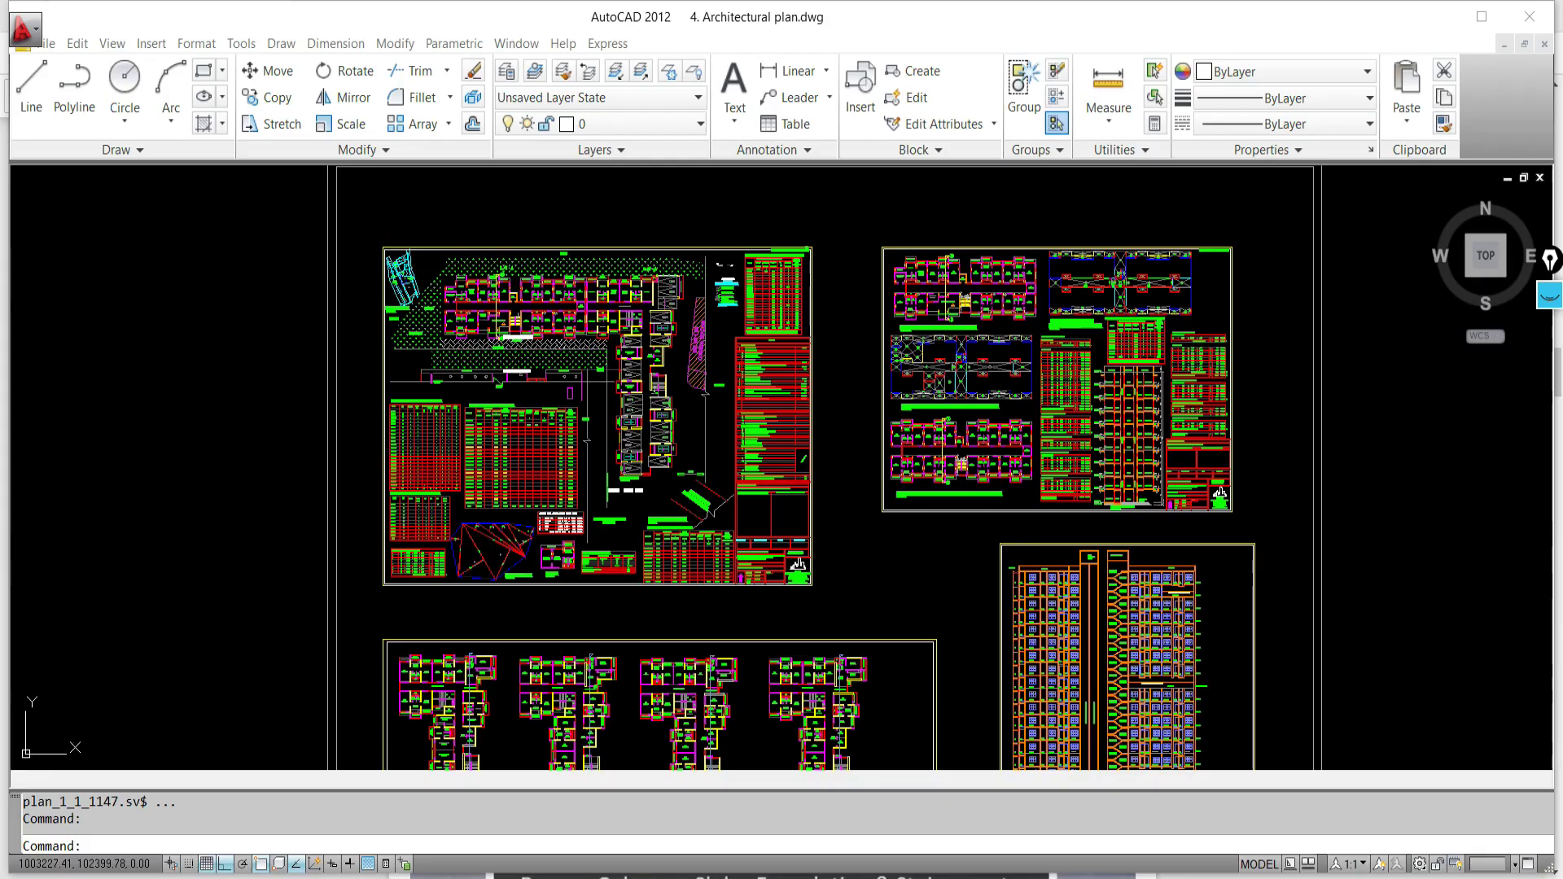
{"action": "scroll", "coordinate": [640, 518], "scroll_direction": "up", "scroll_amount": 6}
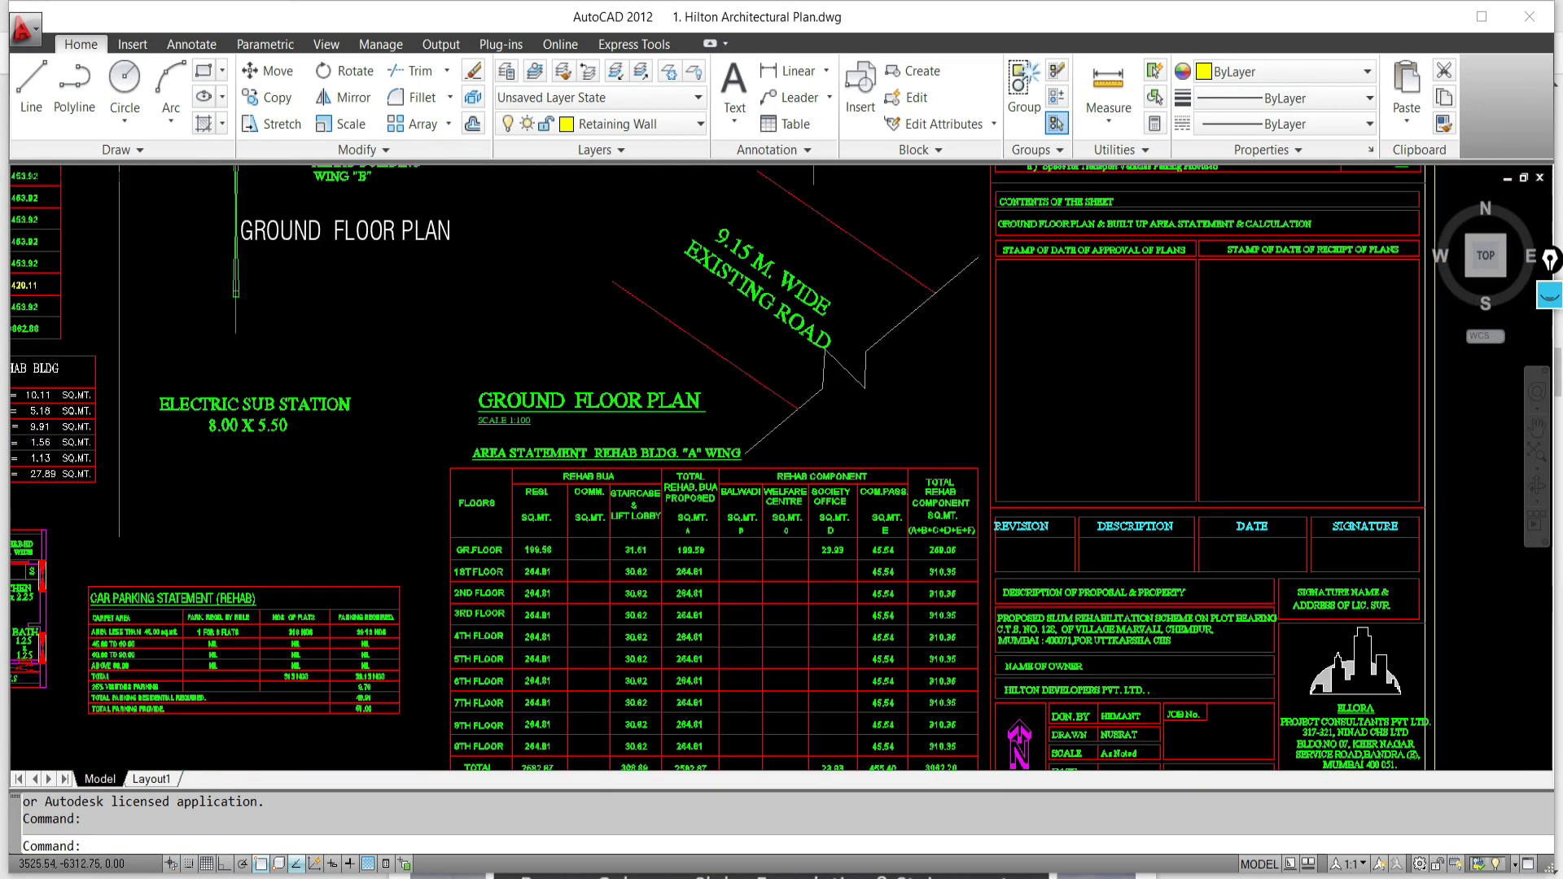
{"action": "scroll", "coordinate": [978, 683], "scroll_direction": "down", "scroll_amount": 4}
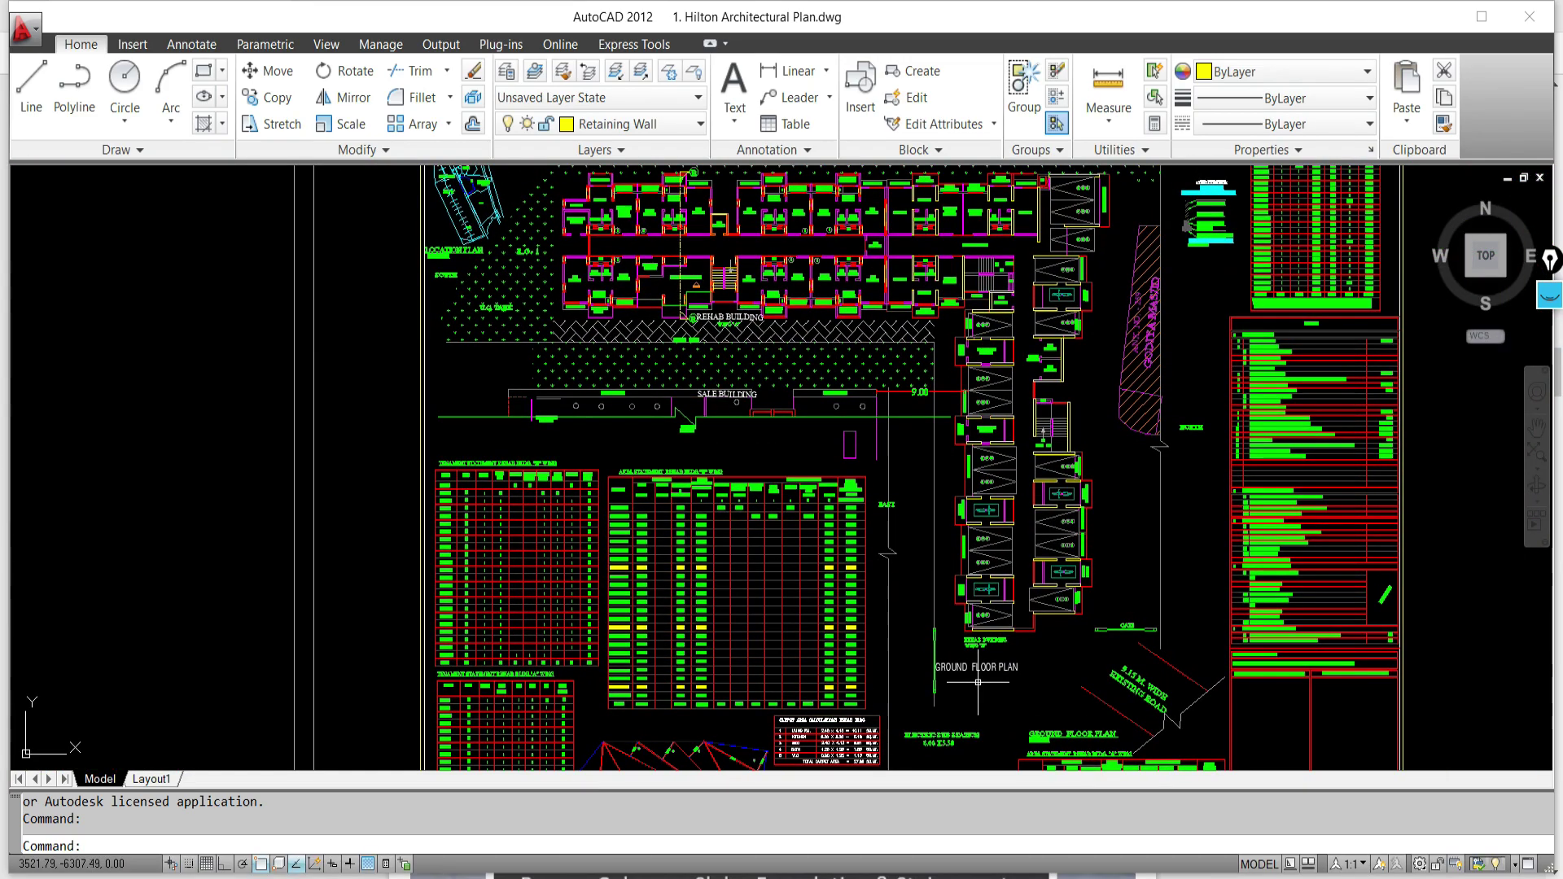
{"action": "scroll", "coordinate": [984, 560], "scroll_direction": "up", "scroll_amount": 2}
{"action": "scroll", "coordinate": [892, 481], "scroll_direction": "down", "scroll_amount": 1}
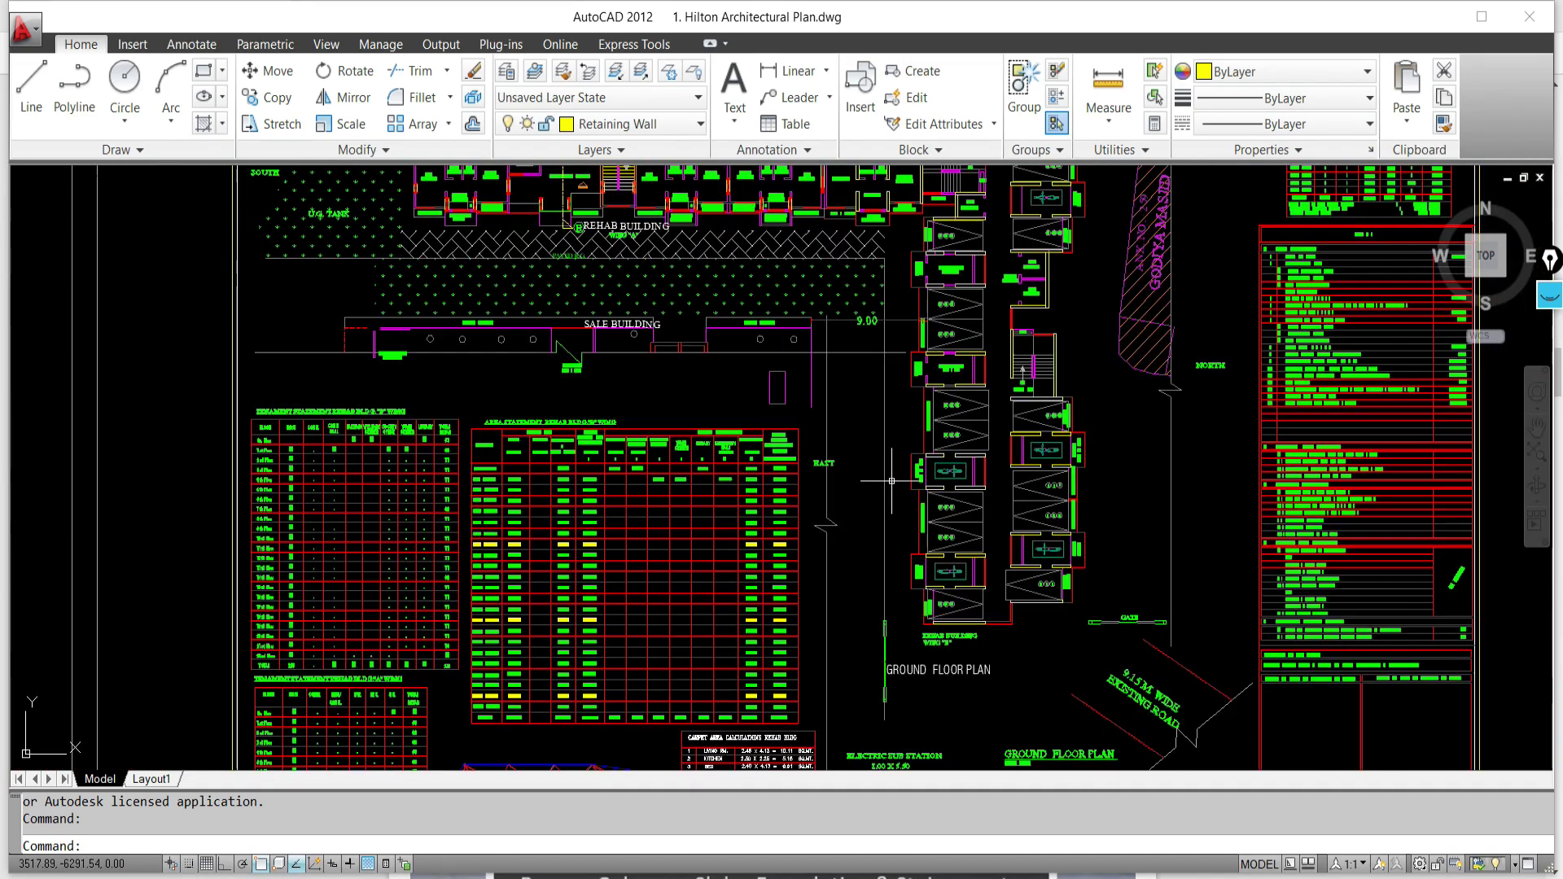
{"action": "scroll", "coordinate": [893, 481], "scroll_direction": "down", "scroll_amount": 1}
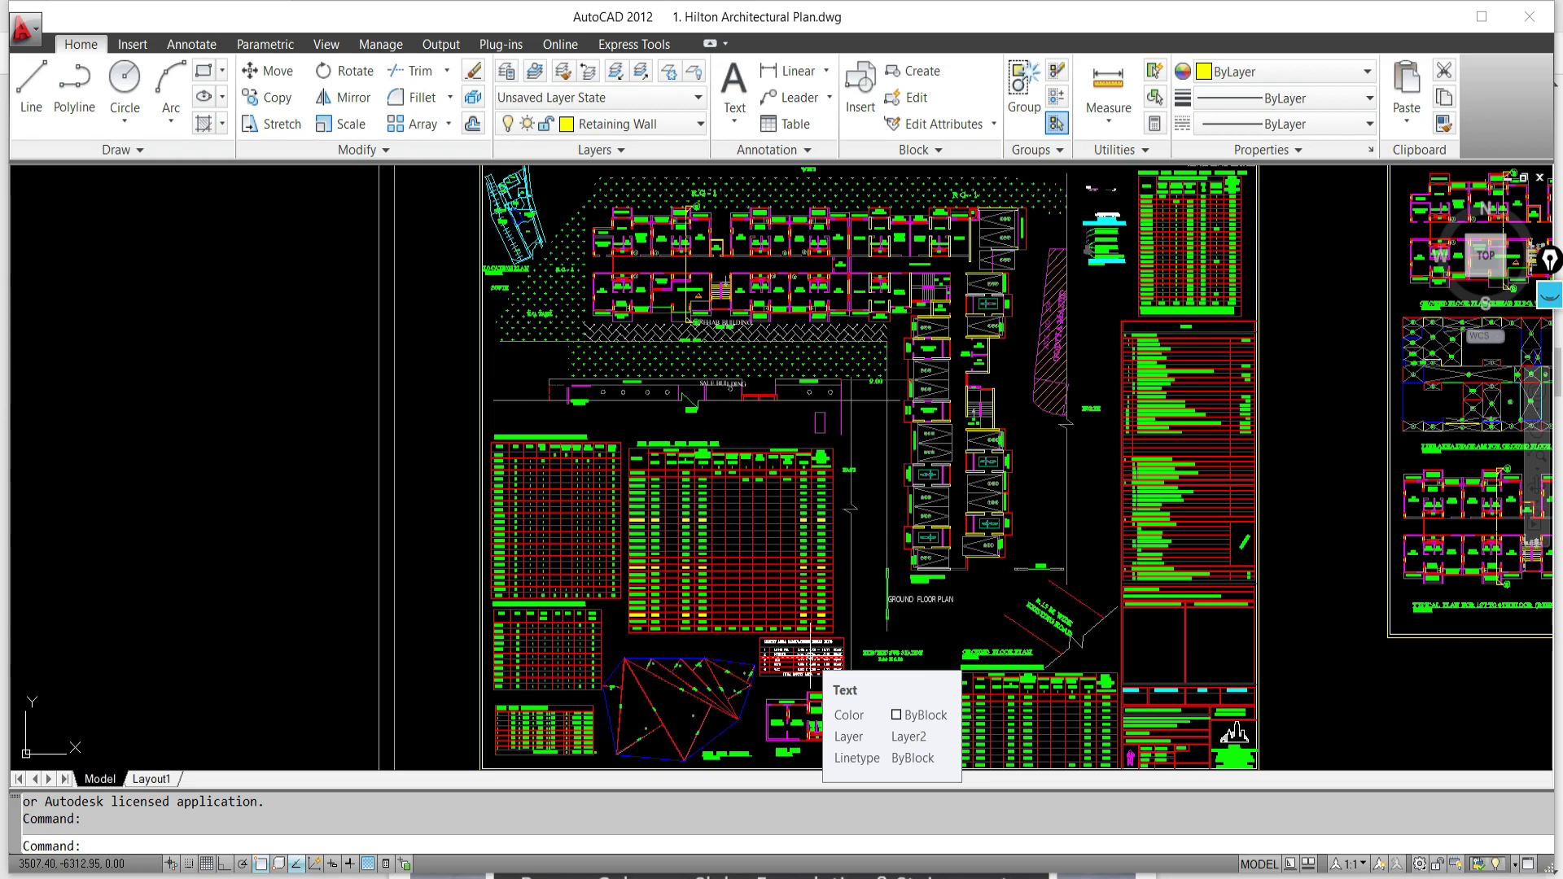
- Browse G+5 Over all and HTL BUILDING, zooming each, then zoom into the Hilton site plan
{"action": "scroll", "coordinate": [841, 474], "scroll_direction": "down", "scroll_amount": 6}
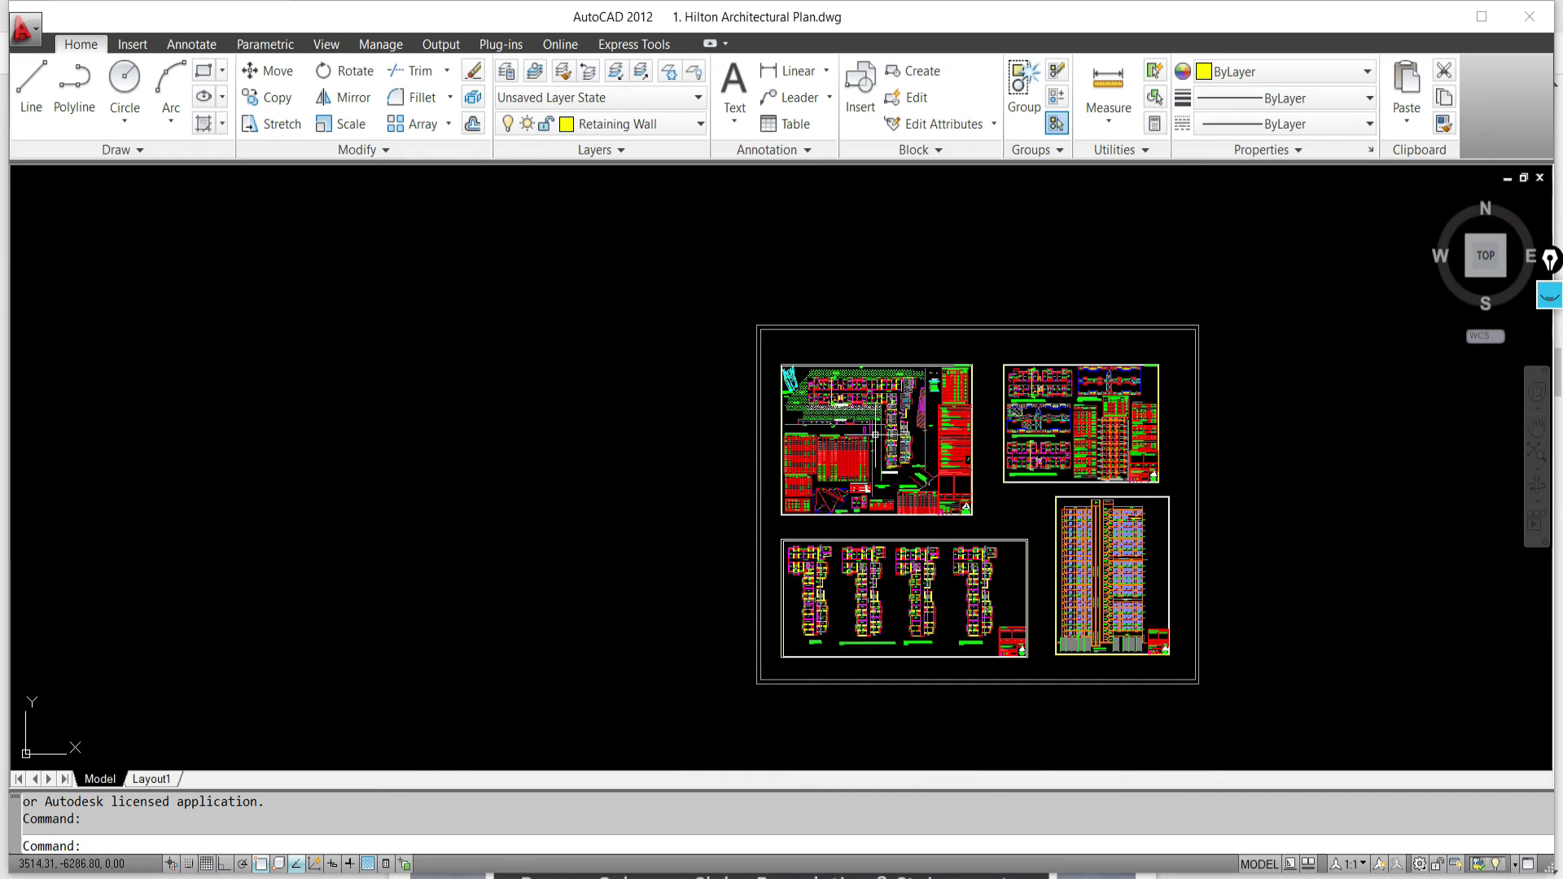
{"action": "middle_click_drag", "start_coordinate": [928, 481], "coordinate": [454, 338]}
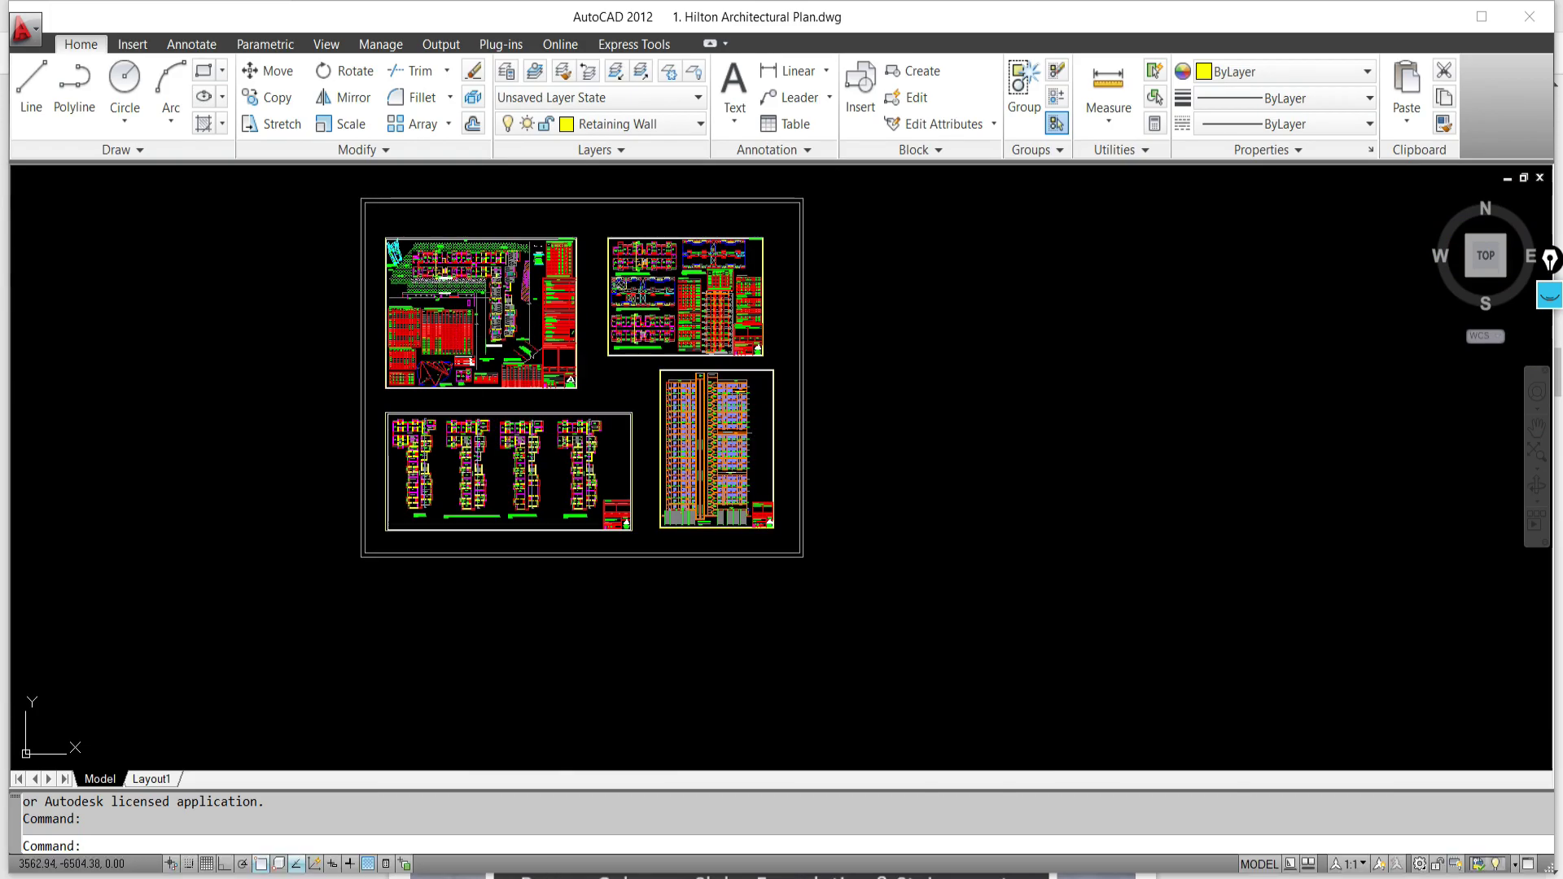
{"action": "key", "text": "ctrl+Tab"}
{"action": "scroll", "coordinate": [203, 432], "scroll_direction": "up", "scroll_amount": 5}
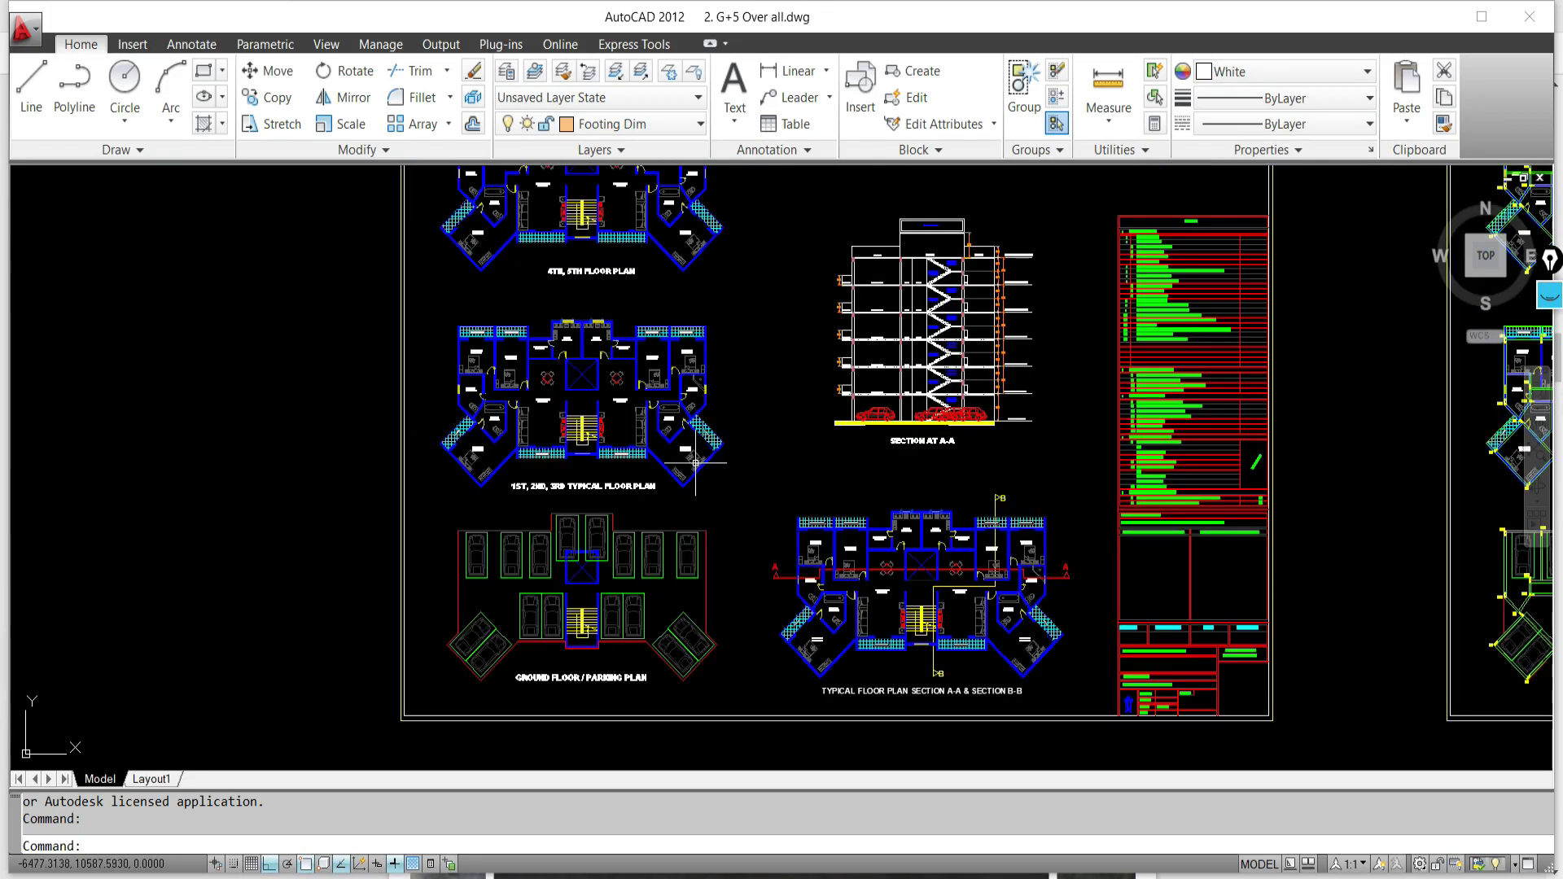
{"action": "key", "text": "ctrl+Tab"}
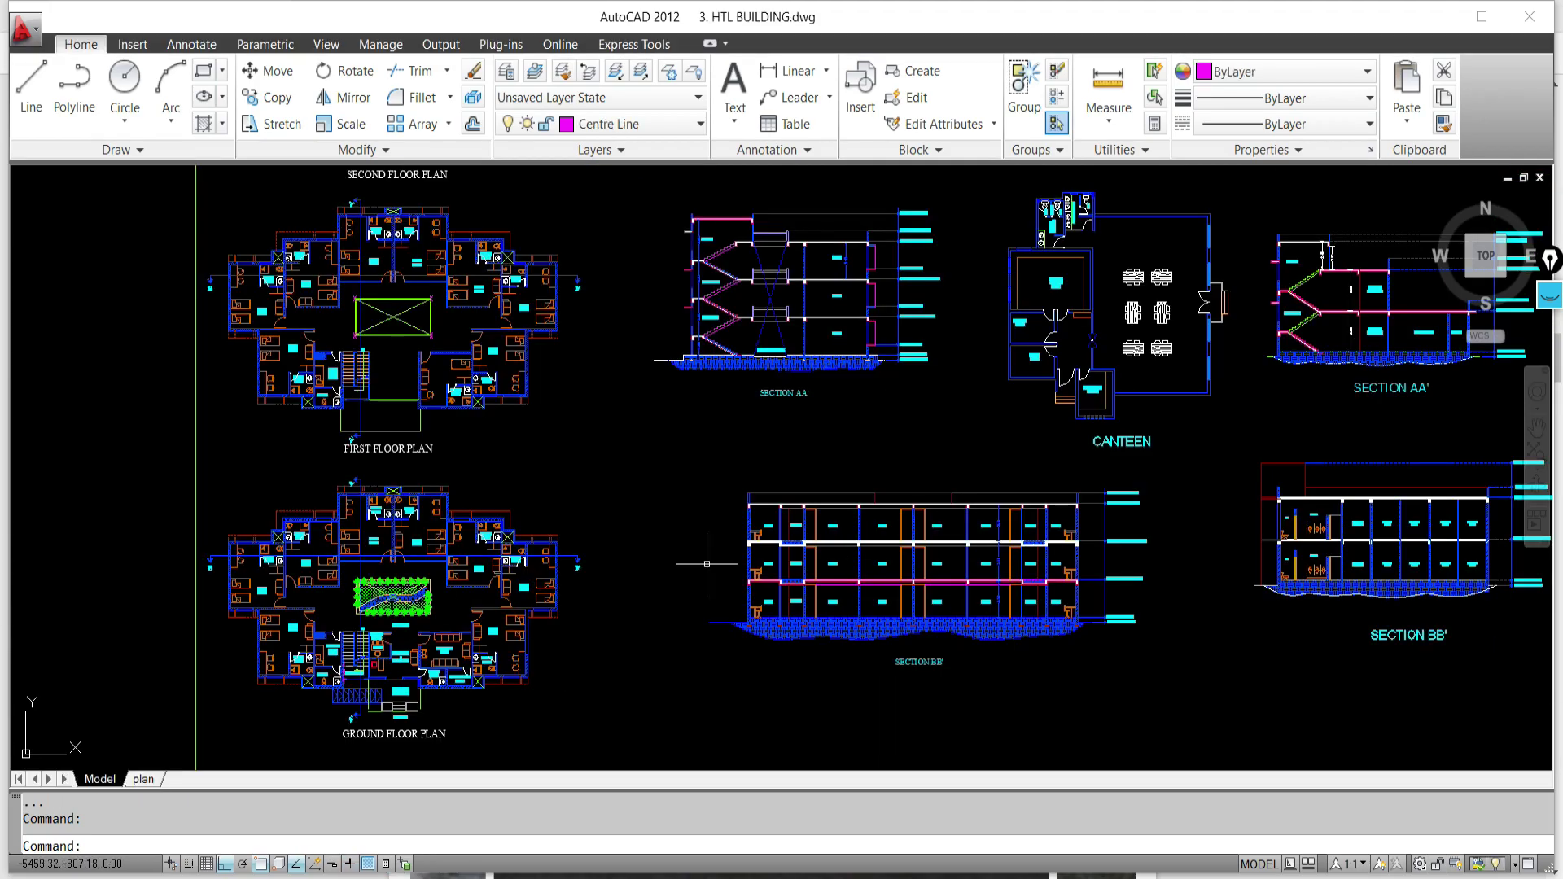
{"action": "scroll", "coordinate": [648, 577], "scroll_direction": "down", "scroll_amount": 2}
{"action": "scroll", "coordinate": [649, 577], "scroll_direction": "down", "scroll_amount": 3}
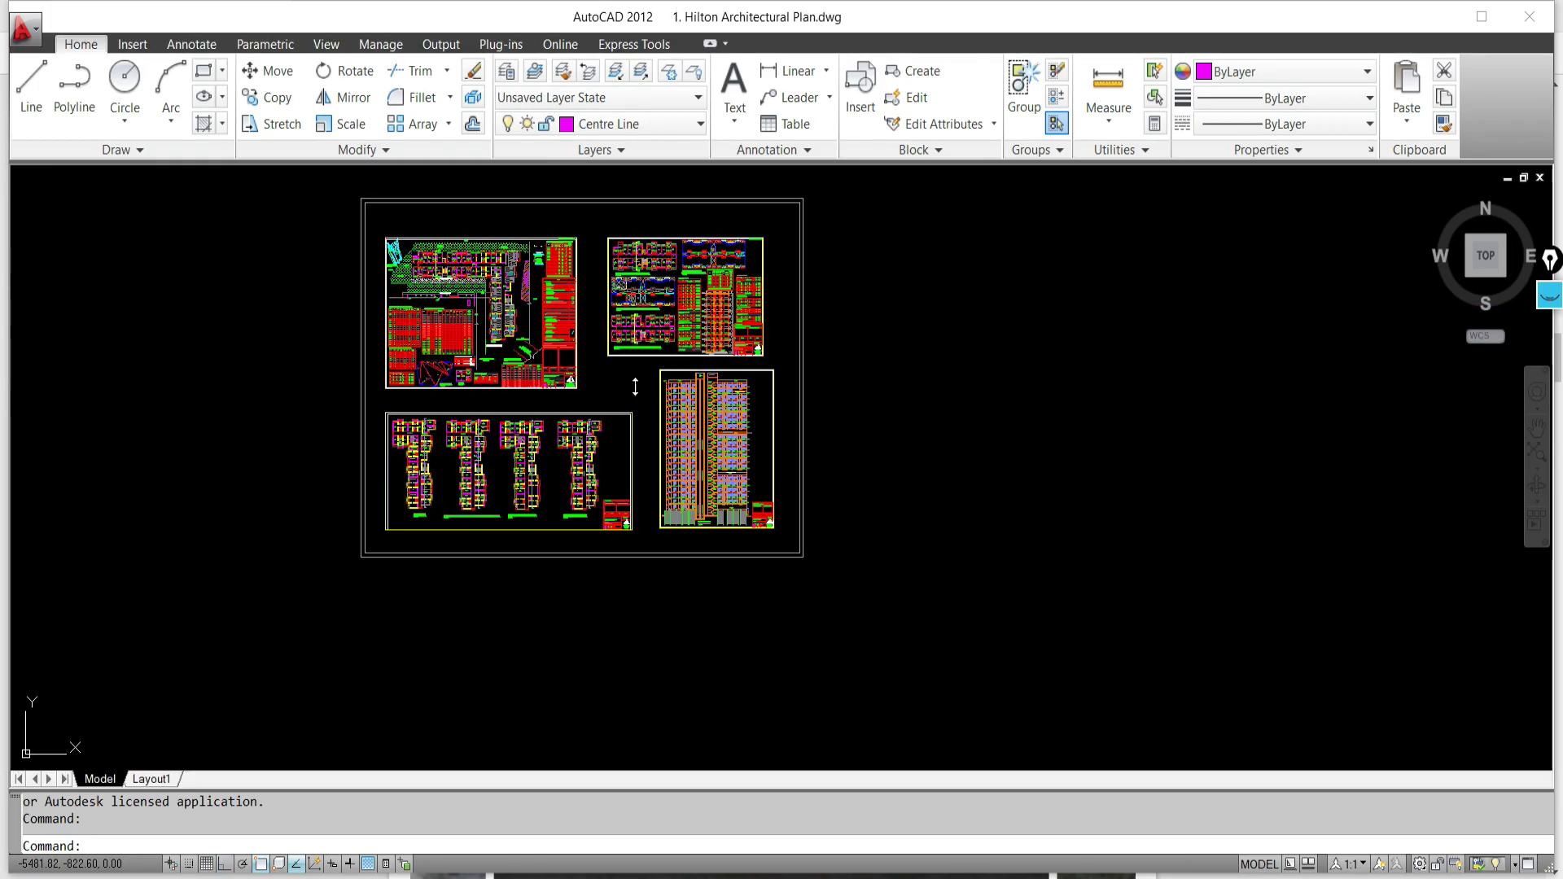
{"action": "scroll", "coordinate": [635, 387], "scroll_direction": "up", "scroll_amount": 3}
{"action": "scroll", "coordinate": [419, 401], "scroll_direction": "up", "scroll_amount": 2}
{"action": "scroll", "coordinate": [873, 541], "scroll_direction": "up", "scroll_amount": 2}
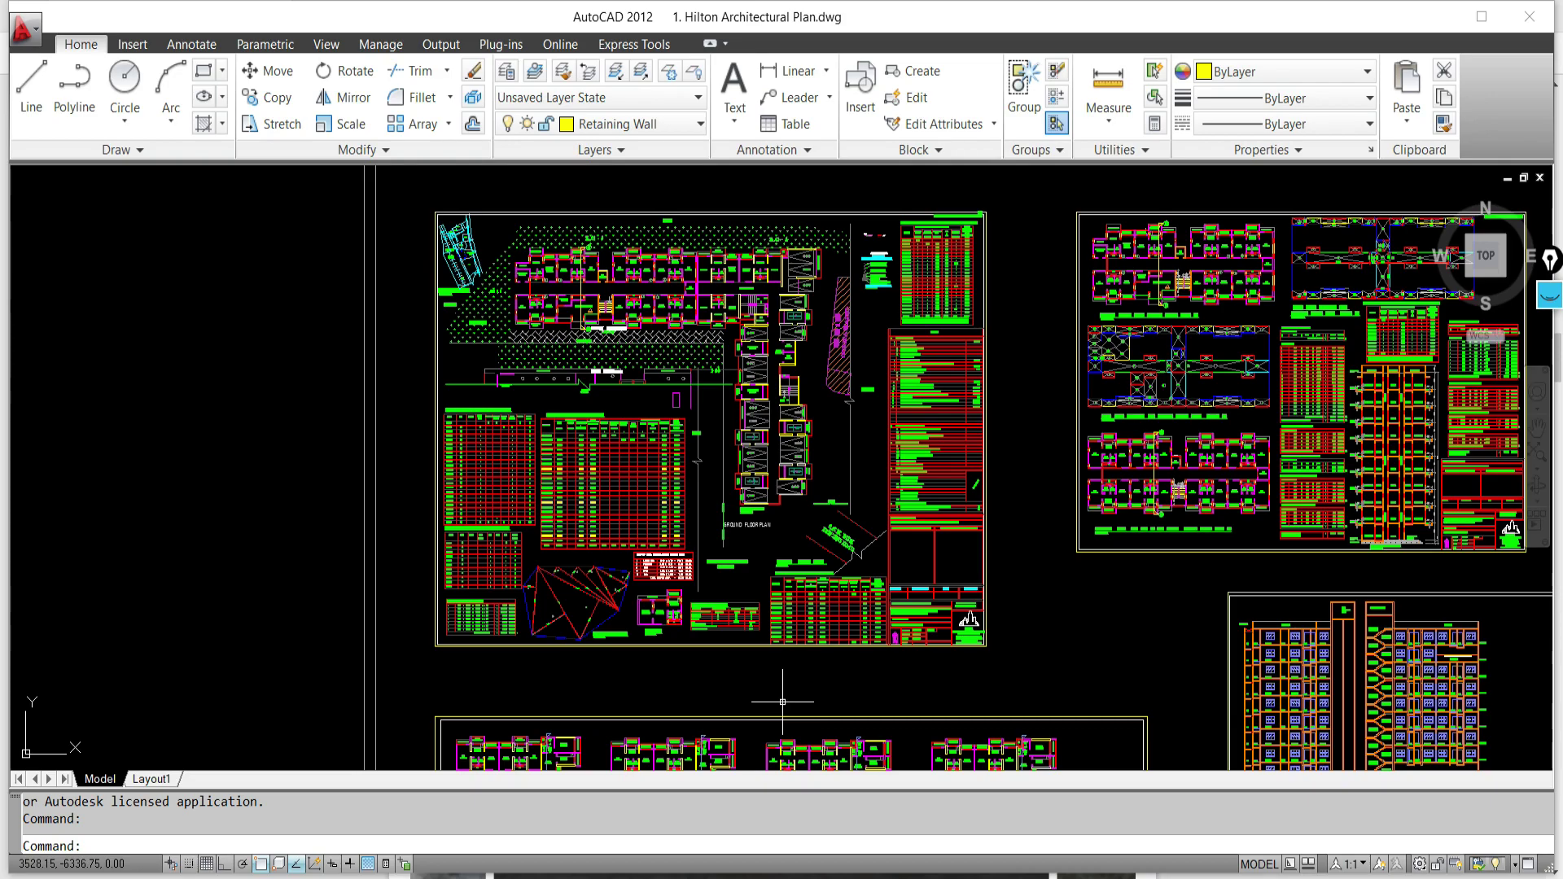
- Deselect the ground floor block and pan G+5 Over all onto the typical floor plan and Section A-A
{"action": "left_click", "coordinate": [666, 530]}
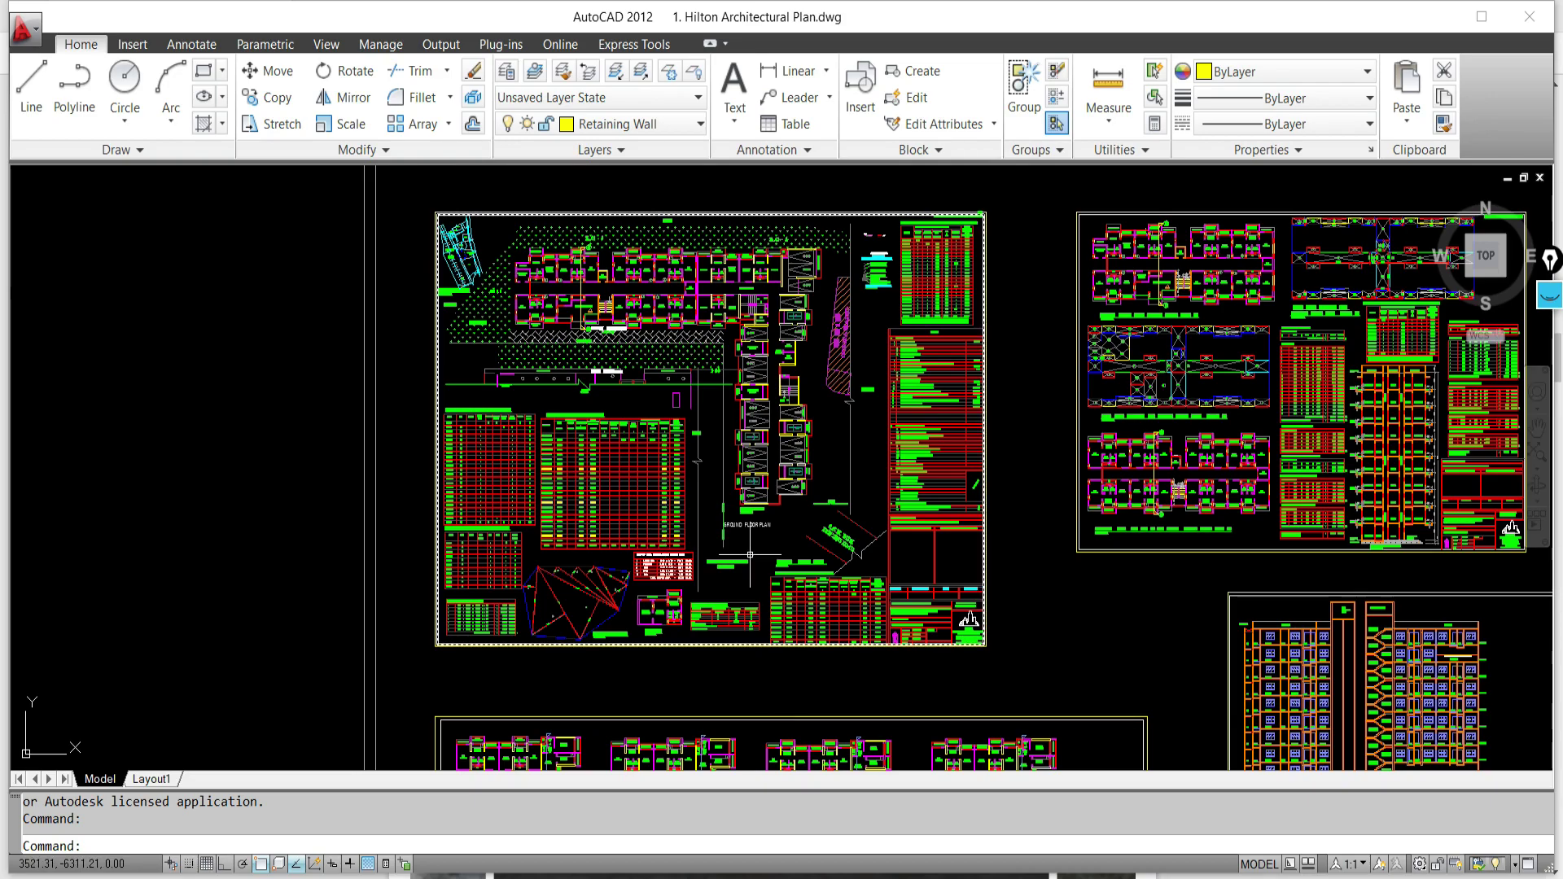
{"action": "key", "text": "Escape"}
{"action": "scroll", "coordinate": [742, 570], "scroll_direction": "down", "scroll_amount": 5}
{"action": "scroll", "coordinate": [622, 537], "scroll_direction": "up", "scroll_amount": 2}
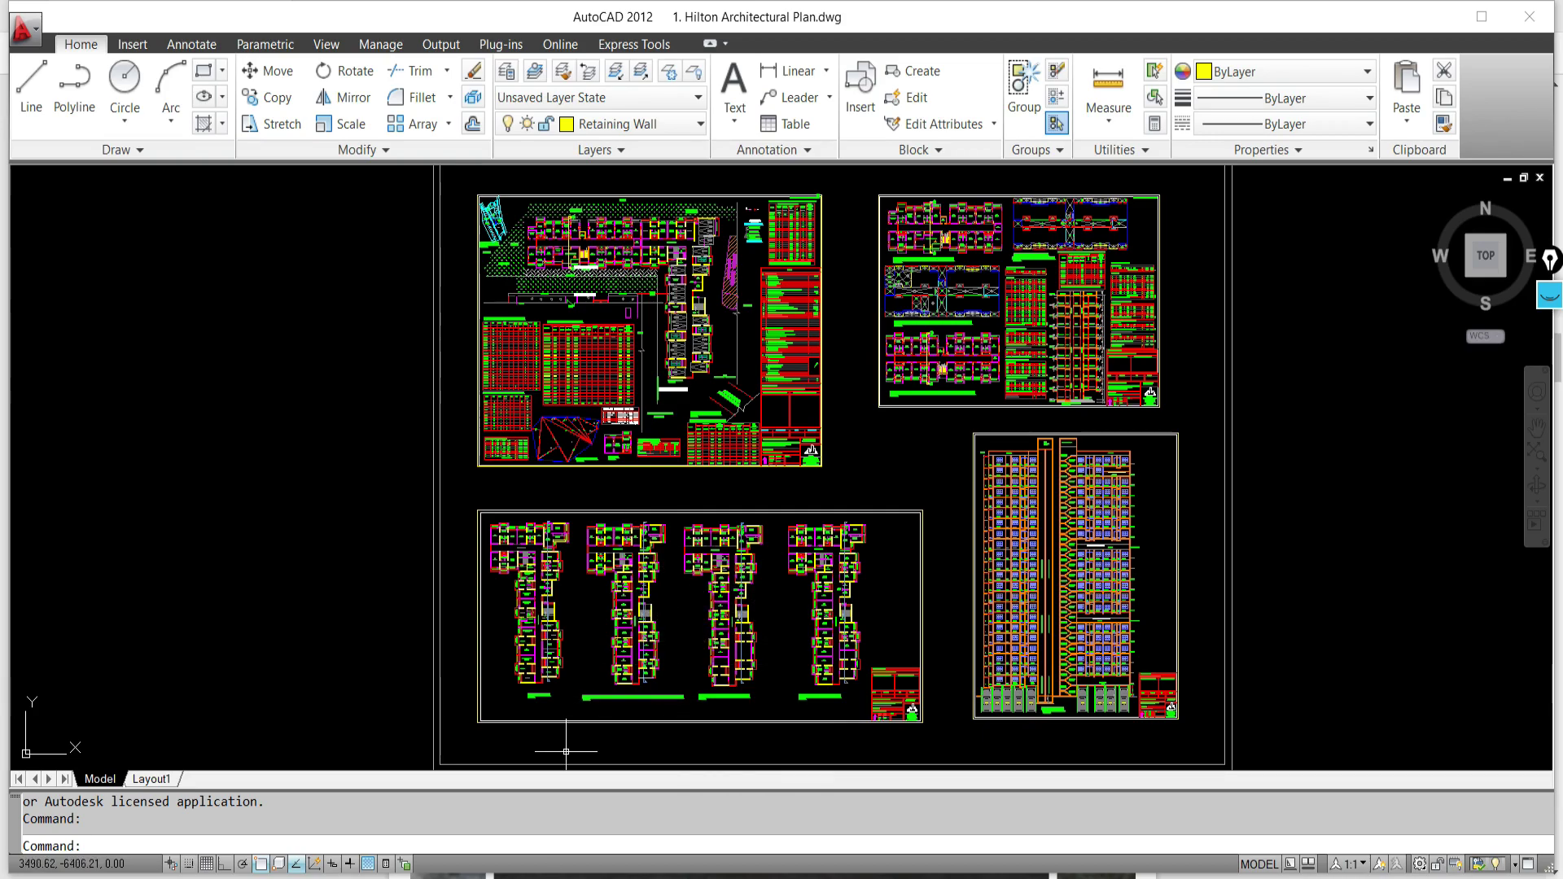
{"action": "key", "text": "ctrl+Tab"}
{"action": "scroll", "coordinate": [676, 600], "scroll_direction": "up", "scroll_amount": 3}
{"action": "scroll", "coordinate": [675, 600], "scroll_direction": "up", "scroll_amount": 3}
{"action": "middle_click_drag", "start_coordinate": [529, 472], "coordinate": [720, 660]}
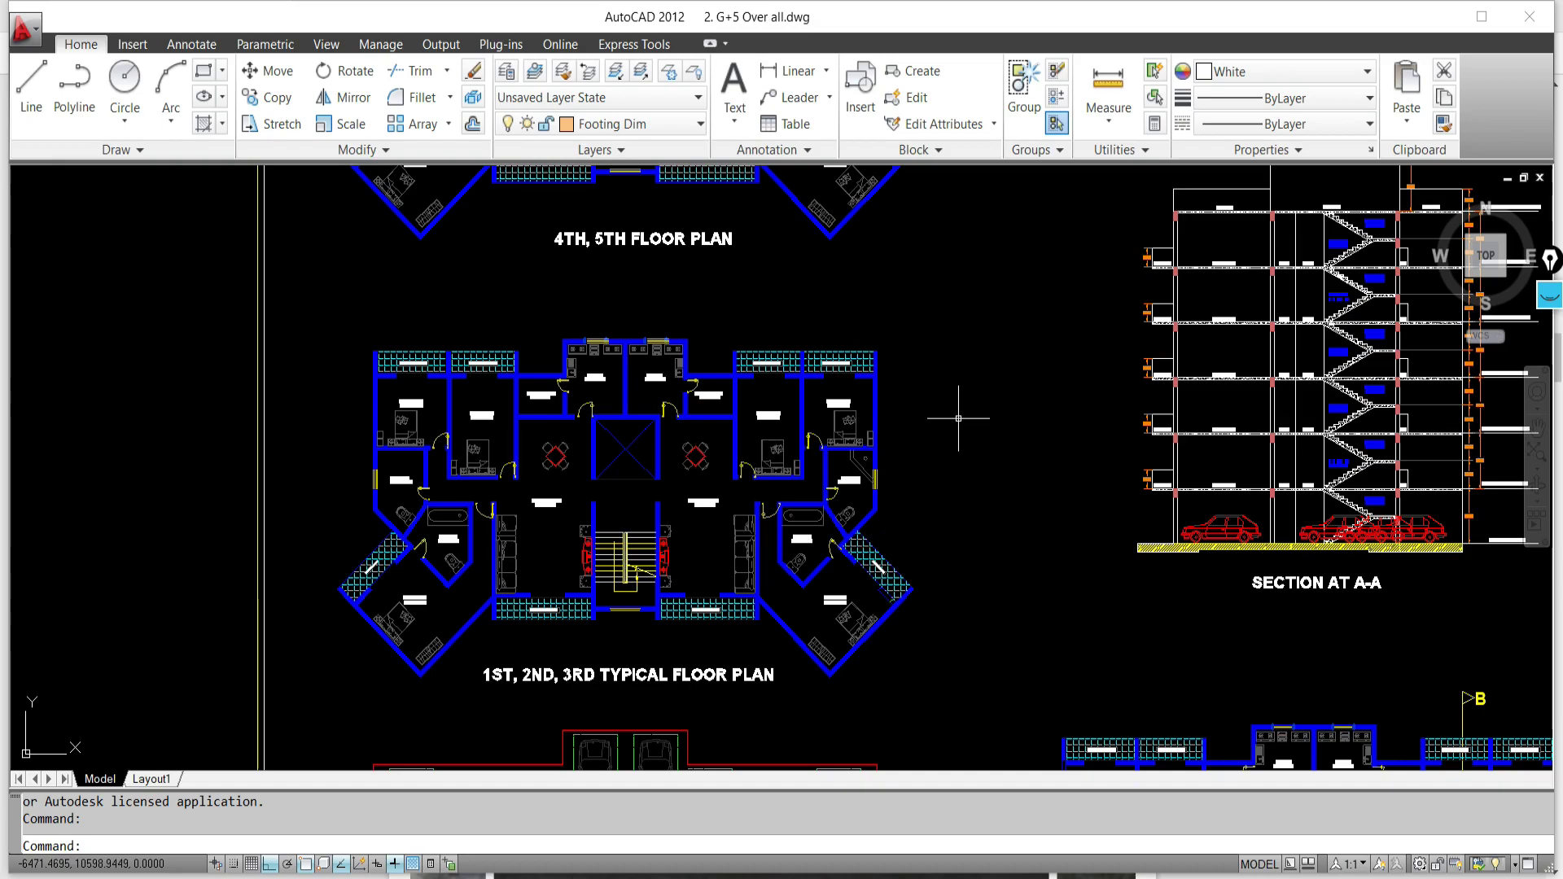
{"action": "key", "text": "ctrl+Tab"}
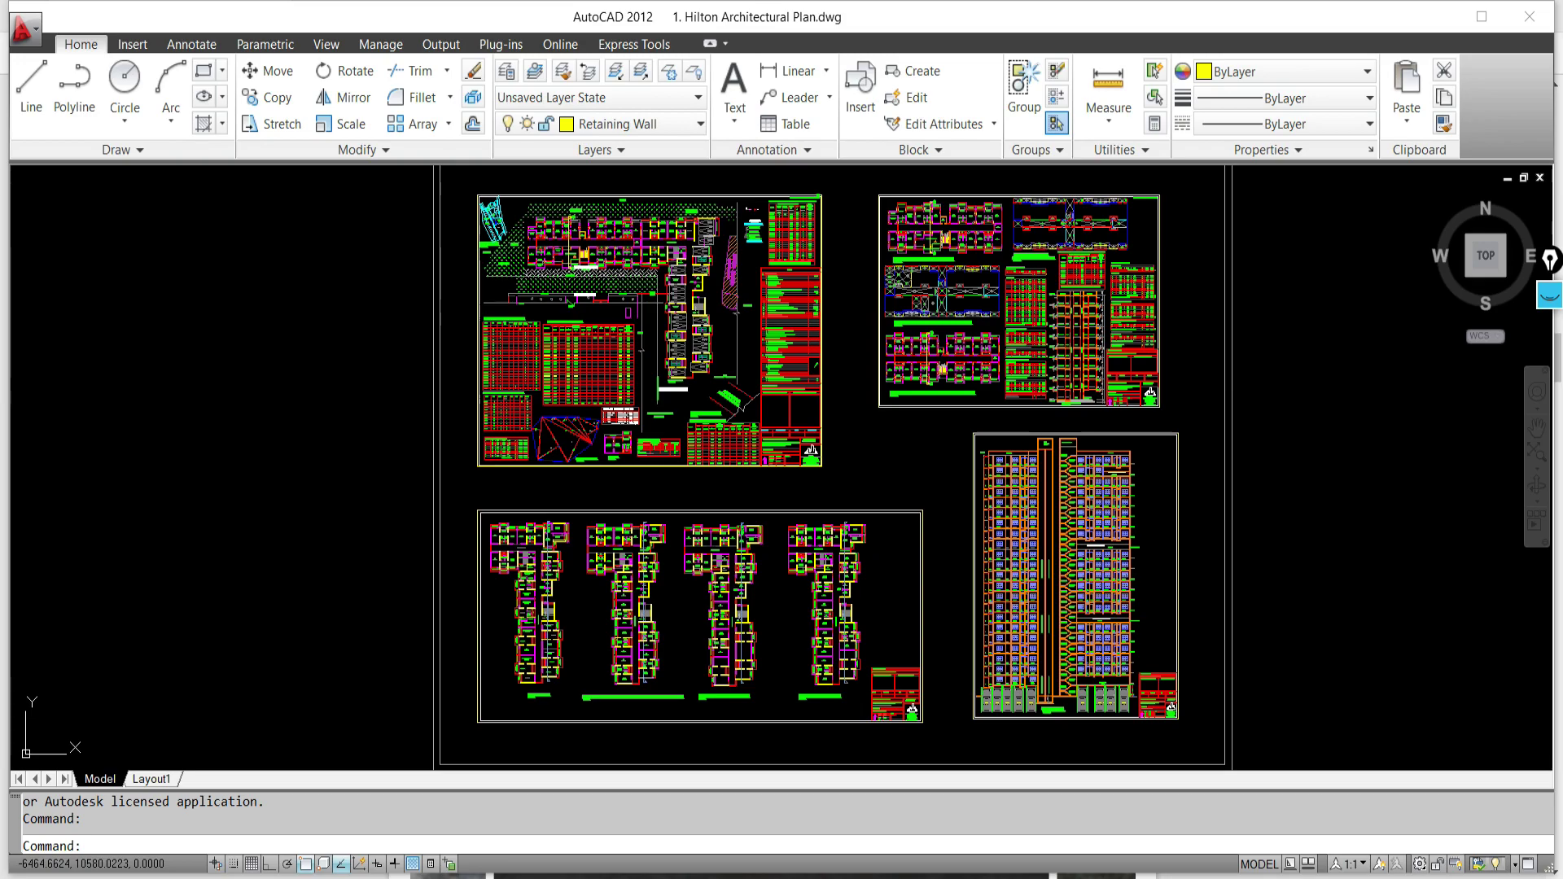
{"action": "key", "text": "alt+Tab"}
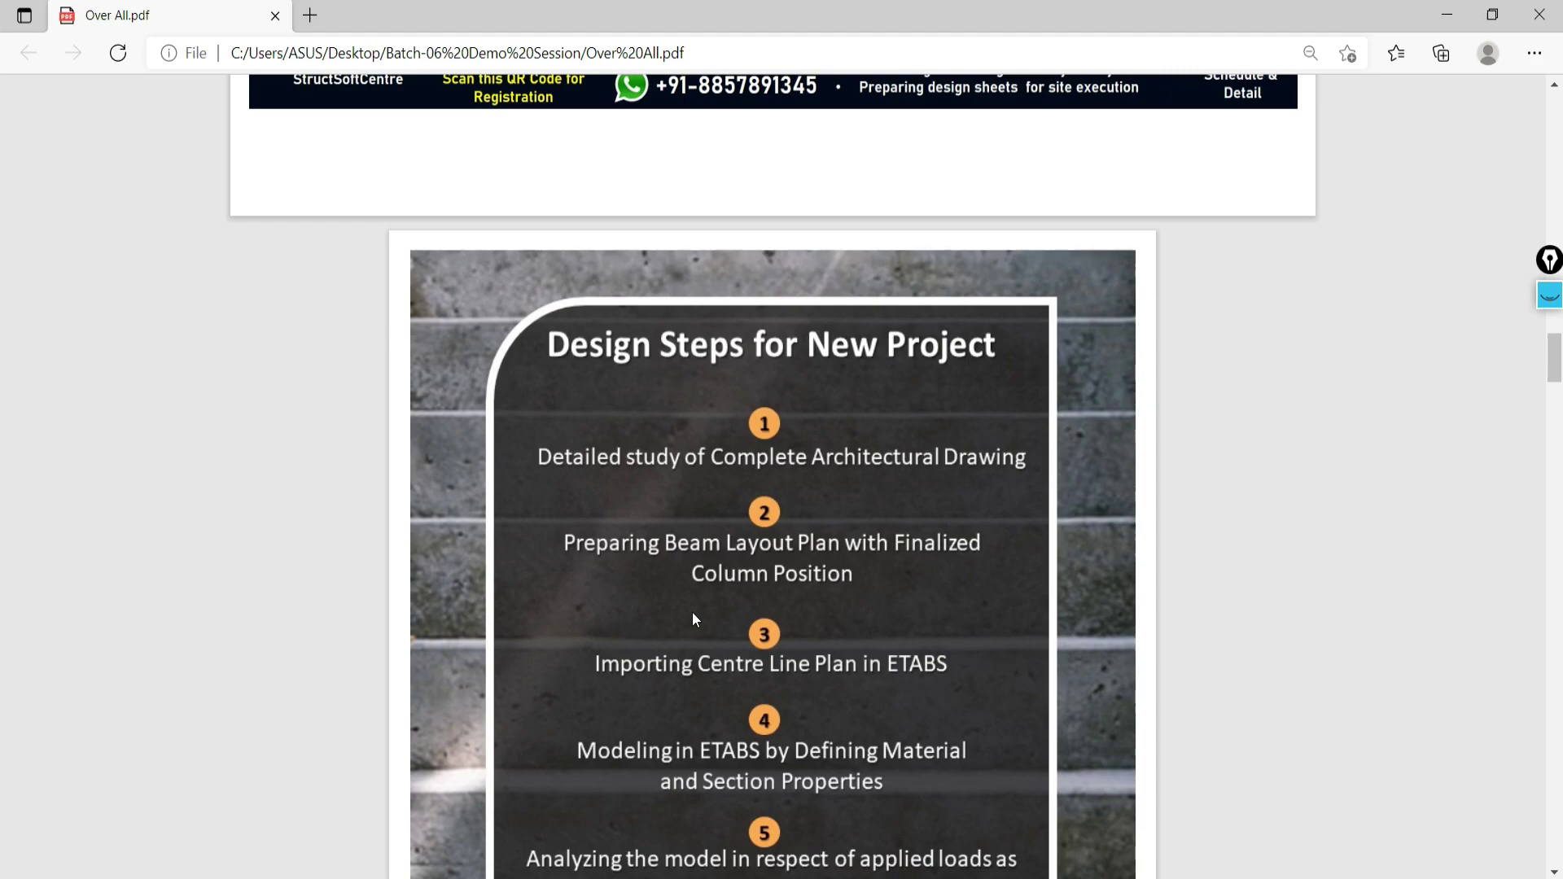
- Back in the G+5 drawing, zoom onto the upper beam rows of the framing plan
{"action": "key", "text": "alt+Tab"}
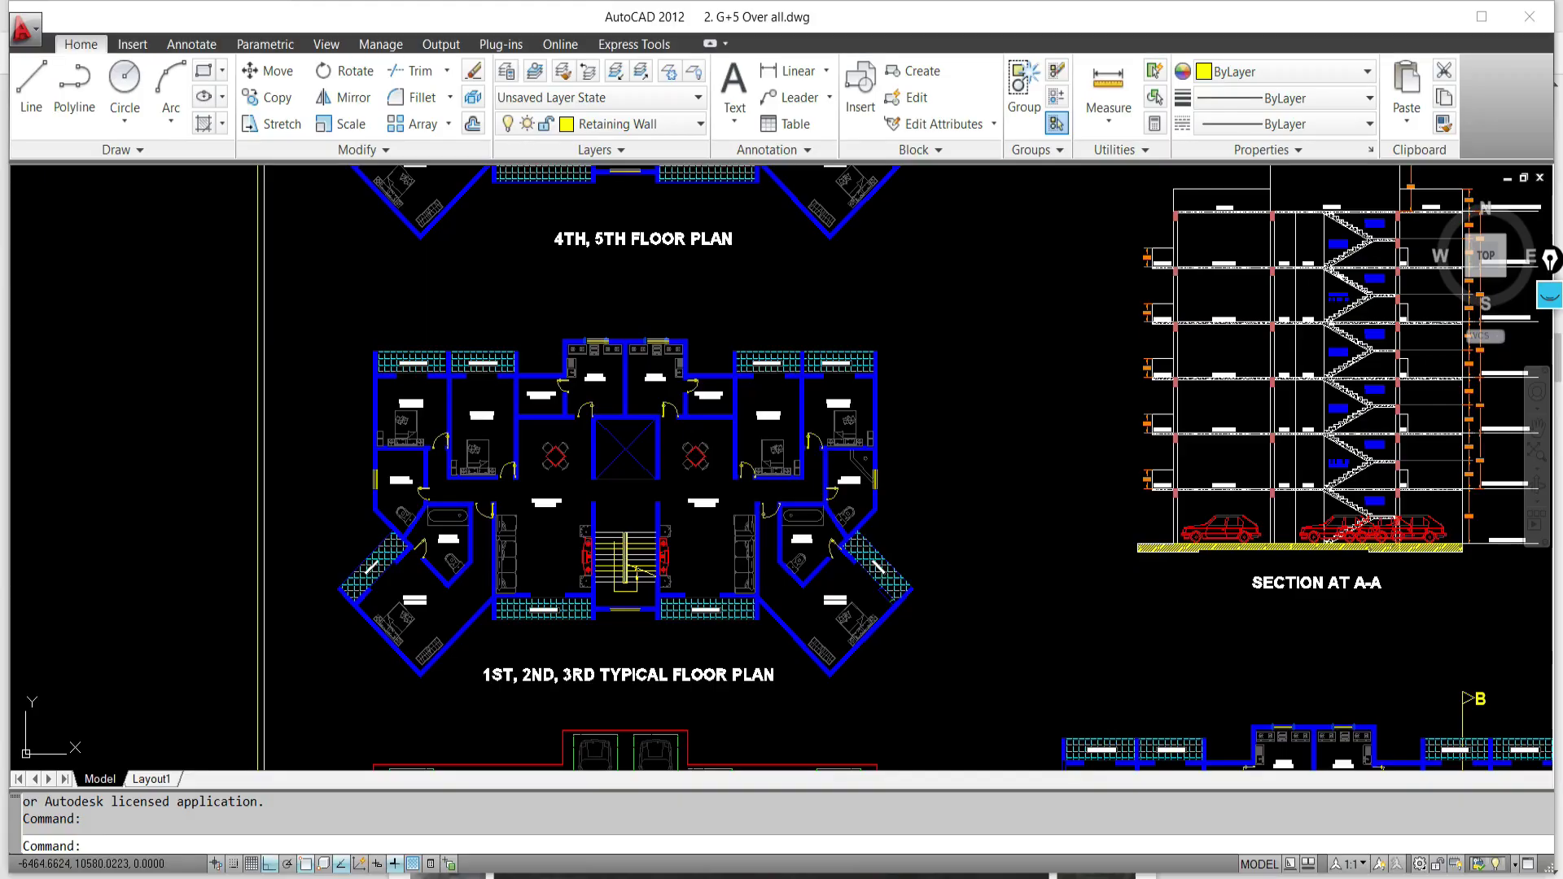
{"action": "scroll", "coordinate": [697, 499], "scroll_direction": "down", "scroll_amount": 5}
{"action": "middle_click_drag", "start_coordinate": [1246, 562], "coordinate": [669, 570]}
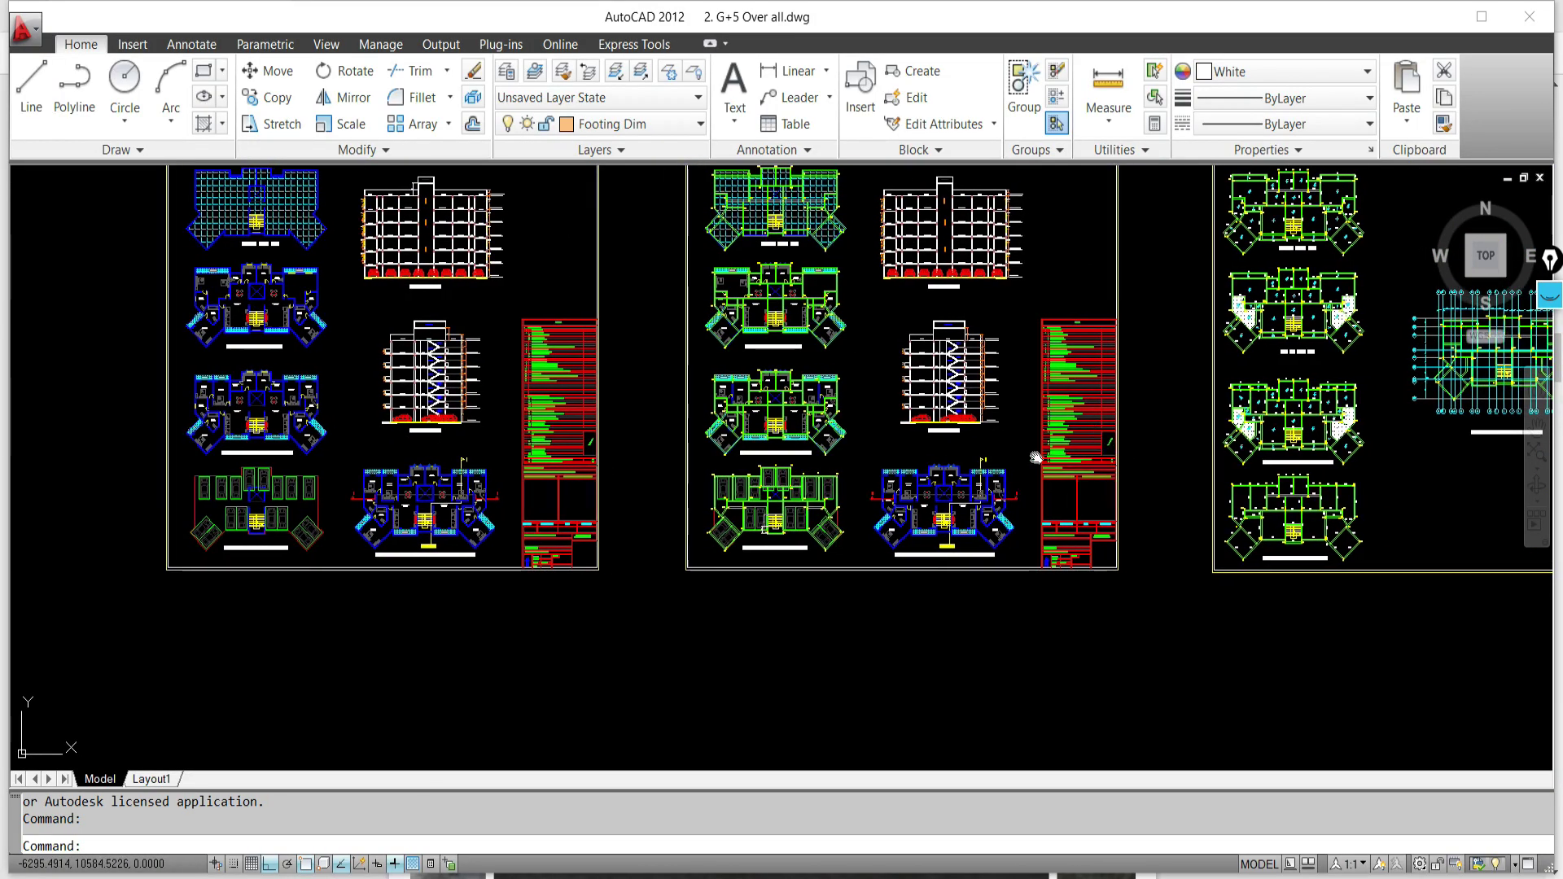
{"action": "scroll", "coordinate": [669, 570], "scroll_direction": "up", "scroll_amount": 5}
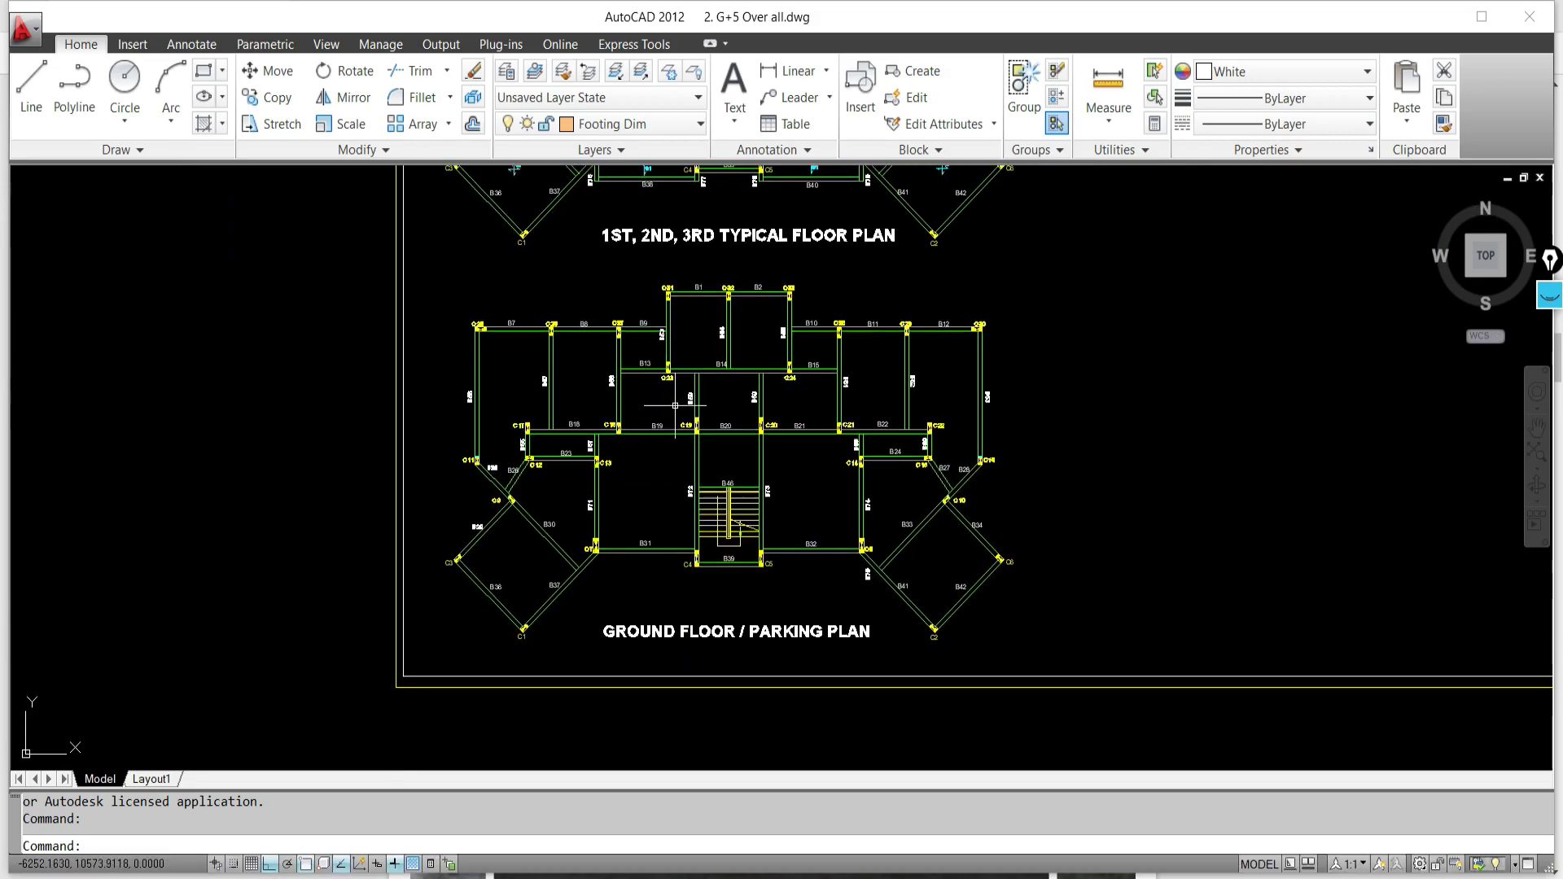
{"action": "scroll", "coordinate": [684, 429], "scroll_direction": "up", "scroll_amount": 3}
{"action": "scroll", "coordinate": [684, 429], "scroll_direction": "down", "scroll_amount": 5}
{"action": "scroll", "coordinate": [684, 325], "scroll_direction": "up", "scroll_amount": 4}
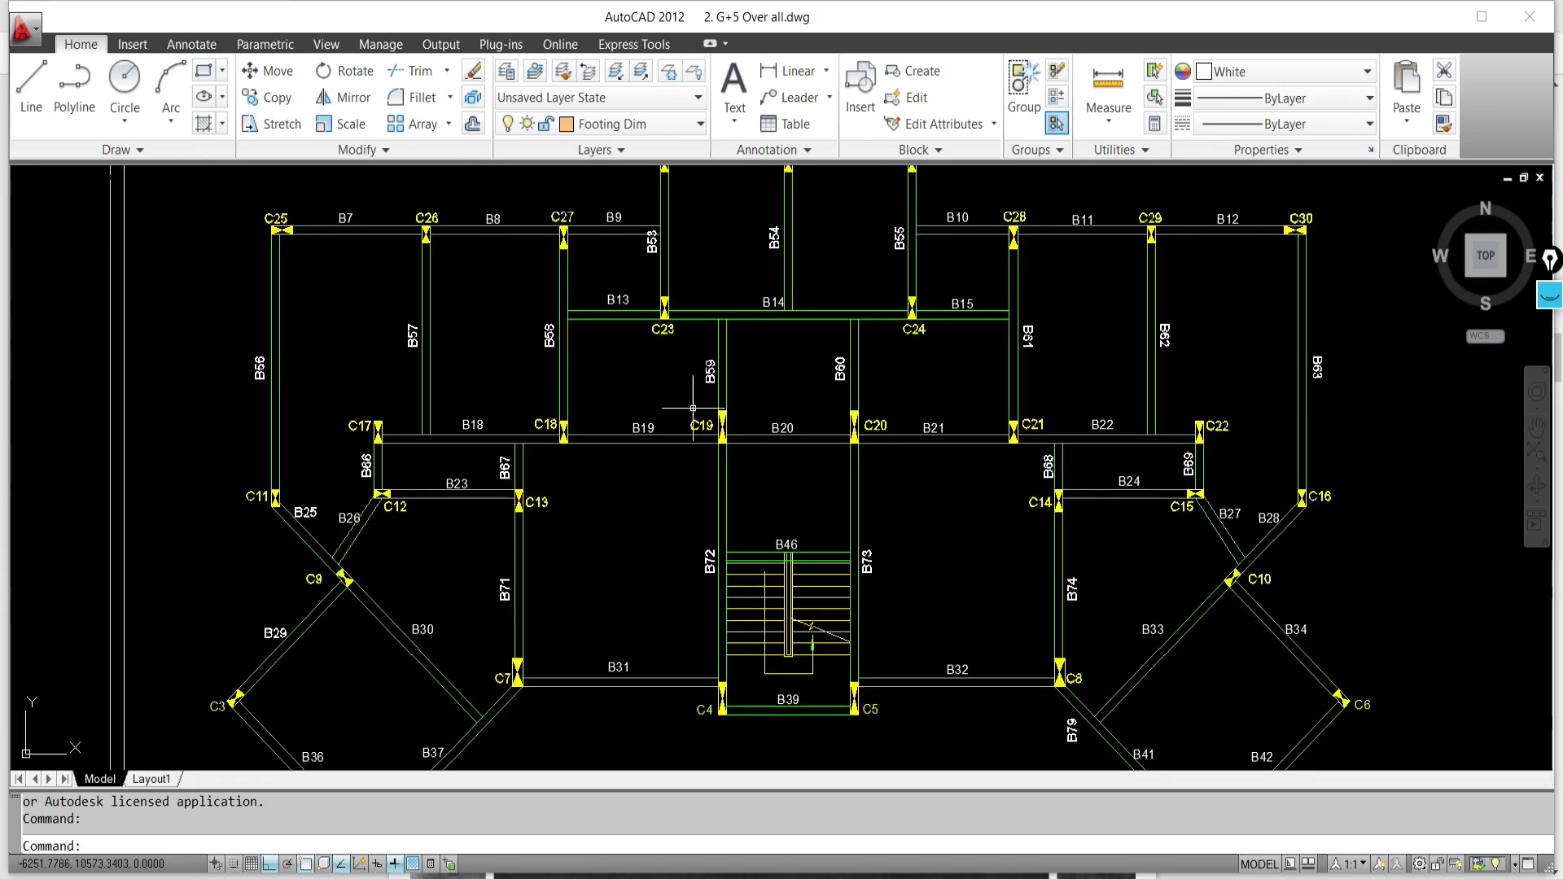
{"action": "scroll", "coordinate": [687, 636], "scroll_direction": "up", "scroll_amount": 2}
{"action": "middle_click_drag", "start_coordinate": [743, 324], "coordinate": [754, 574]}
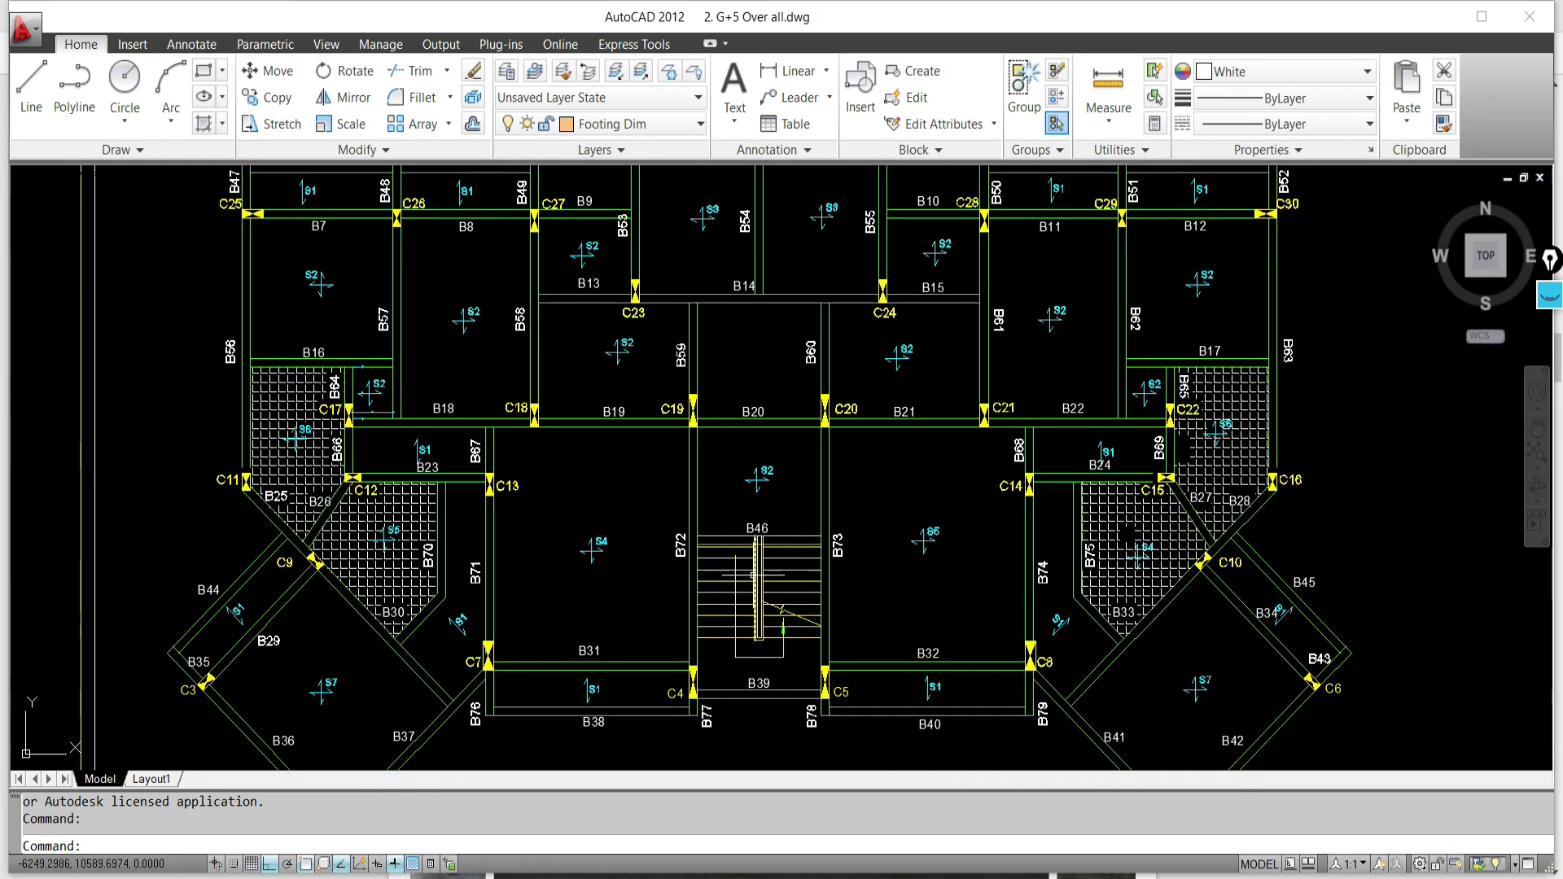
{"action": "mouse_move", "coordinate": [754, 575]}
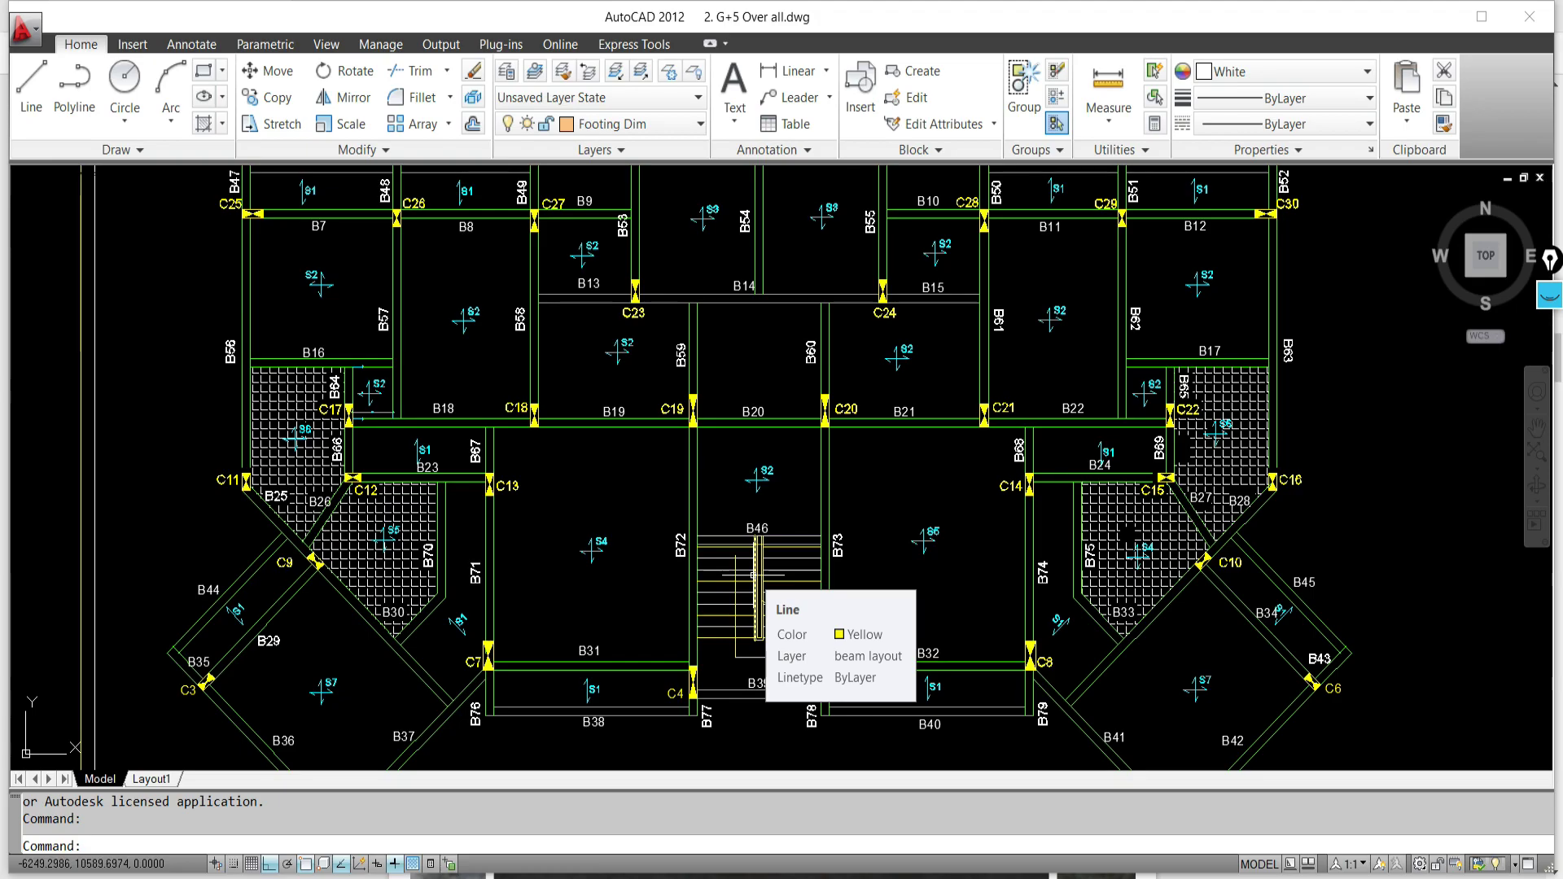
- Reframe the view on the typical floor plan with the 4TH, 5TH FLOOR PLAN title above
{"action": "scroll", "coordinate": [755, 575], "scroll_direction": "down", "scroll_amount": 3}
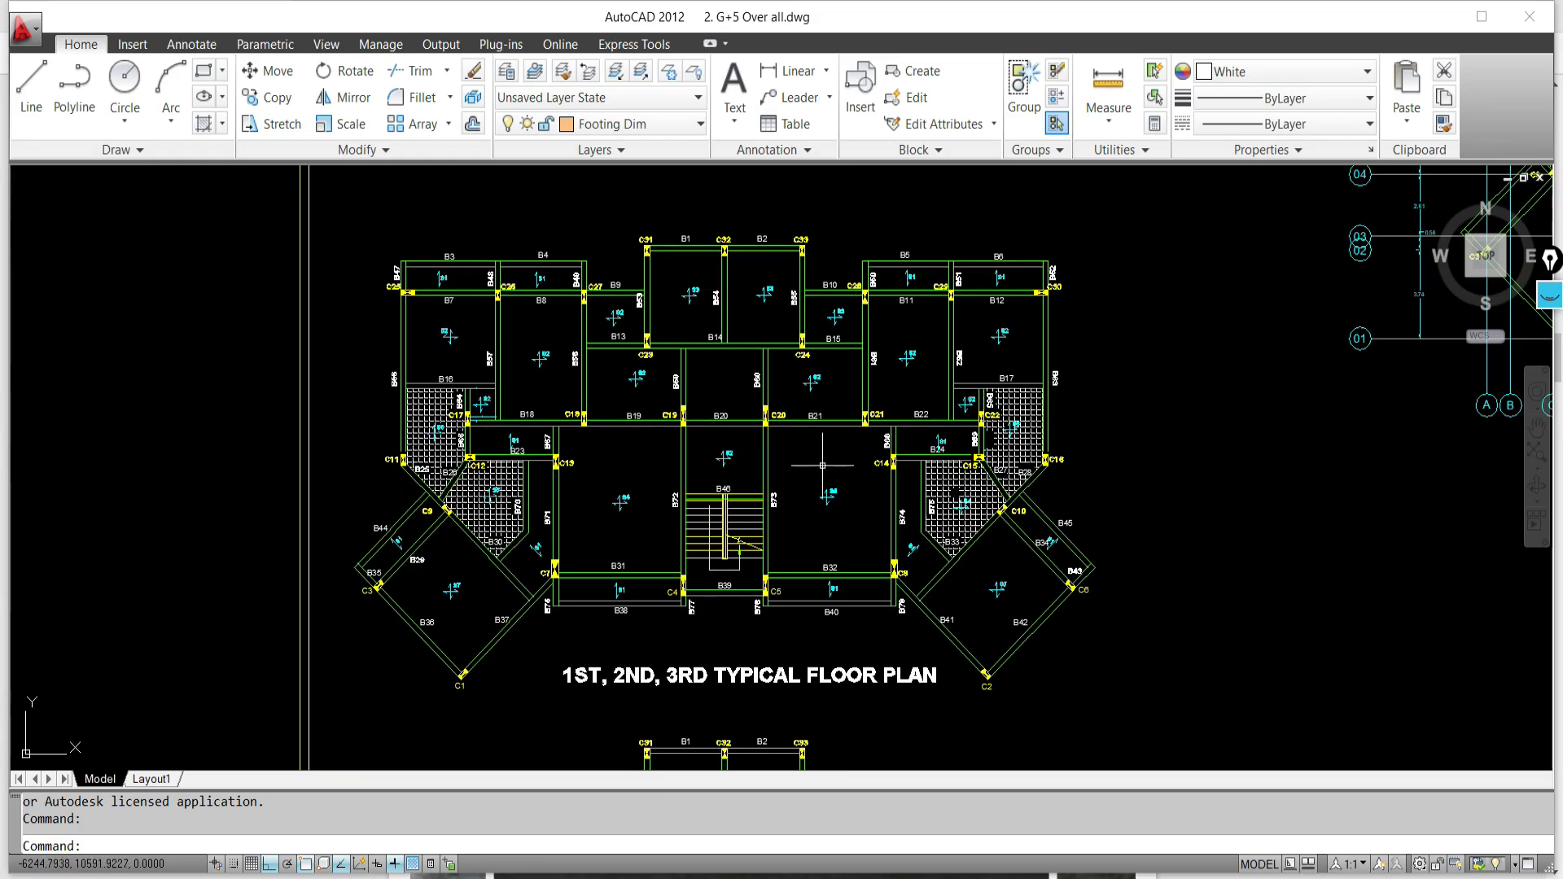
{"action": "mouse_move", "coordinate": [775, 501]}
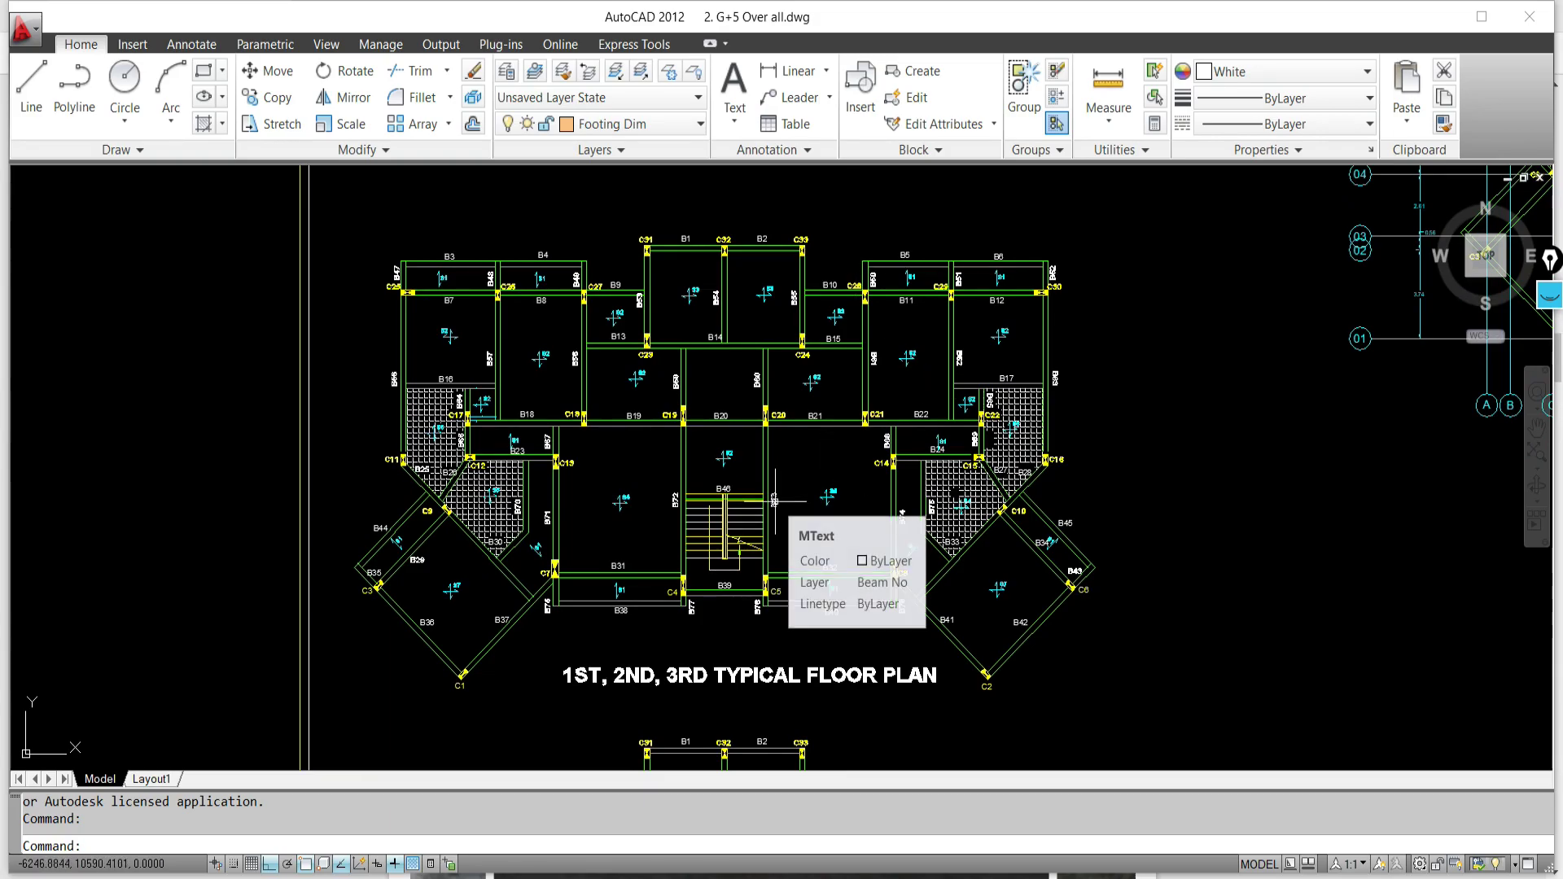
{"action": "scroll", "coordinate": [775, 500], "scroll_direction": "down", "scroll_amount": 2}
{"action": "scroll", "coordinate": [1331, 478], "scroll_direction": "down", "scroll_amount": 3}
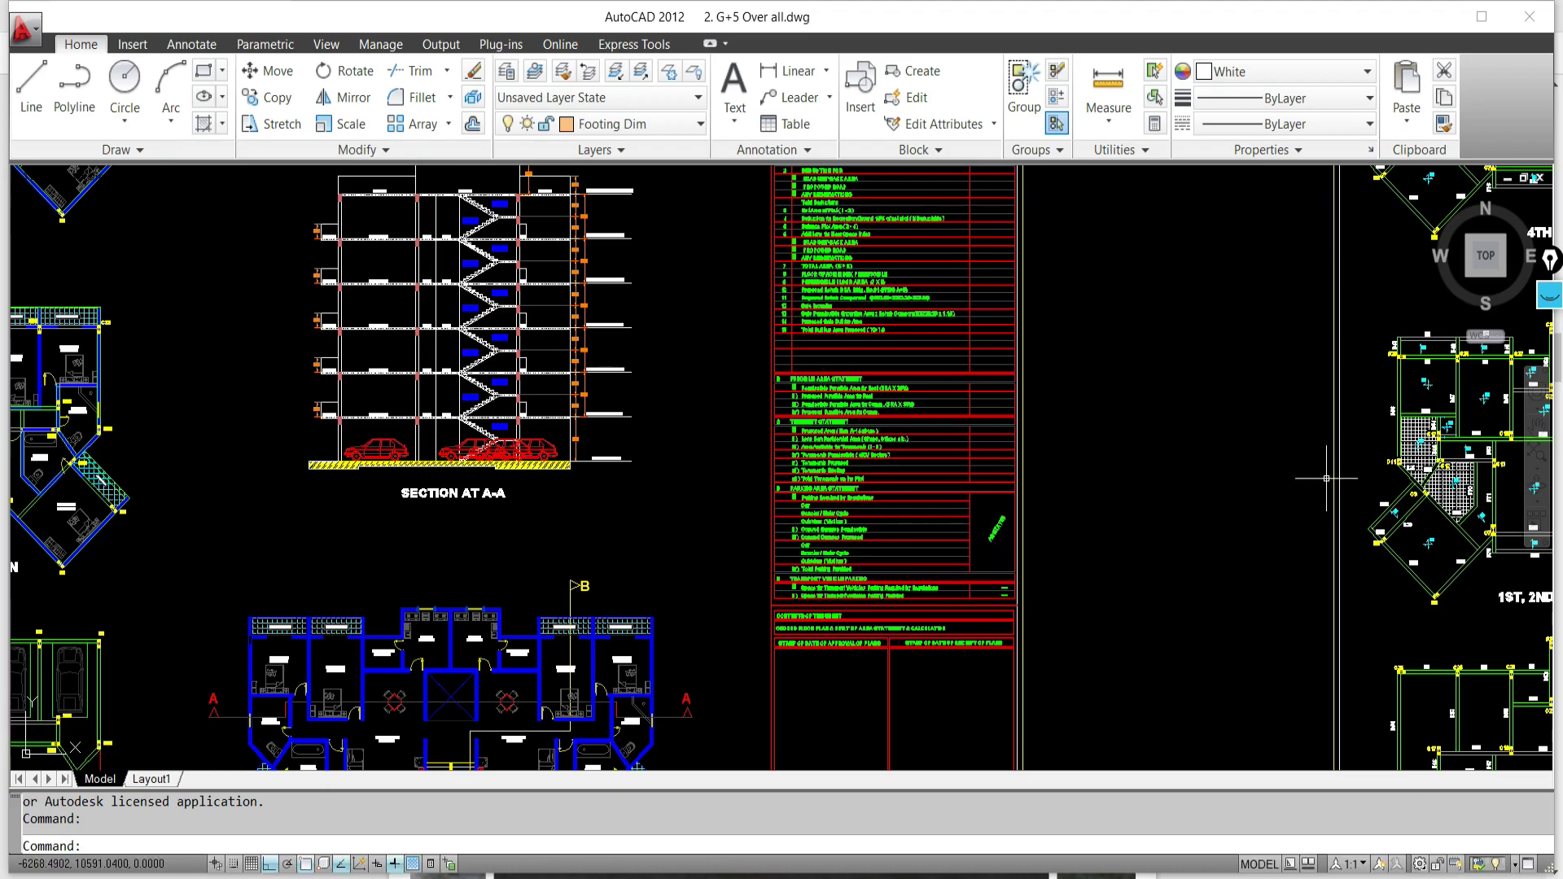
{"action": "scroll", "coordinate": [499, 530], "scroll_direction": "down", "scroll_amount": 4}
{"action": "middle_click_drag", "start_coordinate": [498, 517], "coordinate": [692, 525]}
{"action": "scroll", "coordinate": [693, 525], "scroll_direction": "up", "scroll_amount": 3}
{"action": "scroll", "coordinate": [529, 513], "scroll_direction": "up", "scroll_amount": 3}
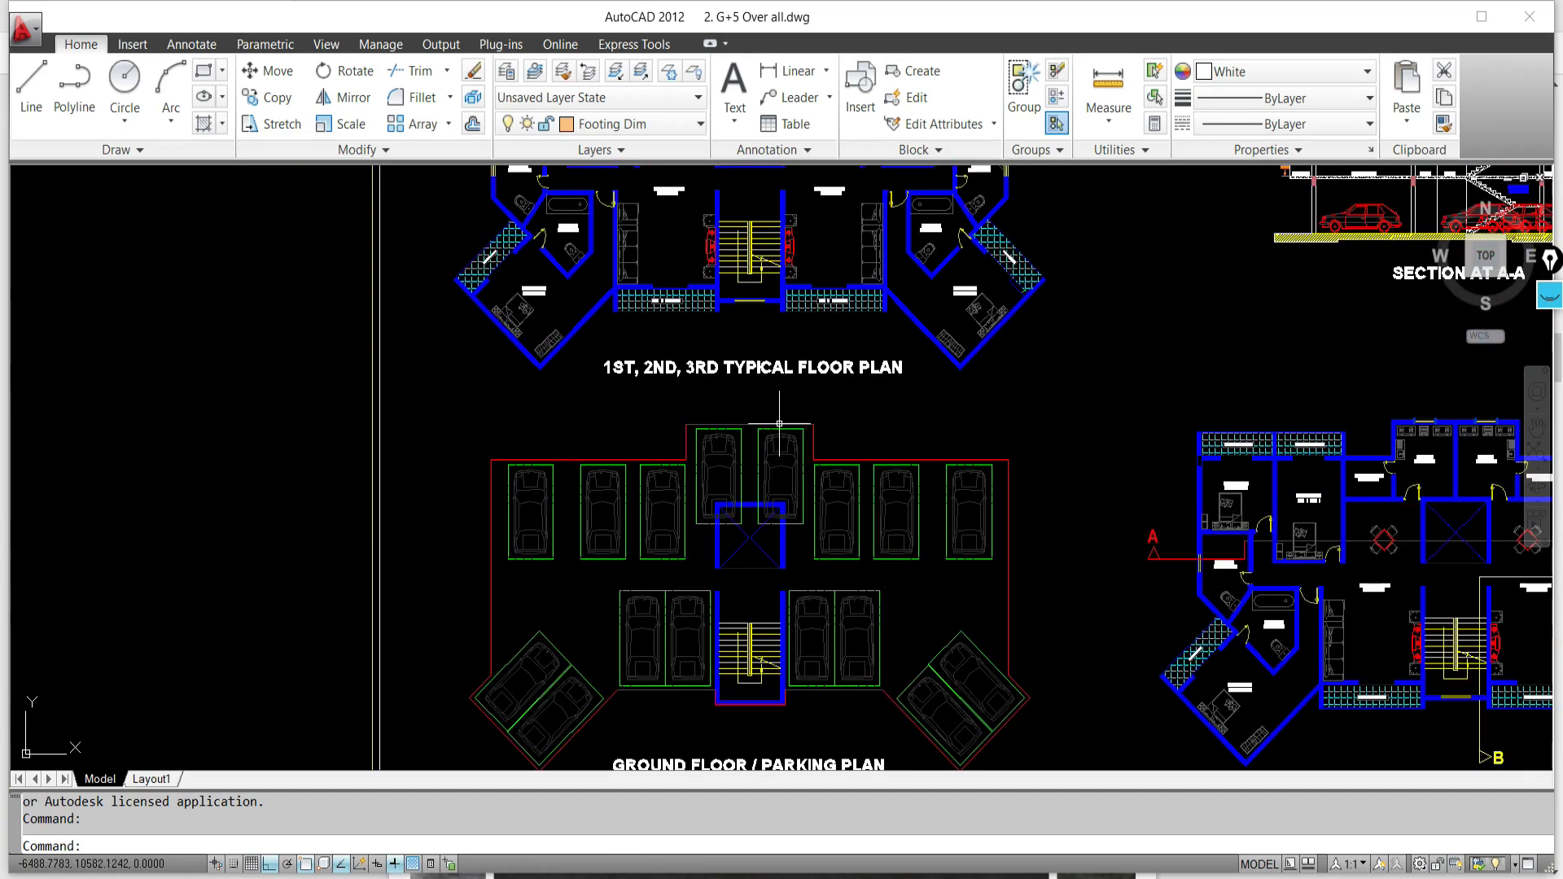
{"action": "scroll", "coordinate": [731, 399], "scroll_direction": "up", "scroll_amount": 2}
{"action": "middle_click_drag", "start_coordinate": [731, 399], "coordinate": [747, 665]}
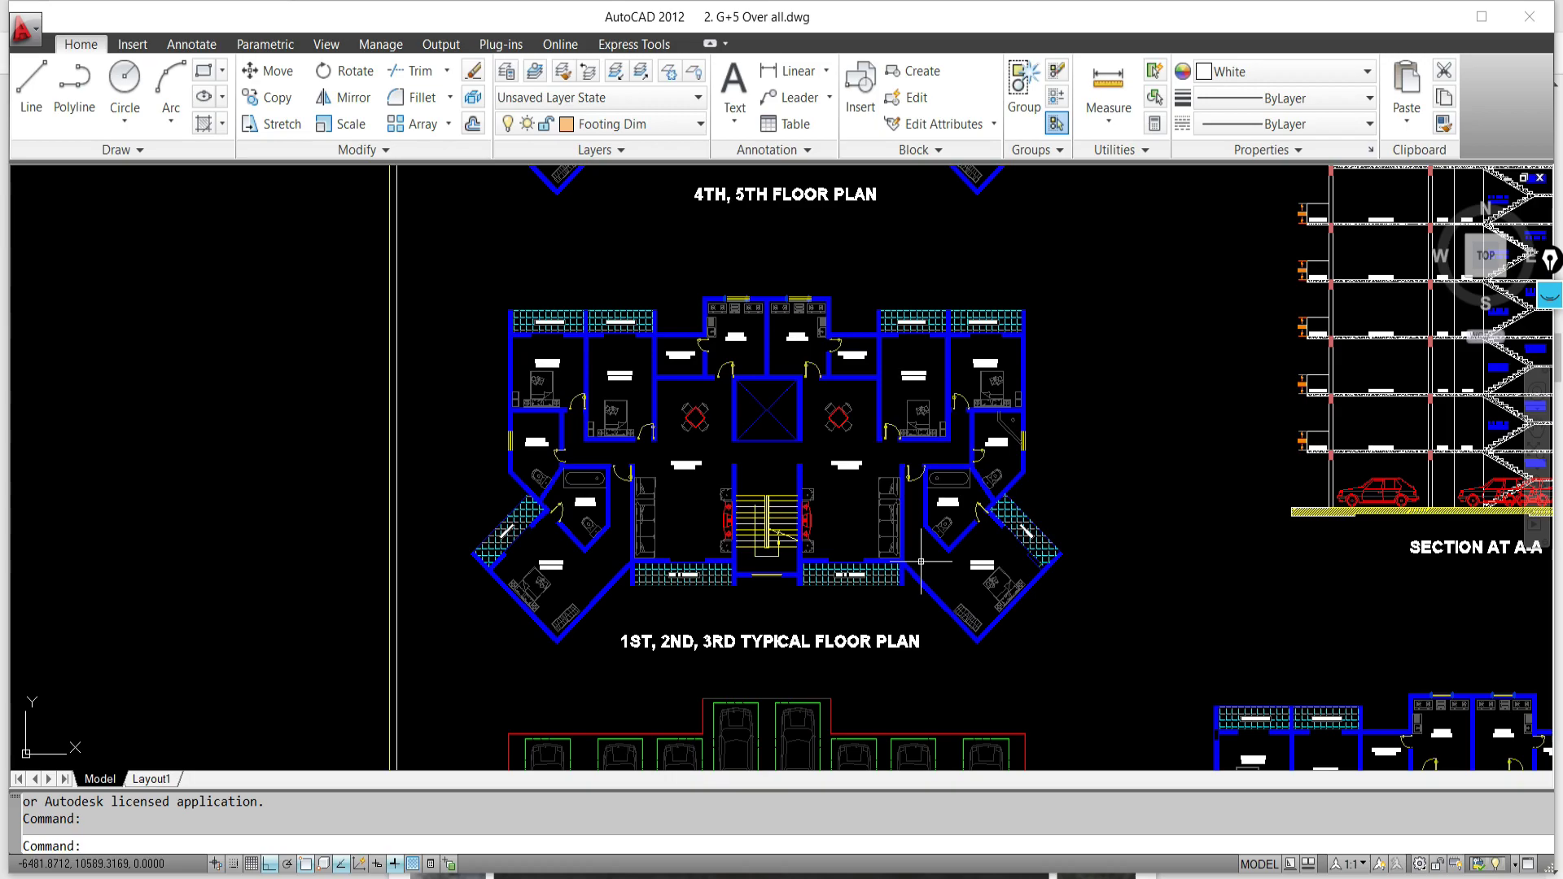
- Handwrite a circled 1 'position' in blue ink left of the floor plans
{"action": "left_click", "coordinate": [1550, 295]}
{"action": "left_click", "coordinate": [1550, 349]}
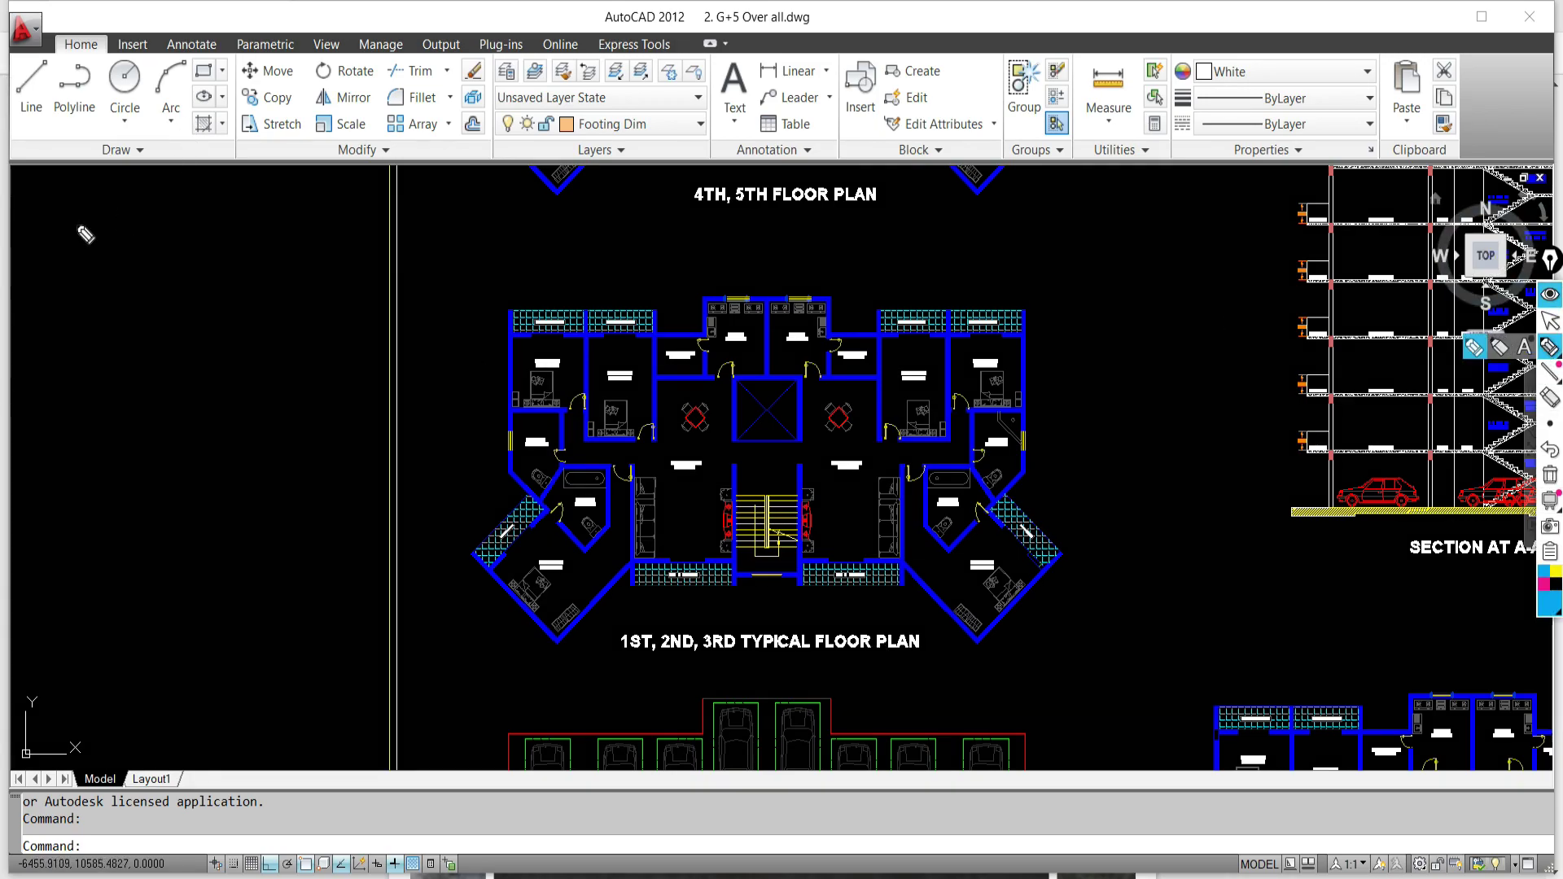
{"action": "mouse_move", "coordinate": [74, 217]}
{"action": "left_mouse_down"}
{"action": "mouse_move", "coordinate": [96, 241]}
{"action": "mouse_move", "coordinate": [105, 220]}
{"action": "mouse_move", "coordinate": [88, 204]}
{"action": "mouse_move", "coordinate": [83, 238]}
{"action": "left_mouse_up"}
{"action": "mouse_move", "coordinate": [145, 197]}
{"action": "left_mouse_down"}
{"action": "mouse_move", "coordinate": [145, 249]}
{"action": "mouse_move", "coordinate": [163, 219]}
{"action": "mouse_move", "coordinate": [178, 236]}
{"action": "mouse_move", "coordinate": [192, 218]}
{"action": "mouse_move", "coordinate": [188, 236]}
{"action": "mouse_move", "coordinate": [190, 205]}
{"action": "mouse_move", "coordinate": [210, 248]}
{"action": "mouse_move", "coordinate": [232, 194]}
{"action": "left_mouse_up"}
- With a thinner pen, write a circled 2 'orientation' below item 1
{"action": "left_click", "coordinate": [1549, 424]}
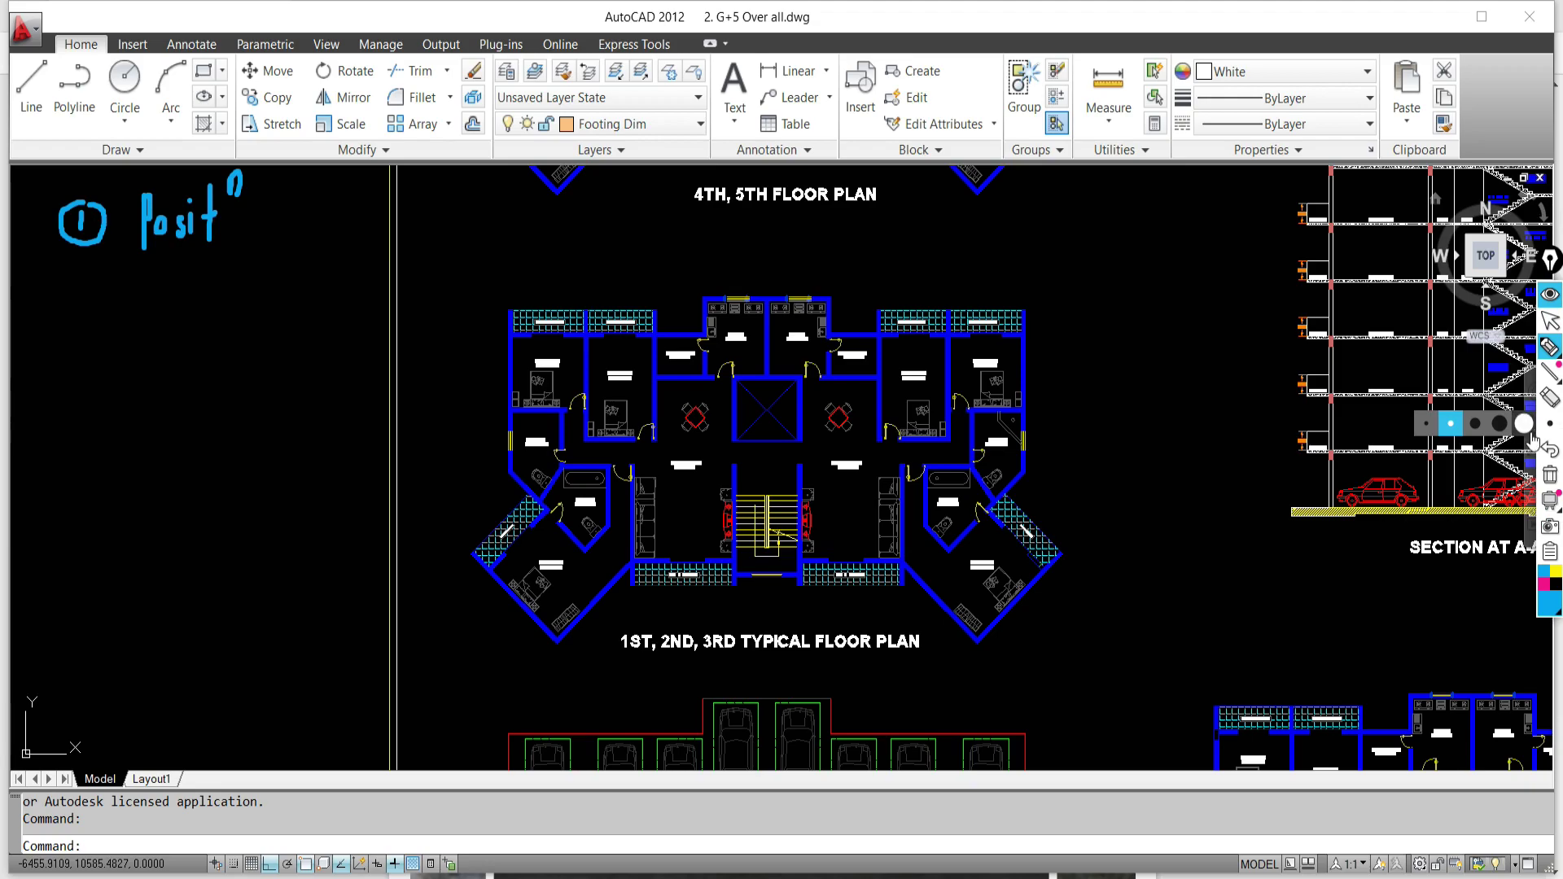
{"action": "left_click", "coordinate": [1426, 424]}
{"action": "left_click_drag", "start_coordinate": [91, 290], "coordinate": [102, 337]}
{"action": "mouse_move", "coordinate": [171, 286]}
{"action": "left_mouse_down"}
{"action": "mouse_move", "coordinate": [152, 313]}
{"action": "mouse_move", "coordinate": [182, 303]}
{"action": "mouse_move", "coordinate": [226, 308]}
{"action": "mouse_move", "coordinate": [221, 330]}
{"action": "mouse_move", "coordinate": [277, 325]}
{"action": "left_mouse_up"}
{"action": "left_click_drag", "start_coordinate": [264, 308], "coordinate": [326, 274]}
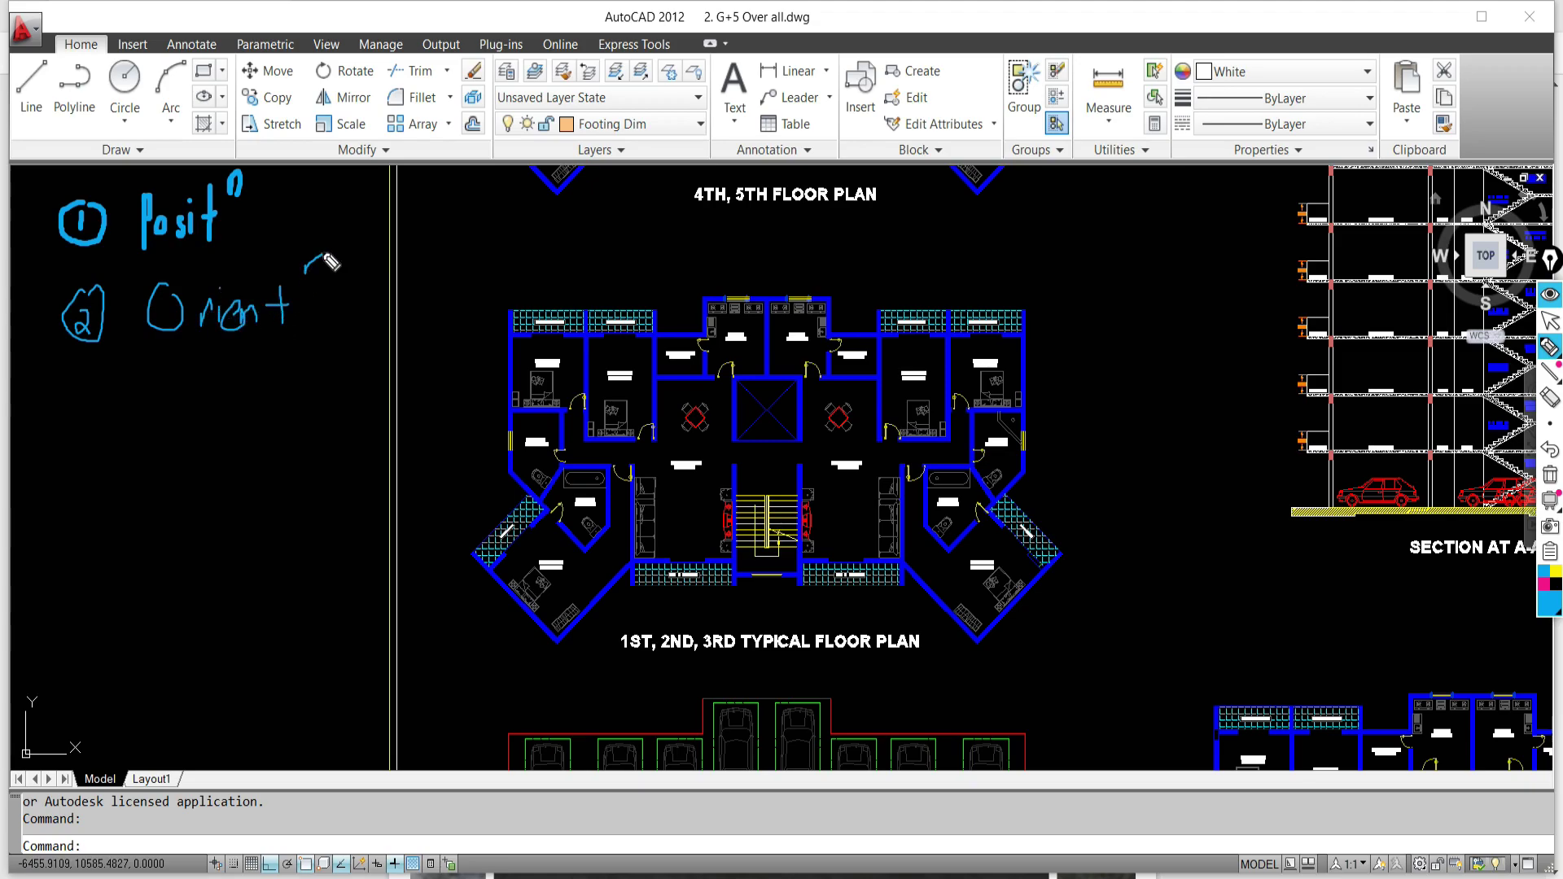
- Add a circled 3 'section', bracket all three items with a curly brace, and exit pen mode
{"action": "mouse_move", "coordinate": [91, 393]}
{"action": "left_mouse_down"}
{"action": "mouse_move", "coordinate": [130, 411]}
{"action": "mouse_move", "coordinate": [80, 432]}
{"action": "left_mouse_up"}
{"action": "mouse_move", "coordinate": [190, 398]}
{"action": "left_mouse_down"}
{"action": "mouse_move", "coordinate": [157, 429]}
{"action": "mouse_move", "coordinate": [246, 430]}
{"action": "left_mouse_up"}
{"action": "mouse_move", "coordinate": [253, 393]}
{"action": "left_mouse_down"}
{"action": "mouse_move", "coordinate": [254, 431]}
{"action": "mouse_move", "coordinate": [281, 391]}
{"action": "left_mouse_up"}
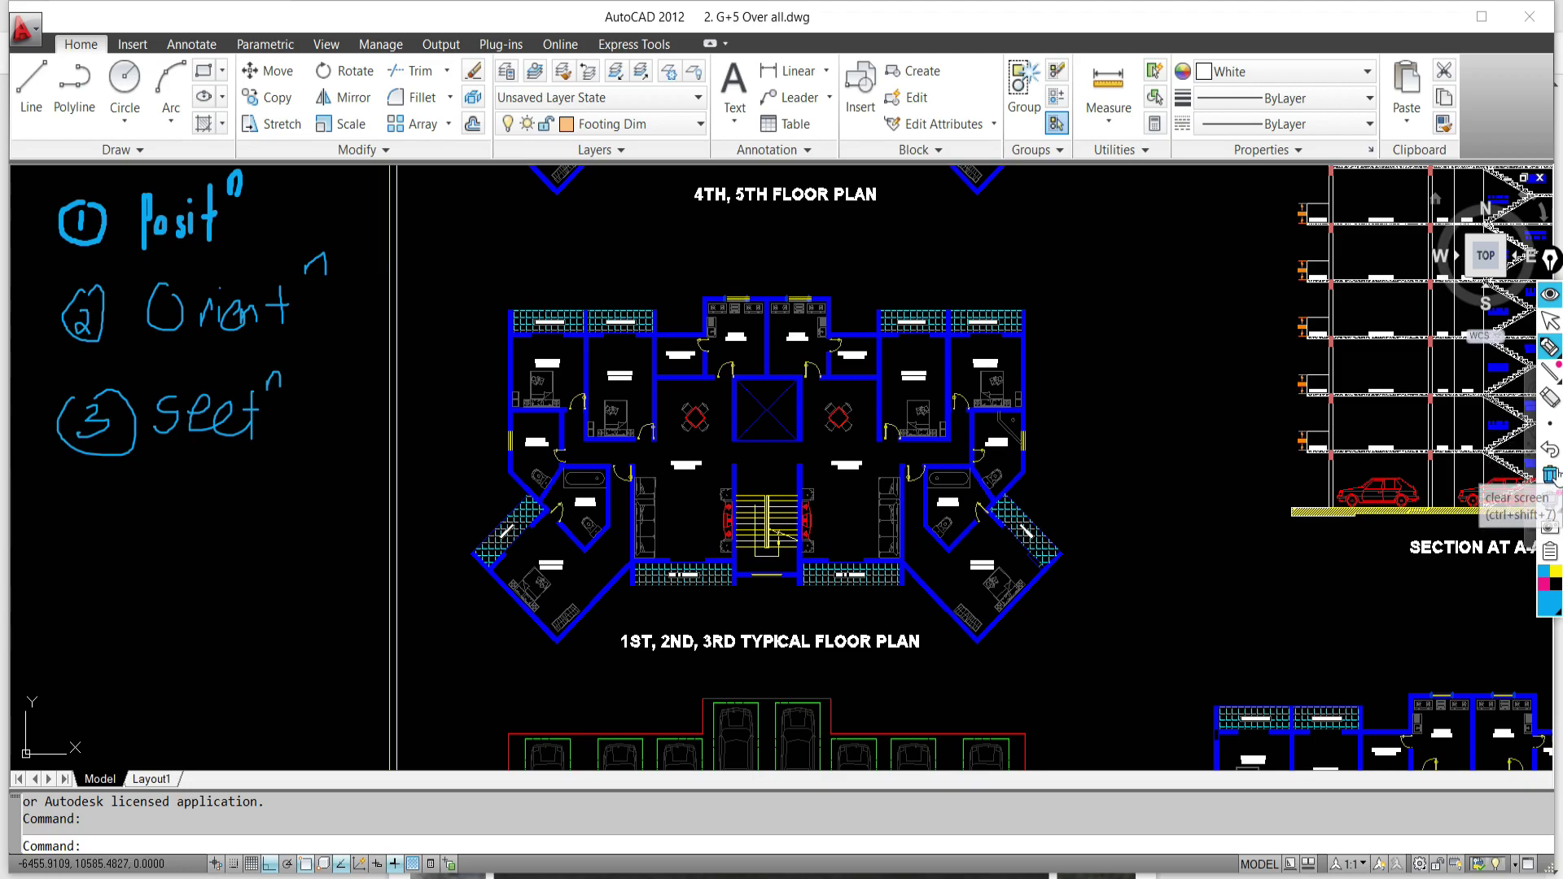
{"action": "mouse_move", "coordinate": [38, 222]}
{"action": "left_mouse_down"}
{"action": "mouse_move", "coordinate": [18, 273]}
{"action": "mouse_move", "coordinate": [36, 391]}
{"action": "mouse_move", "coordinate": [62, 435]}
{"action": "left_mouse_up"}
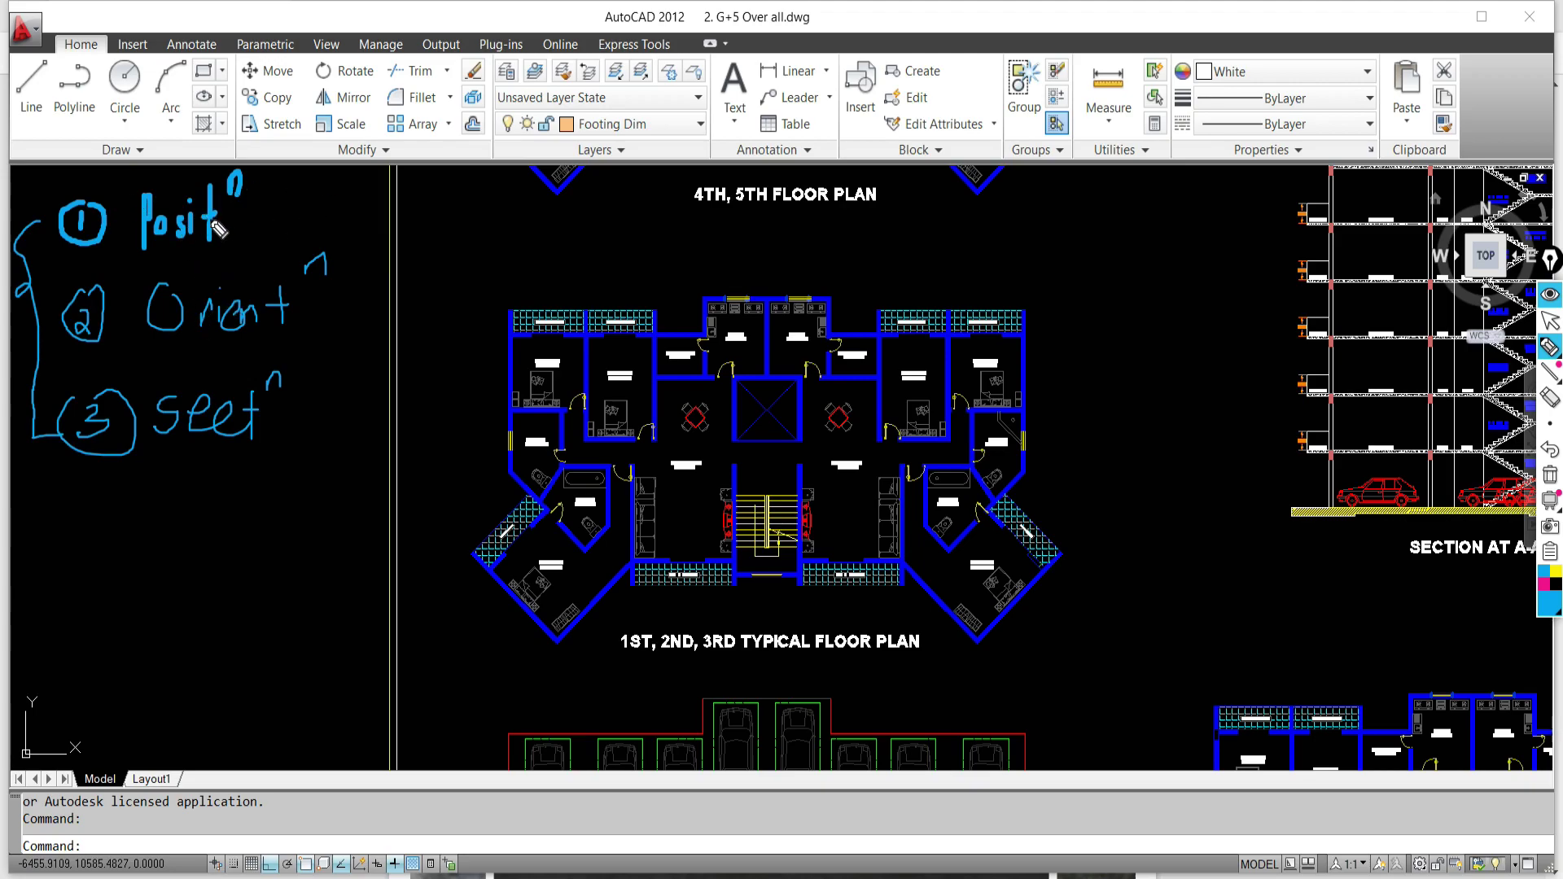
{"action": "left_click", "coordinate": [1549, 321]}
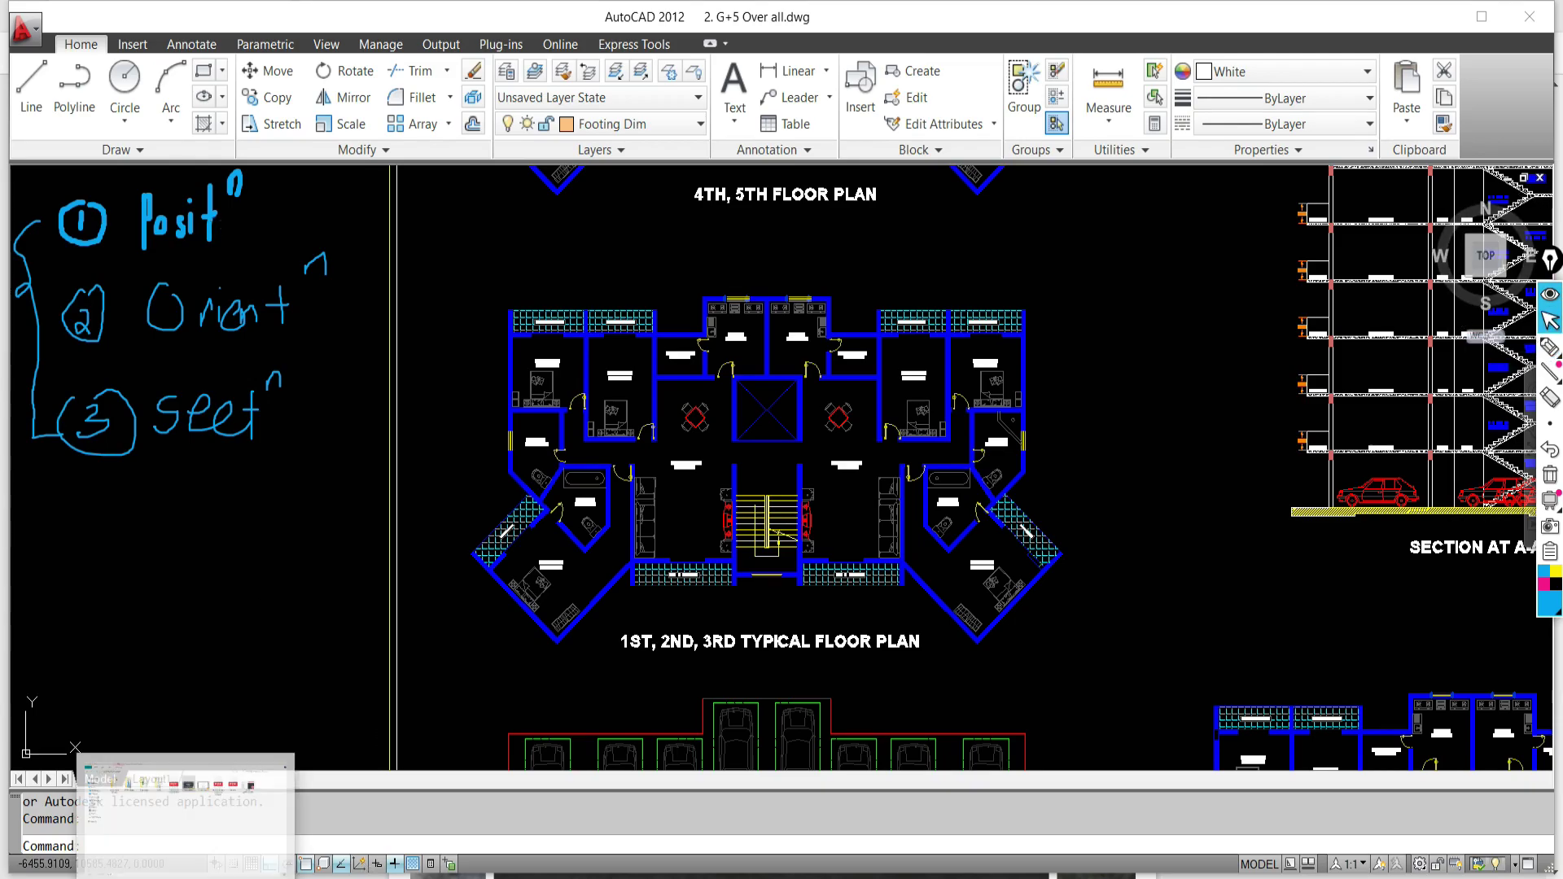
{"action": "left_click", "coordinate": [187, 814]}
- Read the 7. STEPS FOR NEW PROJECT PDF through Step-01 and Step-02 Column Size
{"action": "left_click", "coordinate": [669, 221]}
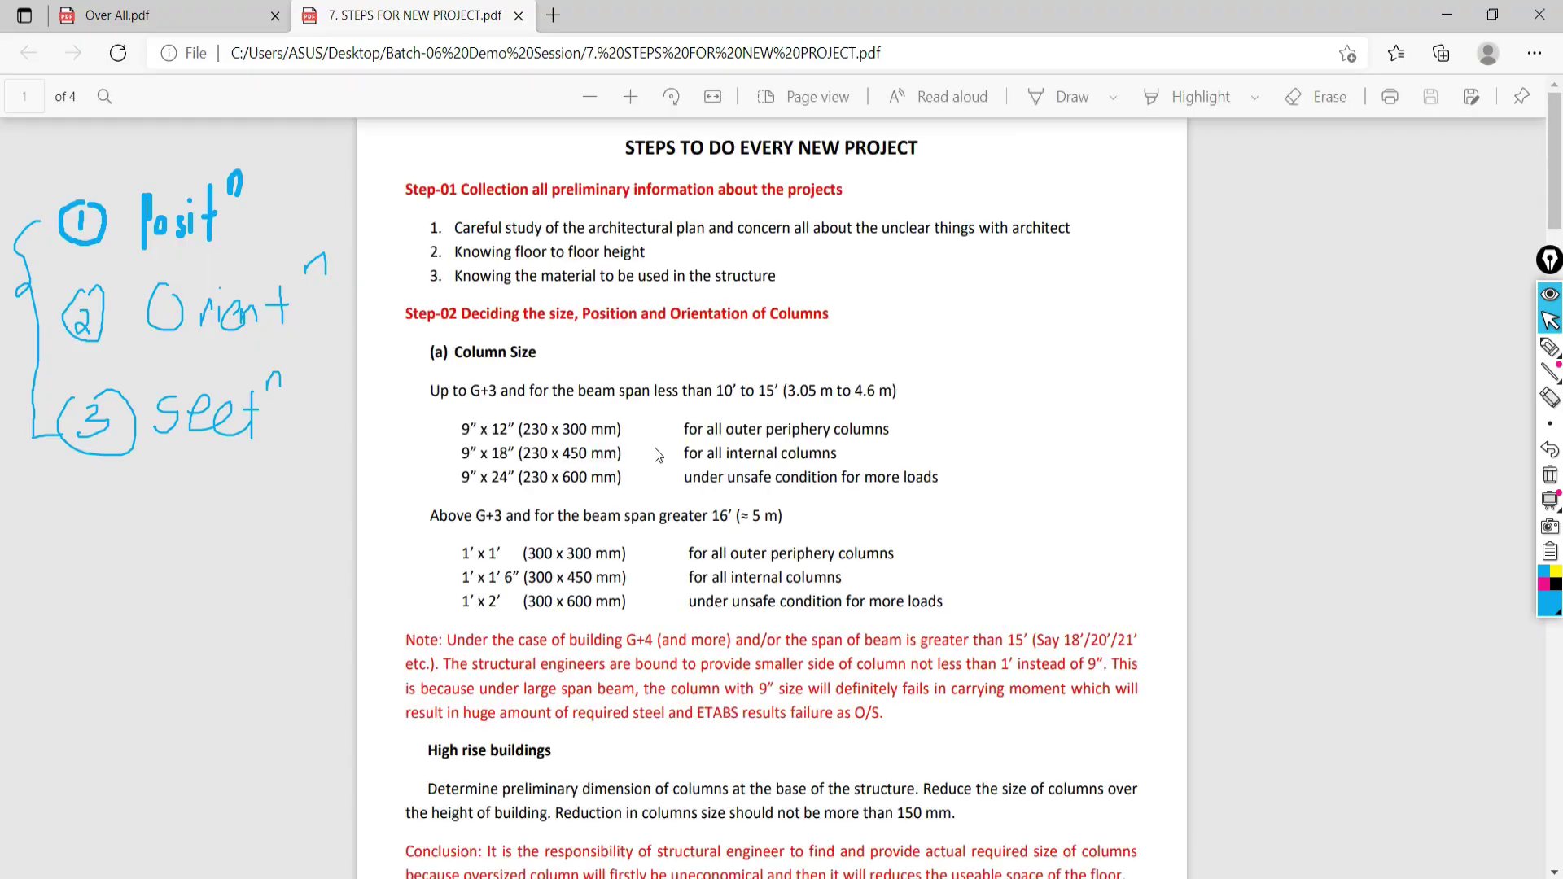
{"action": "scroll", "coordinate": [673, 451], "scroll_direction": "down", "scroll_amount": 2}
{"action": "scroll", "coordinate": [672, 450], "scroll_direction": "up", "scroll_amount": 2}
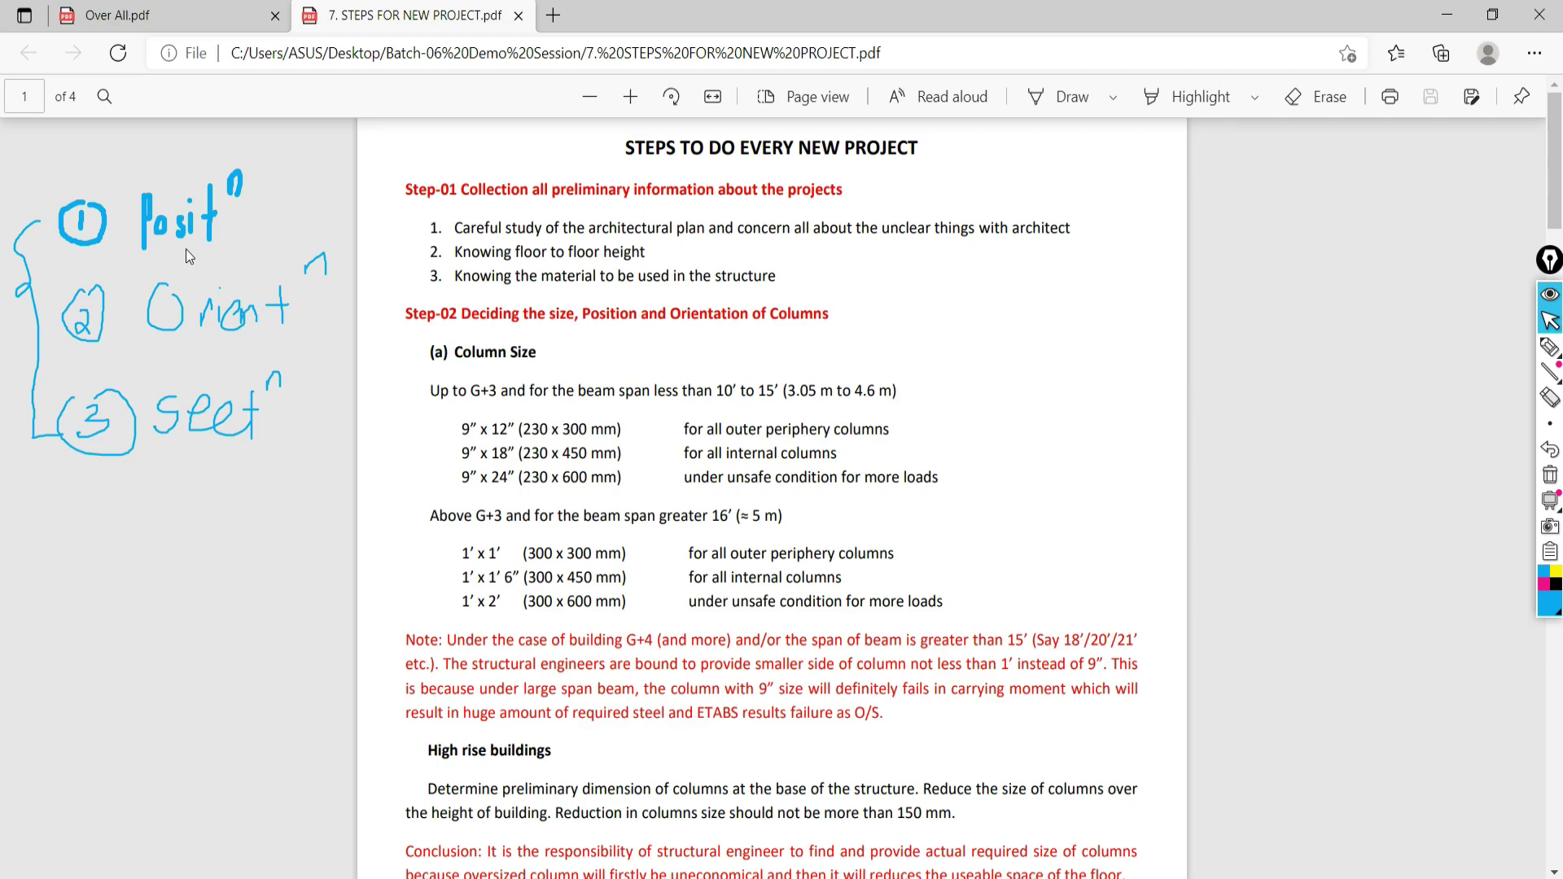
{"action": "scroll", "coordinate": [798, 489], "scroll_direction": "down", "scroll_amount": 3}
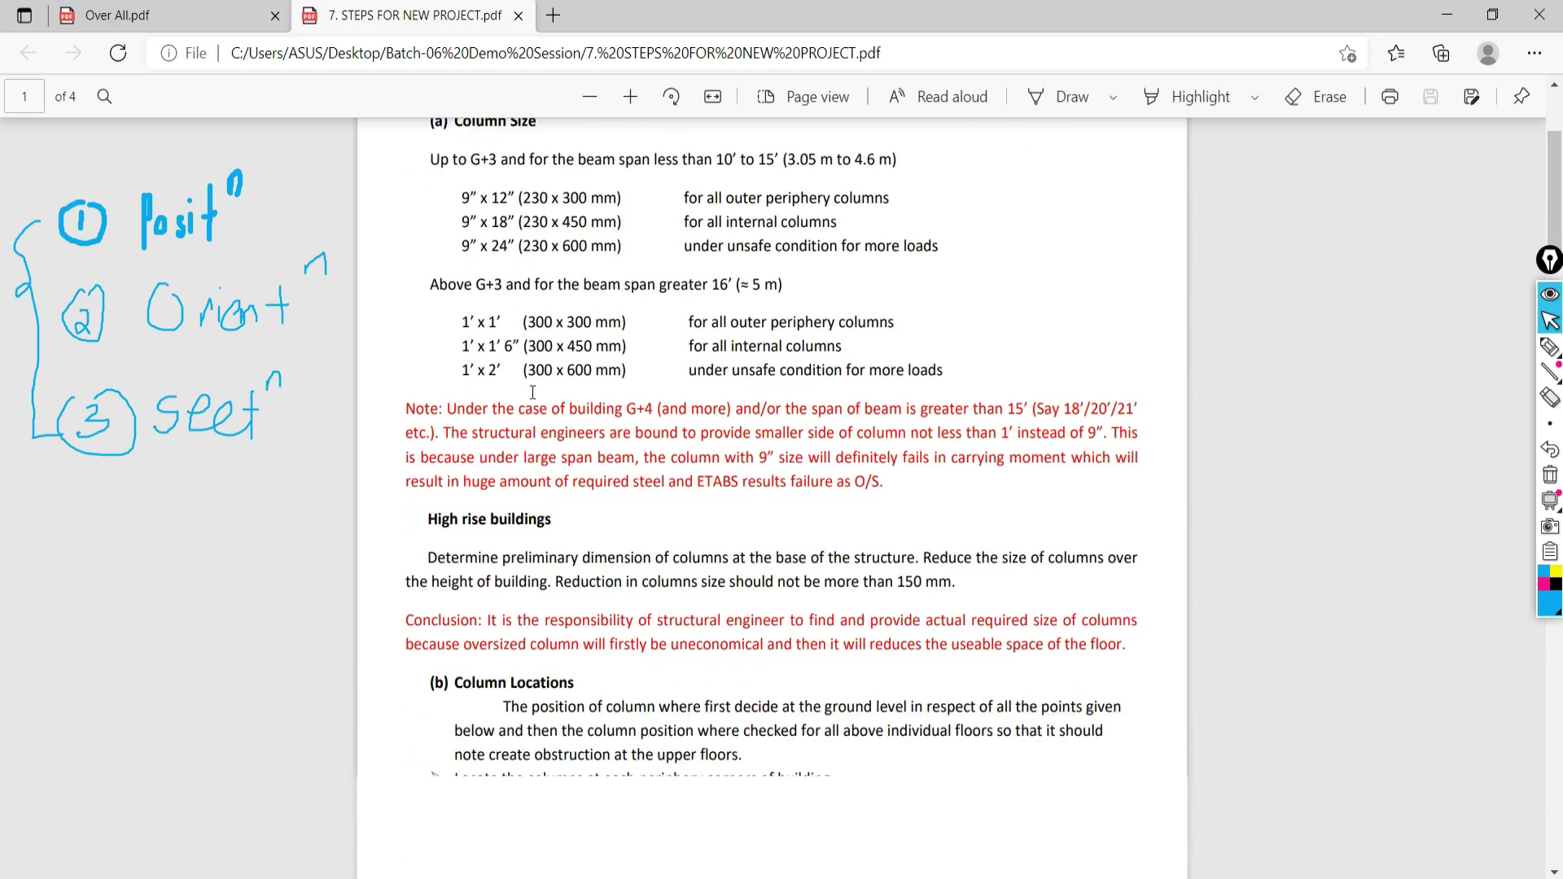
{"action": "scroll", "coordinate": [652, 407], "scroll_direction": "up", "scroll_amount": 3}
{"action": "scroll", "coordinate": [522, 363], "scroll_direction": "down", "scroll_amount": 1}
{"action": "scroll", "coordinate": [522, 364], "scroll_direction": "down", "scroll_amount": 2}
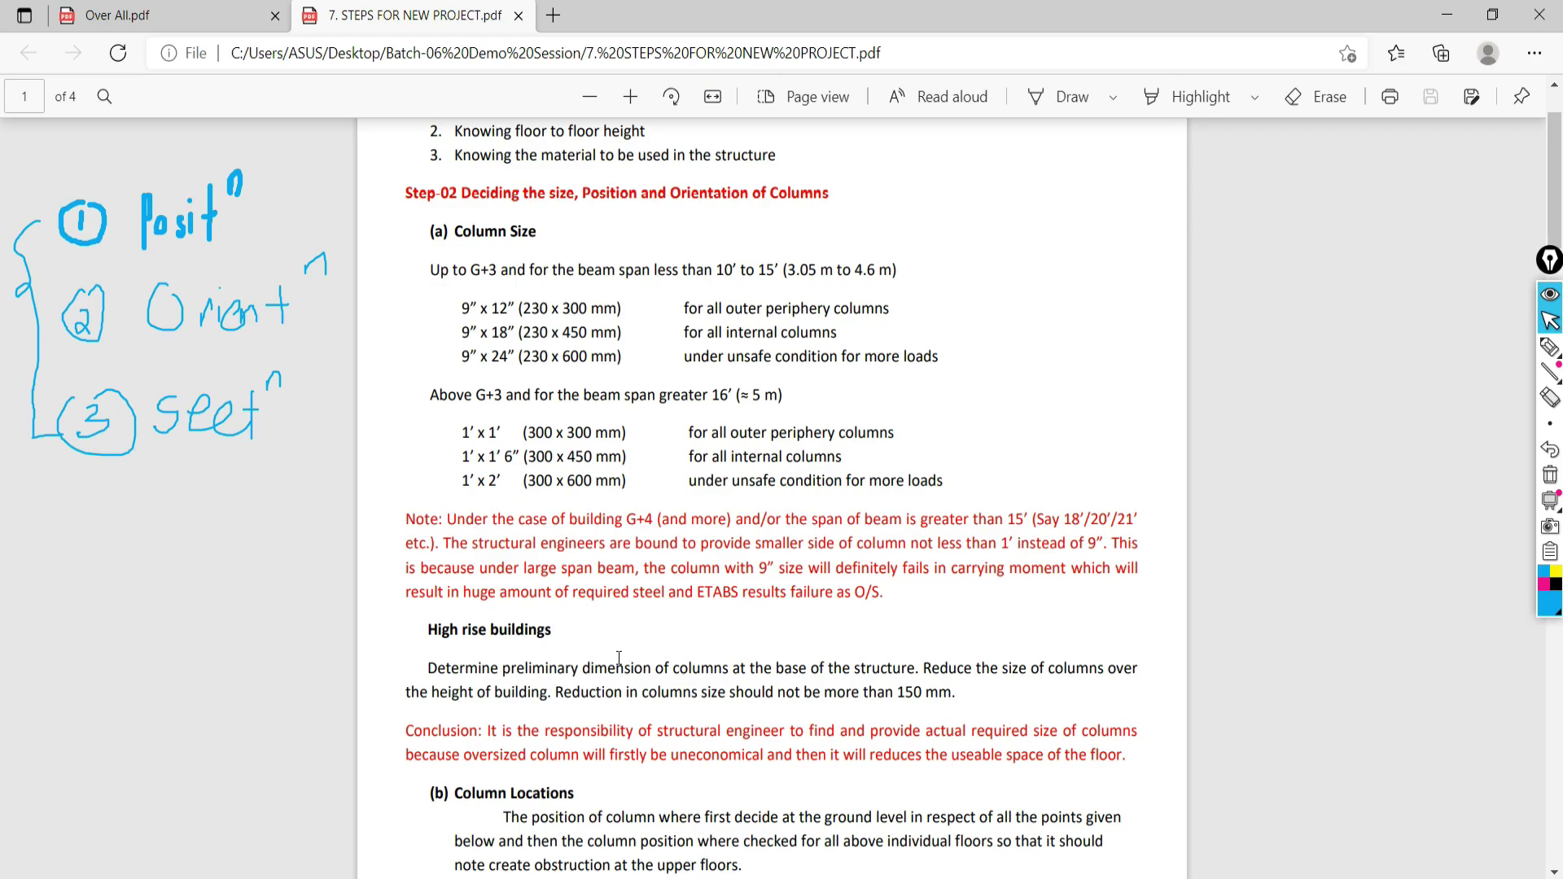
{"action": "key", "text": "alt+Tab"}
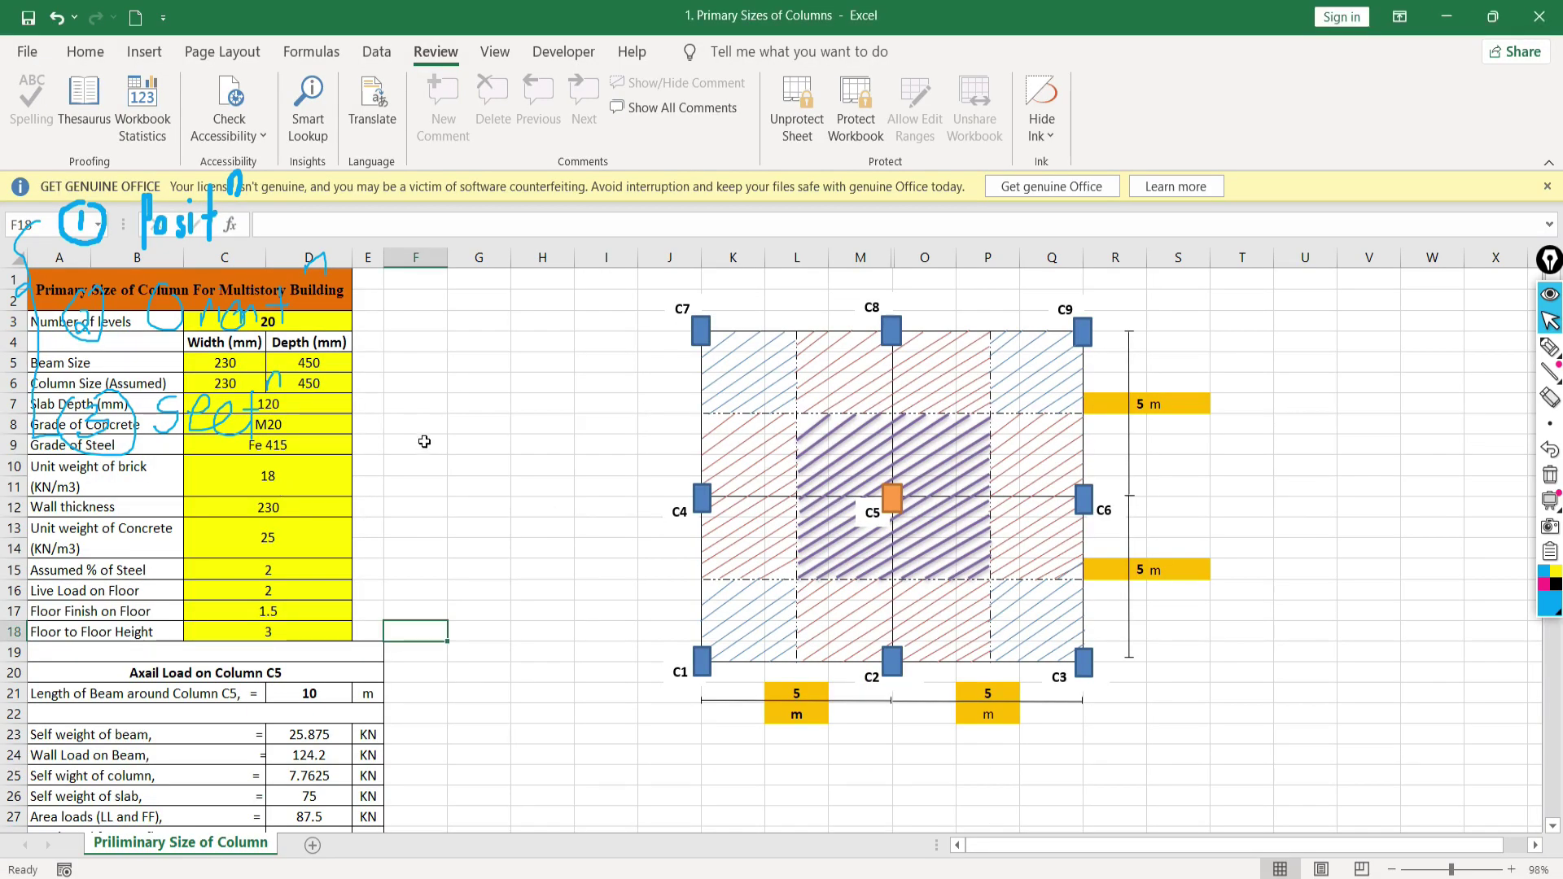
- Erase all ink from the Excel sheet and scroll to check D = 2054.1 mm for C5
{"action": "left_click", "coordinate": [437, 449]}
{"action": "left_click", "coordinate": [1549, 474]}
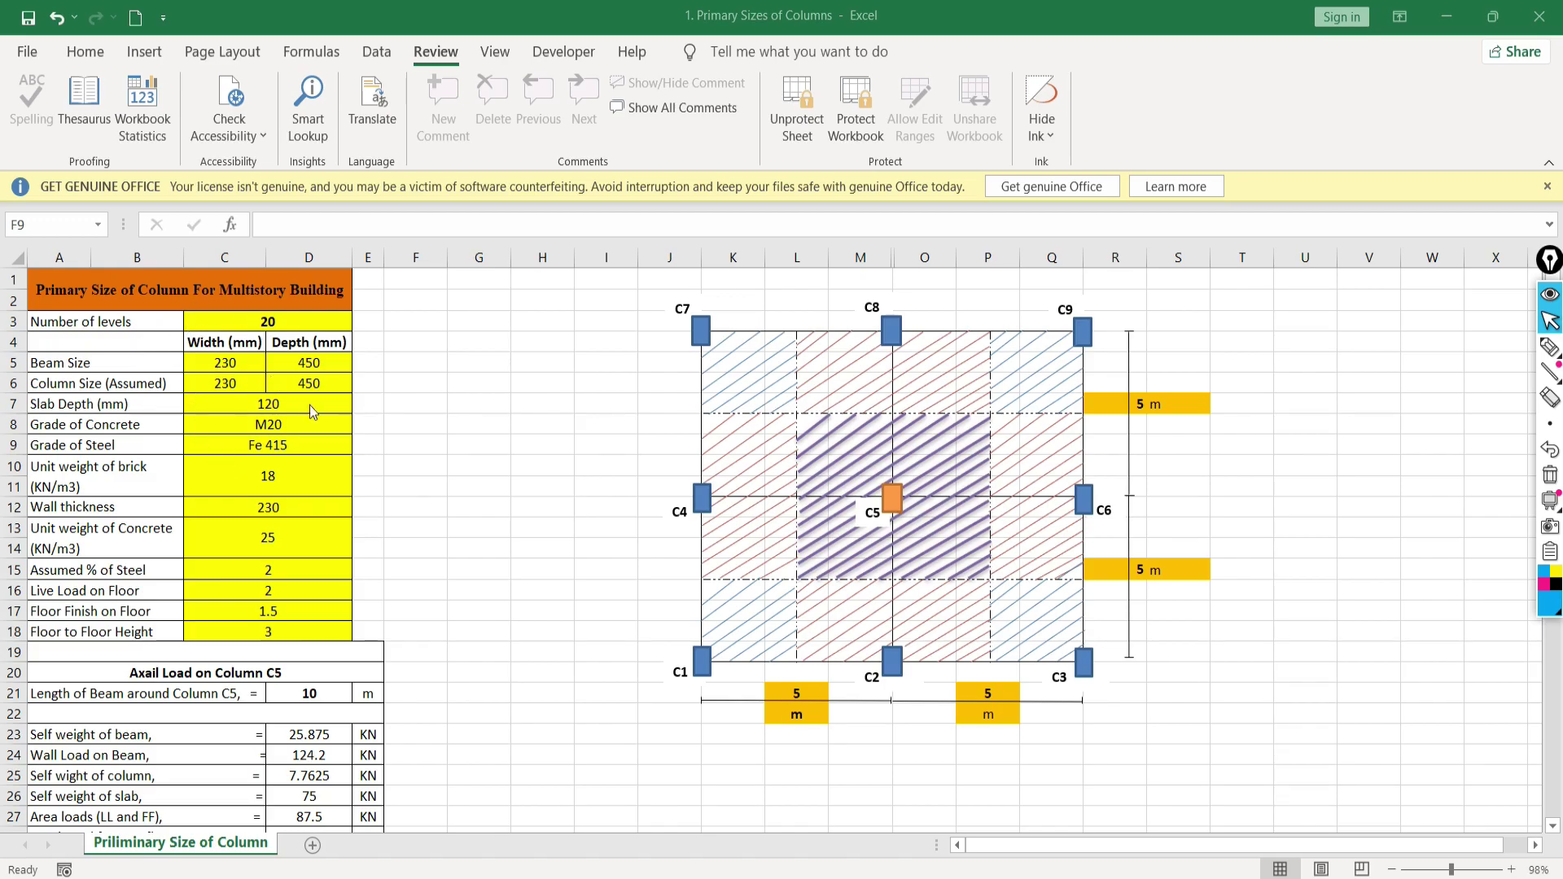
{"action": "scroll", "coordinate": [260, 414], "scroll_direction": "down", "scroll_amount": 1}
{"action": "scroll", "coordinate": [259, 413], "scroll_direction": "down", "scroll_amount": 2}
{"action": "scroll", "coordinate": [268, 489], "scroll_direction": "down", "scroll_amount": 2}
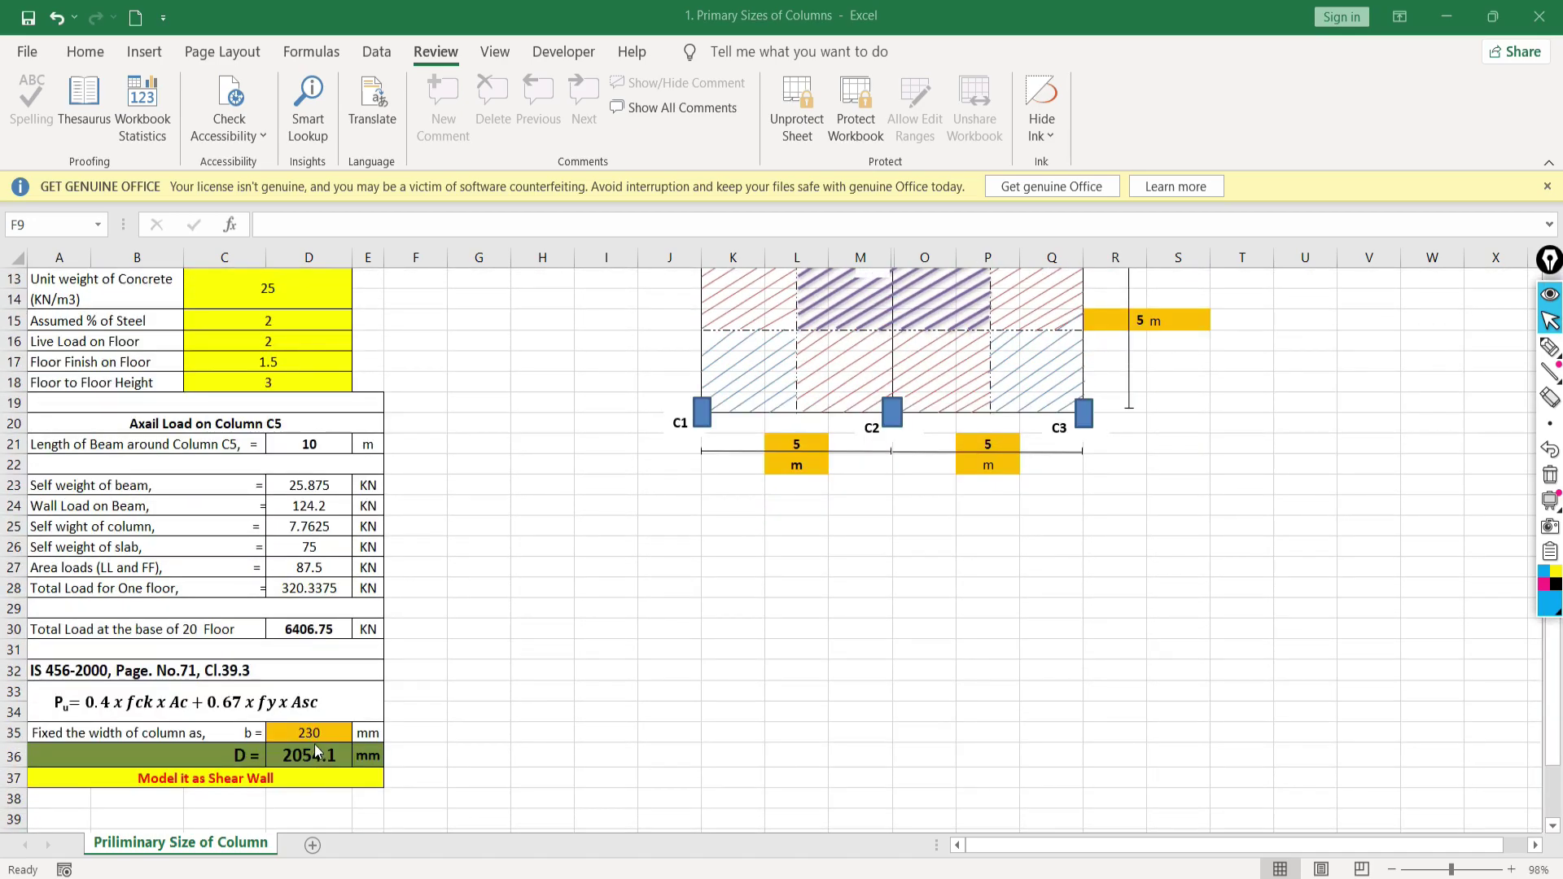
{"action": "scroll", "coordinate": [297, 737], "scroll_direction": "up", "scroll_amount": 1}
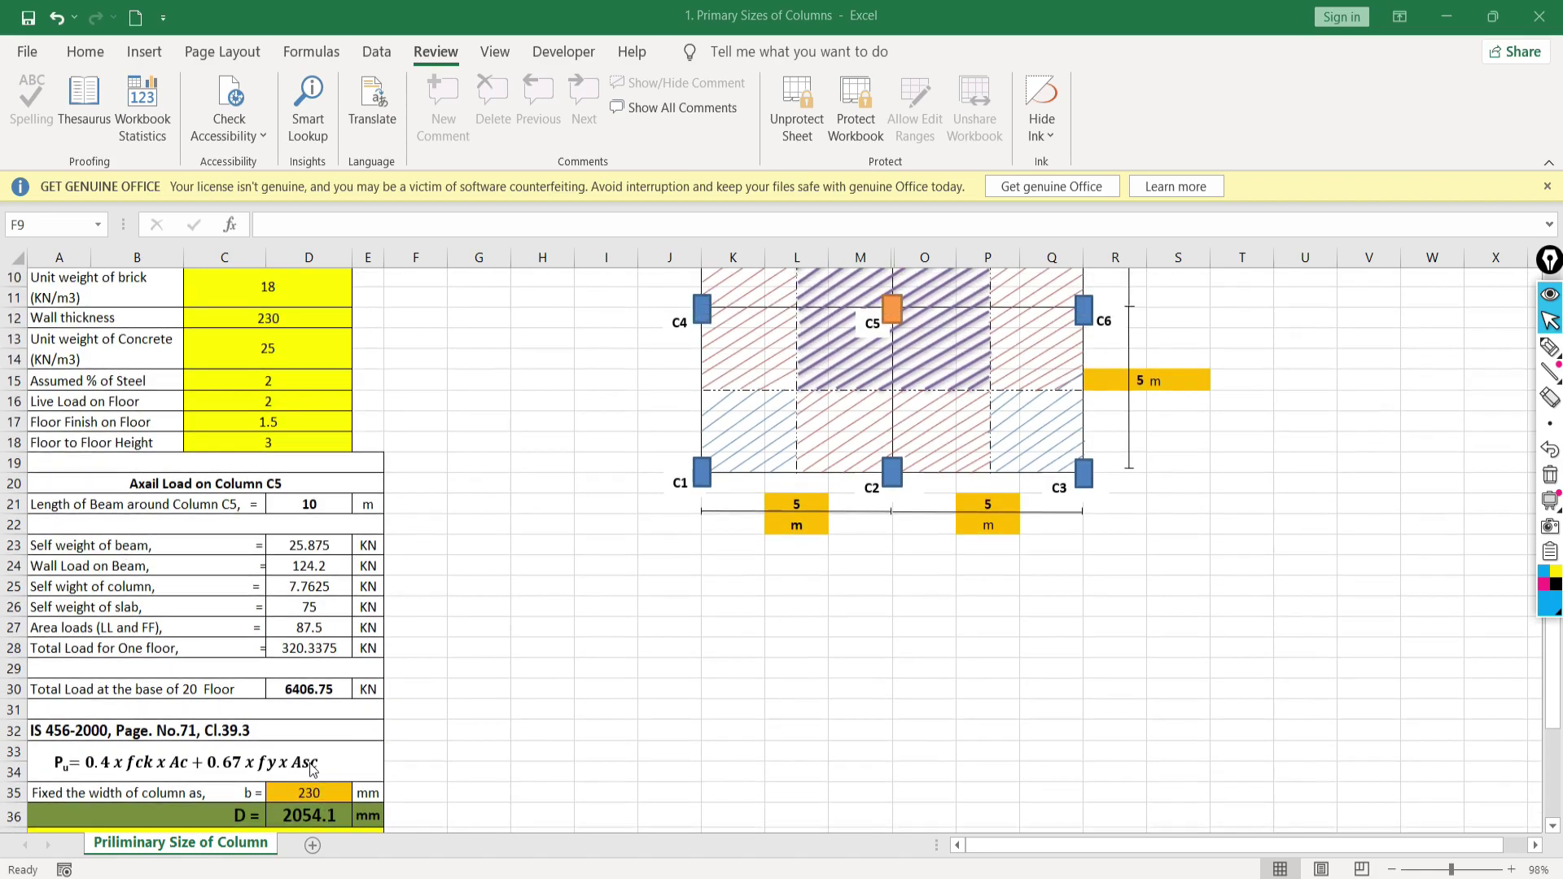
{"action": "scroll", "coordinate": [311, 770], "scroll_direction": "down", "scroll_amount": 2}
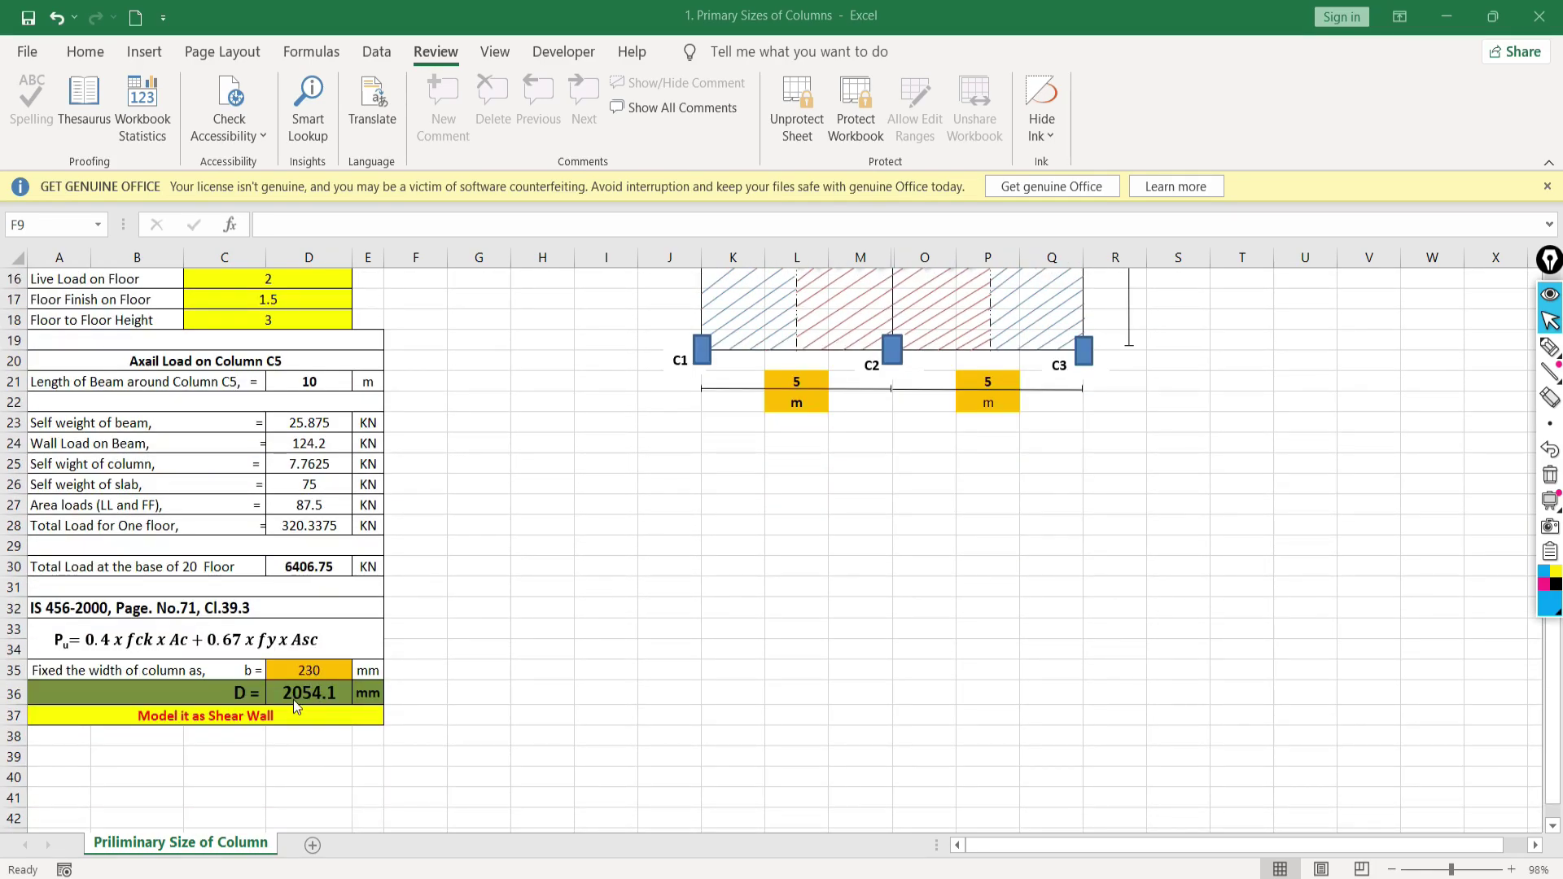
{"action": "scroll", "coordinate": [294, 702], "scroll_direction": "up", "scroll_amount": 1}
{"action": "scroll", "coordinate": [295, 705], "scroll_direction": "up", "scroll_amount": 3}
{"action": "scroll", "coordinate": [407, 684], "scroll_direction": "up", "scroll_amount": 1}
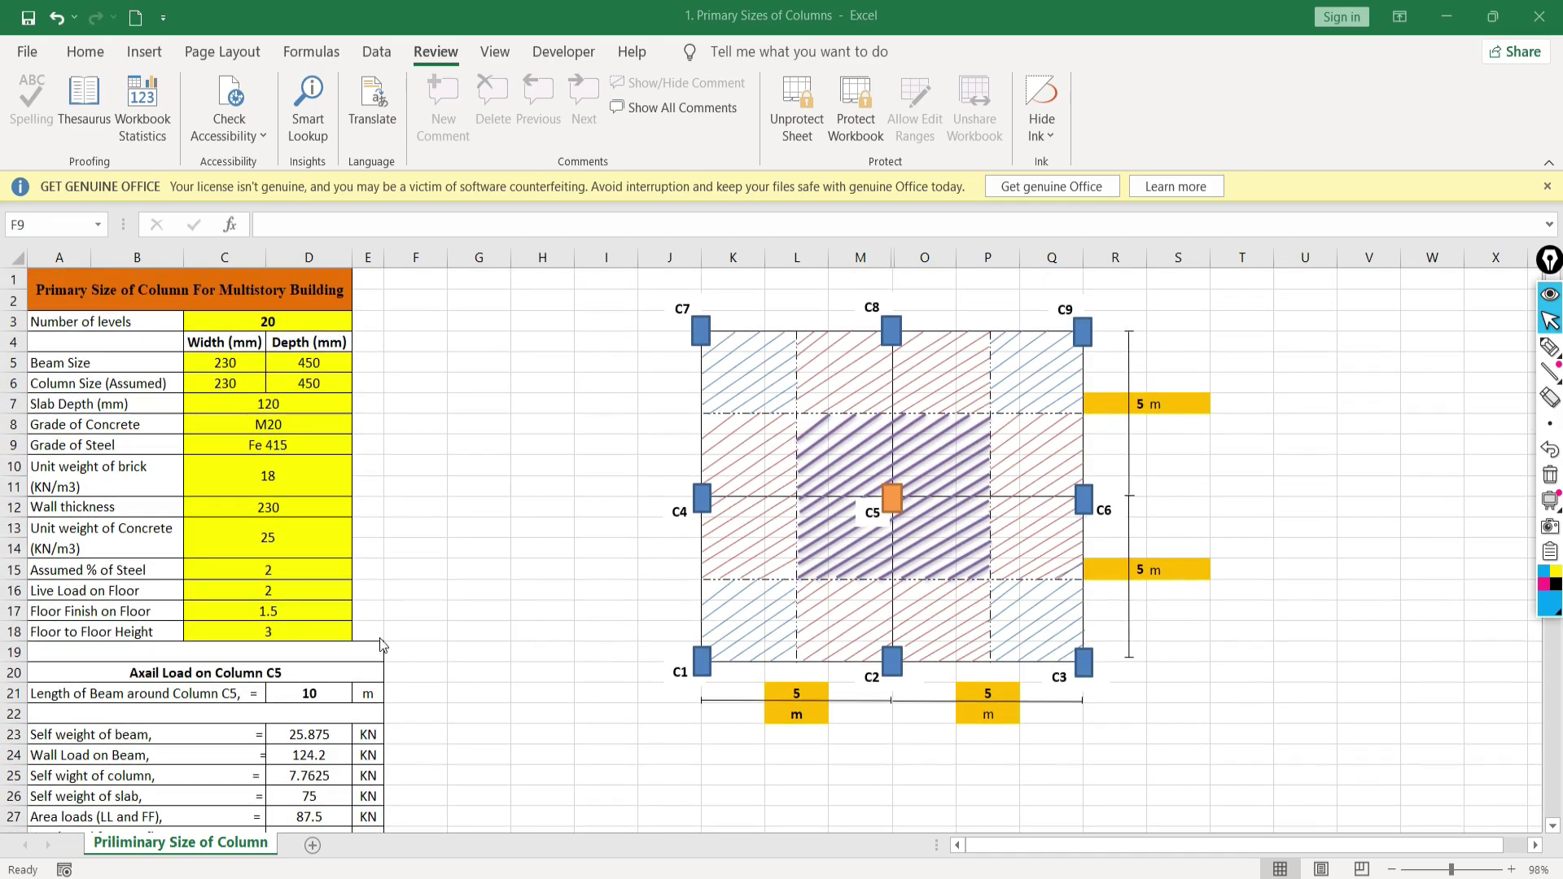
- Change Number of levels in C3 from 20 to 5 and check the 513.5 mm column depth
{"action": "left_click", "coordinate": [264, 319]}
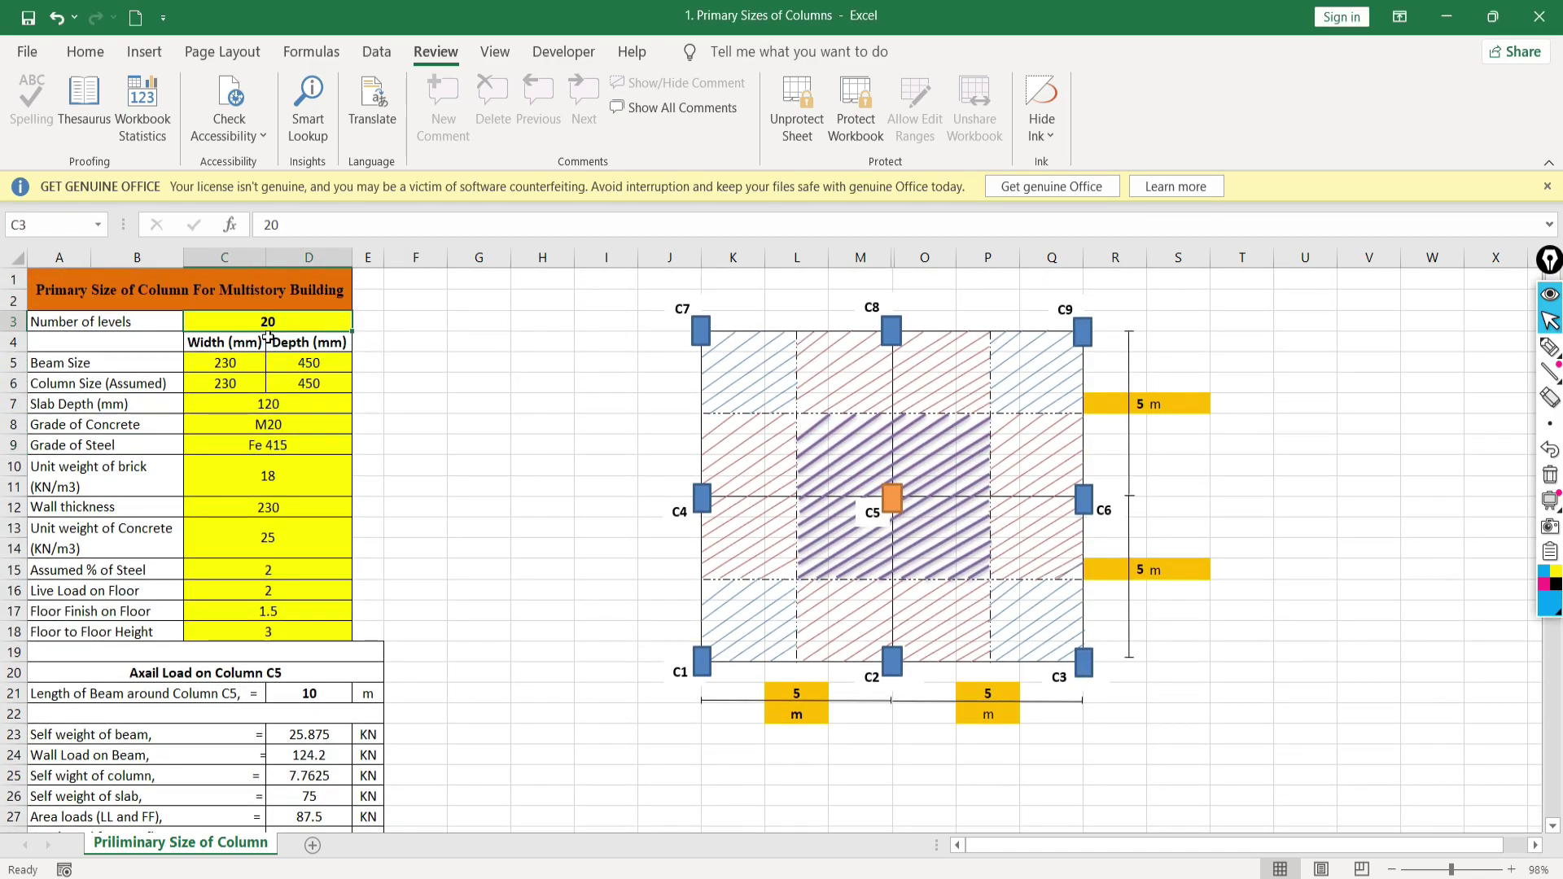
{"action": "type", "text": "5"}
{"action": "key", "text": "Return"}
{"action": "scroll", "coordinate": [399, 472], "scroll_direction": "down", "scroll_amount": 4}
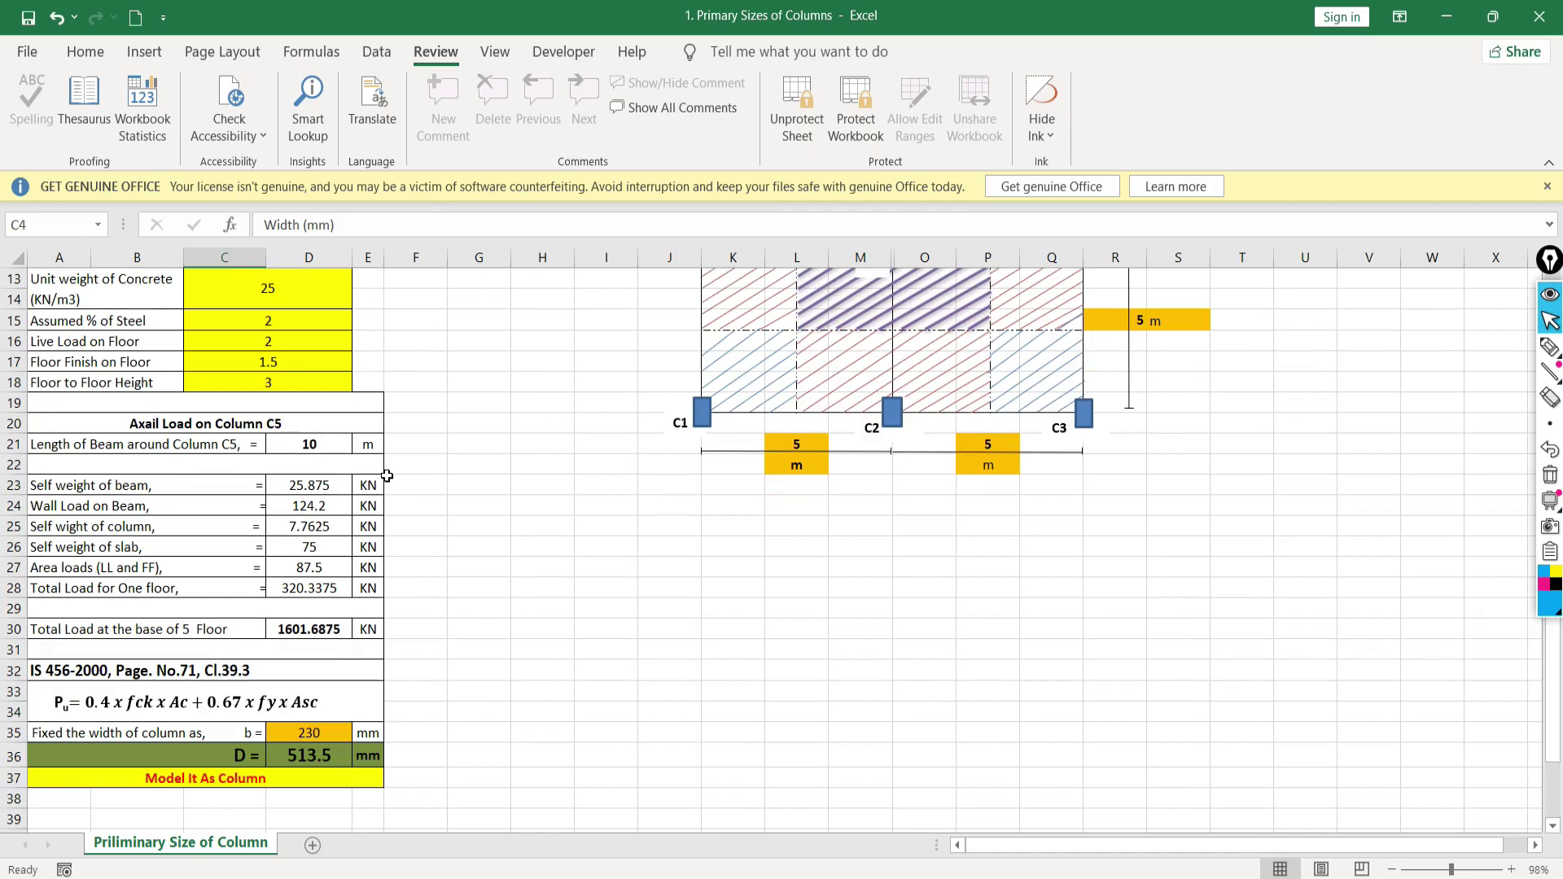
{"action": "scroll", "coordinate": [348, 591], "scroll_direction": "down", "scroll_amount": 3}
{"action": "scroll", "coordinate": [789, 451], "scroll_direction": "up", "scroll_amount": 1}
{"action": "scroll", "coordinate": [785, 511], "scroll_direction": "up", "scroll_amount": 5}
{"action": "scroll", "coordinate": [419, 814], "scroll_direction": "down", "scroll_amount": 3}
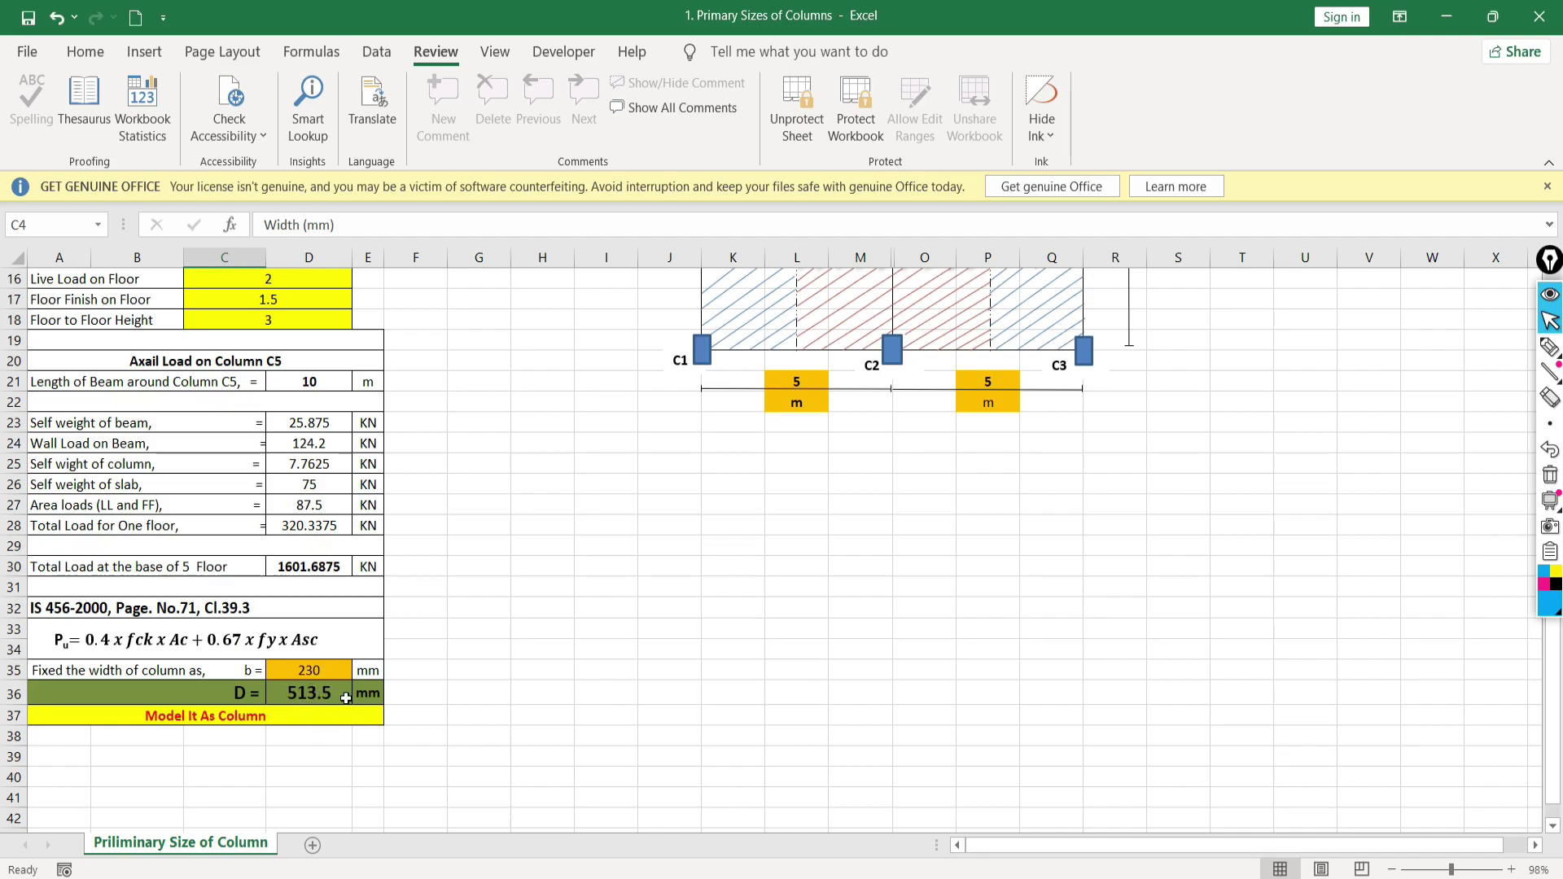
{"action": "scroll", "coordinate": [469, 708], "scroll_direction": "up", "scroll_amount": 5}
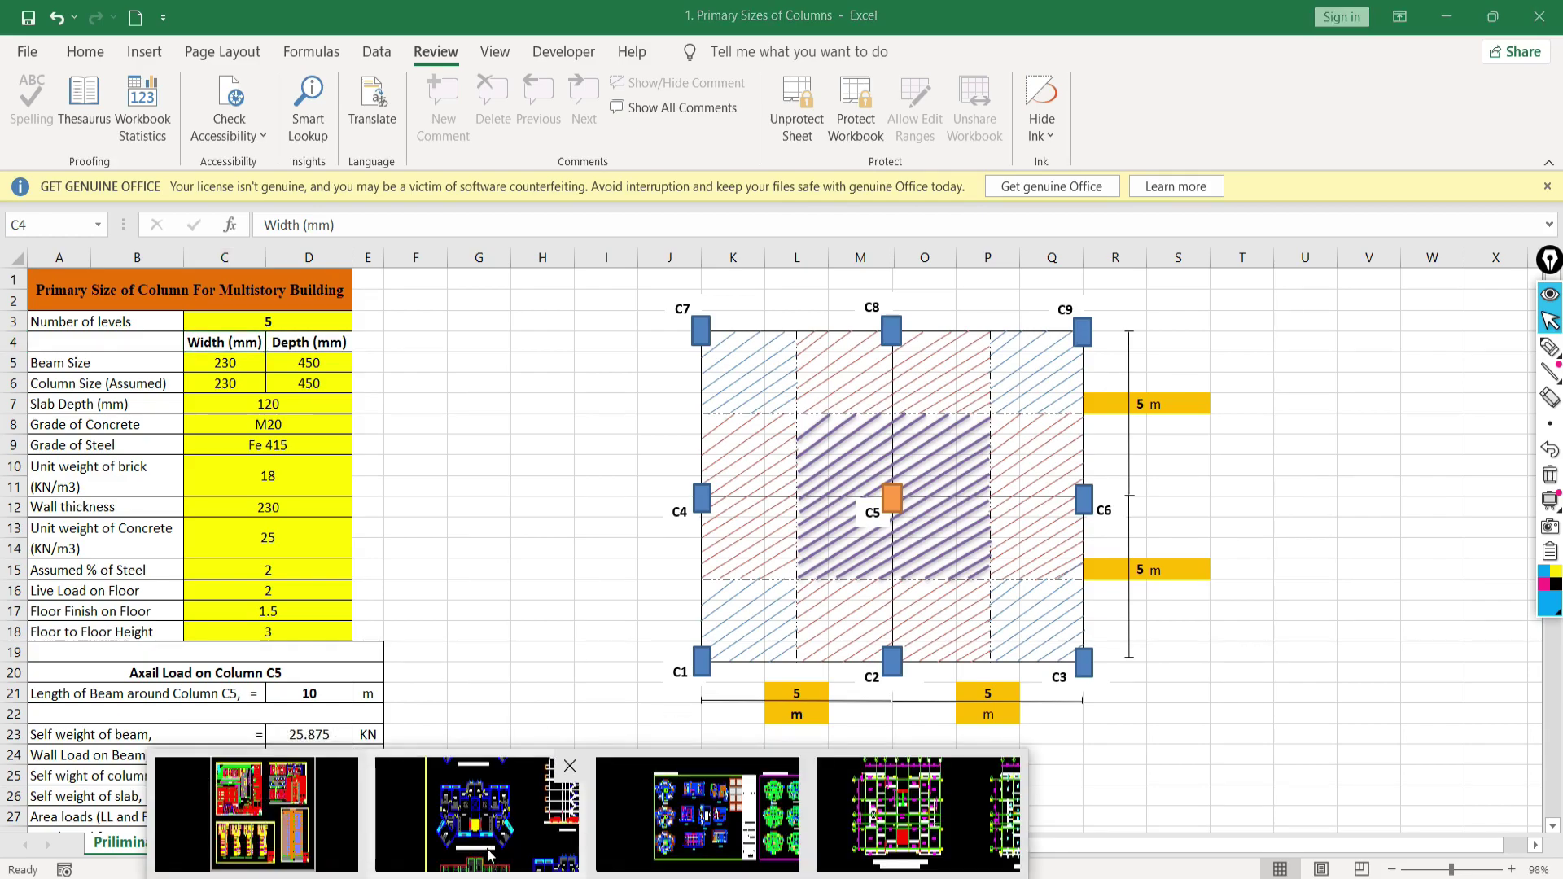
- Back in AutoCAD, zoom around G+5 Over all and bring the 4TH, 5TH FLOOR PLAN into view
{"action": "left_click", "coordinate": [285, 814]}
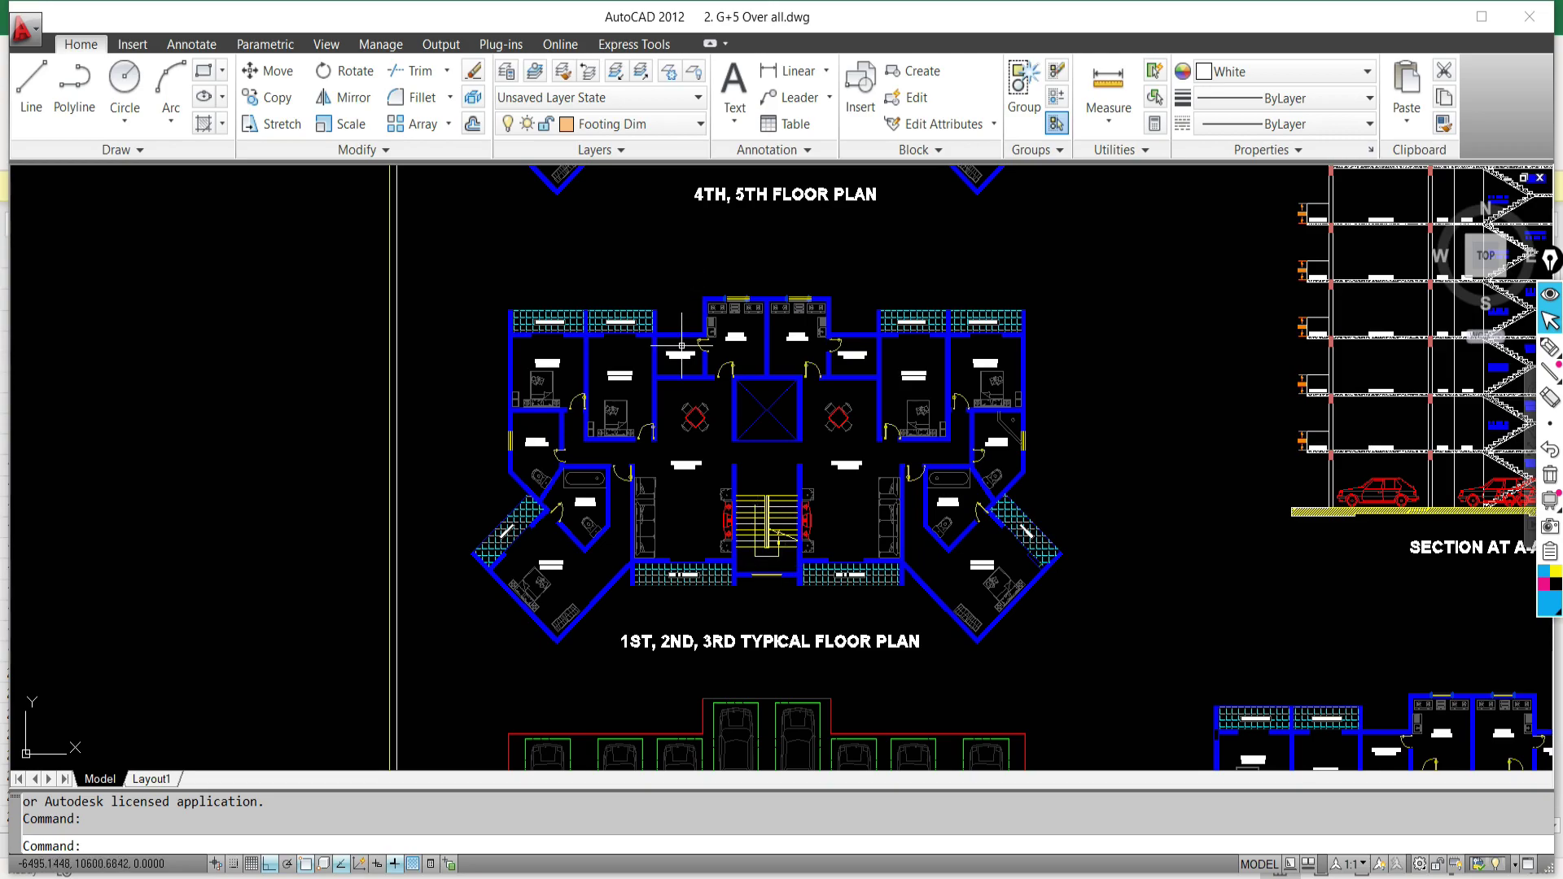
{"action": "scroll", "coordinate": [785, 565], "scroll_direction": "down", "scroll_amount": 2}
{"action": "scroll", "coordinate": [785, 565], "scroll_direction": "down", "scroll_amount": 2}
{"action": "scroll", "coordinate": [36, 335], "scroll_direction": "down", "scroll_amount": 2}
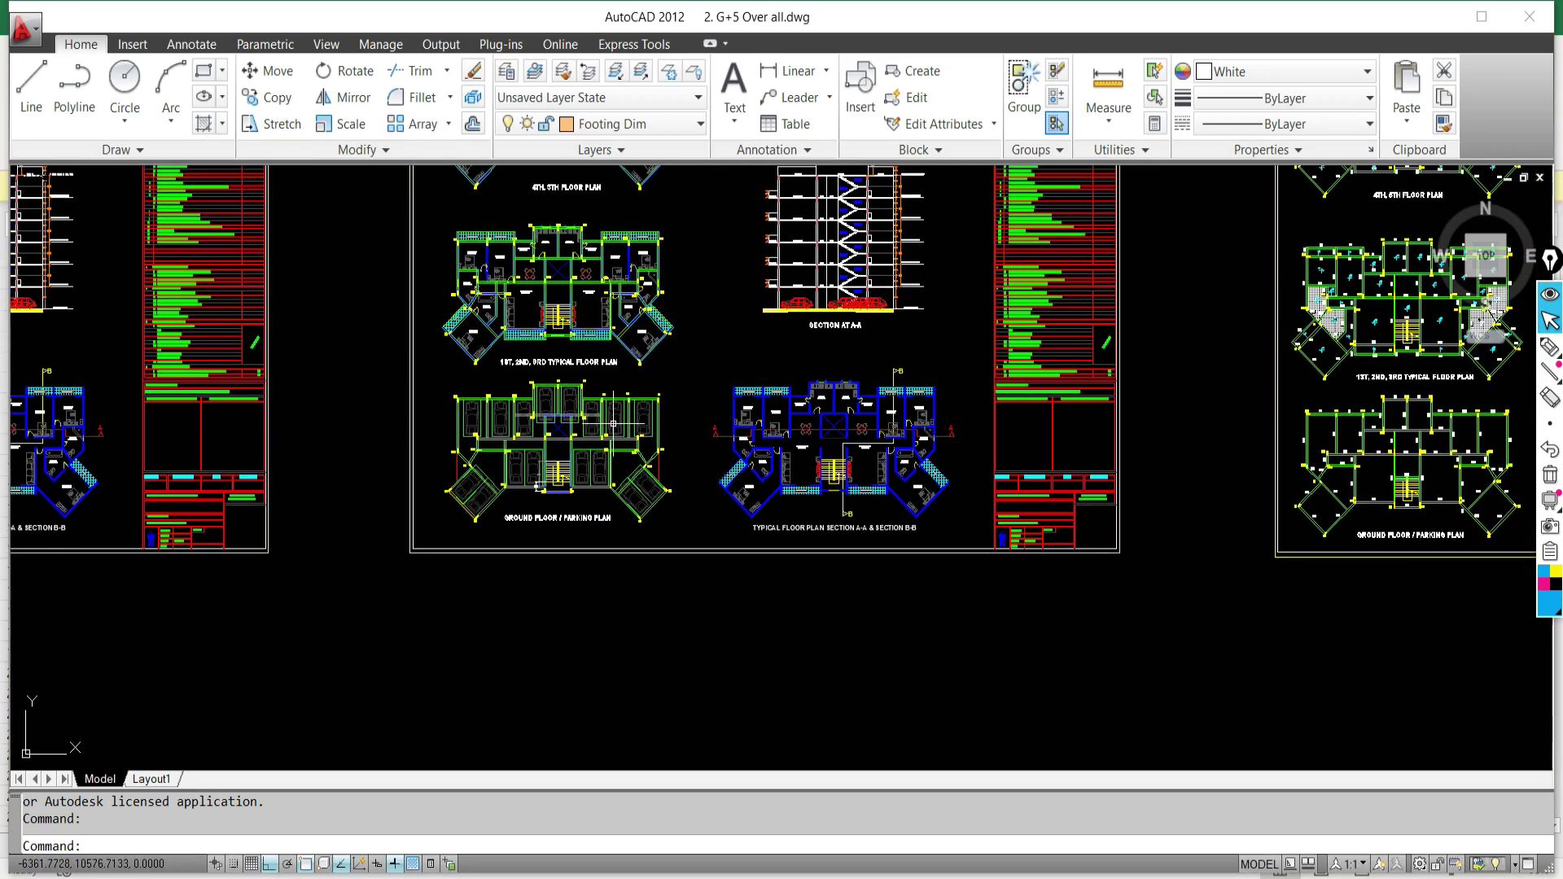
{"action": "scroll", "coordinate": [613, 423], "scroll_direction": "up", "scroll_amount": 2}
{"action": "scroll", "coordinate": [654, 375], "scroll_direction": "up", "scroll_amount": 2}
{"action": "scroll", "coordinate": [653, 374], "scroll_direction": "up", "scroll_amount": 2}
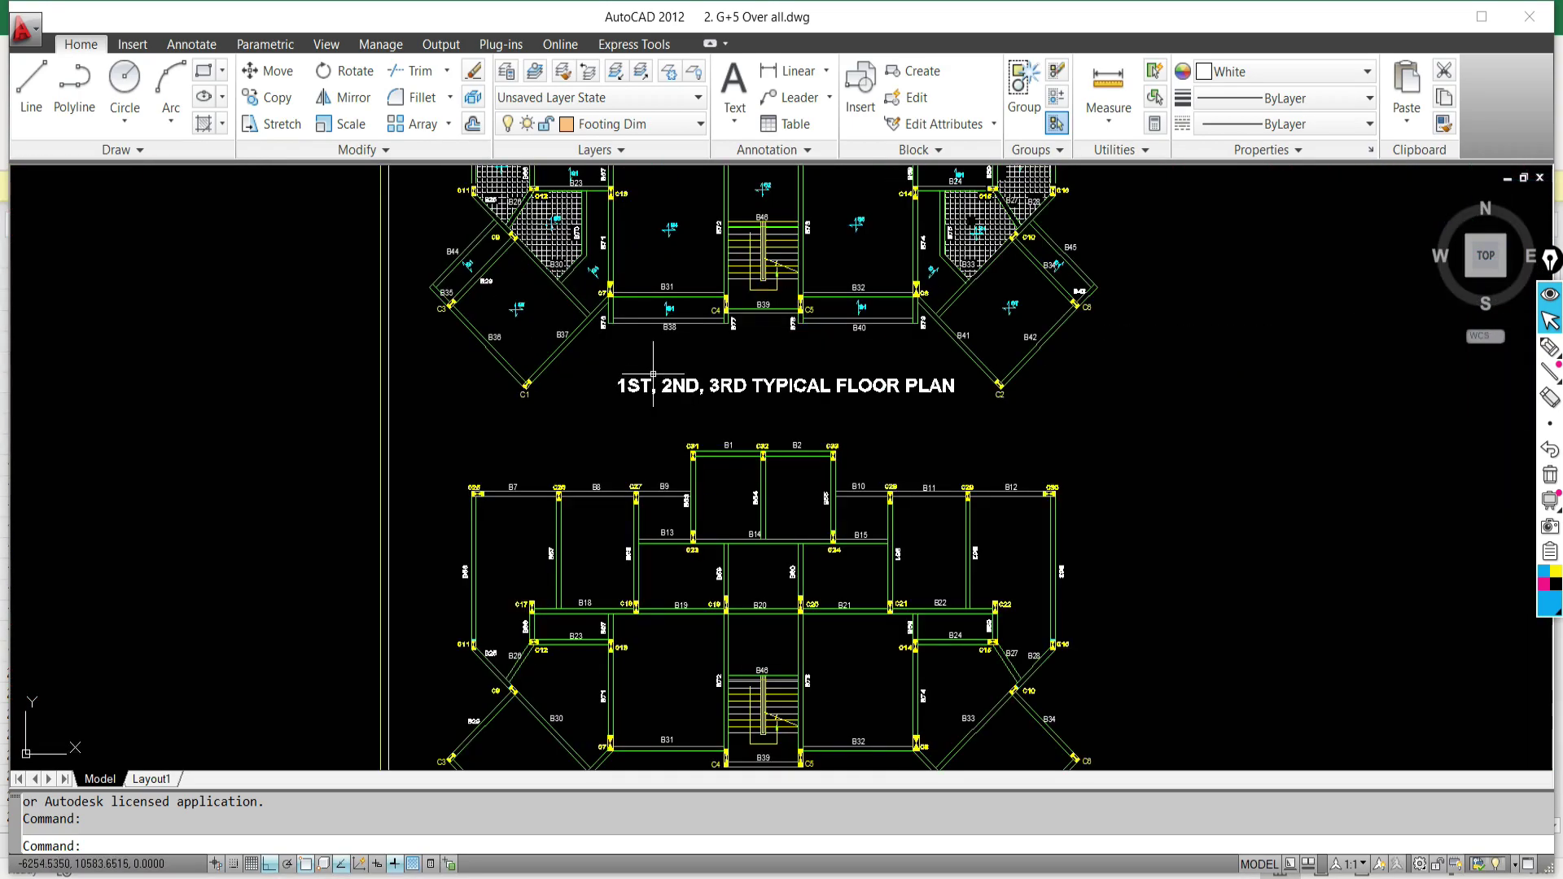
{"action": "scroll", "coordinate": [654, 440], "scroll_direction": "down", "scroll_amount": 2}
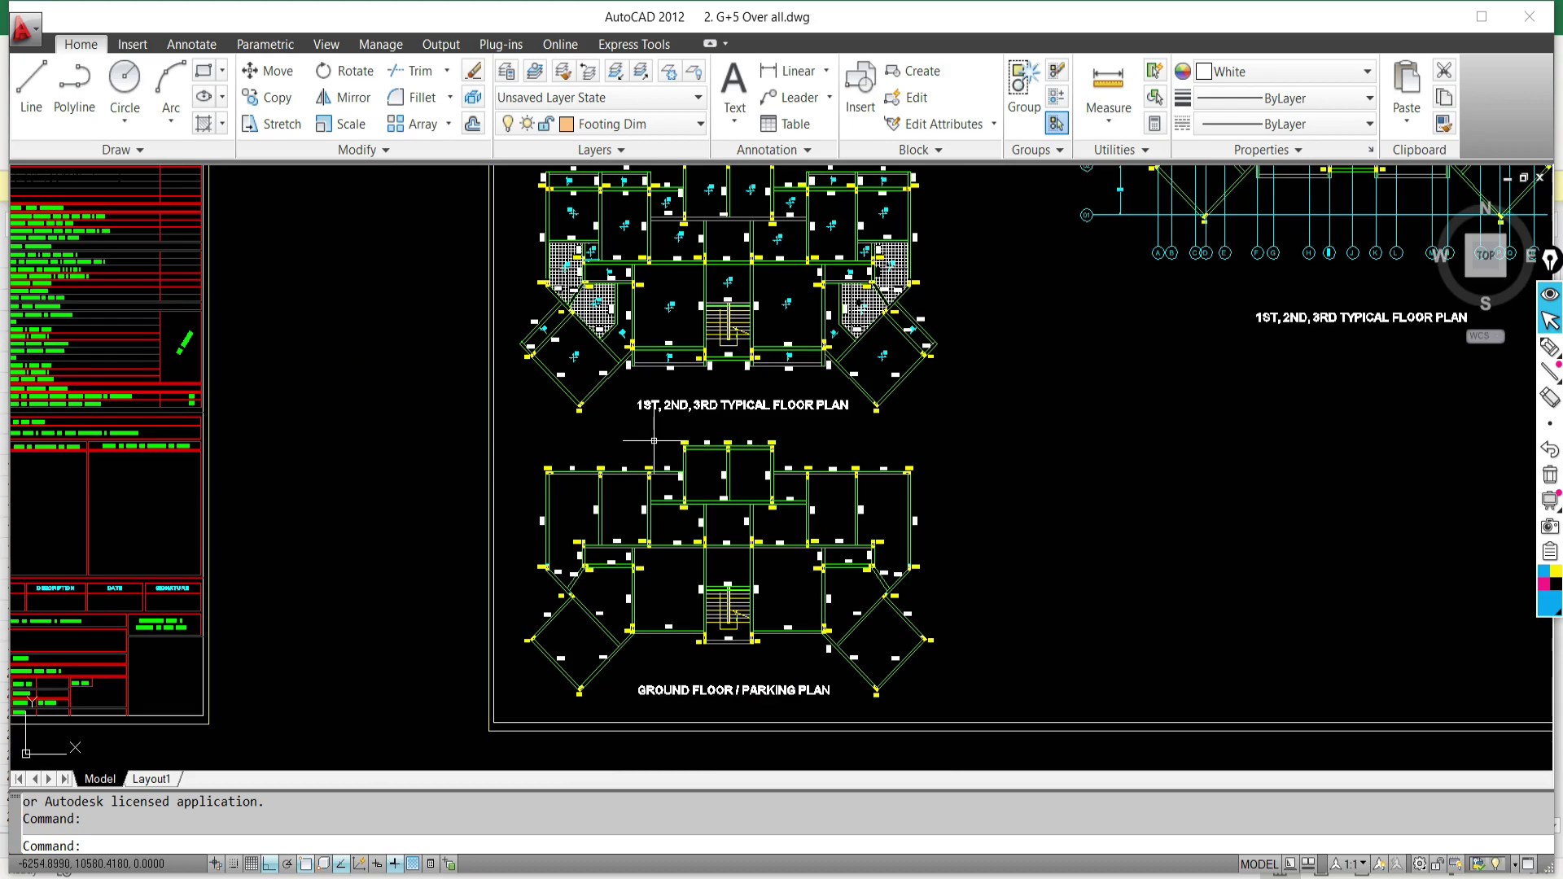
{"action": "middle_click_drag", "start_coordinate": [663, 391], "coordinate": [654, 496]}
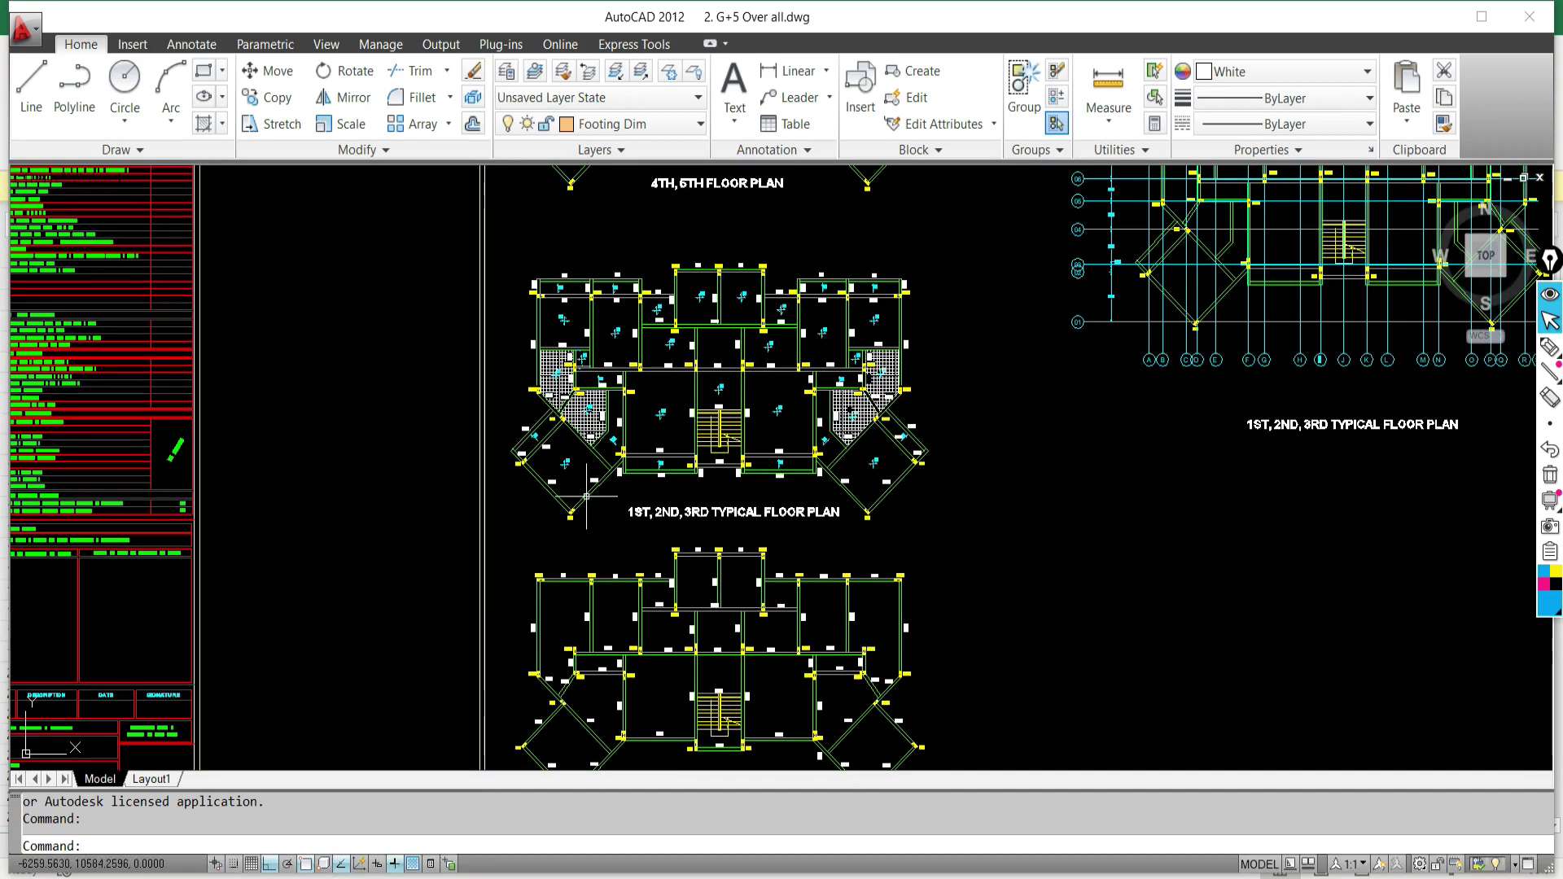
- Zoom and pan over the ground floor and typical floor plans of 4. Architectural plan
{"action": "scroll", "coordinate": [584, 489], "scroll_direction": "down", "scroll_amount": 1}
{"action": "scroll", "coordinate": [581, 416], "scroll_direction": "up", "scroll_amount": 1}
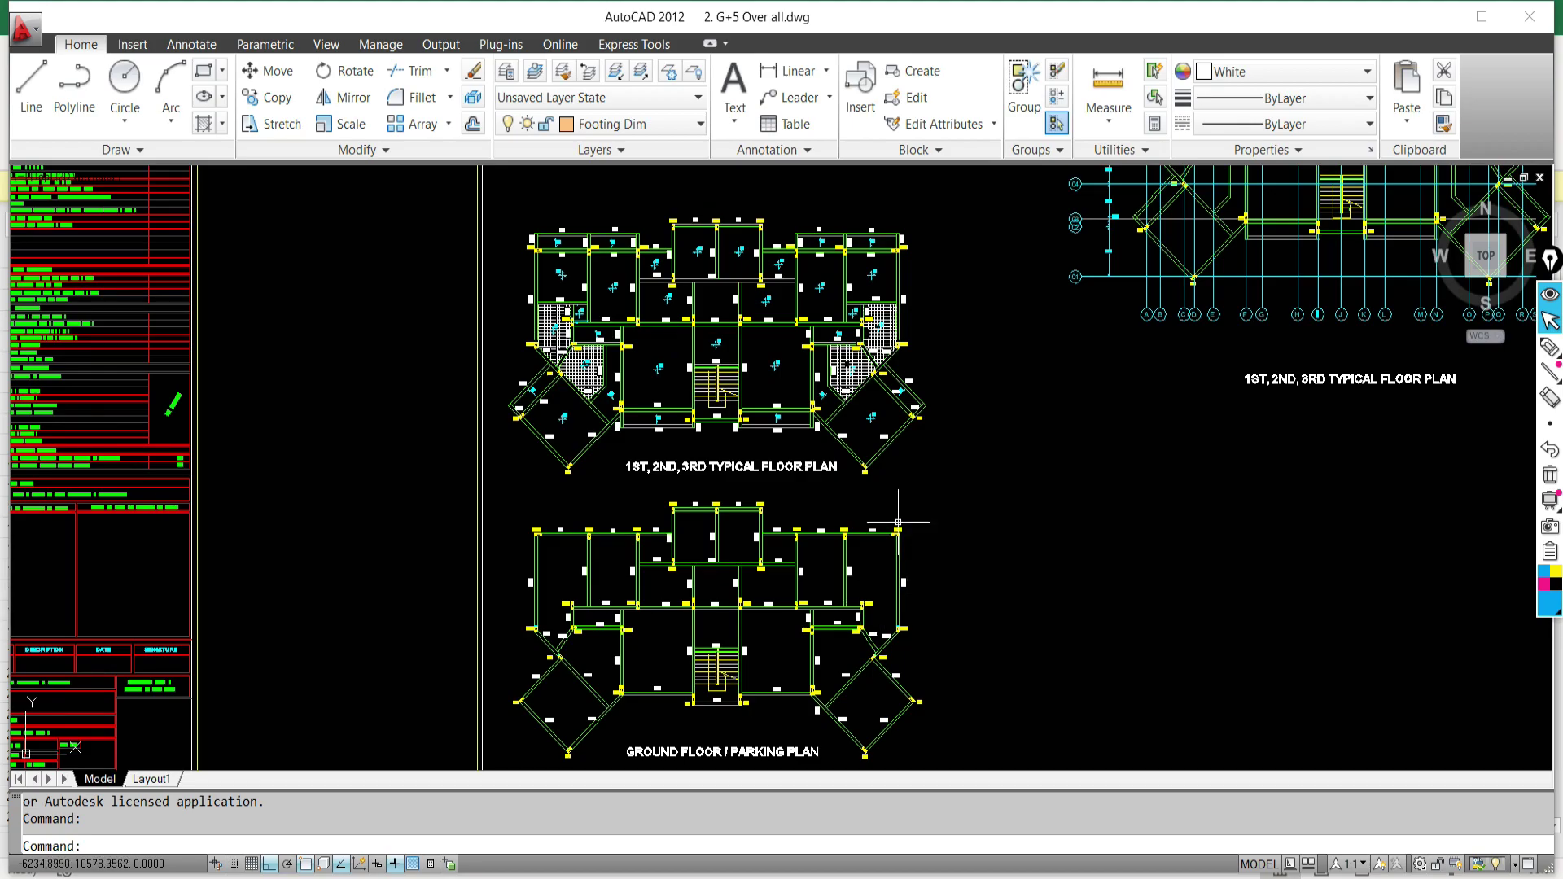
{"action": "scroll", "coordinate": [887, 529], "scroll_direction": "down", "scroll_amount": 5}
{"action": "scroll", "coordinate": [855, 480], "scroll_direction": "up", "scroll_amount": 1}
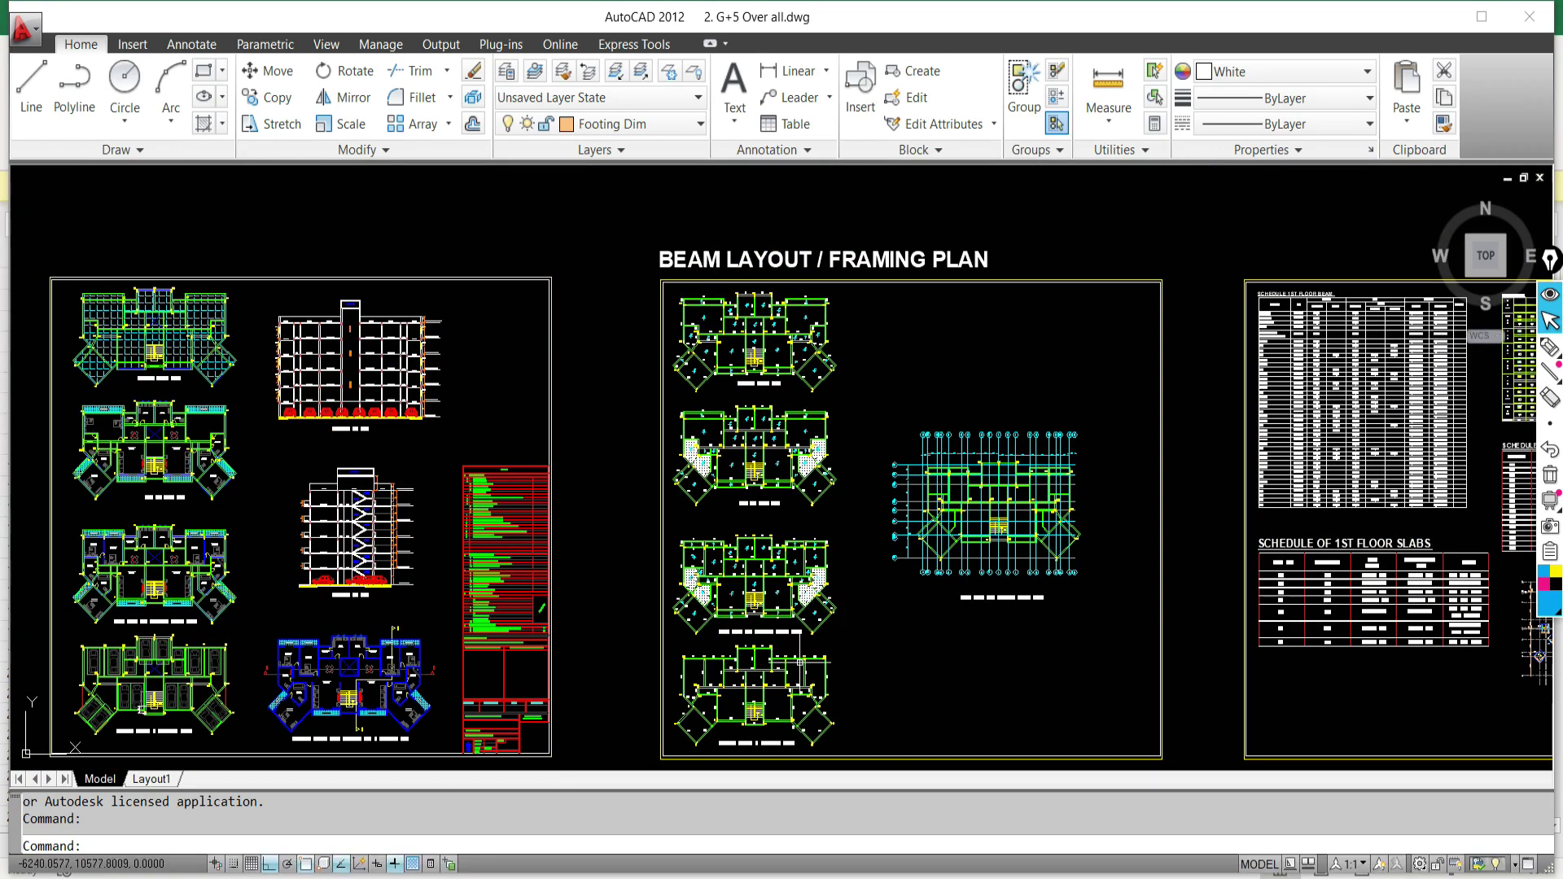
{"action": "scroll", "coordinate": [986, 619], "scroll_direction": "up", "scroll_amount": 2}
{"action": "scroll", "coordinate": [922, 569], "scroll_direction": "up", "scroll_amount": 1}
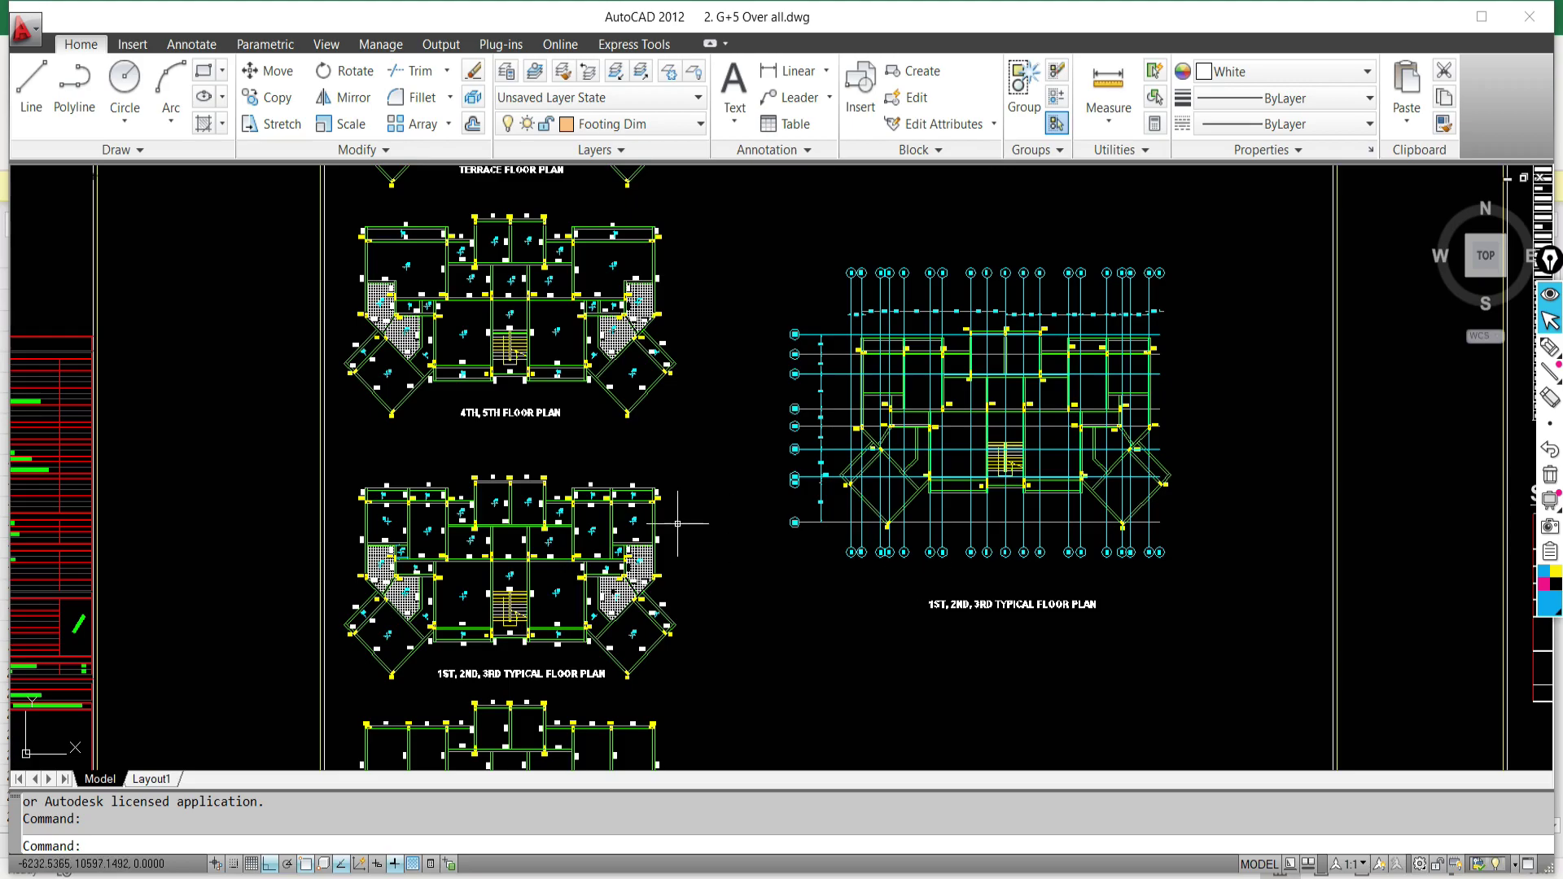
{"action": "middle_click_drag", "start_coordinate": [593, 545], "coordinate": [565, 377]}
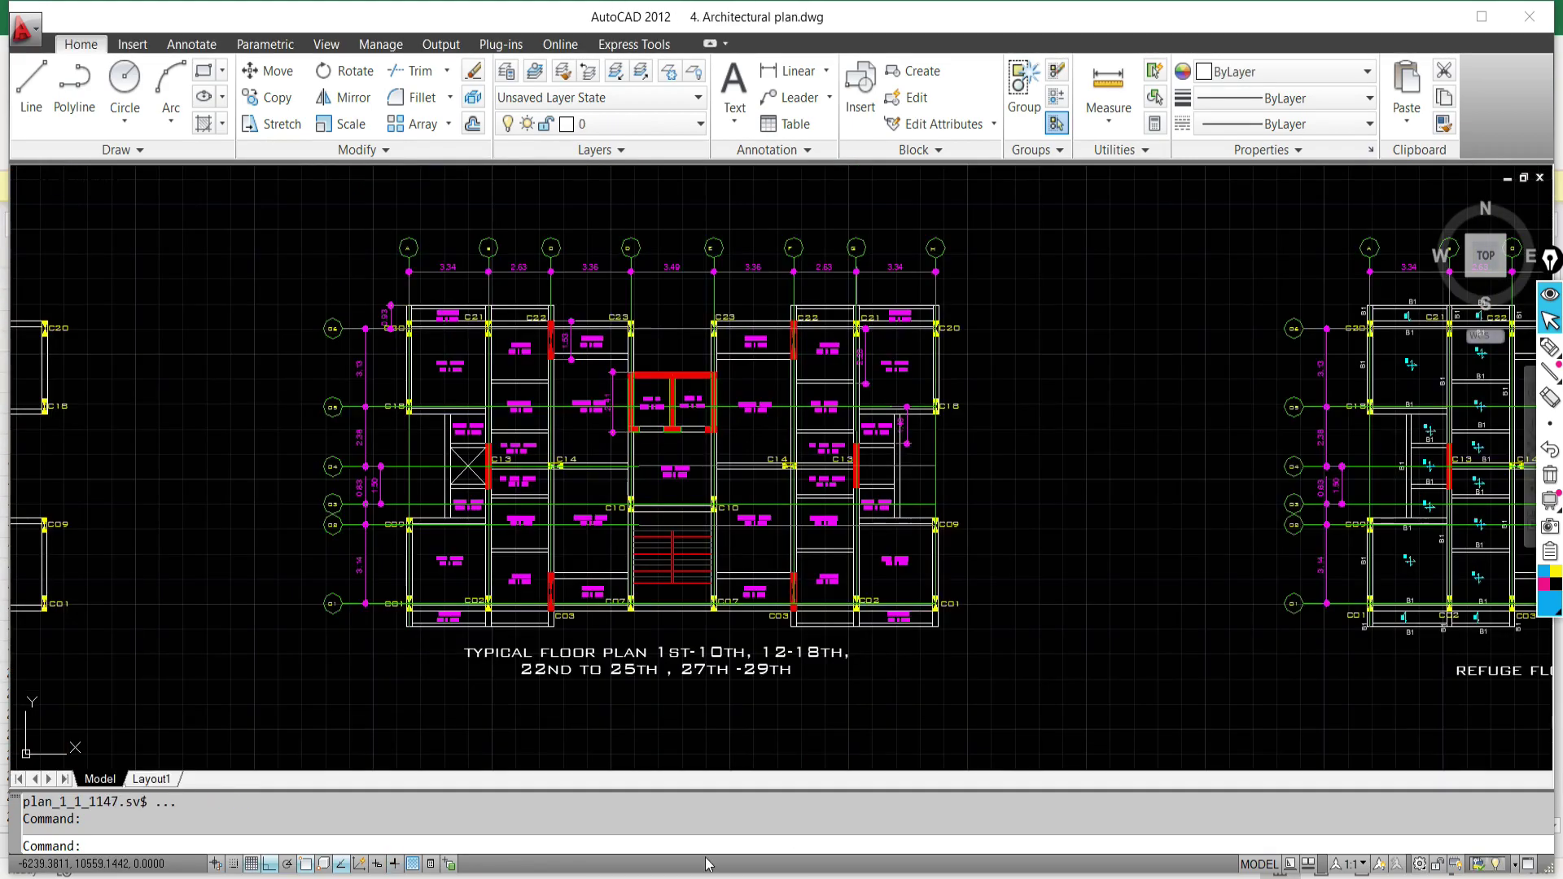
{"action": "scroll", "coordinate": [815, 399], "scroll_direction": "up", "scroll_amount": 3}
{"action": "scroll", "coordinate": [806, 367], "scroll_direction": "up", "scroll_amount": 1}
{"action": "scroll", "coordinate": [630, 471], "scroll_direction": "down", "scroll_amount": 4}
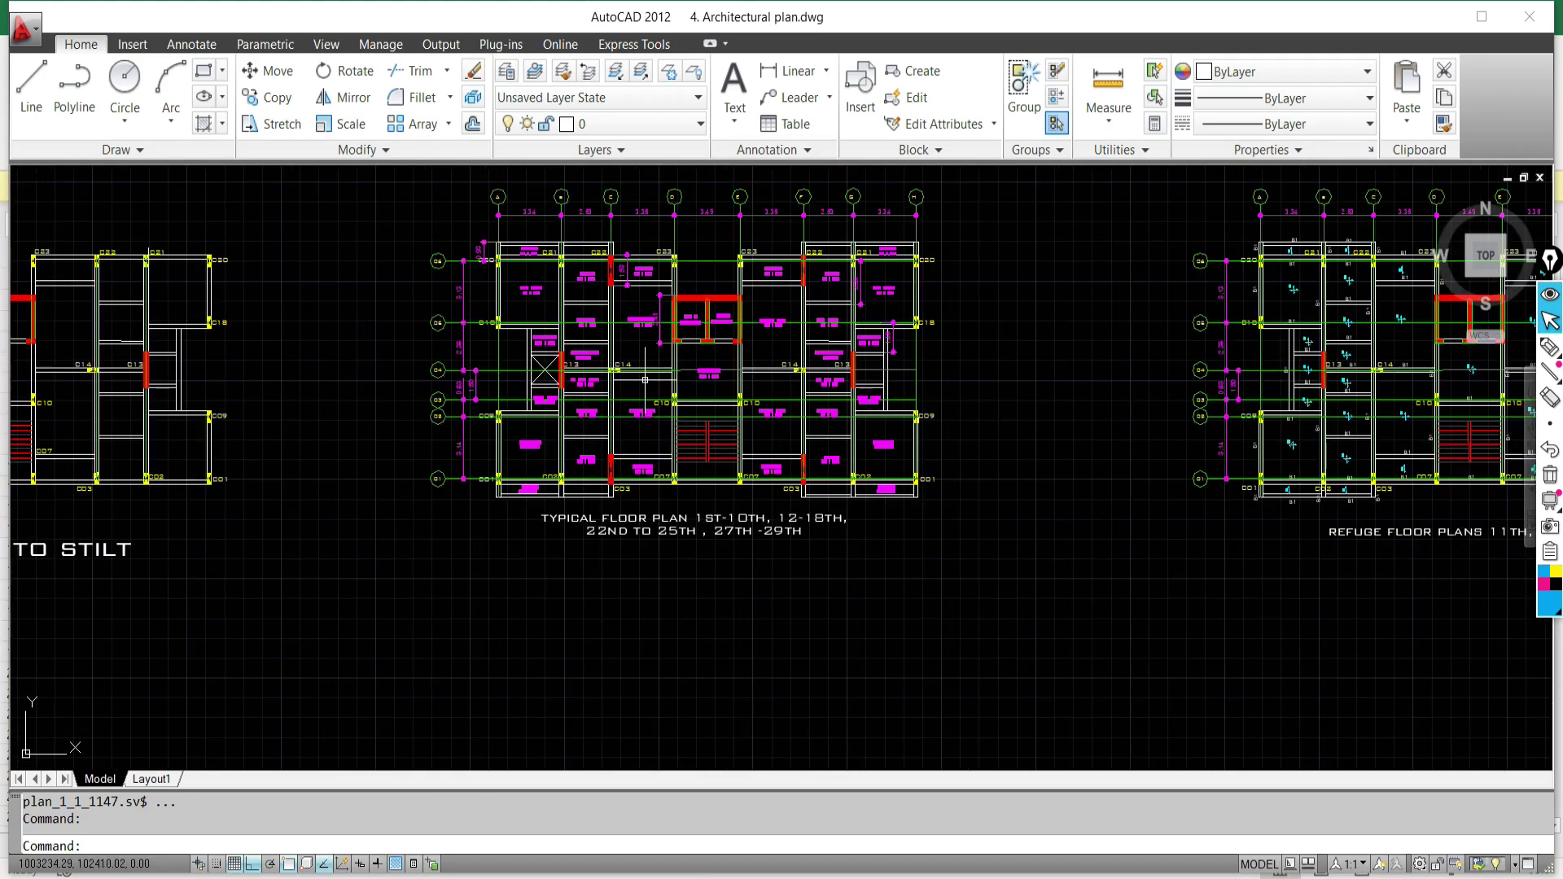
{"action": "scroll", "coordinate": [629, 471], "scroll_direction": "down", "scroll_amount": 1}
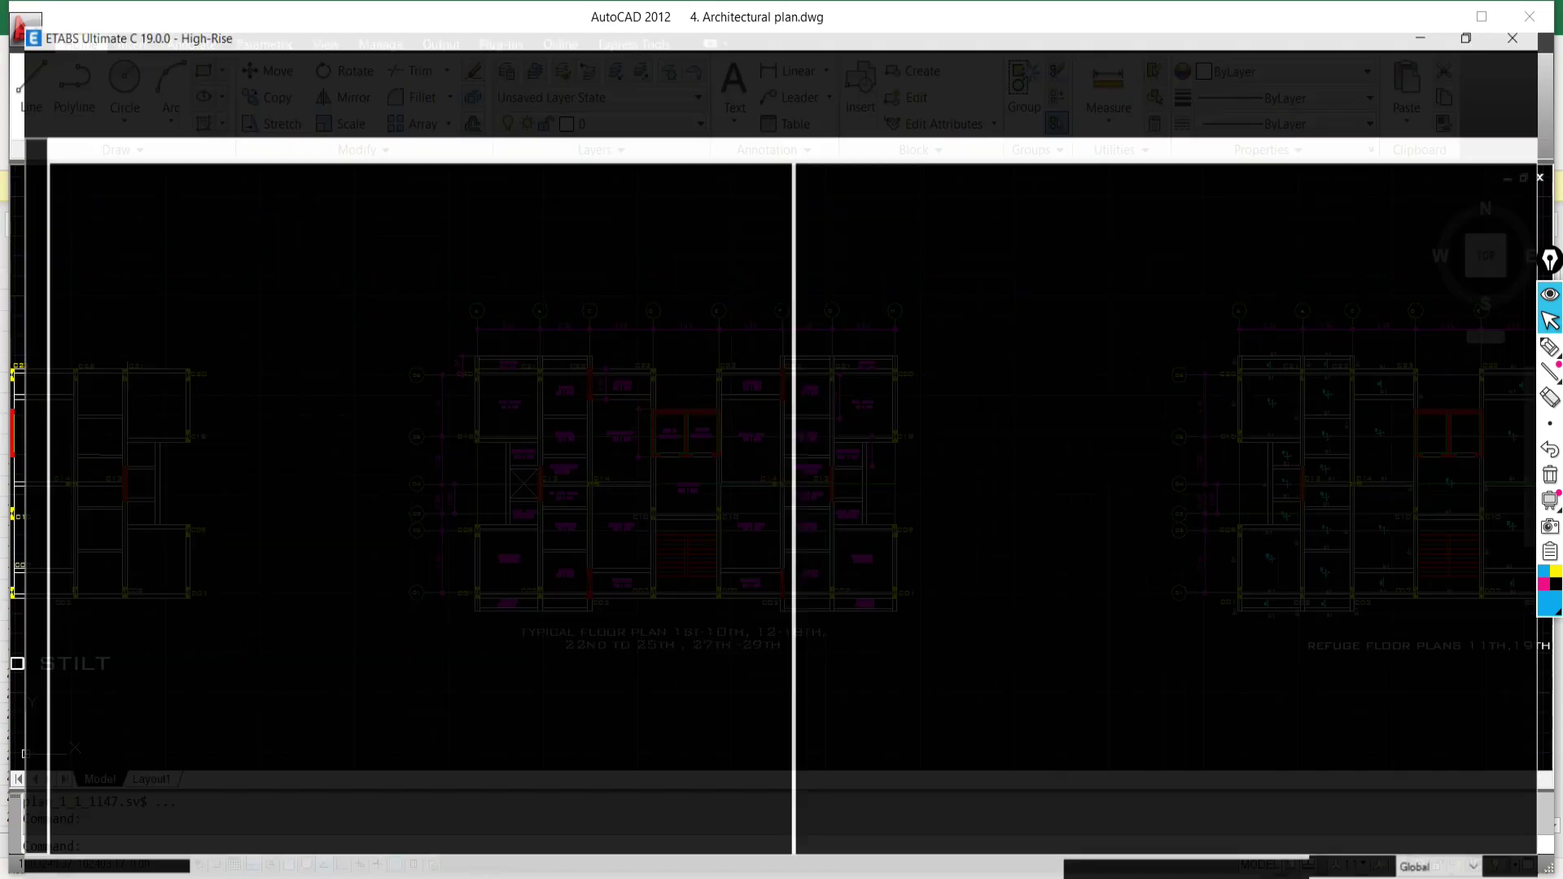
- Widen the ETABS High-Rise plan view beside the 3-D view, then bring Google Meet forward
{"action": "left_click", "coordinate": [695, 818]}
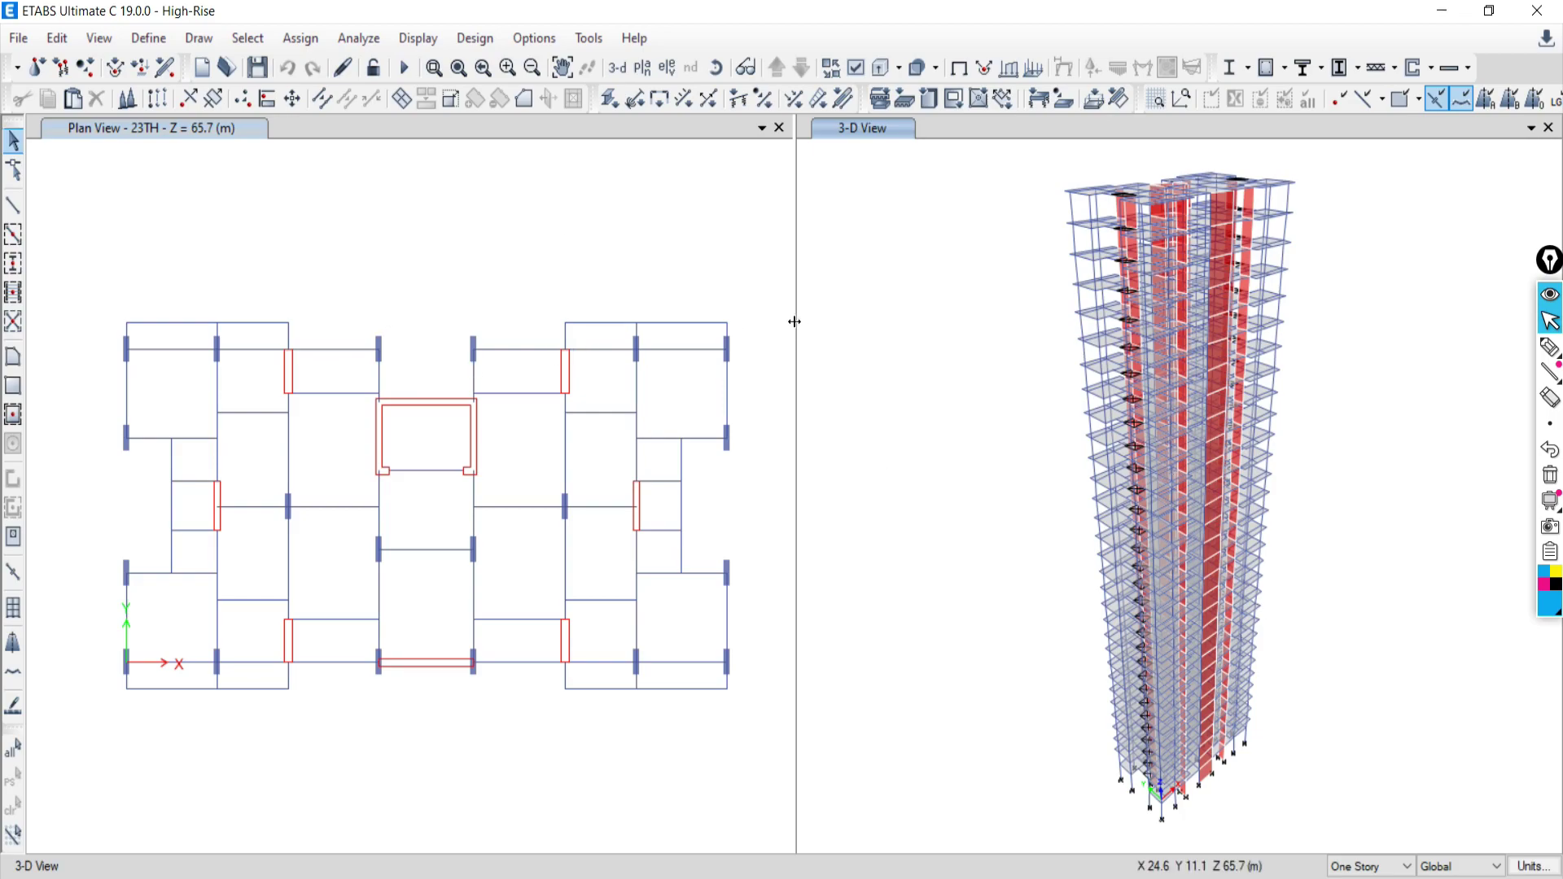
{"action": "left_click_drag", "start_coordinate": [795, 322], "coordinate": [989, 320]}
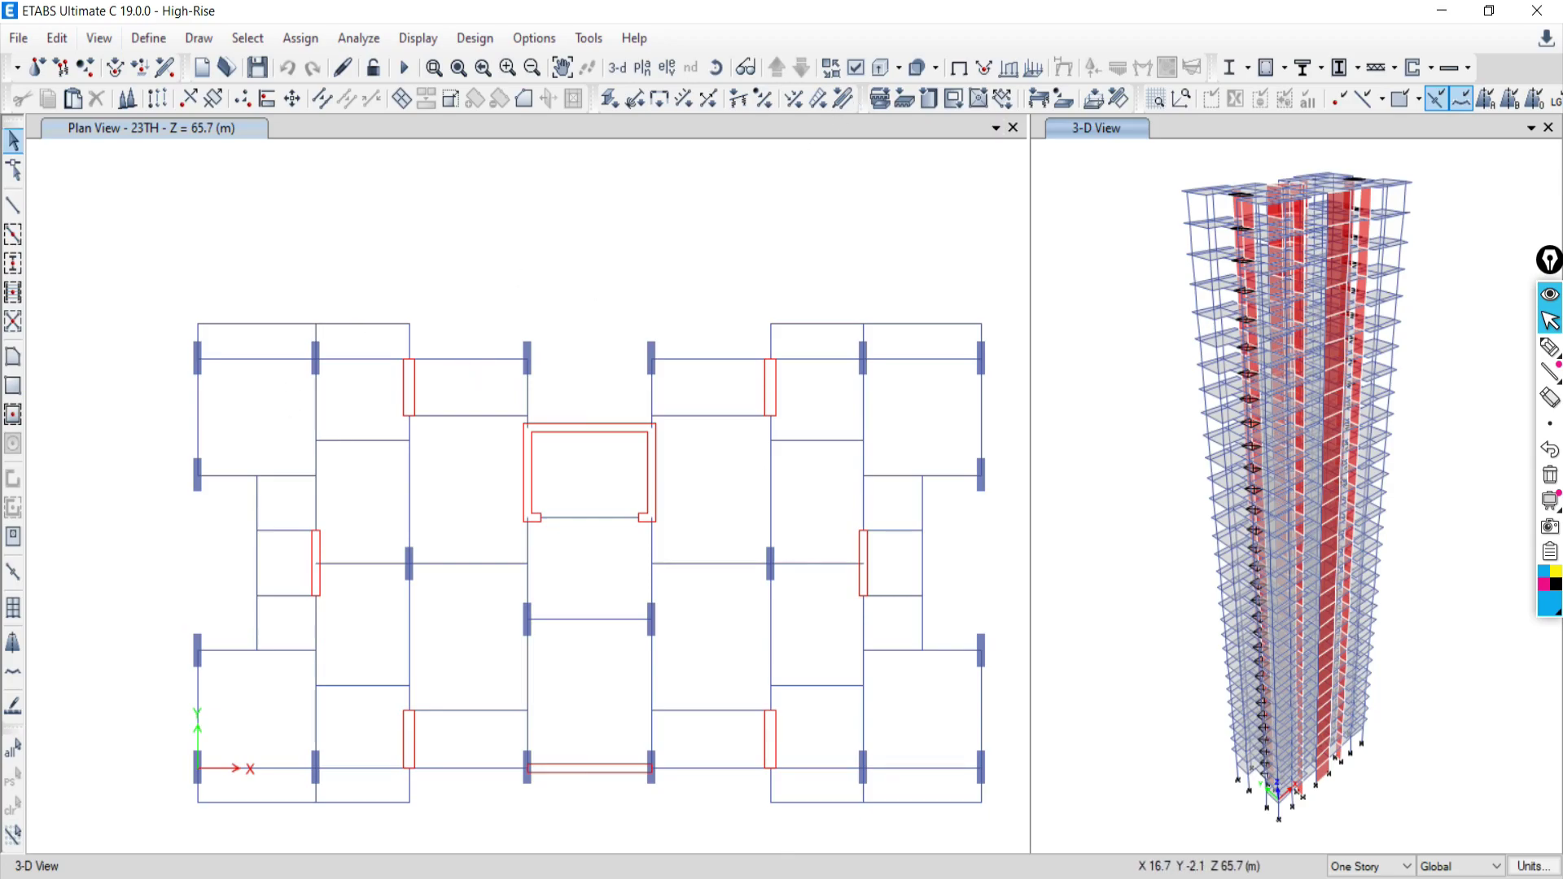
{"action": "left_click", "coordinate": [272, 875]}
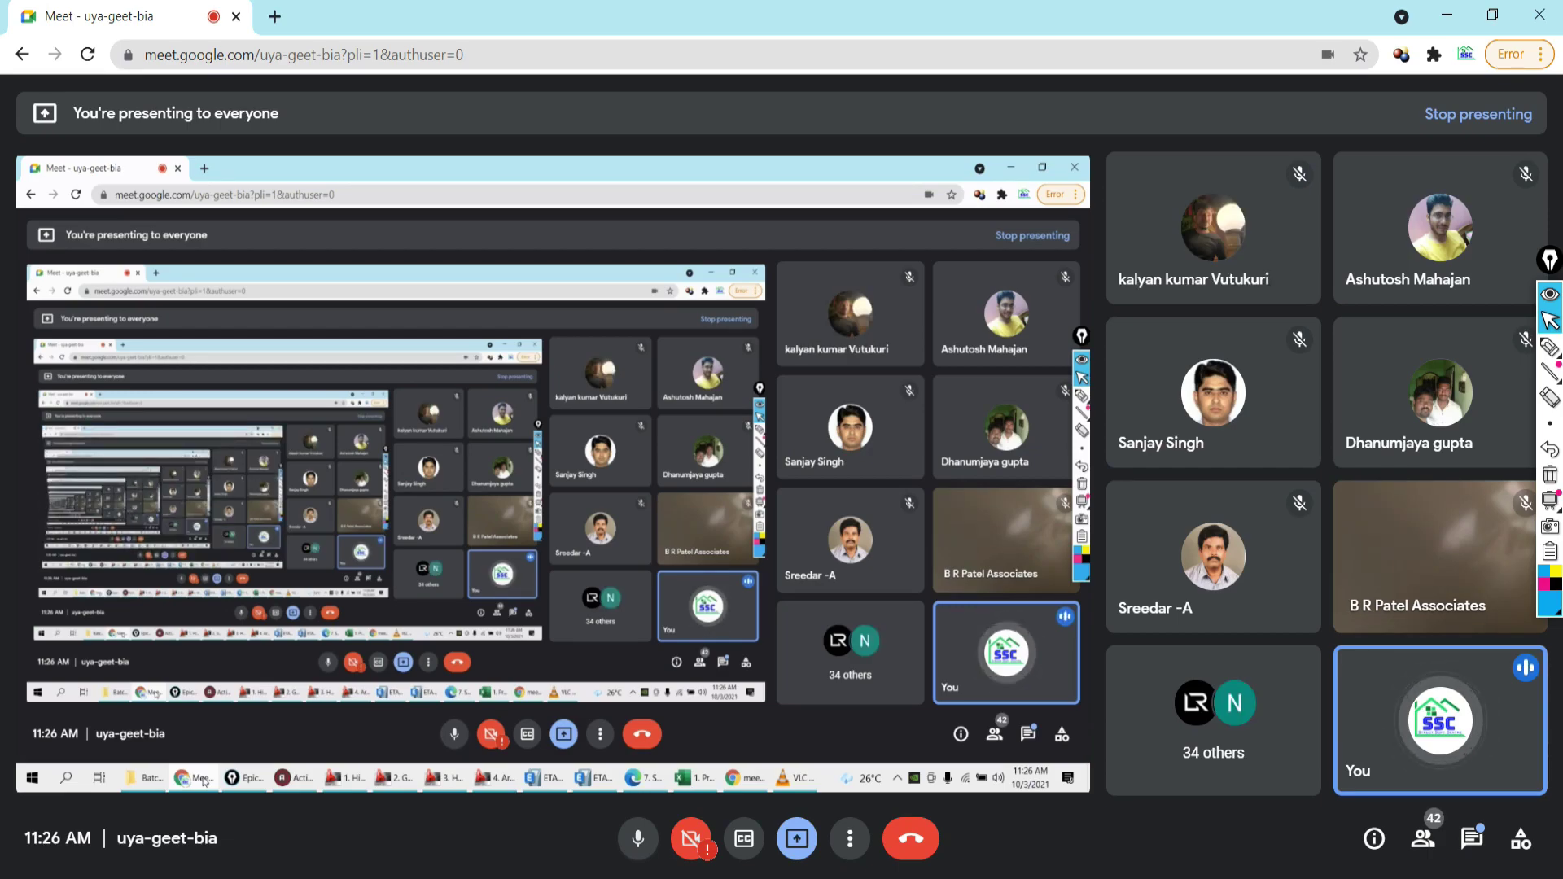
- Bring the ETABS High-Rise model back in front of the Google Meet call
{"action": "key", "text": "alt+Tab"}
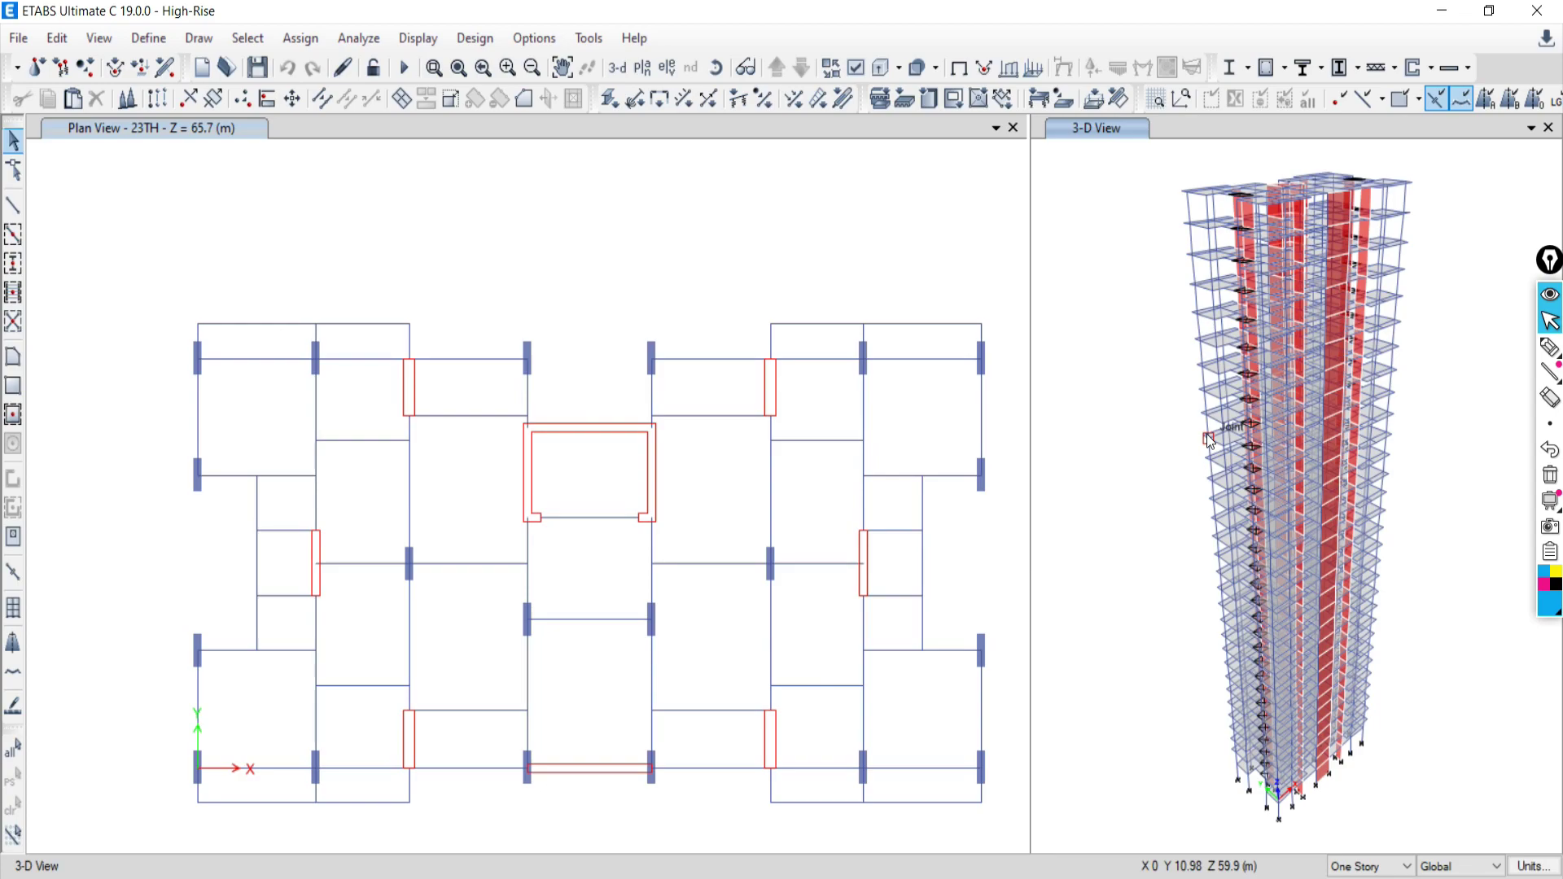
{"action": "left_click", "coordinate": [847, 71]}
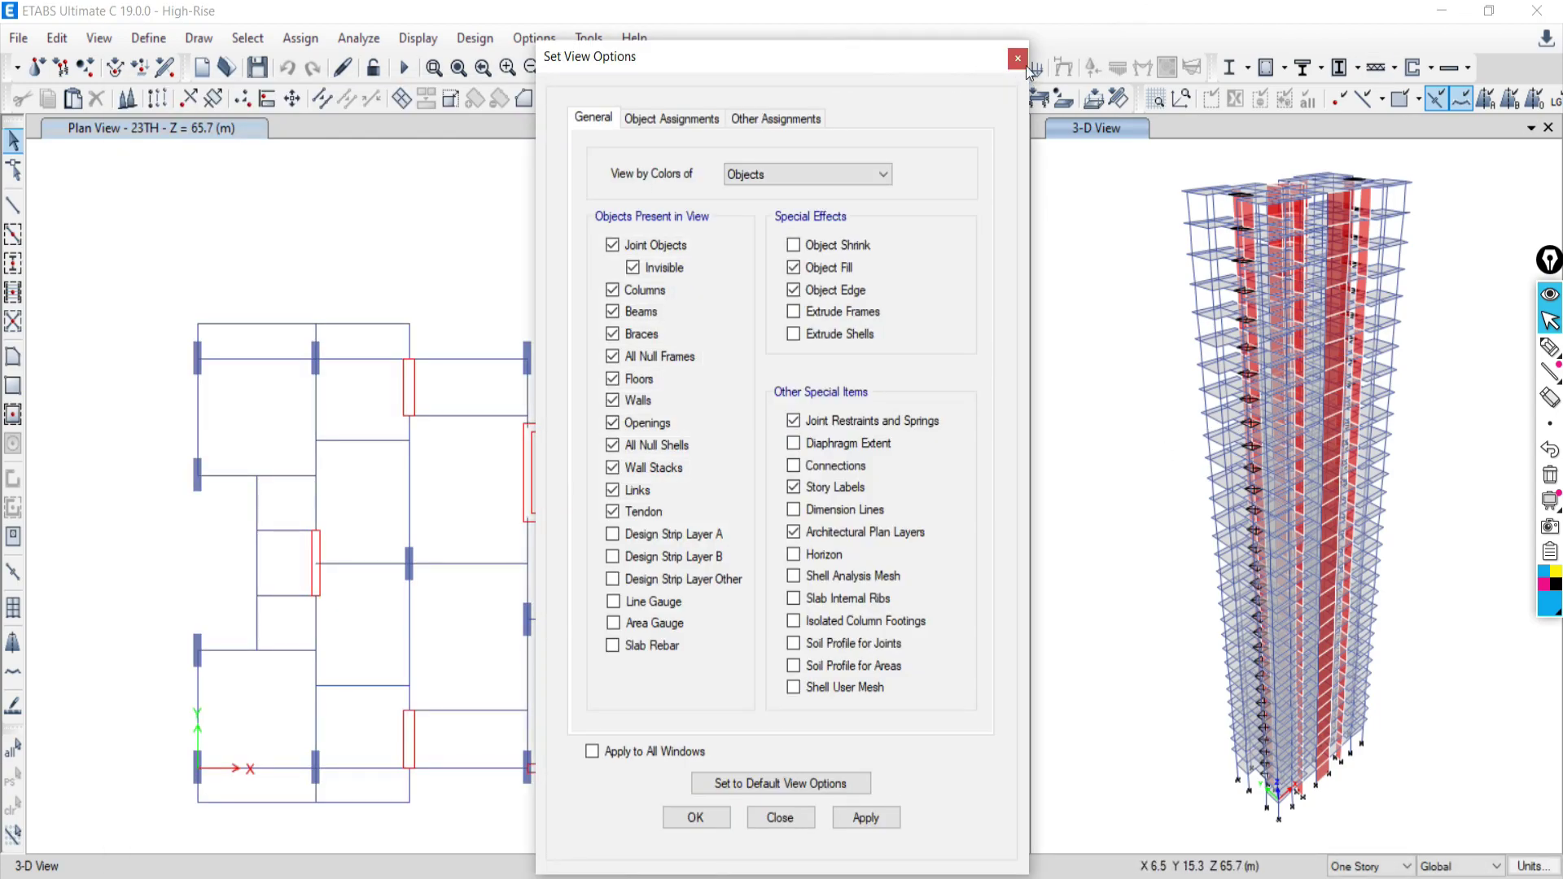
{"action": "left_click", "coordinate": [1020, 61]}
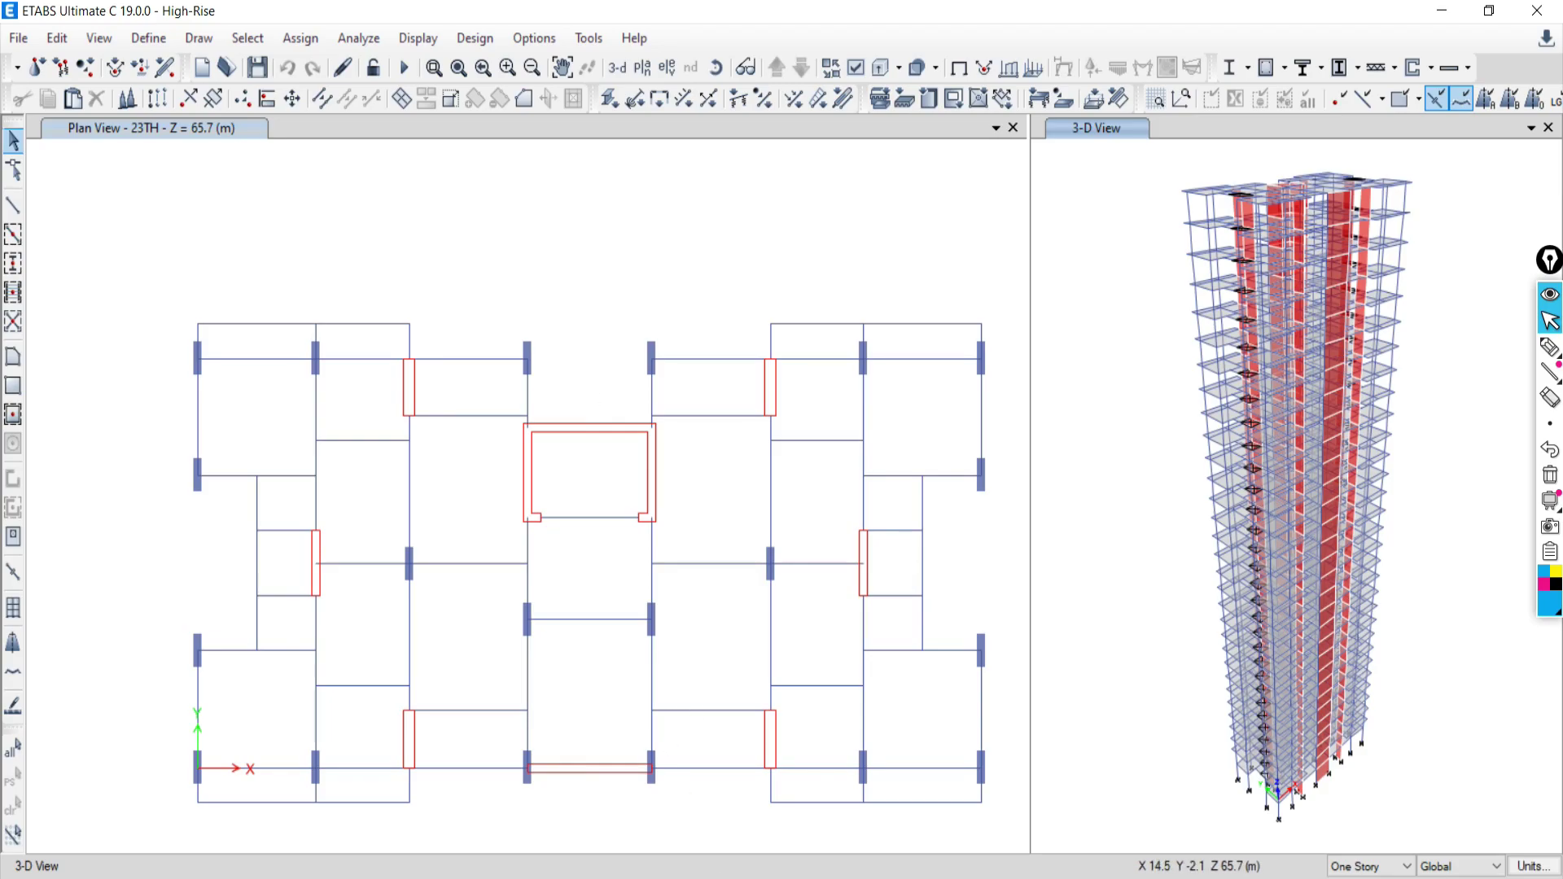
{"action": "key", "text": "alt+Tab"}
{"action": "scroll", "coordinate": [641, 401], "scroll_direction": "up", "scroll_amount": 3}
{"action": "scroll", "coordinate": [641, 401], "scroll_direction": "down", "scroll_amount": 3}
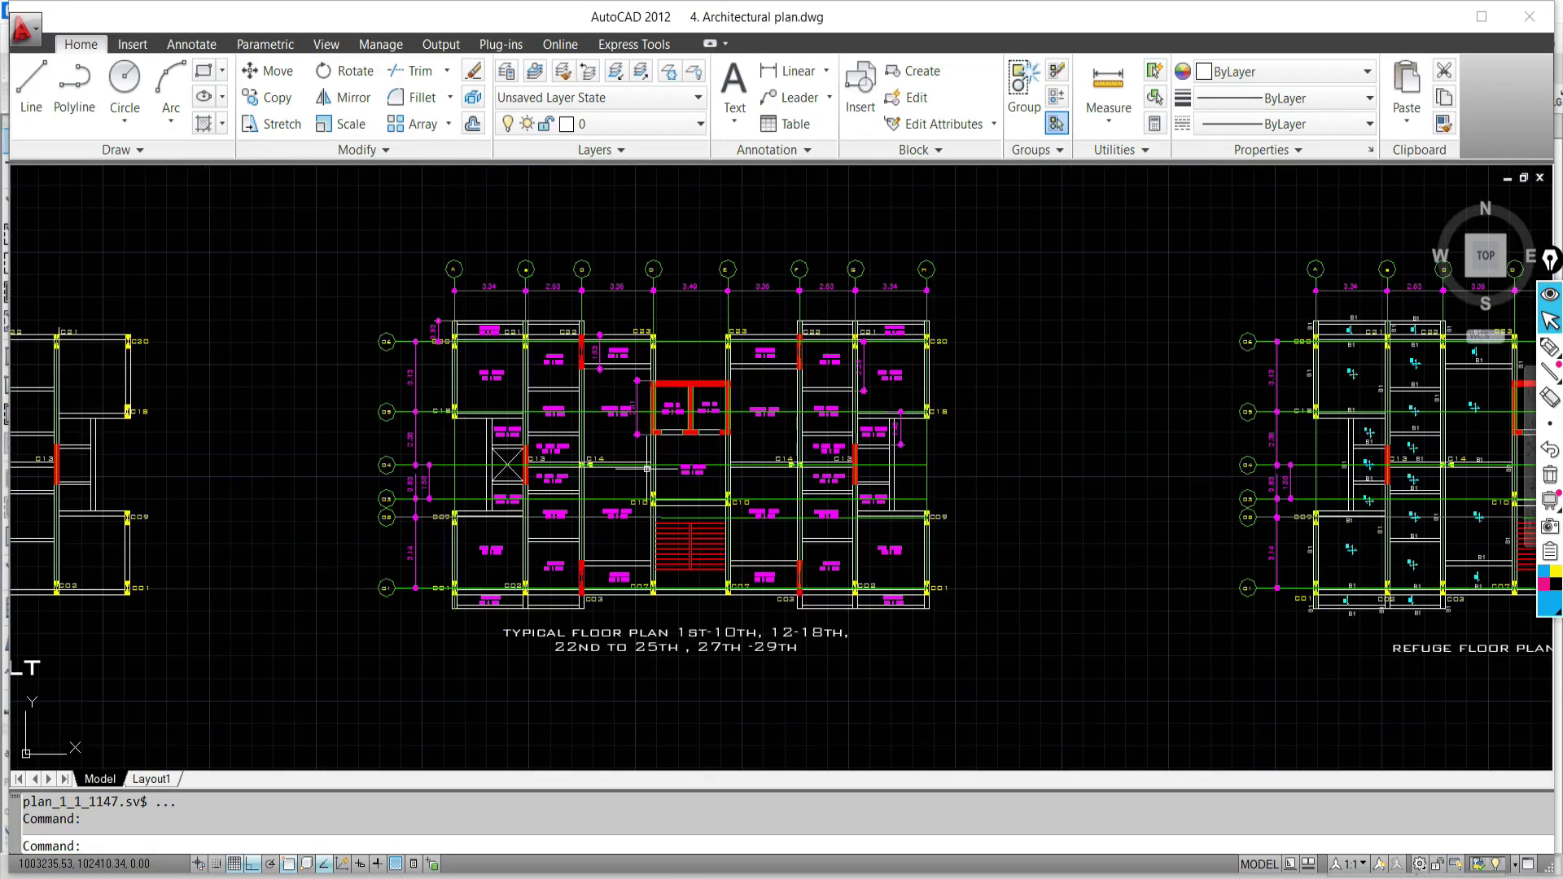
{"action": "scroll", "coordinate": [570, 407], "scroll_direction": "up", "scroll_amount": 1}
{"action": "scroll", "coordinate": [529, 326], "scroll_direction": "up", "scroll_amount": 2}
{"action": "middle_click_drag", "start_coordinate": [491, 209], "coordinate": [597, 492]}
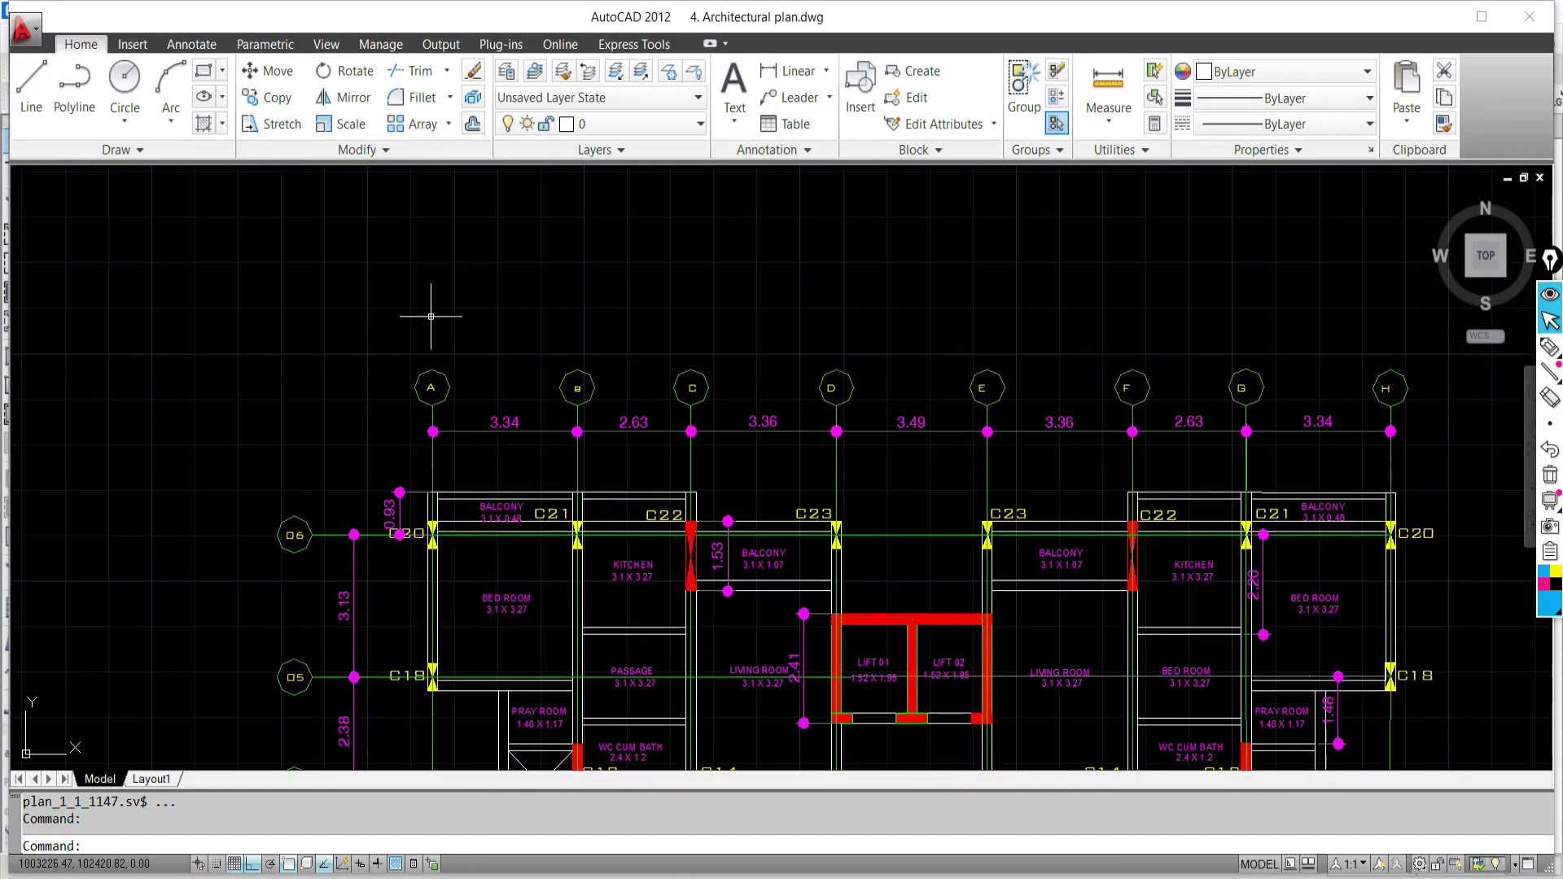
{"action": "left_click", "coordinate": [458, 314]}
{"action": "left_click", "coordinate": [340, 314]}
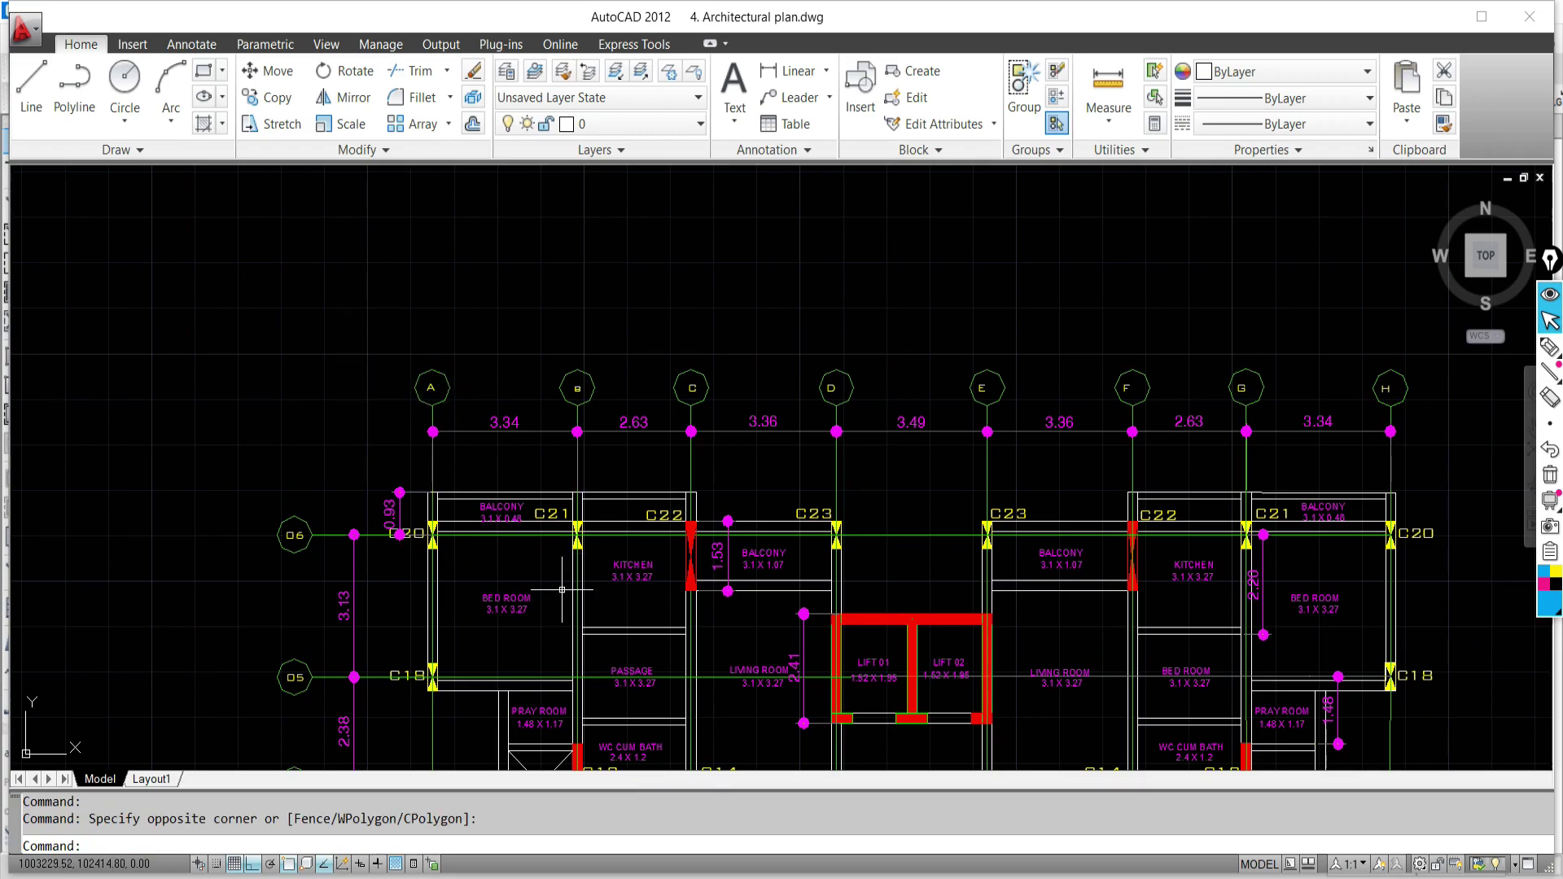
{"action": "scroll", "coordinate": [675, 438], "scroll_direction": "down", "scroll_amount": 4}
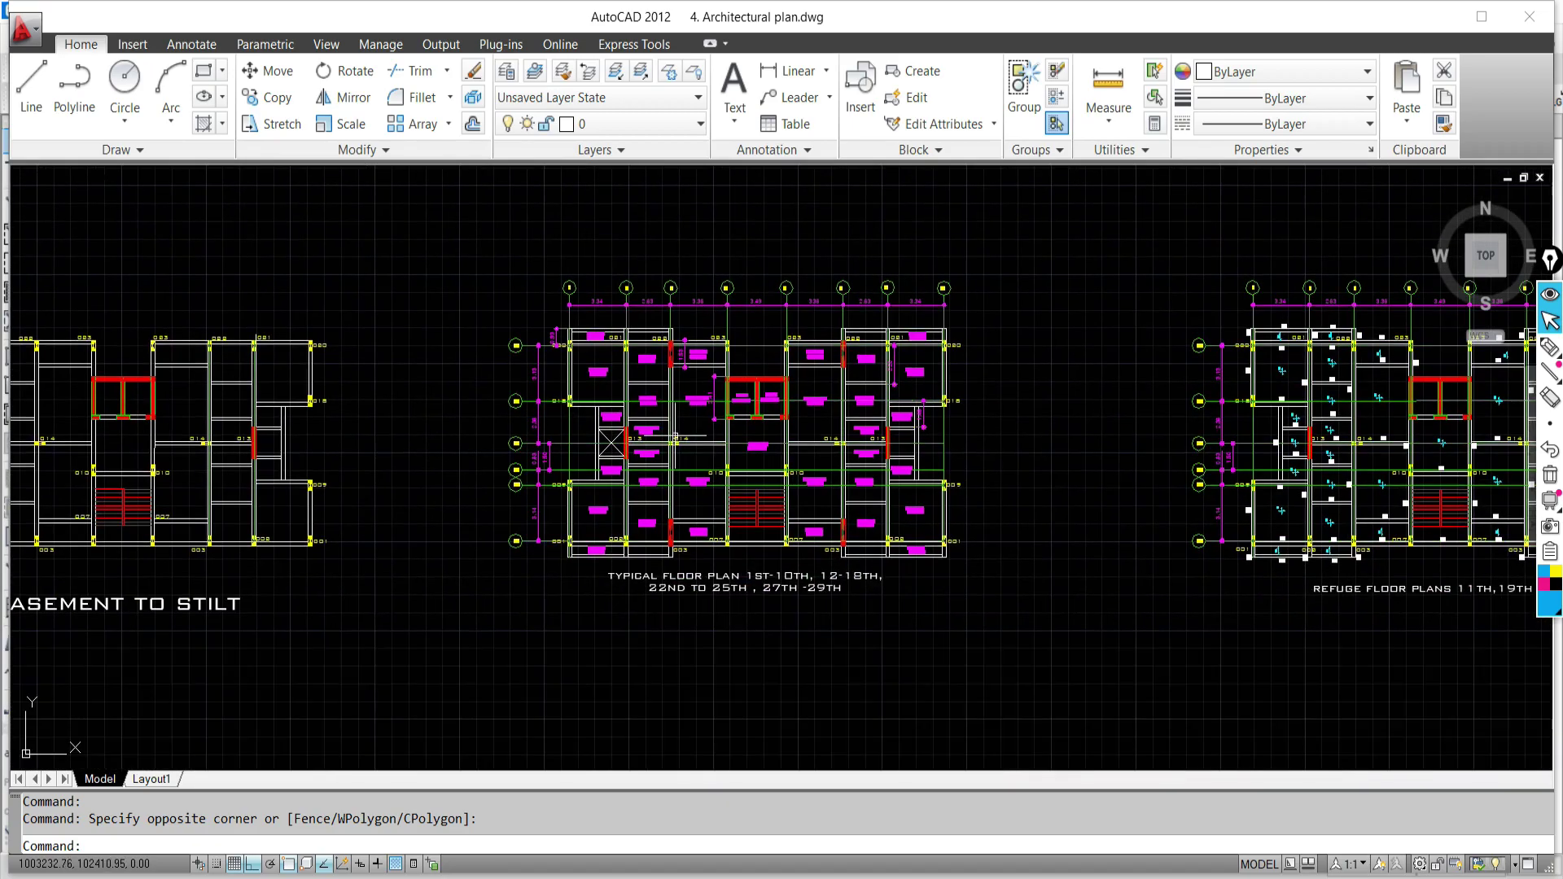
{"action": "scroll", "coordinate": [814, 472], "scroll_direction": "up", "scroll_amount": 3}
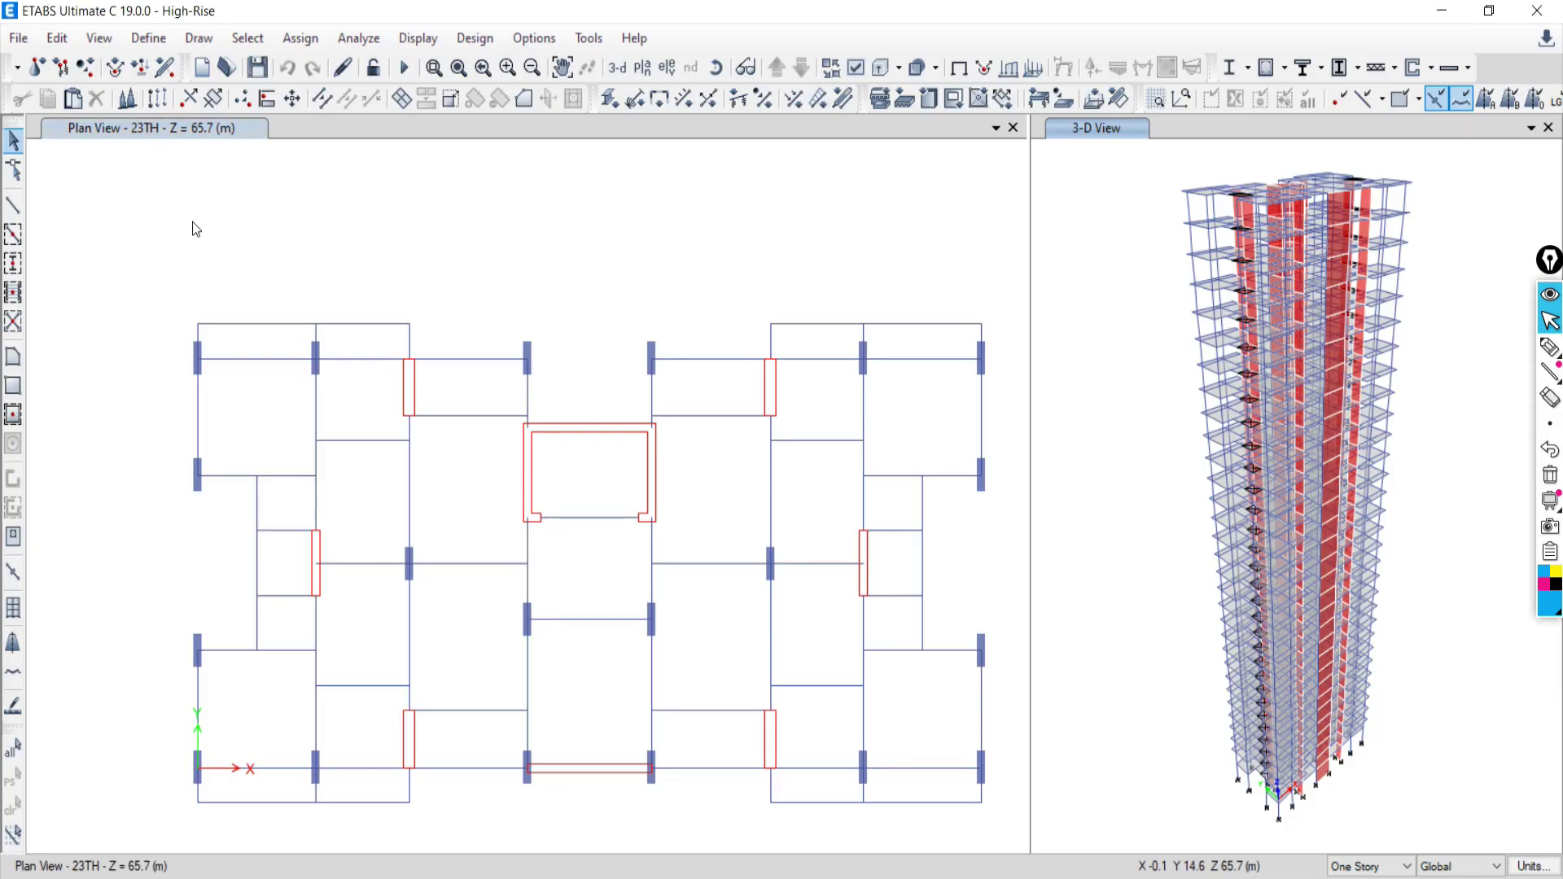
- Show grid lines and hide columns, beams and walls on the 23TH plan, leaving grids A–H and 1–6
{"action": "right_click", "coordinate": [192, 222]}
{"action": "left_click", "coordinate": [314, 315]}
{"action": "scroll", "coordinate": [562, 359], "scroll_direction": "up", "scroll_amount": 2}
{"action": "scroll", "coordinate": [531, 322], "scroll_direction": "up", "scroll_amount": 1}
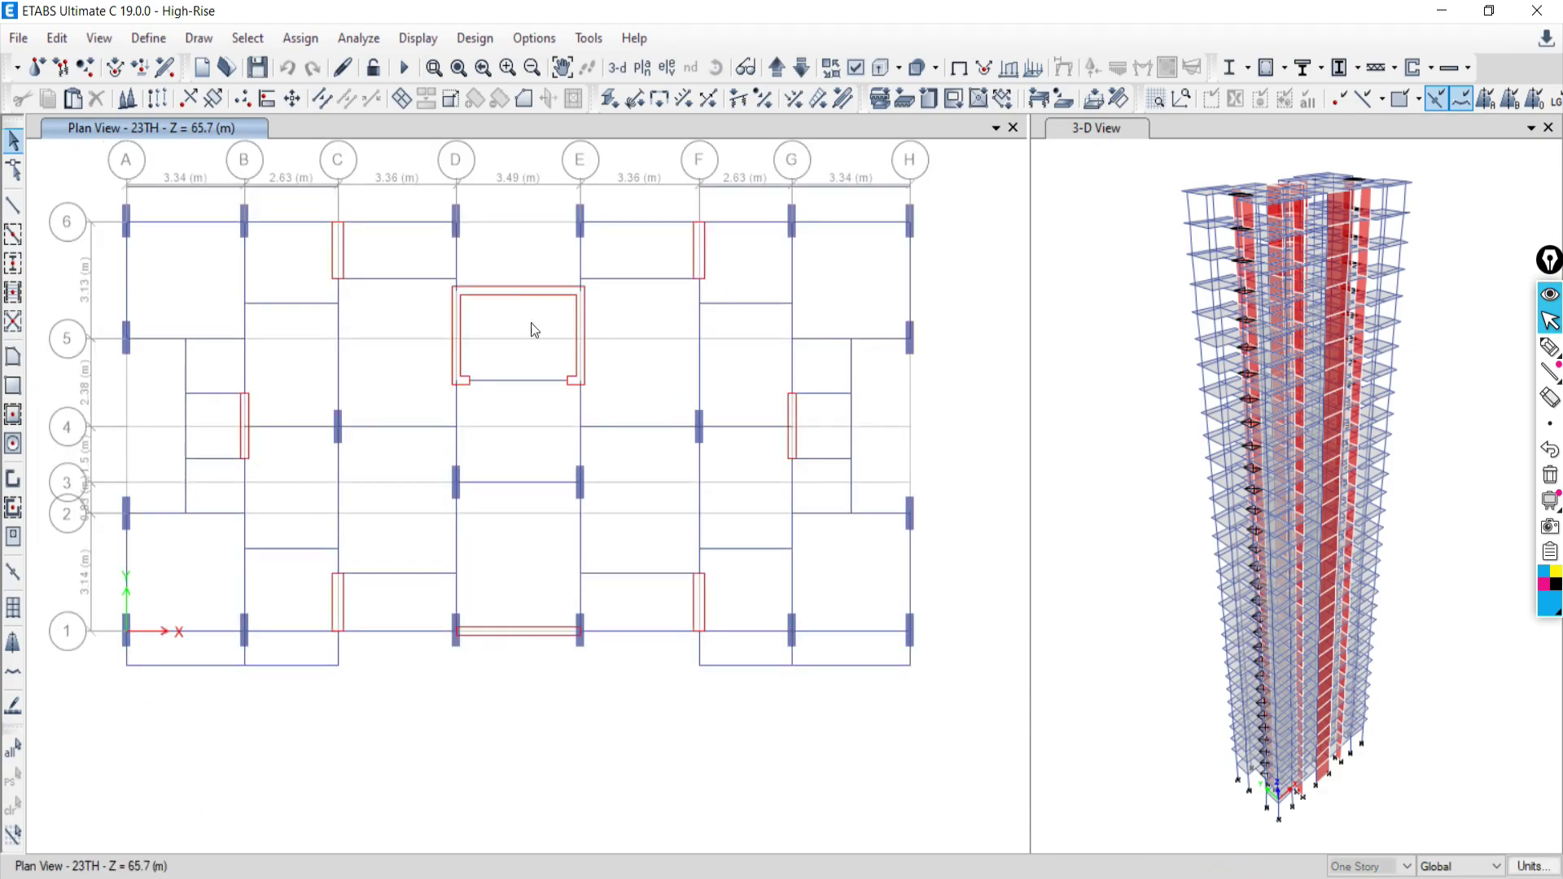
{"action": "left_click", "coordinate": [856, 67]}
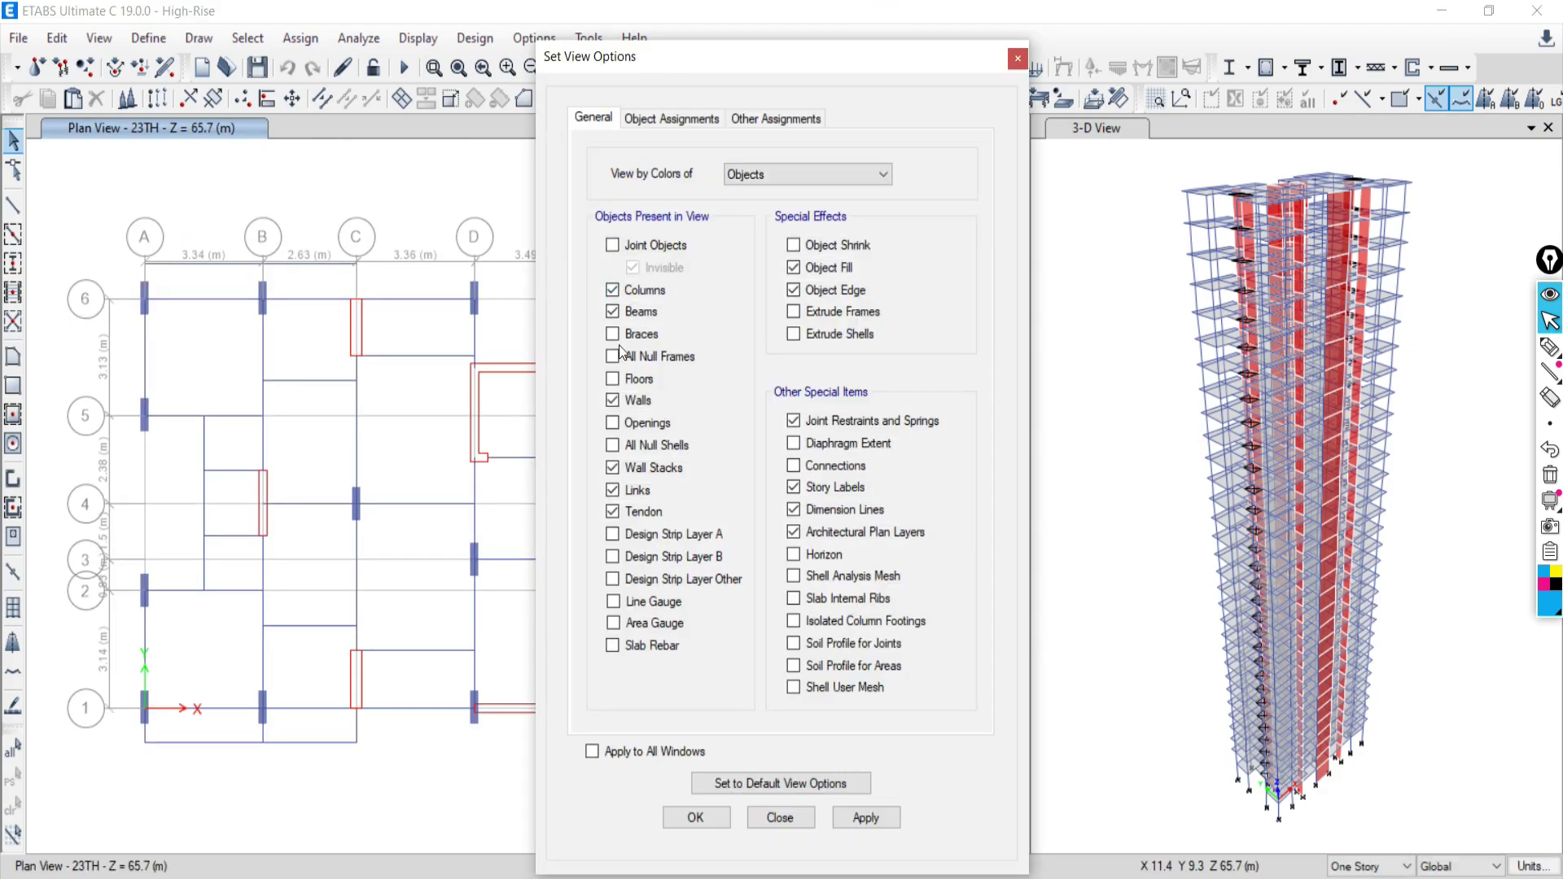
{"action": "left_click", "coordinate": [624, 295]}
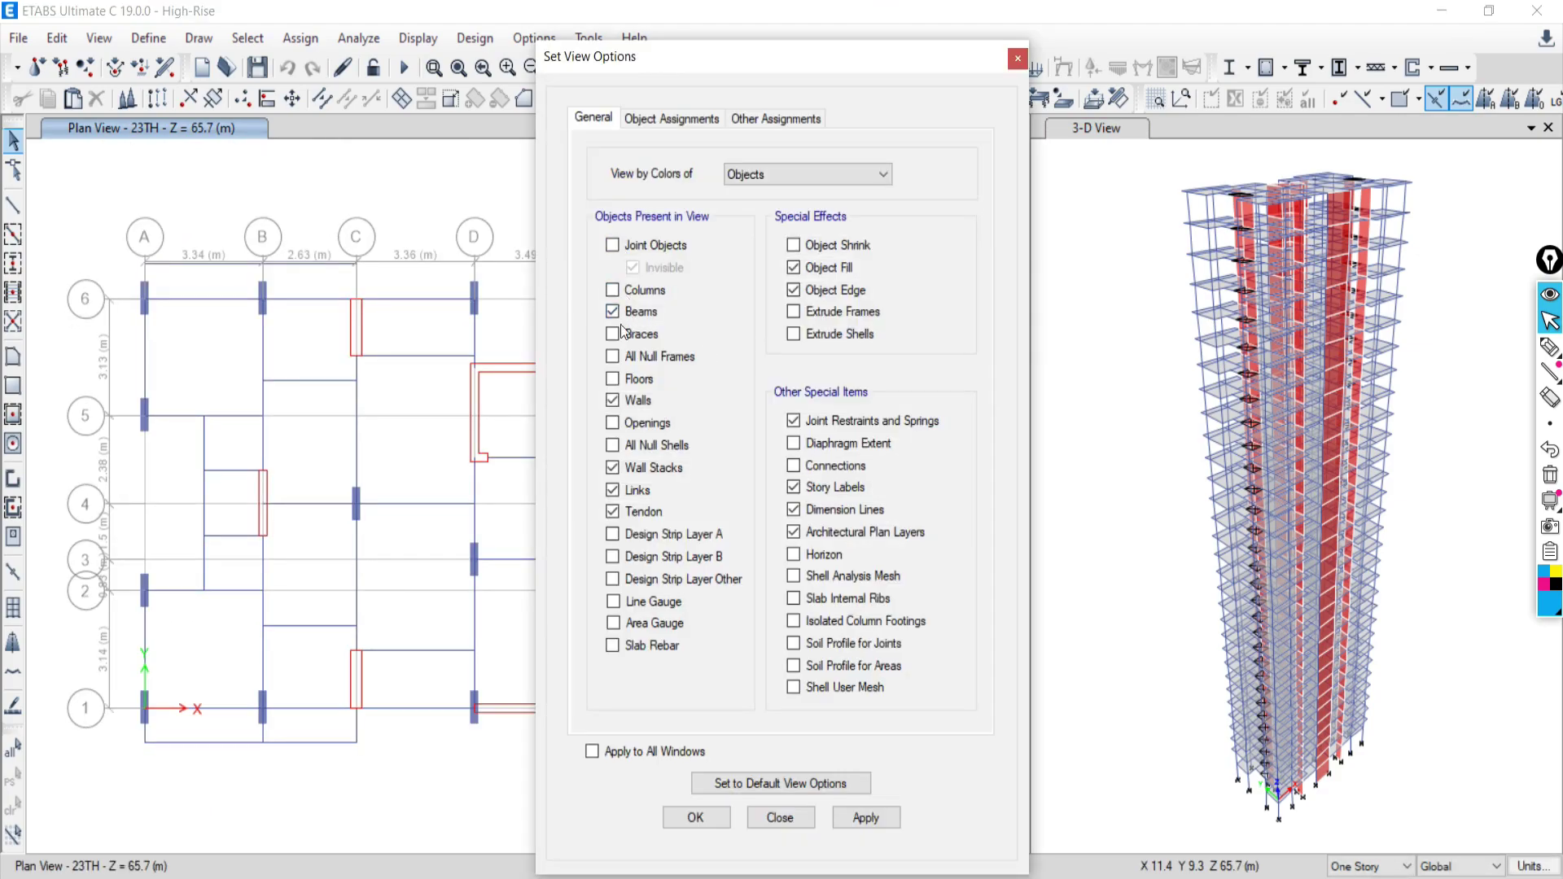
{"action": "left_click", "coordinate": [866, 818]}
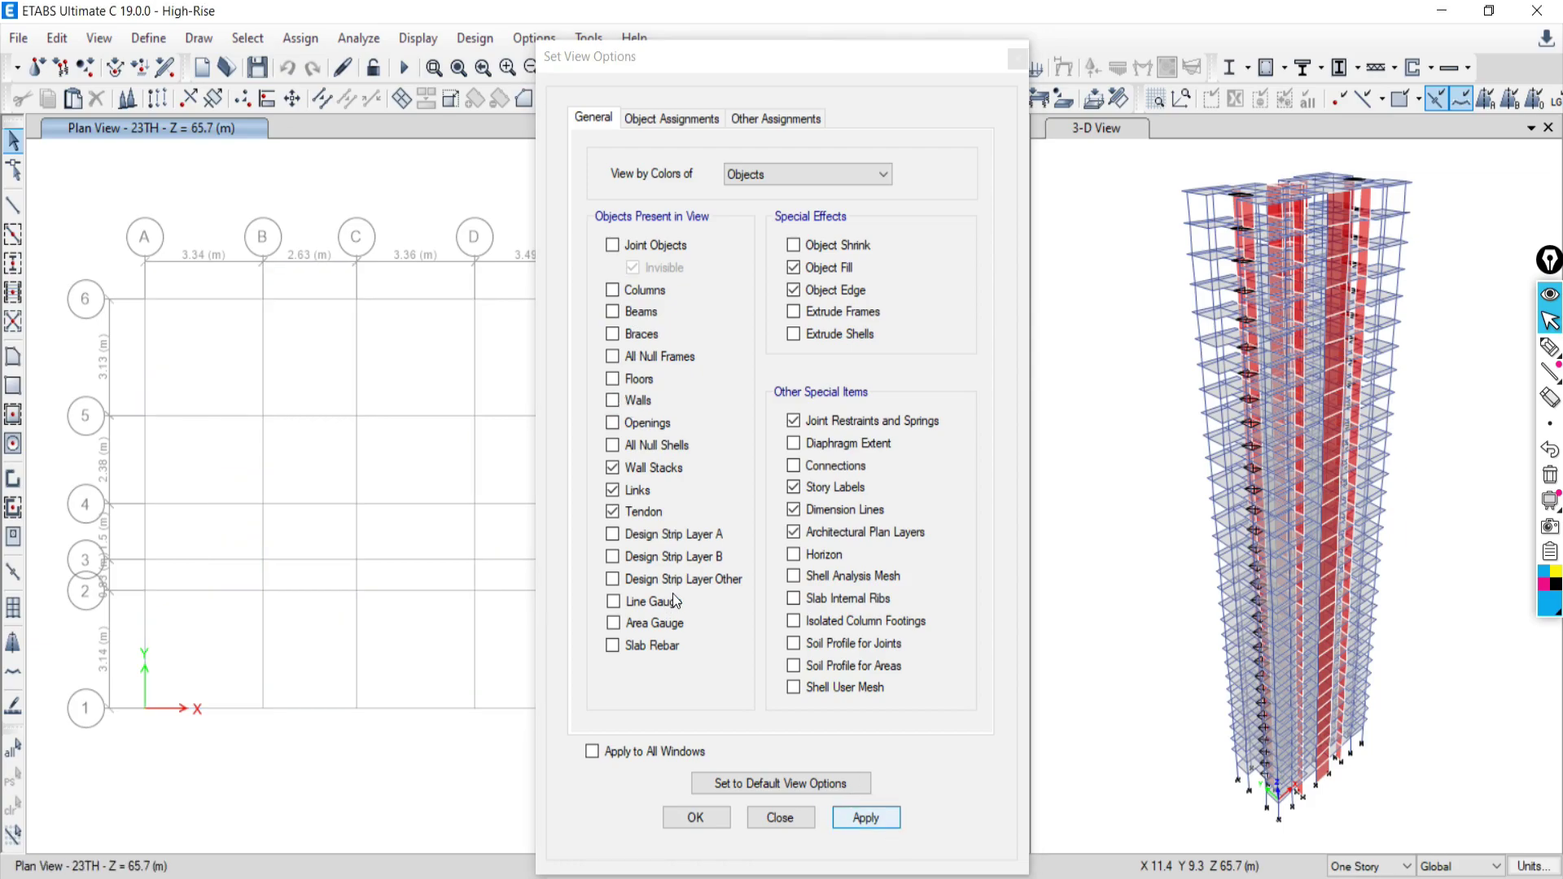
{"action": "left_click", "coordinate": [780, 818]}
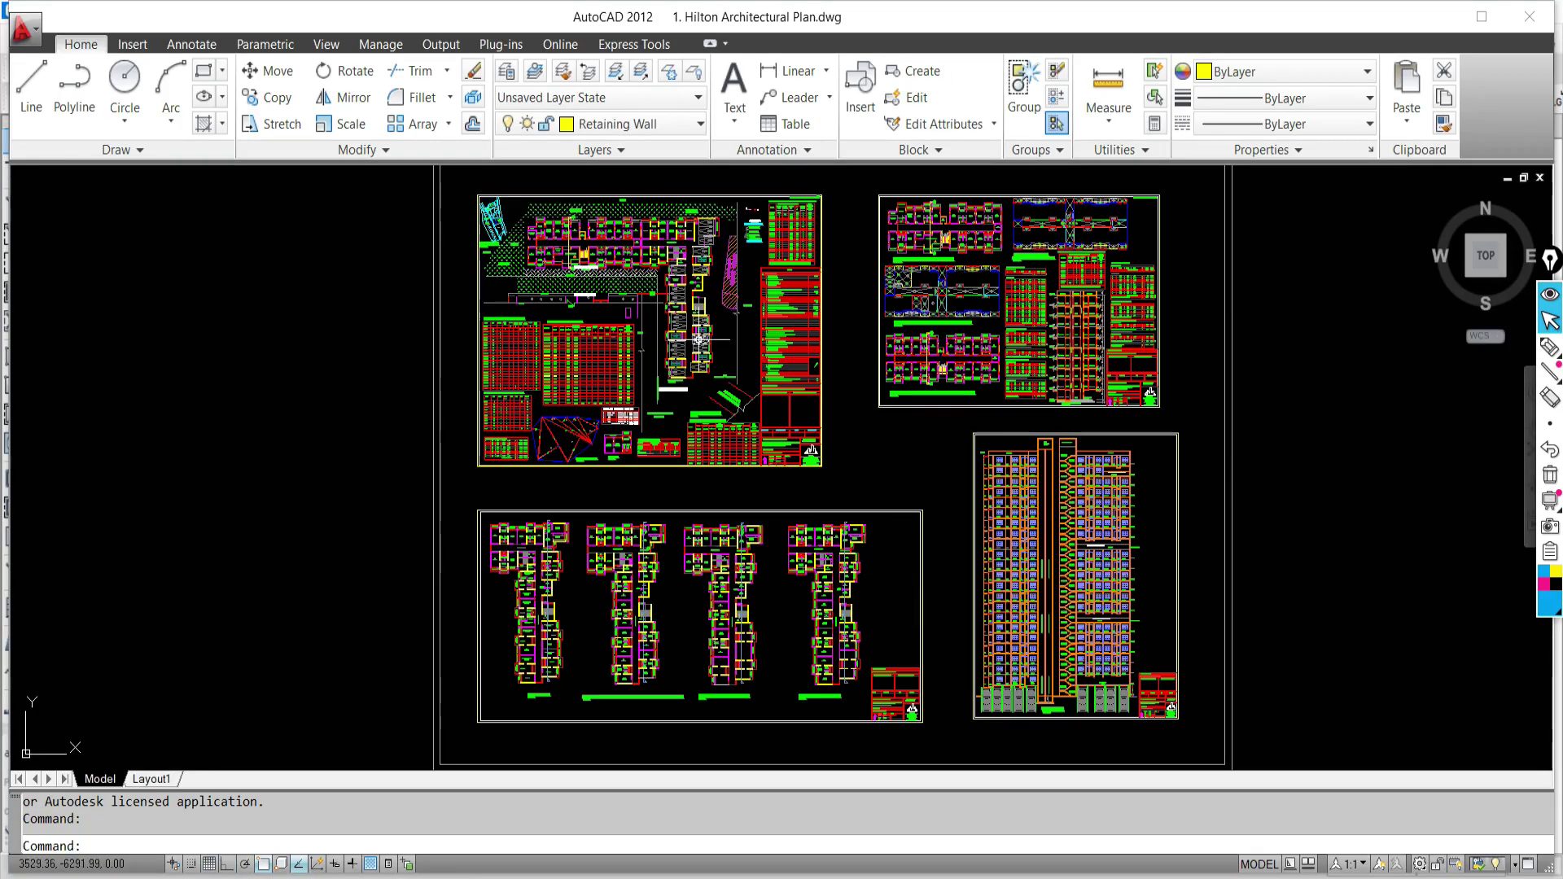
- Zoom and pan the Hilton Architectural Plan to its 1st floor, typical and refuge floor plans
{"action": "scroll", "coordinate": [709, 338], "scroll_direction": "up", "scroll_amount": 3}
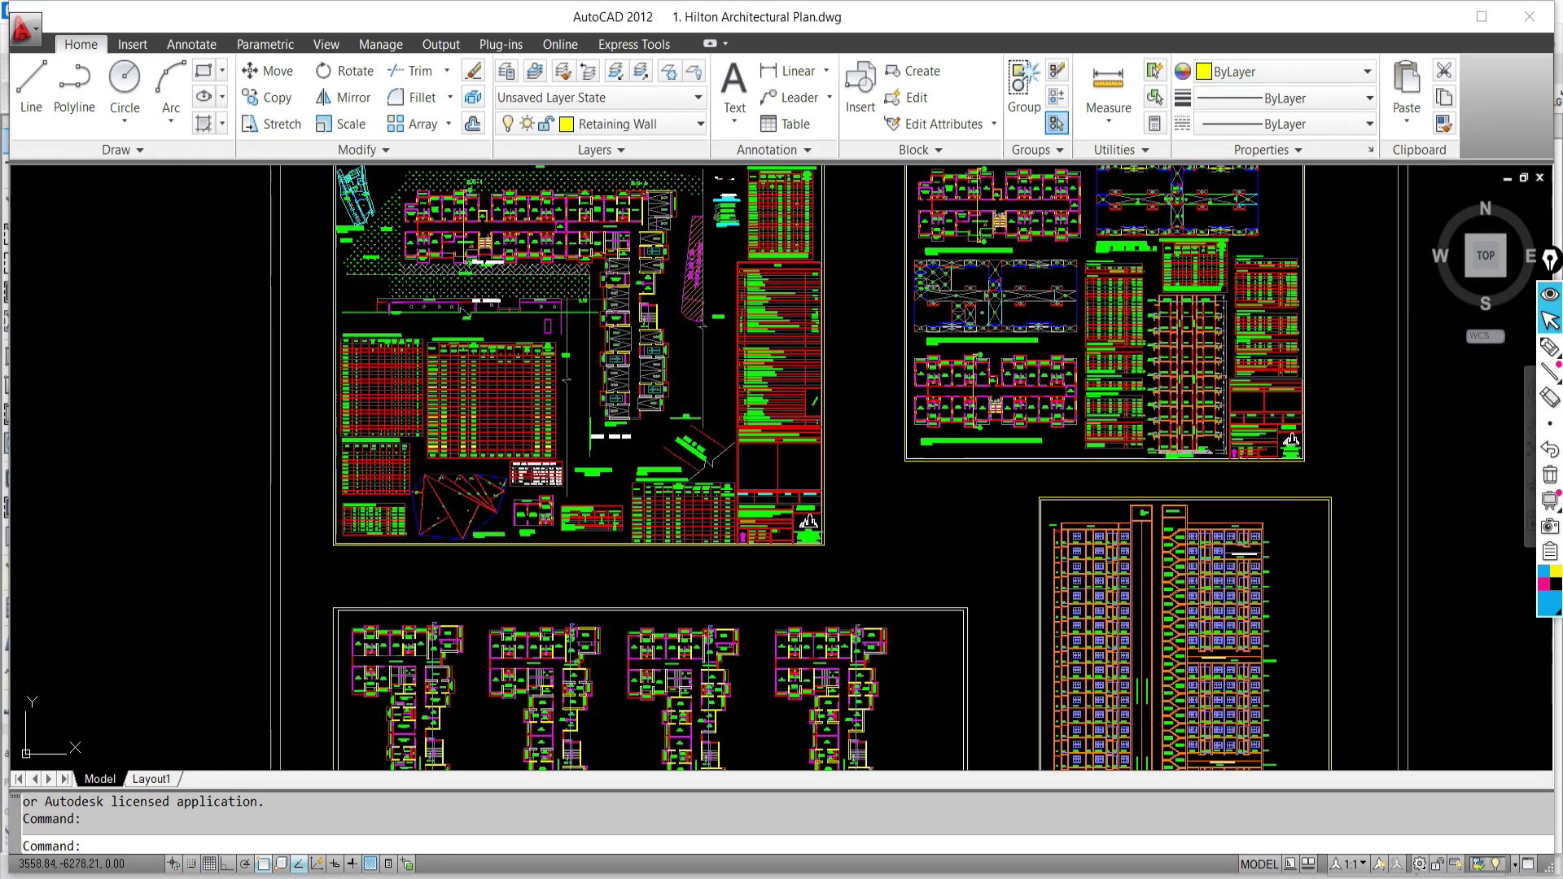
{"action": "scroll", "coordinate": [643, 527], "scroll_direction": "up", "scroll_amount": 2}
{"action": "scroll", "coordinate": [684, 373], "scroll_direction": "up", "scroll_amount": 3}
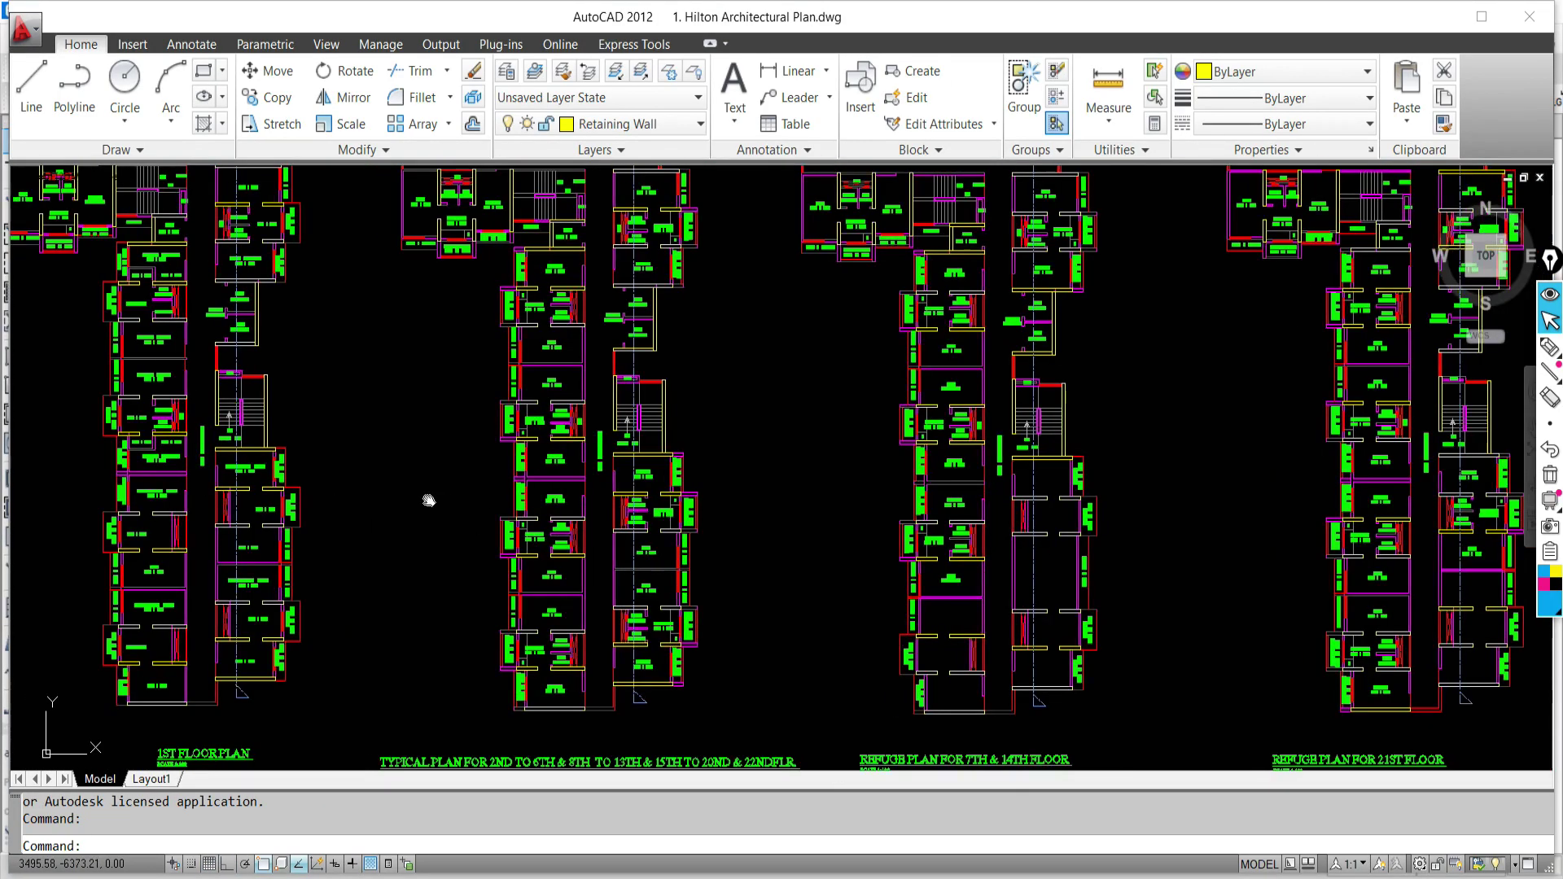
{"action": "scroll", "coordinate": [870, 513], "scroll_direction": "up", "scroll_amount": 2}
{"action": "scroll", "coordinate": [870, 513], "scroll_direction": "down", "scroll_amount": 6}
{"action": "scroll", "coordinate": [835, 314], "scroll_direction": "up", "scroll_amount": 2}
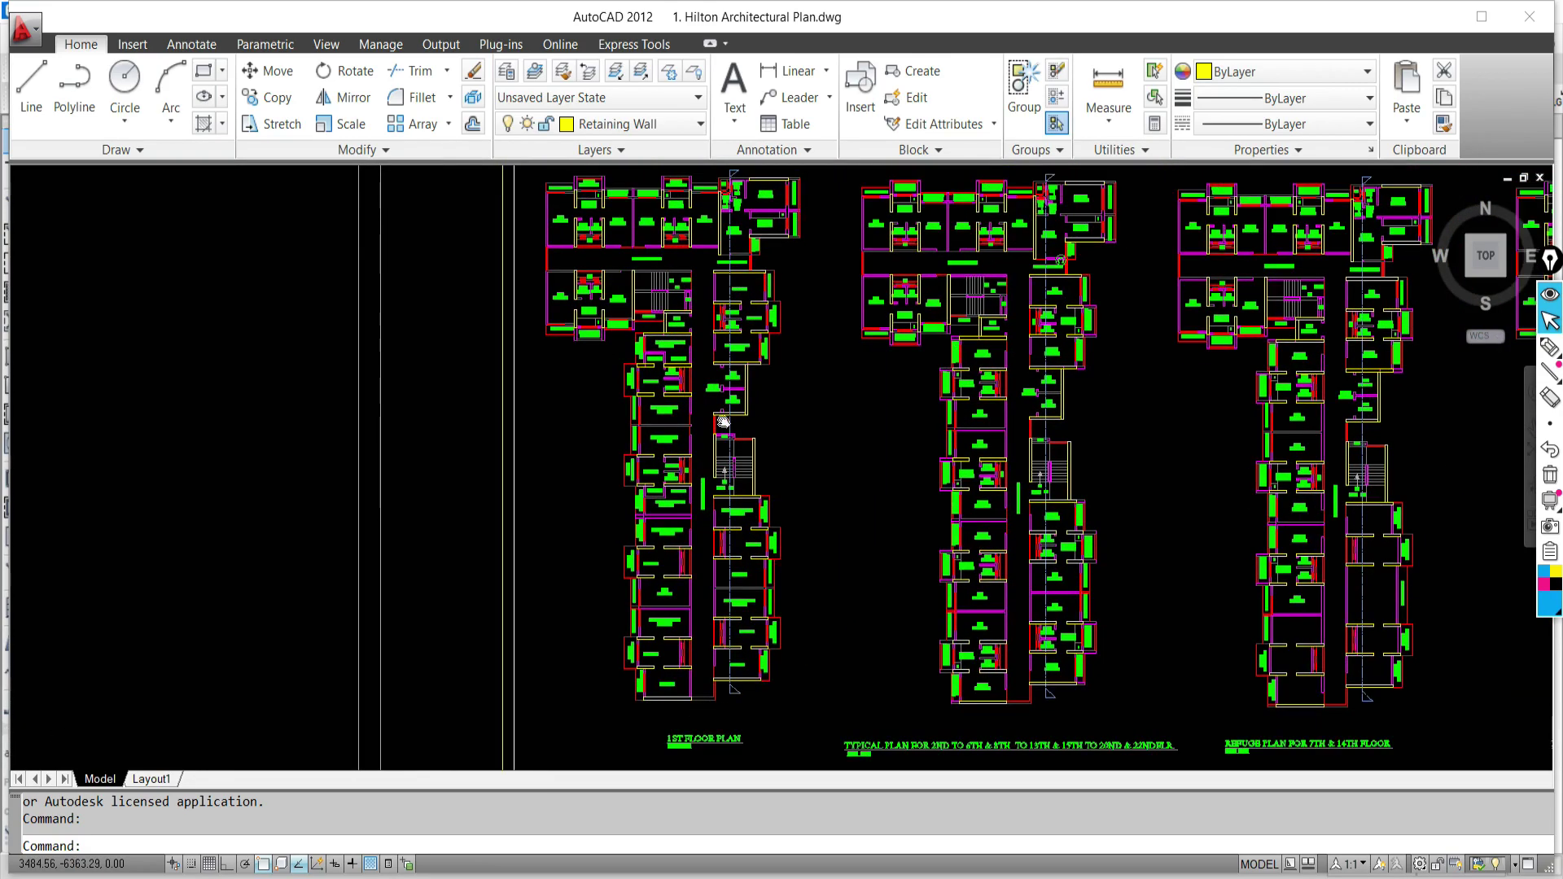
{"action": "scroll", "coordinate": [619, 244], "scroll_direction": "up", "scroll_amount": 1}
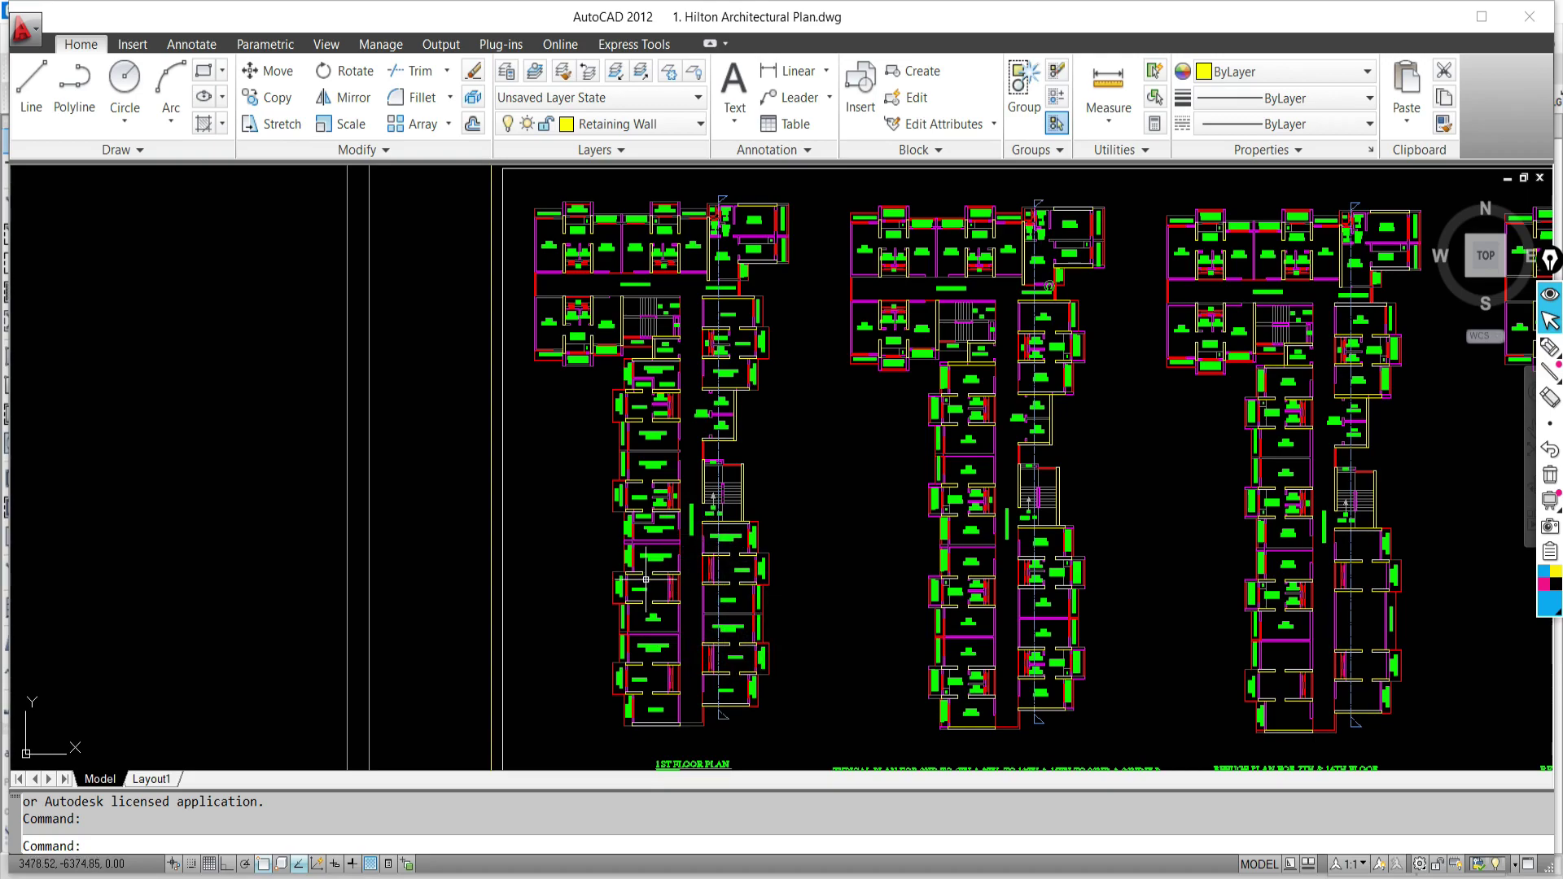
{"action": "scroll", "coordinate": [704, 570], "scroll_direction": "down", "scroll_amount": 5}
{"action": "mouse_move", "coordinate": [703, 570]}
{"action": "middle_mouse_down"}
{"action": "mouse_move", "coordinate": [606, 452]}
{"action": "mouse_move", "coordinate": [613, 527]}
{"action": "middle_mouse_up"}
{"action": "scroll", "coordinate": [607, 439], "scroll_direction": "up", "scroll_amount": 3}
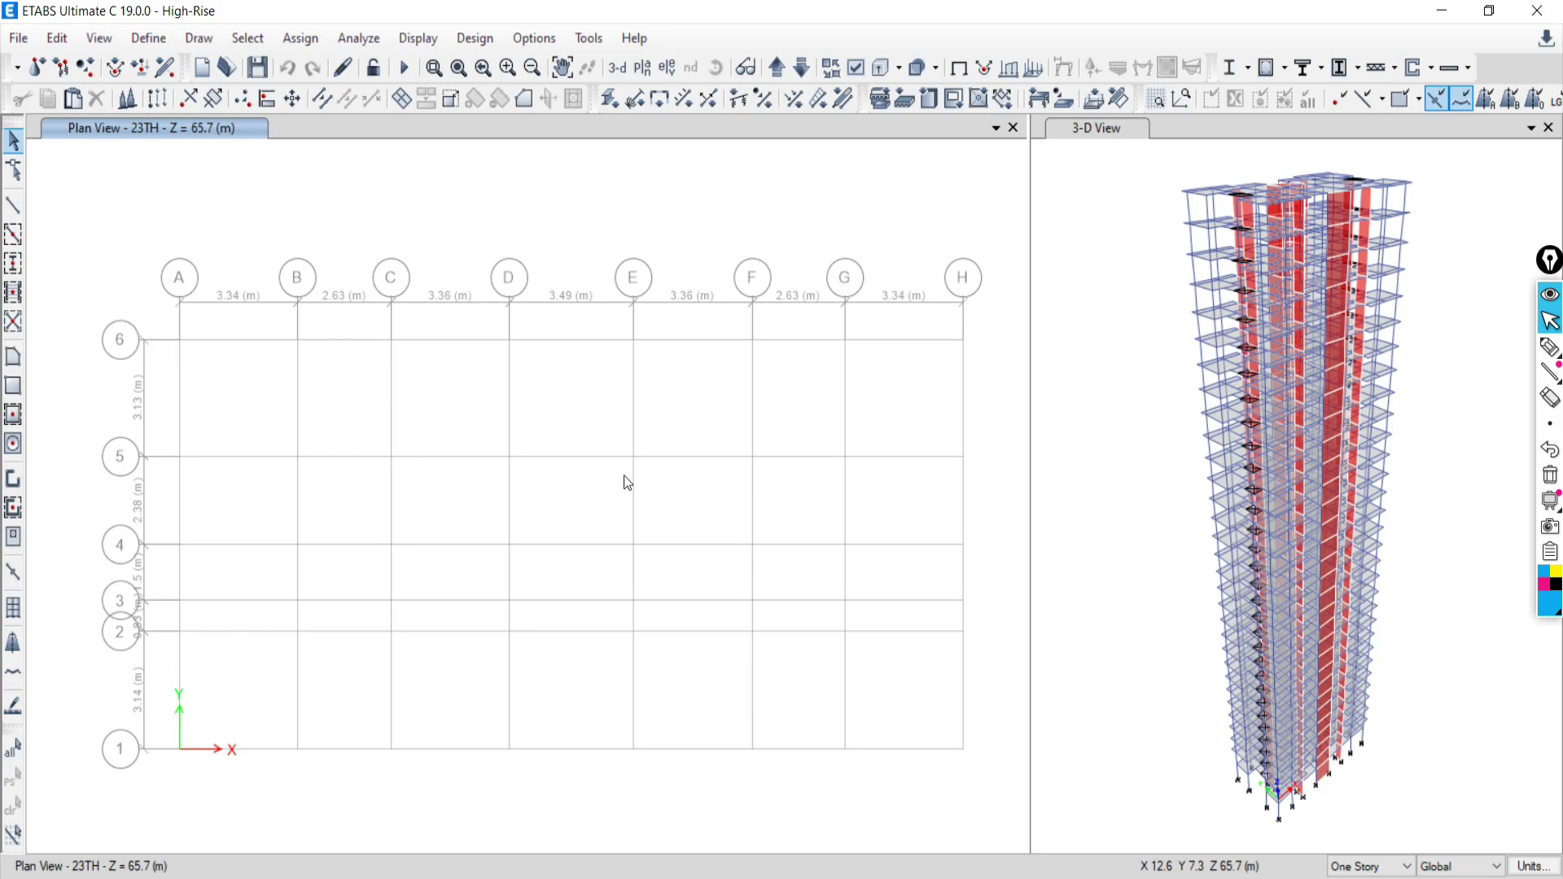
- Turn column display back on for the 23TH storey plan
{"action": "left_click", "coordinate": [857, 70]}
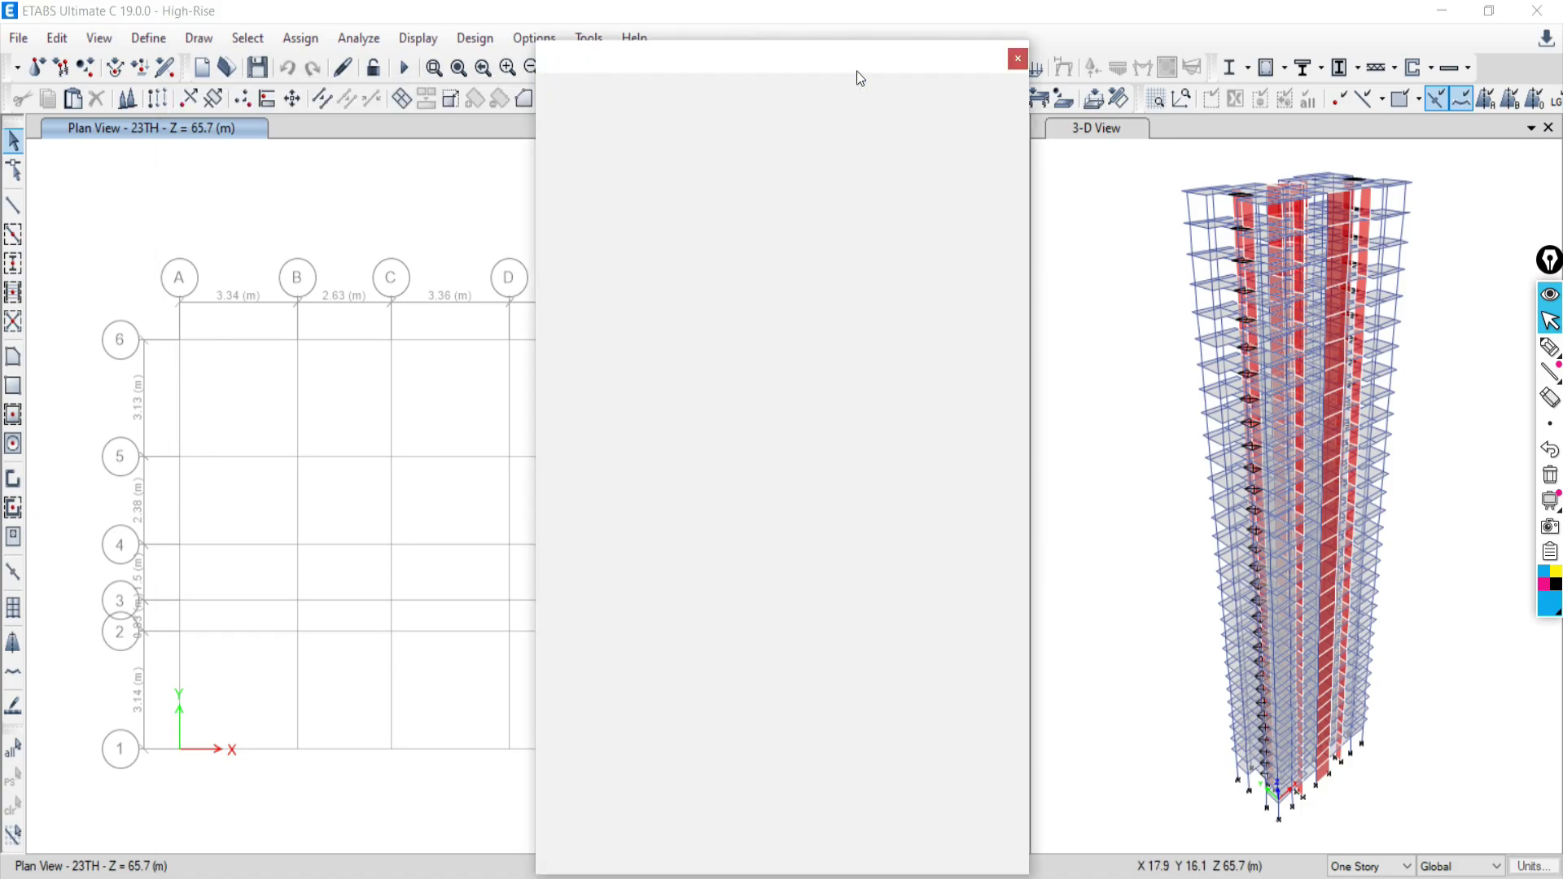
{"action": "left_click", "coordinate": [627, 294]}
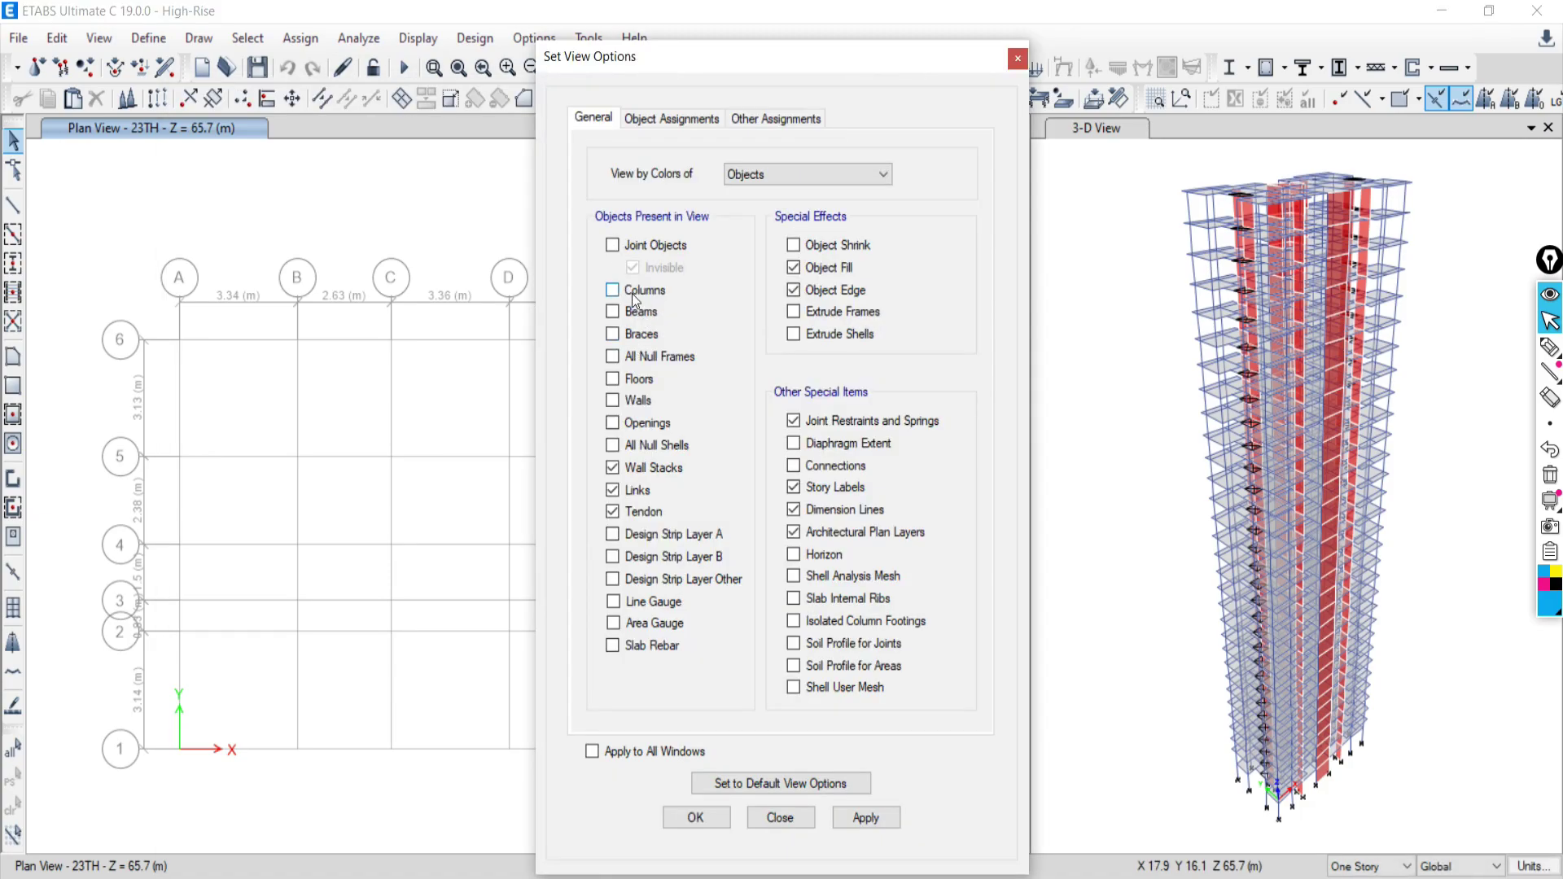
{"action": "left_click", "coordinate": [847, 818]}
{"action": "left_click", "coordinate": [794, 819]}
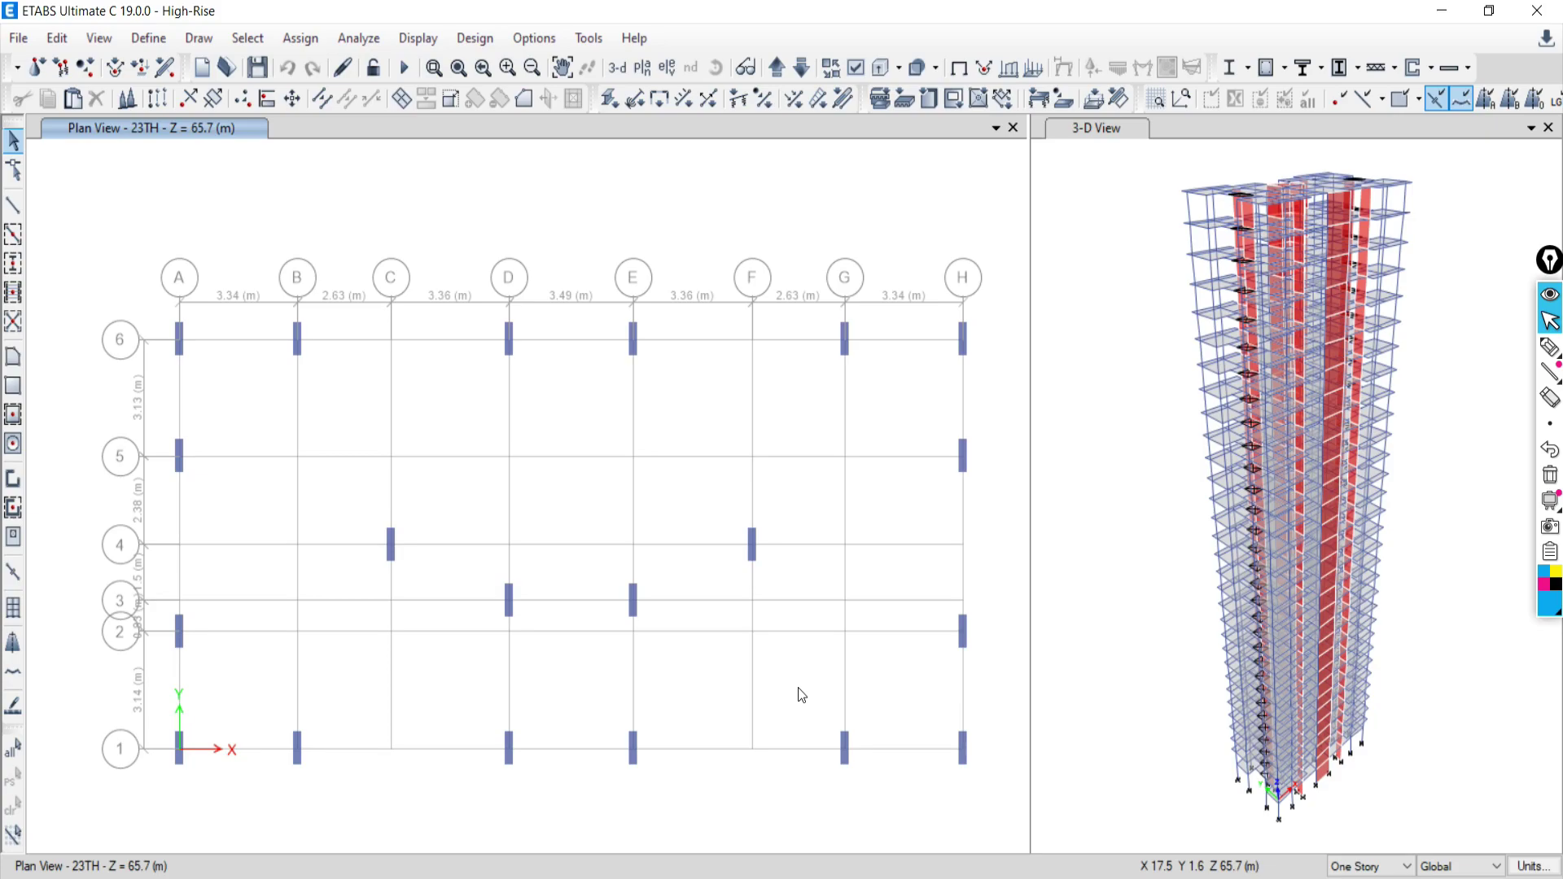
- Show beams and floor slabs on the plan and move the view options window aside
{"action": "left_click", "coordinate": [856, 67]}
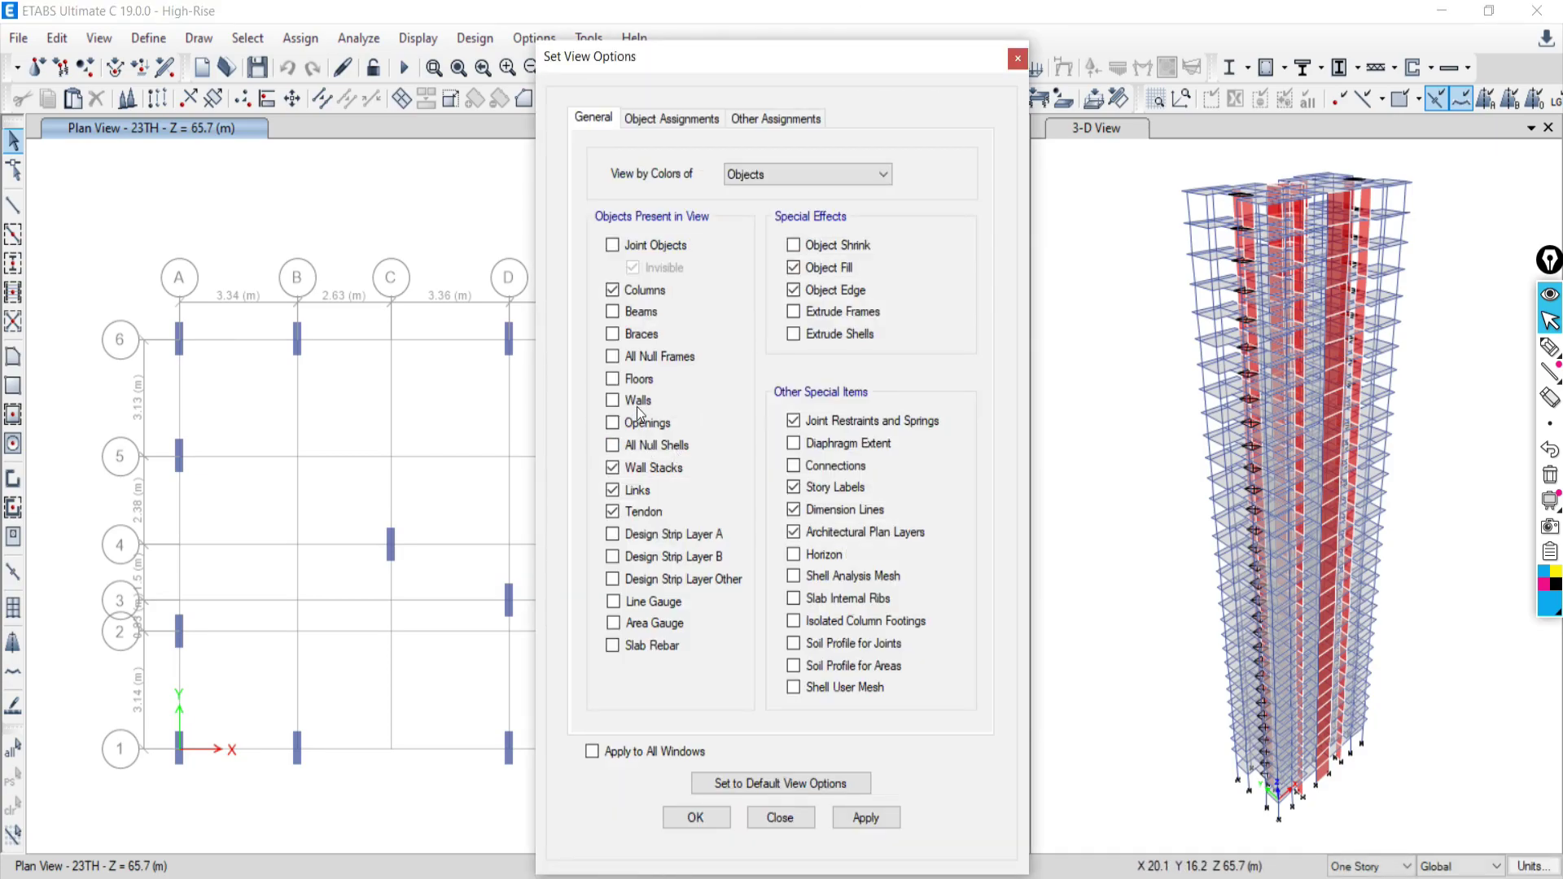
{"action": "left_click", "coordinate": [868, 816]}
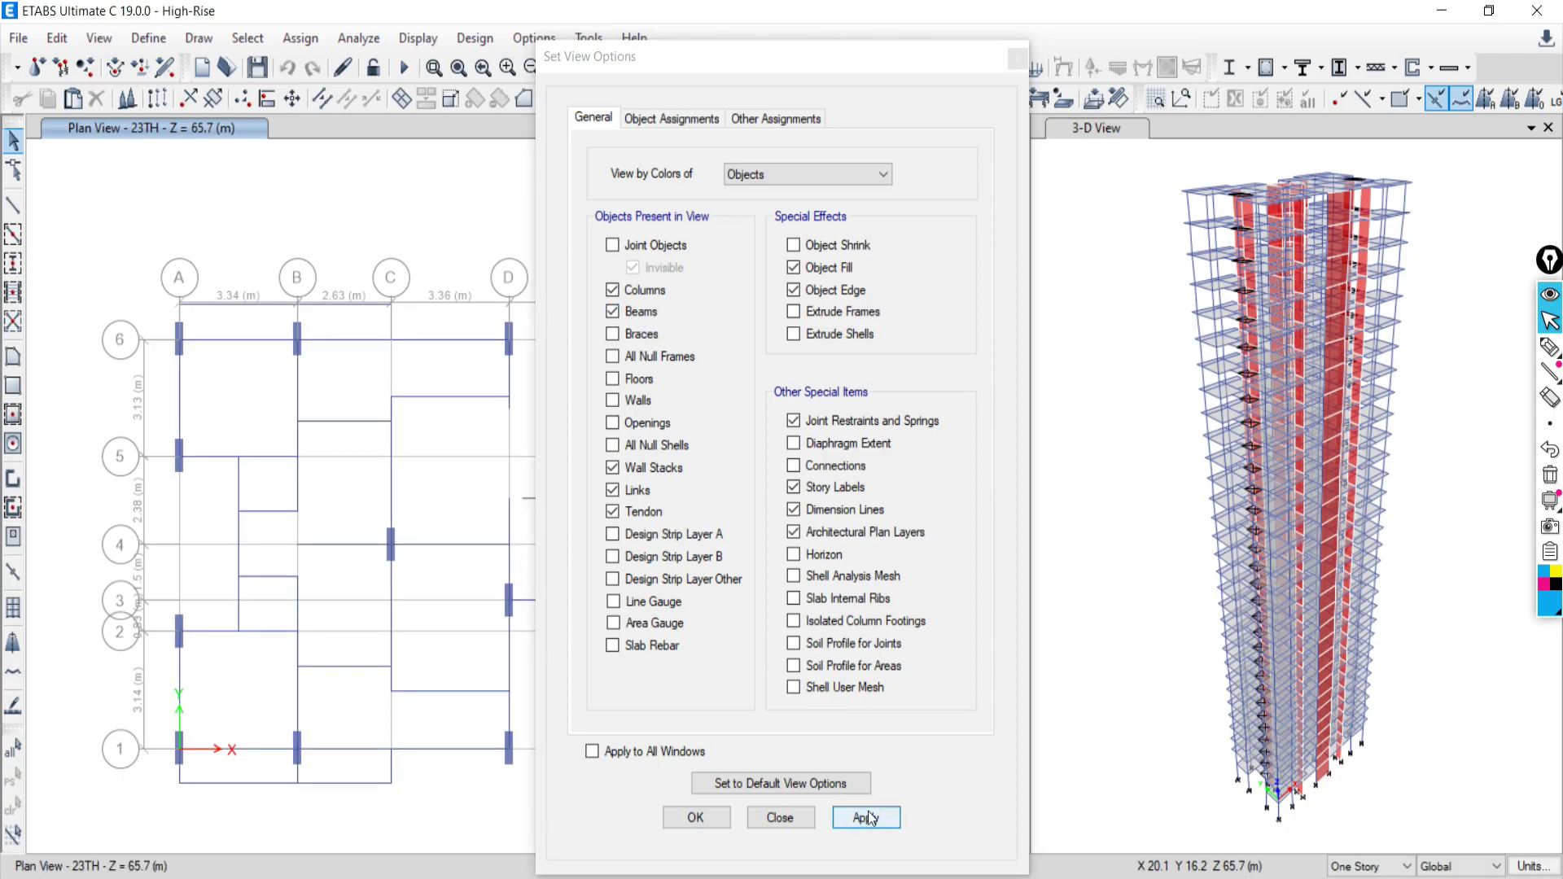
{"action": "left_click_drag", "start_coordinate": [679, 74], "coordinate": [1343, 145]}
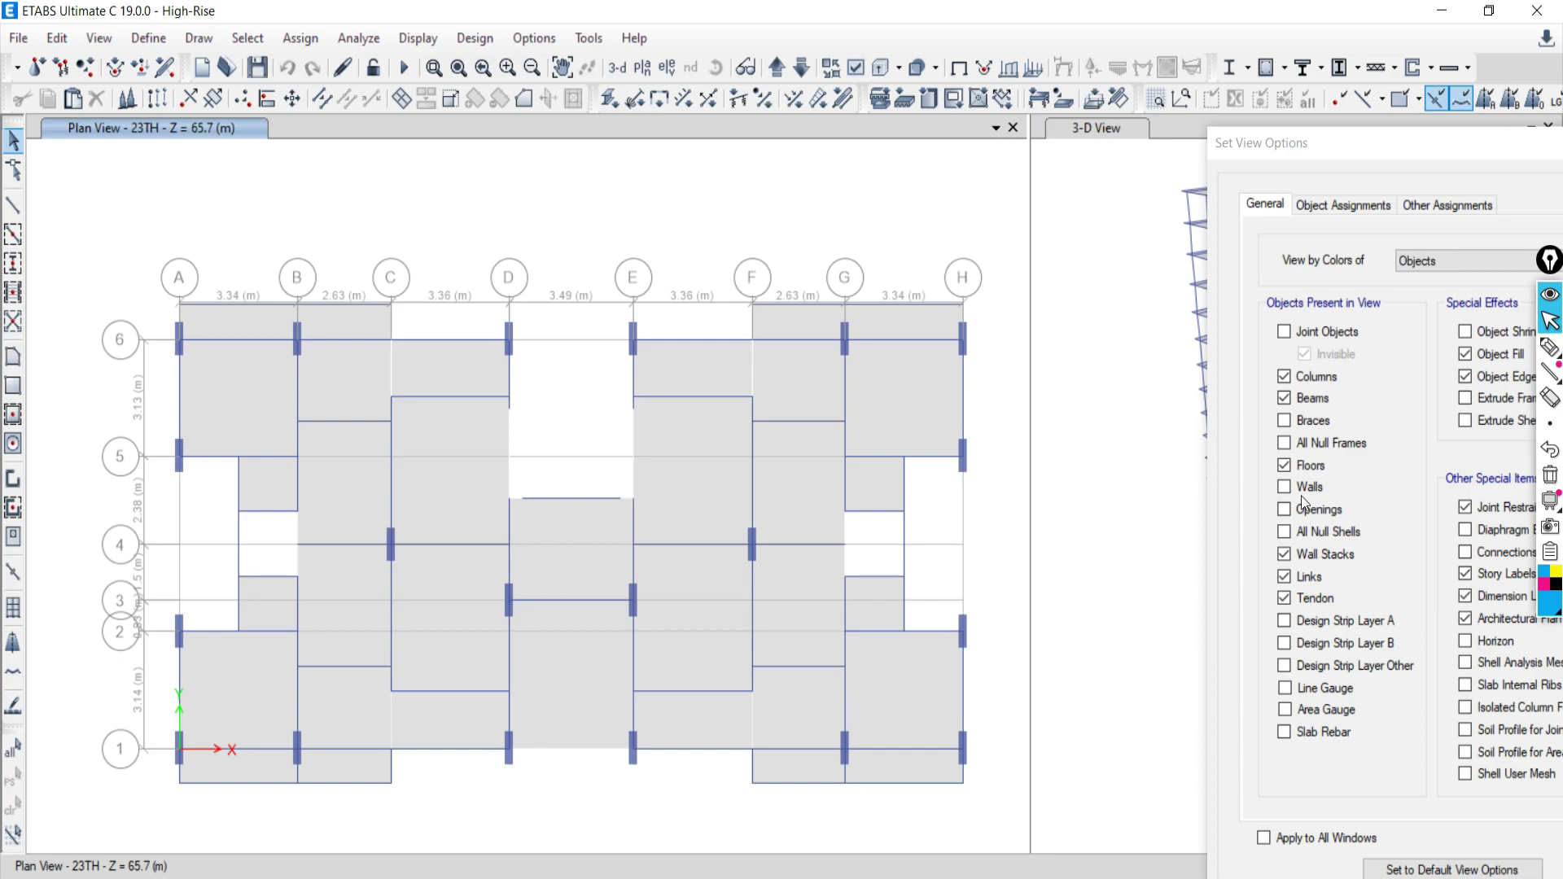
- Display the red walls on the 23TH plan, then bring up the design-steps PDF
{"action": "left_click", "coordinate": [1285, 487]}
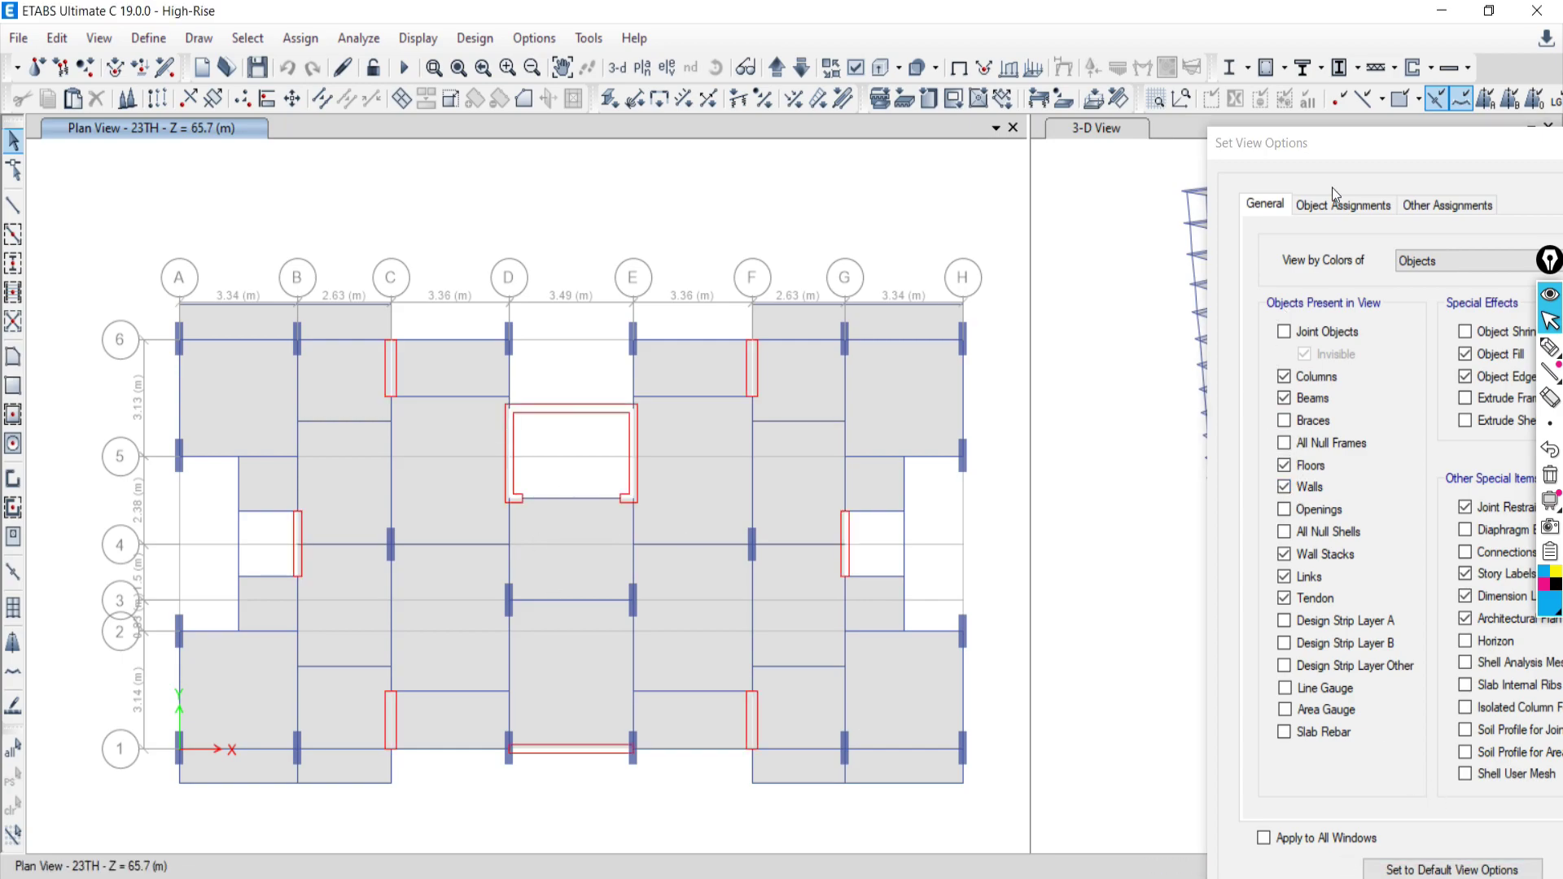
{"action": "left_click_drag", "start_coordinate": [1346, 159], "coordinate": [928, 62]}
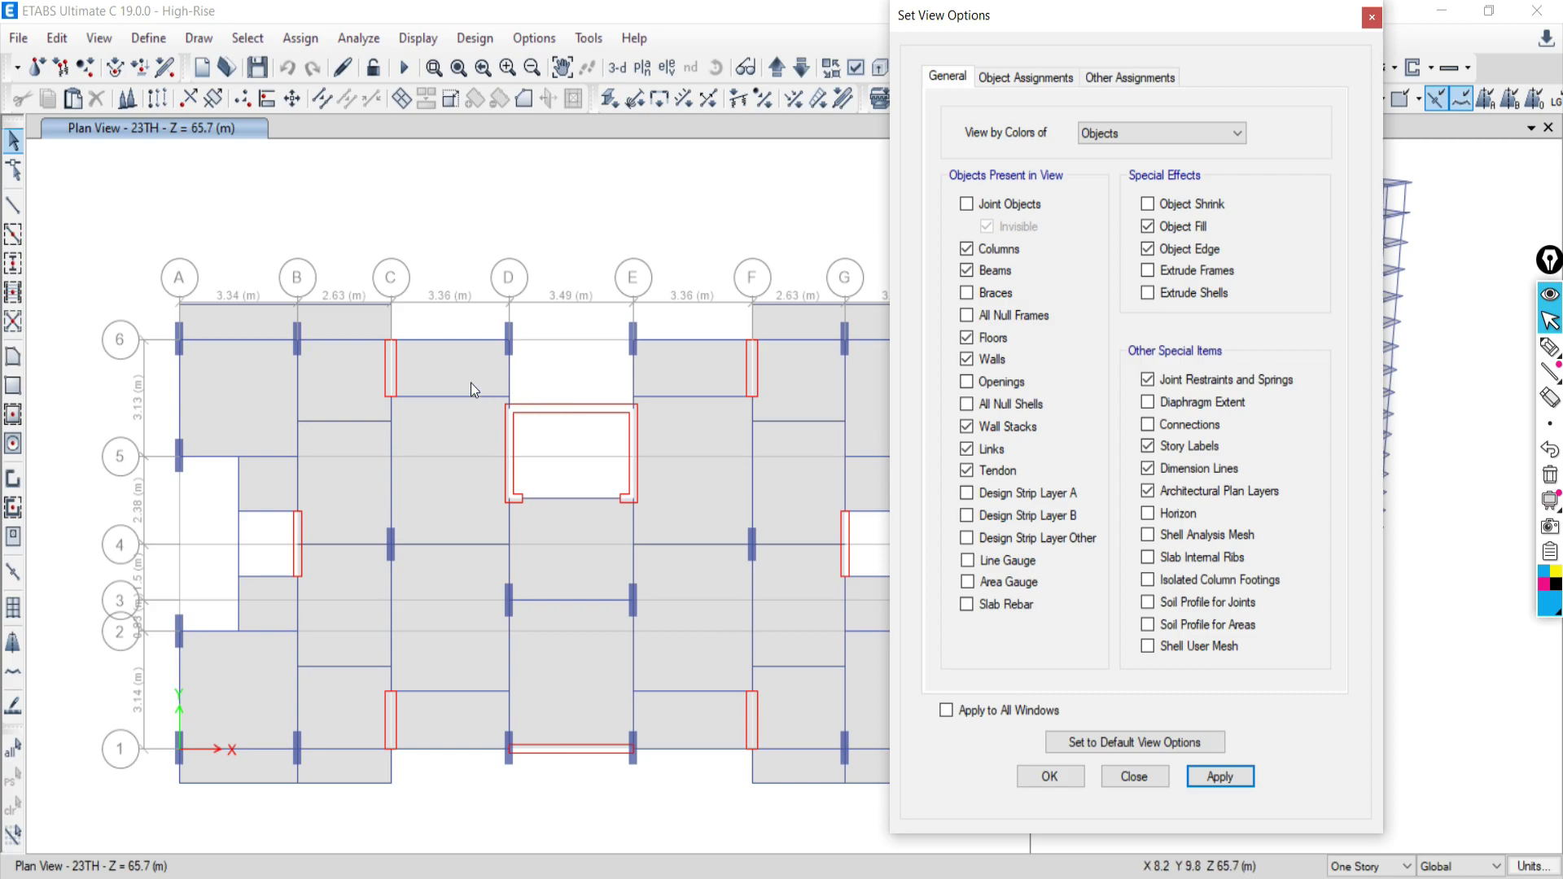
{"action": "left_click", "coordinate": [1120, 783]}
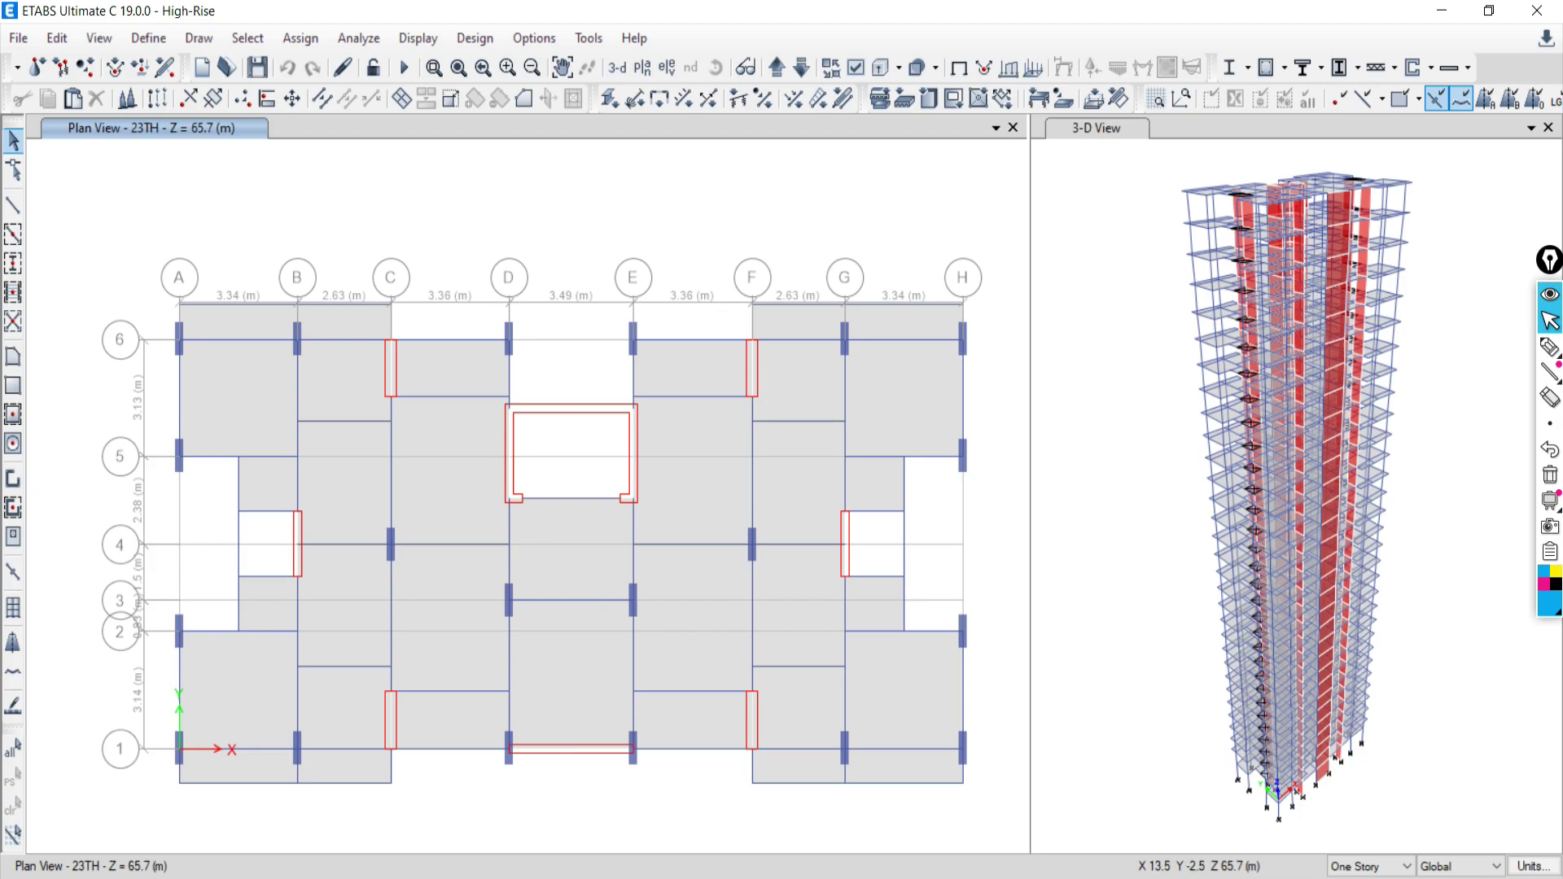
{"action": "key", "text": "alt+Tab"}
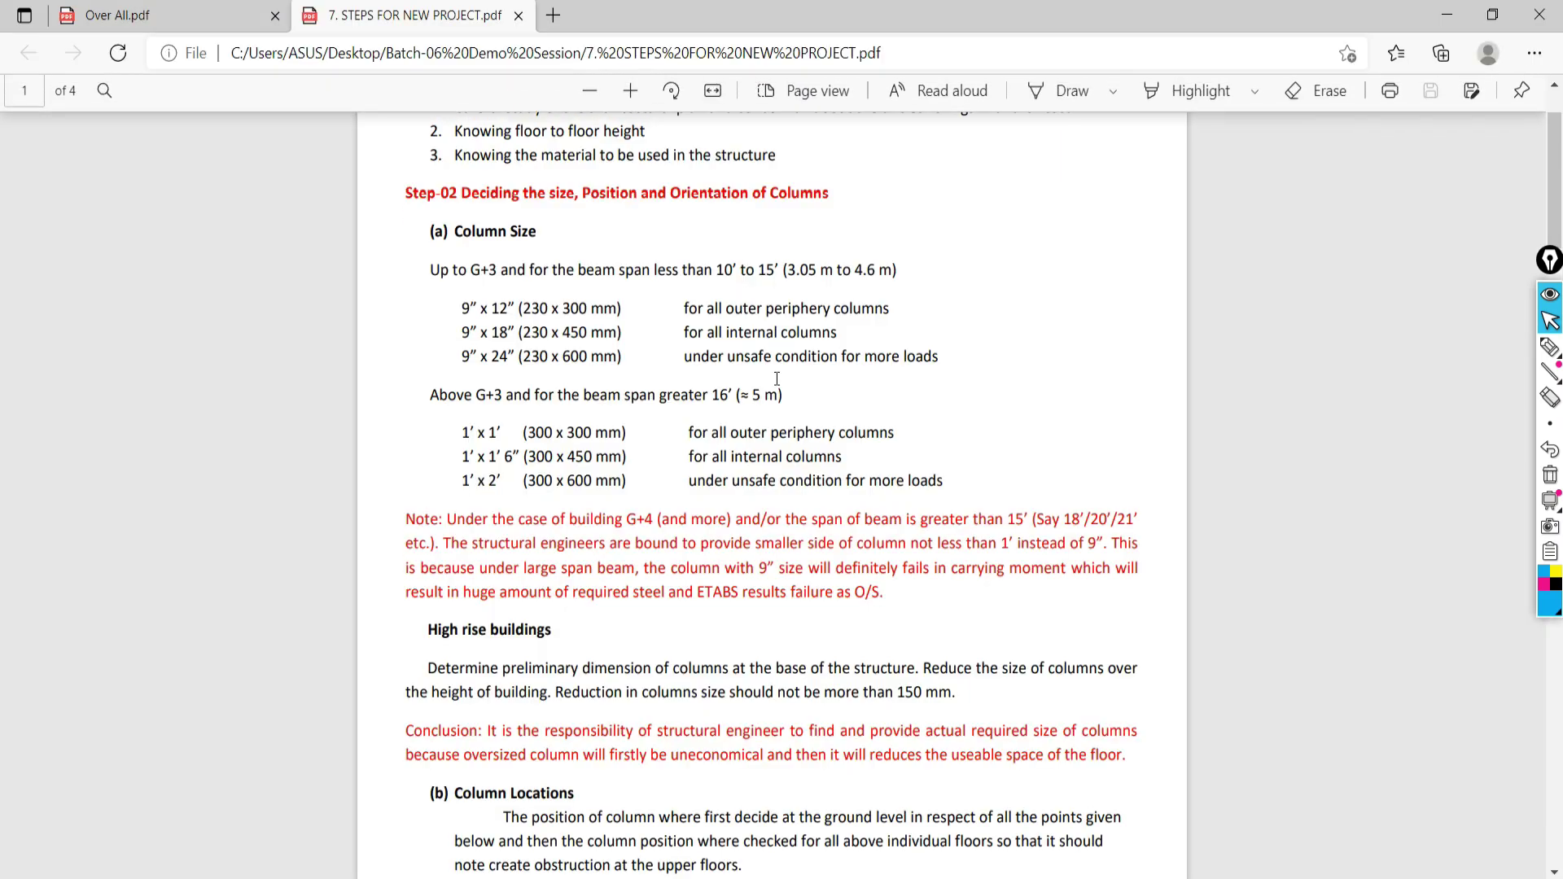
- Scroll through the design-steps PDF and enlarge the page for reading
{"action": "scroll", "coordinate": [731, 455], "scroll_direction": "down", "scroll_amount": 10}
{"action": "scroll", "coordinate": [731, 455], "scroll_direction": "down", "scroll_amount": 5}
{"action": "scroll", "coordinate": [732, 456], "scroll_direction": "down", "scroll_amount": 6}
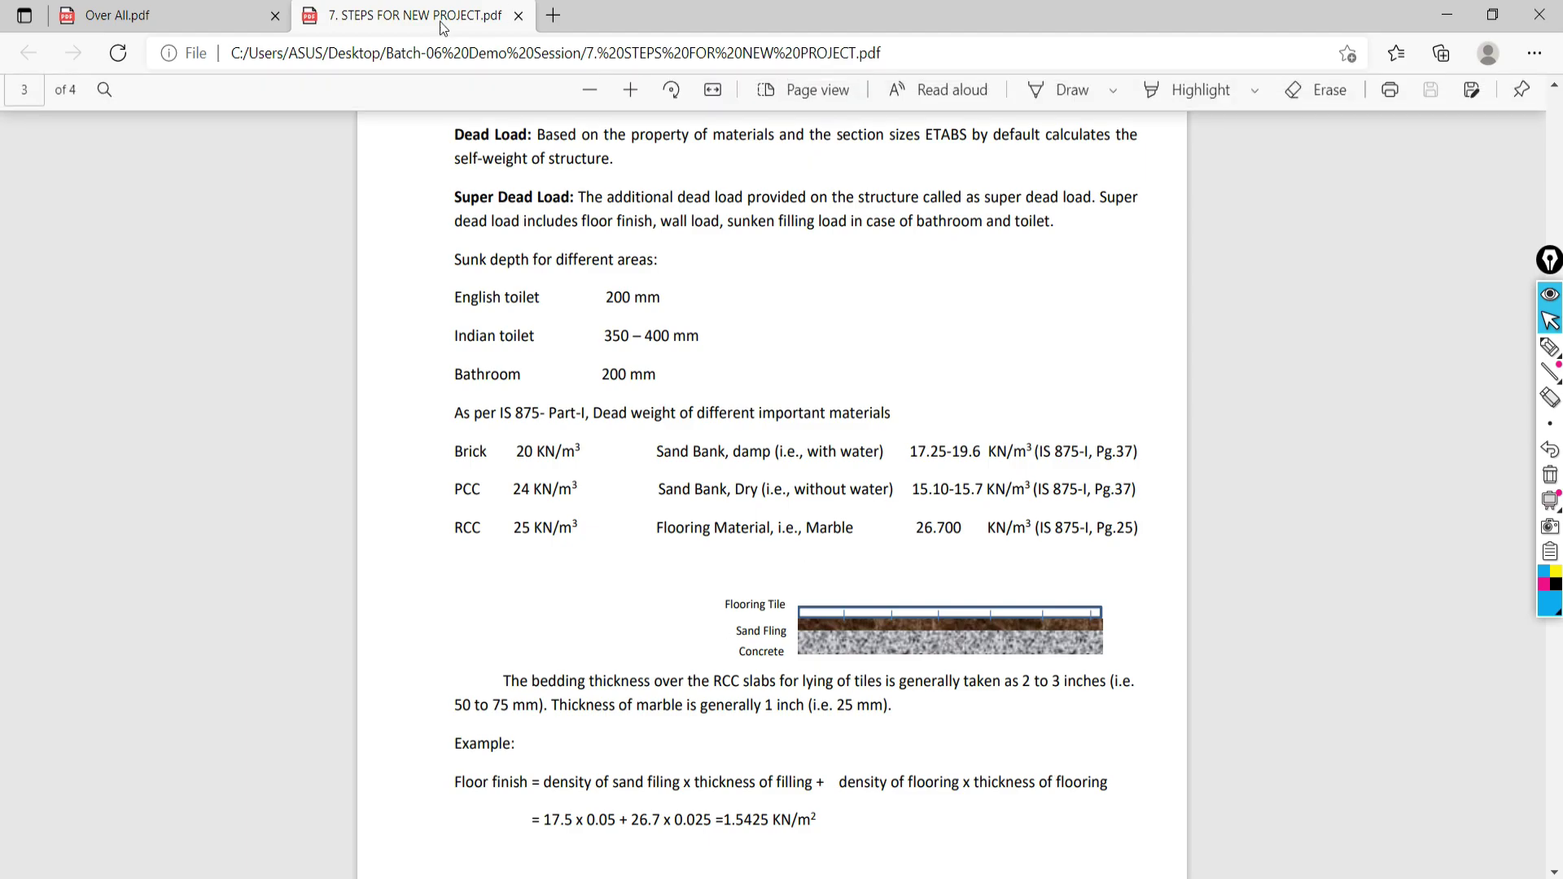
{"action": "left_click", "coordinate": [633, 109]}
{"action": "left_click", "coordinate": [633, 109]}
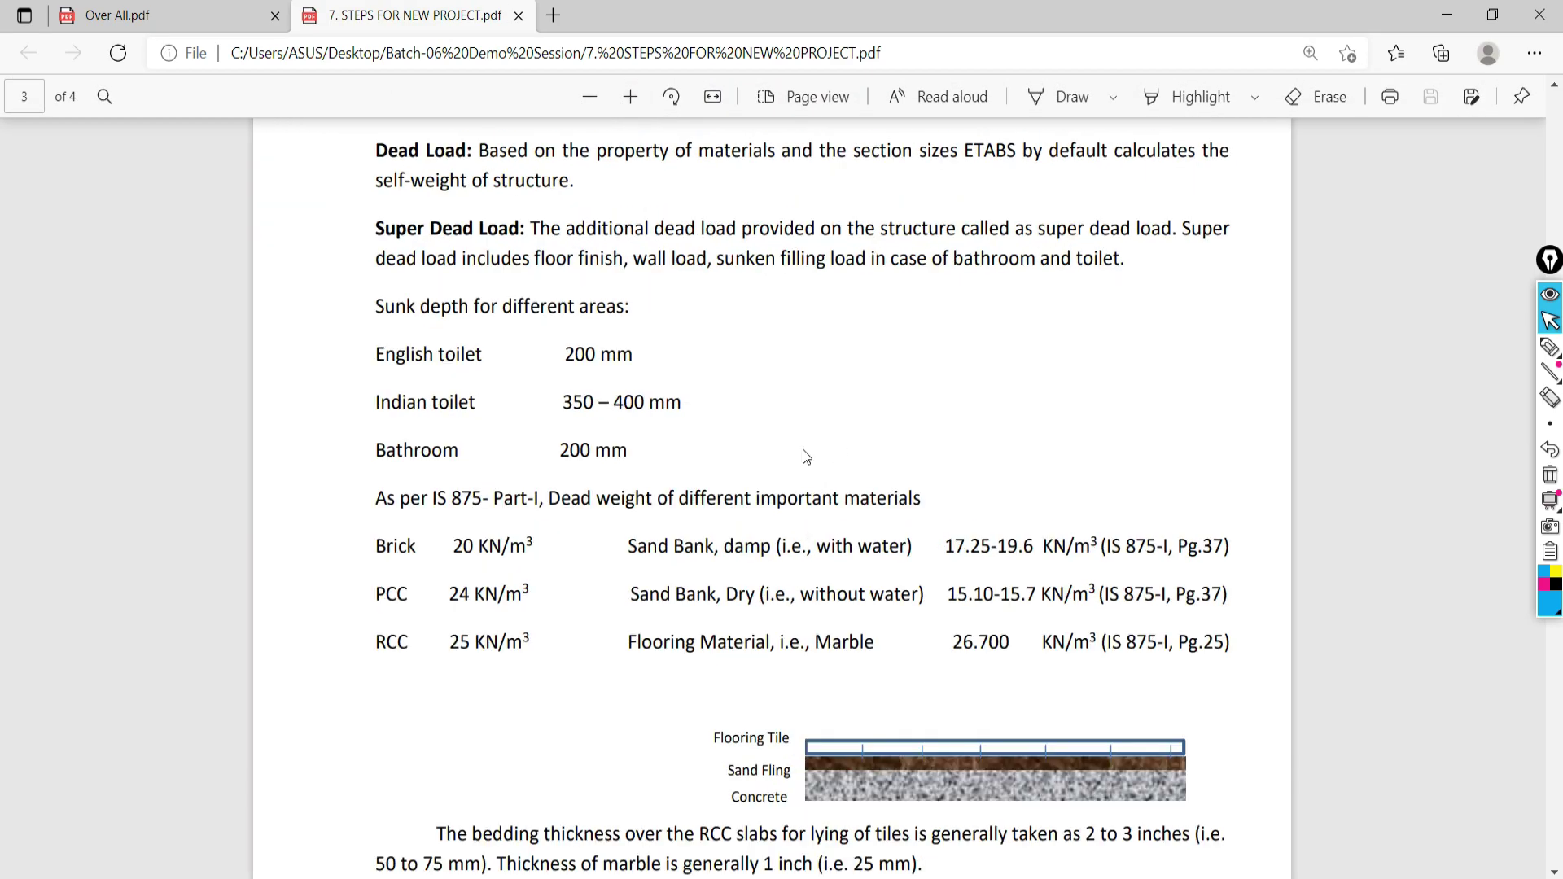
- Find the floor finish example (1.5425 KN/m²), then return to the ETABS model
{"action": "scroll", "coordinate": [723, 651], "scroll_direction": "down", "scroll_amount": 1}
{"action": "scroll", "coordinate": [723, 652], "scroll_direction": "down", "scroll_amount": 2}
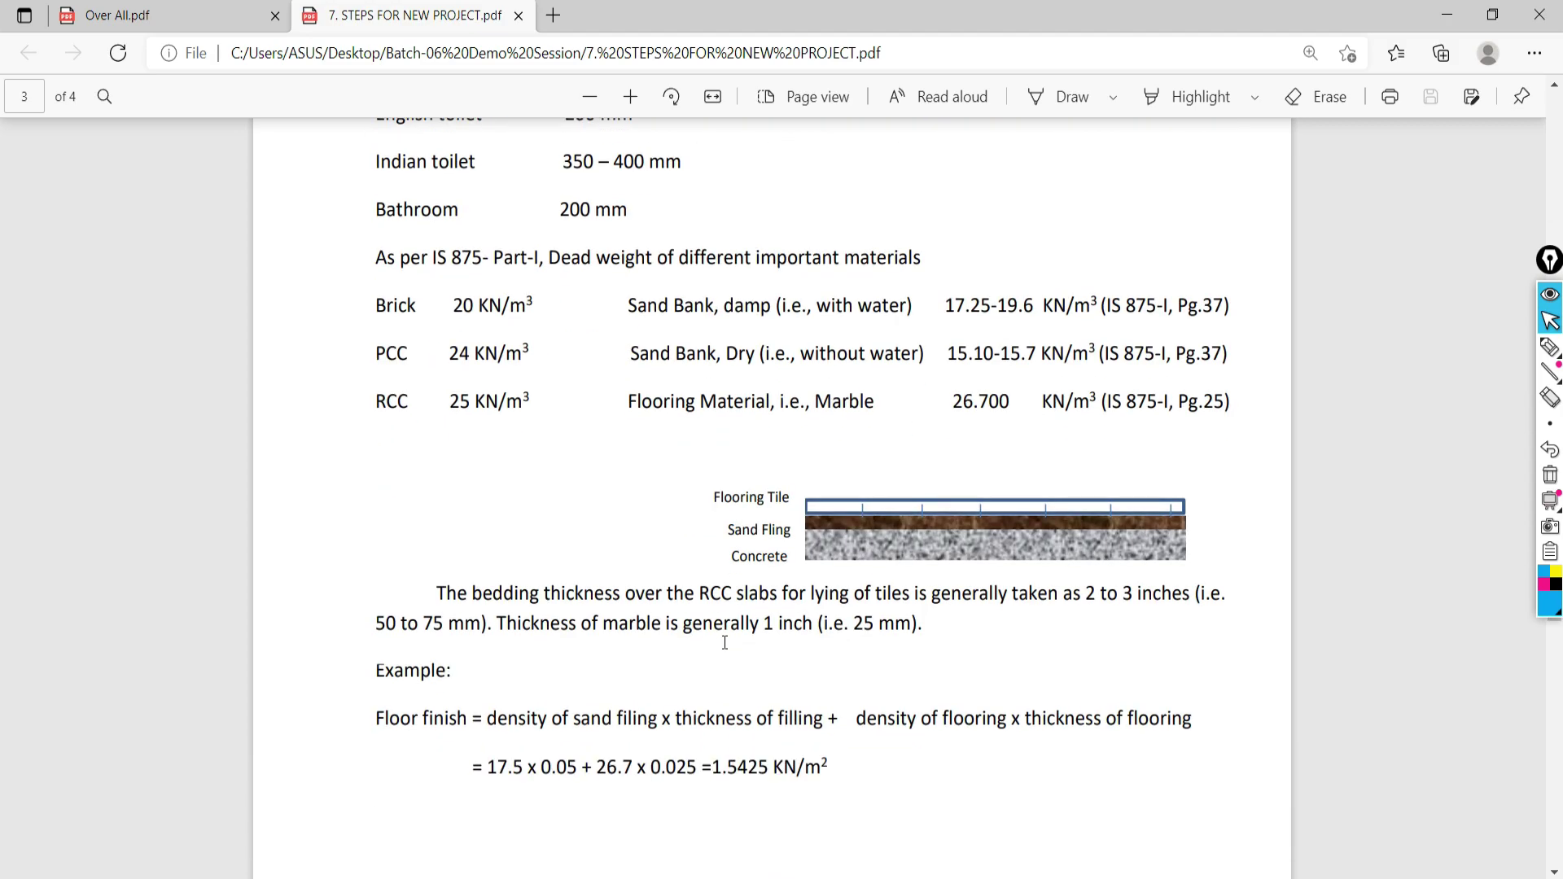
{"action": "scroll", "coordinate": [721, 647], "scroll_direction": "down", "scroll_amount": 3}
{"action": "scroll", "coordinate": [721, 646], "scroll_direction": "down", "scroll_amount": 3}
{"action": "scroll", "coordinate": [722, 647], "scroll_direction": "up", "scroll_amount": 2}
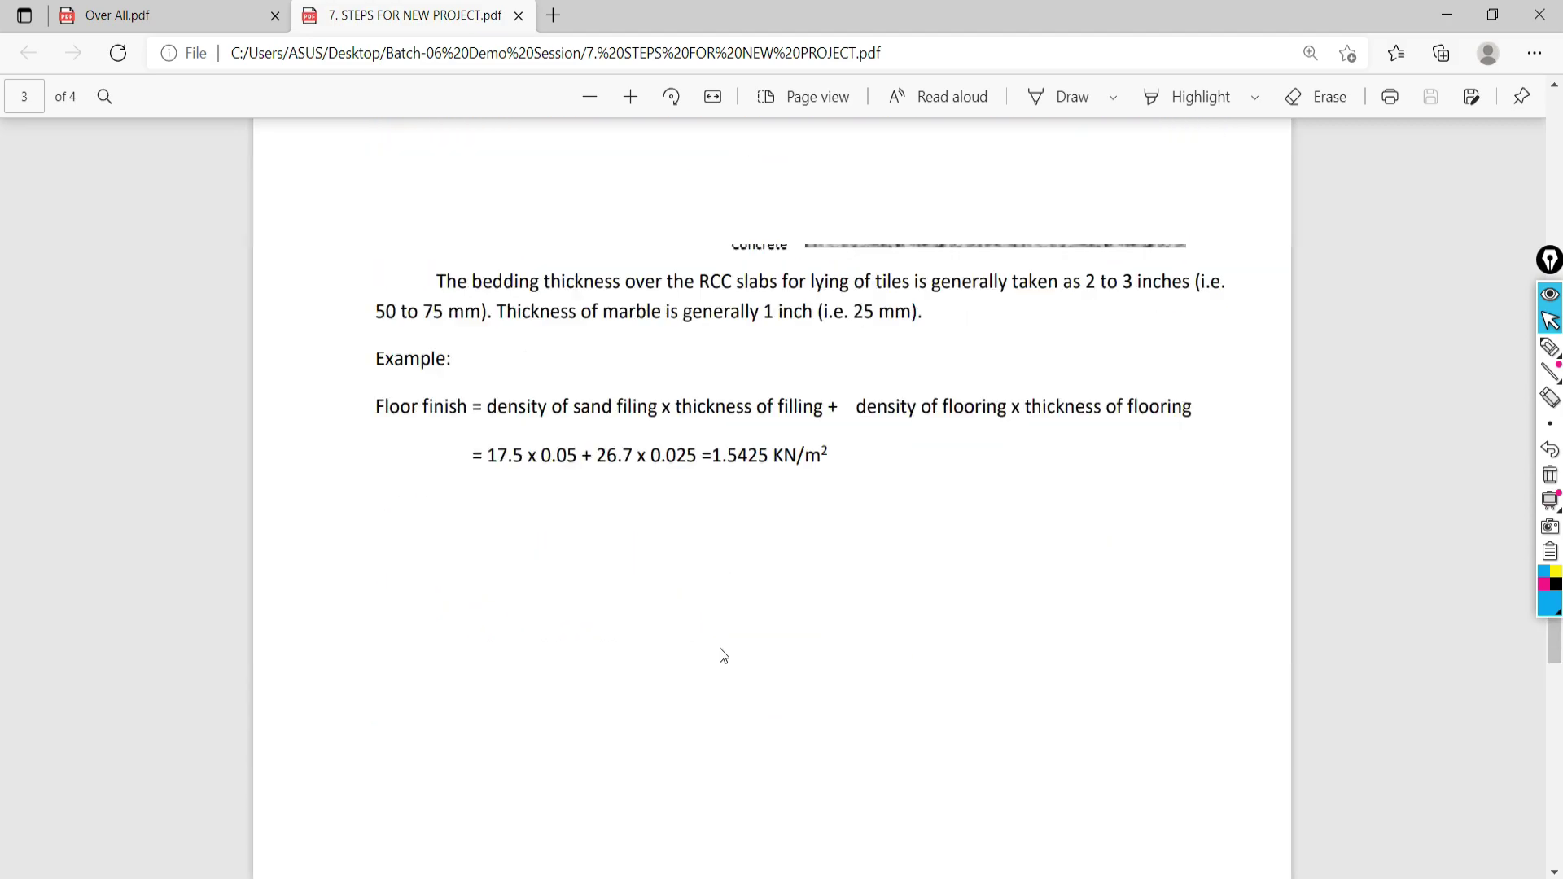
{"action": "scroll", "coordinate": [722, 646], "scroll_direction": "up", "scroll_amount": 4}
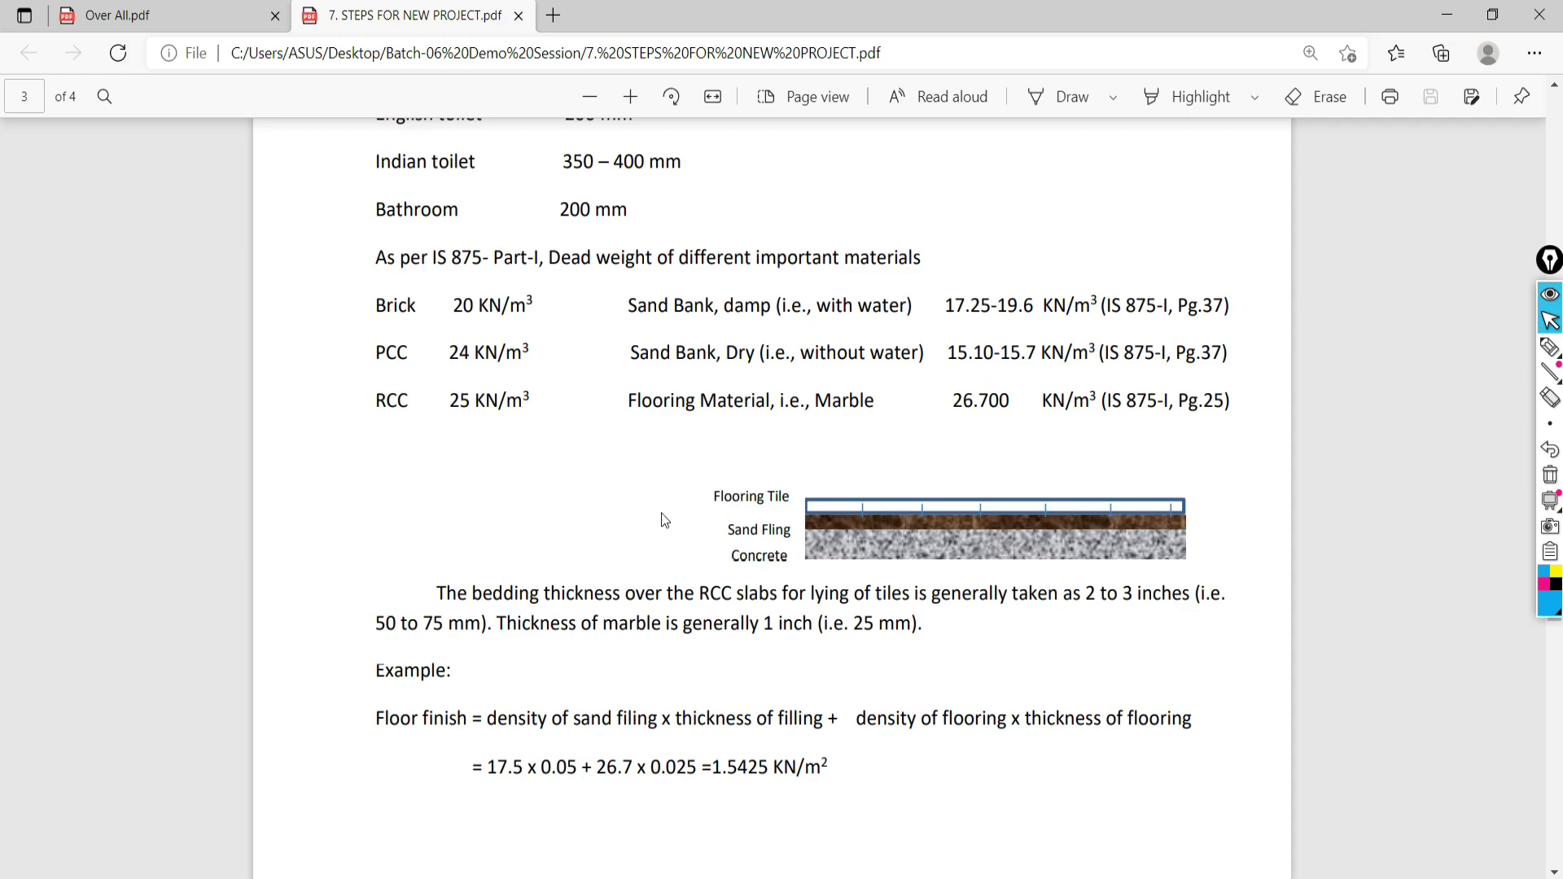
{"action": "key", "text": "alt+Tab"}
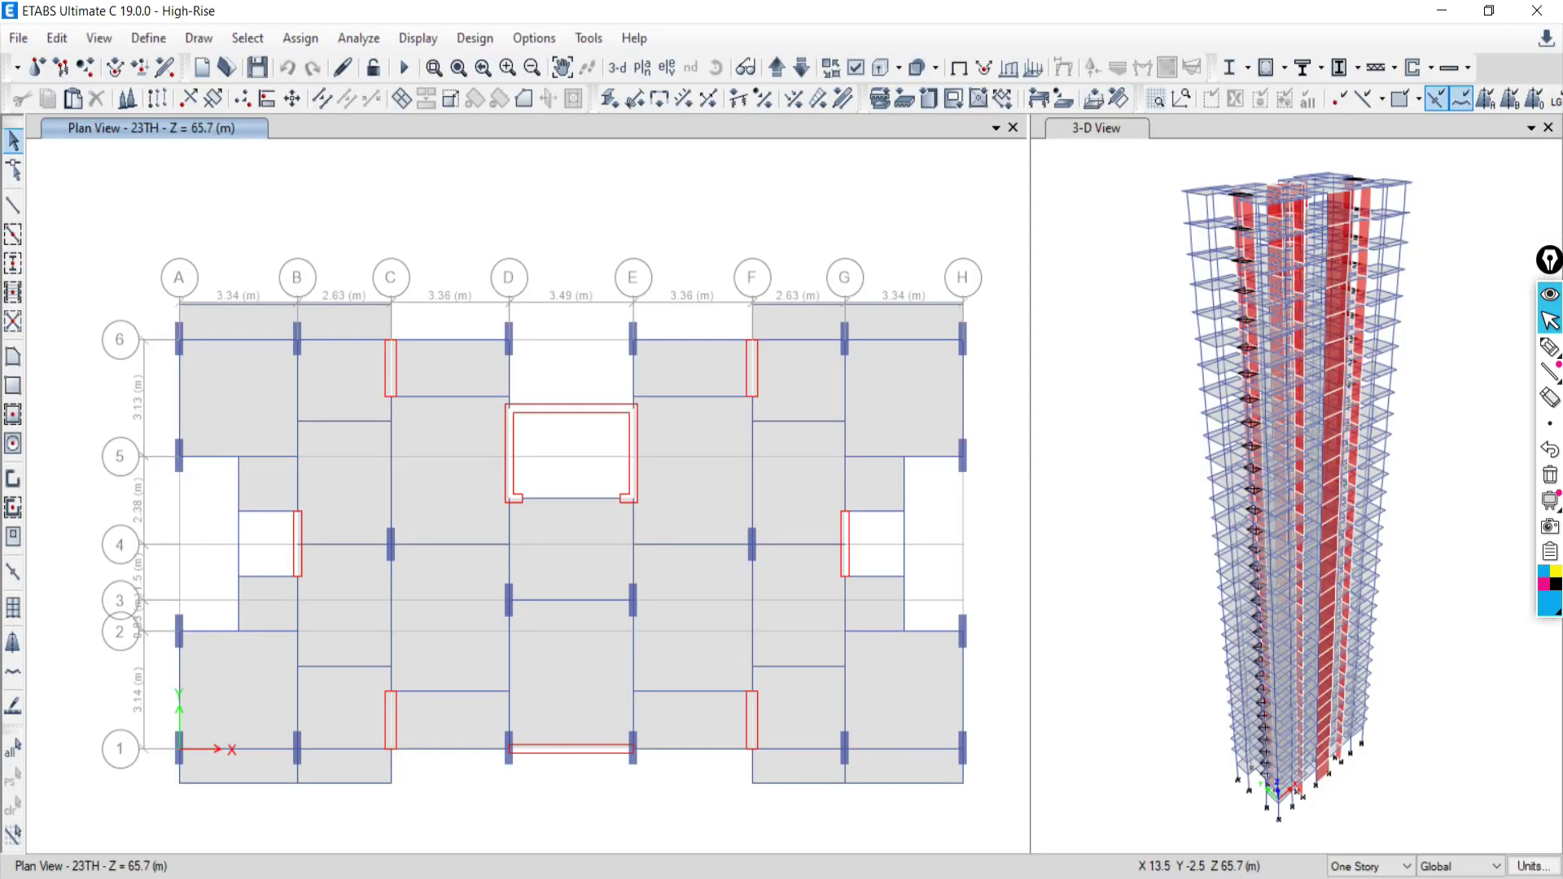
- Put the tower in a 3-D view and display its Live frame loads
{"action": "left_click", "coordinate": [618, 70]}
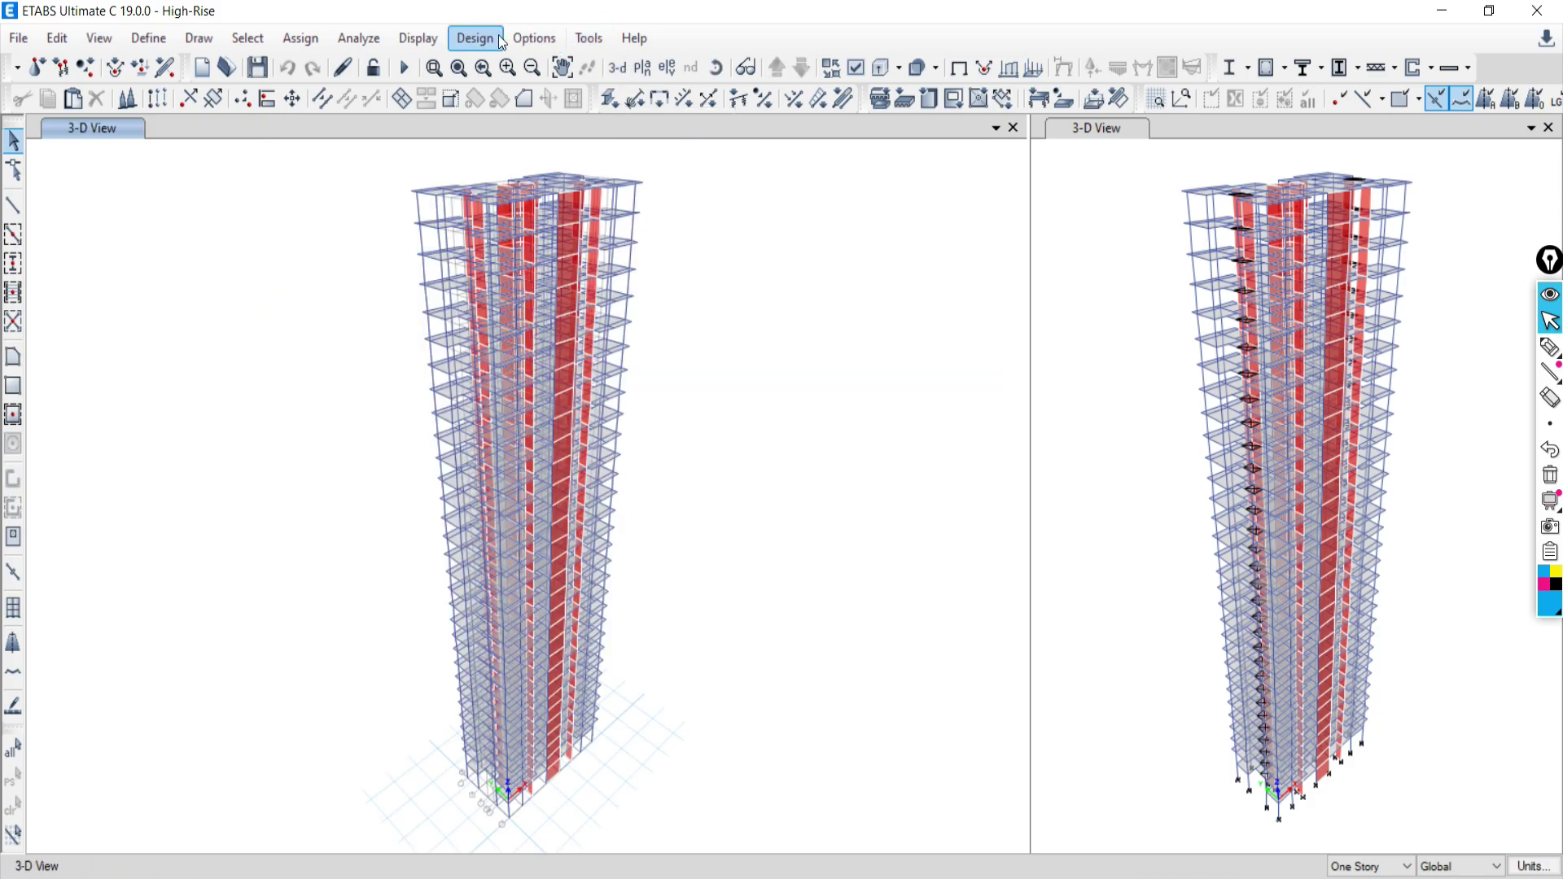
{"action": "left_click", "coordinate": [401, 41]}
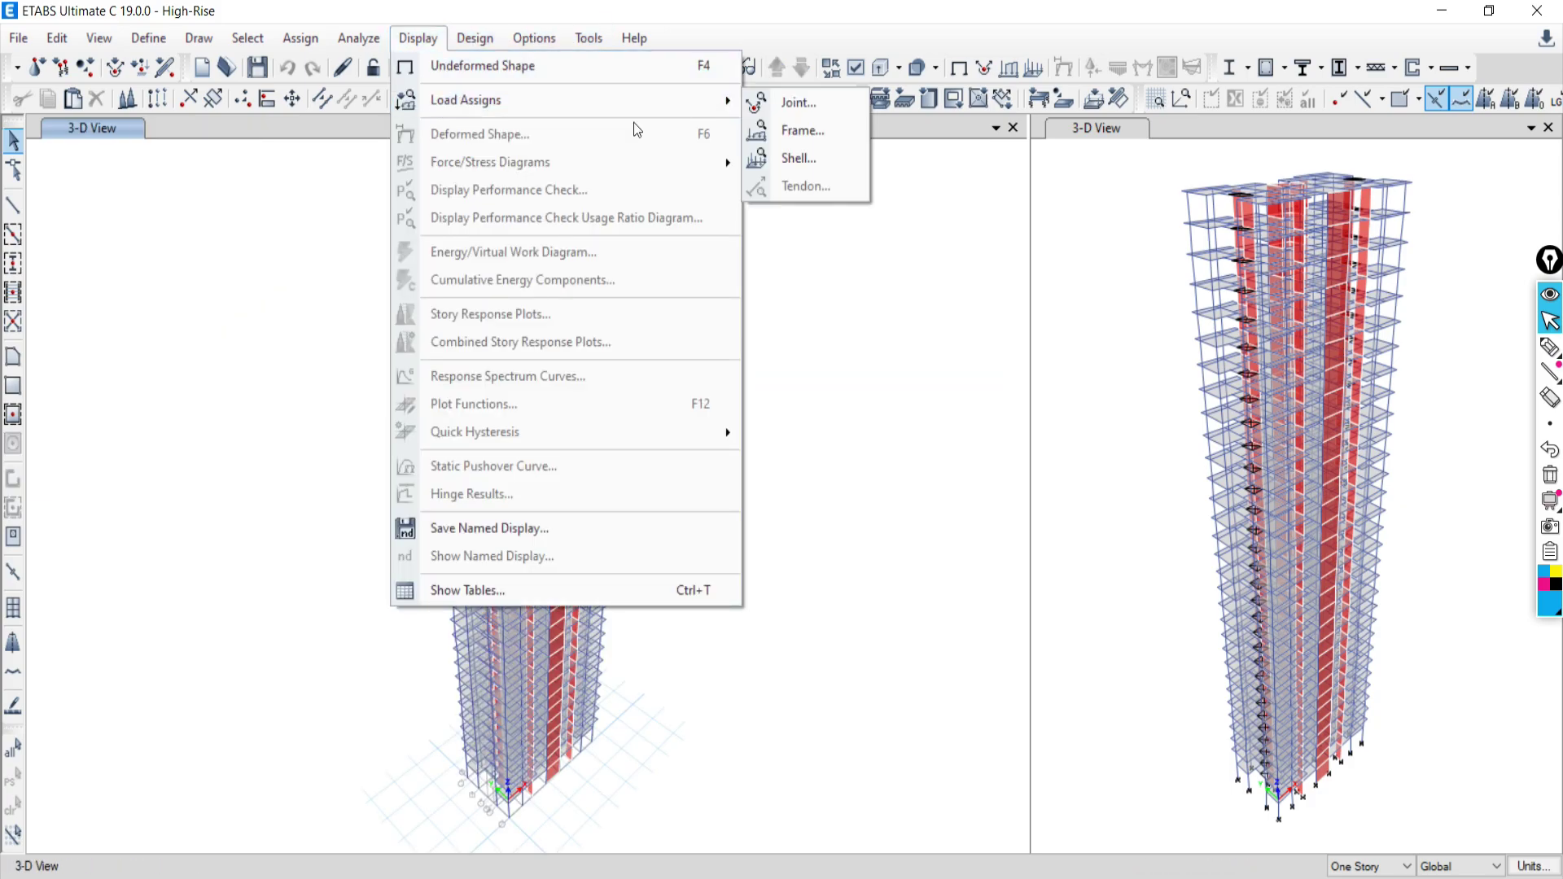
{"action": "left_click", "coordinate": [814, 131]}
{"action": "left_click", "coordinate": [789, 335]}
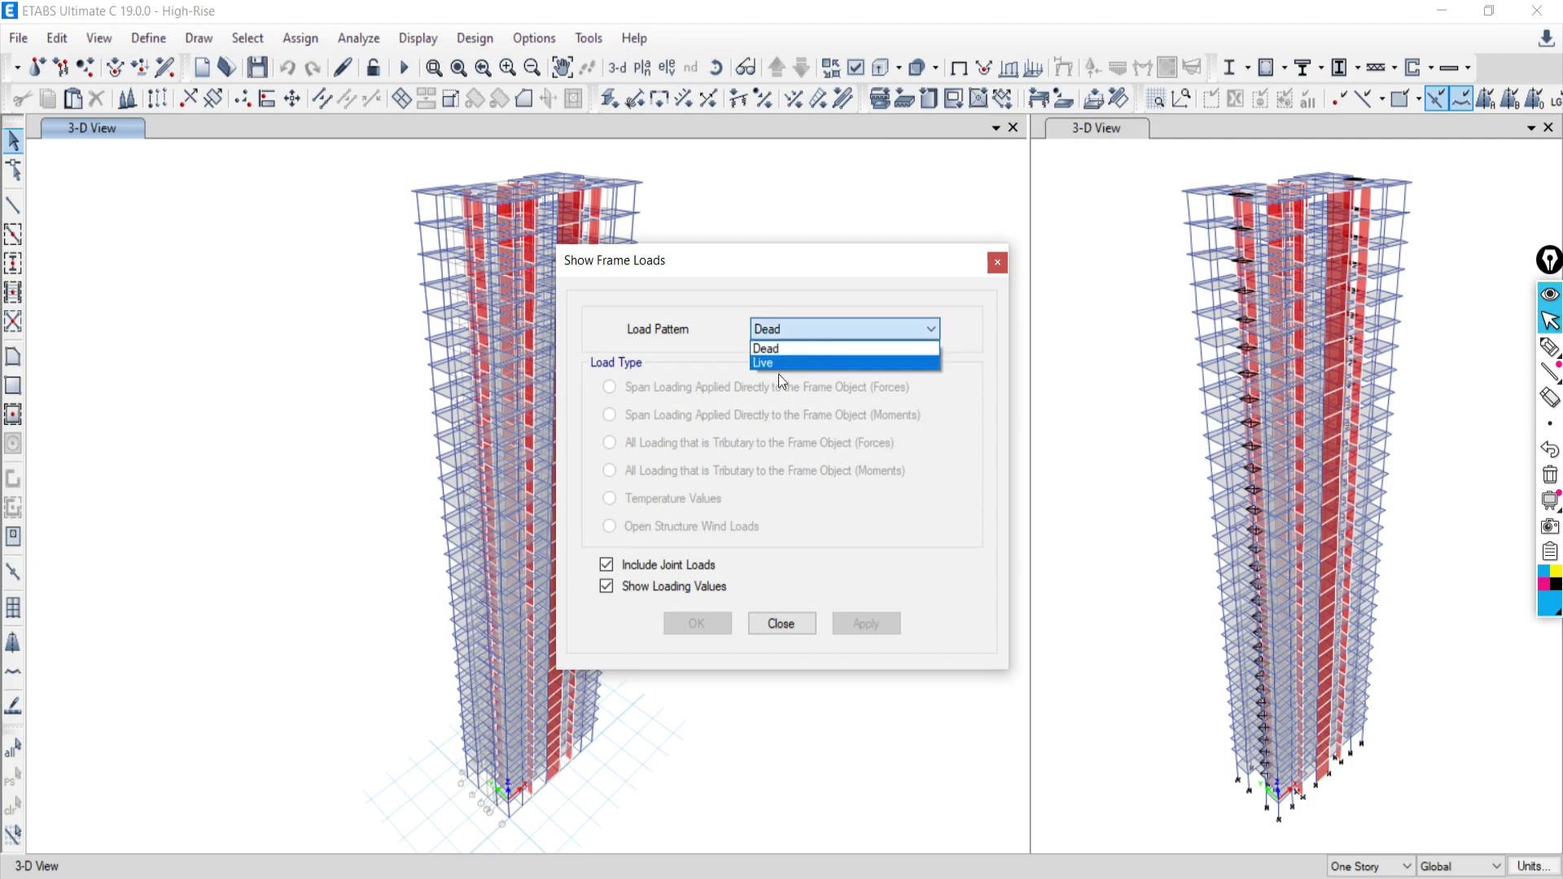
{"action": "left_click", "coordinate": [817, 330]}
{"action": "left_click", "coordinate": [781, 624]}
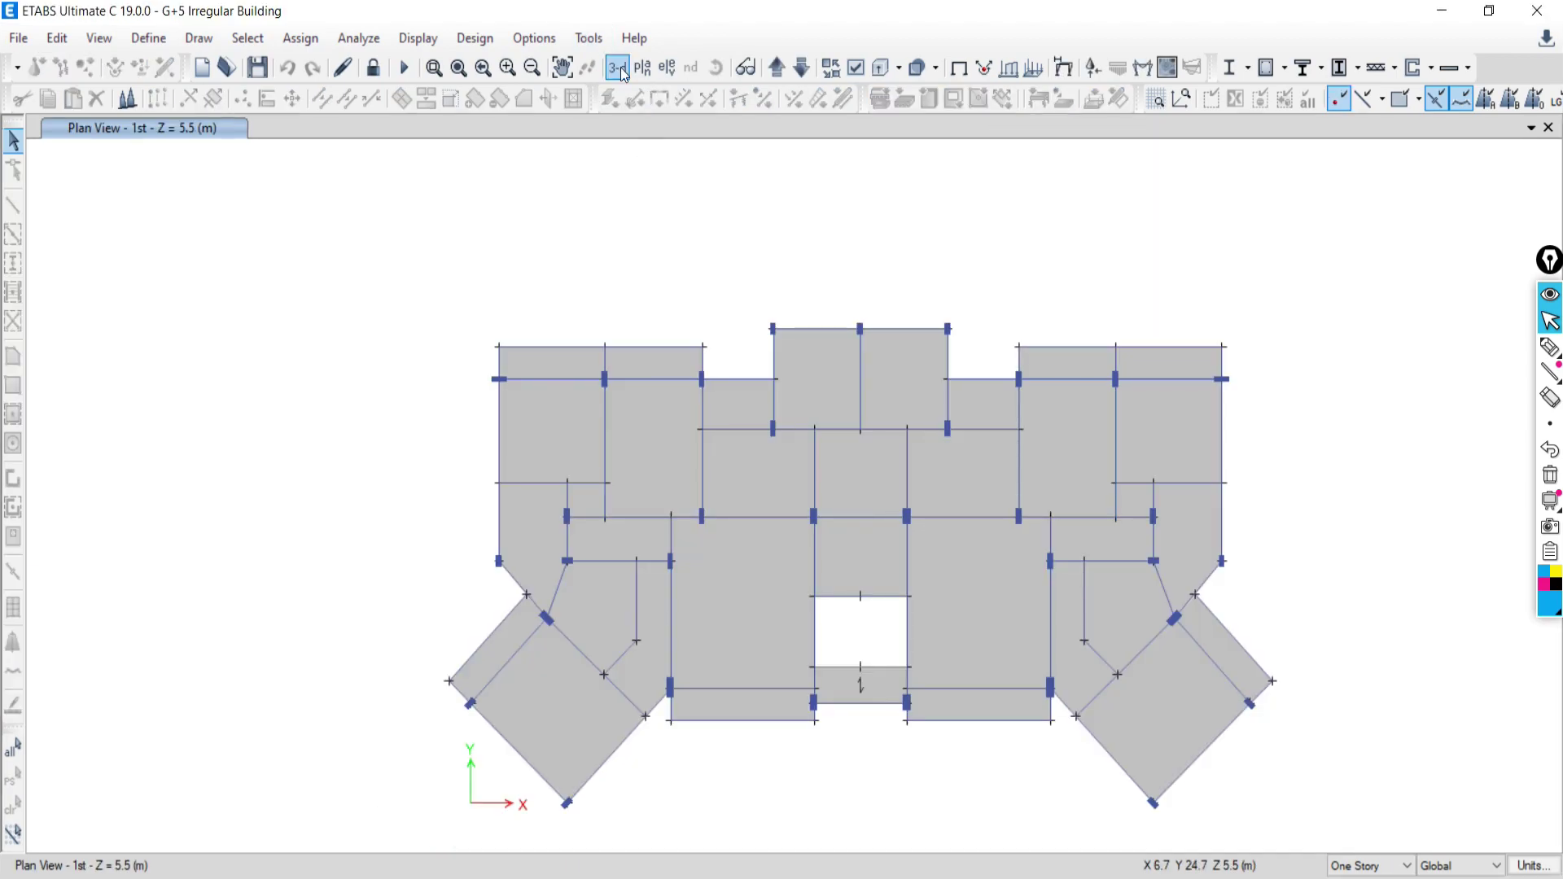
- Show SIDL frame span loads (5 and 11.5) on the G+5 Irregular Building's 3-D beams
{"action": "left_click", "coordinate": [621, 70]}
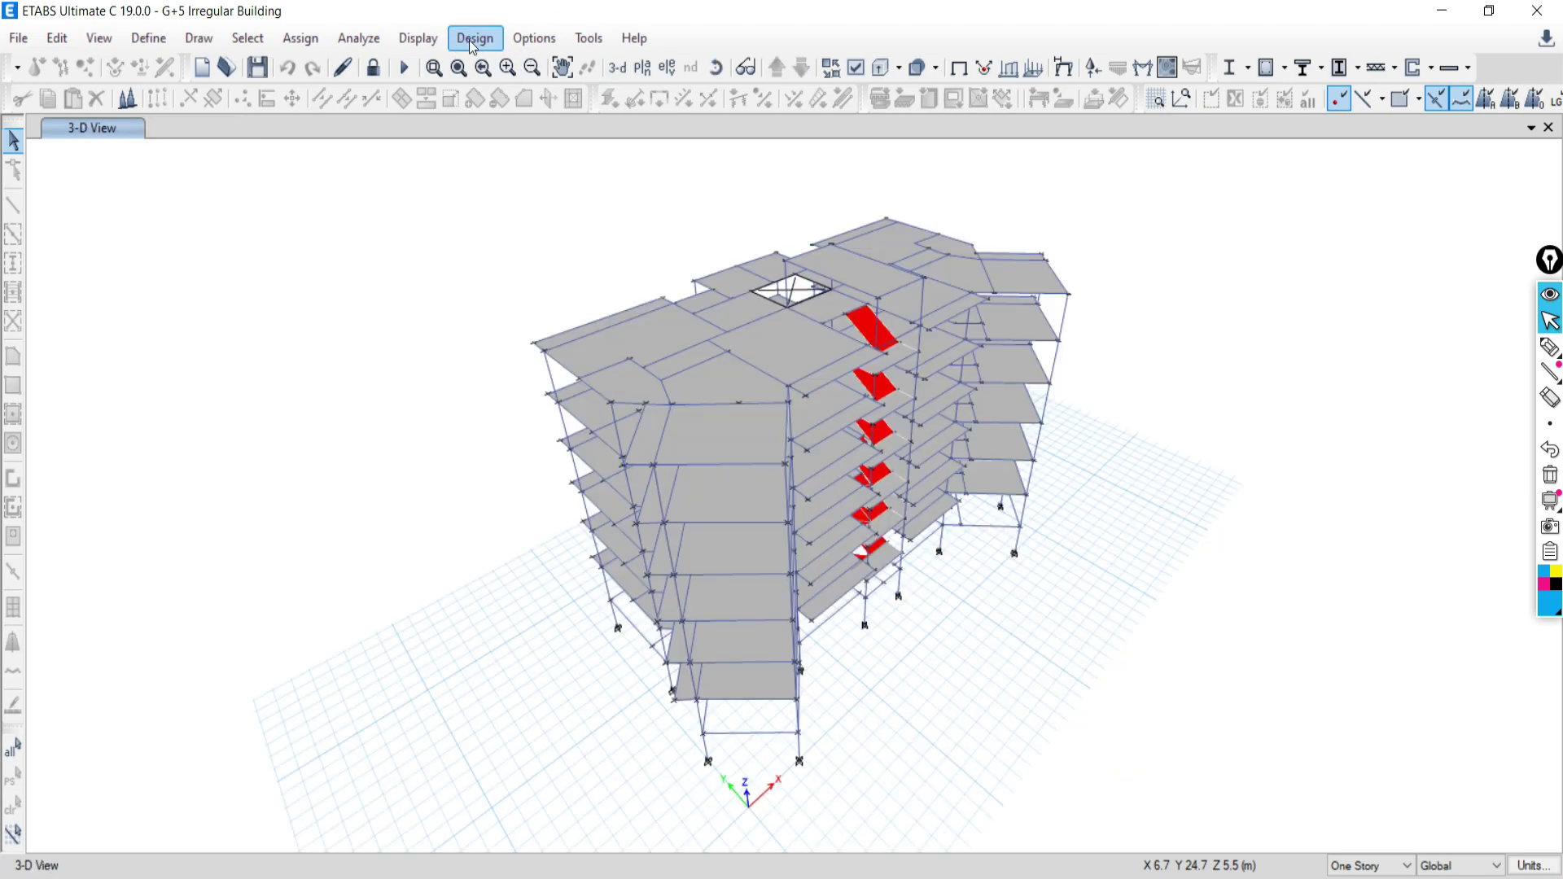
{"action": "left_click", "coordinate": [411, 38]}
{"action": "mouse_move", "coordinate": [466, 100]}
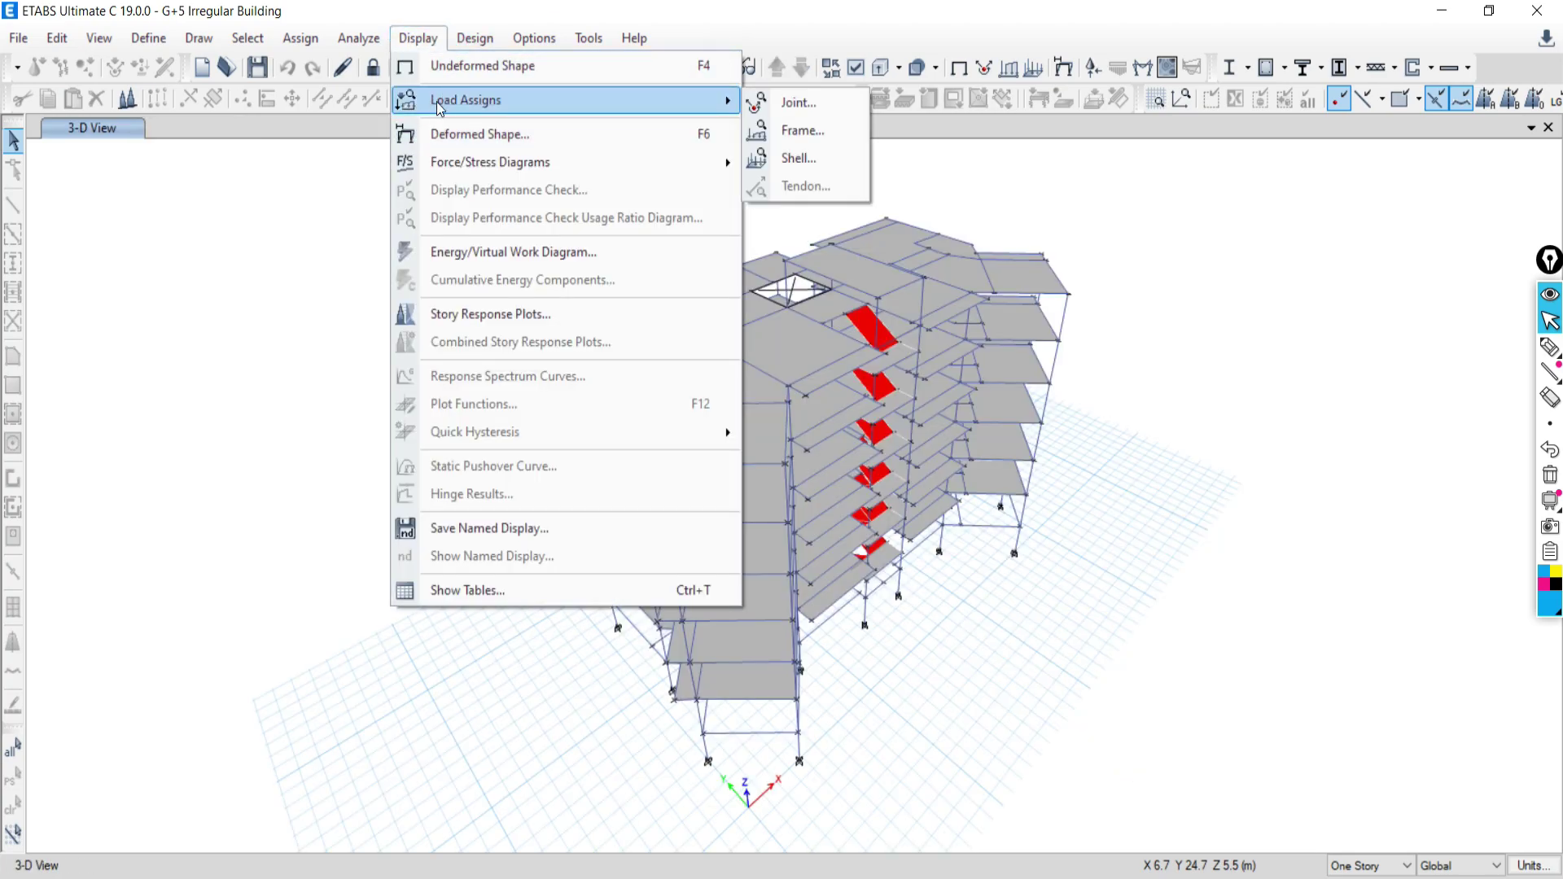
{"action": "left_click", "coordinate": [826, 134]}
{"action": "left_click_drag", "start_coordinate": [782, 257], "coordinate": [281, 125]}
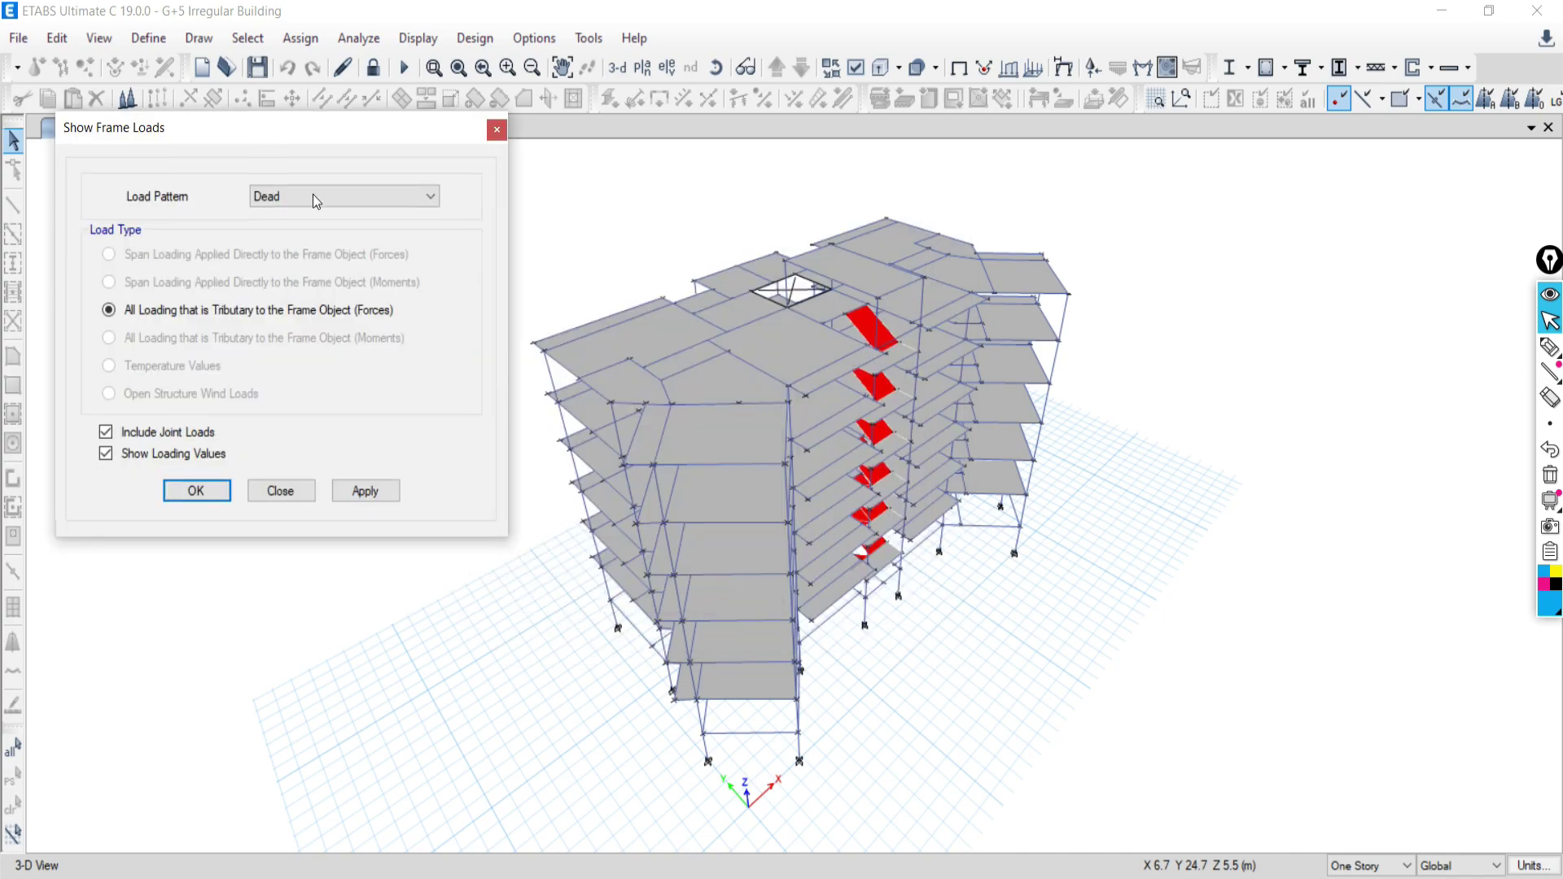
{"action": "left_click", "coordinate": [287, 196]}
{"action": "left_click", "coordinate": [269, 235]}
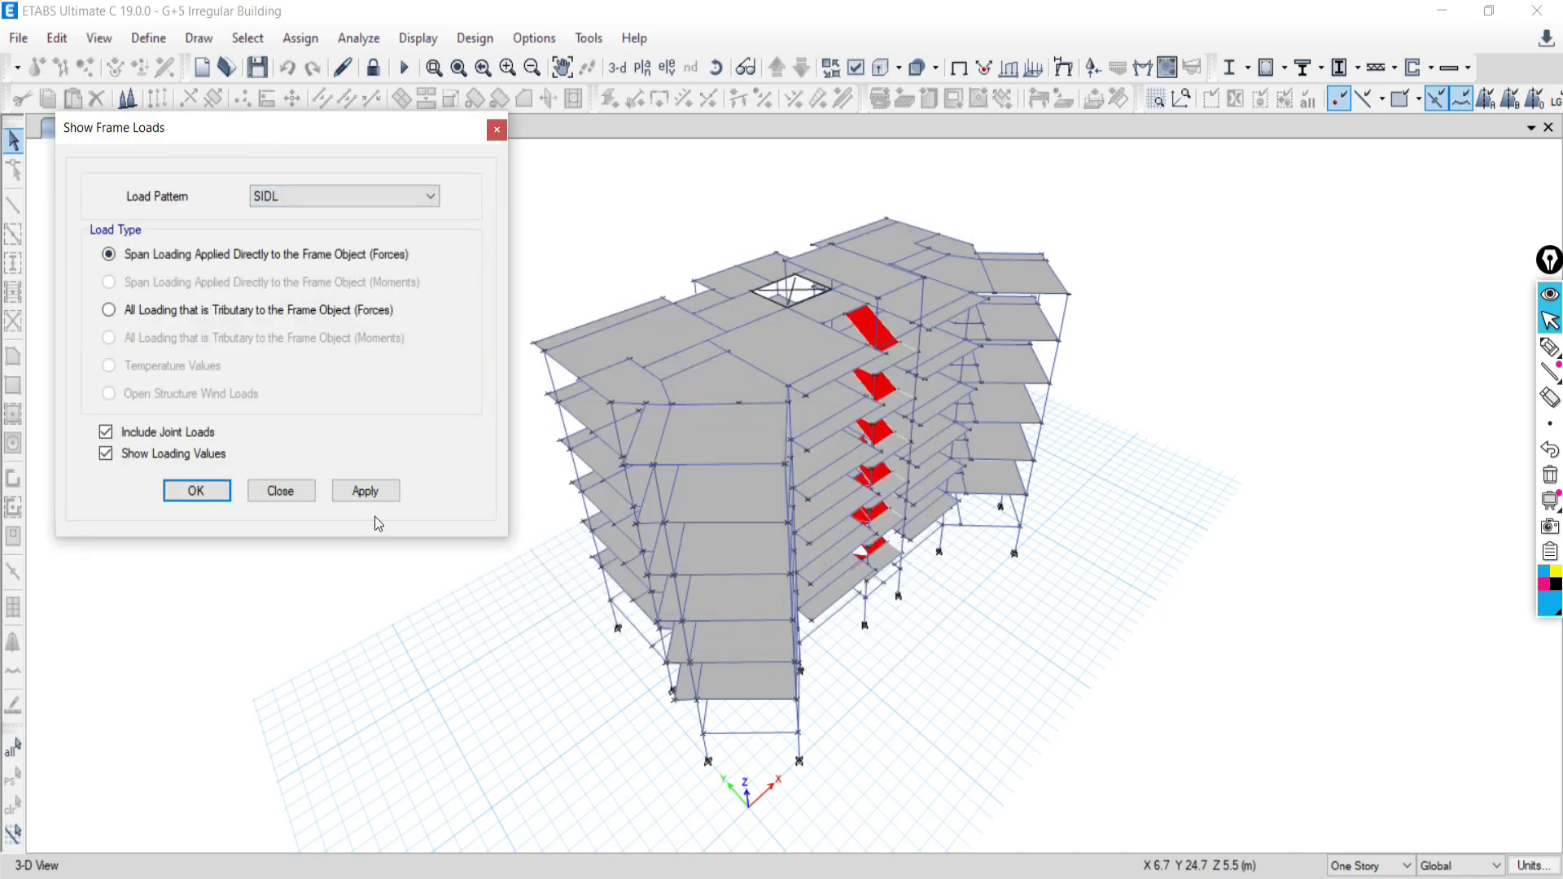
{"action": "left_click", "coordinate": [358, 491]}
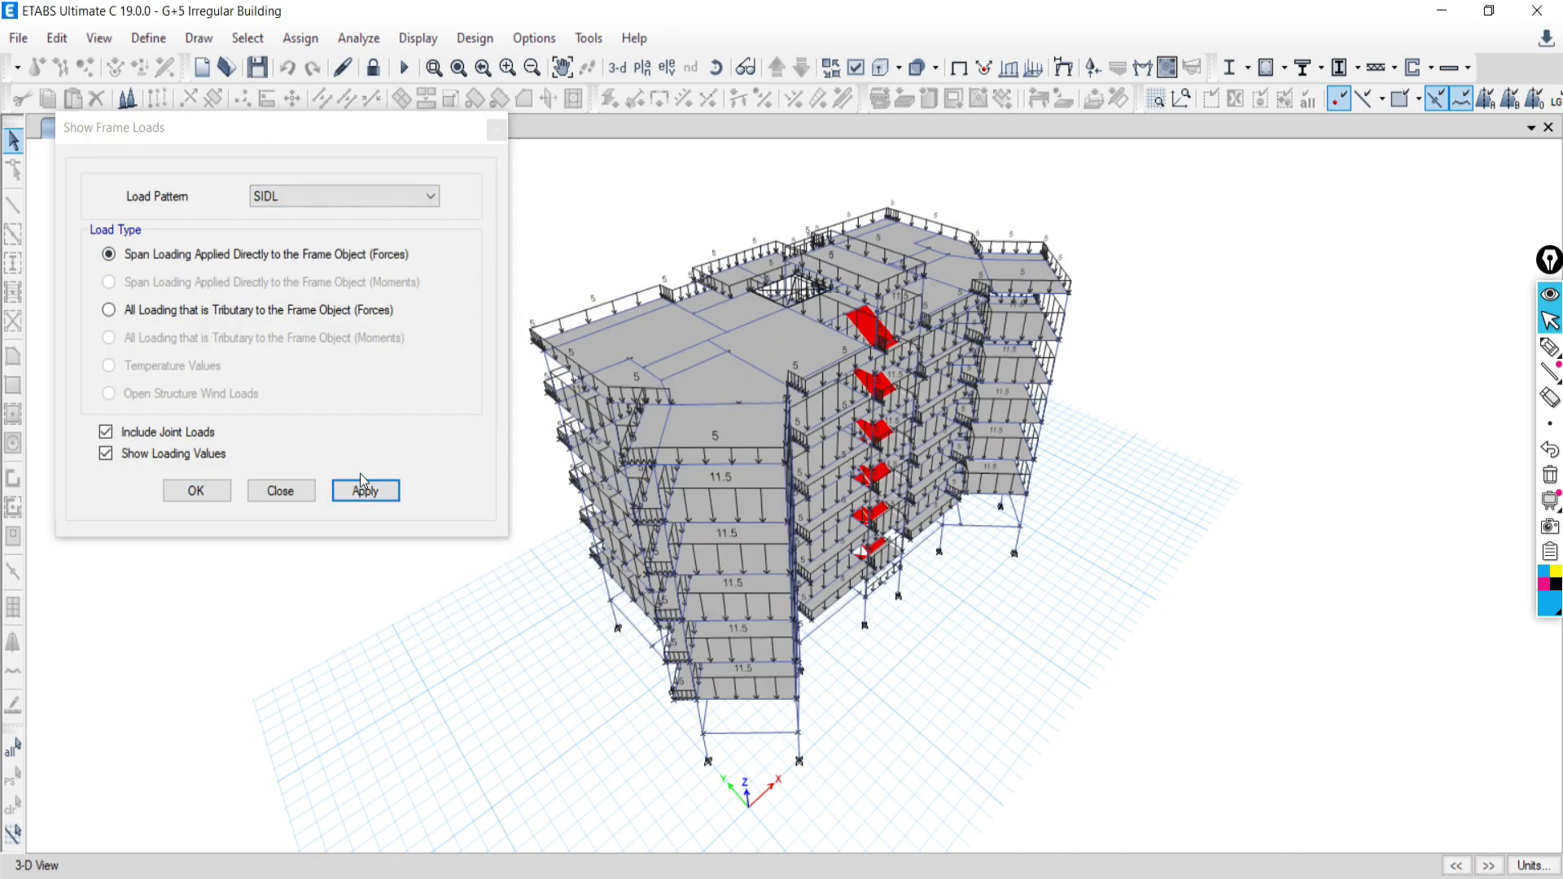
{"action": "left_click", "coordinate": [297, 202]}
{"action": "left_click", "coordinate": [297, 228]}
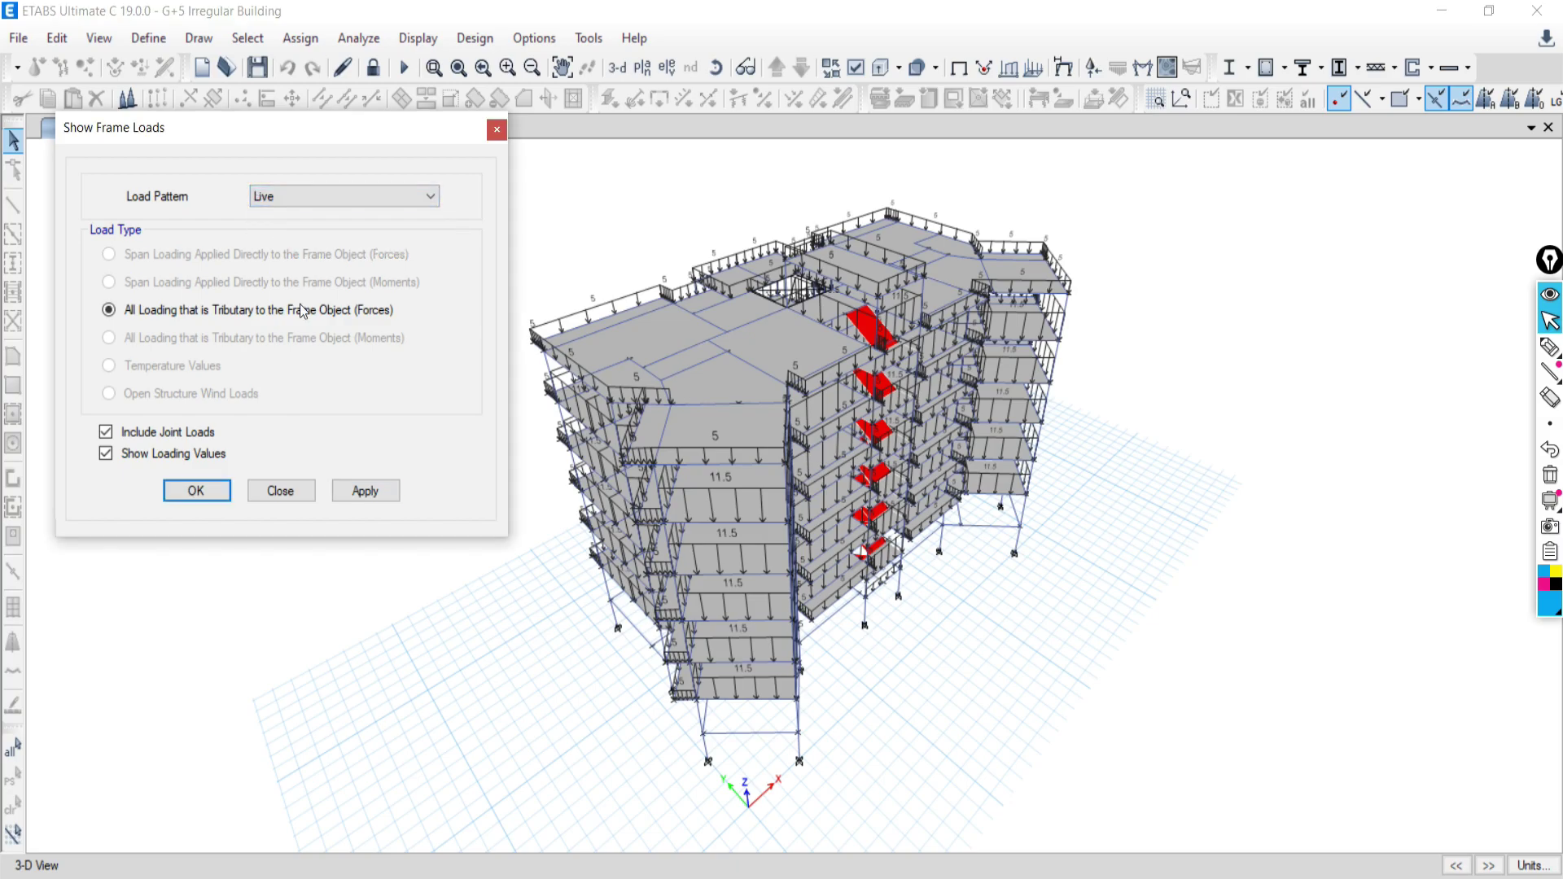
{"action": "left_click", "coordinate": [285, 501]}
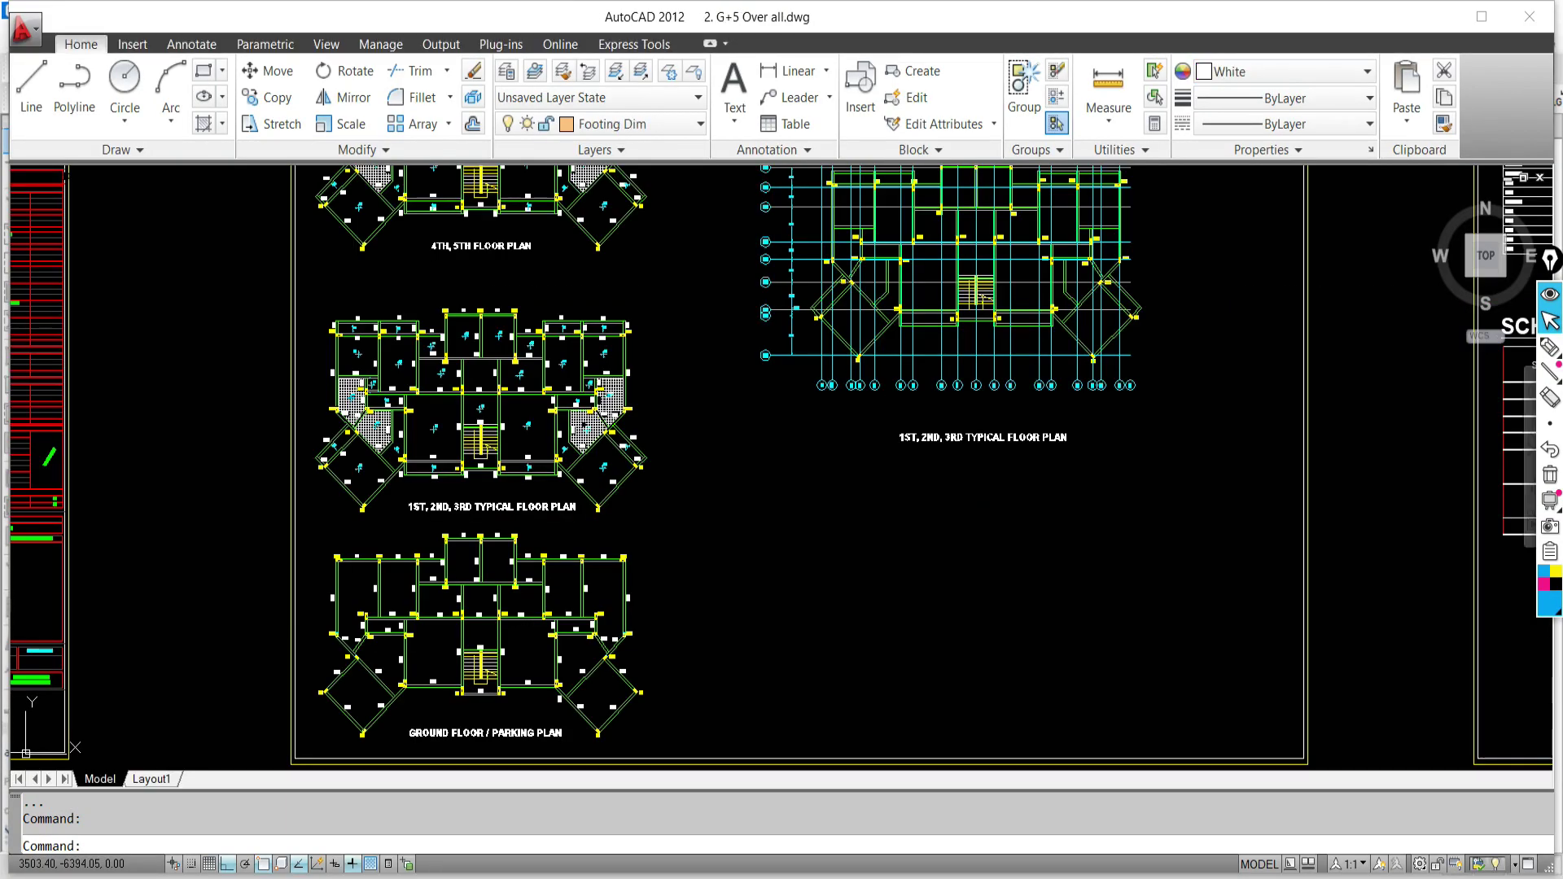
- Zoom out over the whole G+5 drawing set, close the ETABS frame loads dialog, and return to Meet
{"action": "scroll", "coordinate": [510, 465], "scroll_direction": "down", "scroll_amount": 5}
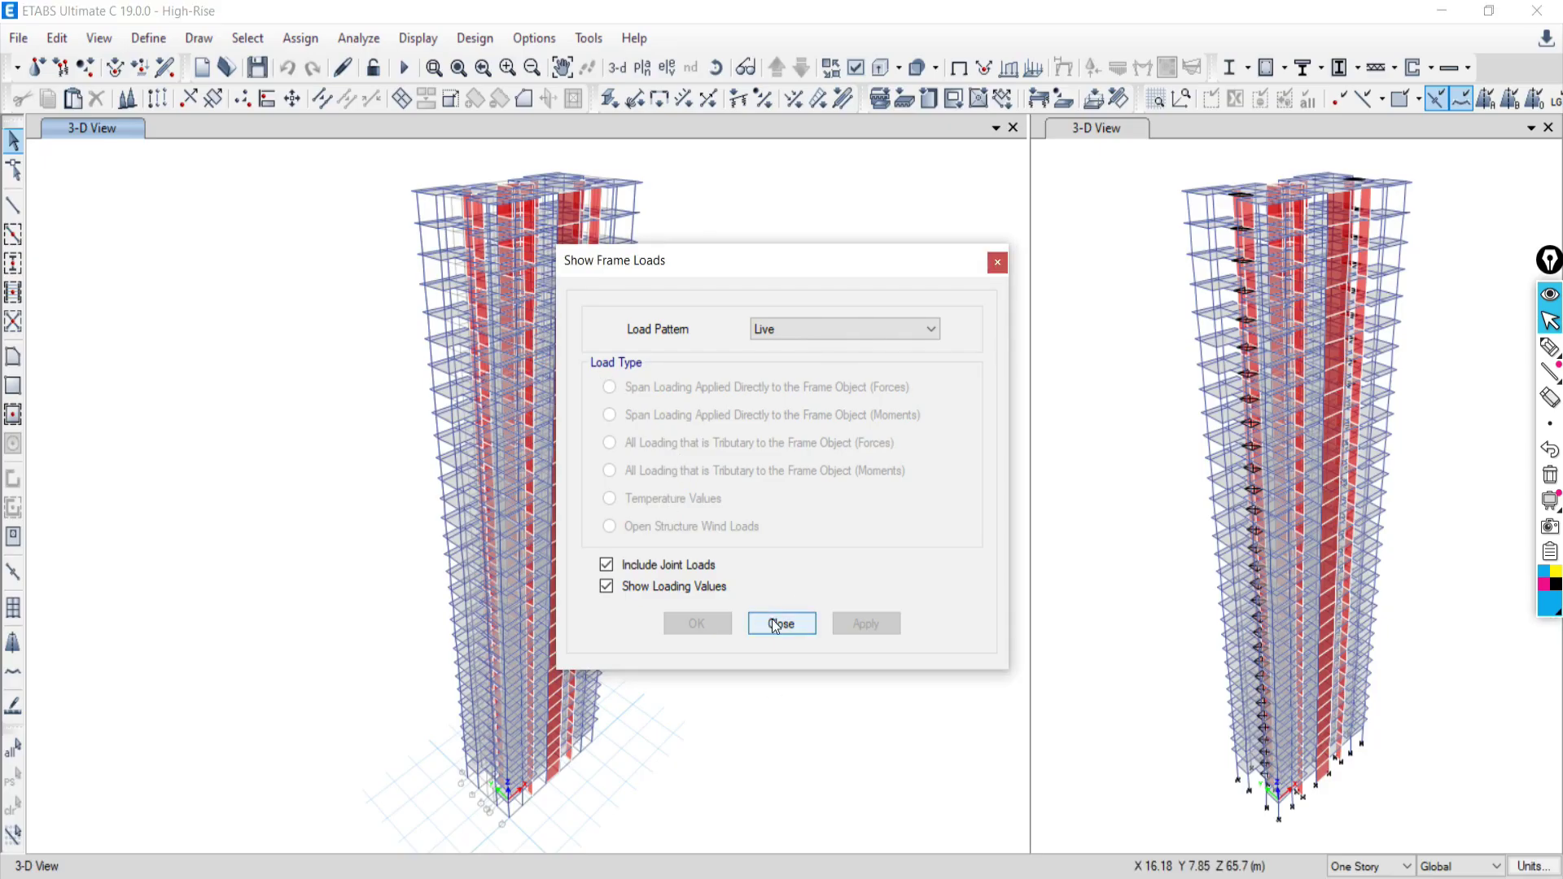
{"action": "left_click", "coordinate": [778, 621]}
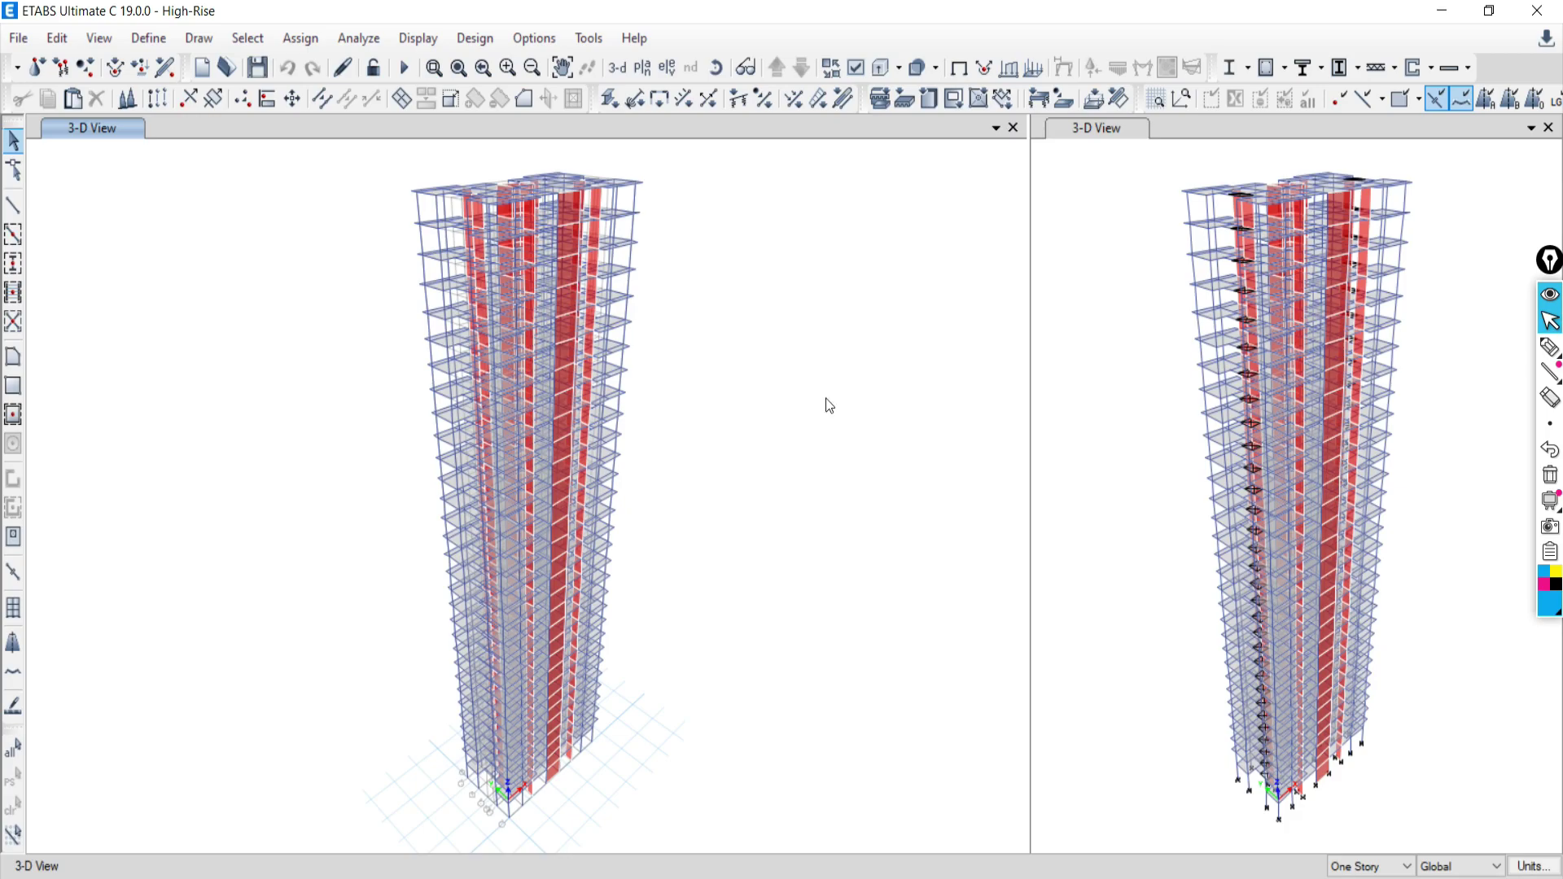
{"action": "left_click", "coordinate": [260, 871]}
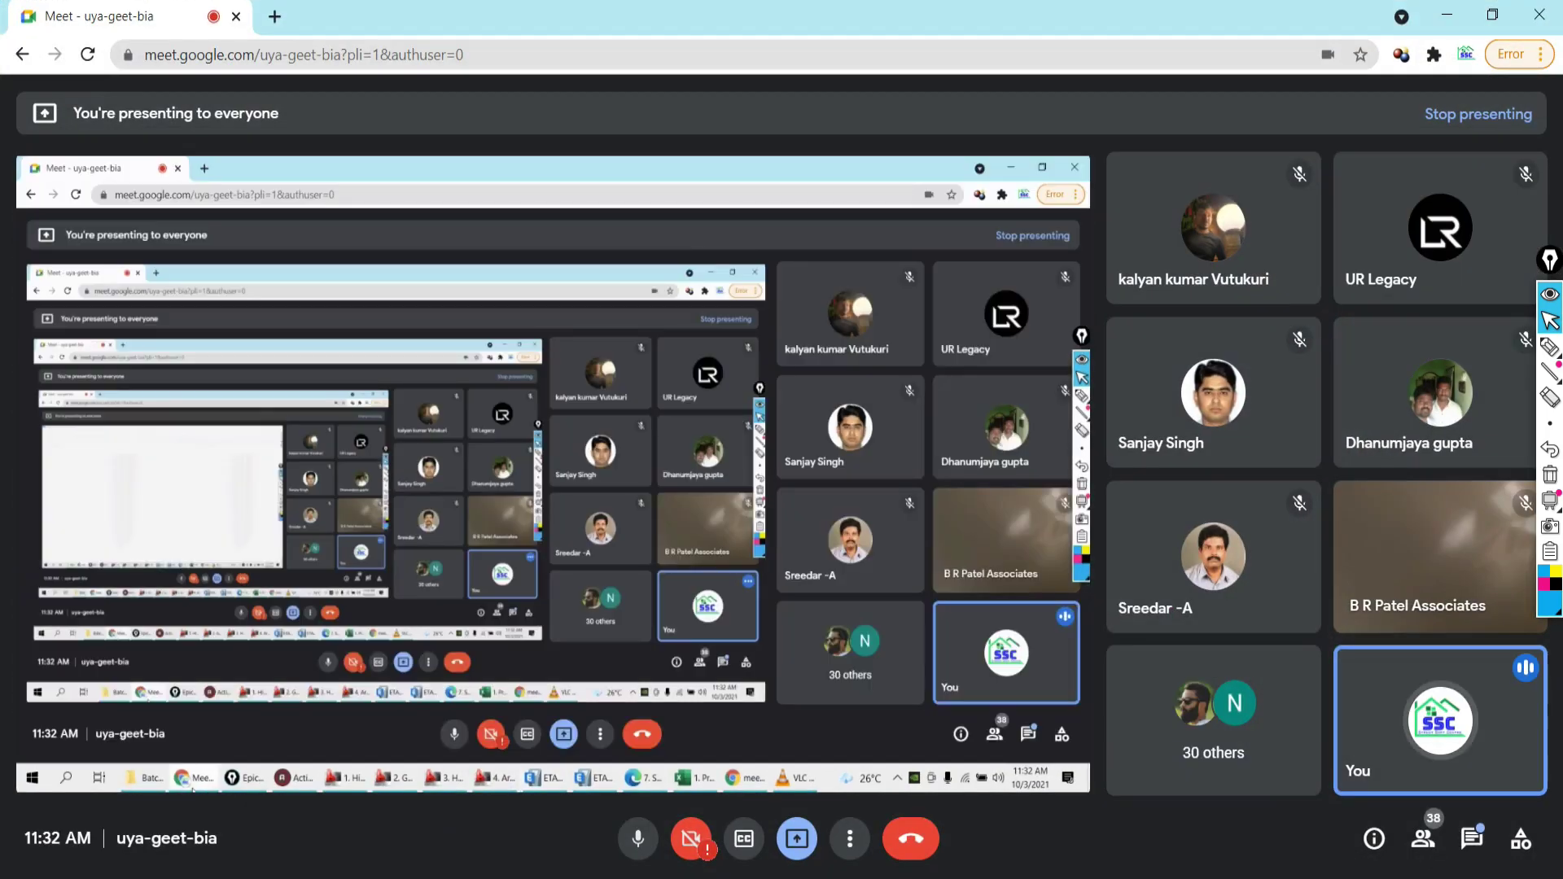
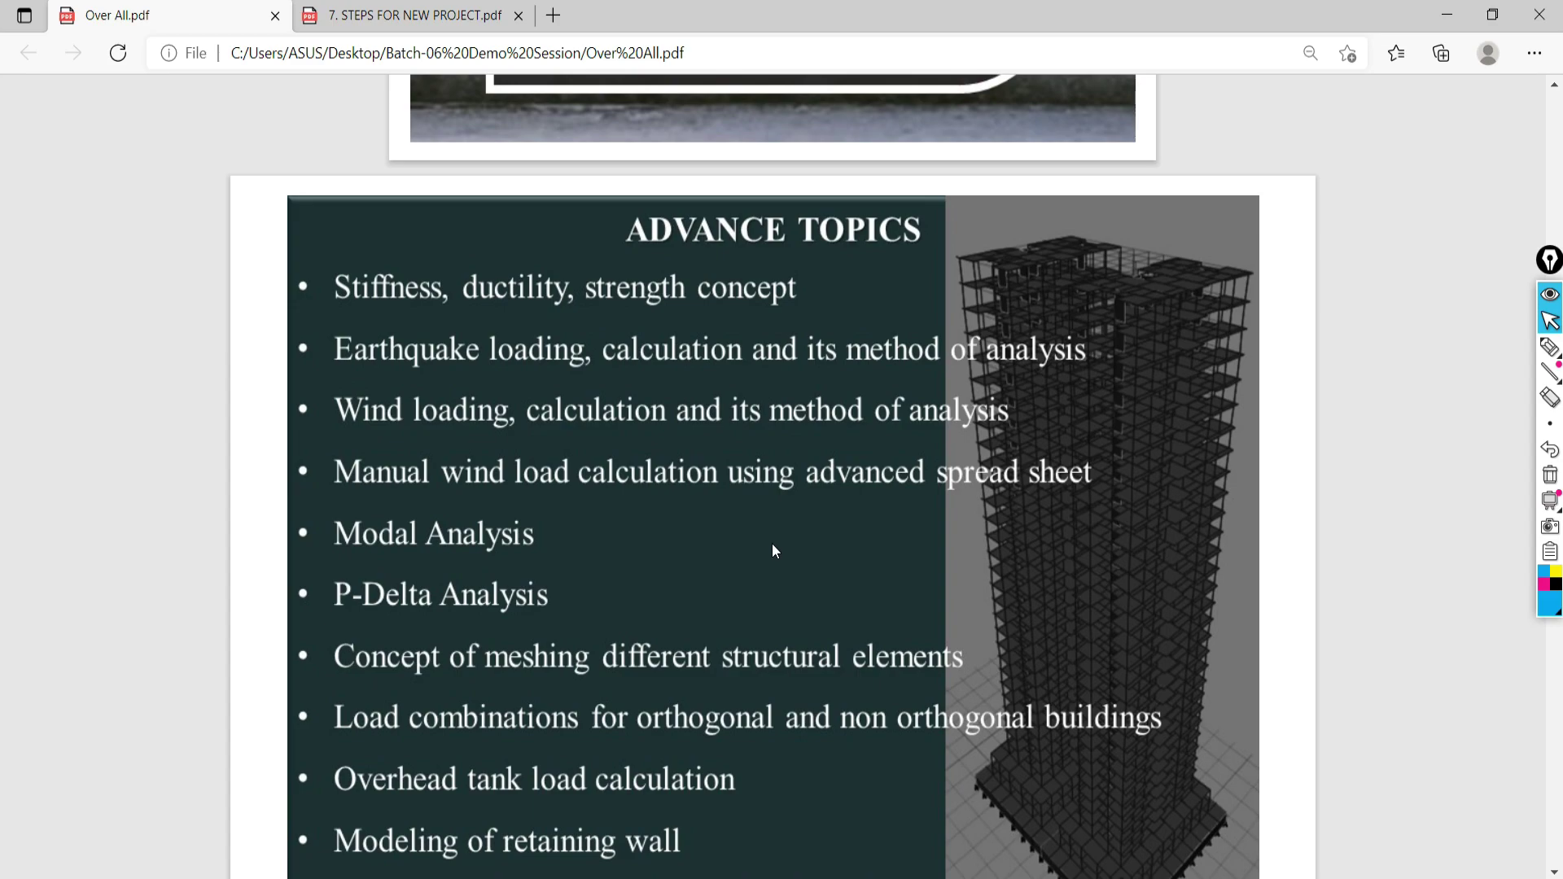
- Open the Excel Sheets folder and bring the 7. Loading on Structure workbook forward
{"action": "scroll", "coordinate": [774, 545], "scroll_direction": "down", "scroll_amount": 4}
{"action": "scroll", "coordinate": [772, 545], "scroll_direction": "down", "scroll_amount": 4}
{"action": "scroll", "coordinate": [772, 550], "scroll_direction": "down", "scroll_amount": 4}
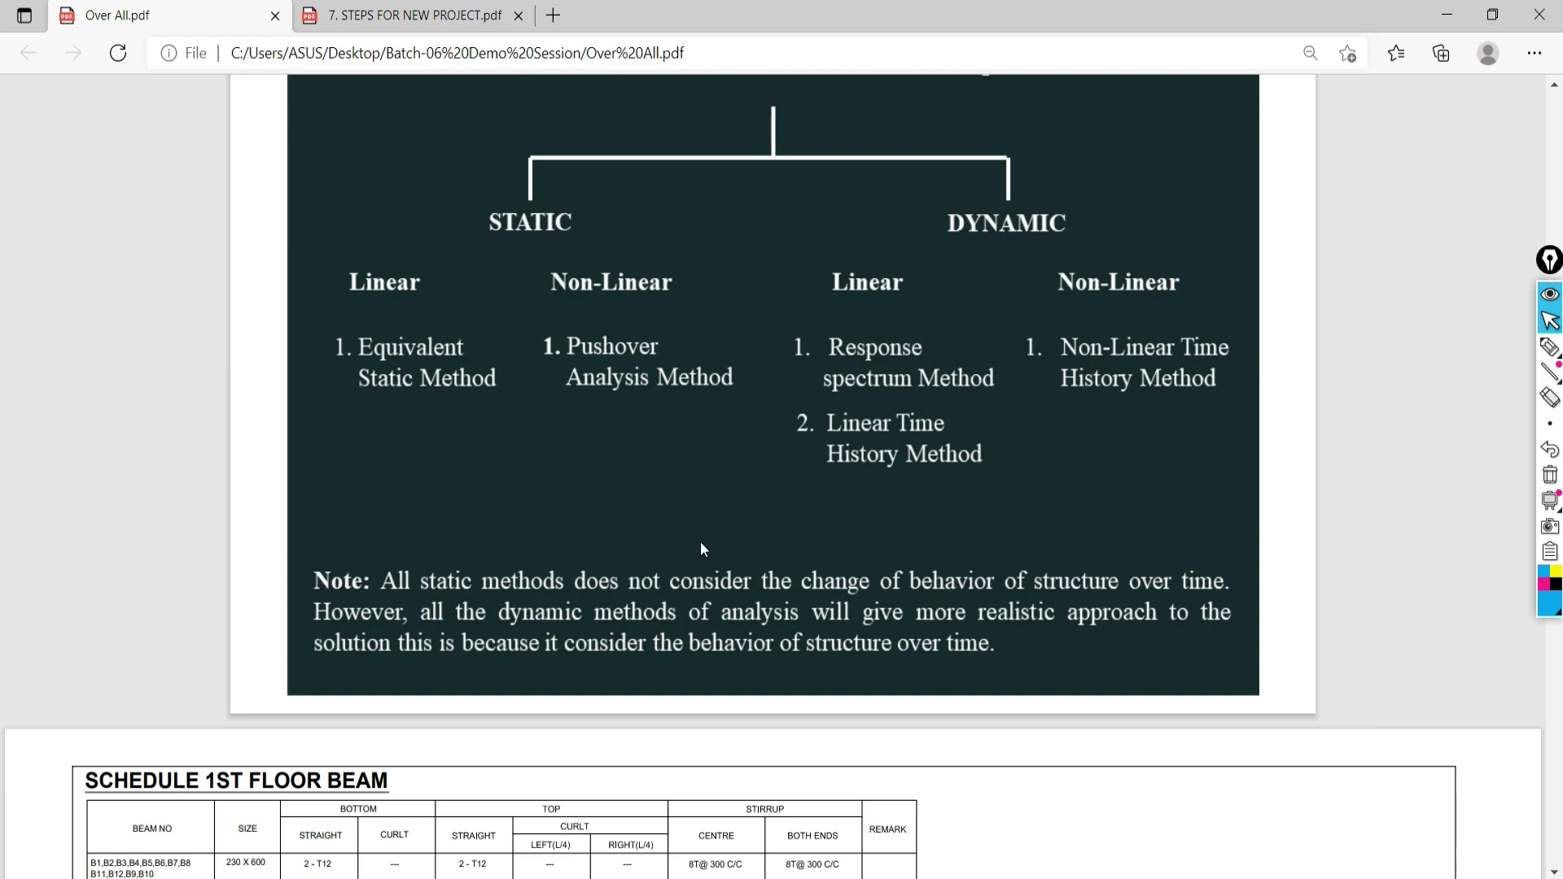
{"action": "scroll", "coordinate": [700, 541], "scroll_direction": "up", "scroll_amount": 3}
{"action": "scroll", "coordinate": [700, 540], "scroll_direction": "up", "scroll_amount": 5}
{"action": "scroll", "coordinate": [702, 536], "scroll_direction": "up", "scroll_amount": 3}
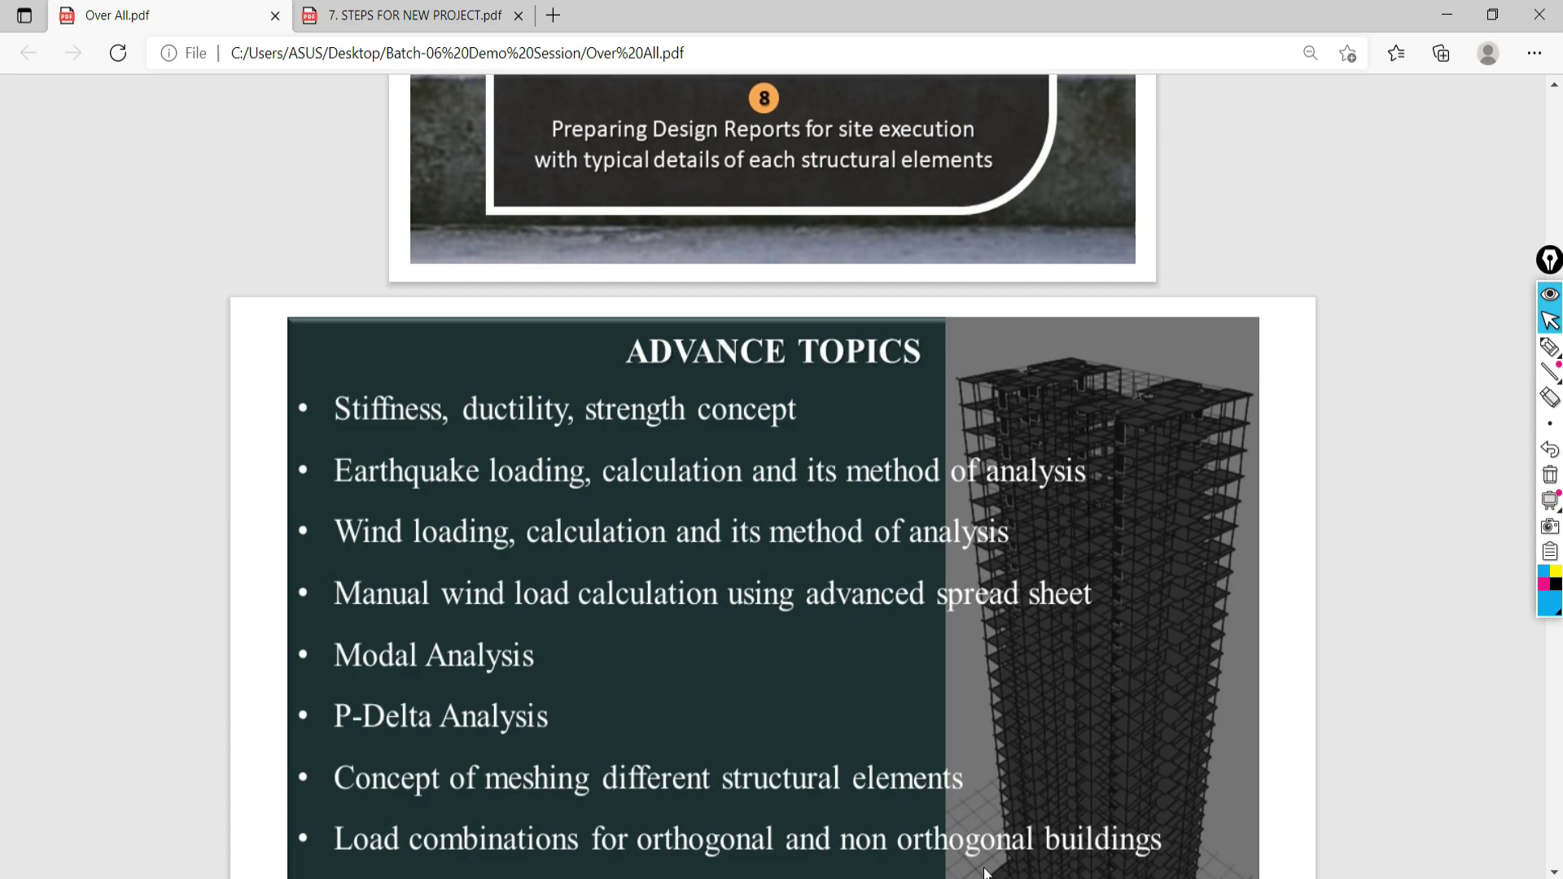
{"action": "key", "text": "alt+Tab"}
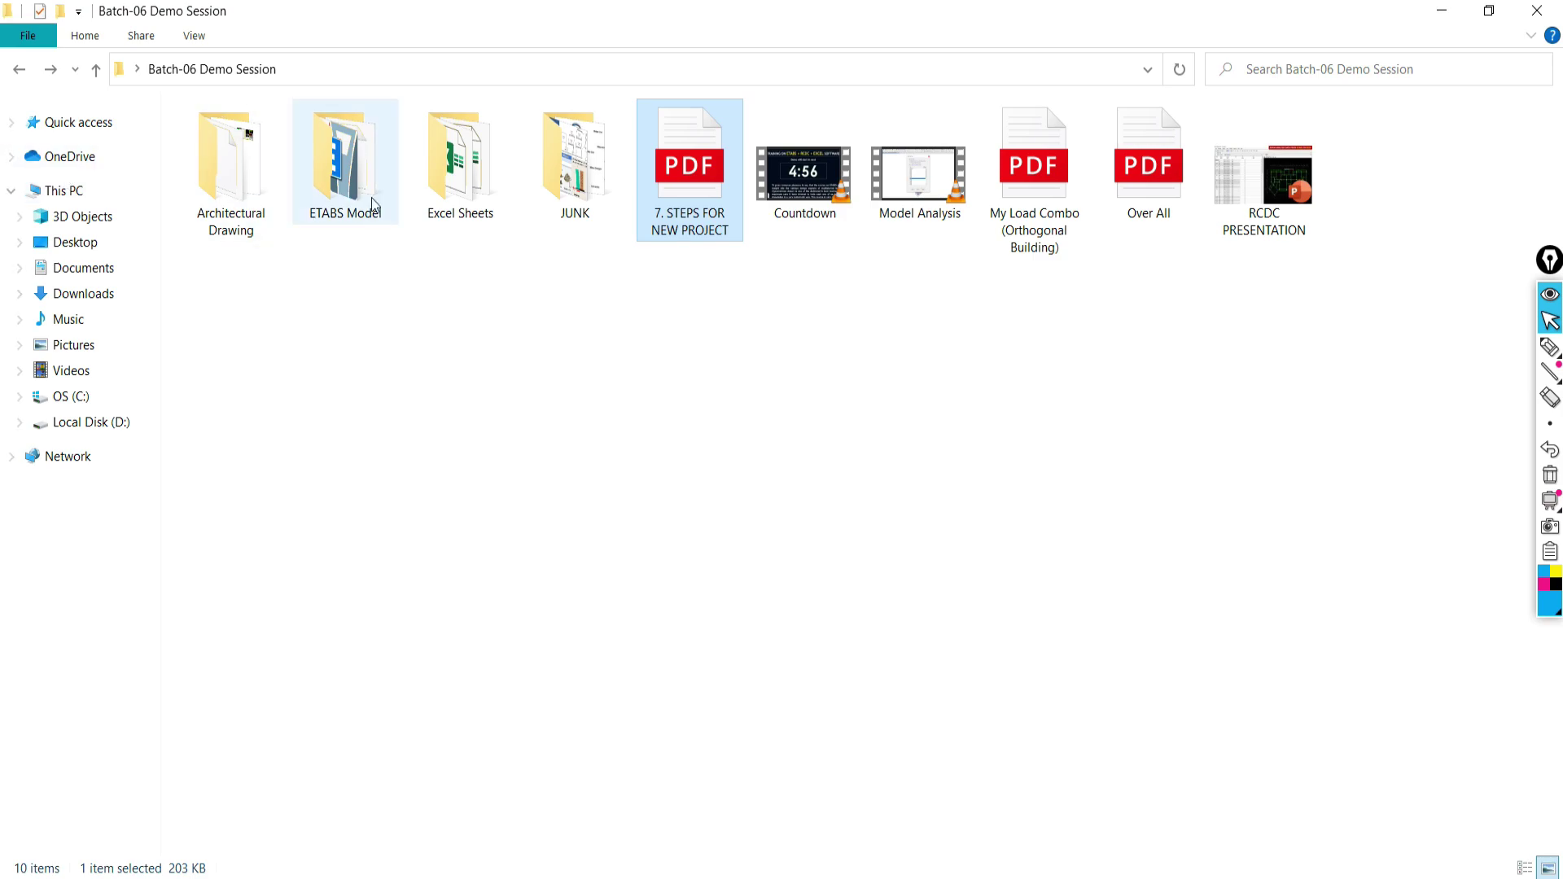
{"action": "double_click", "coordinate": [458, 158]}
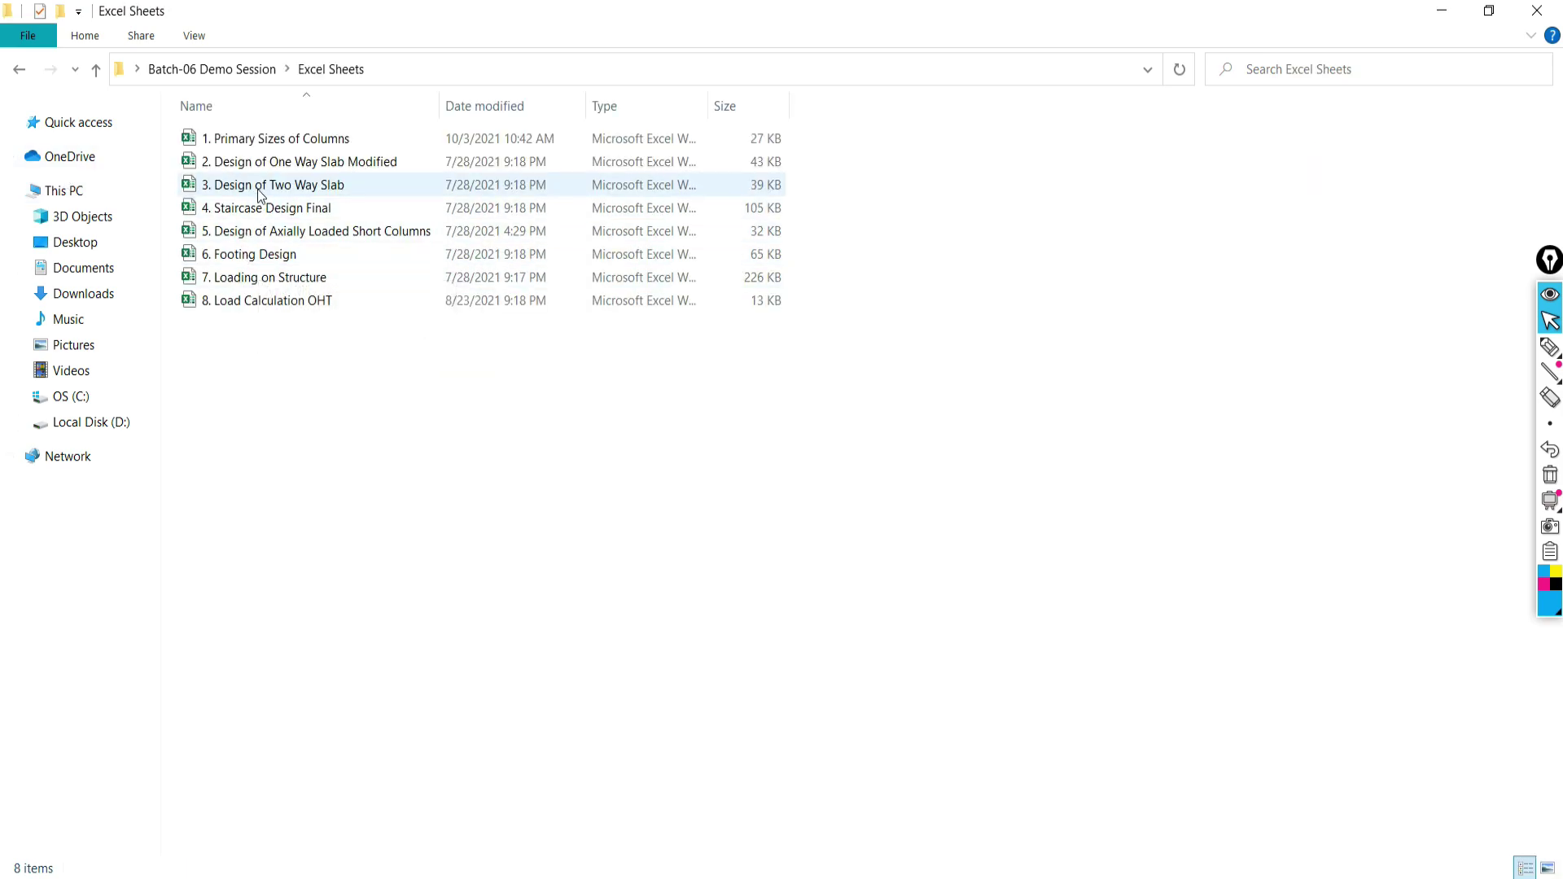
{"action": "key", "text": "alt+Tab"}
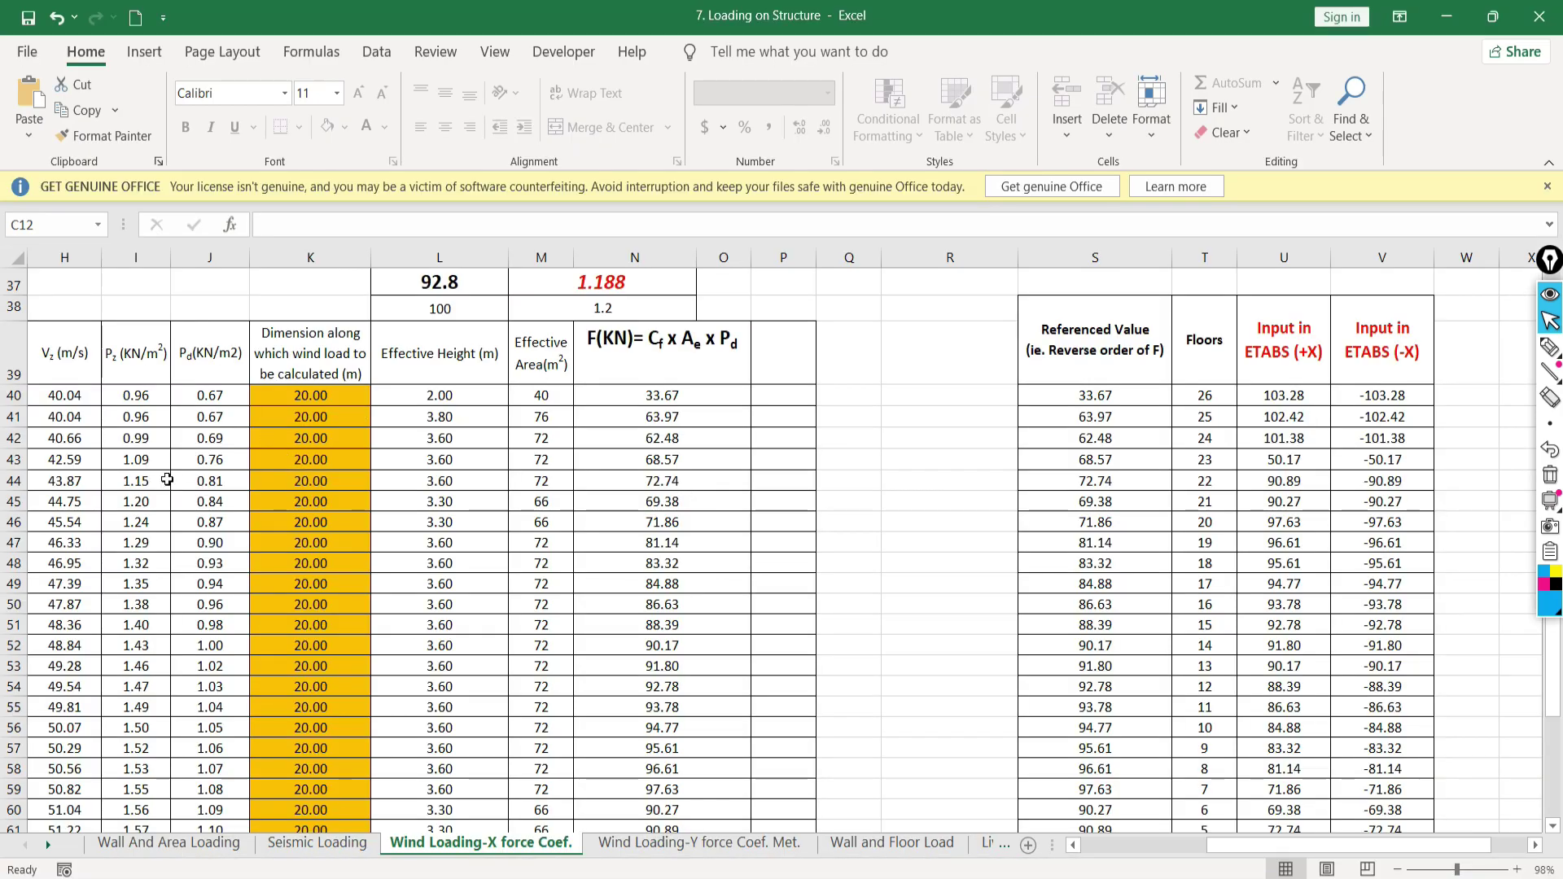
- Review the Wall And Area Loading, Seismic Loading and Wind Loading-X force Coef. sheets
{"action": "left_click", "coordinate": [187, 843]}
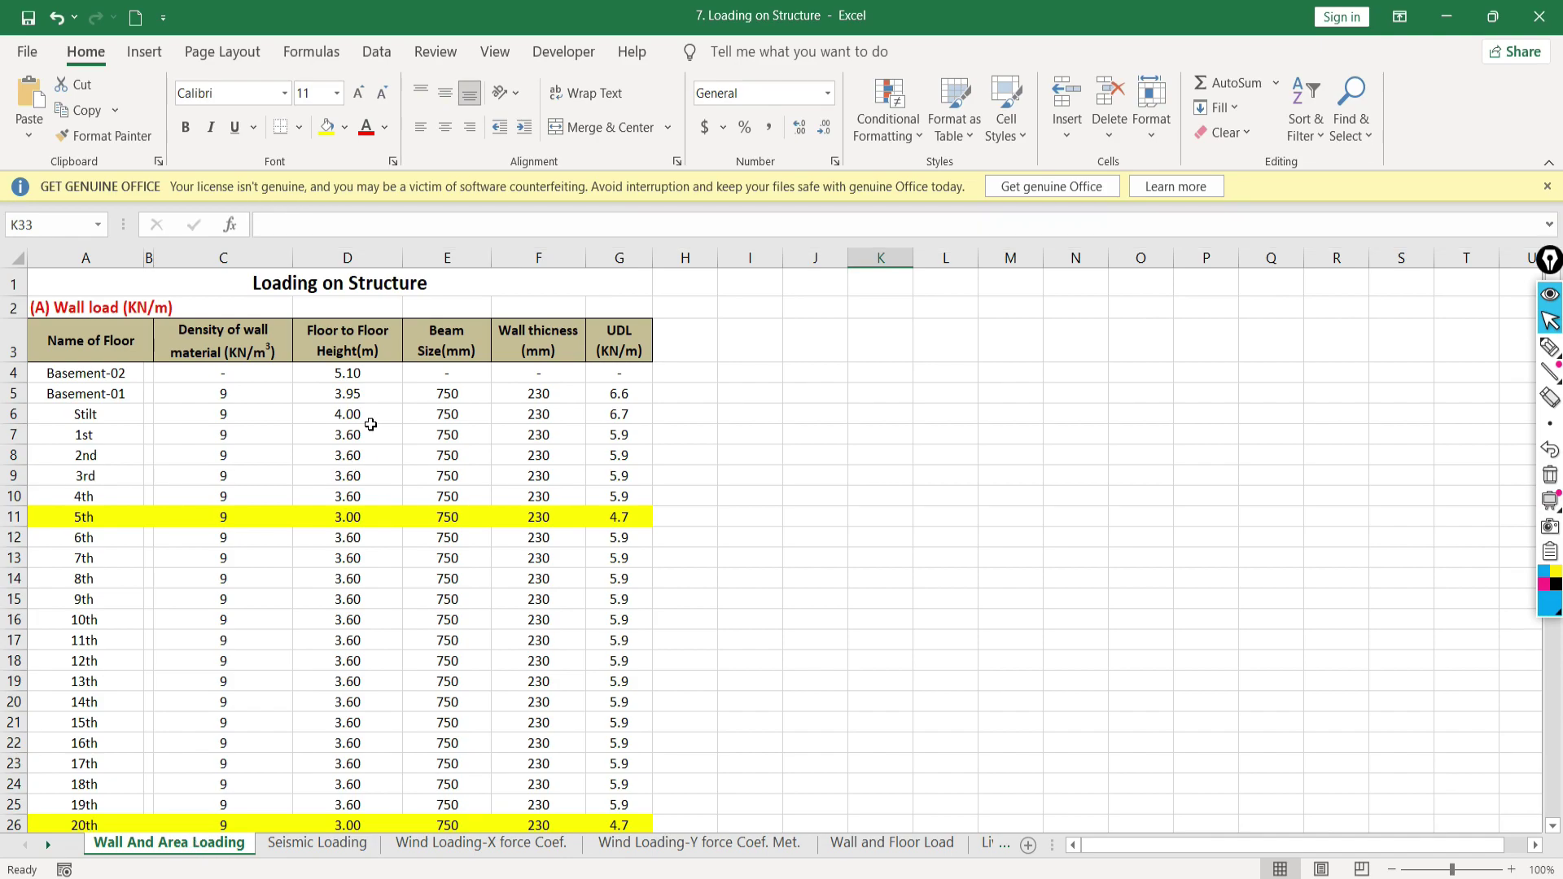
{"action": "scroll", "coordinate": [373, 422], "scroll_direction": "down", "scroll_amount": 3}
{"action": "scroll", "coordinate": [408, 423], "scroll_direction": "up", "scroll_amount": 3}
{"action": "scroll", "coordinate": [359, 423], "scroll_direction": "down", "scroll_amount": 1}
{"action": "scroll", "coordinate": [359, 424], "scroll_direction": "down", "scroll_amount": 2}
{"action": "scroll", "coordinate": [359, 424], "scroll_direction": "down", "scroll_amount": 2}
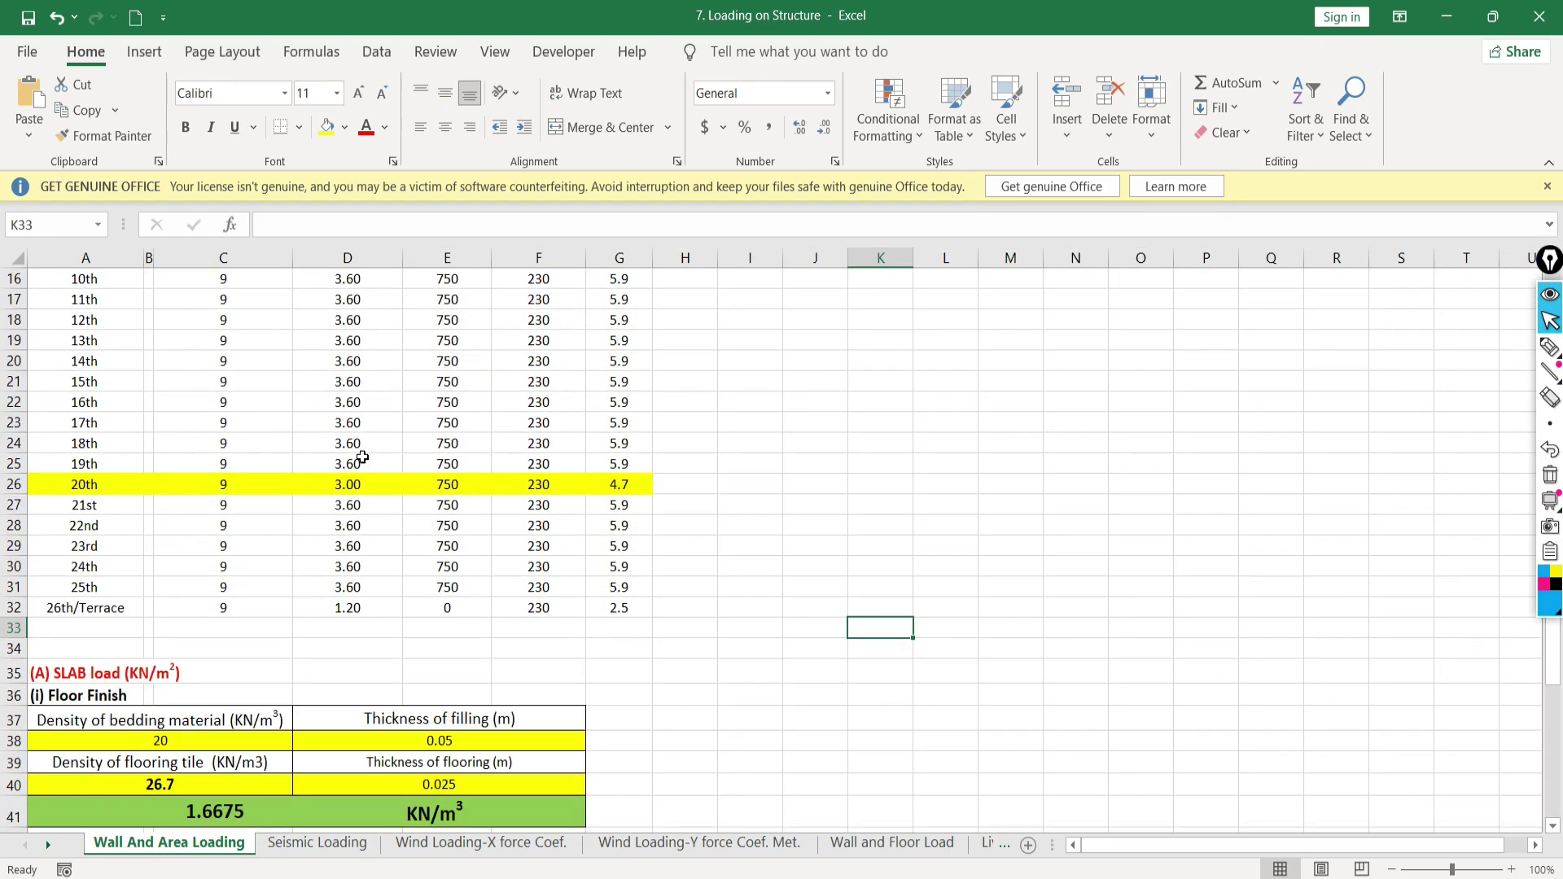
{"action": "scroll", "coordinate": [163, 529], "scroll_direction": "down", "scroll_amount": 3}
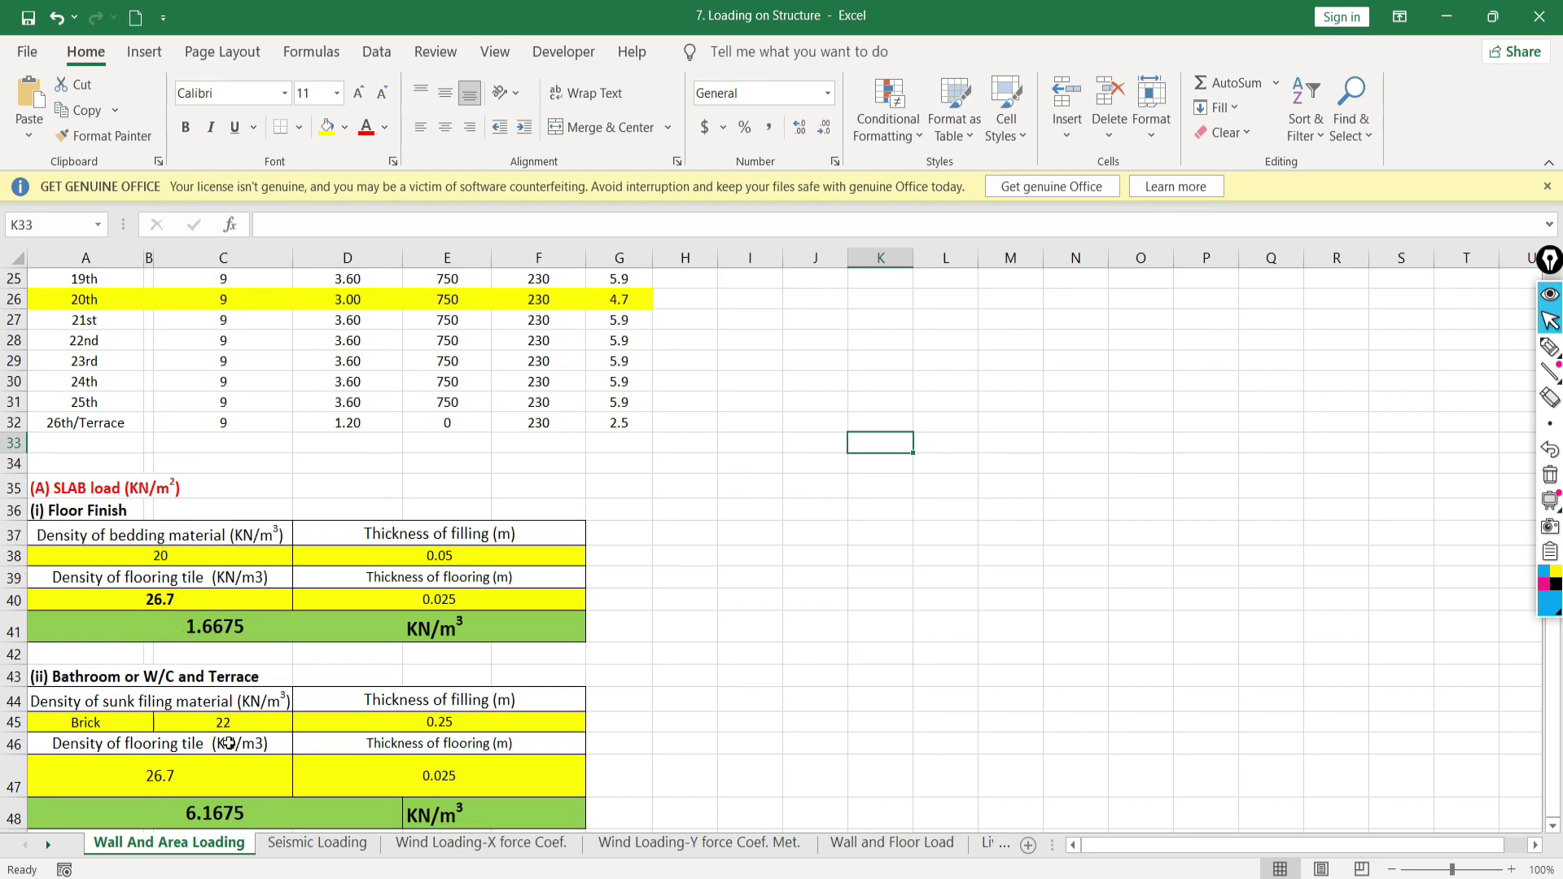
{"action": "left_click", "coordinate": [318, 843]}
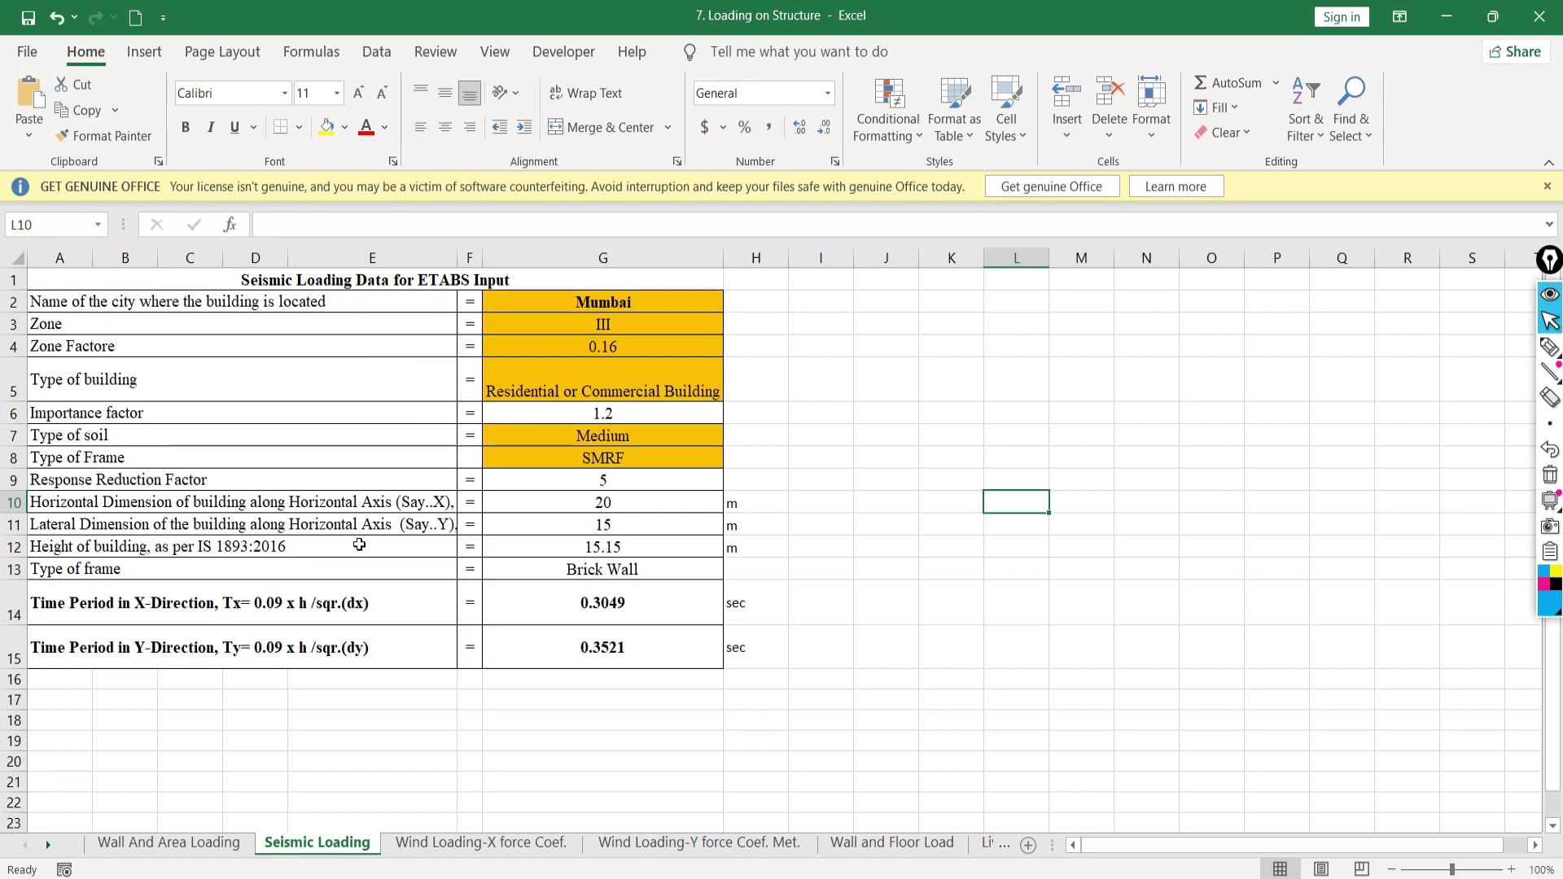
{"action": "left_click", "coordinate": [440, 850]}
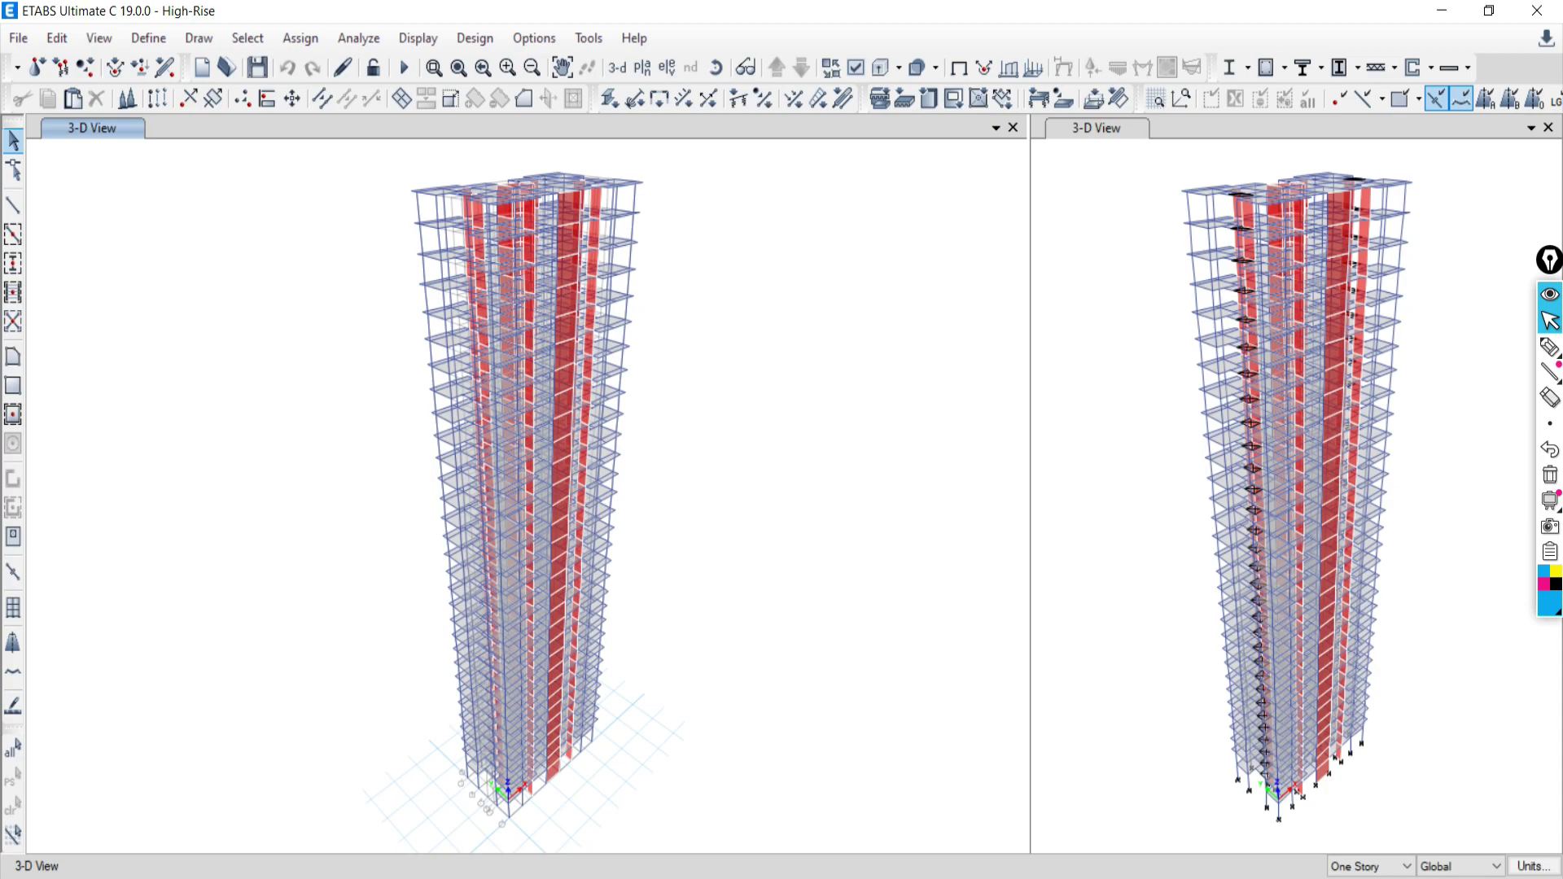
- Return from ETABS to Excel's Wind Loading-X force Coef. sheet
{"action": "left_click", "coordinate": [905, 876]}
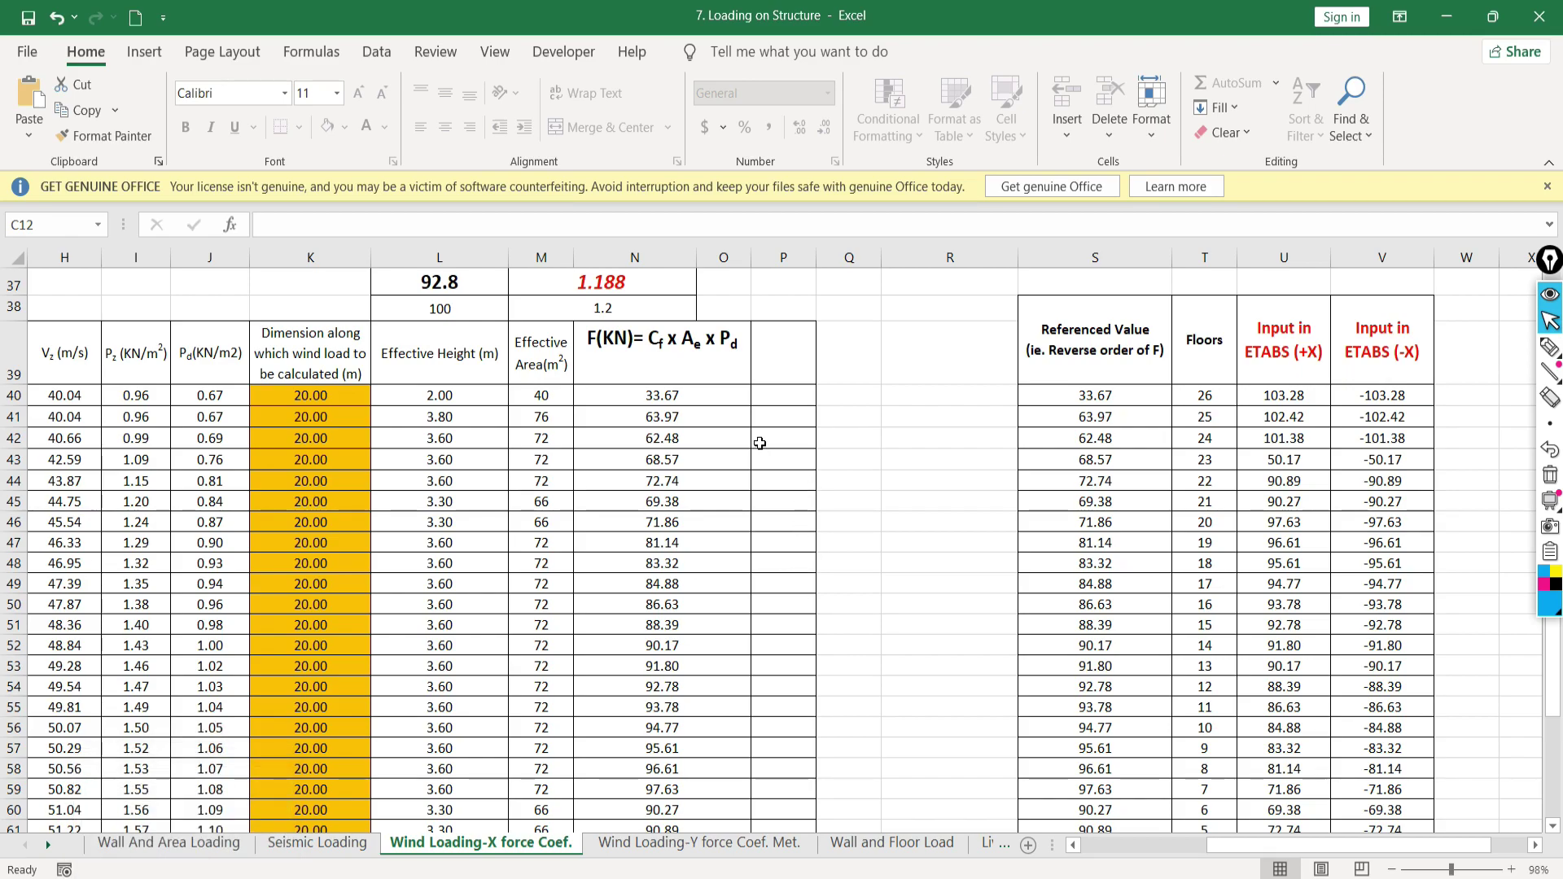
- Show the Excel Sheets folder, then bring Over All.pdf forward at the Advance Topics slide
{"action": "left_click", "coordinate": [226, 877]}
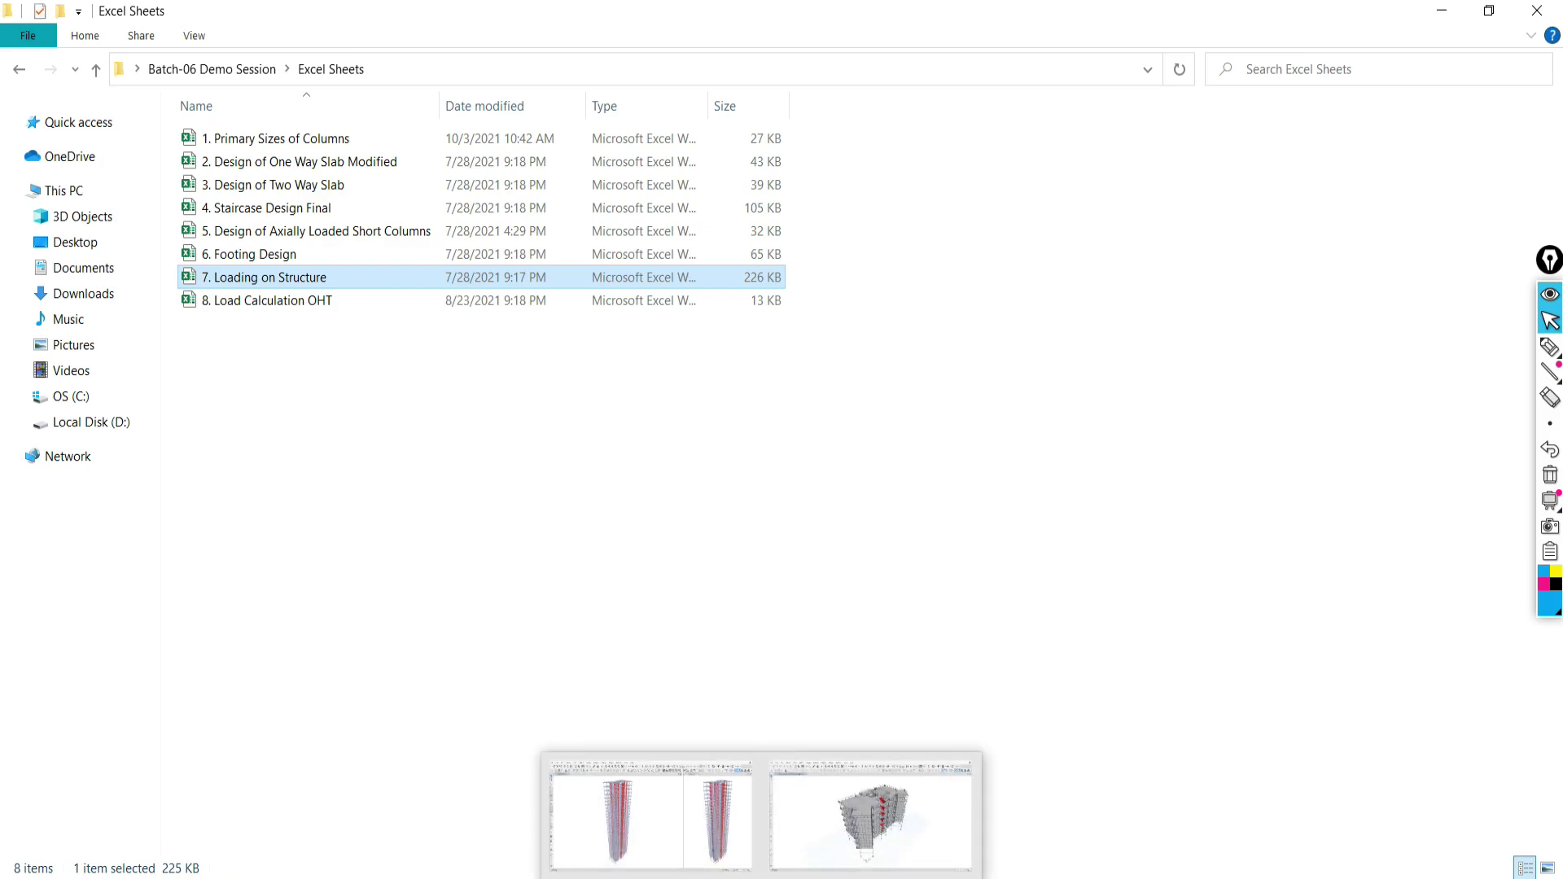
{"action": "left_click", "coordinate": [867, 814]}
{"action": "scroll", "coordinate": [383, 627], "scroll_direction": "down", "scroll_amount": 2}
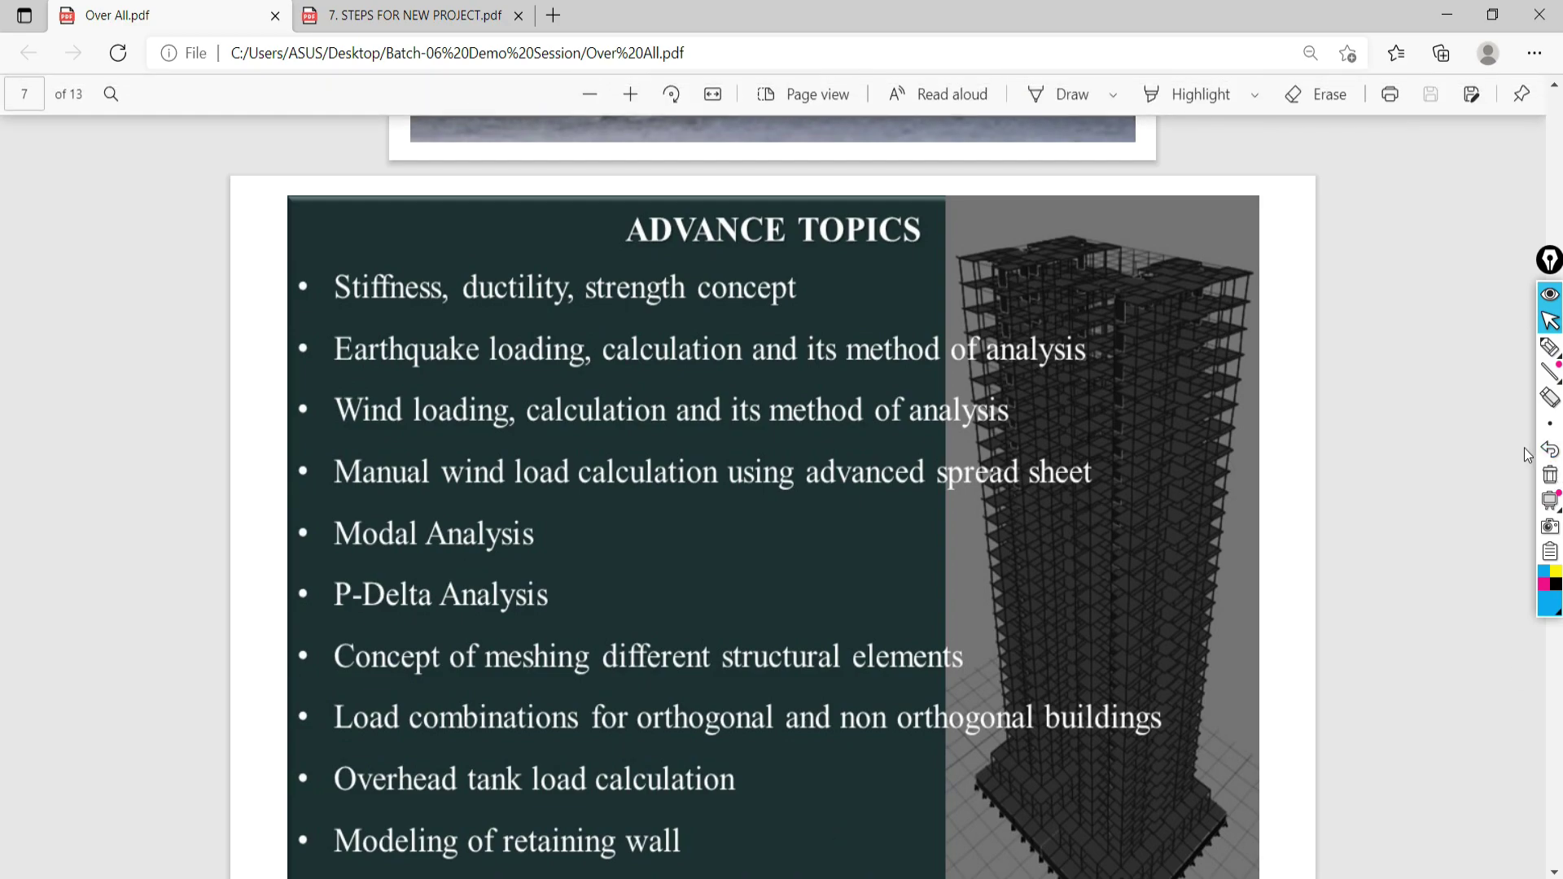
- Handwrite 1843-2016 in blue ink beside the tower image and underline it
{"action": "left_click", "coordinate": [1551, 348]}
{"action": "left_click_drag", "start_coordinate": [1273, 308], "coordinate": [1276, 364]}
{"action": "mouse_move", "coordinate": [1321, 311]}
{"action": "left_mouse_down"}
{"action": "mouse_move", "coordinate": [1300, 327]}
{"action": "mouse_move", "coordinate": [1376, 320]}
{"action": "mouse_move", "coordinate": [1351, 359]}
{"action": "left_mouse_up"}
{"action": "mouse_move", "coordinate": [1370, 301]}
{"action": "left_mouse_down"}
{"action": "mouse_move", "coordinate": [1383, 332]}
{"action": "mouse_move", "coordinate": [1448, 344]}
{"action": "mouse_move", "coordinate": [1464, 314]}
{"action": "left_mouse_up"}
{"action": "mouse_move", "coordinate": [1490, 297]}
{"action": "left_mouse_down"}
{"action": "mouse_move", "coordinate": [1489, 338]}
{"action": "mouse_move", "coordinate": [1503, 322]}
{"action": "left_mouse_up"}
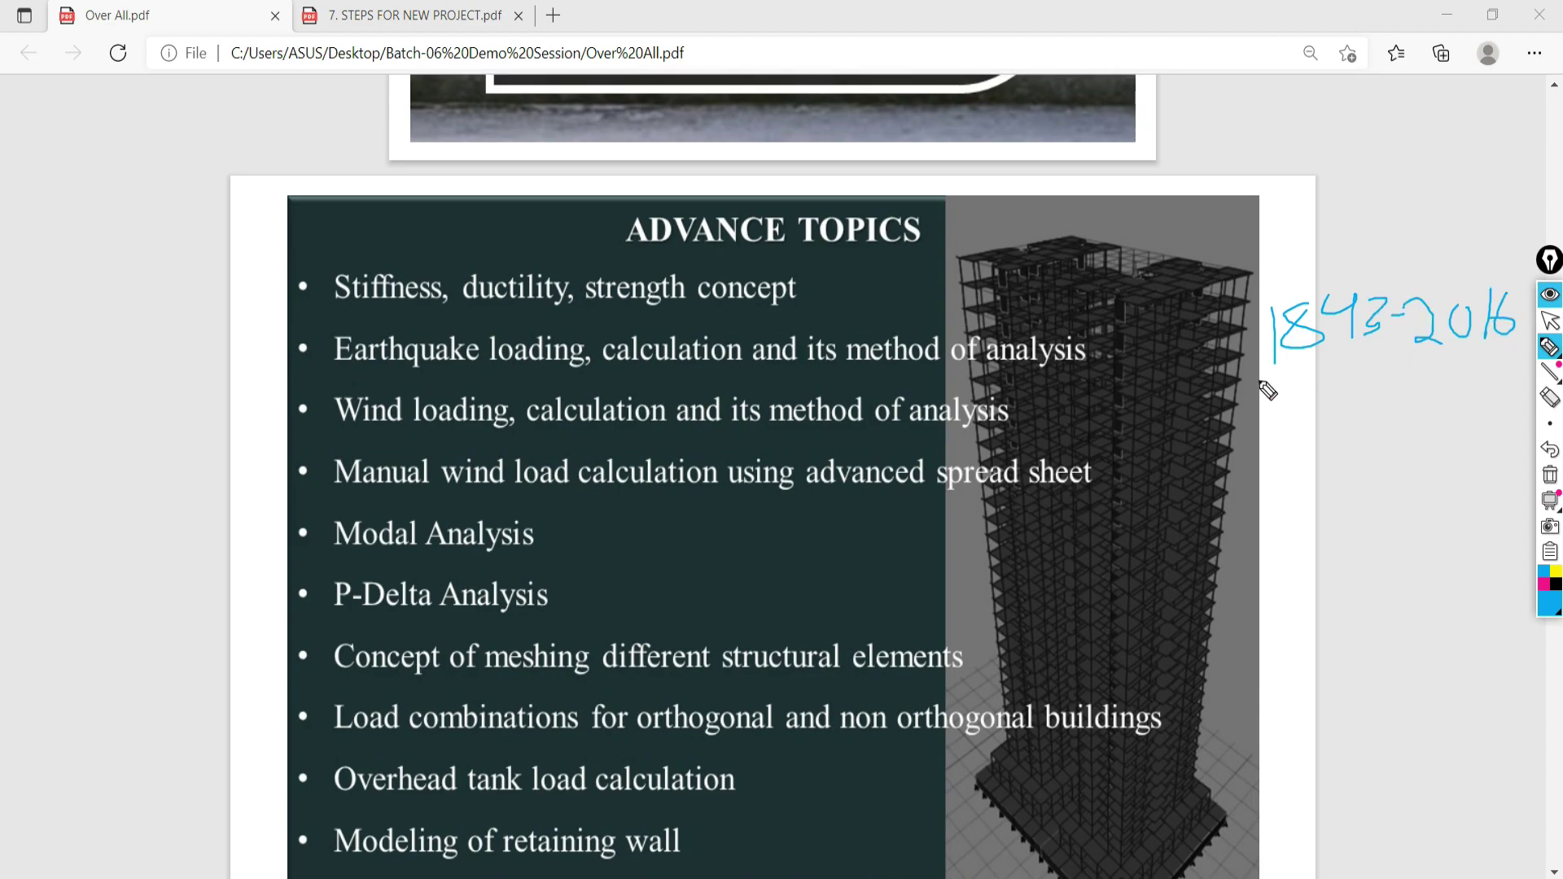
{"action": "mouse_move", "coordinate": [1258, 380]}
{"action": "left_mouse_down"}
{"action": "mouse_move", "coordinate": [1476, 367]}
{"action": "mouse_move", "coordinate": [1291, 395]}
{"action": "mouse_move", "coordinate": [1462, 383]}
{"action": "left_mouse_up"}
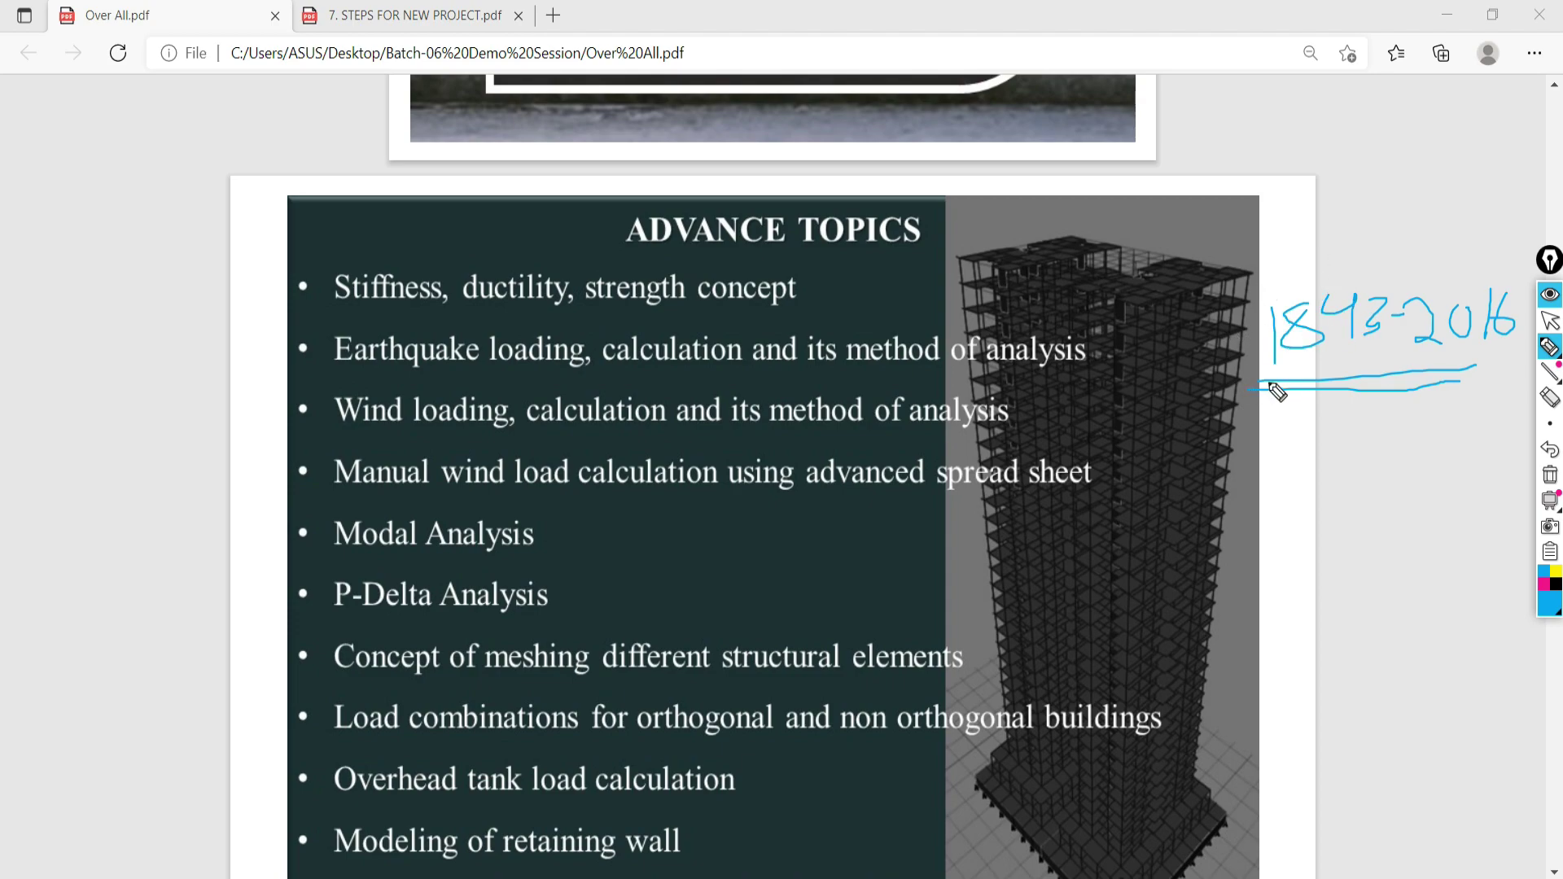
- Write 1 — 2 double-underlined, circle and tick Modal Analysis, then erase the ink
{"action": "mouse_move", "coordinate": [1319, 419]}
{"action": "left_mouse_down"}
{"action": "mouse_move", "coordinate": [1321, 470]}
{"action": "mouse_move", "coordinate": [1409, 440]}
{"action": "mouse_move", "coordinate": [1495, 478]}
{"action": "left_mouse_up"}
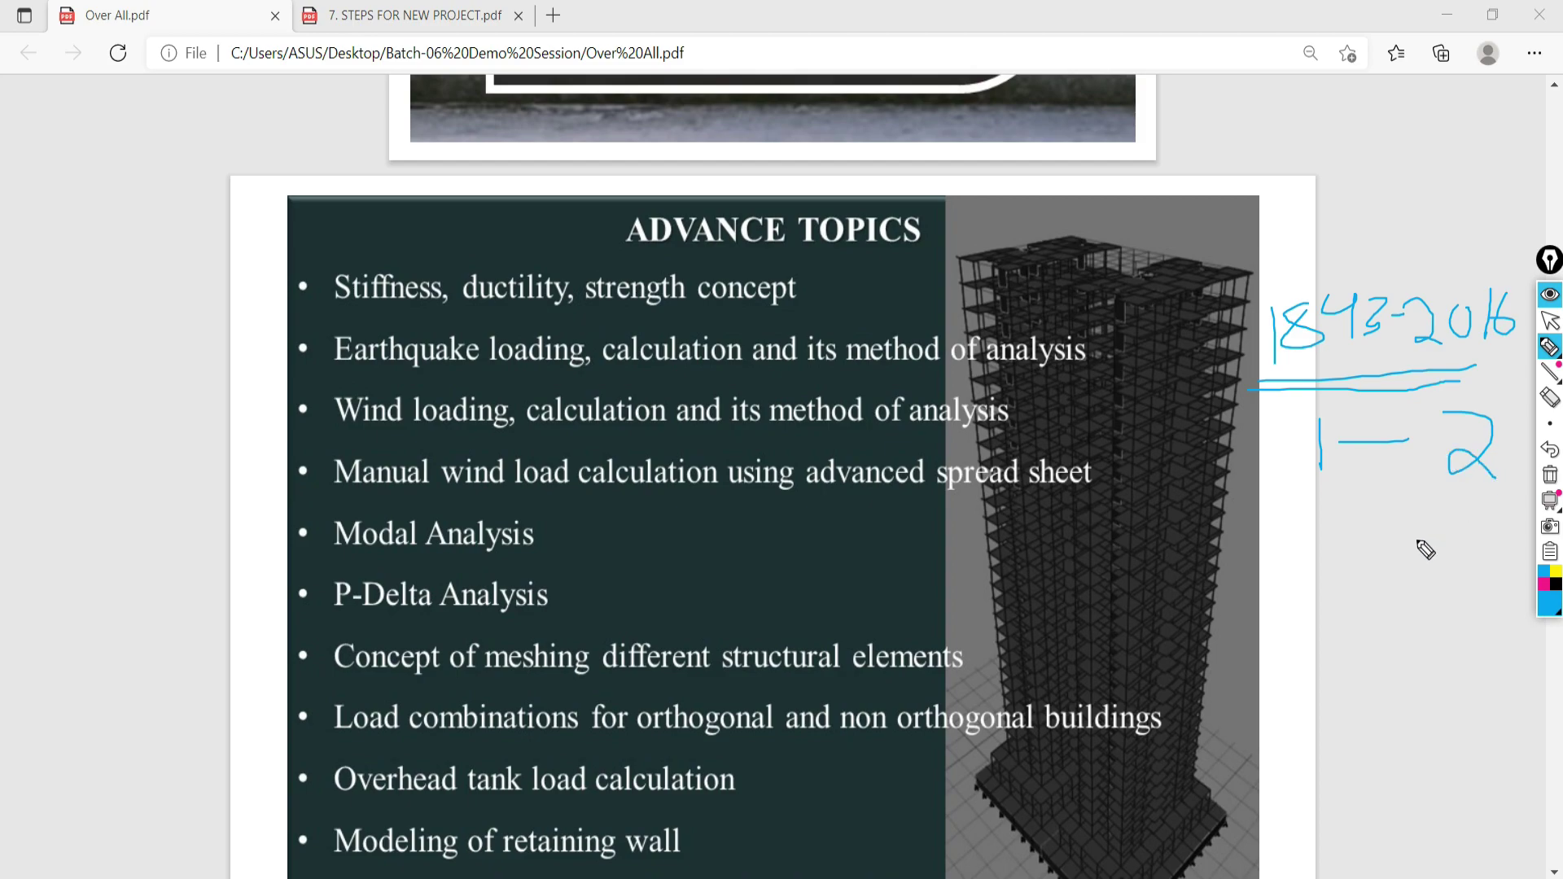
{"action": "left_click_drag", "start_coordinate": [1319, 514], "coordinate": [1462, 509]}
{"action": "left_click_drag", "start_coordinate": [1317, 524], "coordinate": [1456, 524]}
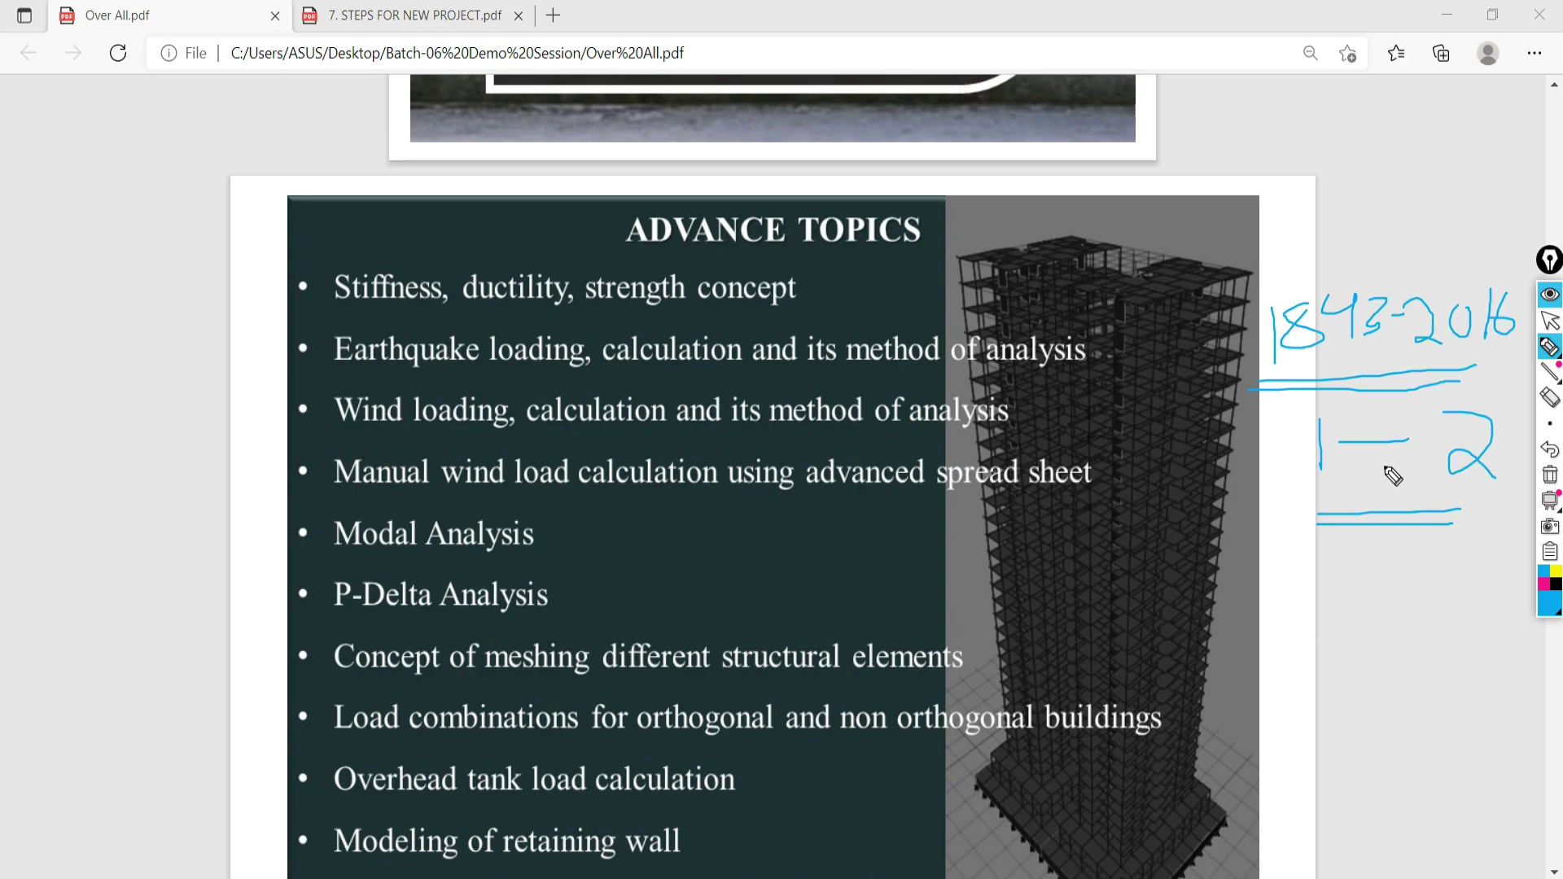
{"action": "mouse_move", "coordinate": [248, 517]}
{"action": "left_mouse_down"}
{"action": "mouse_move", "coordinate": [453, 512]}
{"action": "mouse_move", "coordinate": [559, 533]}
{"action": "mouse_move", "coordinate": [446, 560]}
{"action": "mouse_move", "coordinate": [316, 563]}
{"action": "mouse_move", "coordinate": [249, 542]}
{"action": "mouse_move", "coordinate": [249, 521]}
{"action": "left_mouse_up"}
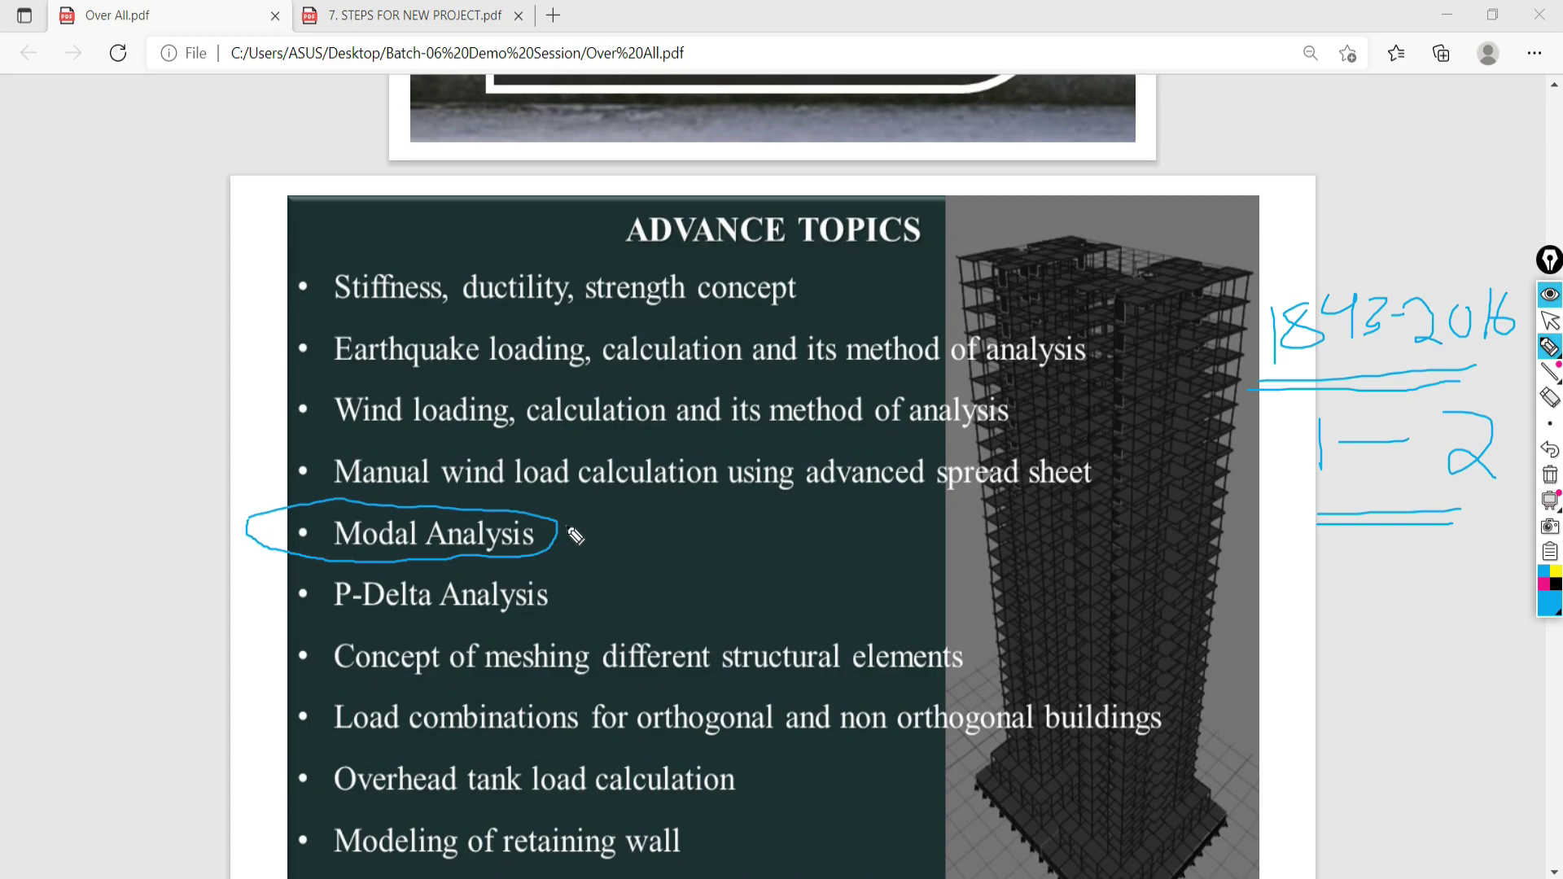
{"action": "left_click_drag", "start_coordinate": [567, 528], "coordinate": [733, 460]}
{"action": "left_click", "coordinate": [1552, 477]}
- Leave the pen and return to the arrow selection tool on the cleared slide
{"action": "left_click", "coordinate": [1551, 320]}
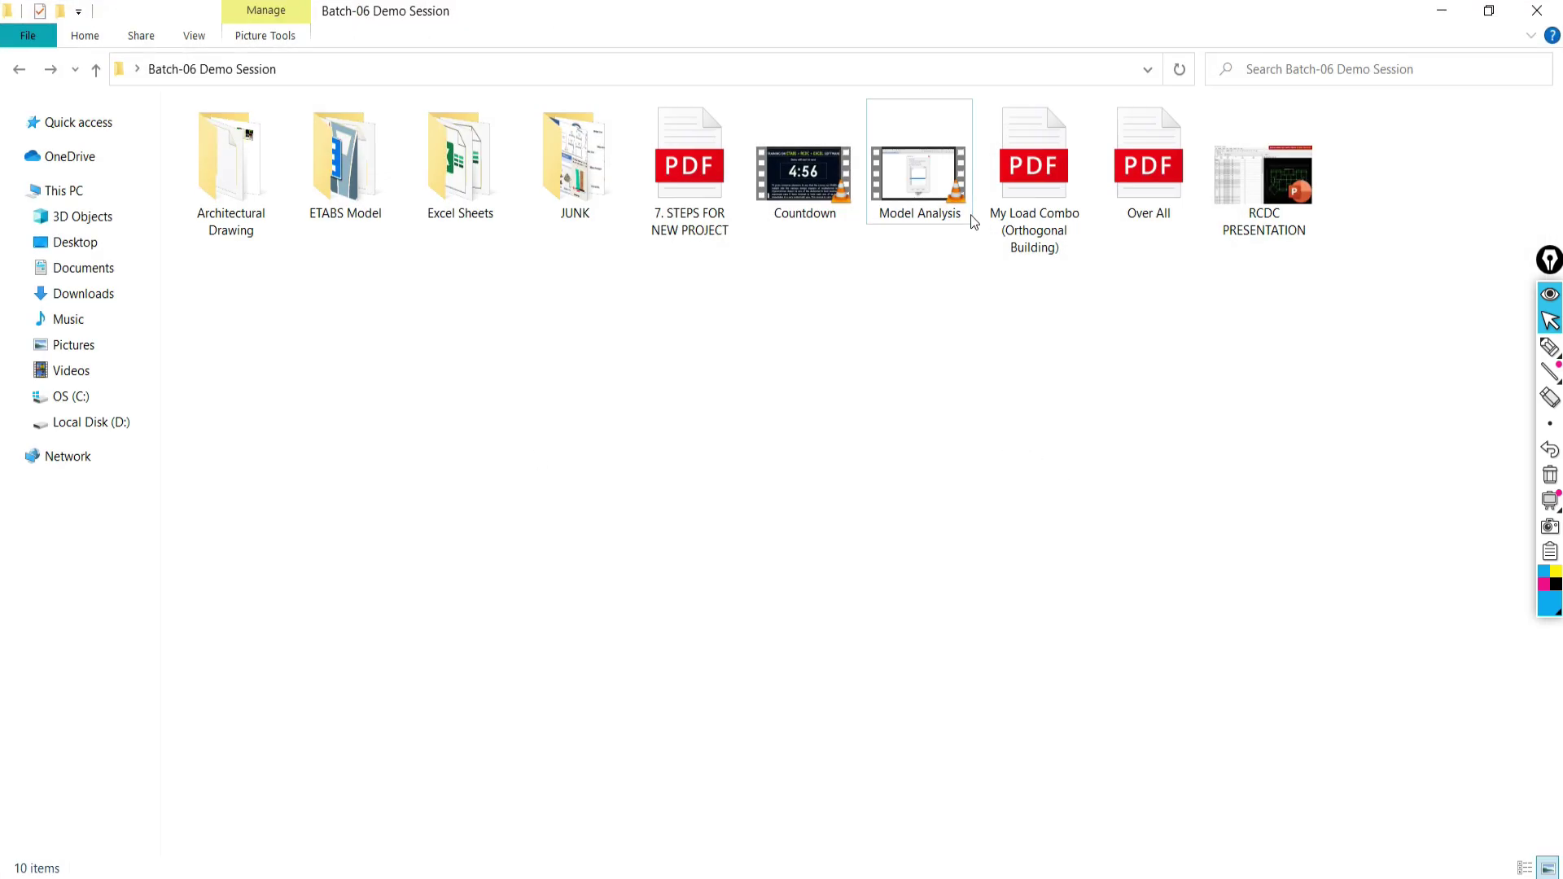
- Open My Load Combo (Orthogonal Building).pdf, review its load combinations, then switch to Google Meet
{"action": "left_click", "coordinate": [1026, 189]}
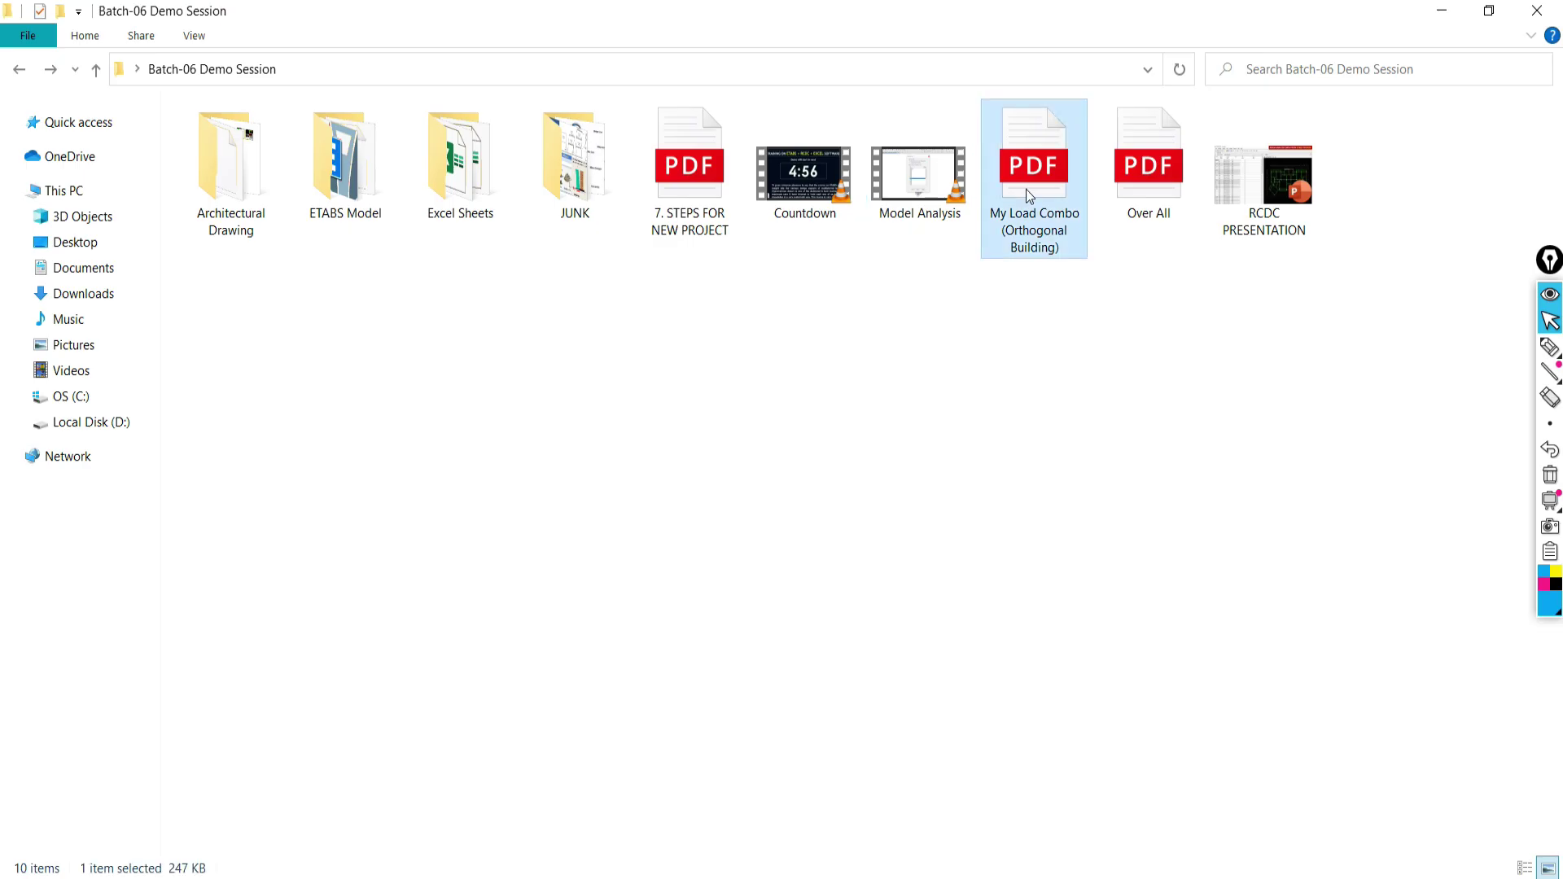
{"action": "double_click", "coordinate": [1026, 189]}
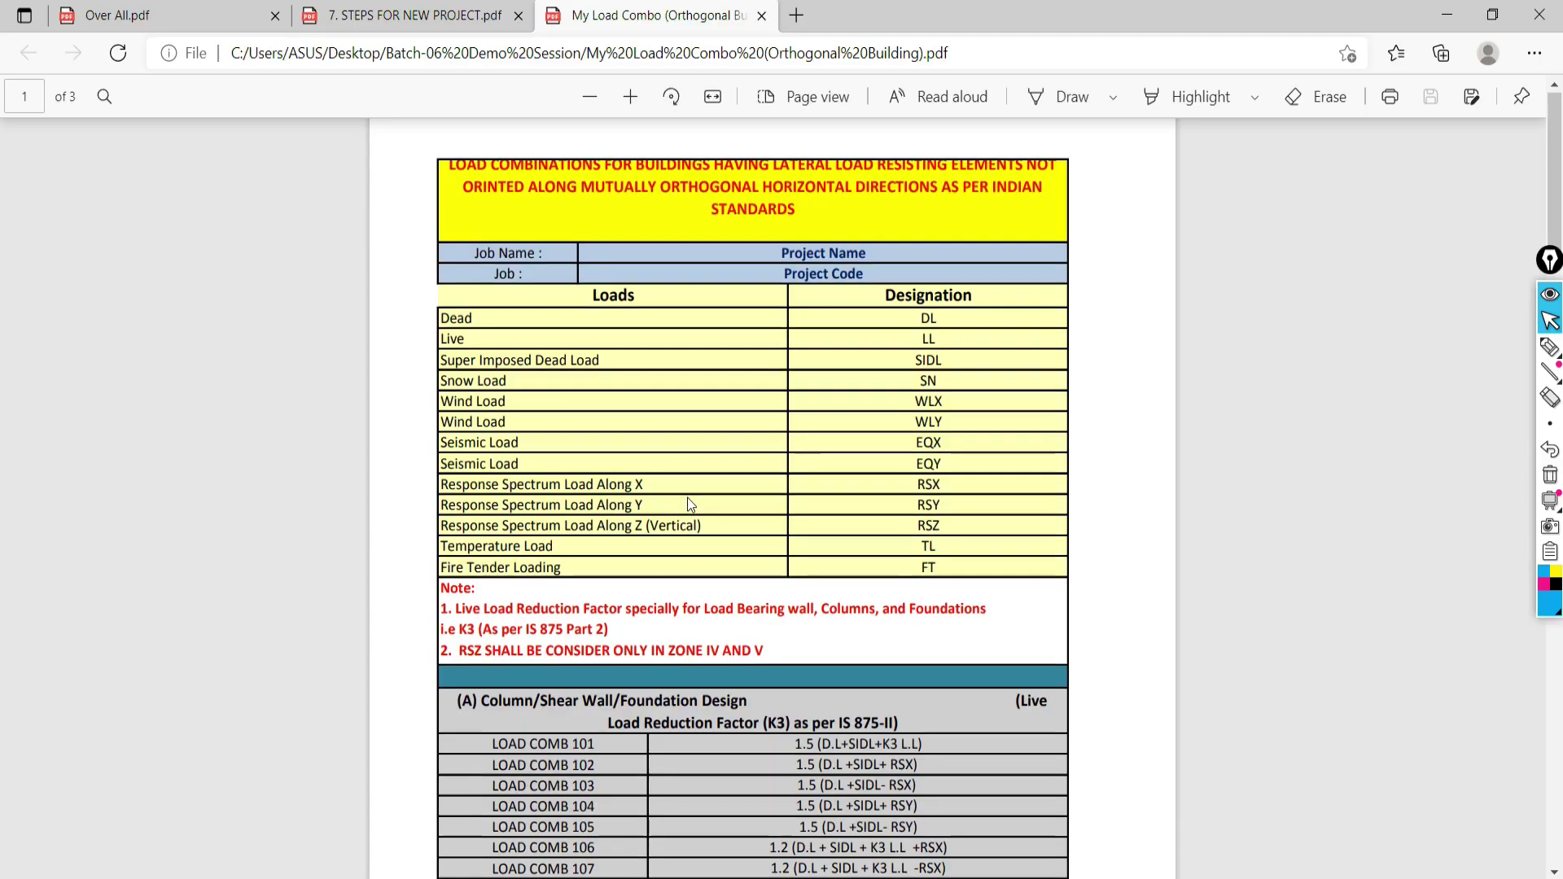
{"action": "scroll", "coordinate": [687, 496], "scroll_direction": "down", "scroll_amount": 7}
{"action": "scroll", "coordinate": [688, 501], "scroll_direction": "down", "scroll_amount": 6}
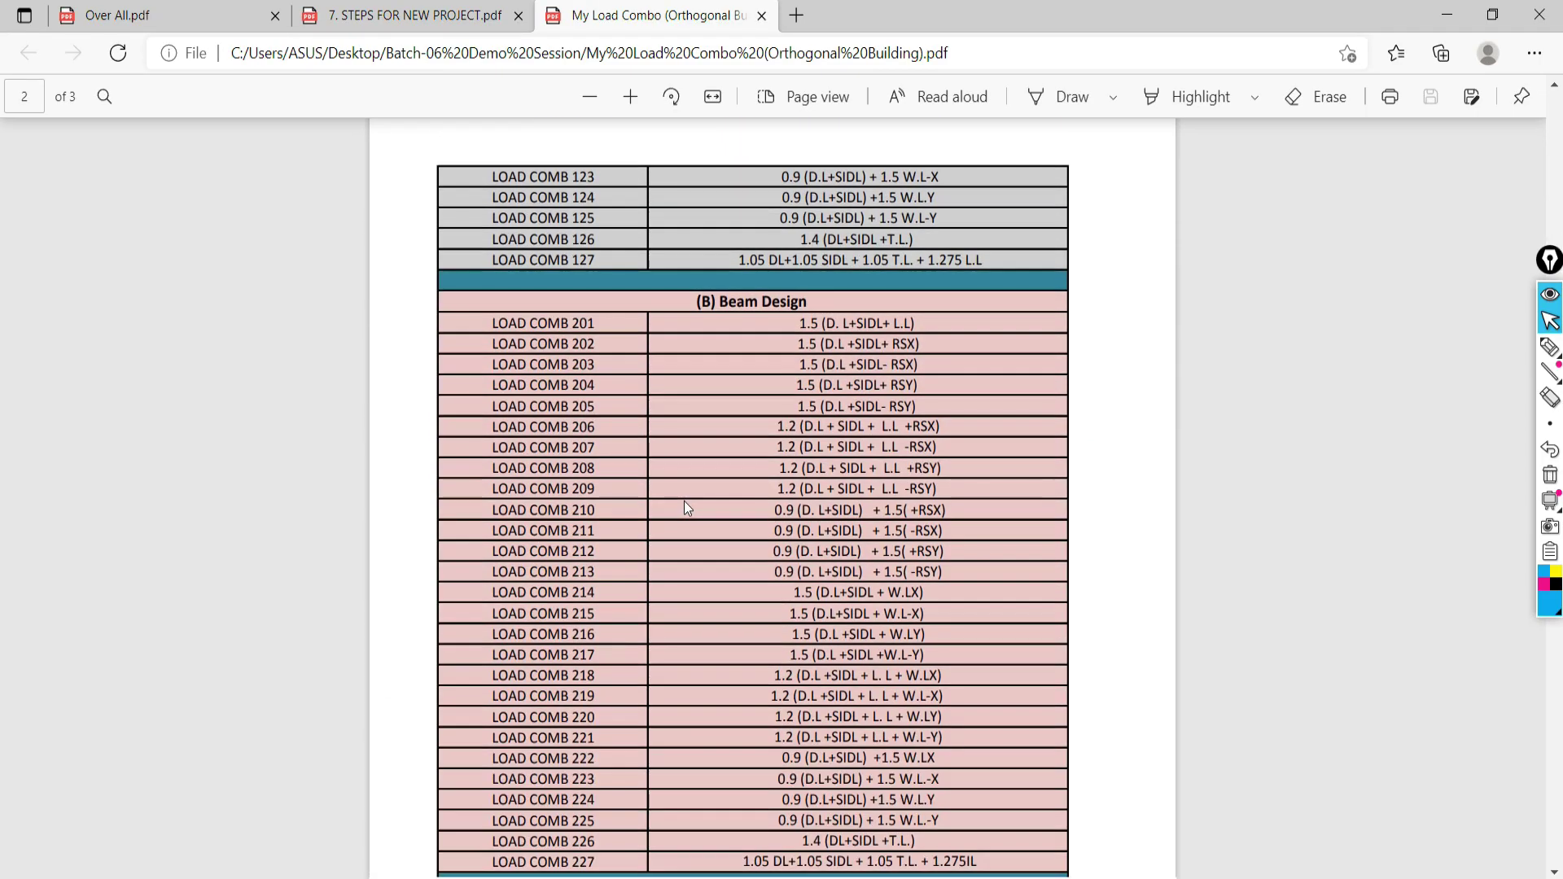
{"action": "scroll", "coordinate": [686, 504], "scroll_direction": "down", "scroll_amount": 3}
{"action": "scroll", "coordinate": [687, 505], "scroll_direction": "down", "scroll_amount": 4}
{"action": "scroll", "coordinate": [684, 501], "scroll_direction": "down", "scroll_amount": 7}
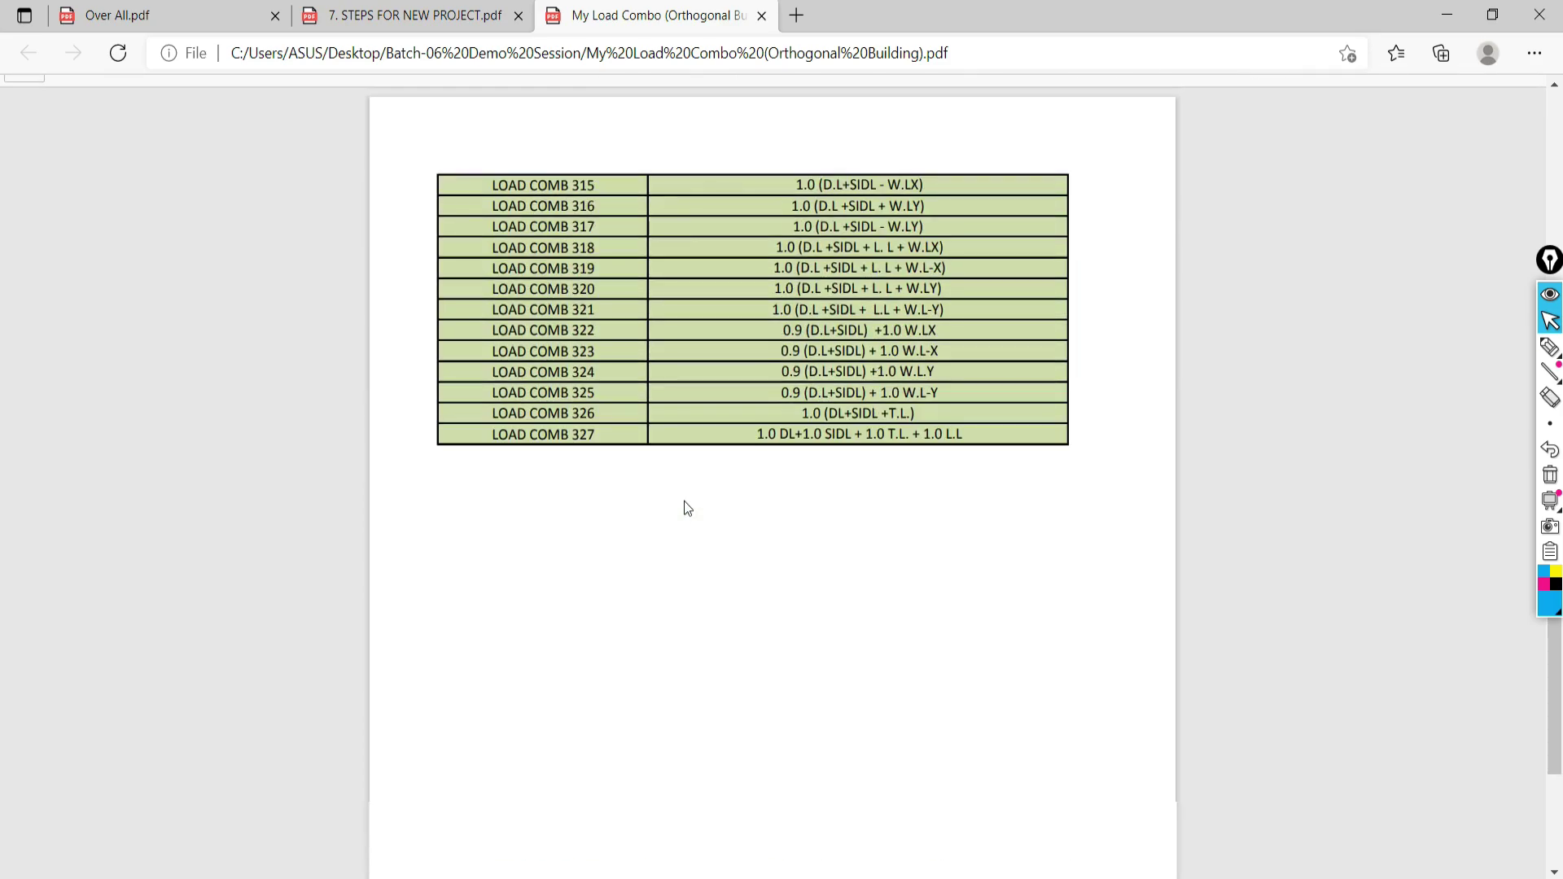
{"action": "scroll", "coordinate": [684, 501], "scroll_direction": "up", "scroll_amount": 6}
{"action": "scroll", "coordinate": [684, 508], "scroll_direction": "up", "scroll_amount": 6}
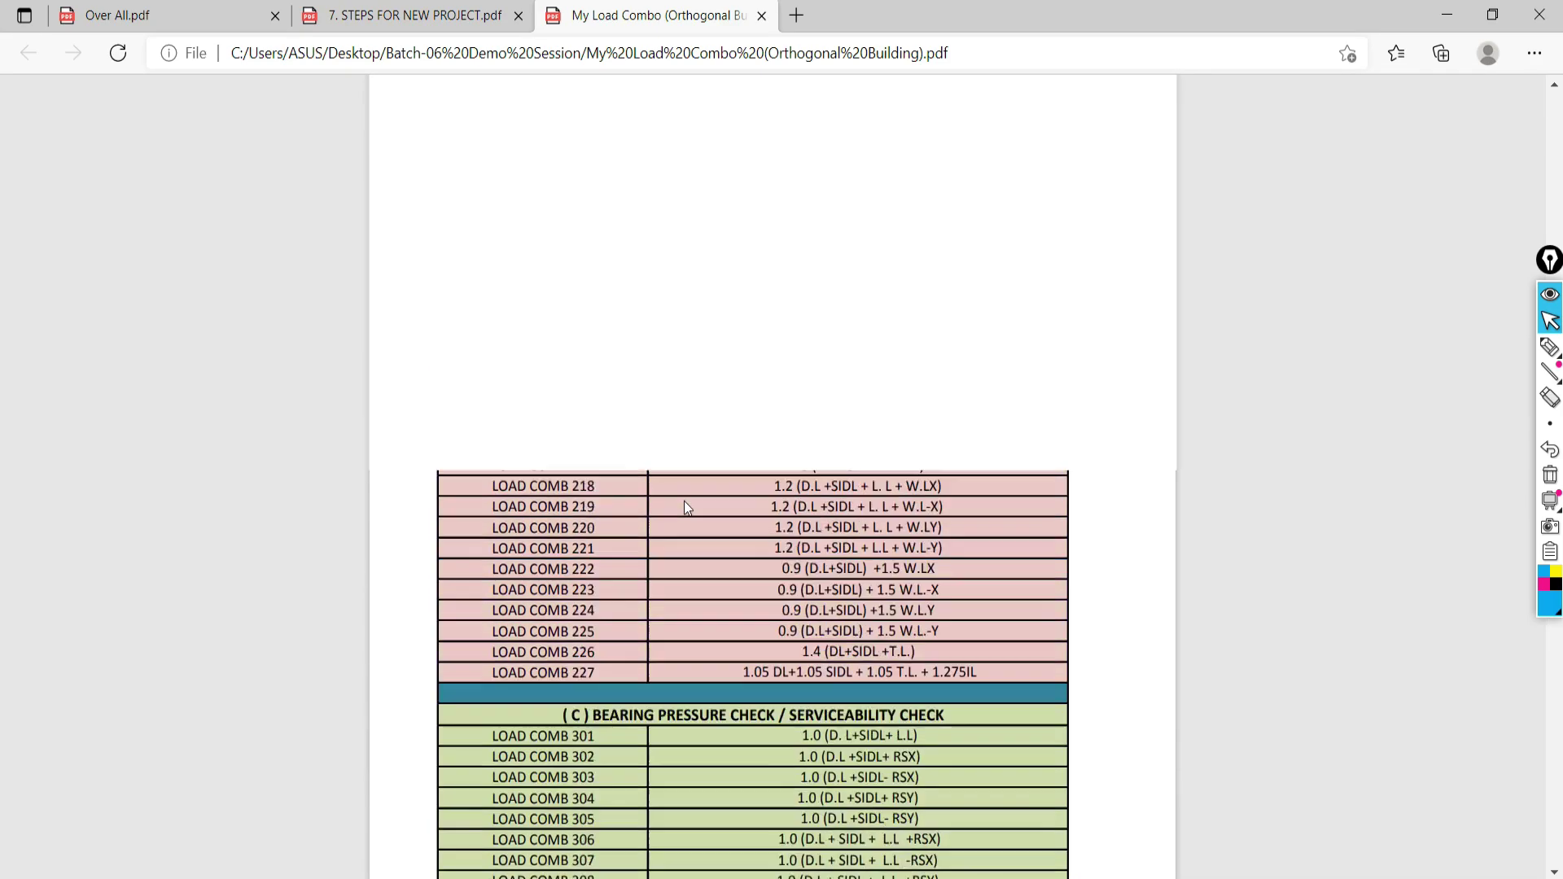
{"action": "scroll", "coordinate": [684, 508], "scroll_direction": "up", "scroll_amount": 4}
{"action": "scroll", "coordinate": [684, 507], "scroll_direction": "down", "scroll_amount": 5}
{"action": "scroll", "coordinate": [684, 501], "scroll_direction": "down", "scroll_amount": 2}
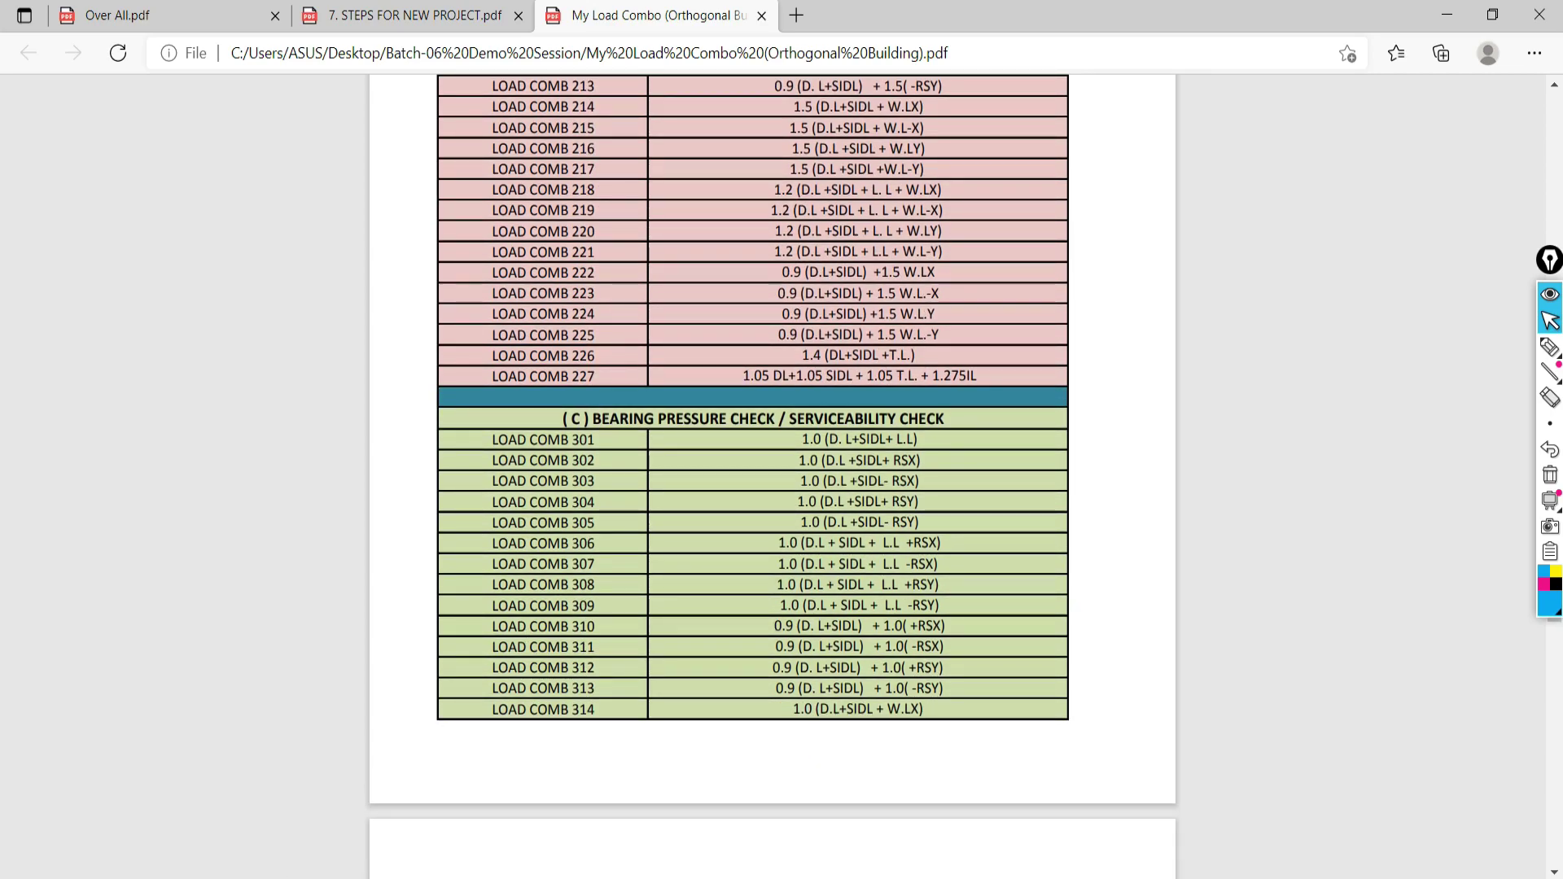
{"action": "left_click", "coordinate": [421, 843]}
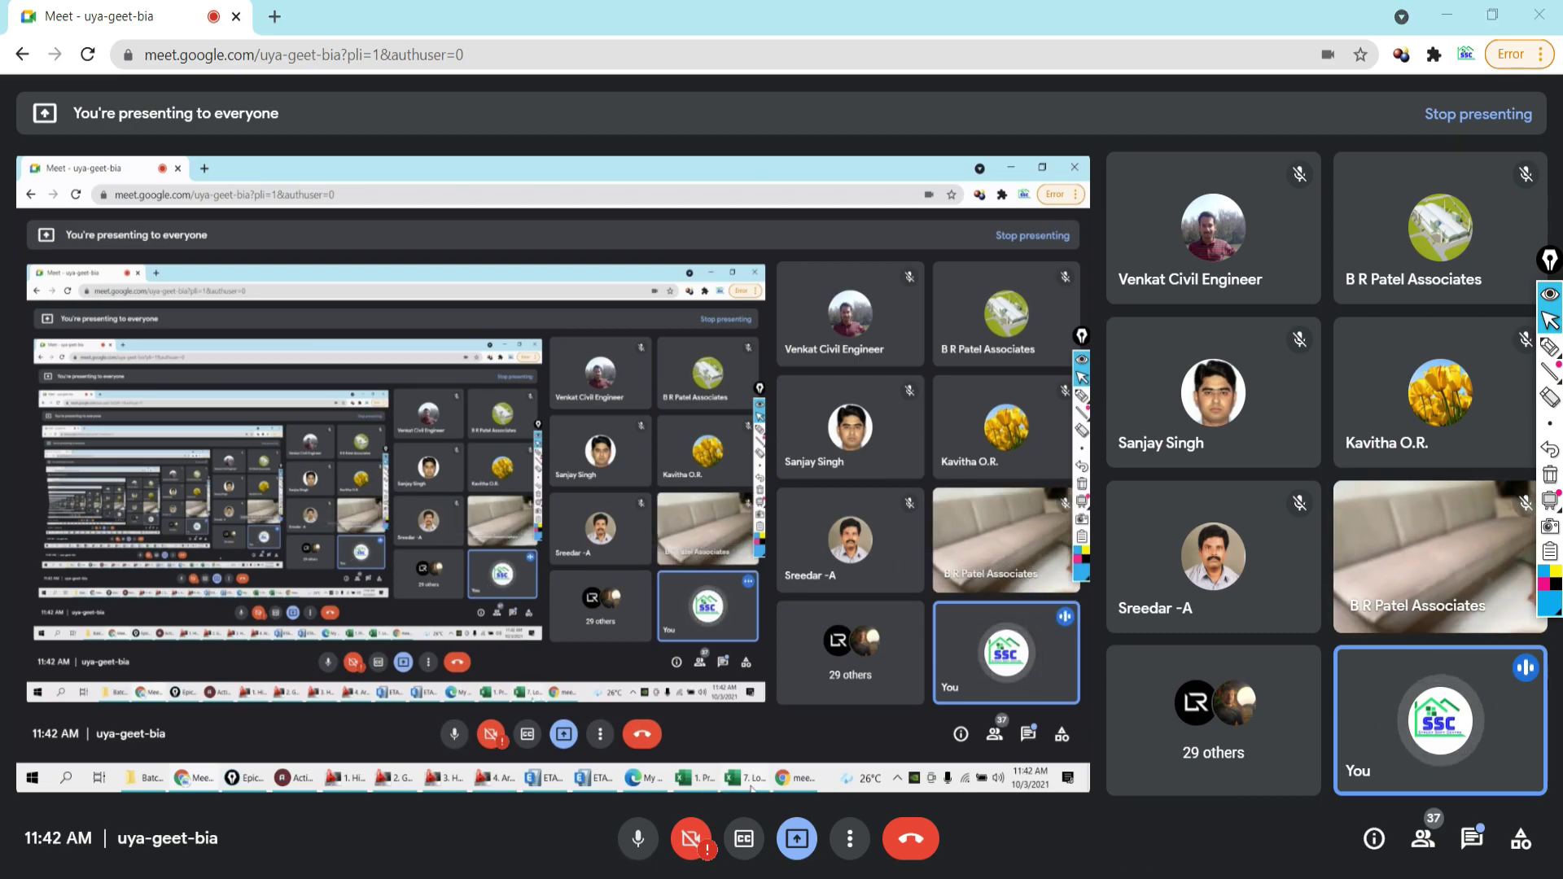
- Cycle through the STEPS FOR NEW PROJECT and Over All PDFs, ending in File Explorer
{"action": "key", "text": "alt+Tab"}
{"action": "key", "text": "alt+Tab"}
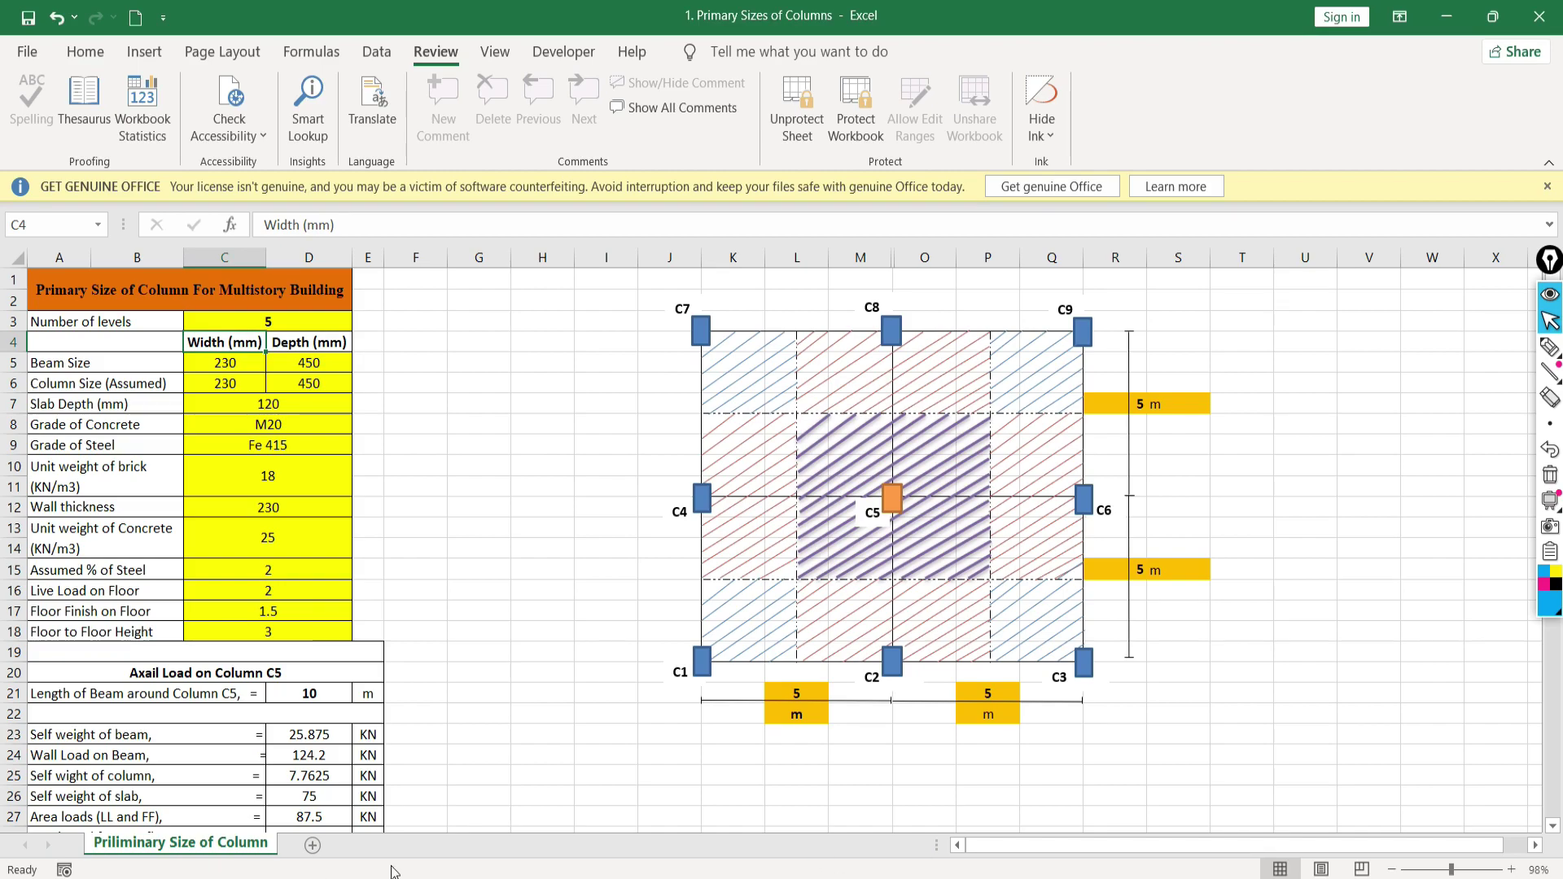
{"action": "key", "text": "alt+Tab"}
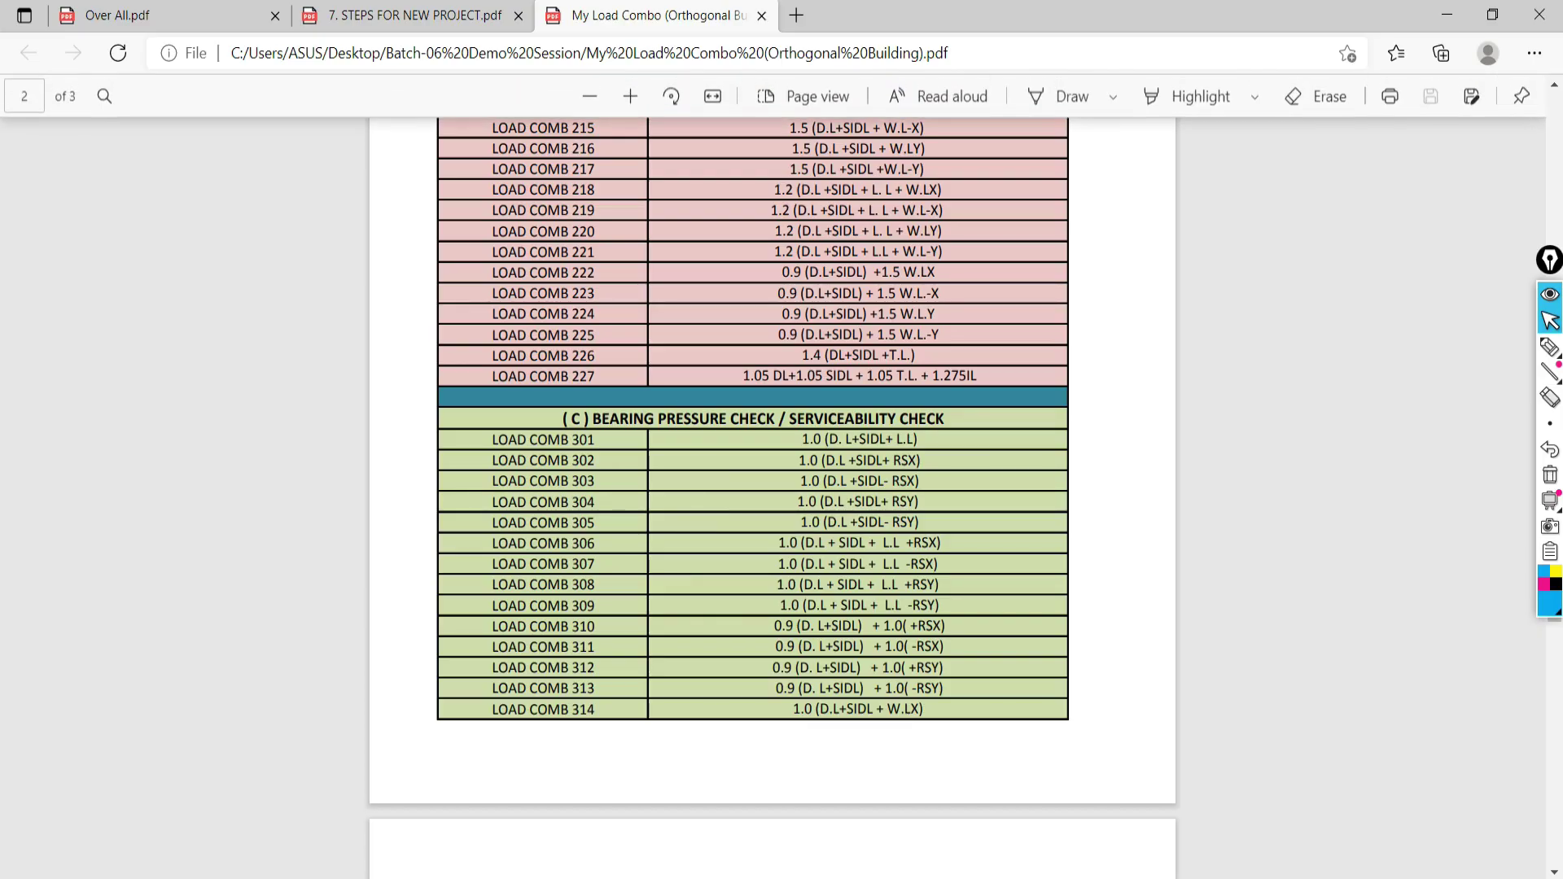
{"action": "left_click", "coordinate": [407, 15]}
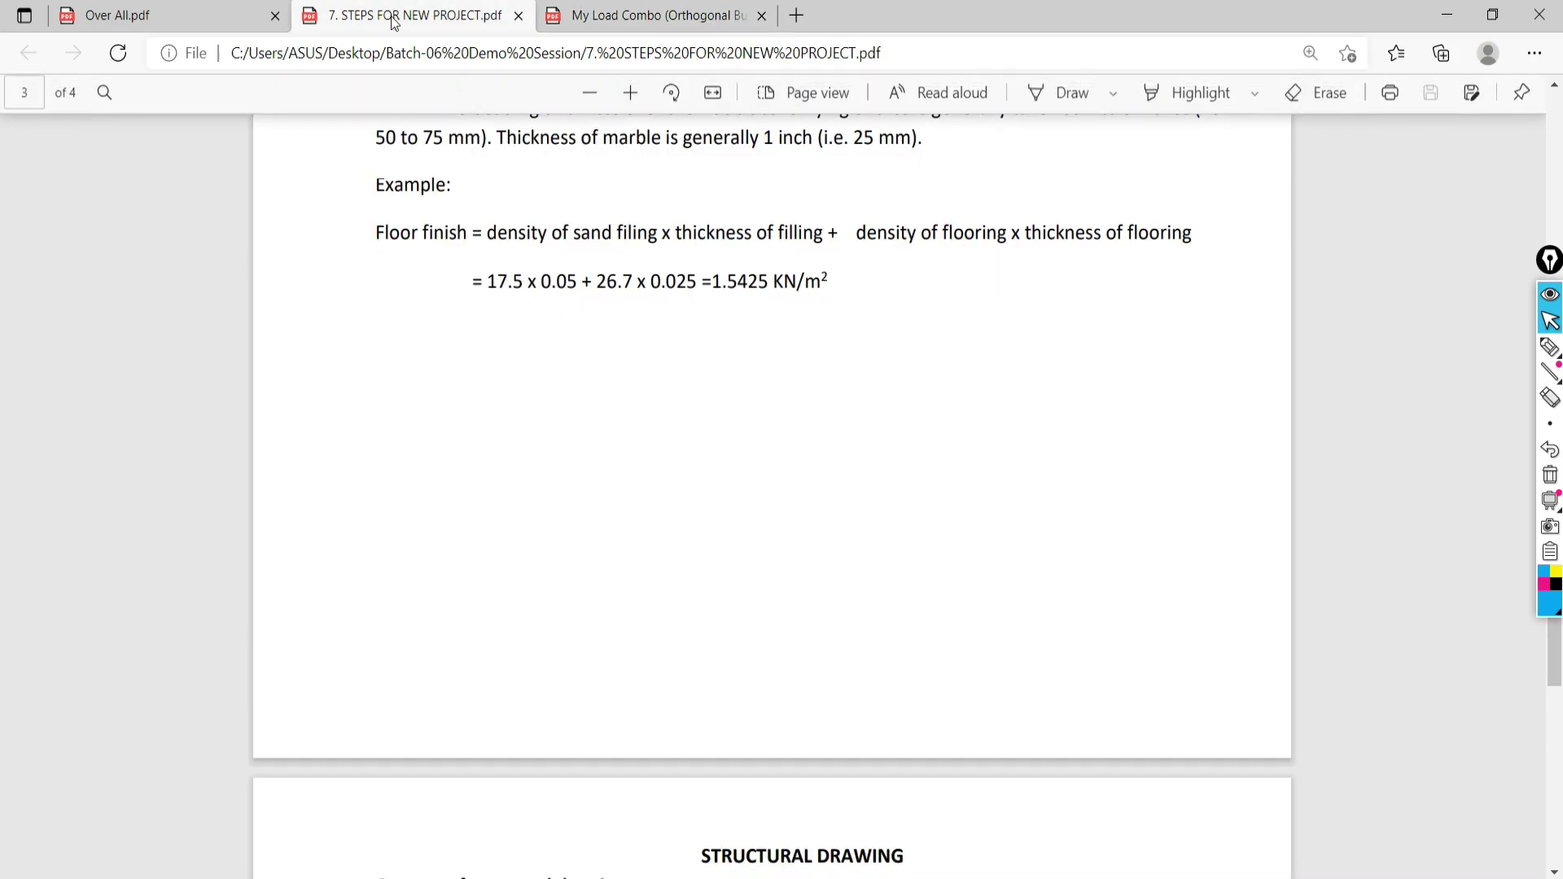
{"action": "left_click", "coordinate": [204, 15]}
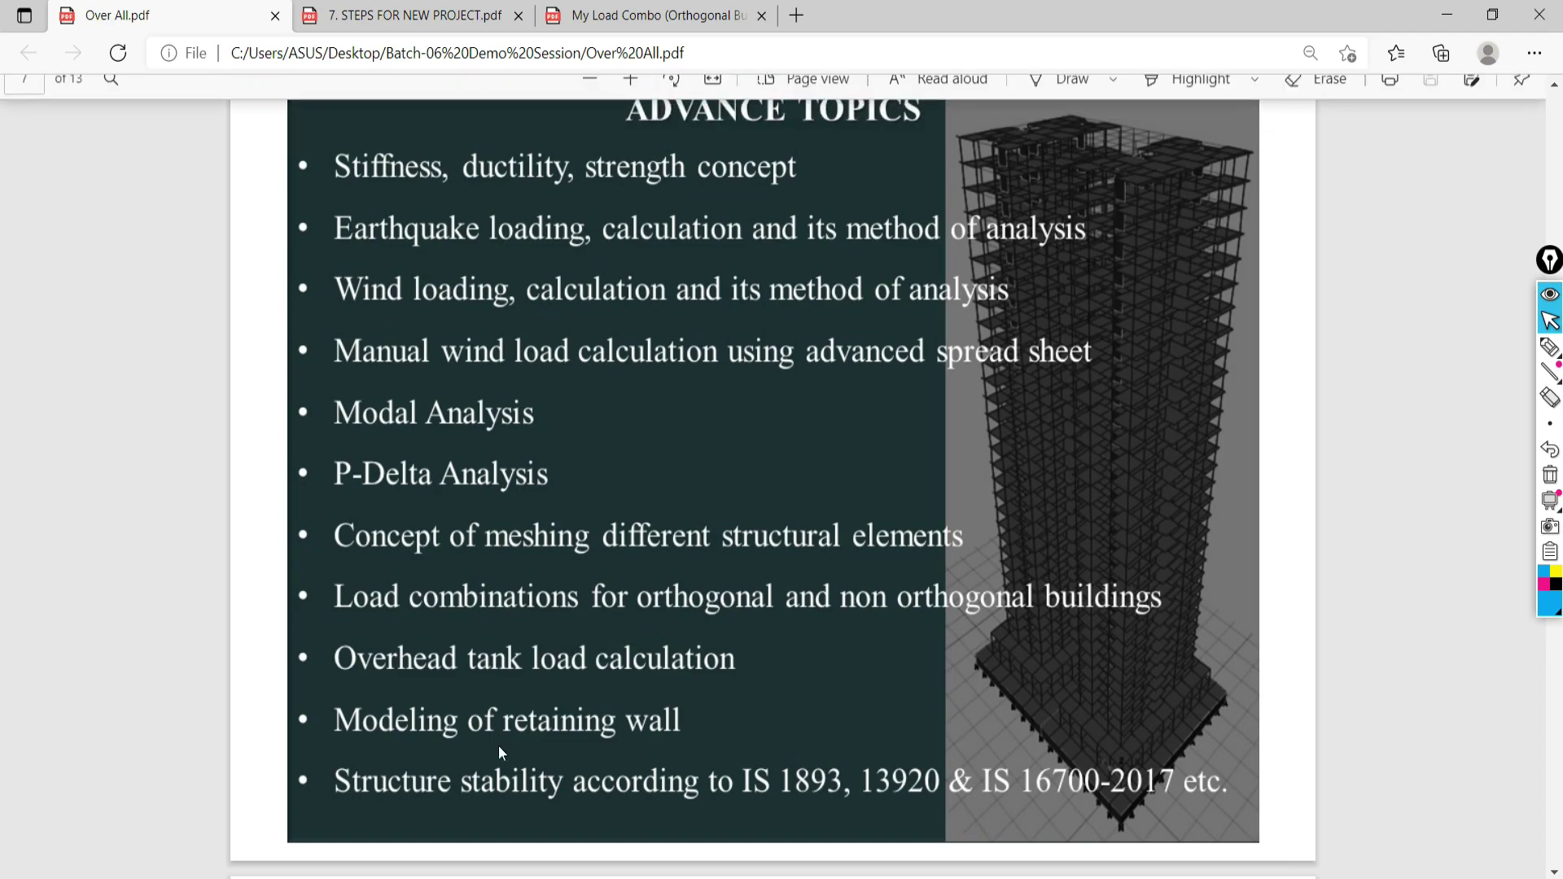
{"action": "key", "text": "alt+Tab"}
- Open the Excel Sheets folder and switch over to the open Excel workbooks
{"action": "double_click", "coordinate": [412, 193]}
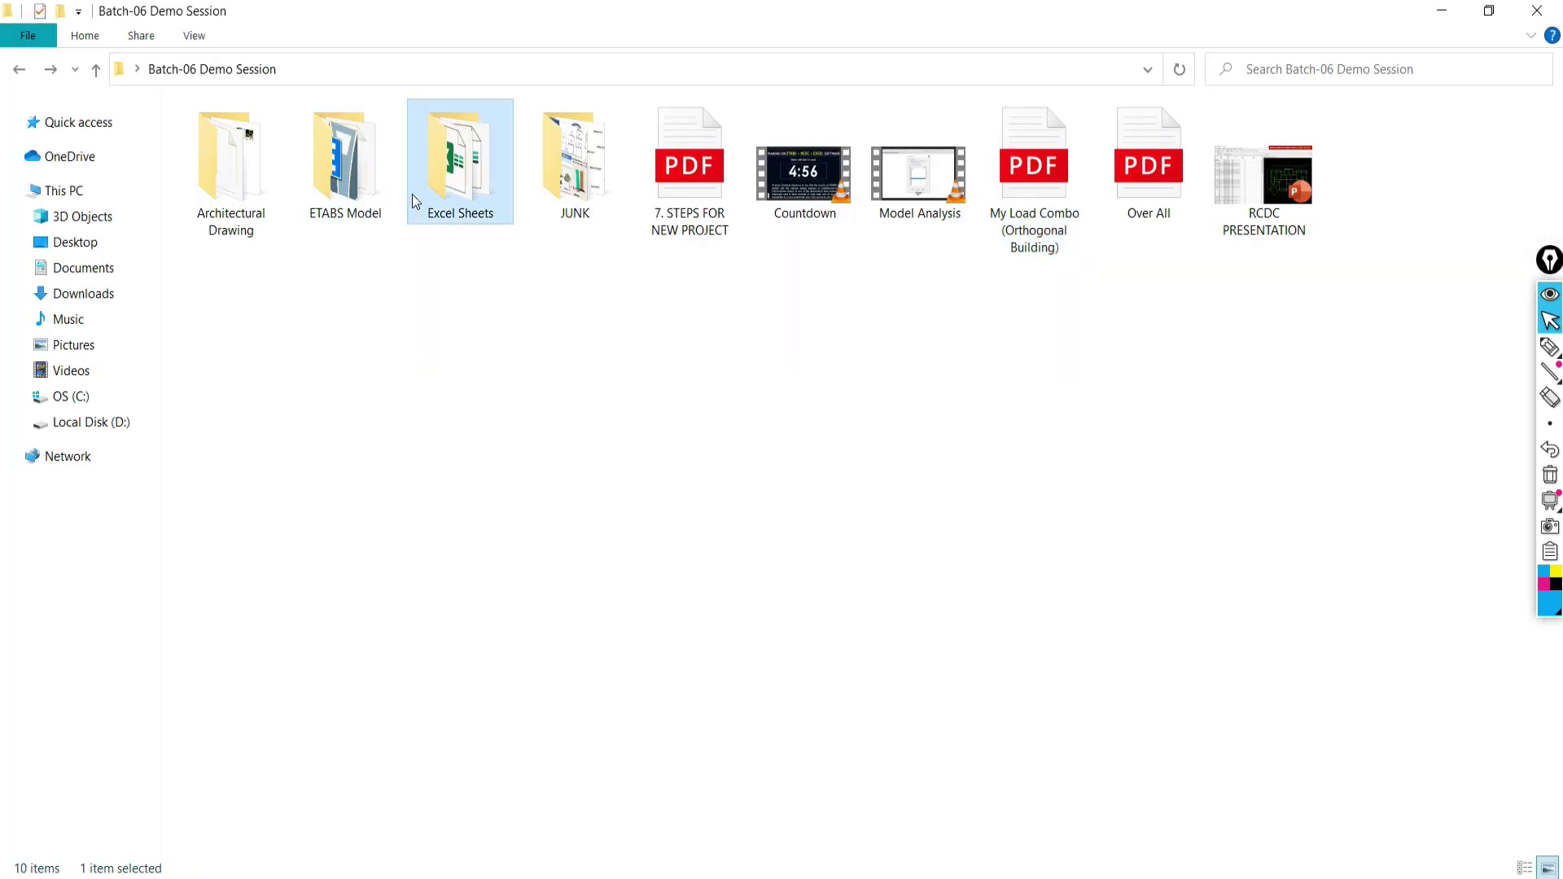
{"action": "left_click", "coordinate": [237, 301]}
{"action": "key", "text": "alt+Tab"}
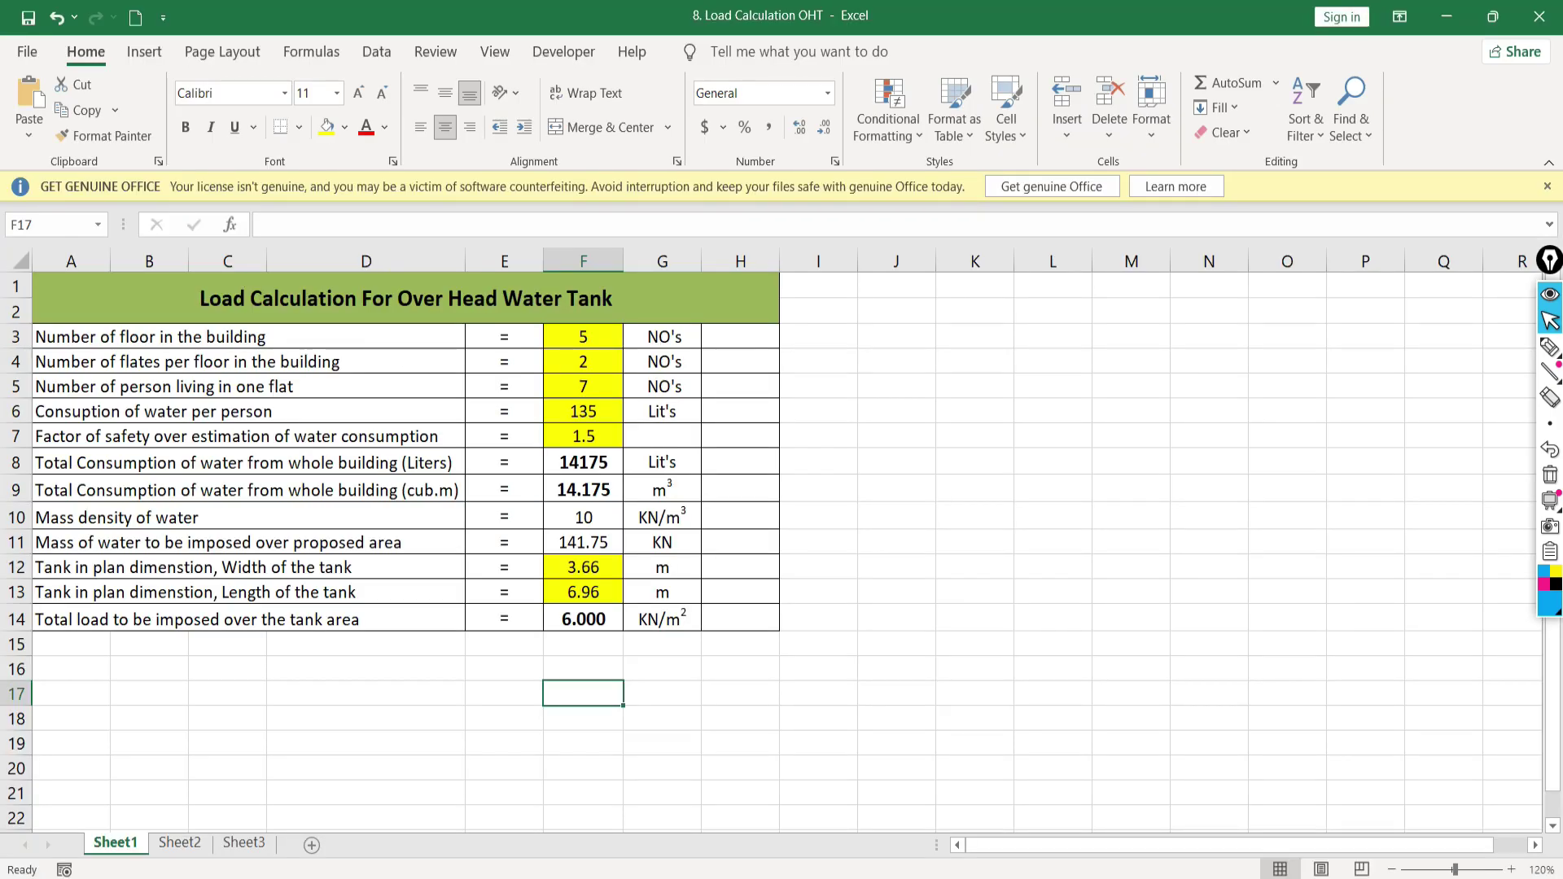
{"action": "key", "text": "alt+Tab"}
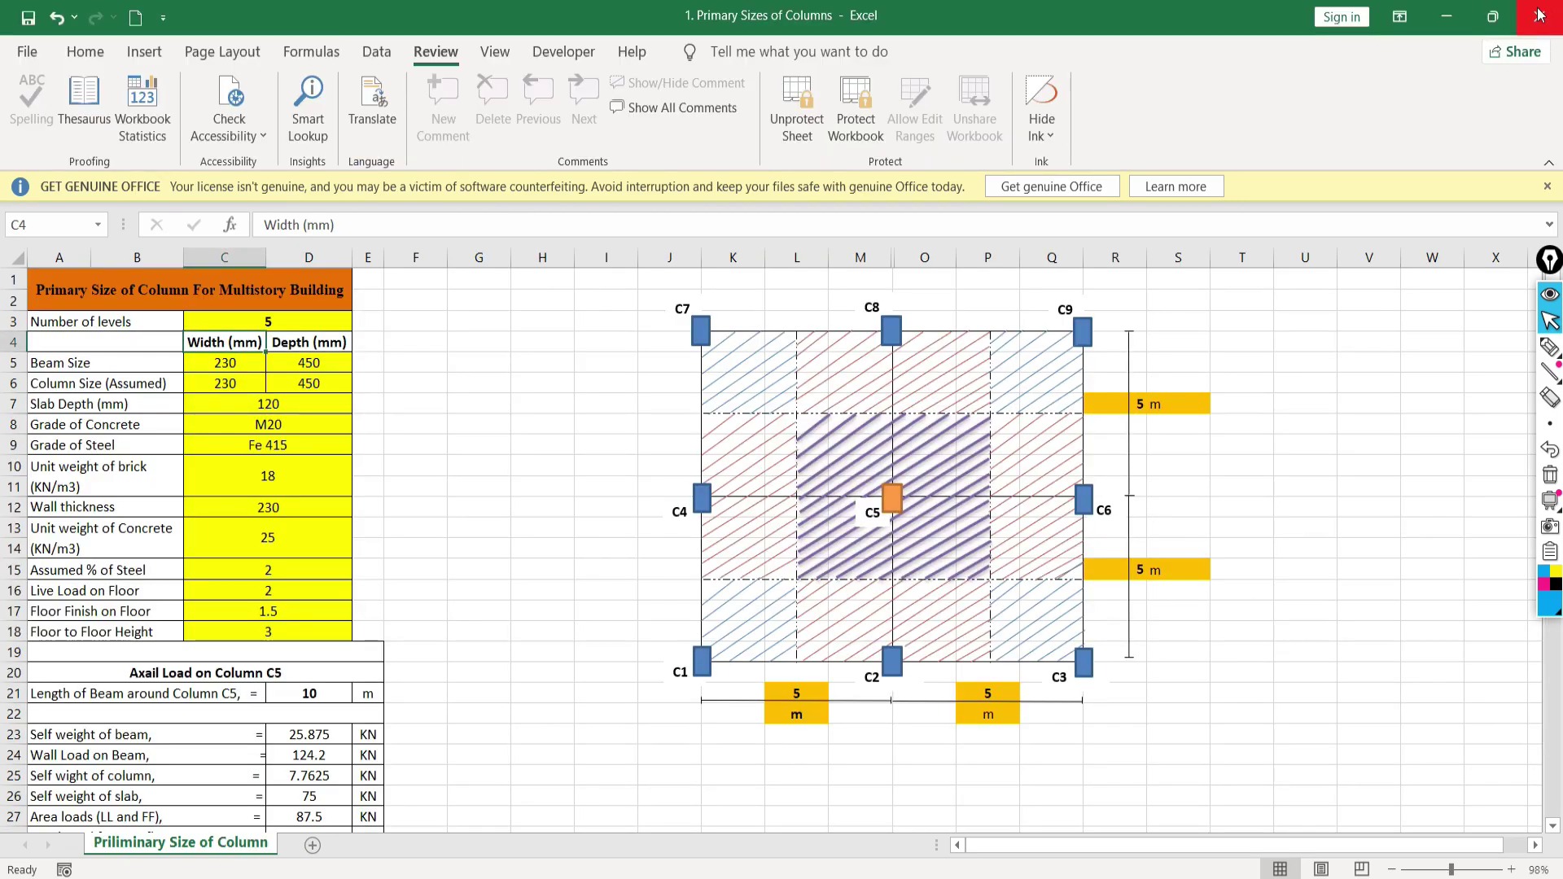
- Close Primary Sizes of Columns, Load Calculation OHT and Loading on Structure without saving
{"action": "key", "text": "alt+F4"}
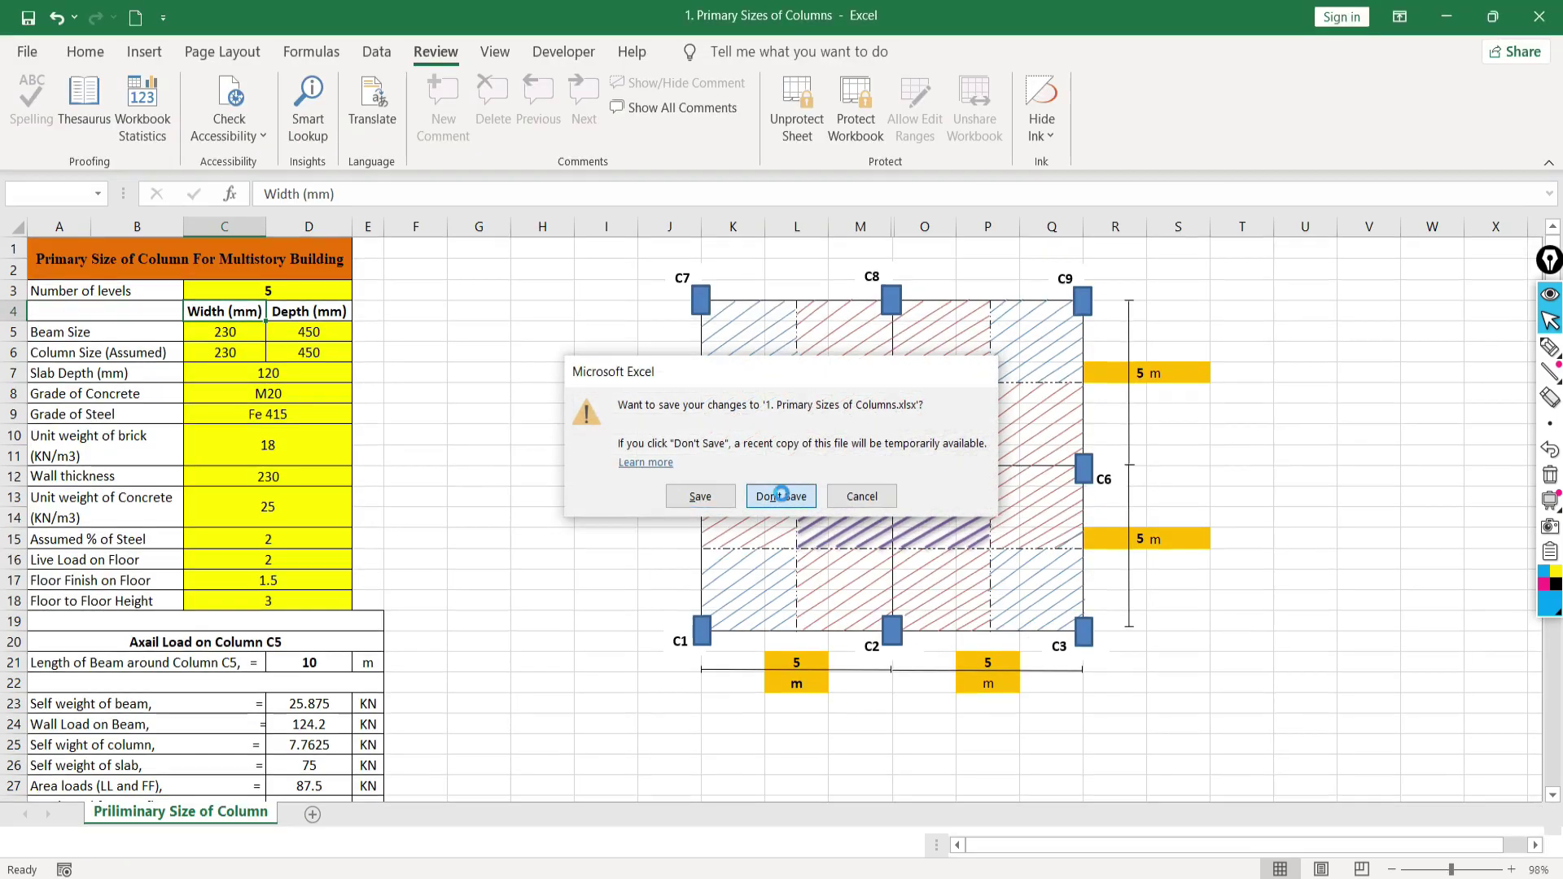
{"action": "left_click", "coordinate": [781, 498]}
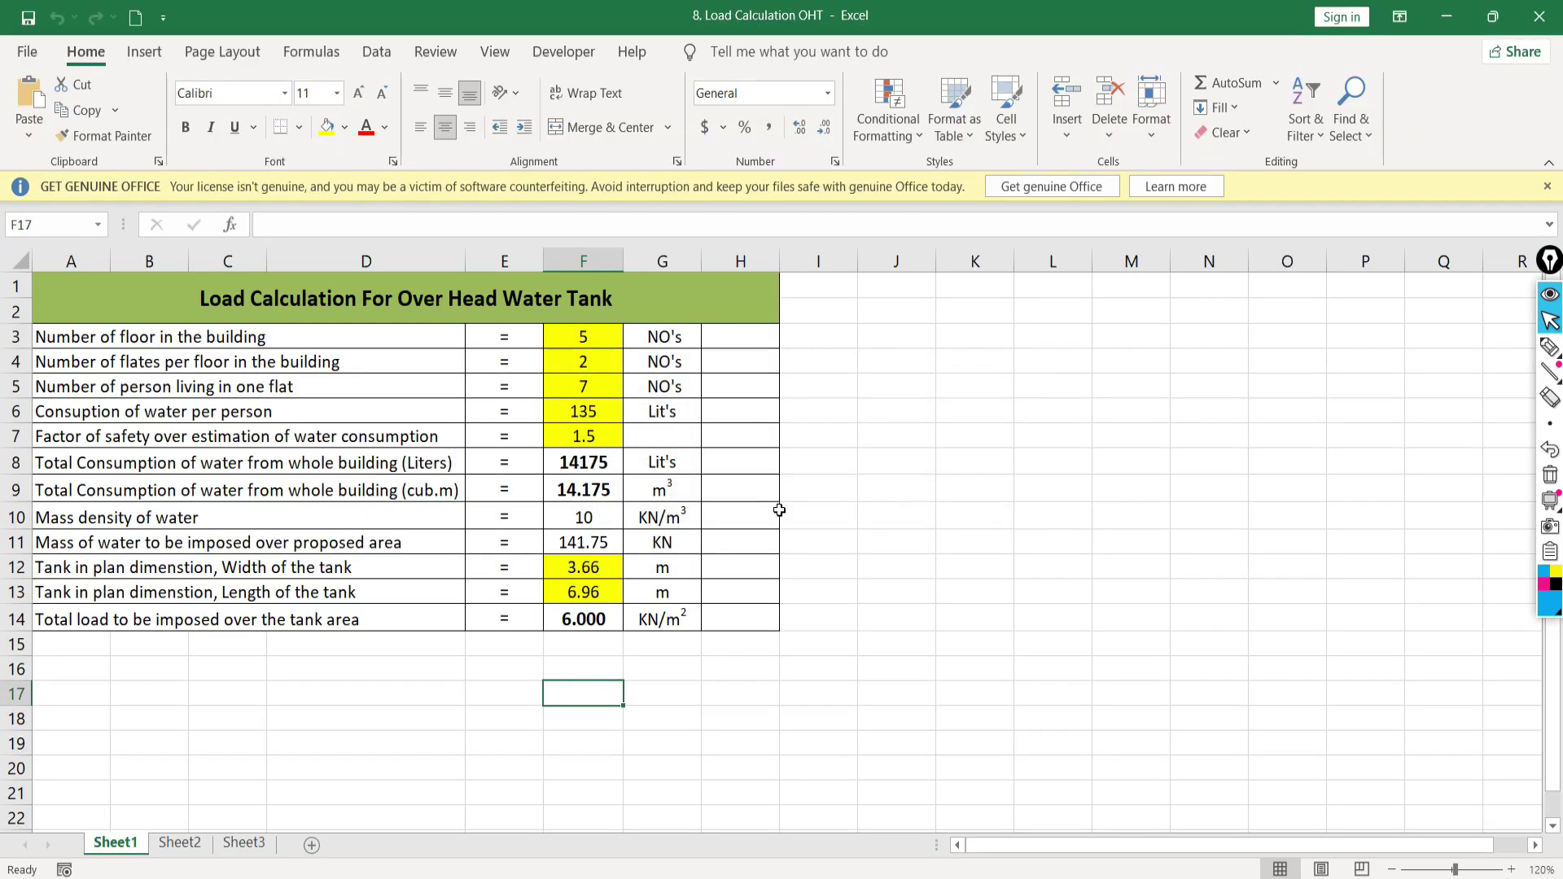
{"action": "left_click", "coordinate": [1557, 7]}
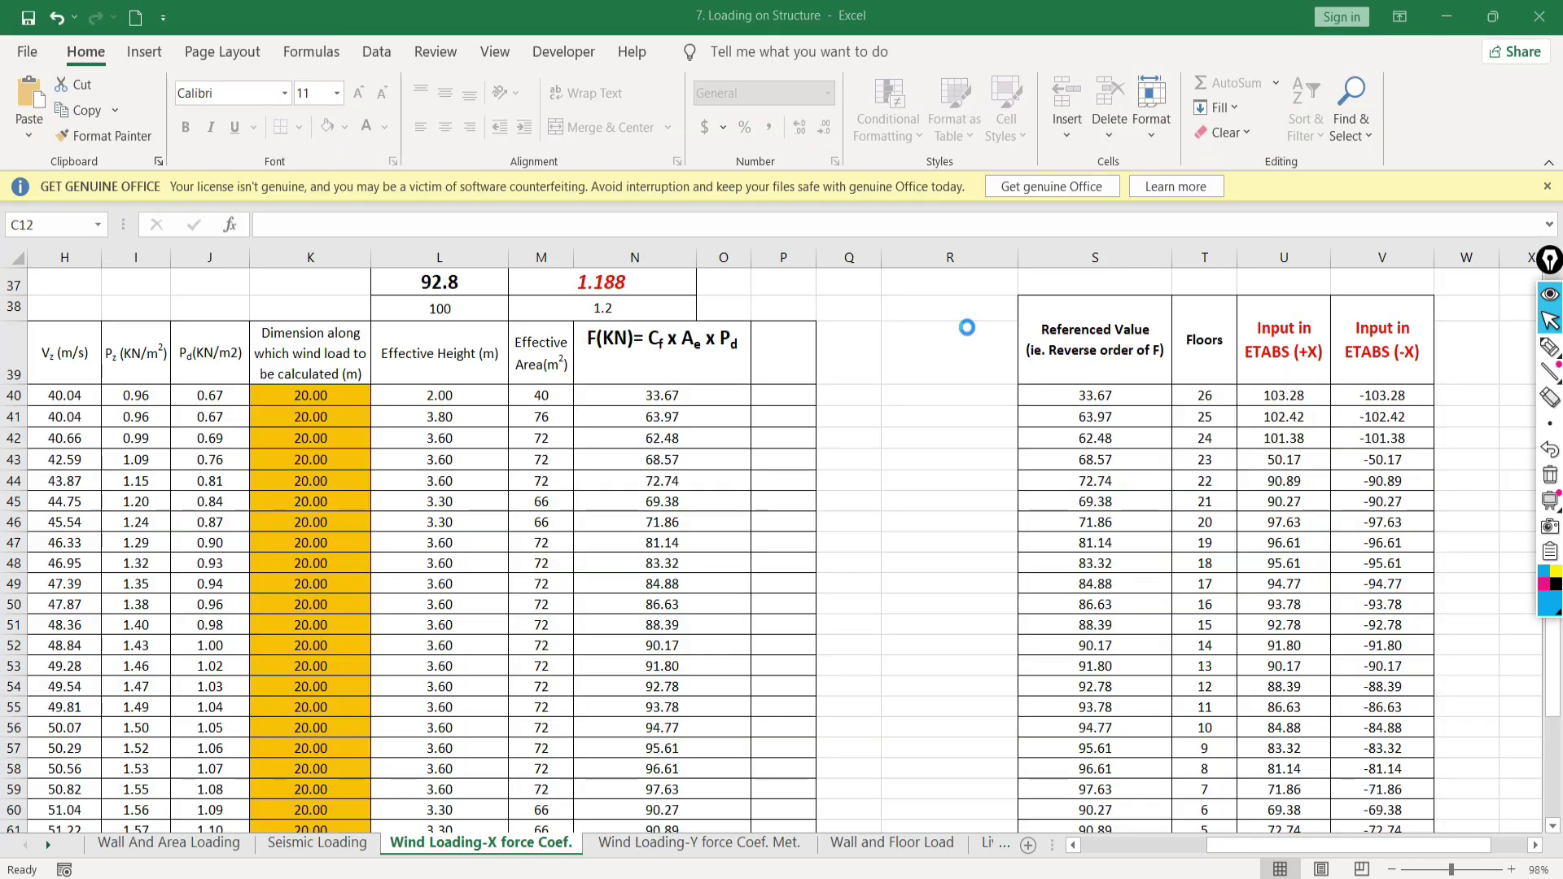
{"action": "left_click", "coordinate": [1557, 6]}
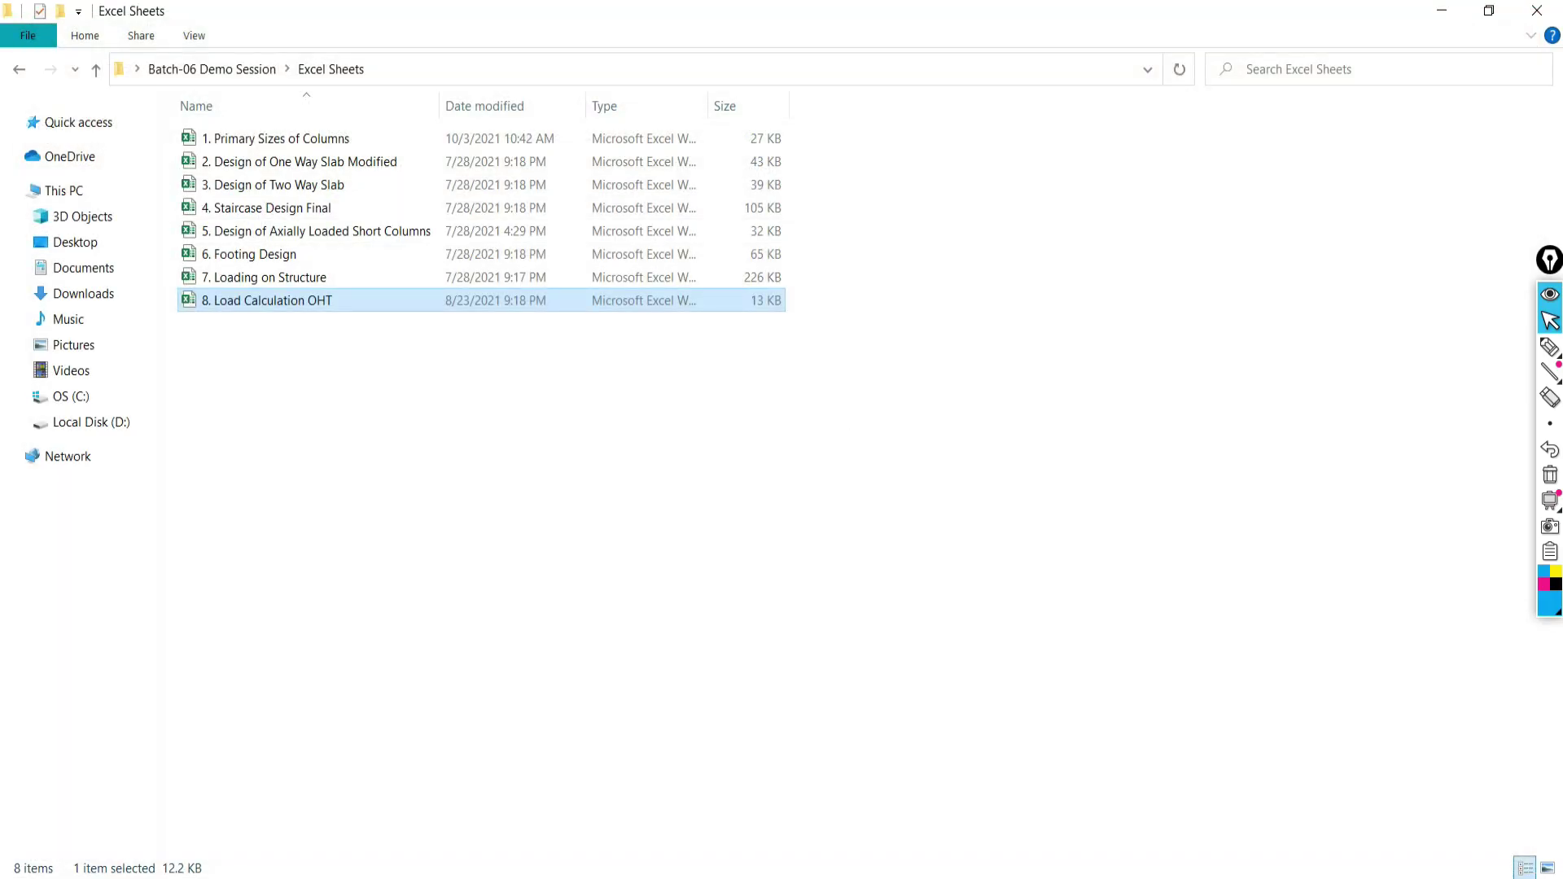
{"action": "key", "text": "alt+Tab"}
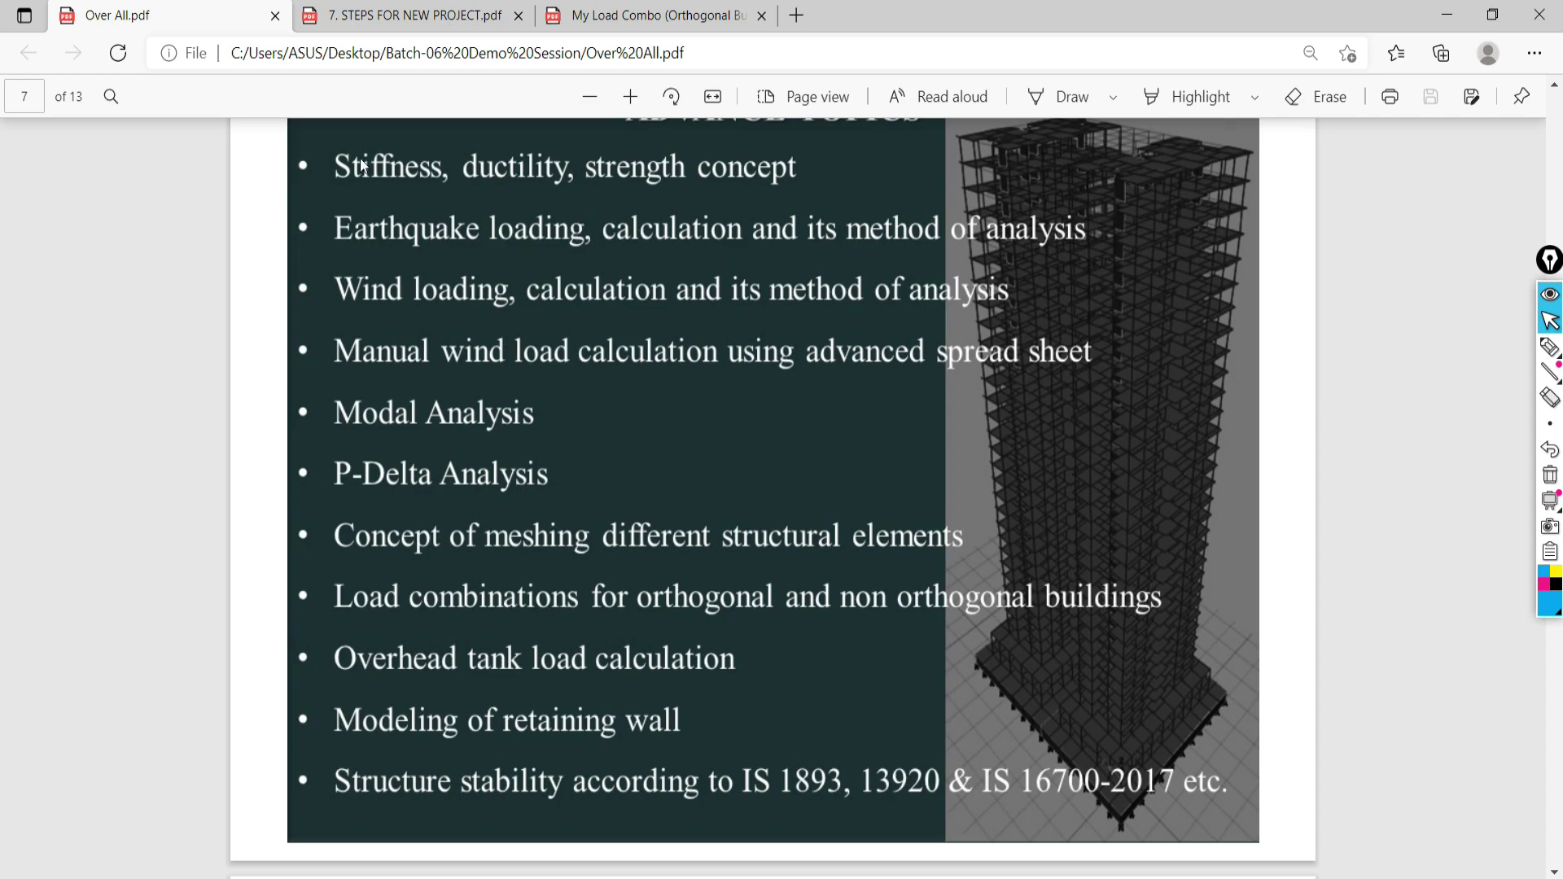
- Circle the first Advance Topics bullet in ink, then clear the ink and resume selecting
{"action": "left_click", "coordinate": [1551, 347]}
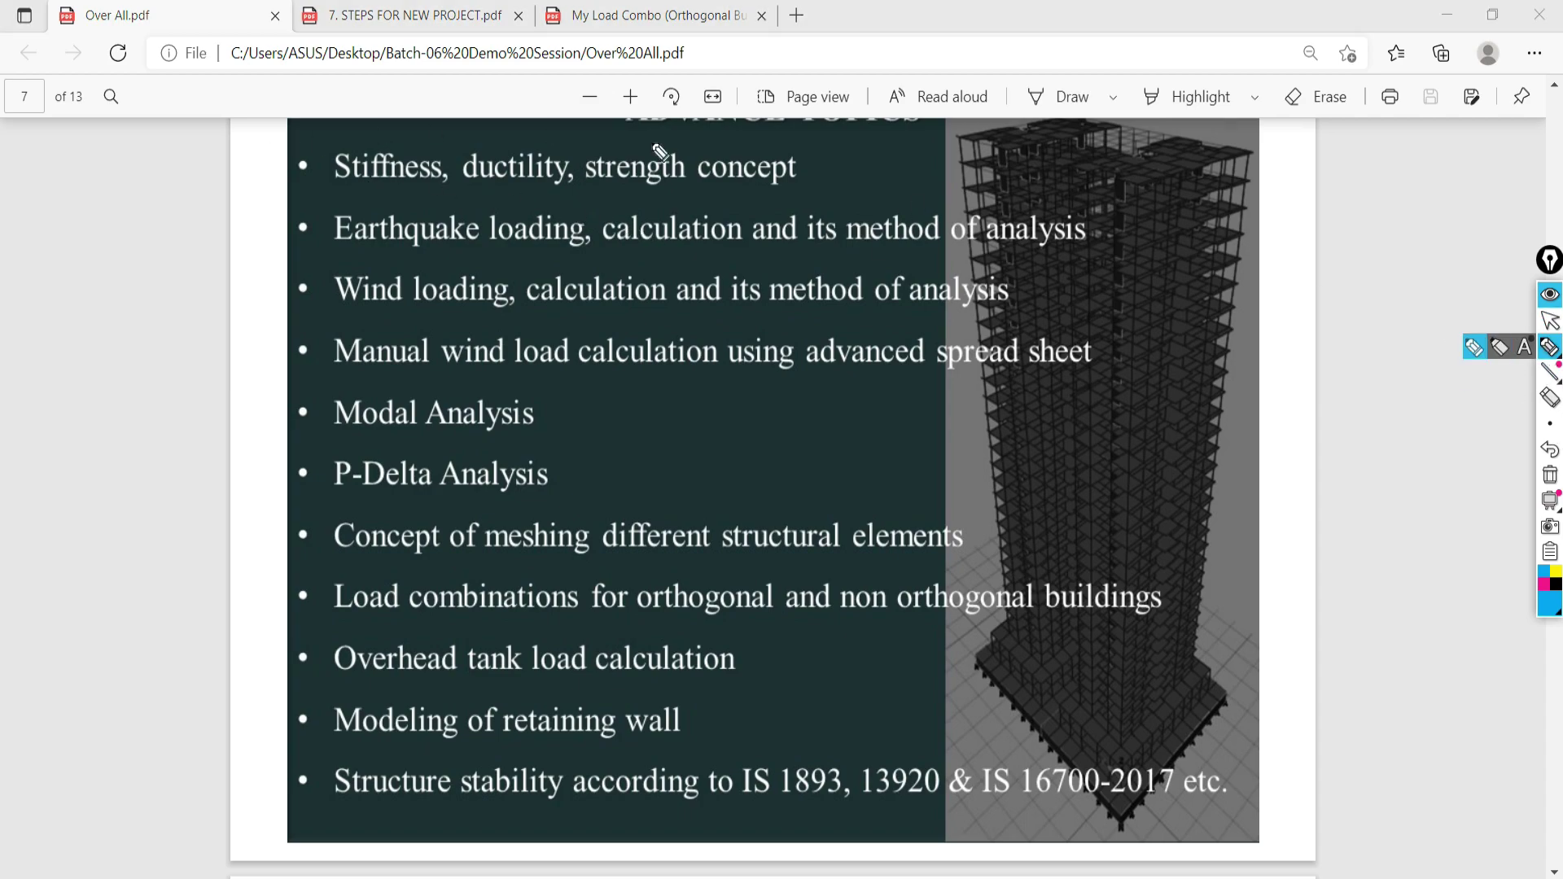
{"action": "mouse_move", "coordinate": [250, 157]}
{"action": "left_mouse_down"}
{"action": "mouse_move", "coordinate": [733, 145]}
{"action": "mouse_move", "coordinate": [814, 196]}
{"action": "mouse_move", "coordinate": [456, 195]}
{"action": "mouse_move", "coordinate": [266, 181]}
{"action": "mouse_move", "coordinate": [263, 167]}
{"action": "left_mouse_up"}
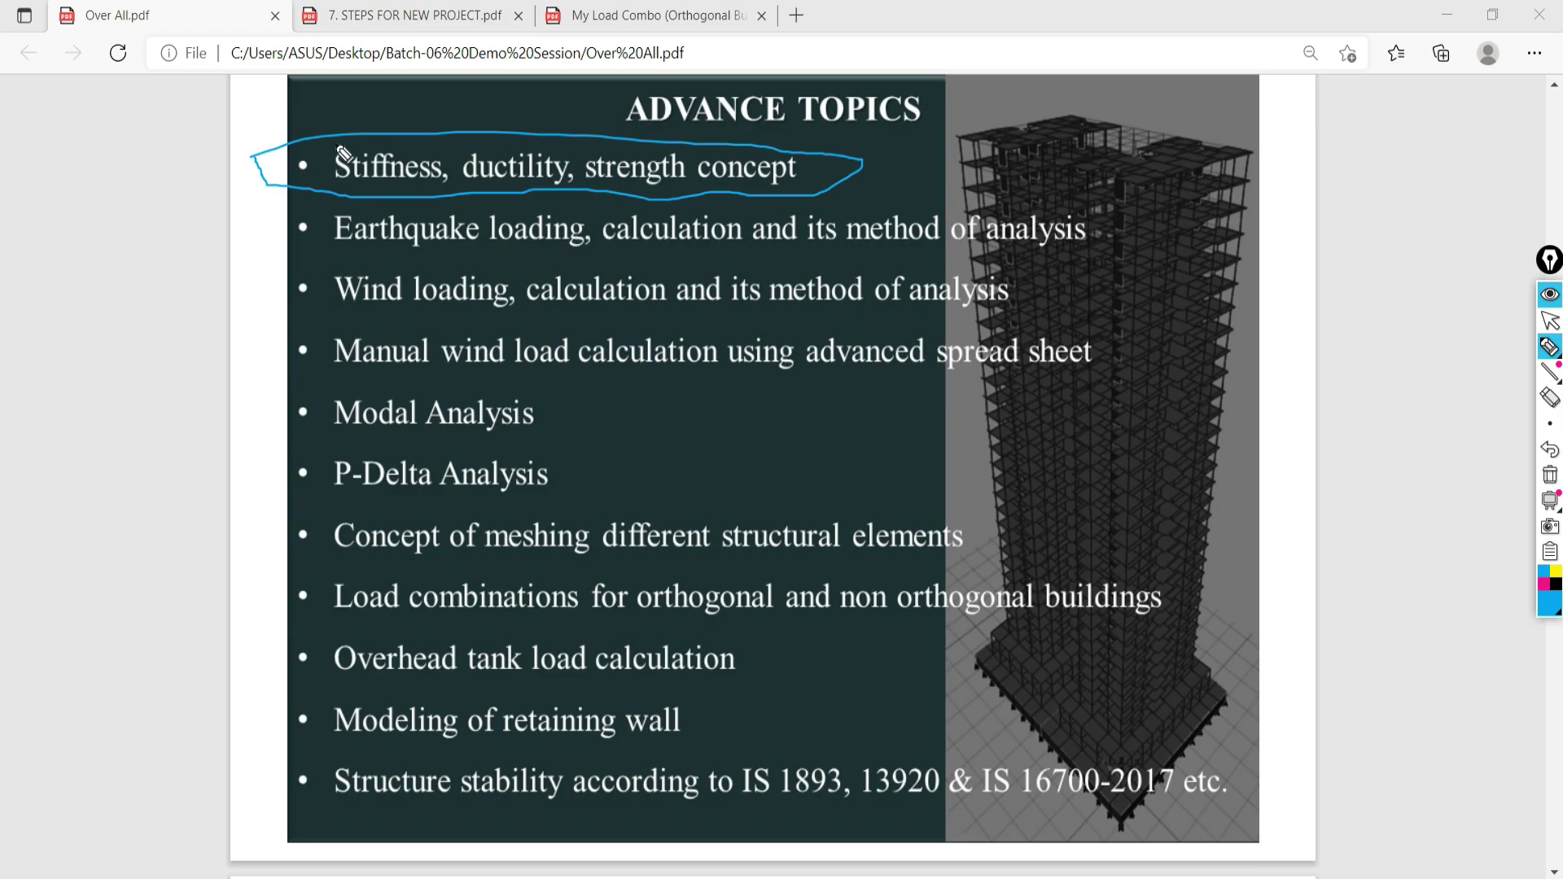
{"action": "left_click_drag", "start_coordinate": [335, 155], "coordinate": [413, 92]}
{"action": "left_click", "coordinate": [1549, 475]}
{"action": "left_click", "coordinate": [1550, 320]}
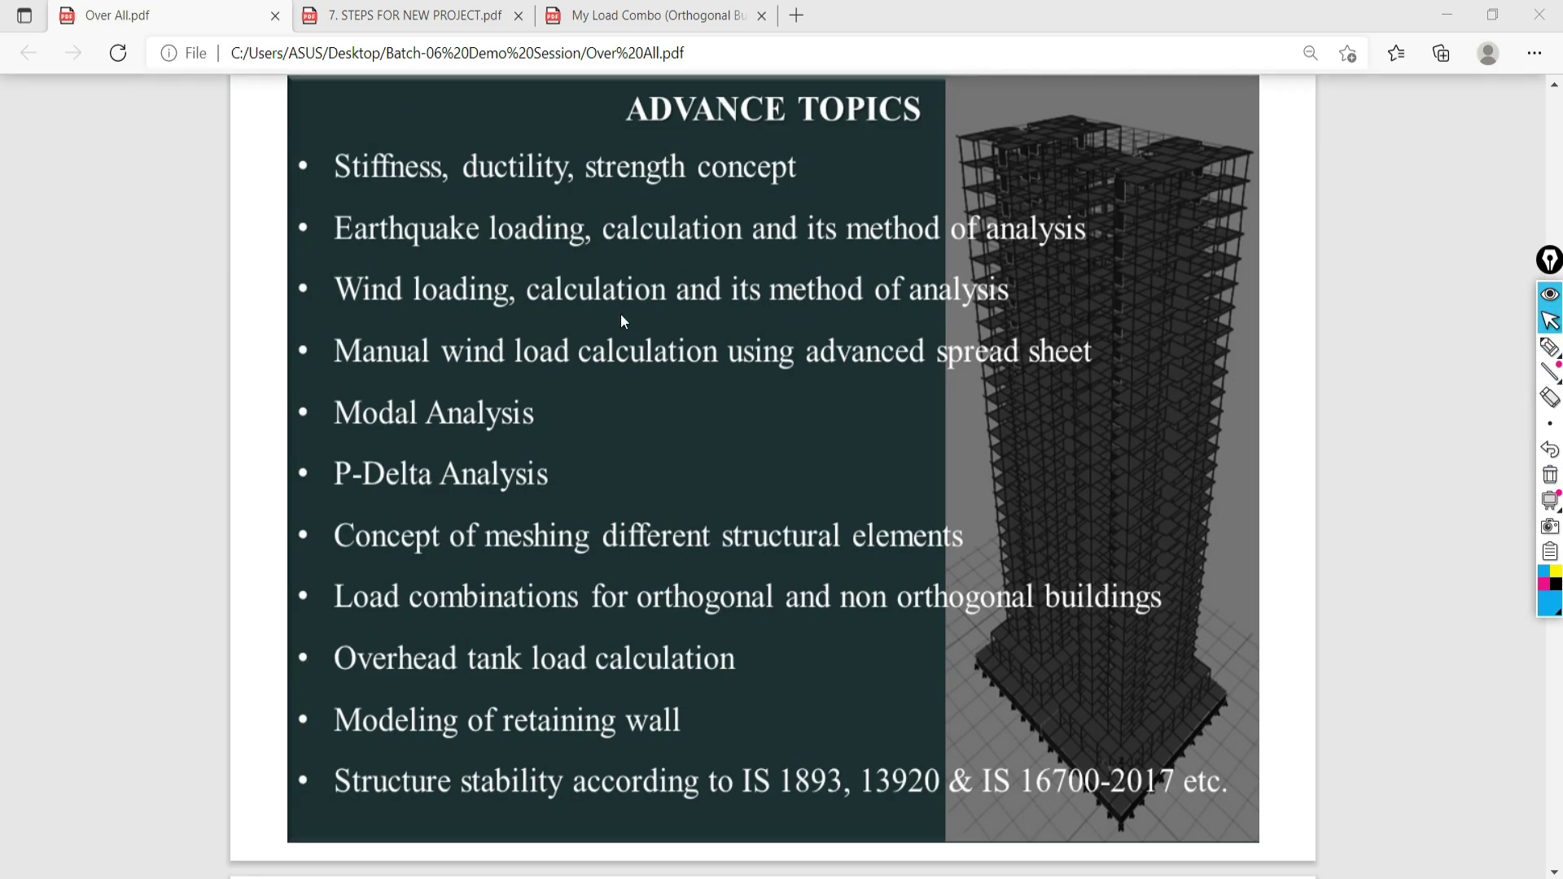
- Scroll up to page 6's project steps, then switch to the ETABS G+5 model
{"action": "scroll", "coordinate": [432, 322], "scroll_direction": "up", "scroll_amount": 5}
{"action": "scroll", "coordinate": [435, 325], "scroll_direction": "up", "scroll_amount": 10}
{"action": "scroll", "coordinate": [434, 326], "scroll_direction": "up", "scroll_amount": 1}
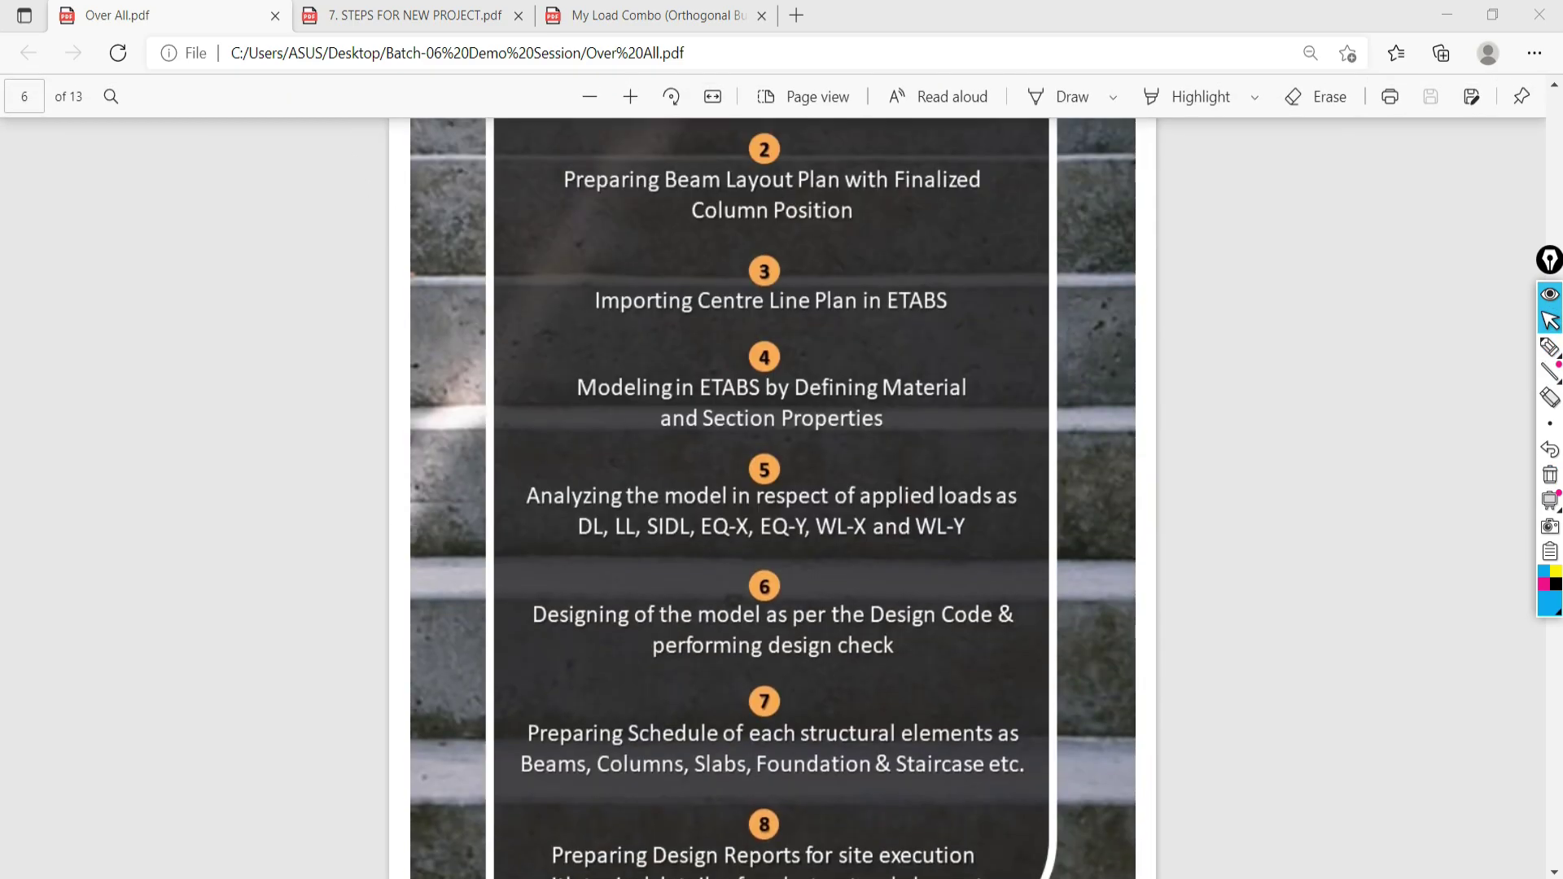
{"action": "key", "text": "alt+Tab"}
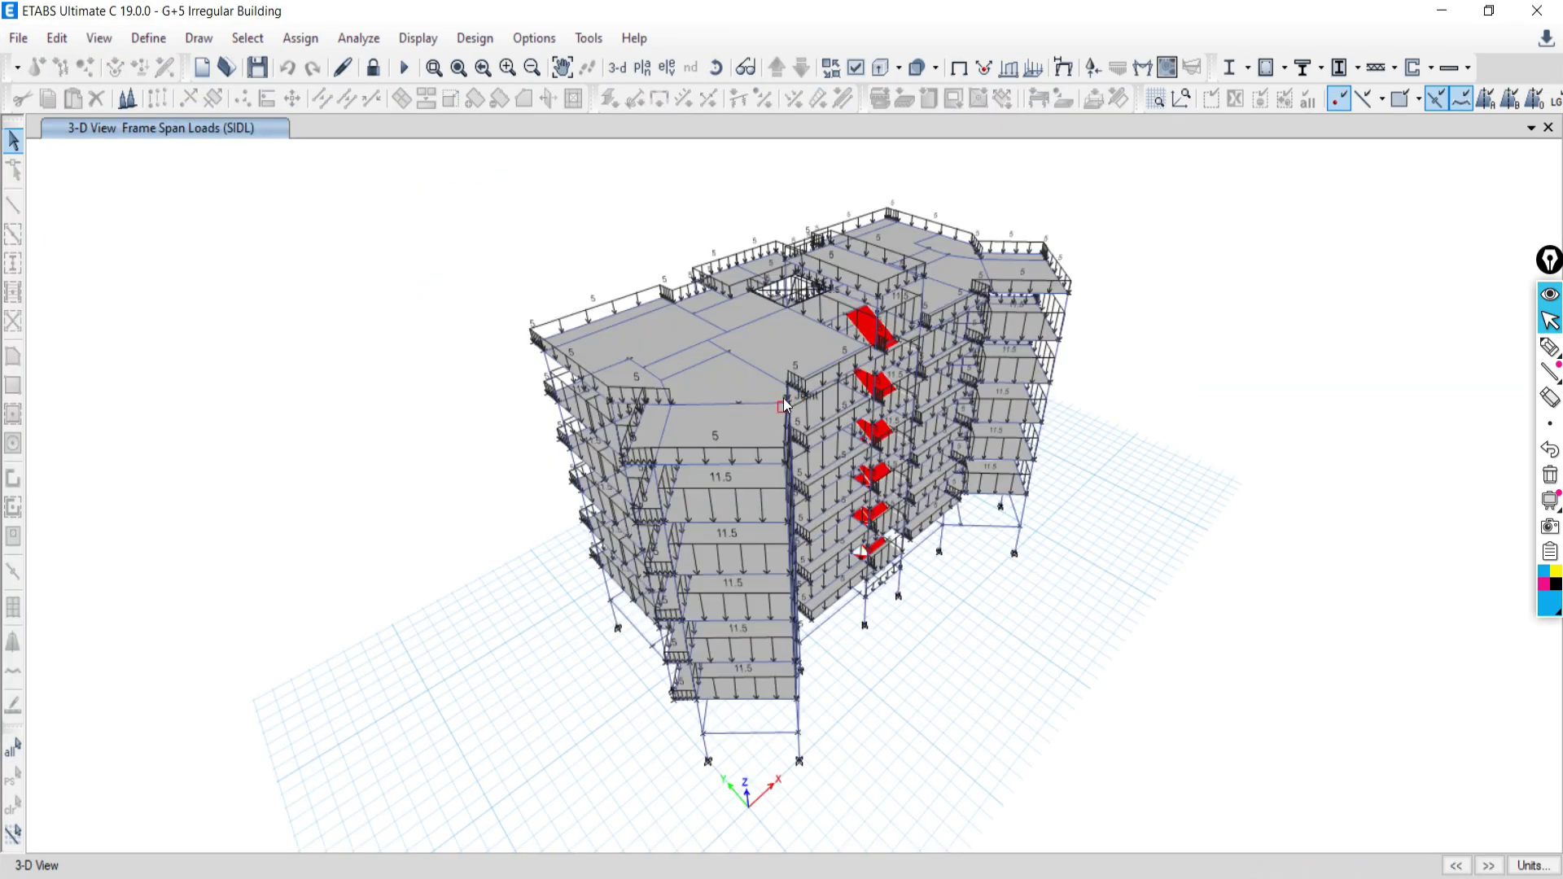
- Unlock the G+5 model, accept deleting its analysis results, and switch to Google Meet
{"action": "left_click", "coordinate": [373, 68]}
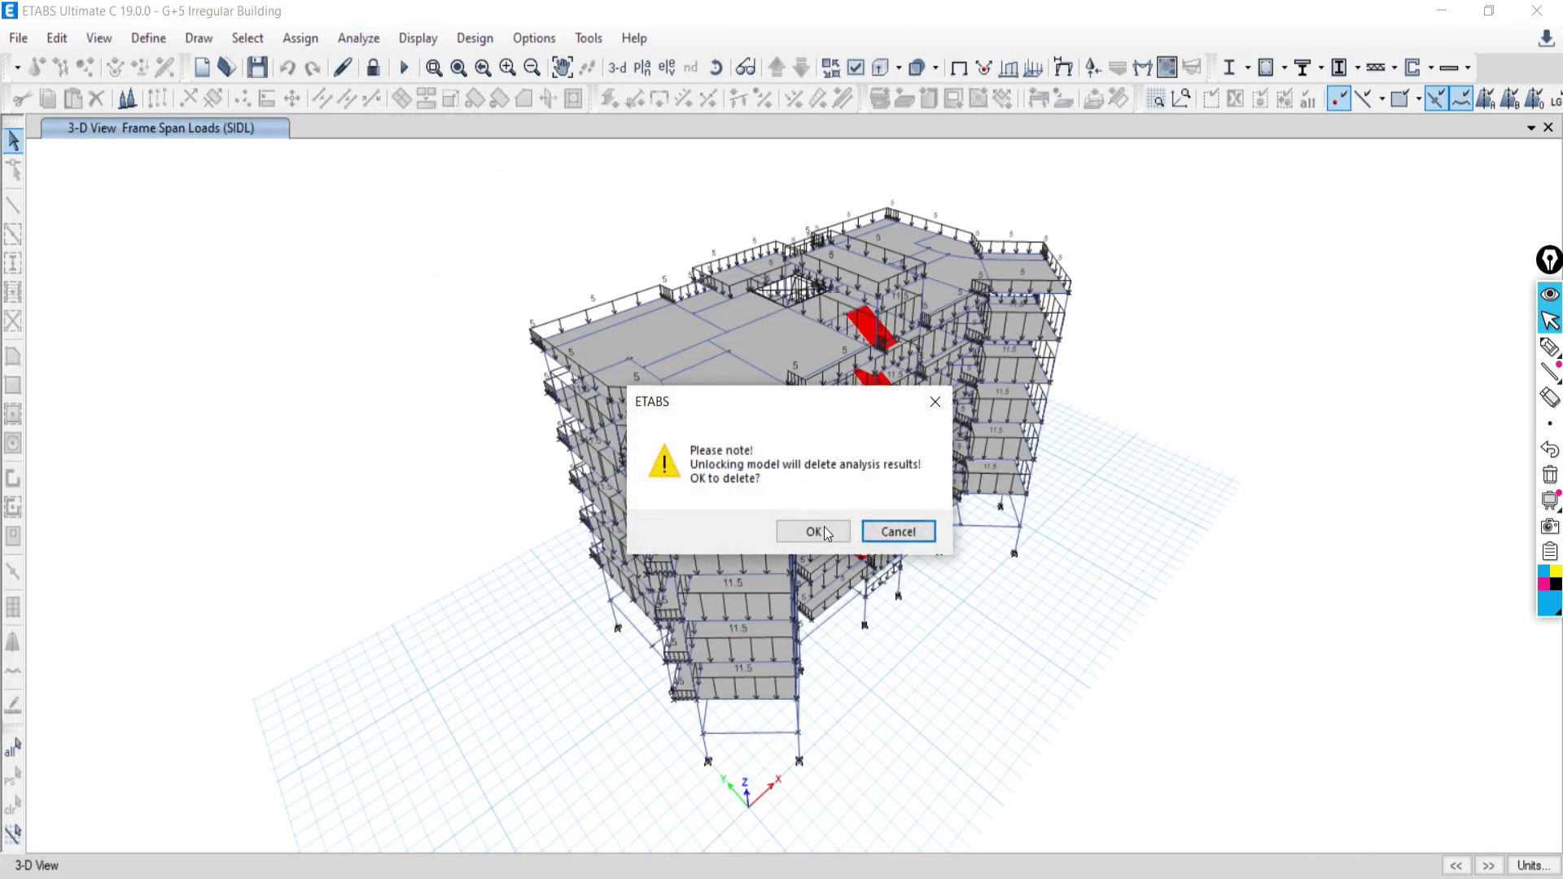
{"action": "left_click", "coordinate": [814, 532]}
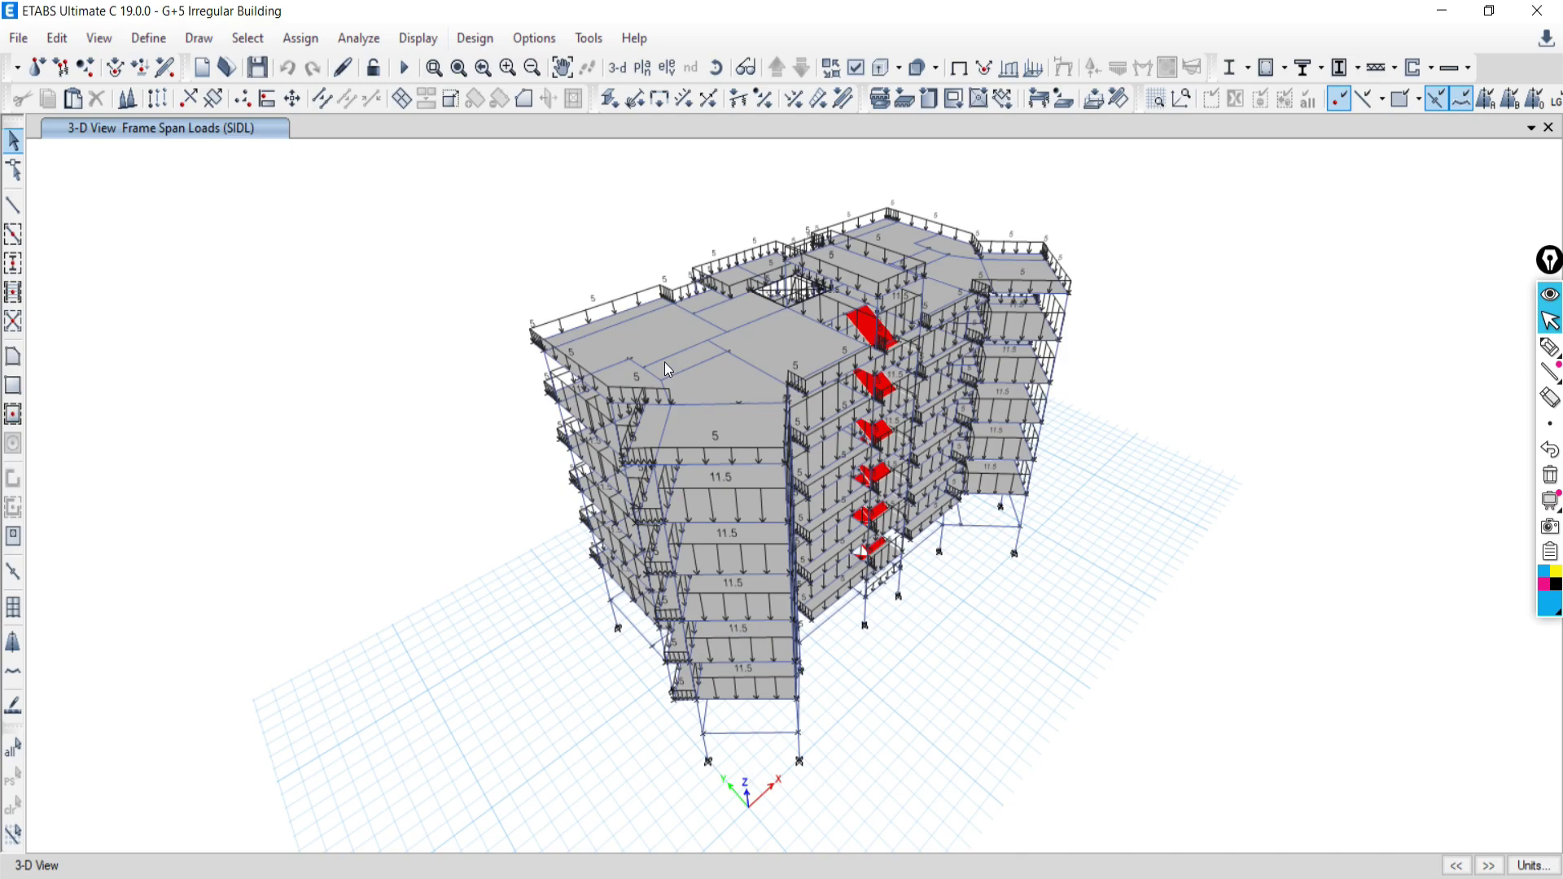
{"action": "key", "text": "alt+Tab"}
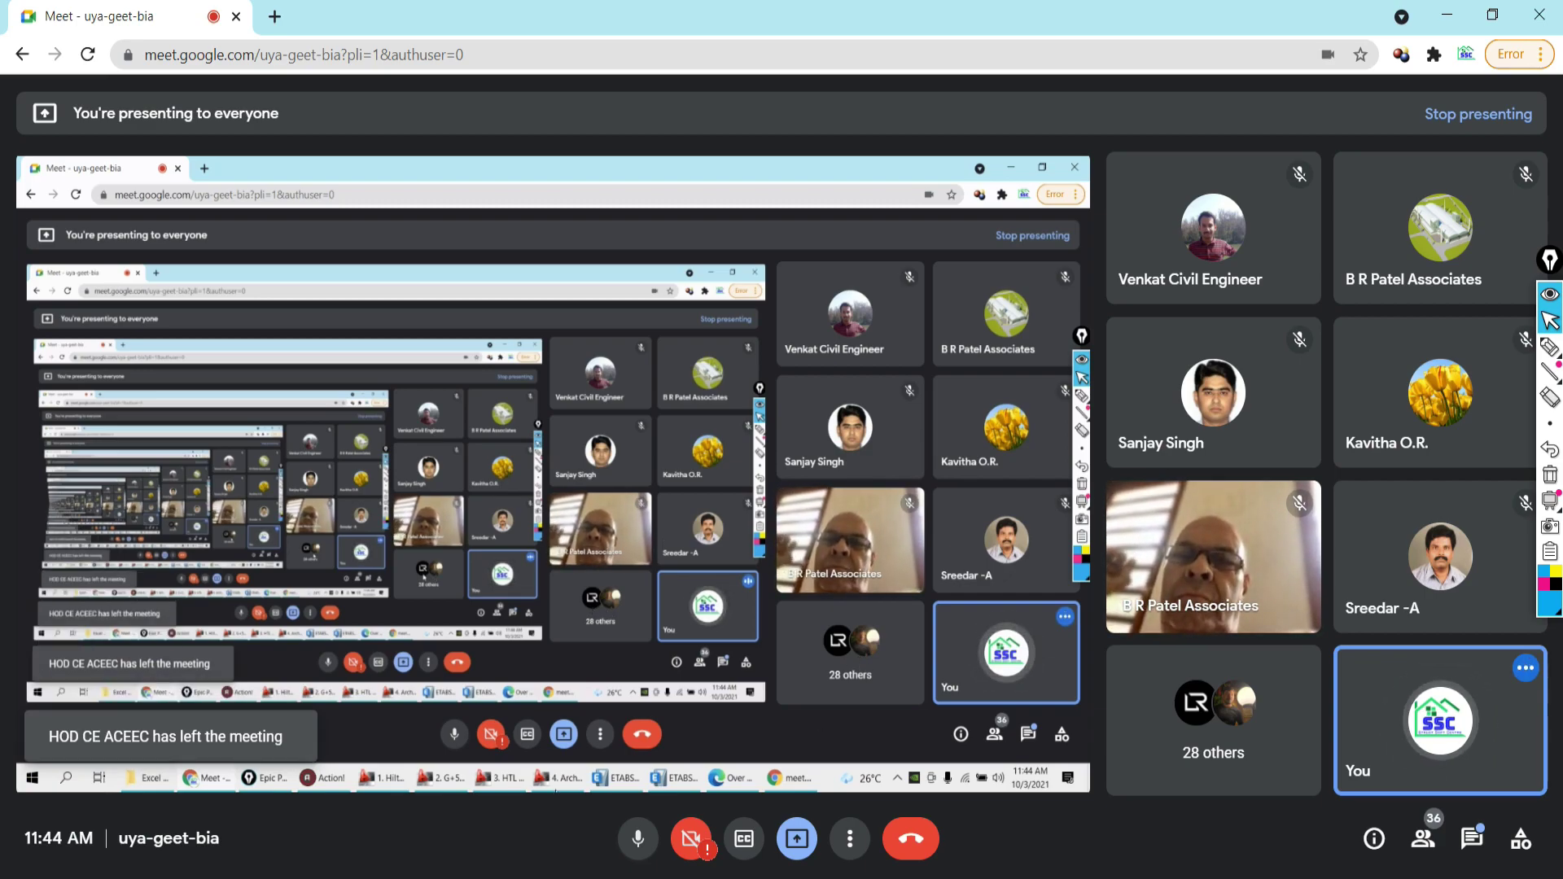
- Return to the G+5 Irregular Building model, pan the 3-D view, and rerun the analysis
{"action": "key", "text": "alt+Tab"}
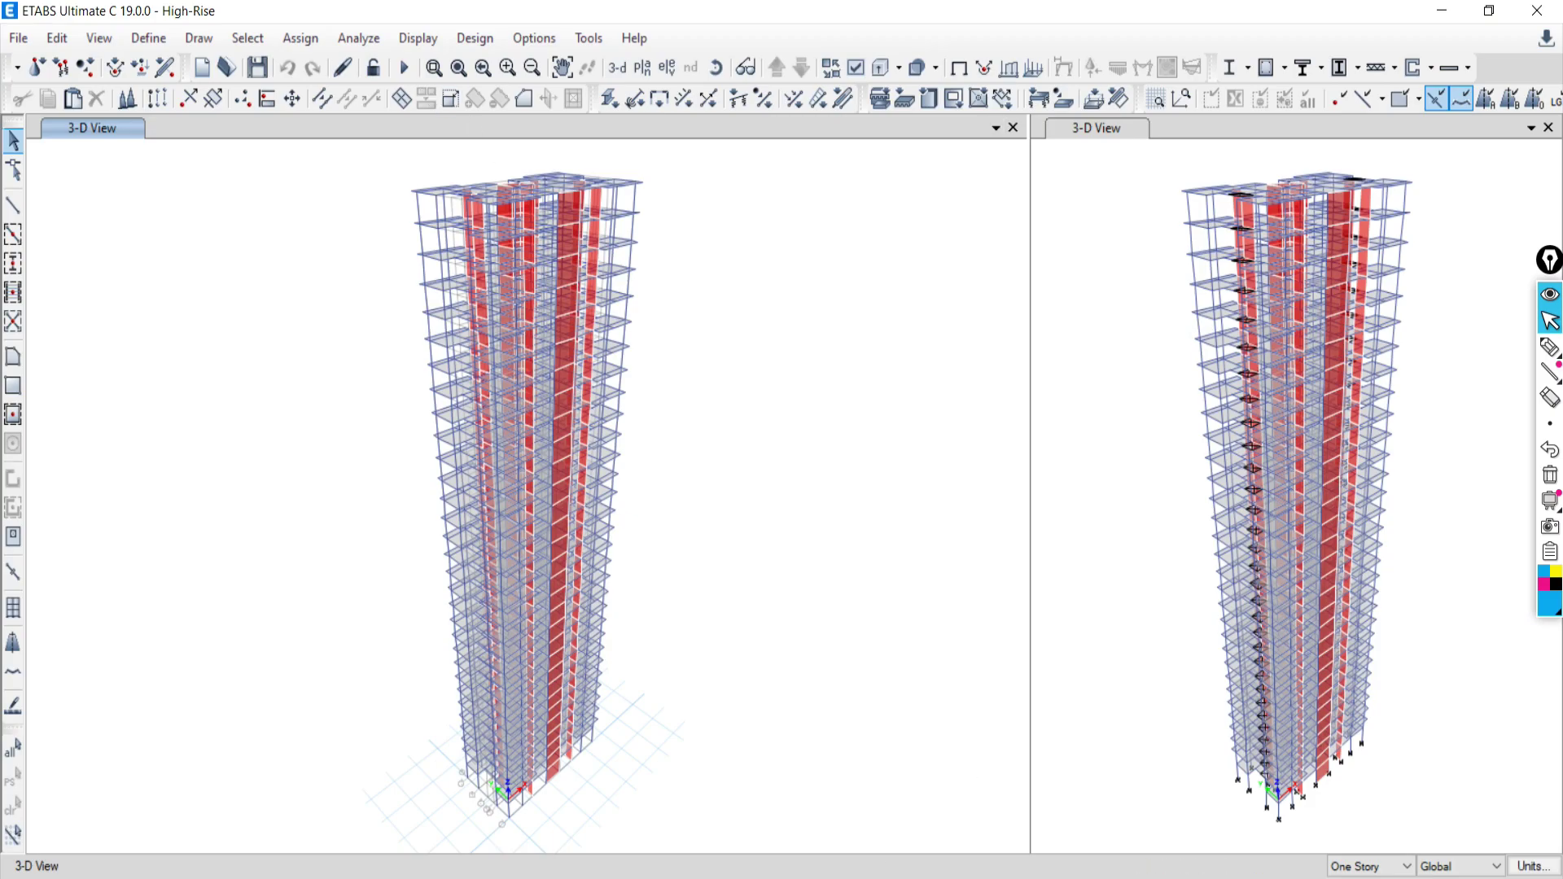
{"action": "key", "text": "alt+Tab"}
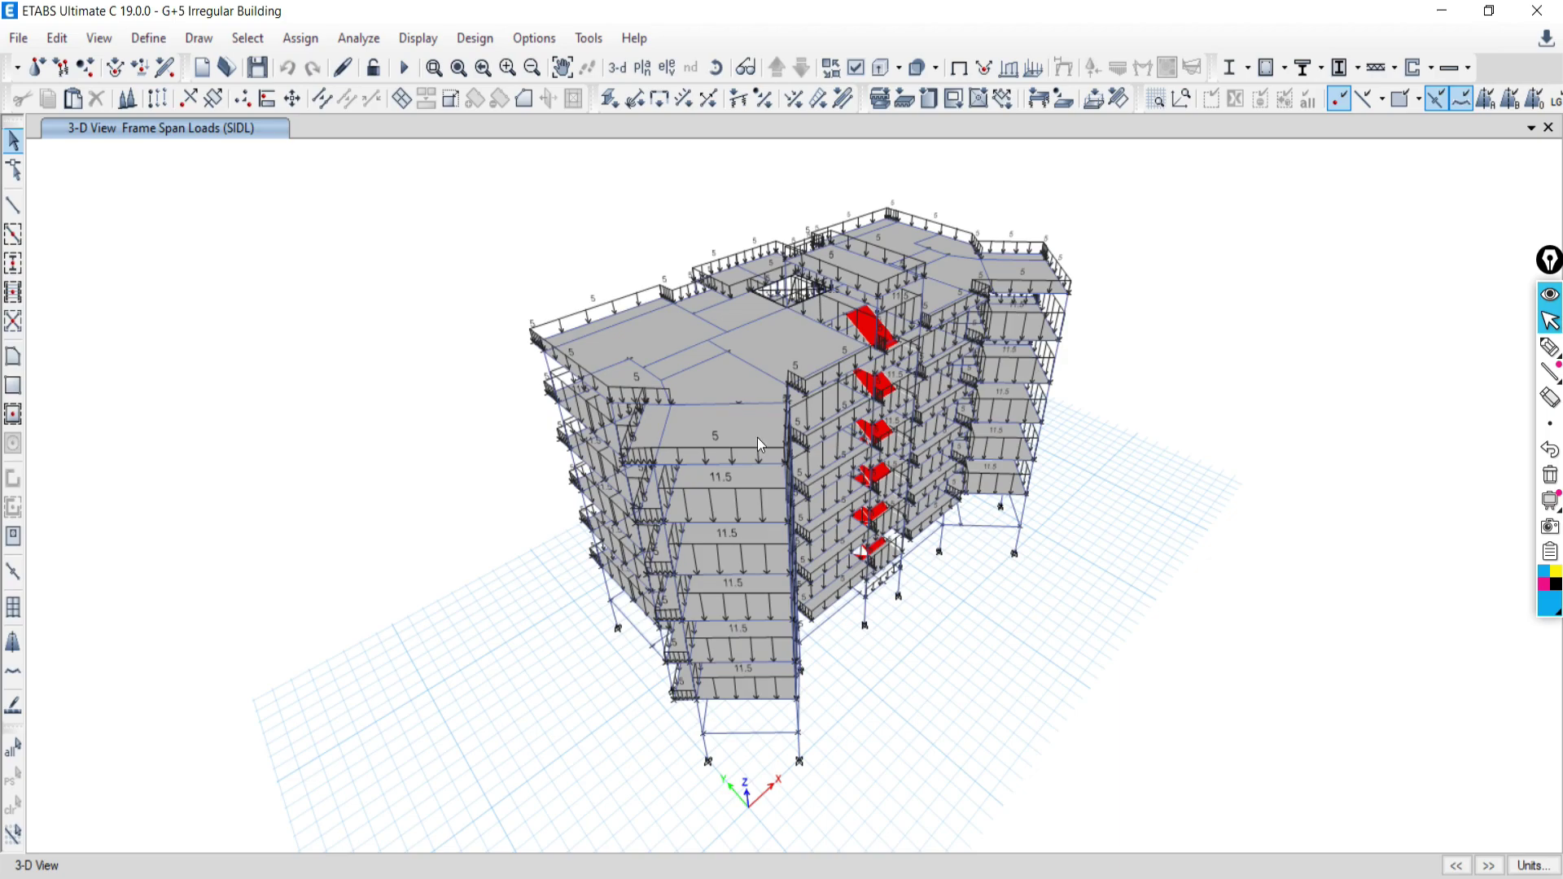
{"action": "middle_click_drag", "start_coordinate": [849, 498], "coordinate": [662, 541]}
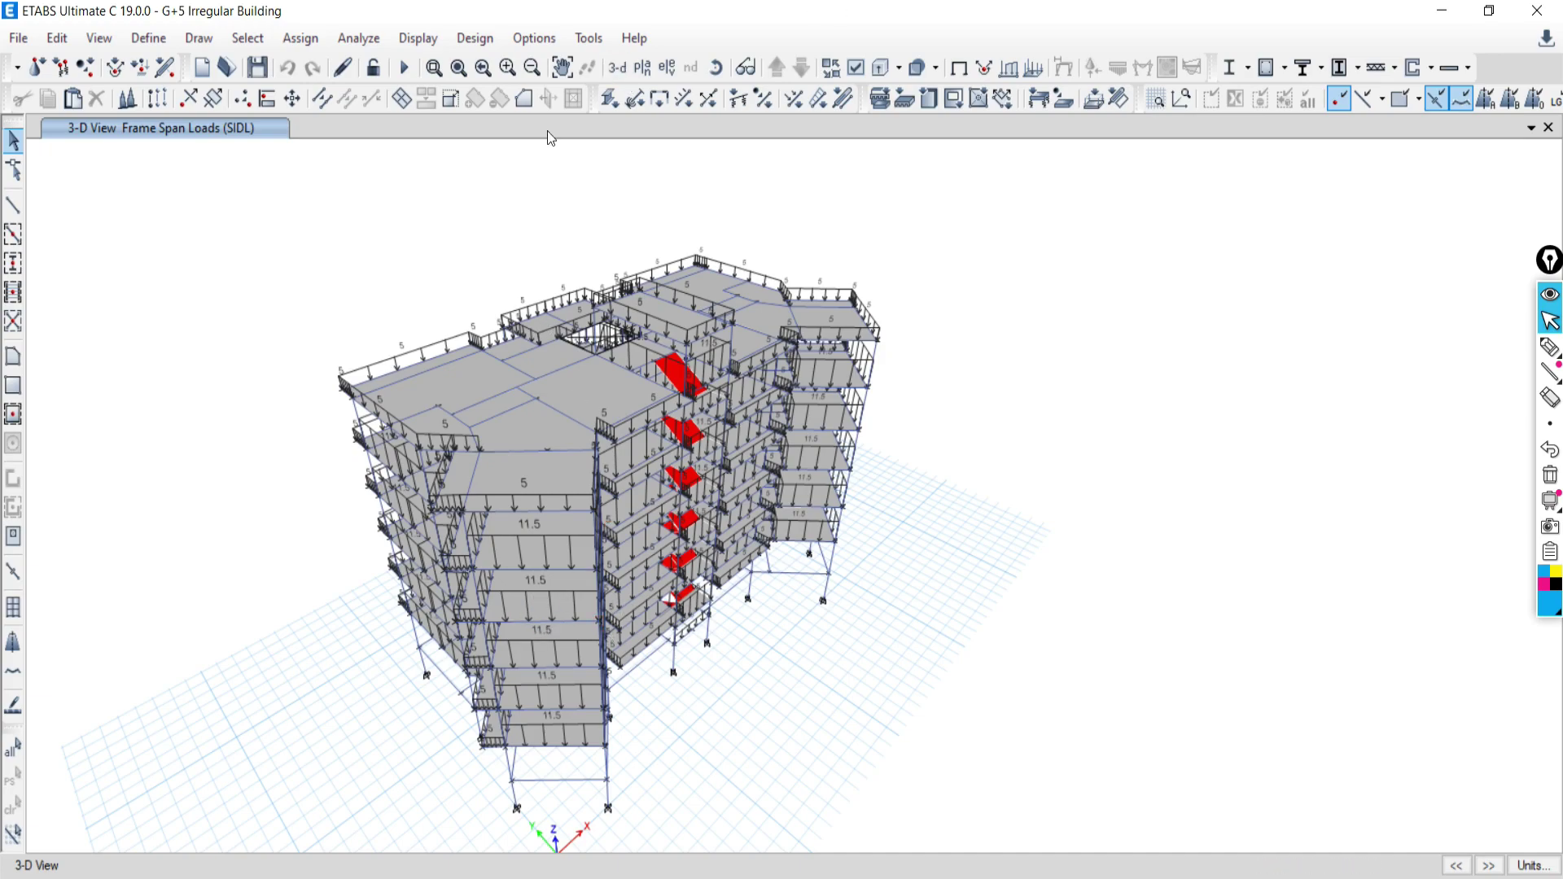
{"action": "left_click", "coordinate": [404, 68]}
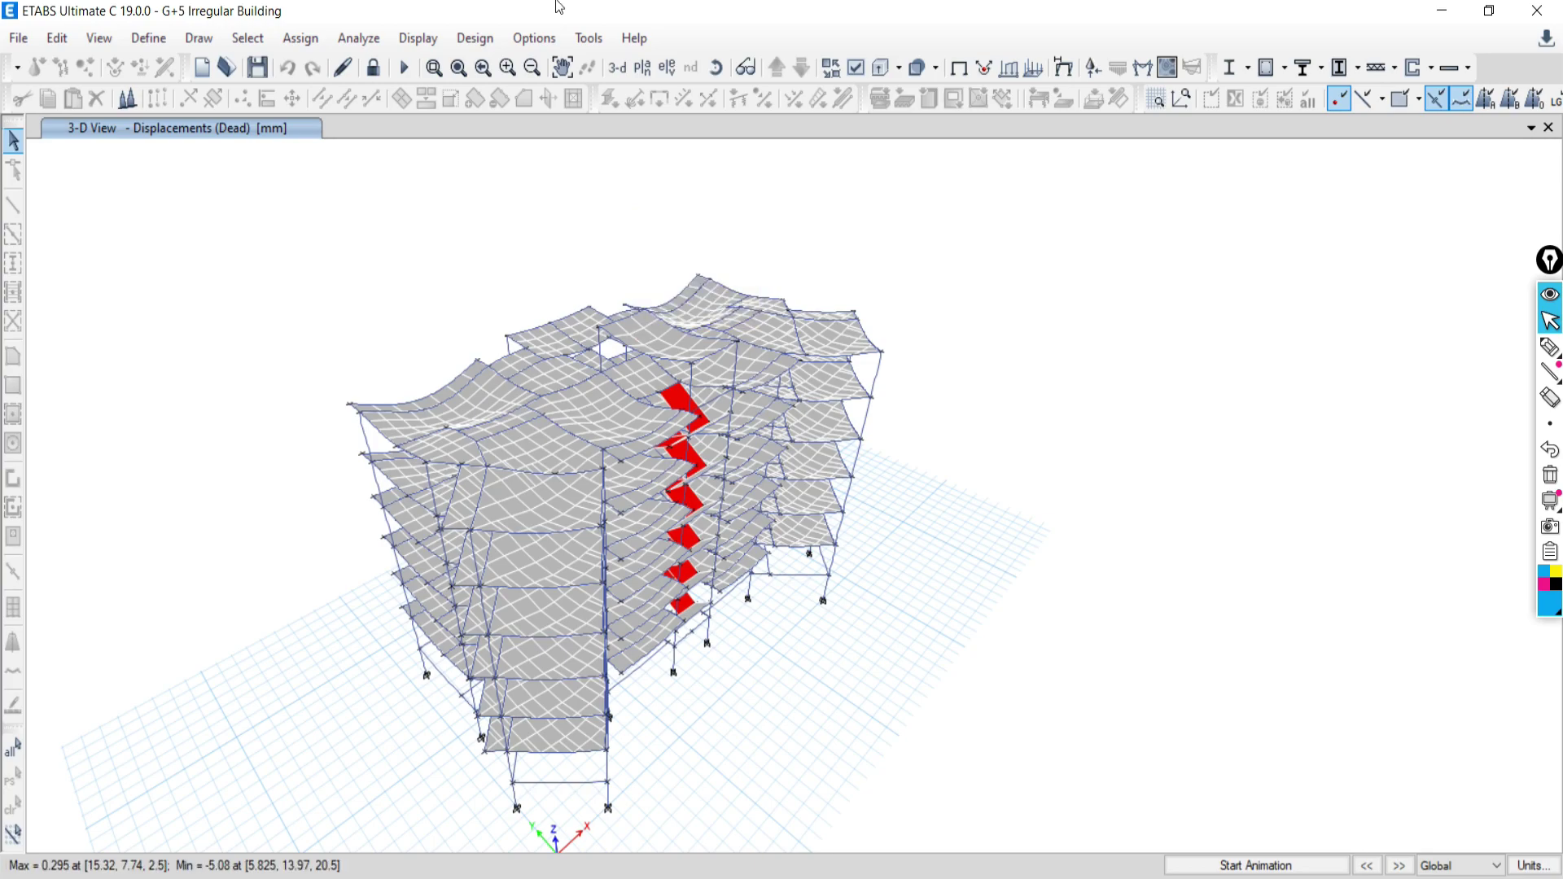
{"action": "mouse_move", "coordinate": [1549, 349]}
{"action": "left_click_drag", "start_coordinate": [1058, 221], "coordinate": [1035, 737]}
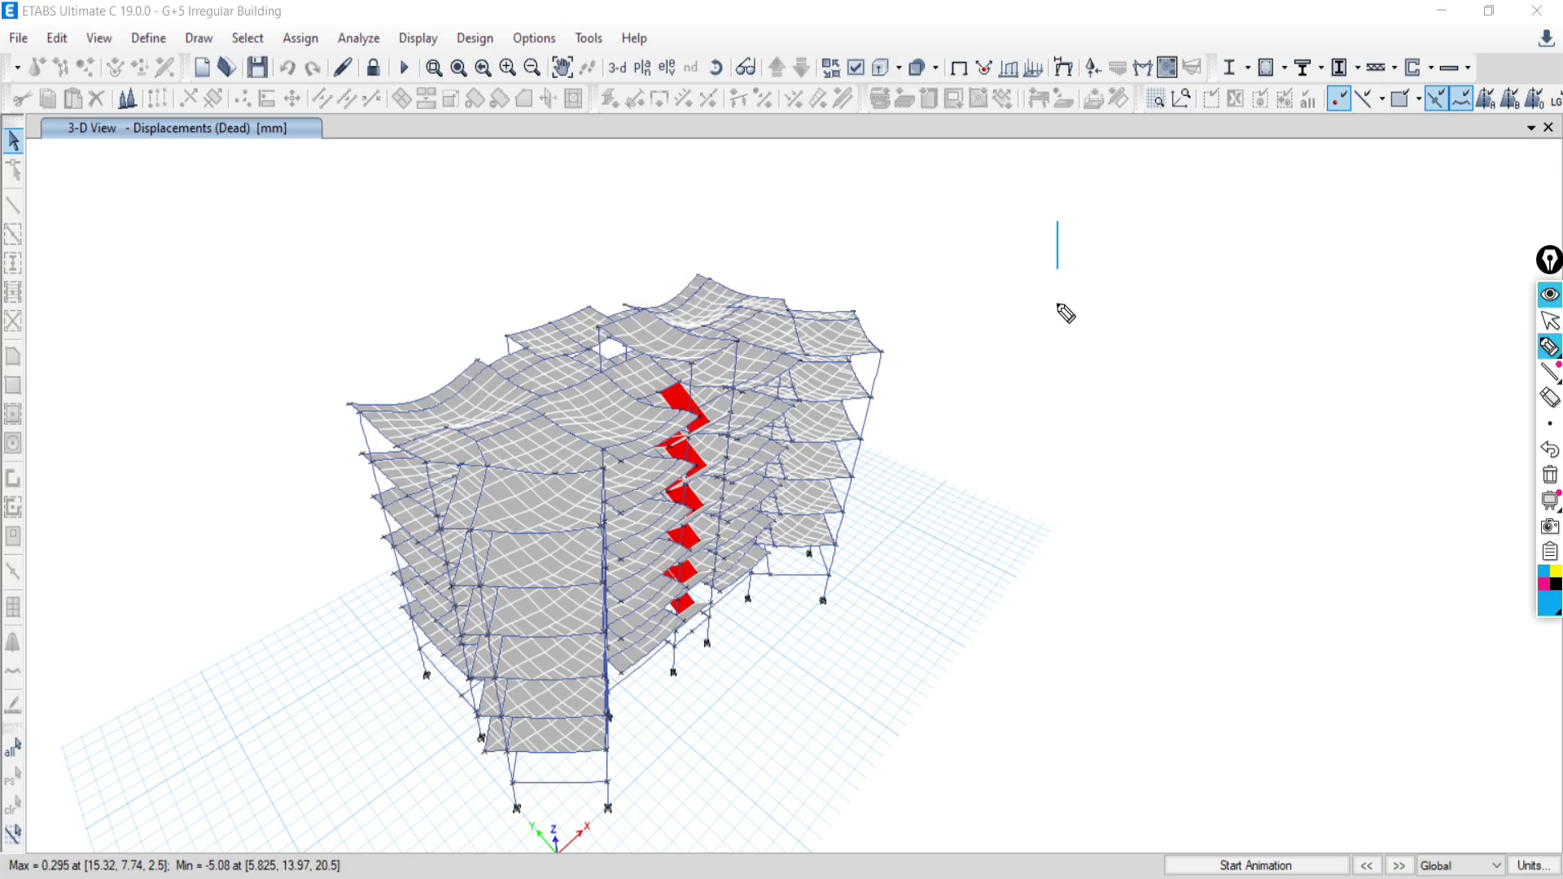
{"action": "left_click_drag", "start_coordinate": [1294, 214], "coordinate": [1291, 717]}
{"action": "left_click_drag", "start_coordinate": [1059, 232], "coordinate": [1232, 232]}
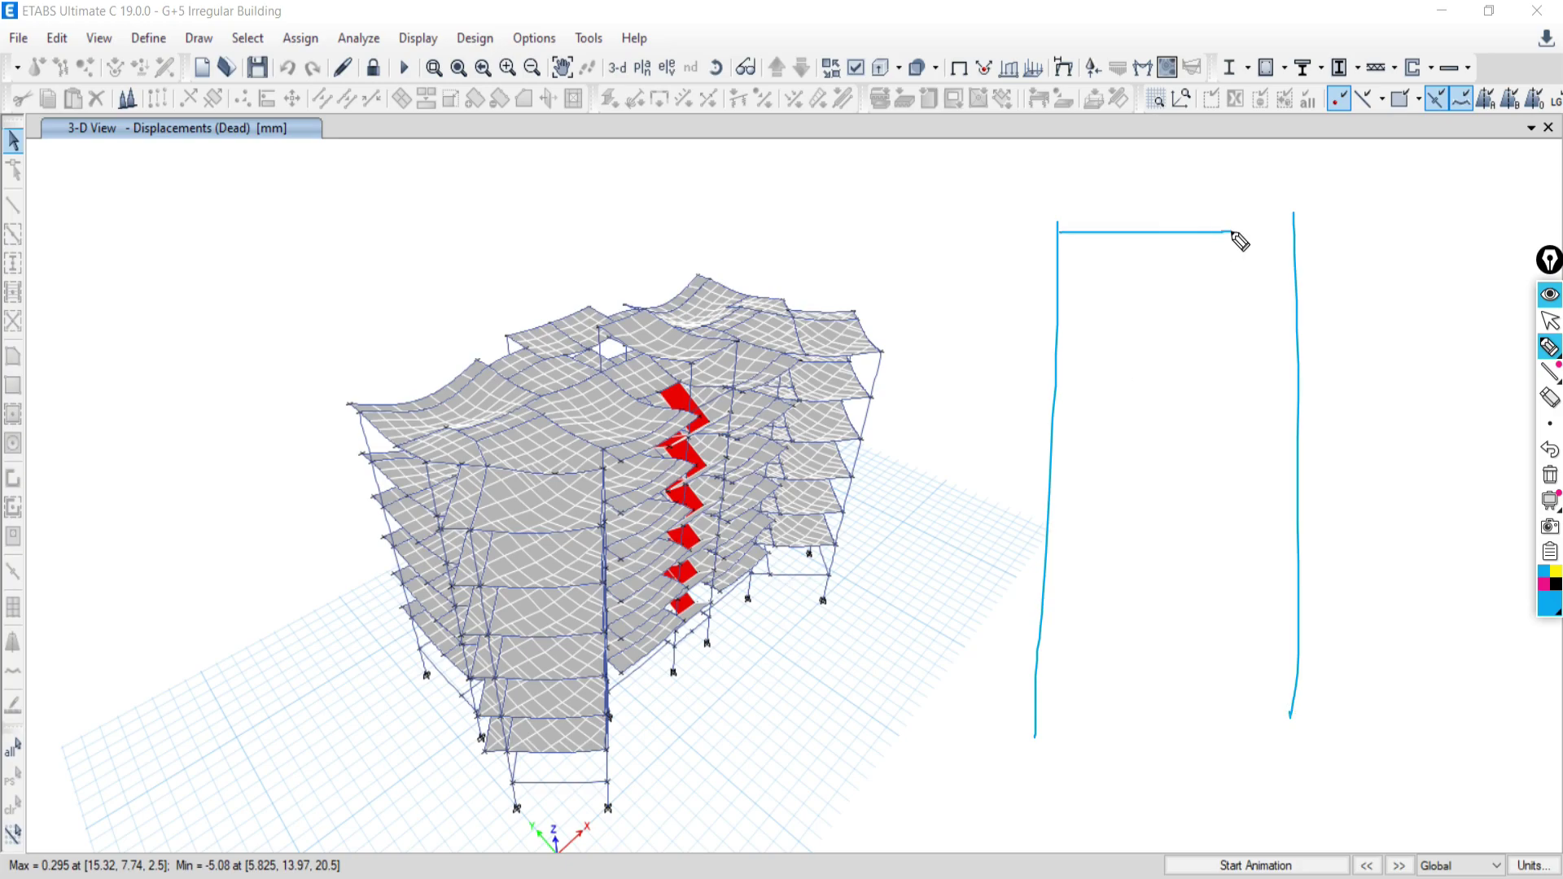
{"action": "left_click_drag", "start_coordinate": [1057, 463], "coordinate": [1275, 454]}
{"action": "left_click_drag", "start_coordinate": [1036, 591], "coordinate": [1272, 584]}
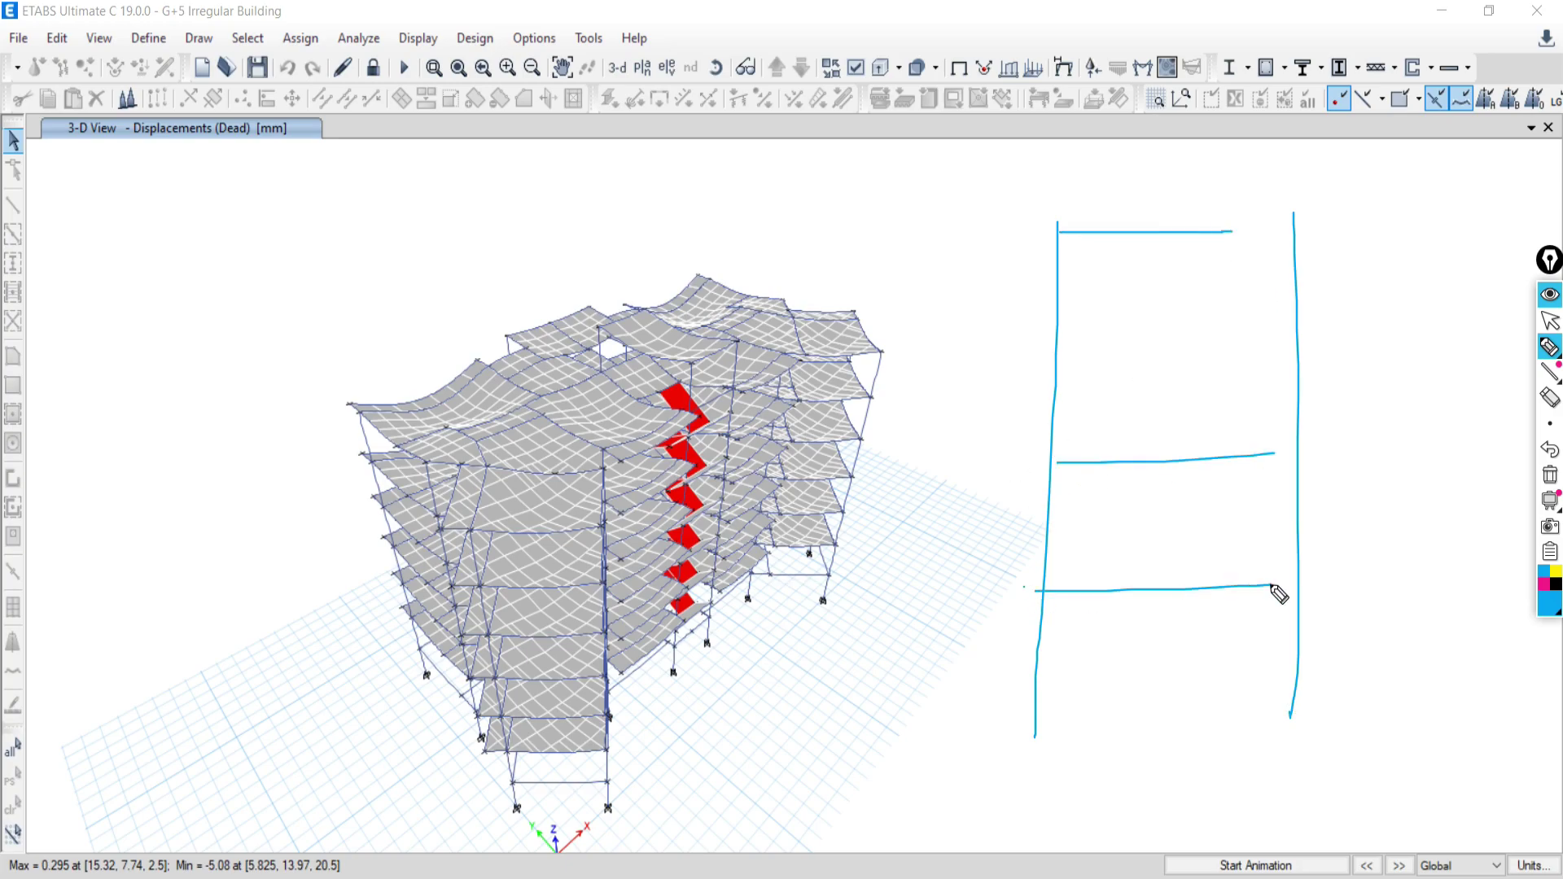
{"action": "left_click_drag", "start_coordinate": [1154, 164], "coordinate": [1143, 229]}
{"action": "mouse_move", "coordinate": [1284, 235]}
{"action": "left_mouse_down"}
{"action": "mouse_move", "coordinate": [1284, 444]}
{"action": "mouse_move", "coordinate": [1315, 445]}
{"action": "mouse_move", "coordinate": [1286, 624]}
{"action": "left_mouse_up"}
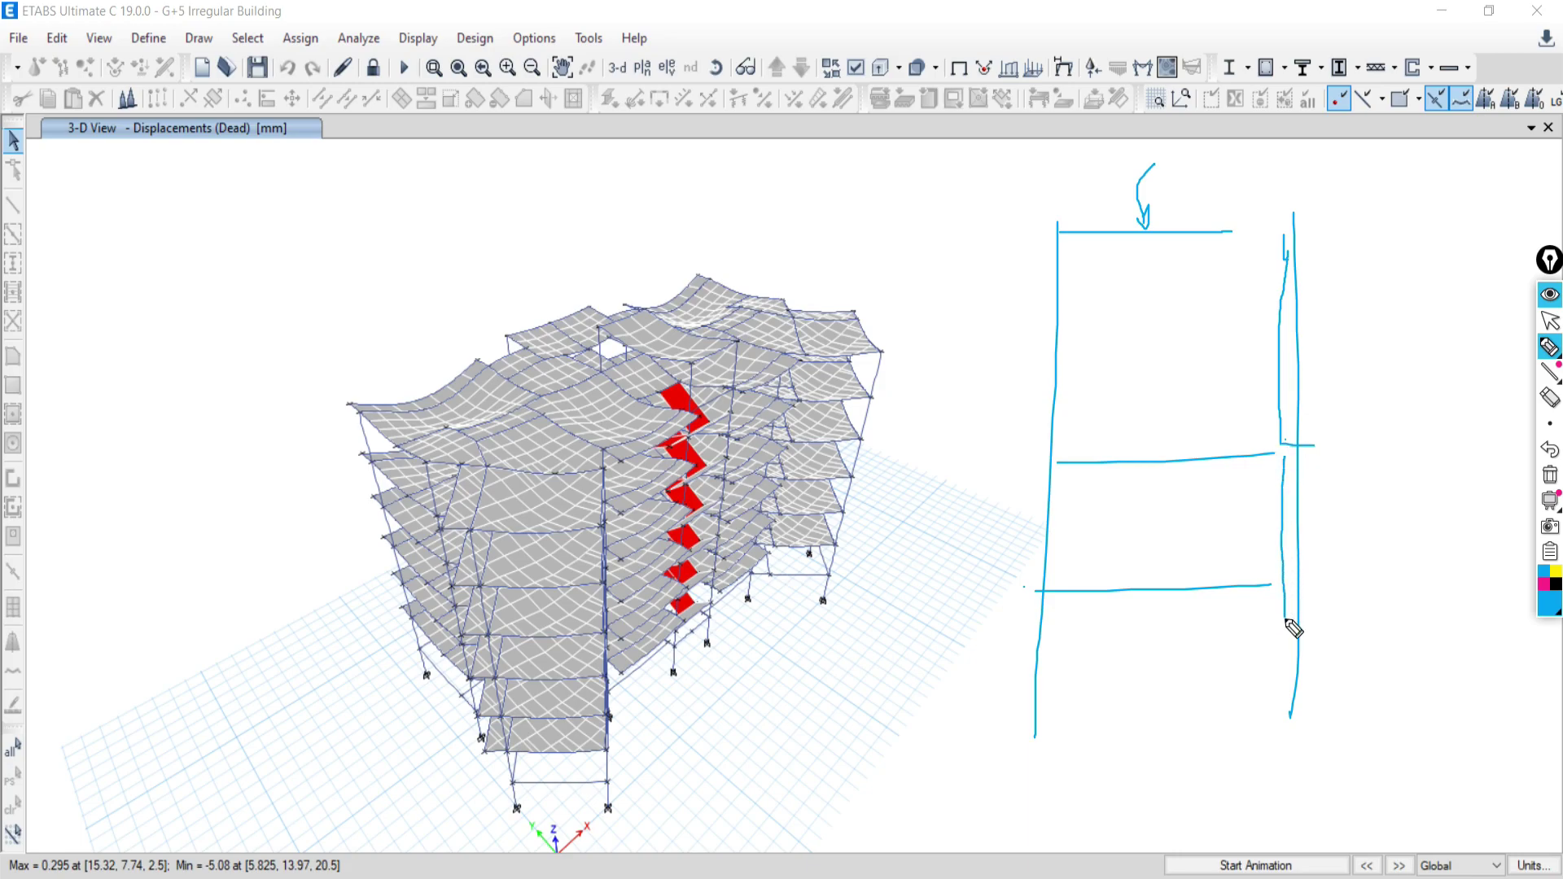
{"action": "left_click_drag", "start_coordinate": [1259, 728], "coordinate": [1261, 769]}
{"action": "left_click_drag", "start_coordinate": [1313, 728], "coordinate": [1375, 740]}
{"action": "mouse_move", "coordinate": [1250, 754]}
{"action": "left_mouse_down"}
{"action": "mouse_move", "coordinate": [1195, 778]}
{"action": "mouse_move", "coordinate": [1371, 776]}
{"action": "left_mouse_up"}
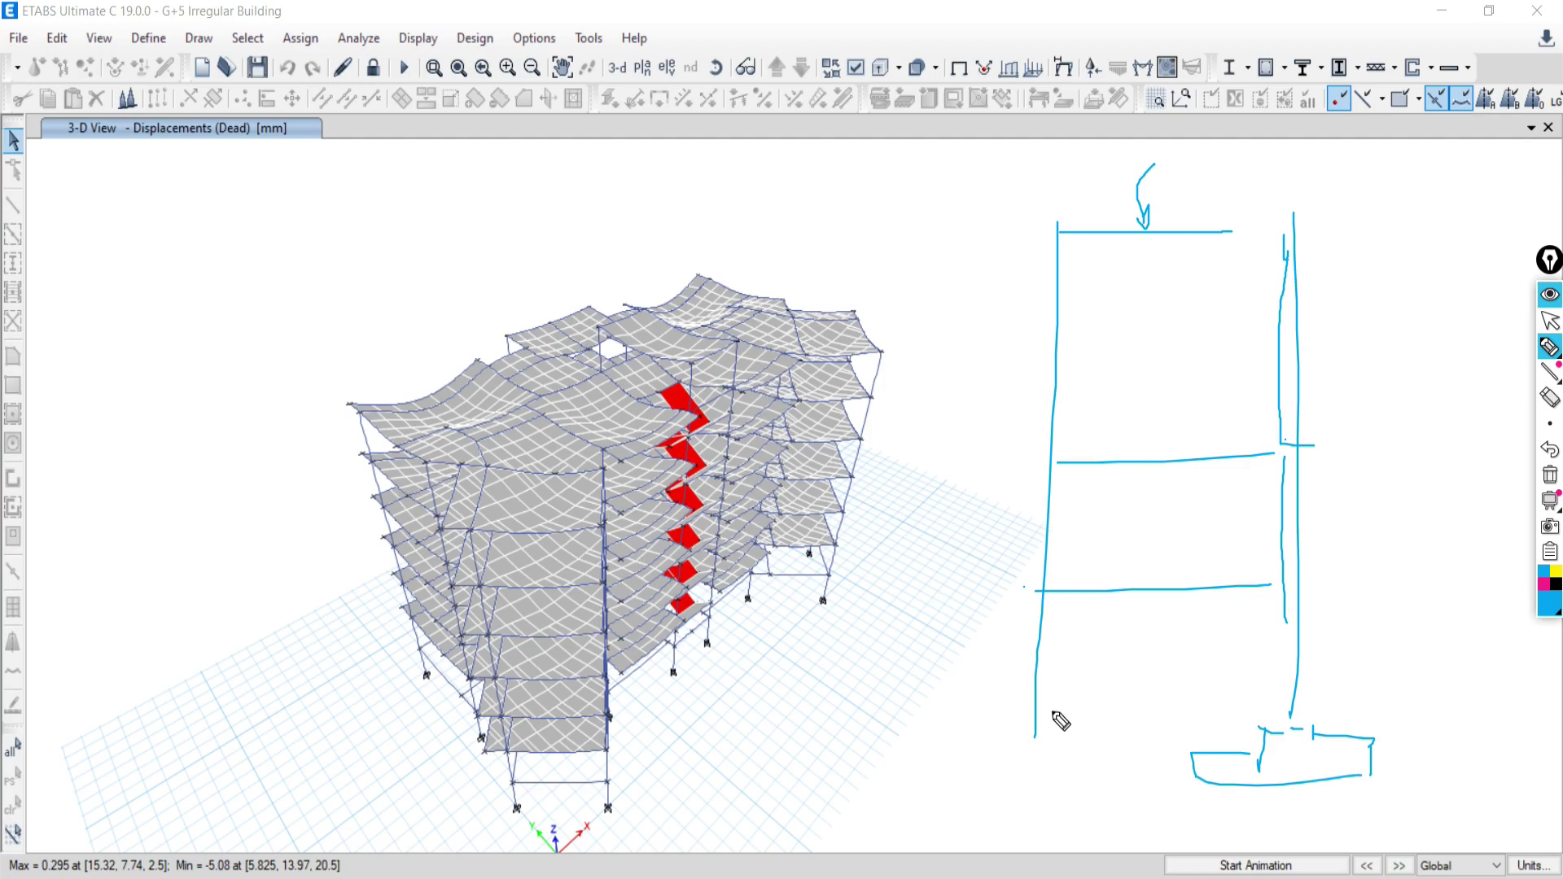
{"action": "left_click", "coordinate": [1550, 474]}
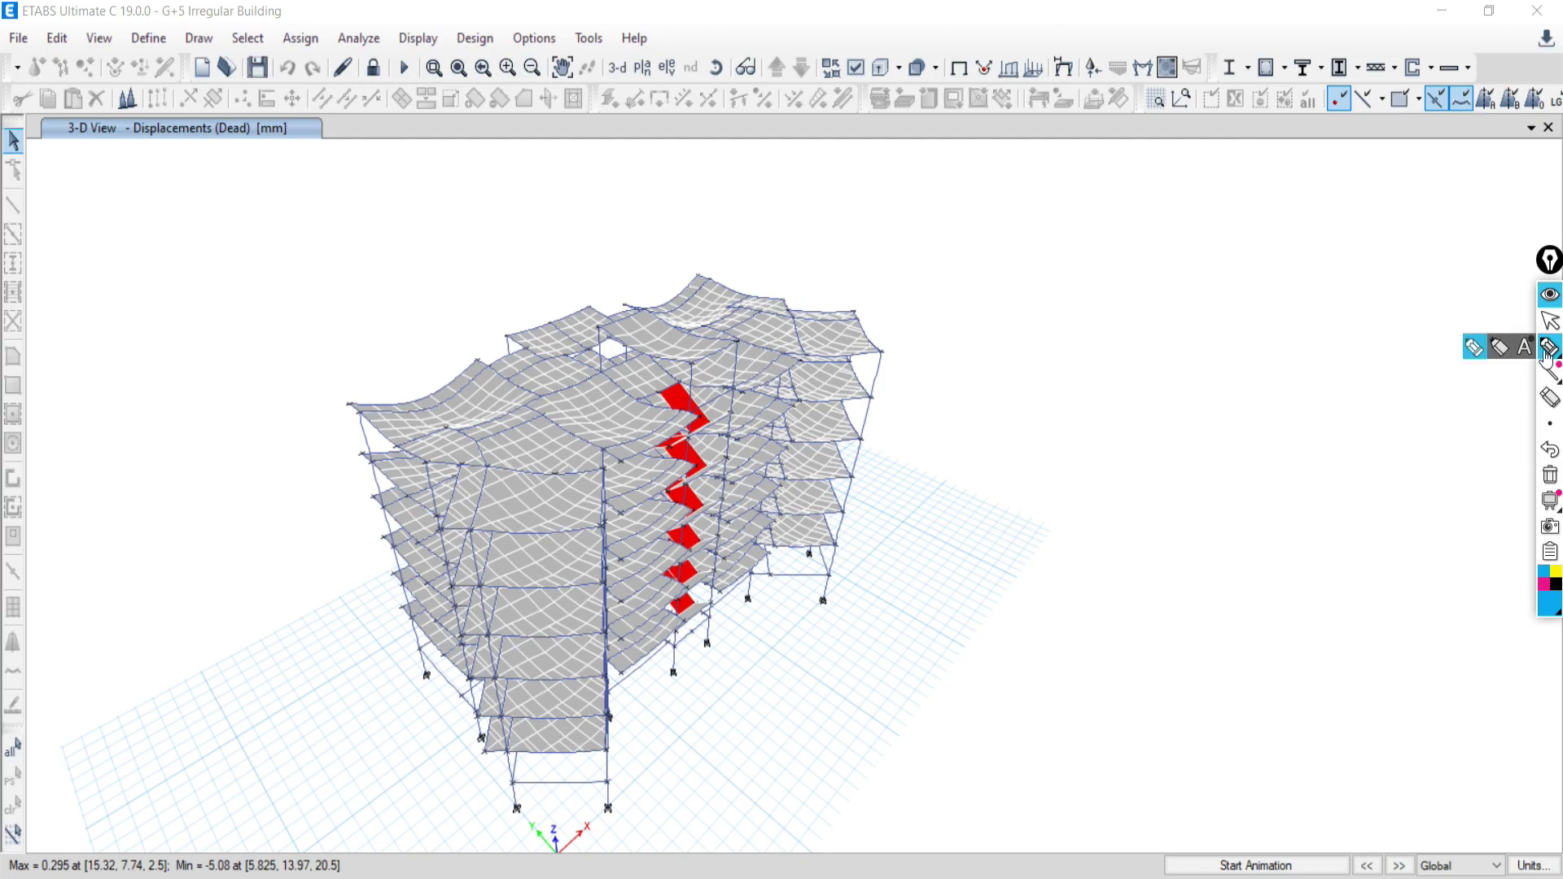
{"action": "left_click", "coordinate": [1550, 321]}
{"action": "right_click", "coordinate": [531, 547]}
{"action": "right_click", "coordinate": [519, 636]}
{"action": "middle_click_drag", "start_coordinate": [522, 643], "coordinate": [591, 574]}
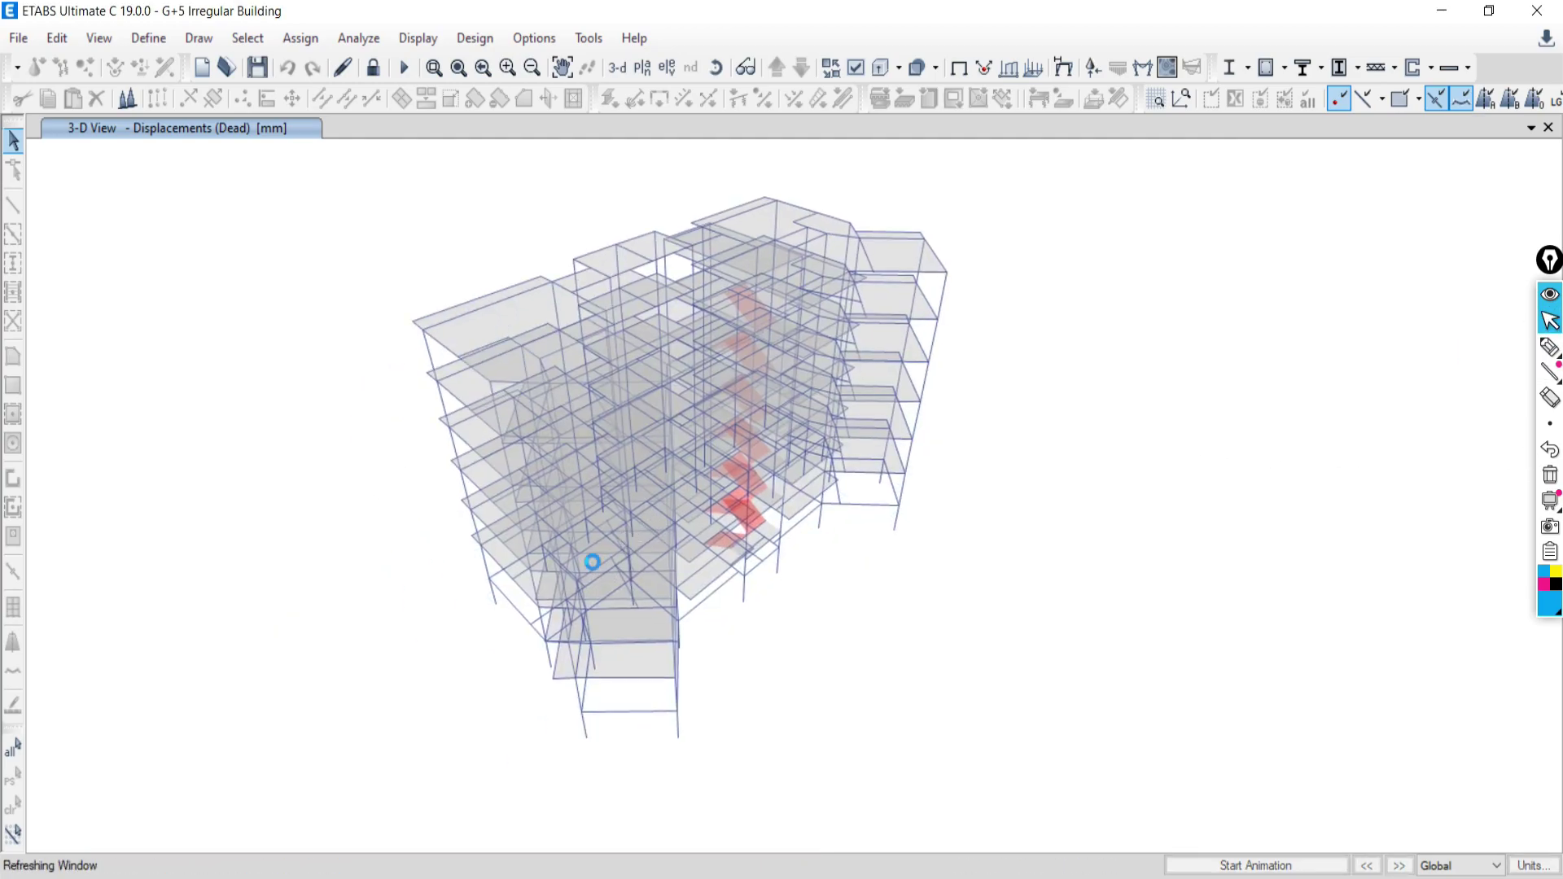
{"action": "right_click", "coordinate": [636, 506]}
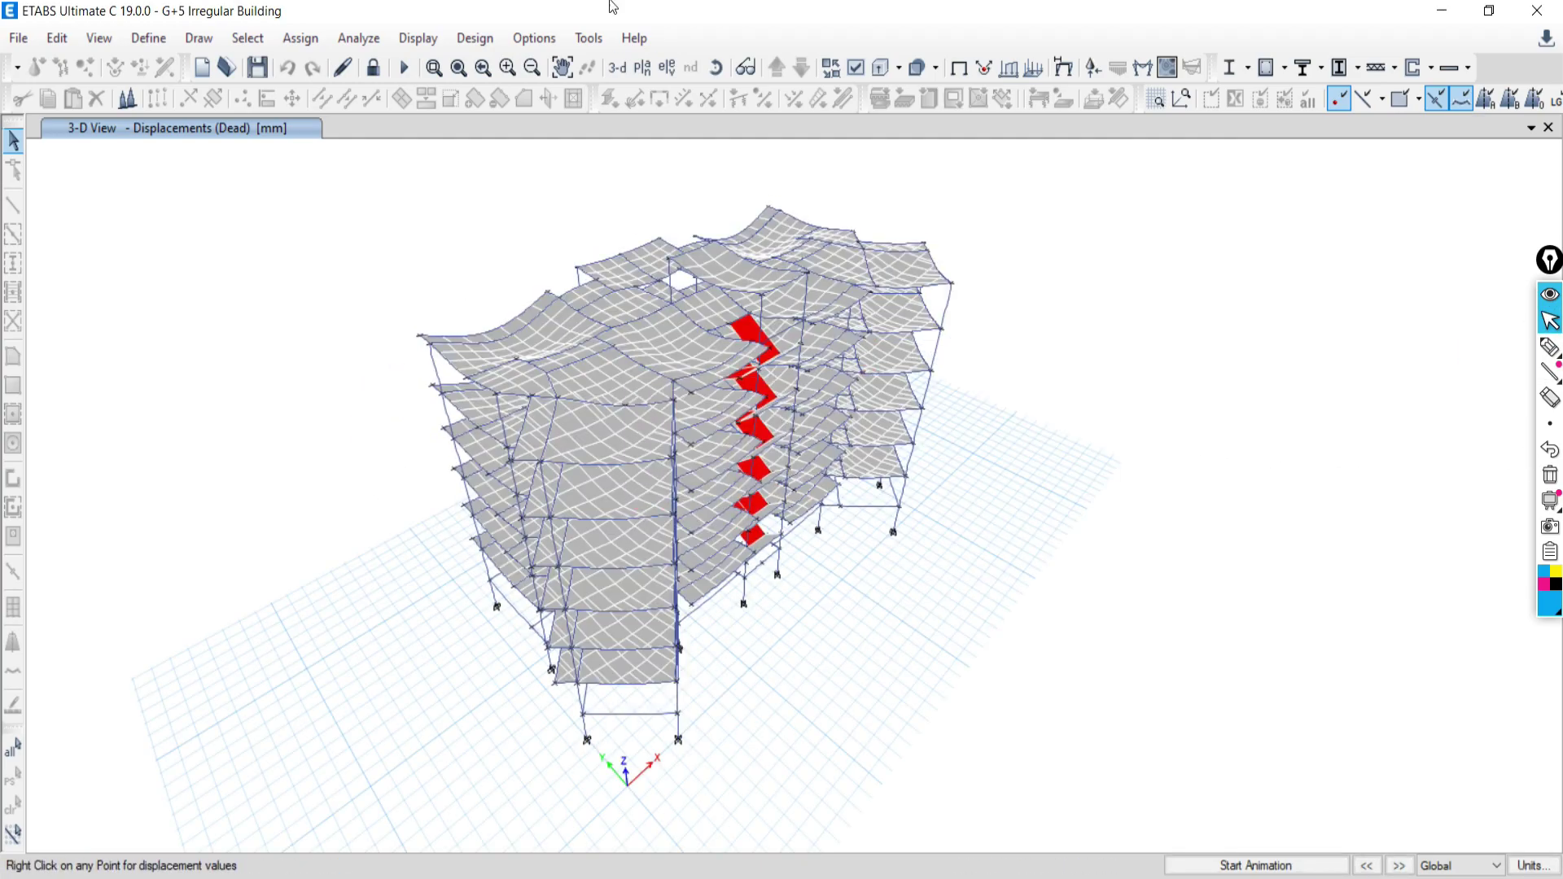
{"action": "left_click", "coordinate": [671, 69]}
{"action": "left_click", "coordinate": [606, 401]}
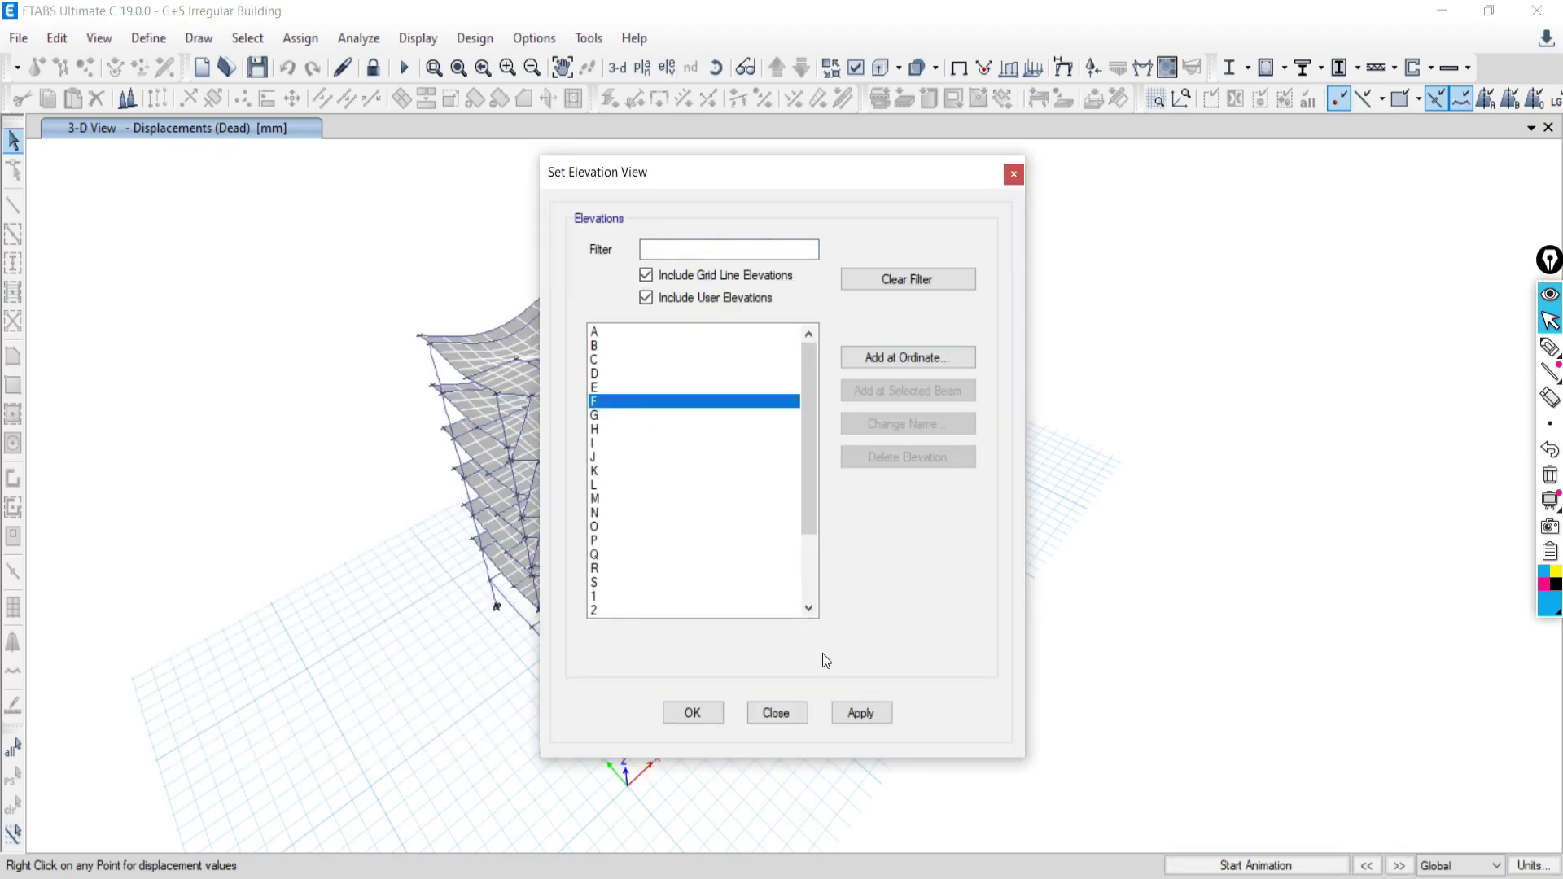
{"action": "left_click", "coordinate": [859, 714]}
{"action": "left_click", "coordinate": [750, 715]}
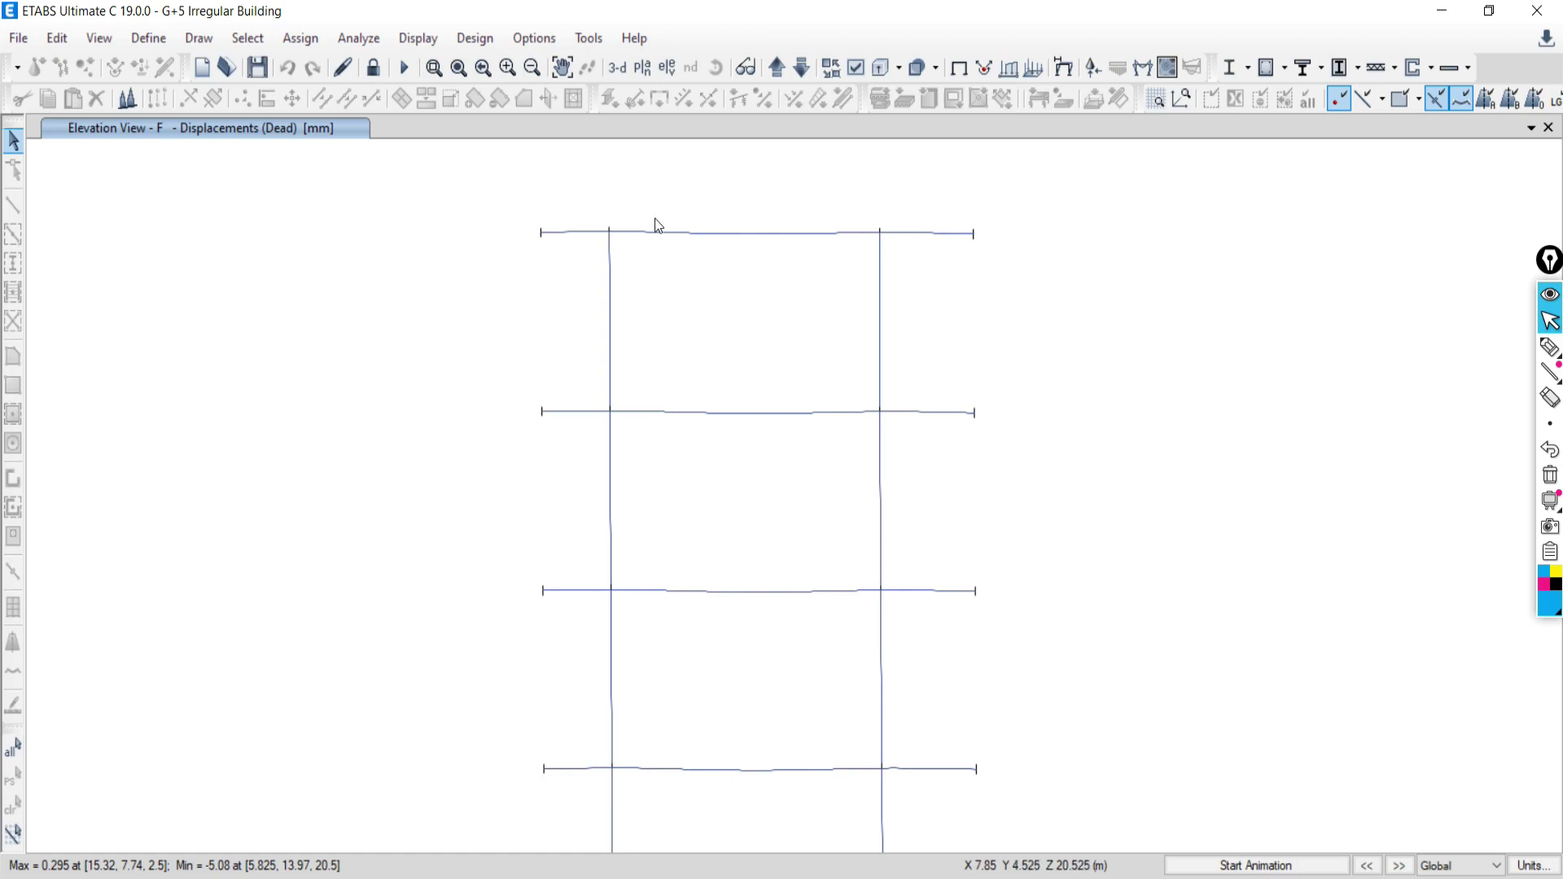
{"action": "mouse_move", "coordinate": [1551, 347]}
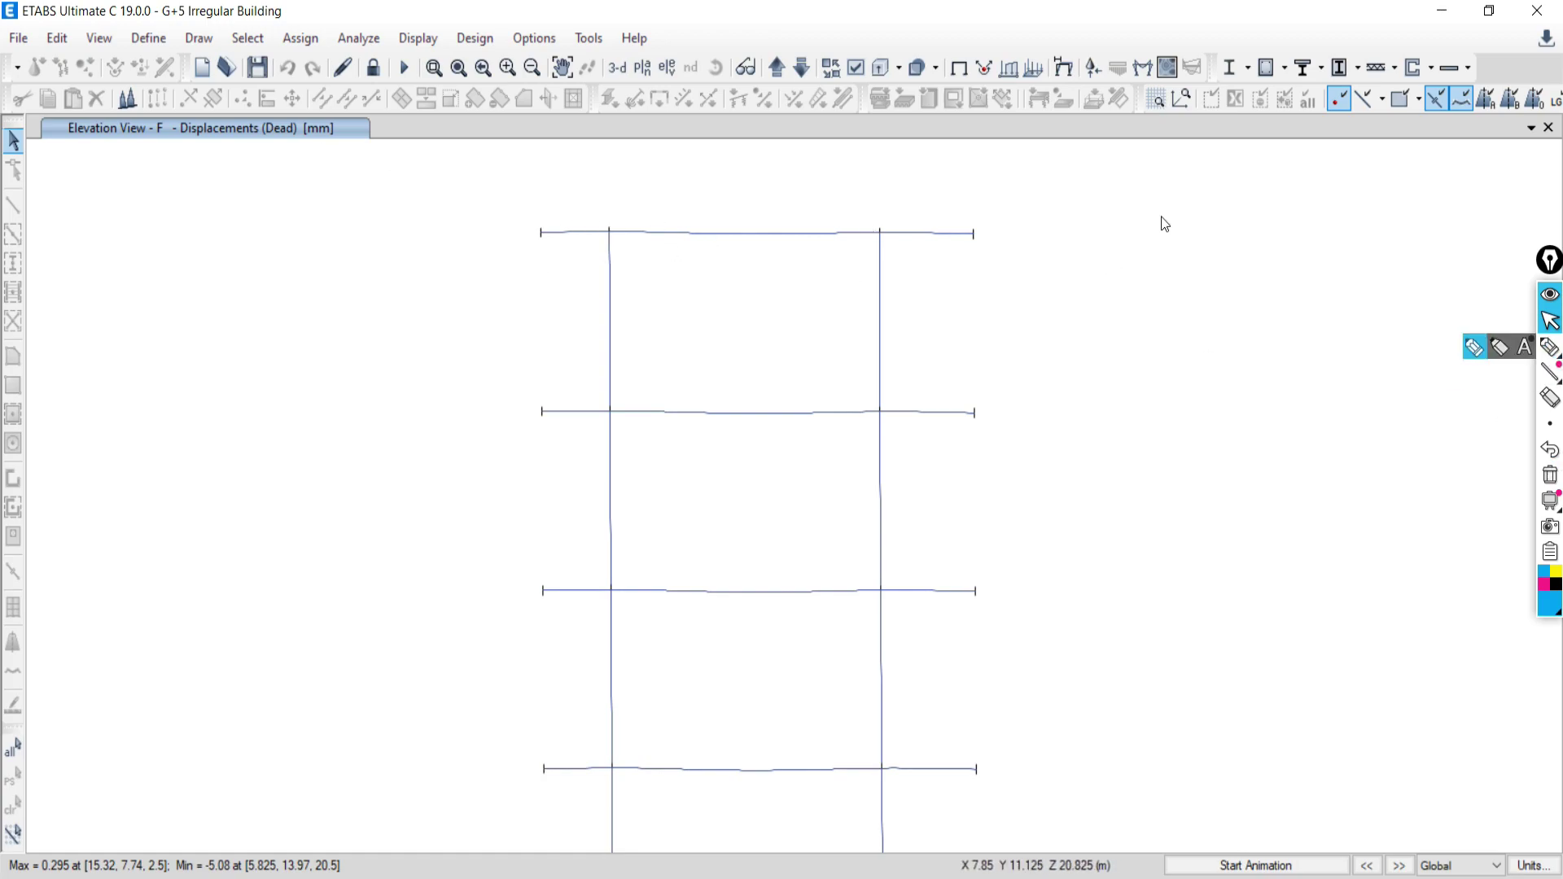
{"action": "left_click", "coordinate": [1550, 348]}
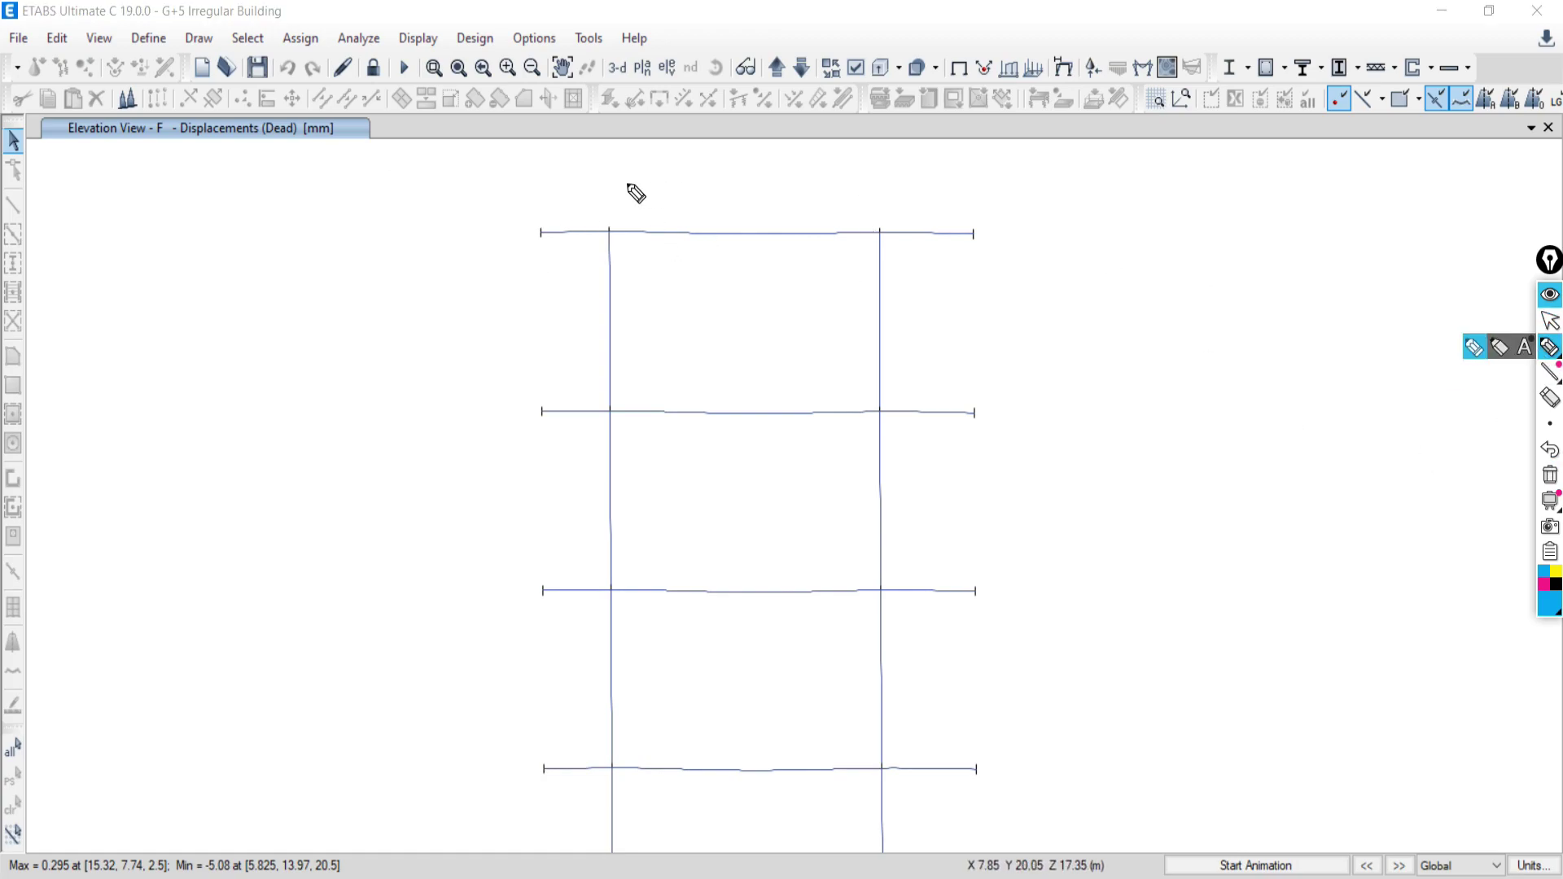
{"action": "left_click_drag", "start_coordinate": [720, 186], "coordinate": [714, 228]}
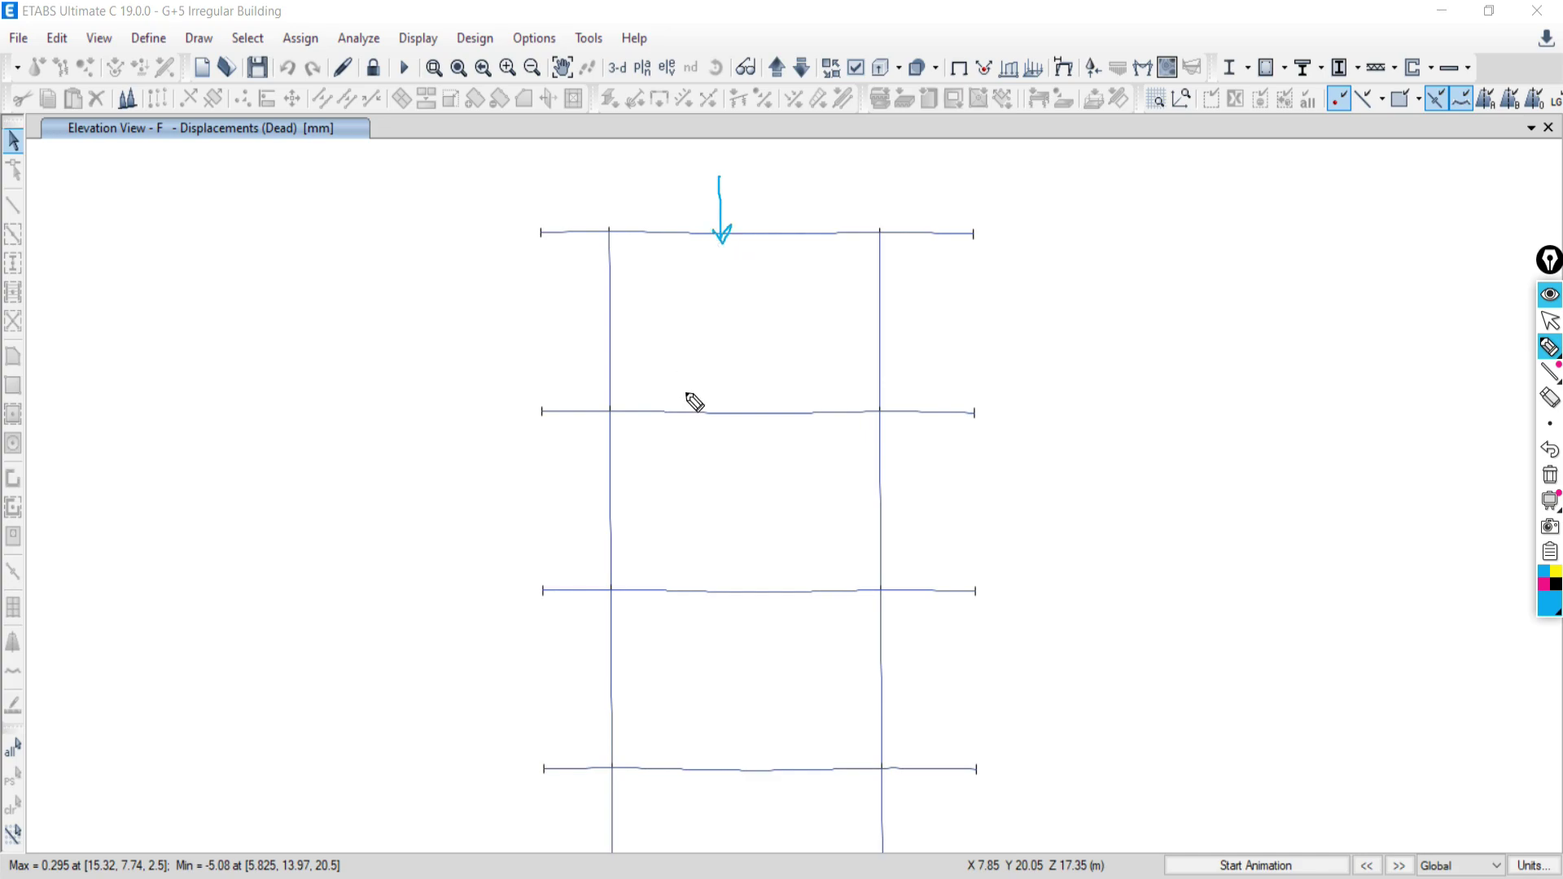
{"action": "left_click", "coordinate": [1550, 321]}
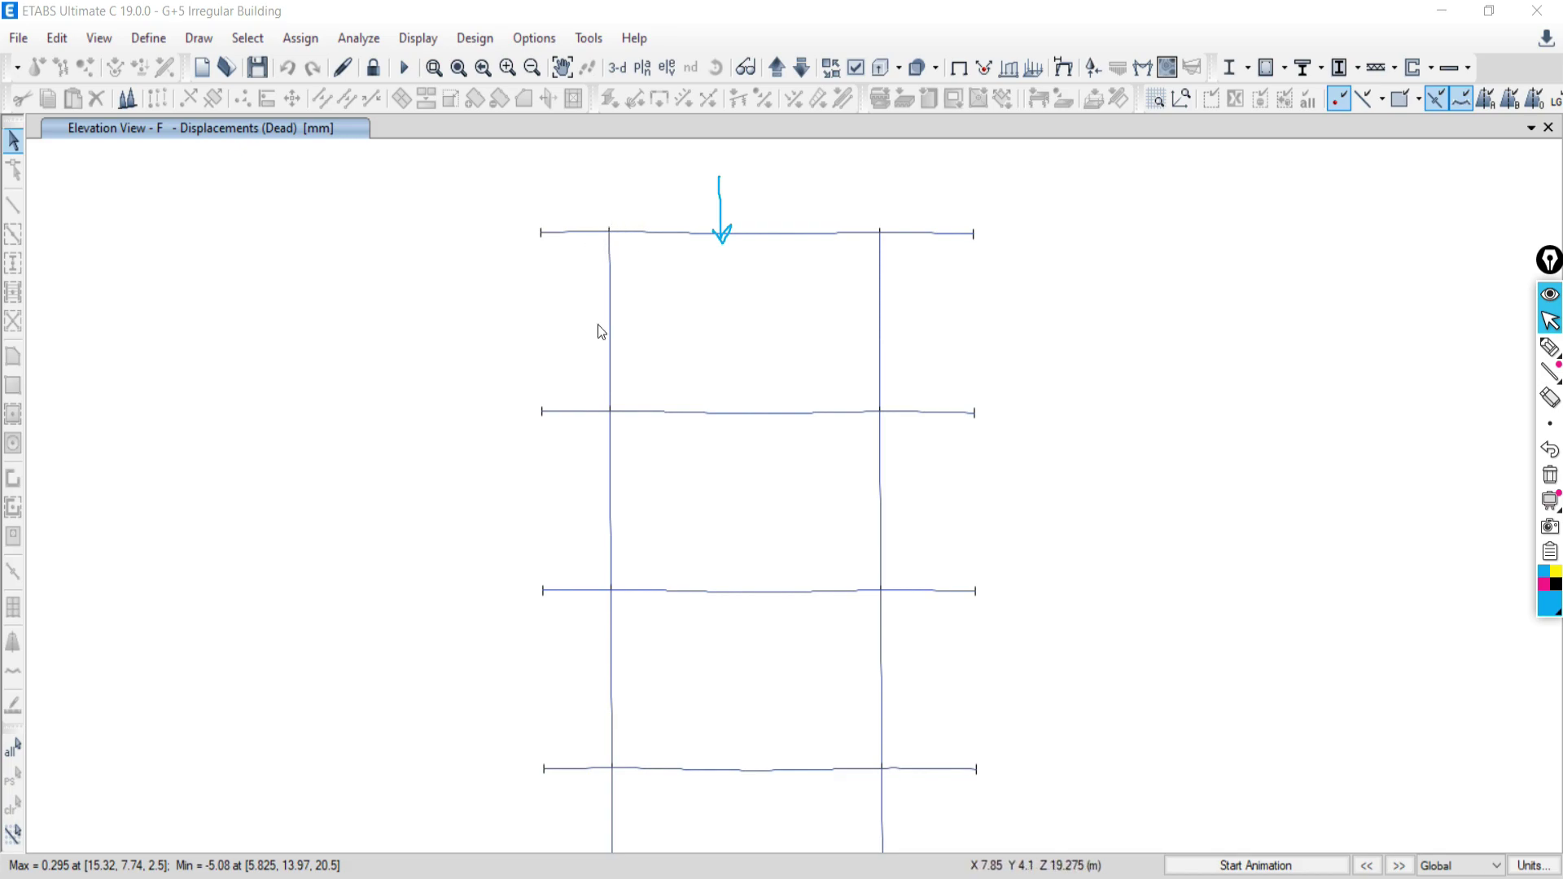
{"action": "left_click", "coordinate": [617, 67]}
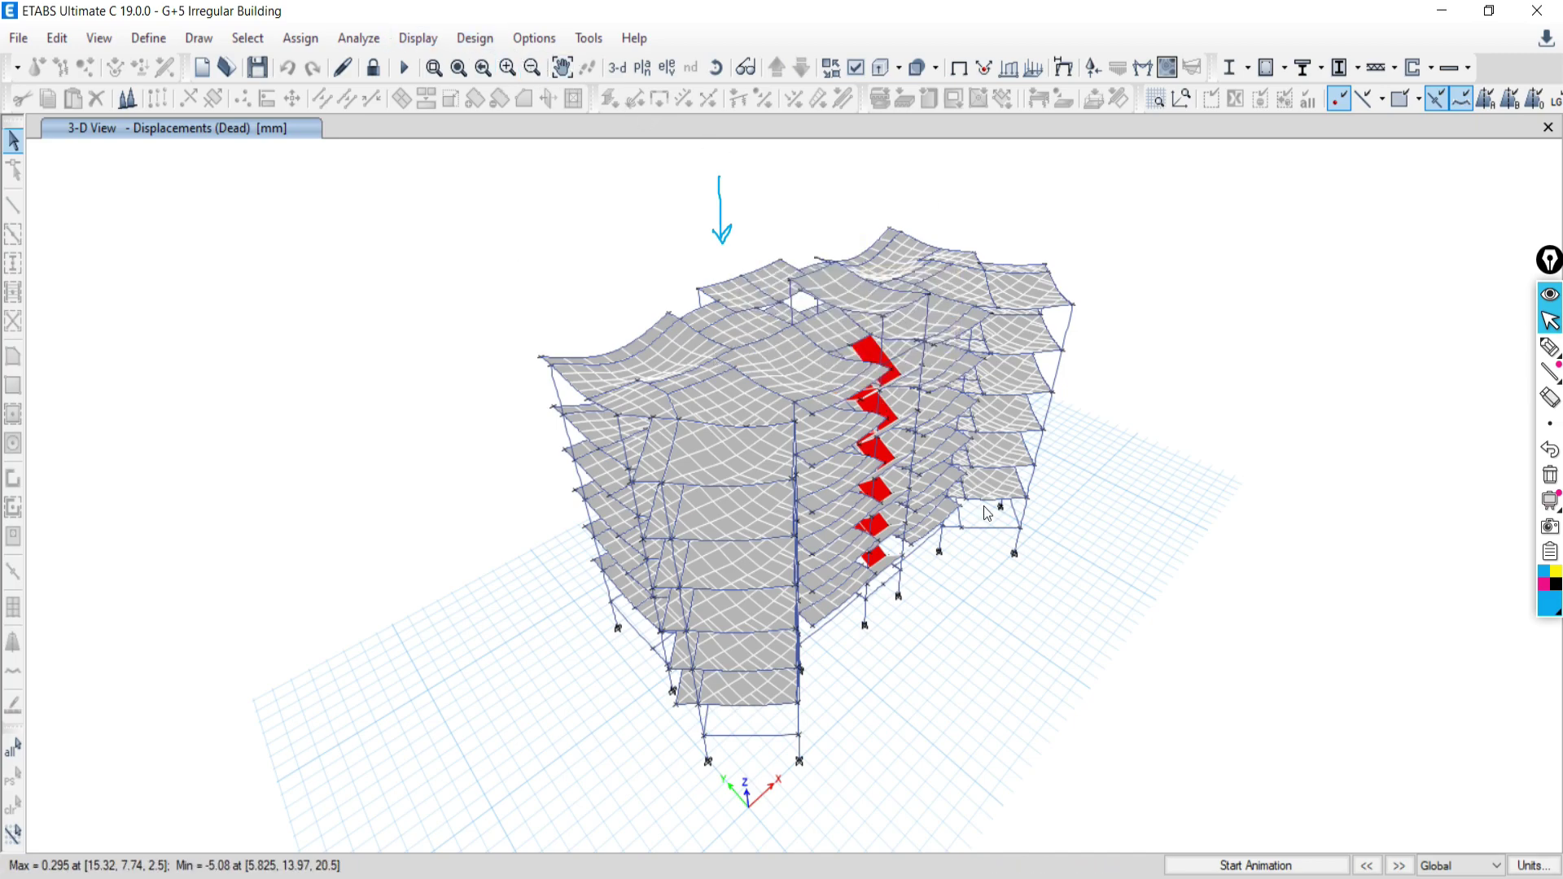
- Check a joint's displacements, then plot the 1.5(DL+SIDL+LL) axial force diagram on the frames
{"action": "right_click", "coordinate": [938, 370]}
{"action": "left_click", "coordinate": [418, 40]}
{"action": "mouse_move", "coordinate": [490, 163]}
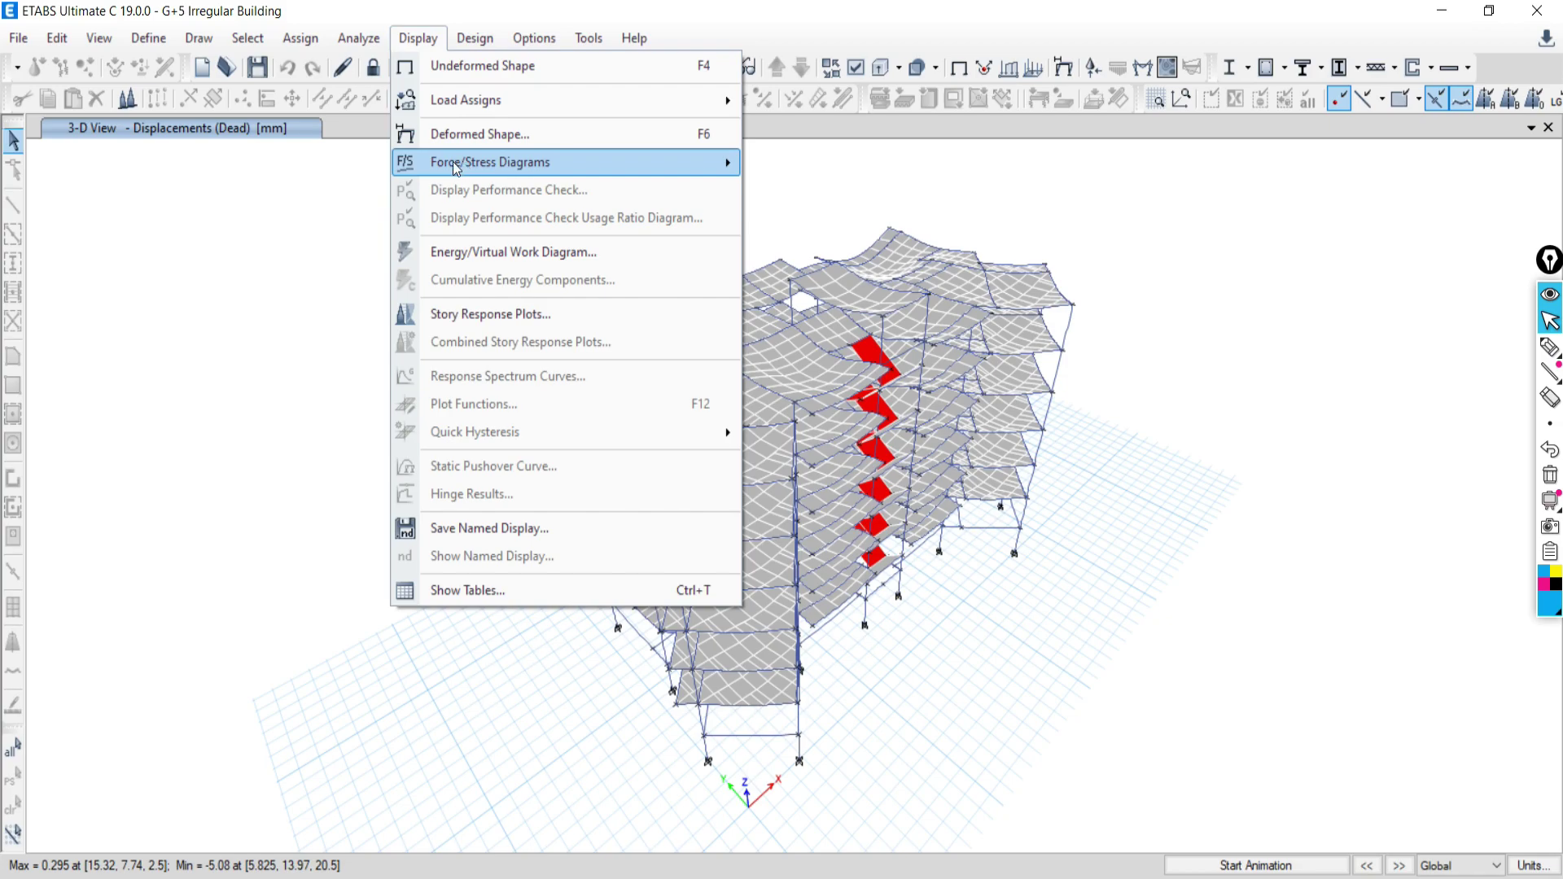
{"action": "left_click", "coordinate": [802, 234]}
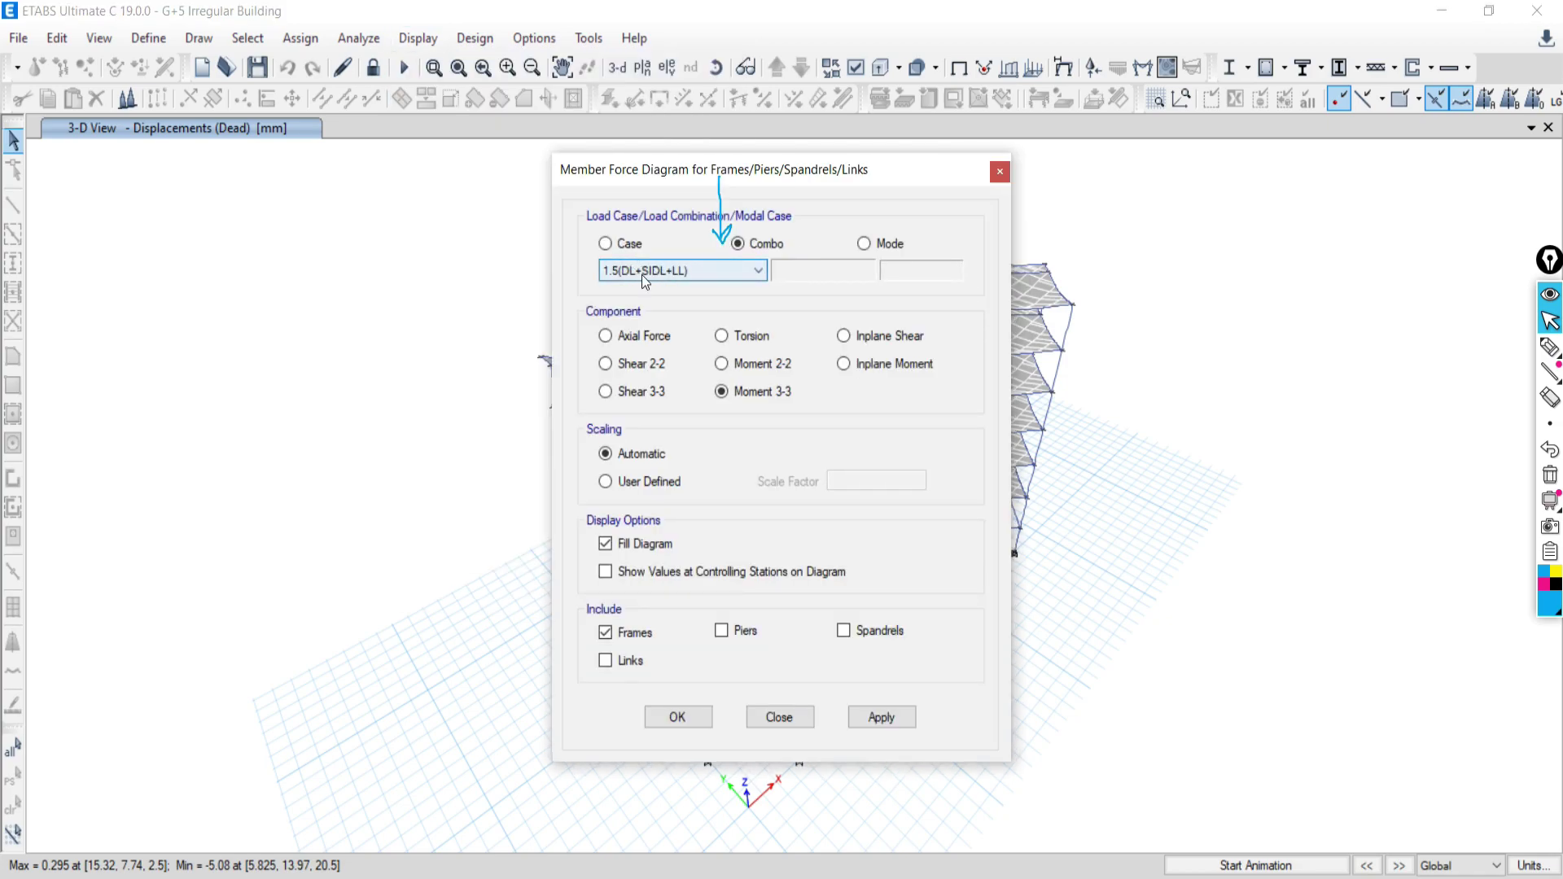
{"action": "left_click", "coordinate": [636, 339]}
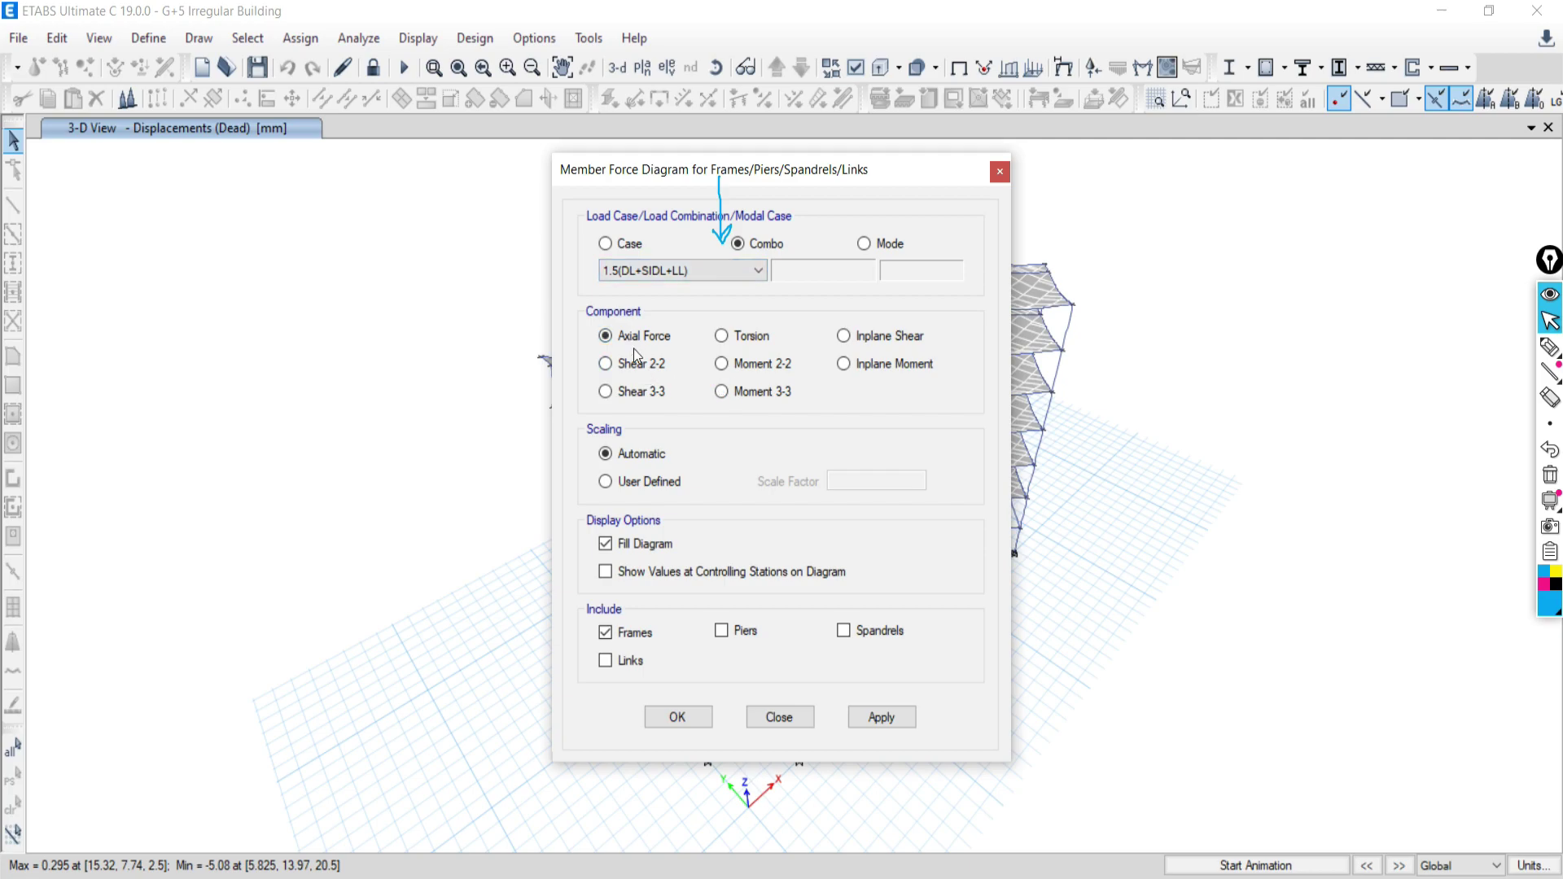
{"action": "left_click", "coordinate": [881, 718]}
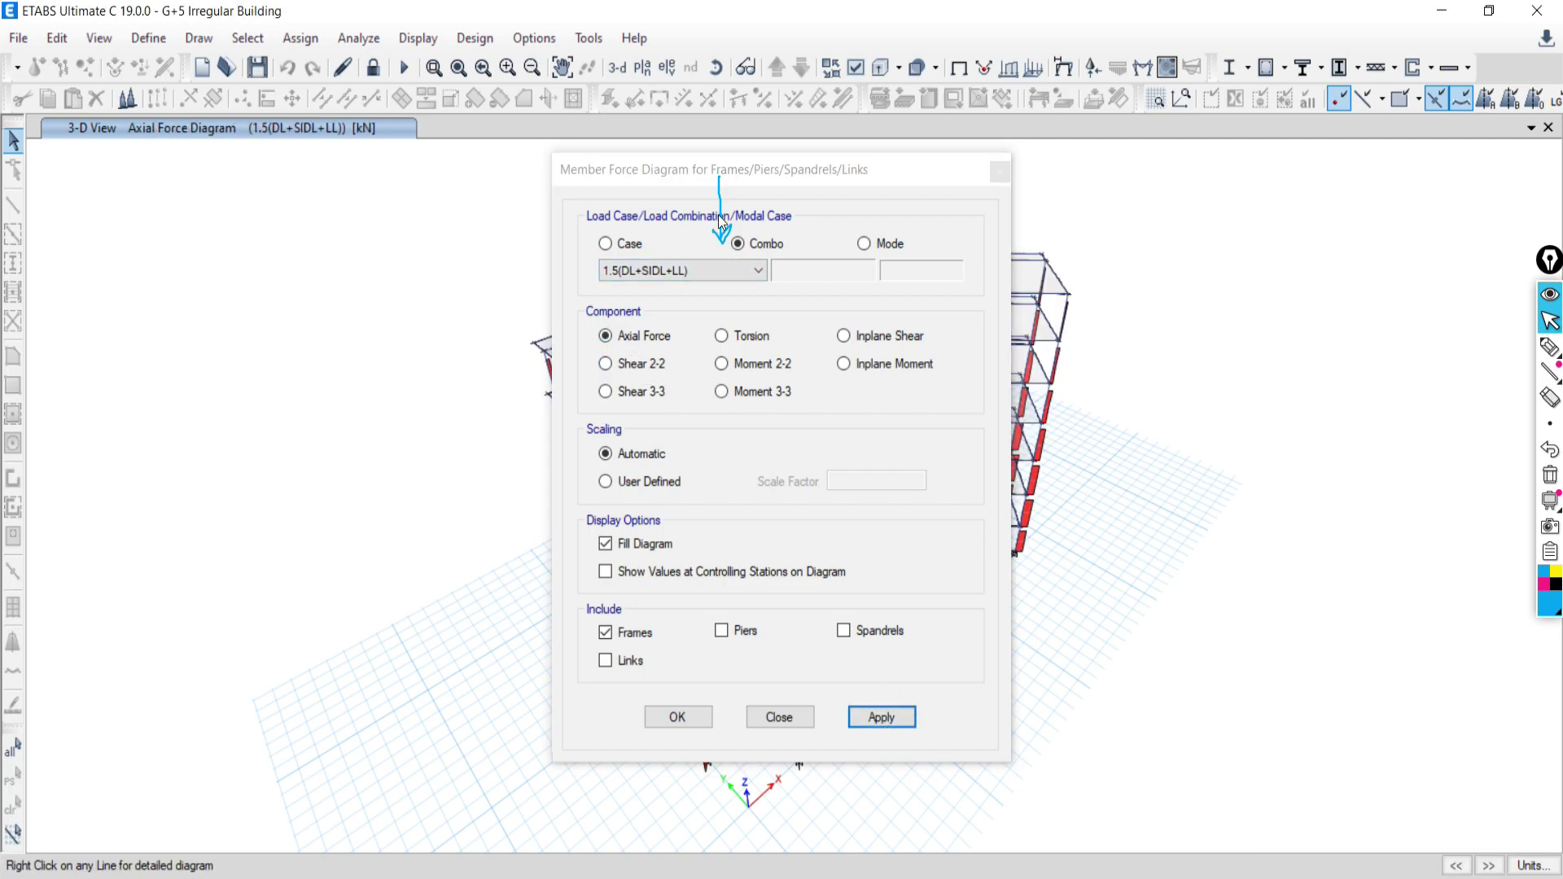
- Move the diagram settings aside and zoom around the axial force diagram
{"action": "left_click_drag", "start_coordinate": [800, 170], "coordinate": [260, 105]}
{"action": "scroll", "coordinate": [829, 459], "scroll_direction": "up", "scroll_amount": 5}
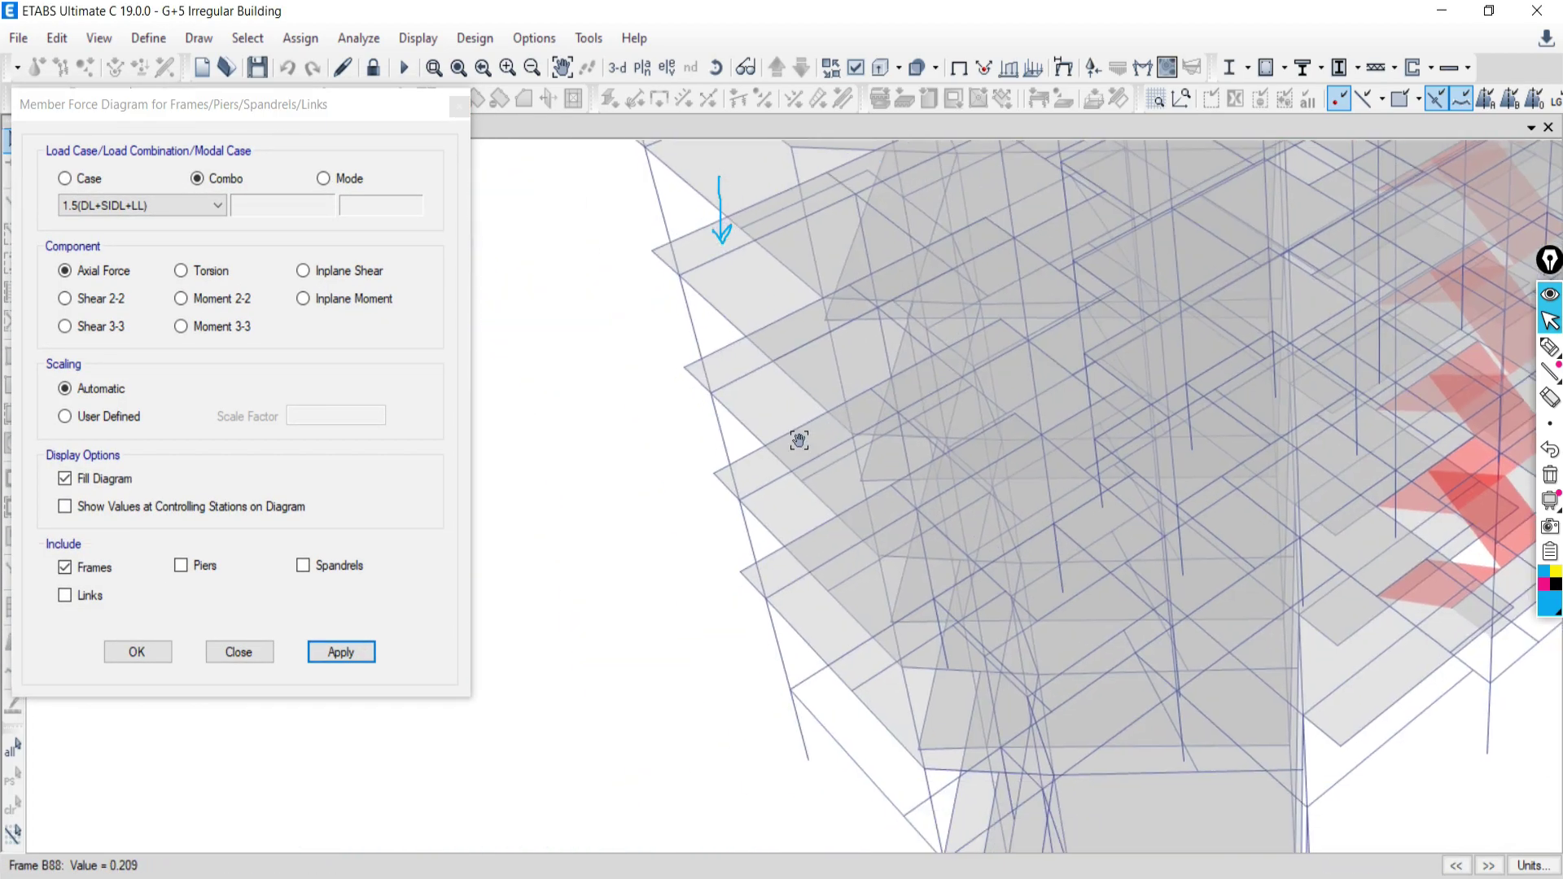
{"action": "scroll", "coordinate": [677, 237], "scroll_direction": "down", "scroll_amount": 5}
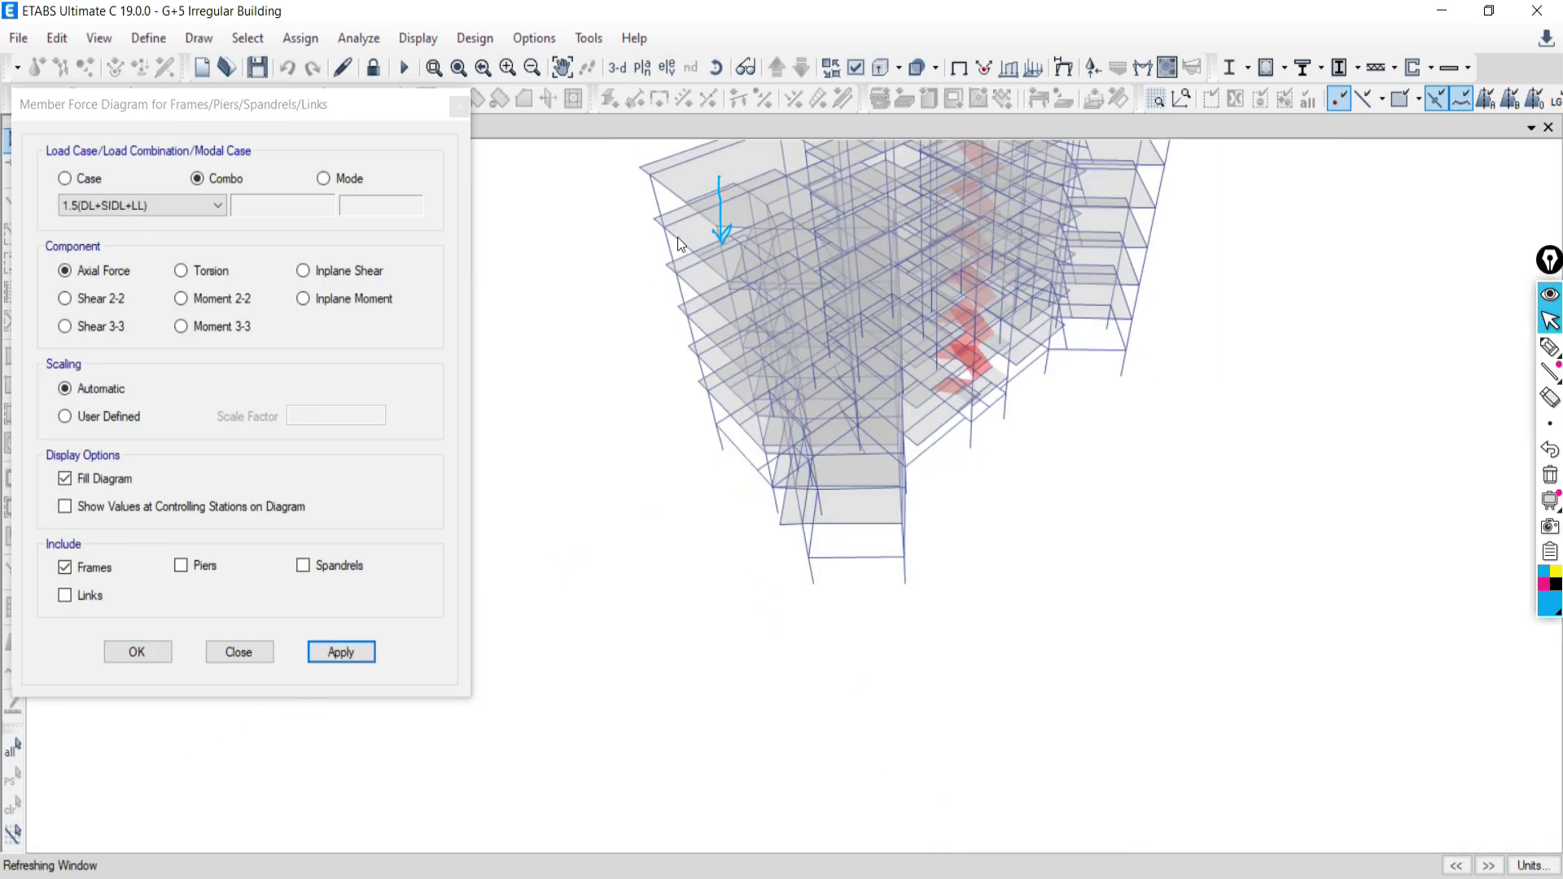
{"action": "scroll", "coordinate": [688, 306], "scroll_direction": "up", "scroll_amount": 5}
{"action": "scroll", "coordinate": [687, 304], "scroll_direction": "down", "scroll_amount": 2}
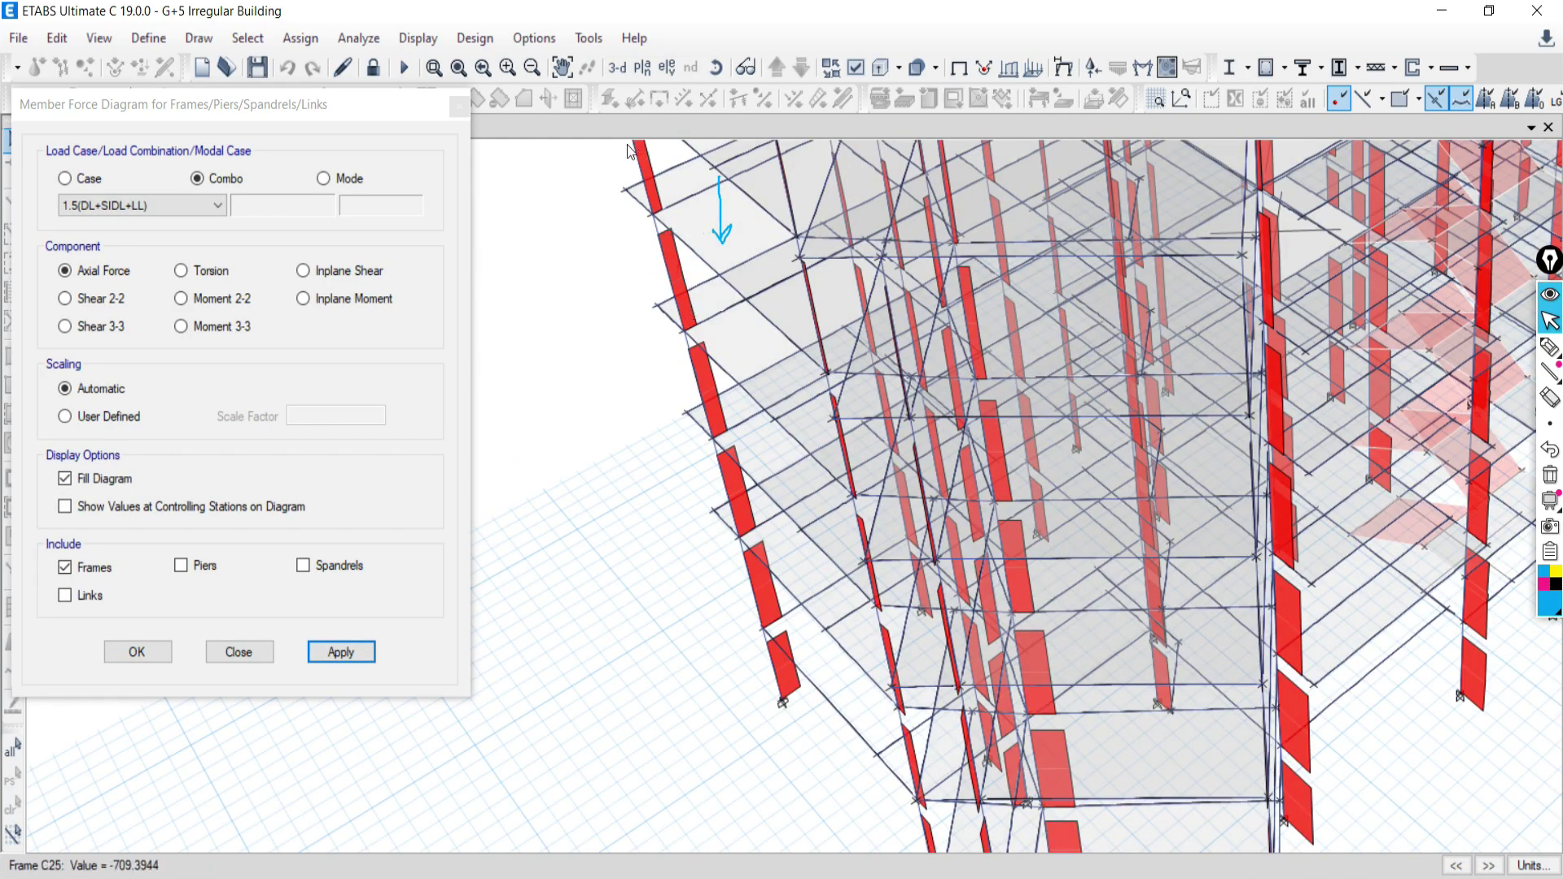
{"action": "scroll", "coordinate": [690, 466], "scroll_direction": "up", "scroll_amount": 2}
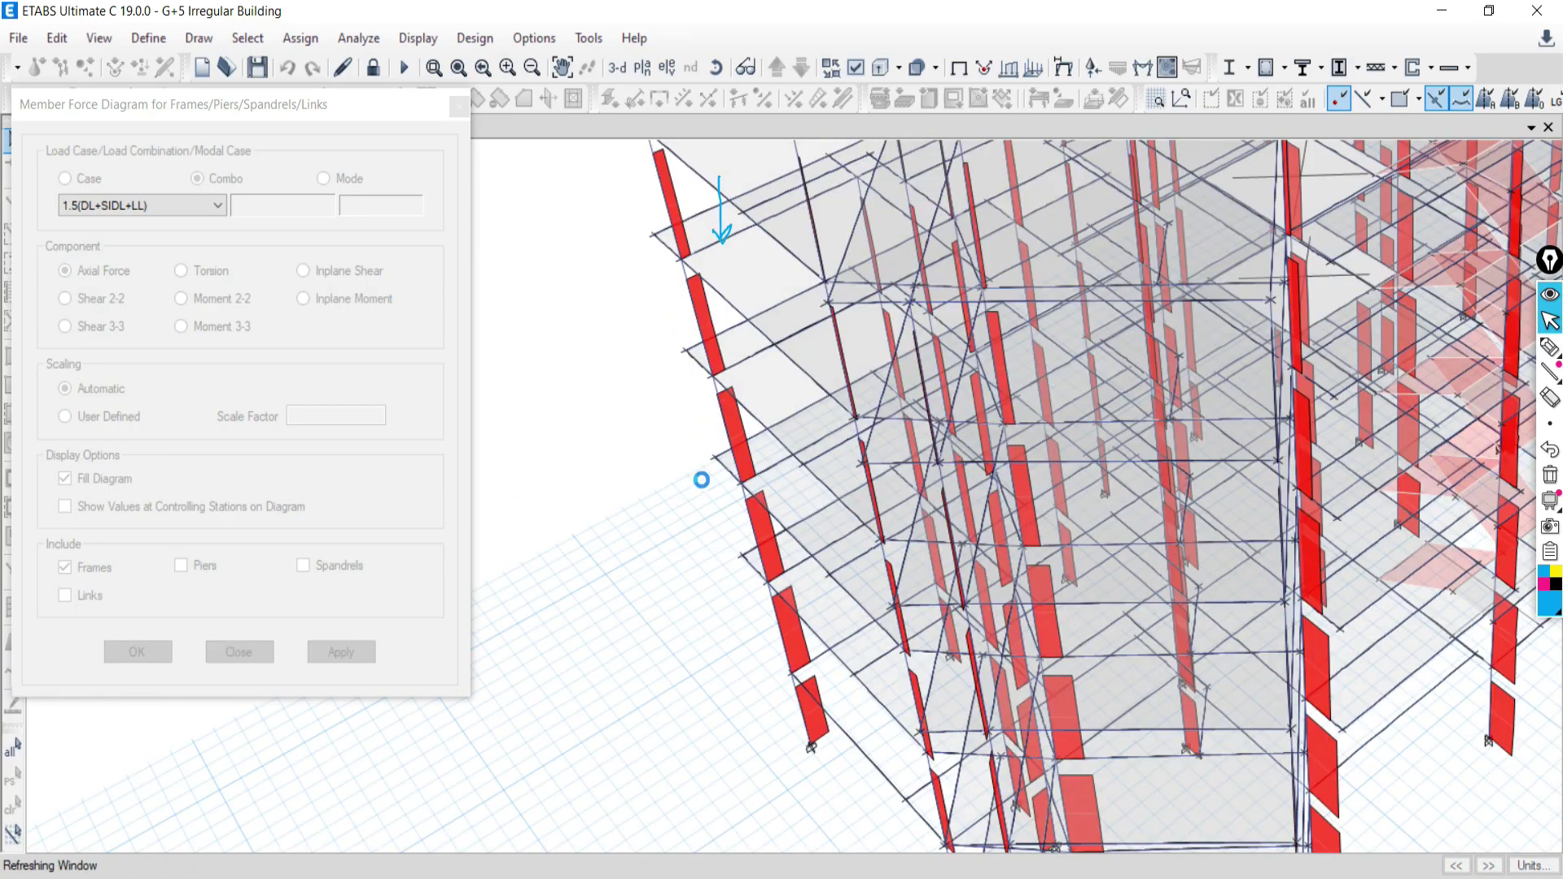
{"action": "key", "text": "ctrl+shift+b"}
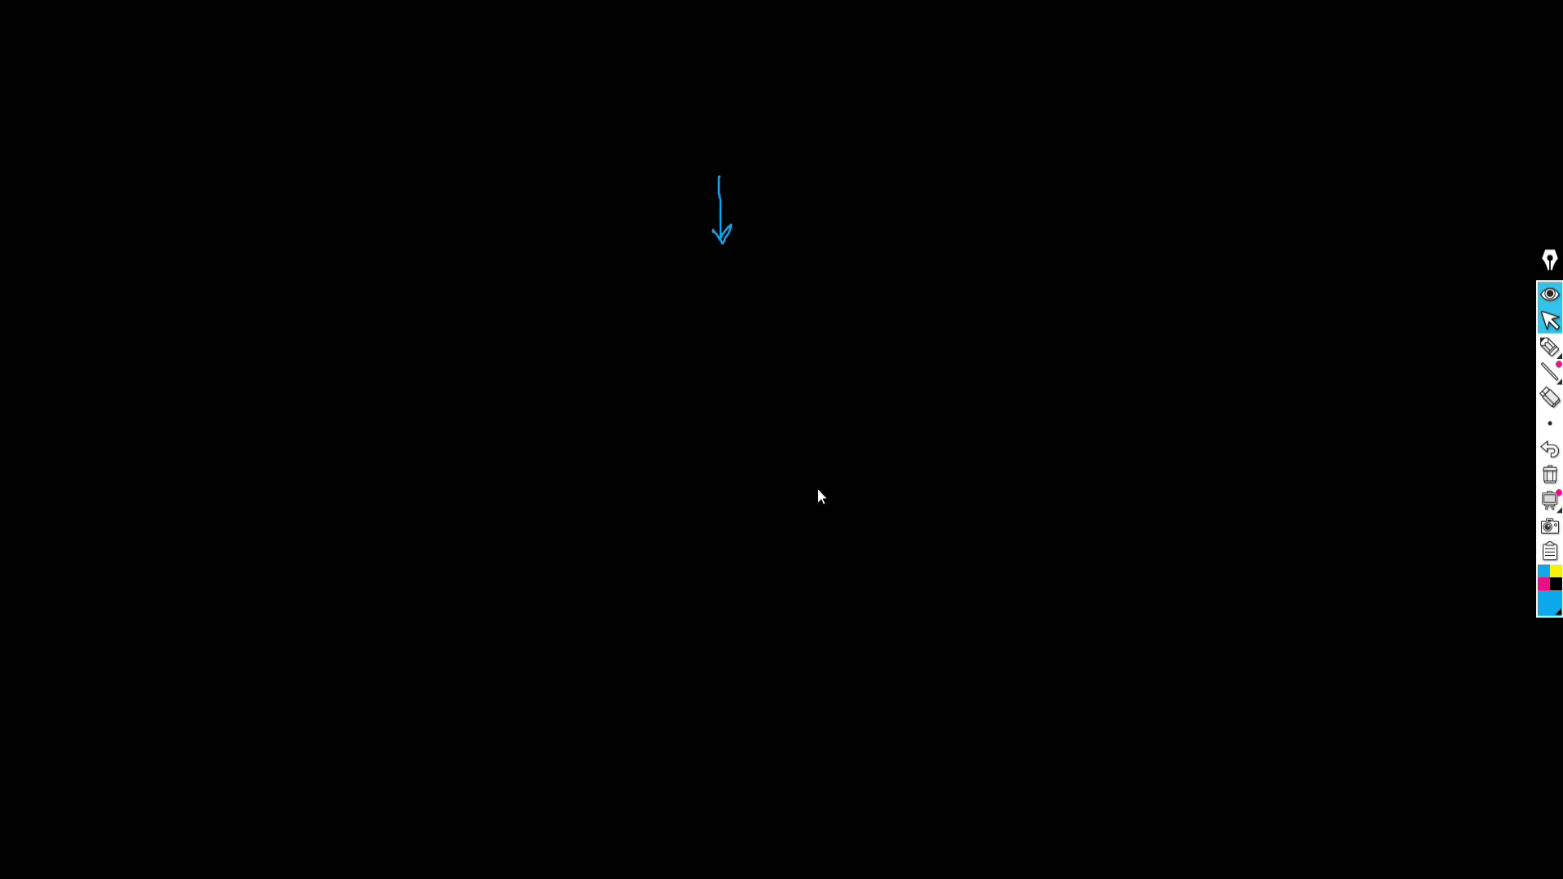
{"action": "left_click", "coordinate": [836, 853]}
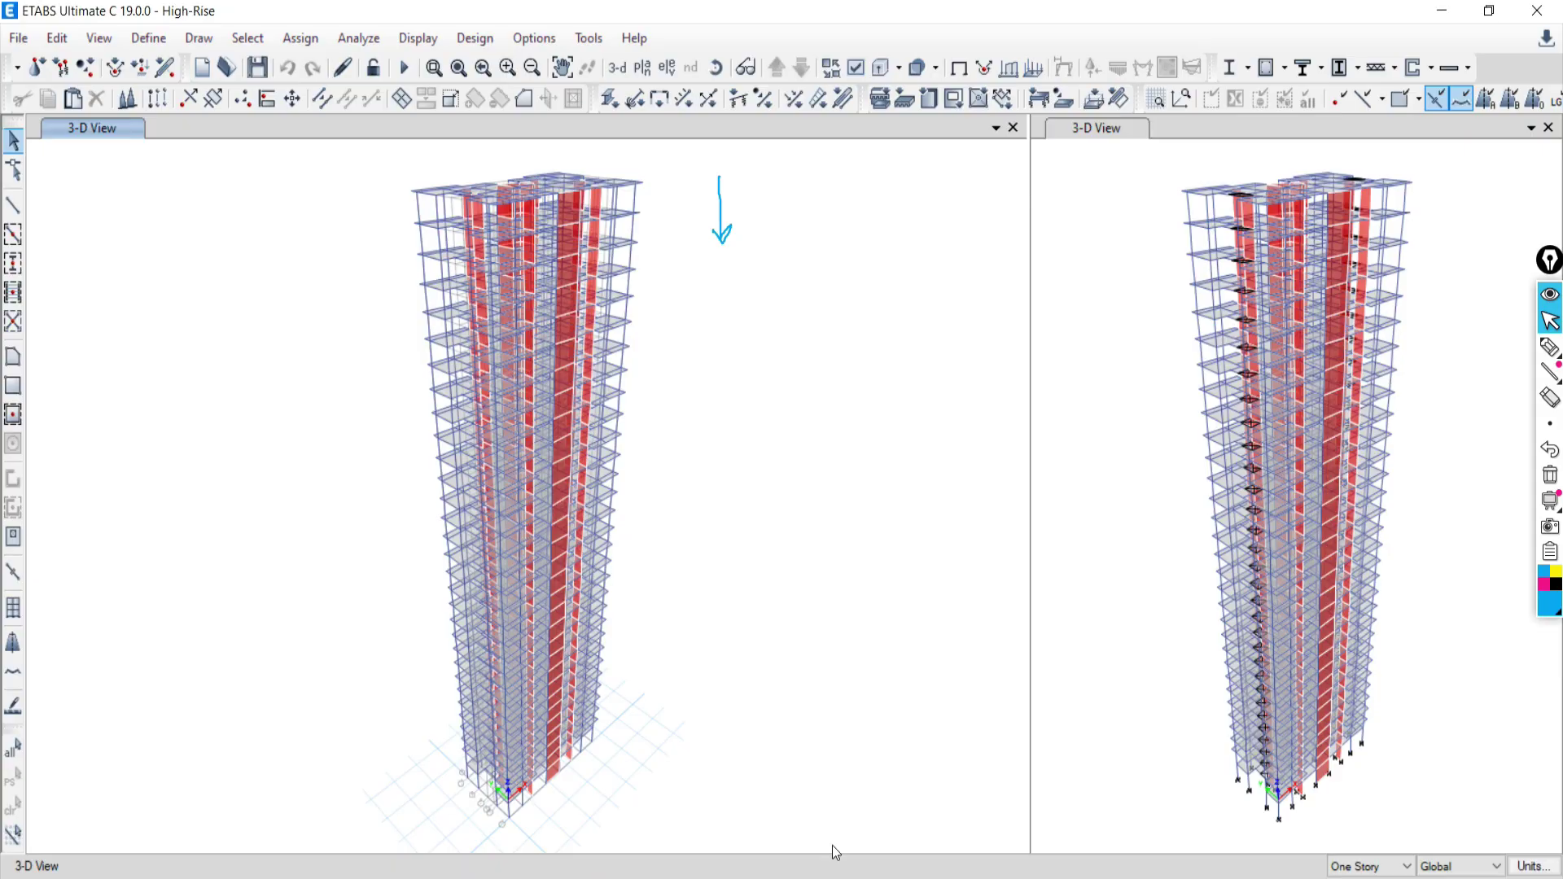
{"action": "scroll", "coordinate": [799, 427], "scroll_direction": "down", "scroll_amount": 5}
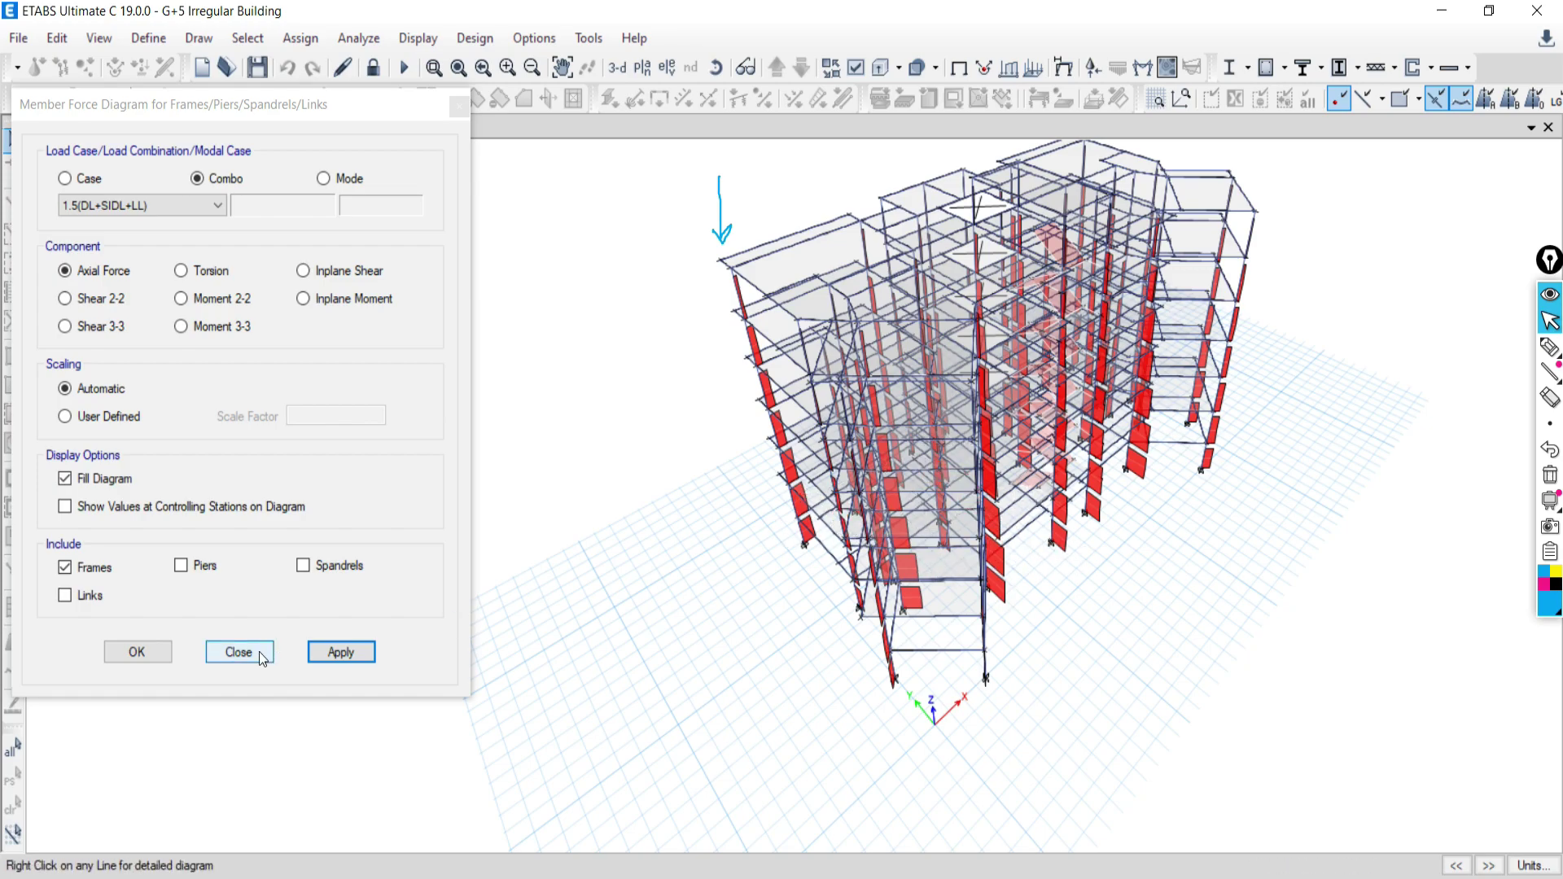
{"action": "scroll", "coordinate": [1058, 419], "scroll_direction": "up", "scroll_amount": 5}
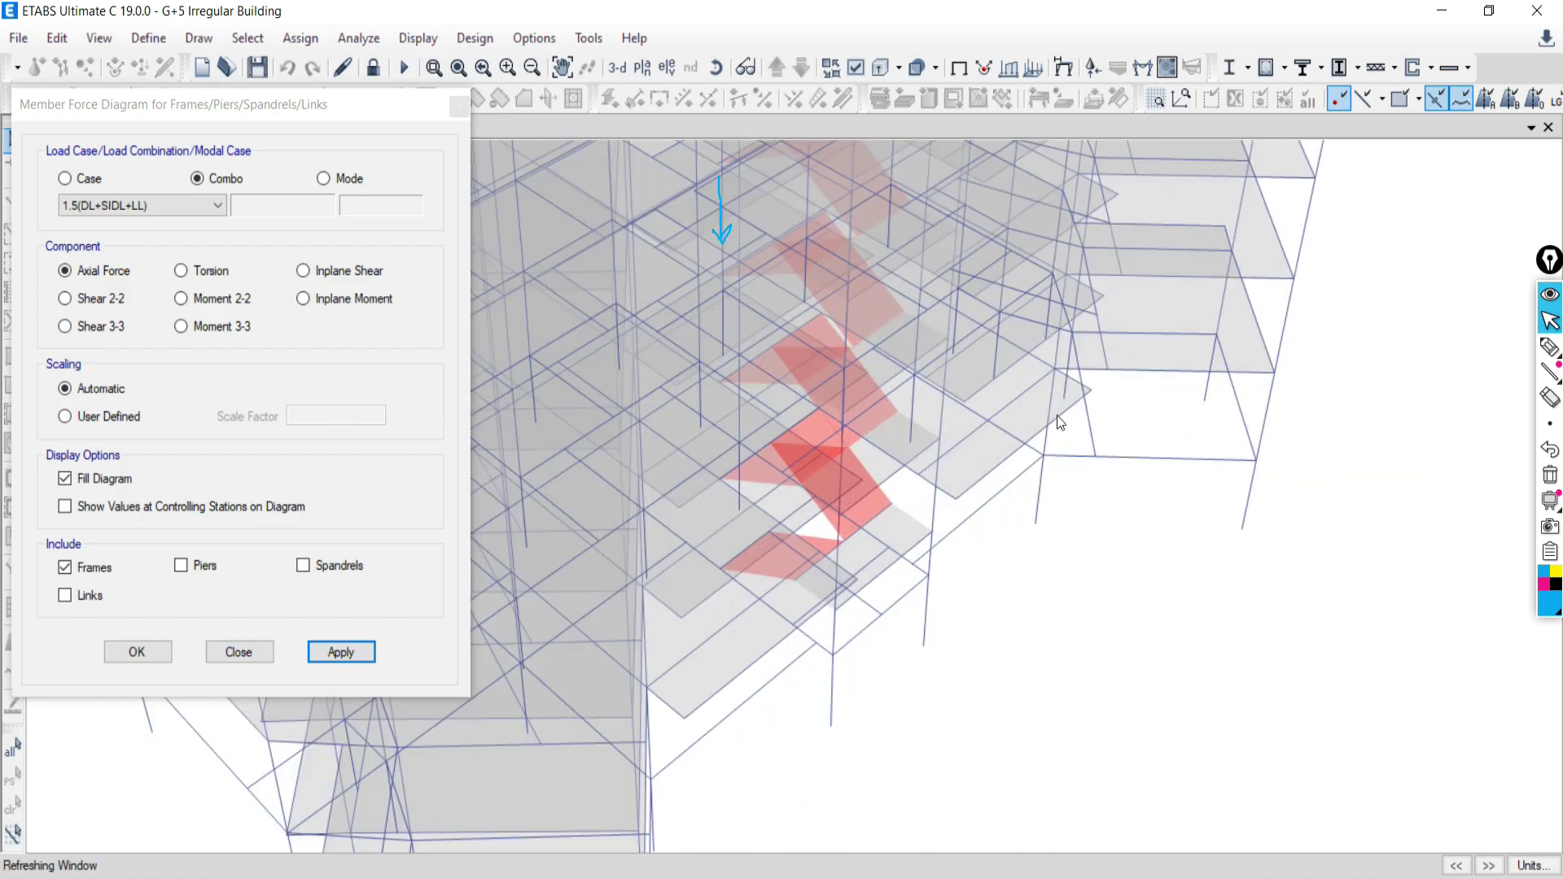
{"action": "scroll", "coordinate": [1057, 415], "scroll_direction": "down", "scroll_amount": 5}
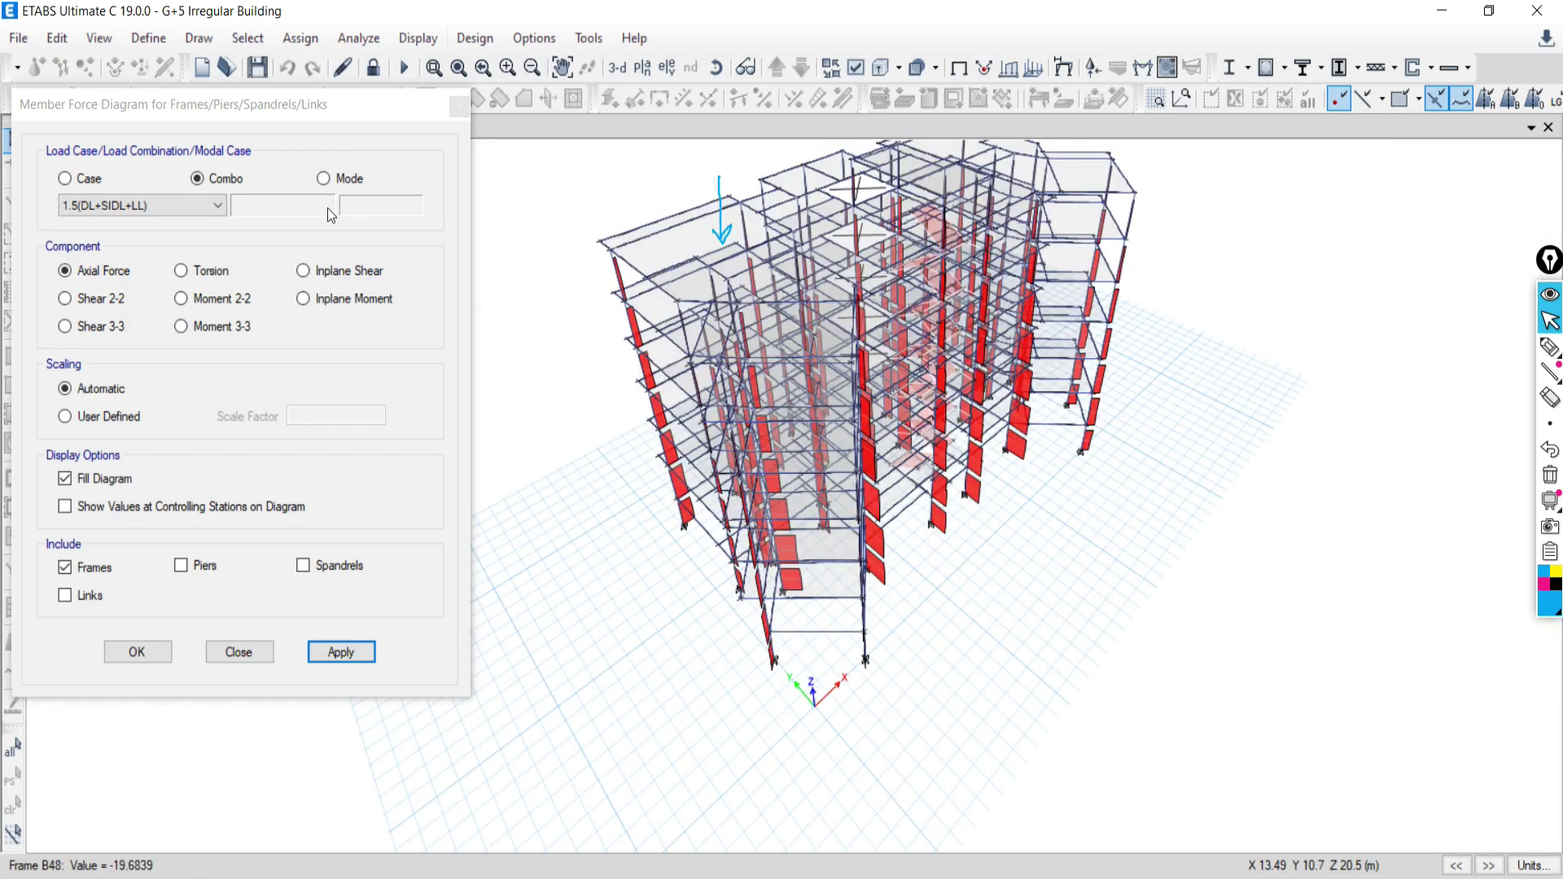
- Show elevation 6 with its 1.5(DL+SIDL+LL) axial force diagram
{"action": "left_click", "coordinate": [459, 108]}
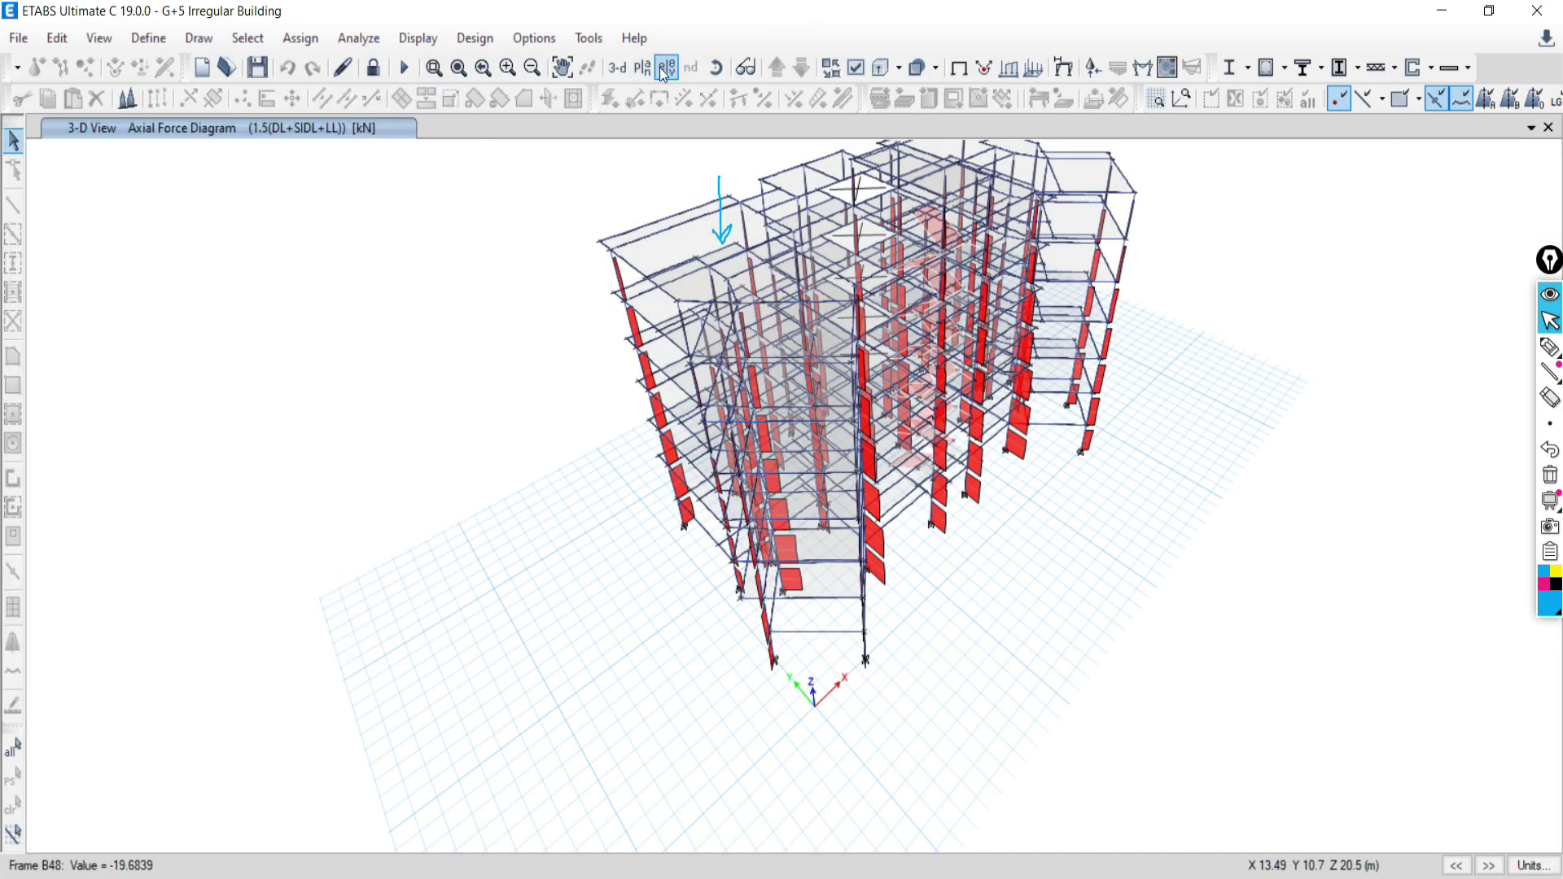
{"action": "left_click", "coordinate": [666, 67]}
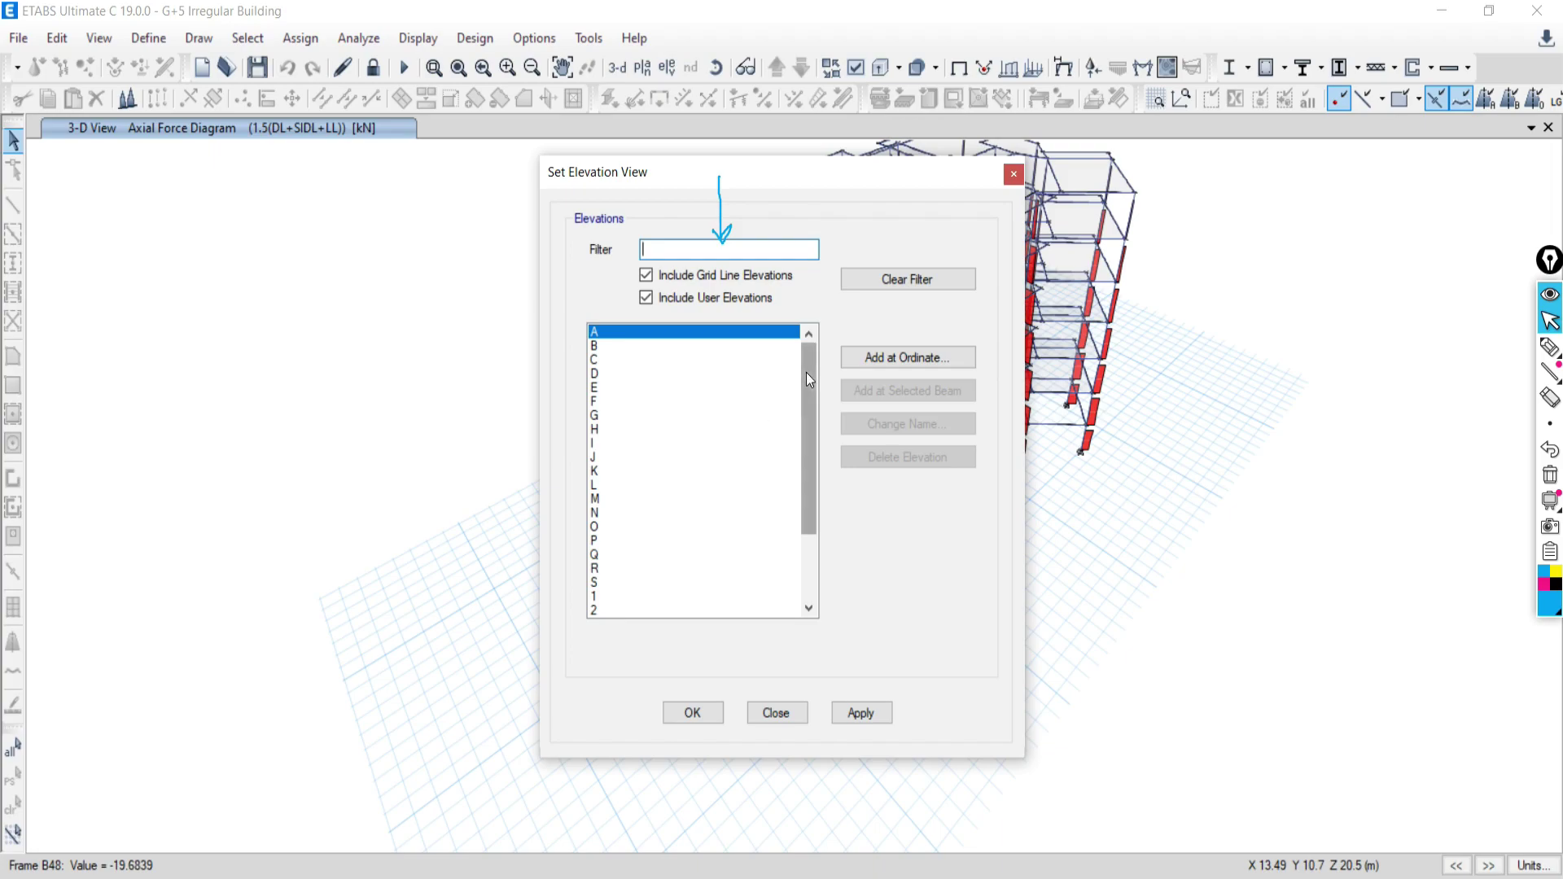
{"action": "left_click_drag", "start_coordinate": [806, 373], "coordinate": [806, 438]}
{"action": "left_click", "coordinate": [604, 568]}
{"action": "left_click", "coordinate": [879, 707]}
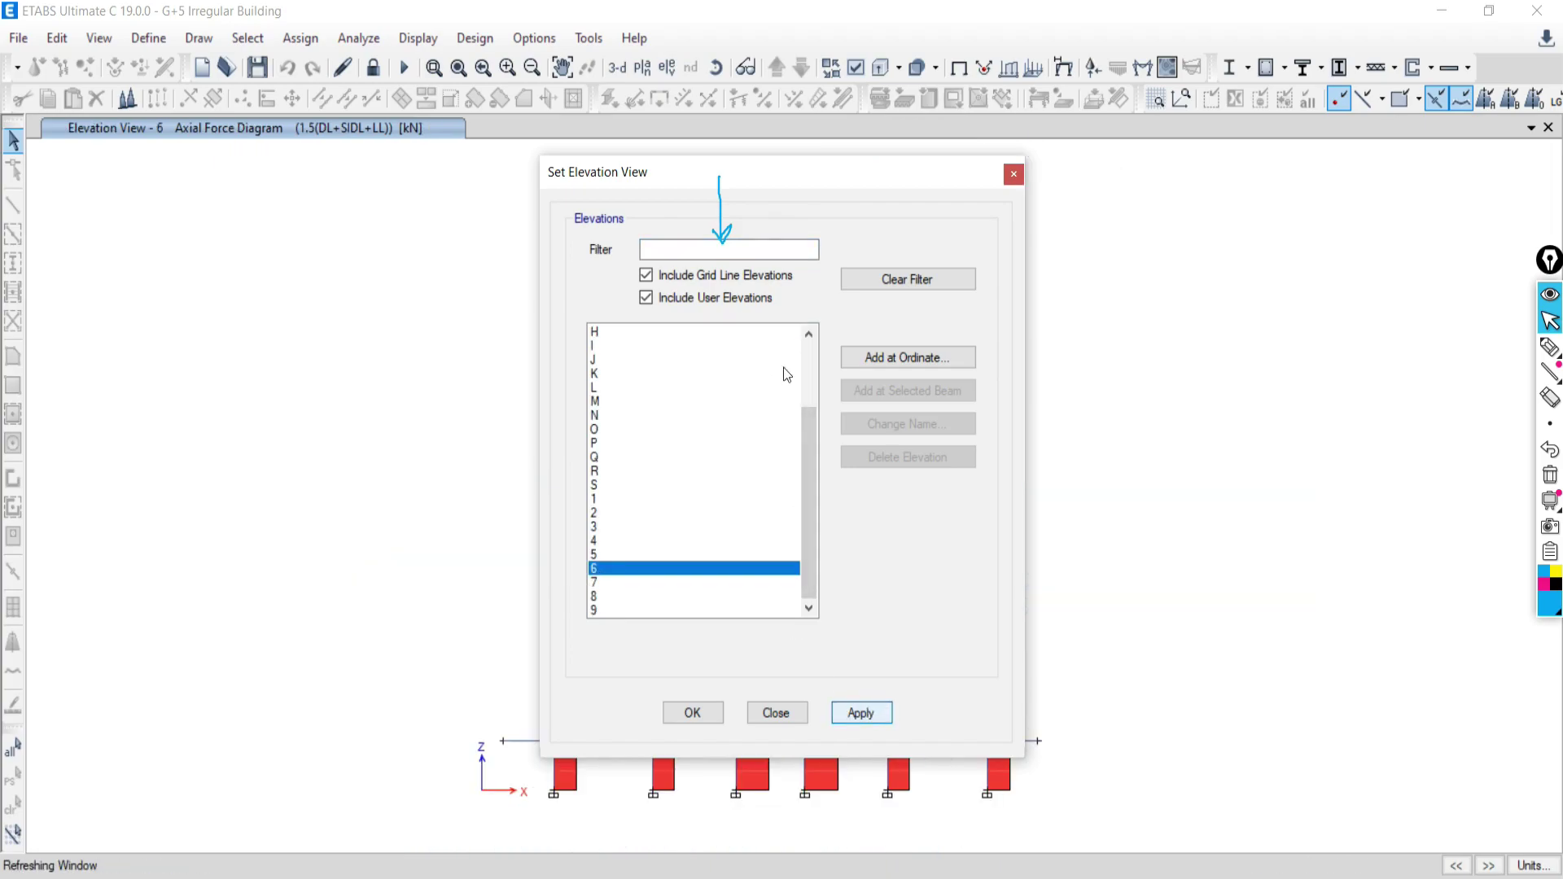
{"action": "left_click_drag", "start_coordinate": [832, 173], "coordinate": [145, 84]}
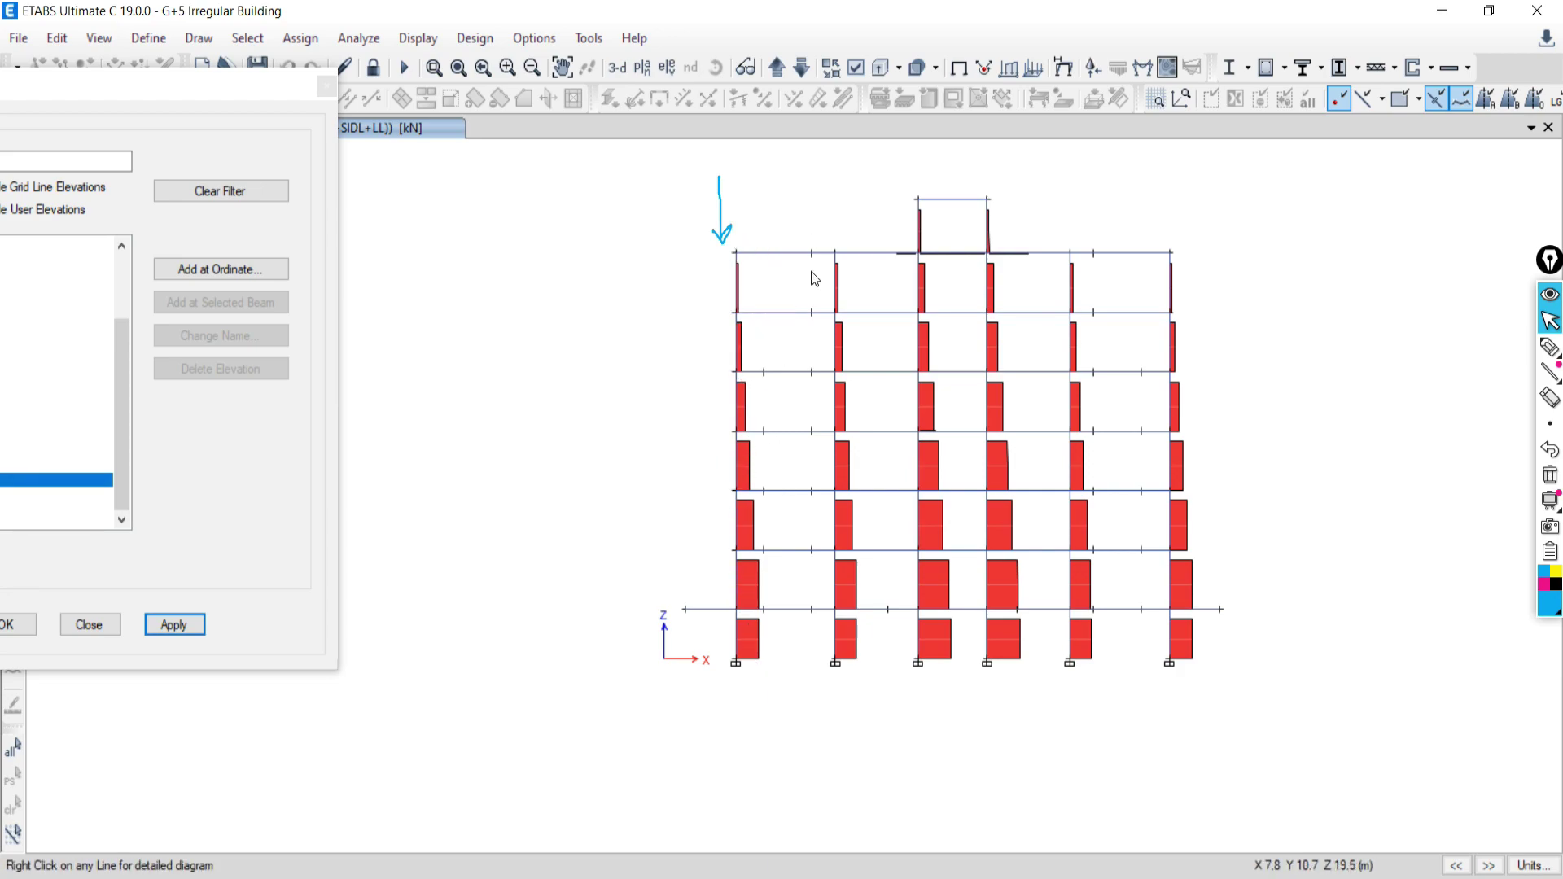
- Switch to the 3rd storey plan and plot the Moment 3-3 diagram on it
{"action": "left_click", "coordinate": [641, 70]}
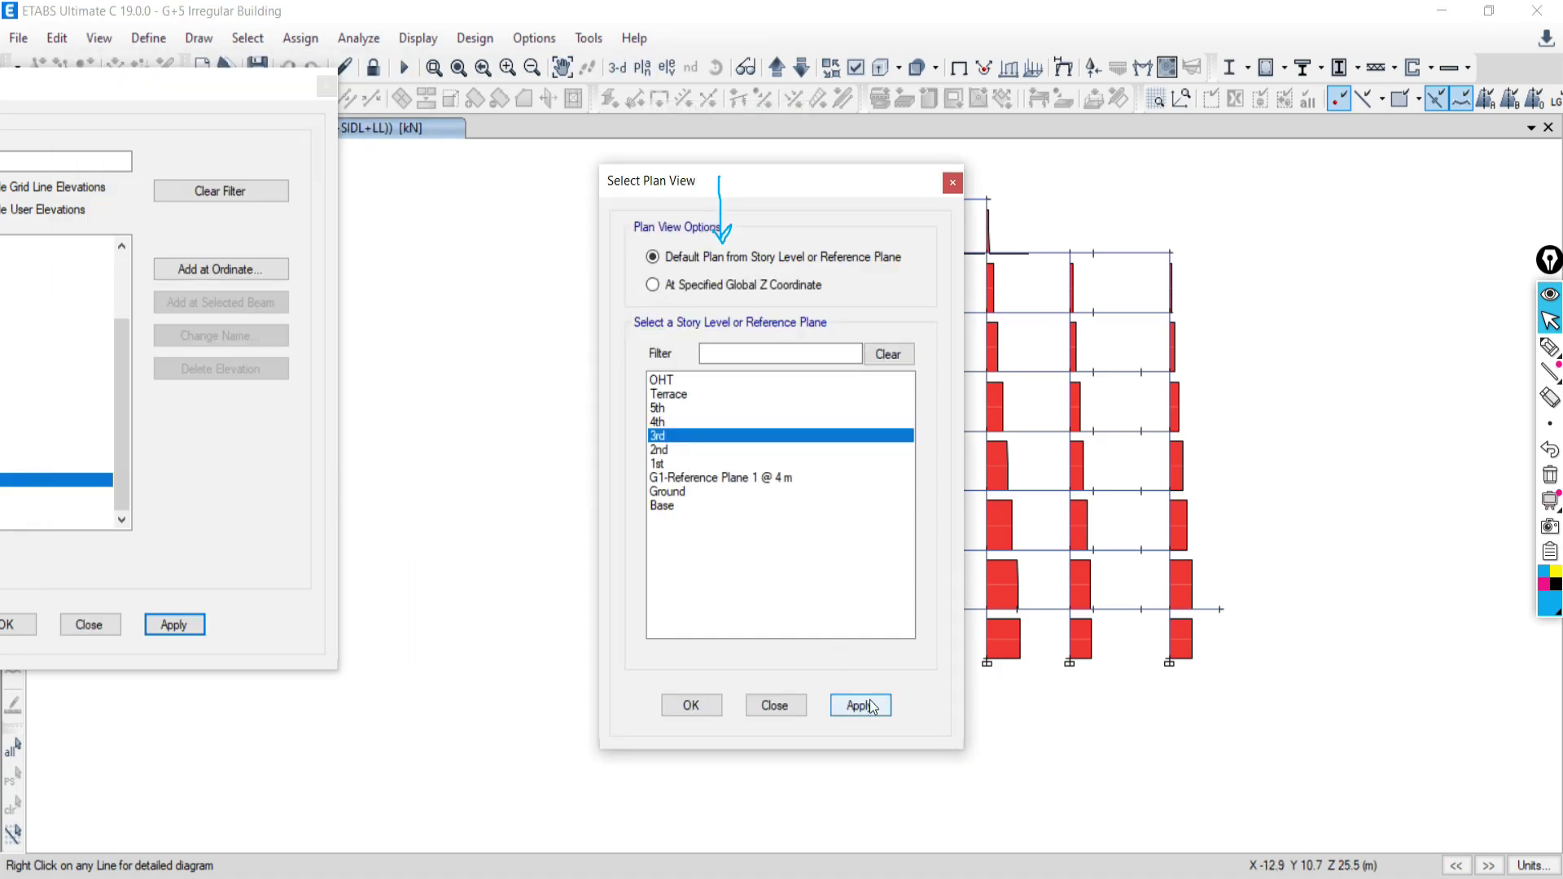
{"action": "left_click", "coordinate": [870, 707]}
{"action": "left_click", "coordinate": [777, 706]}
{"action": "left_click", "coordinate": [90, 625]}
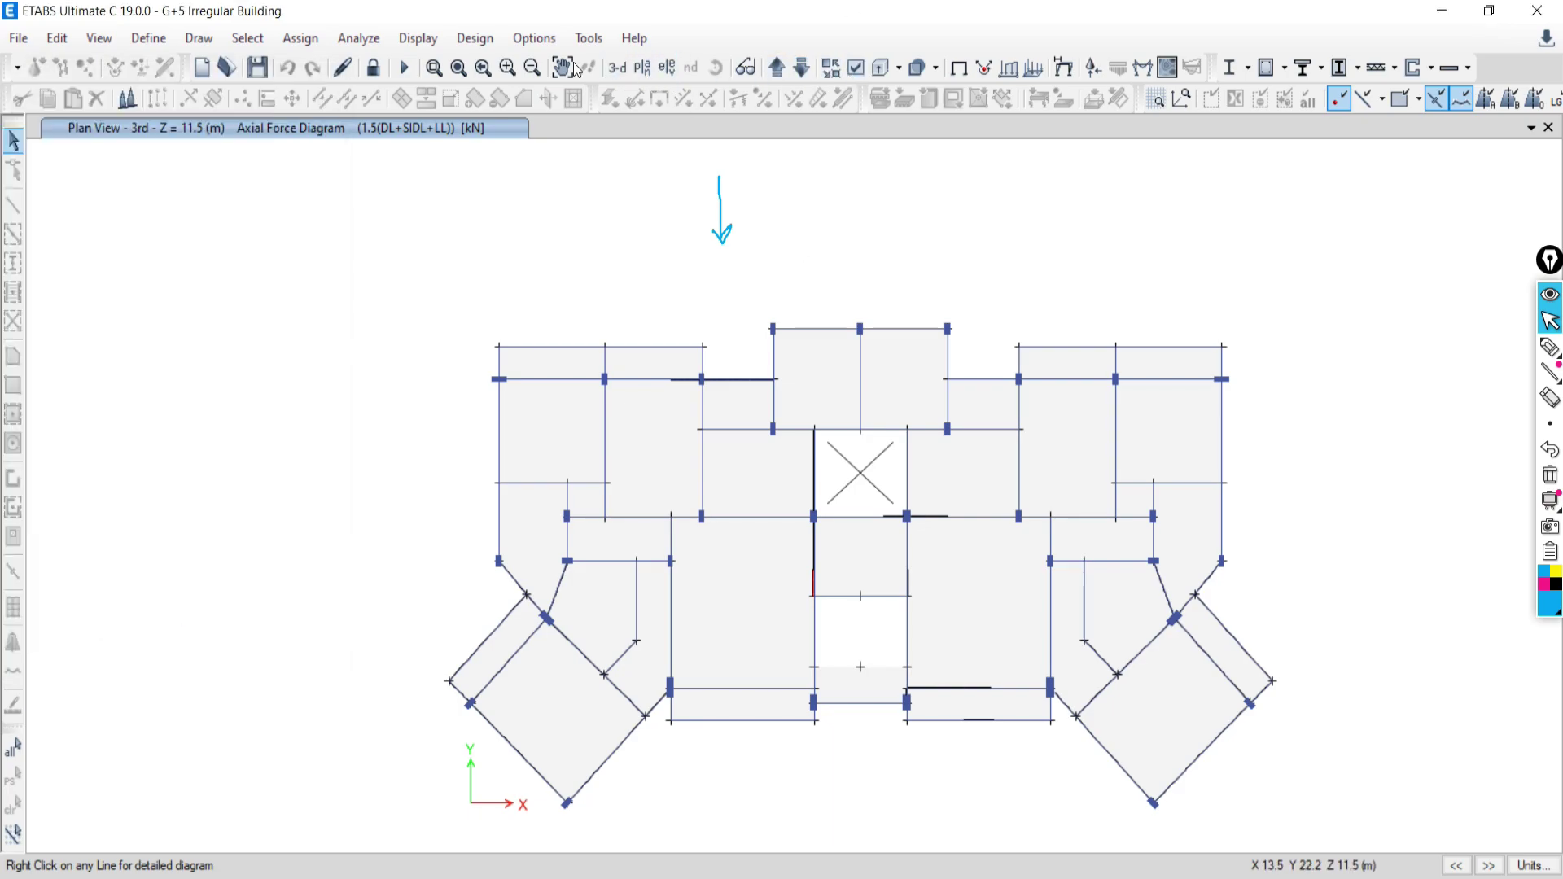
{"action": "left_click", "coordinate": [1142, 68]}
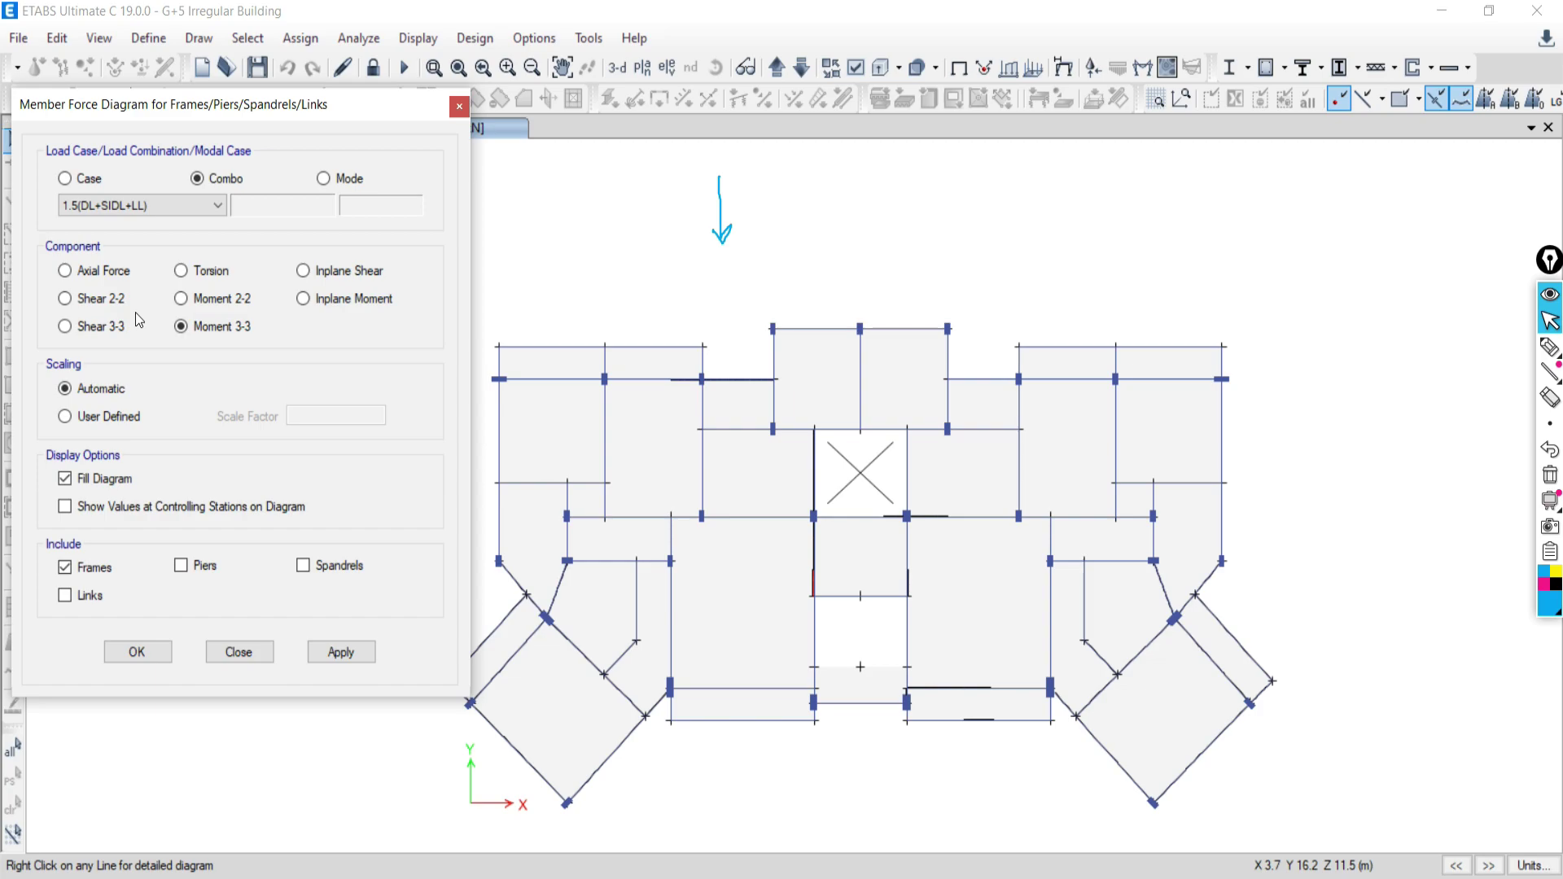
{"action": "left_click", "coordinate": [335, 653]}
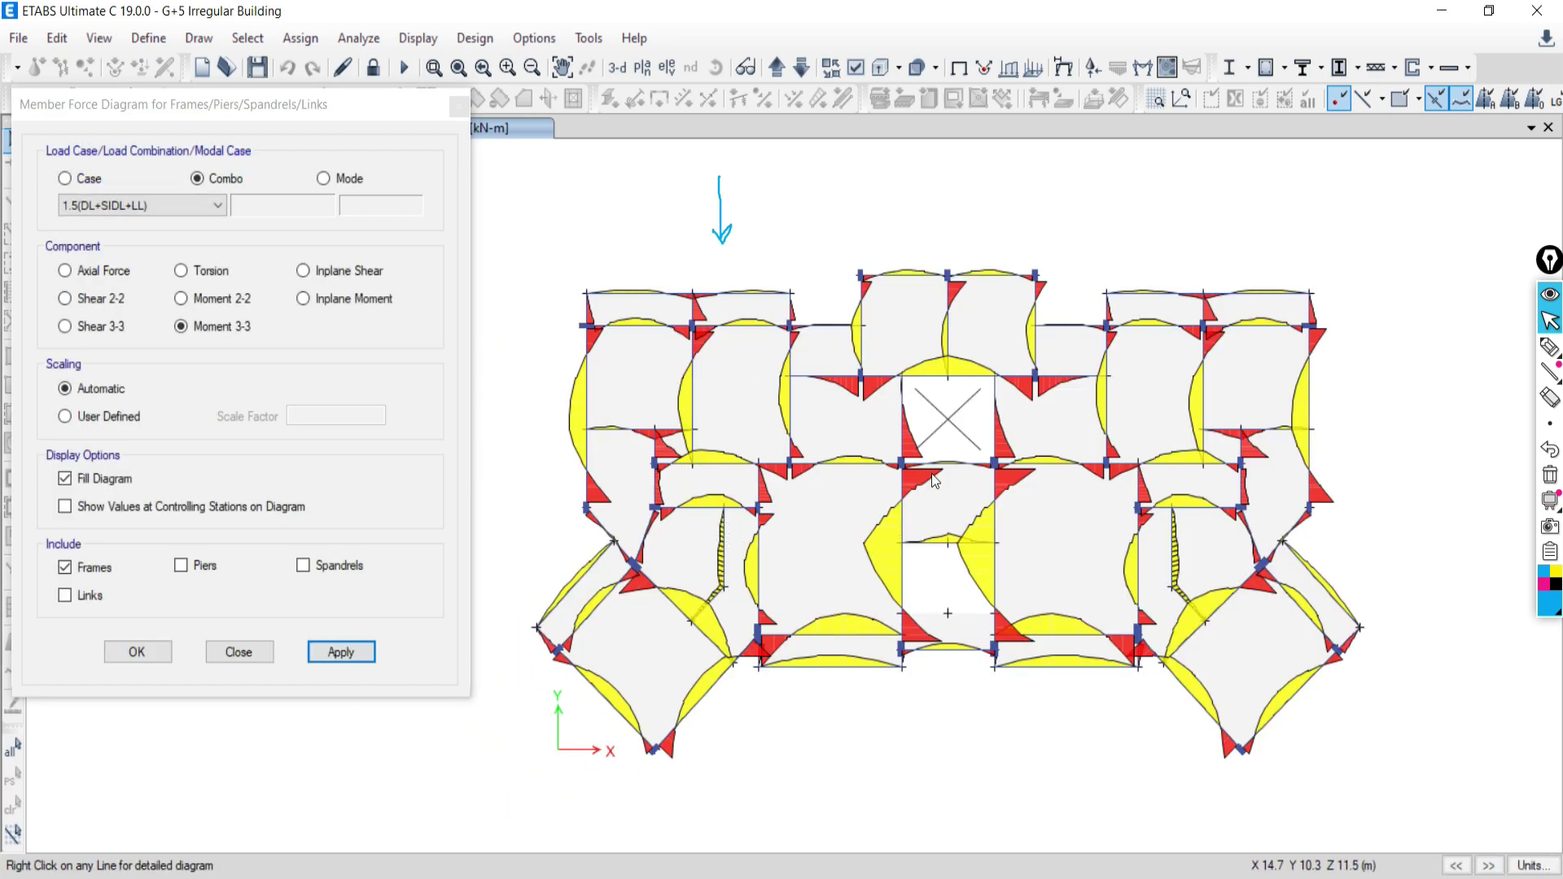
- Ink a beam with support, sagging moment curve and dashed midspan line above the plan
{"action": "scroll", "coordinate": [852, 385], "scroll_direction": "up", "scroll_amount": 3}
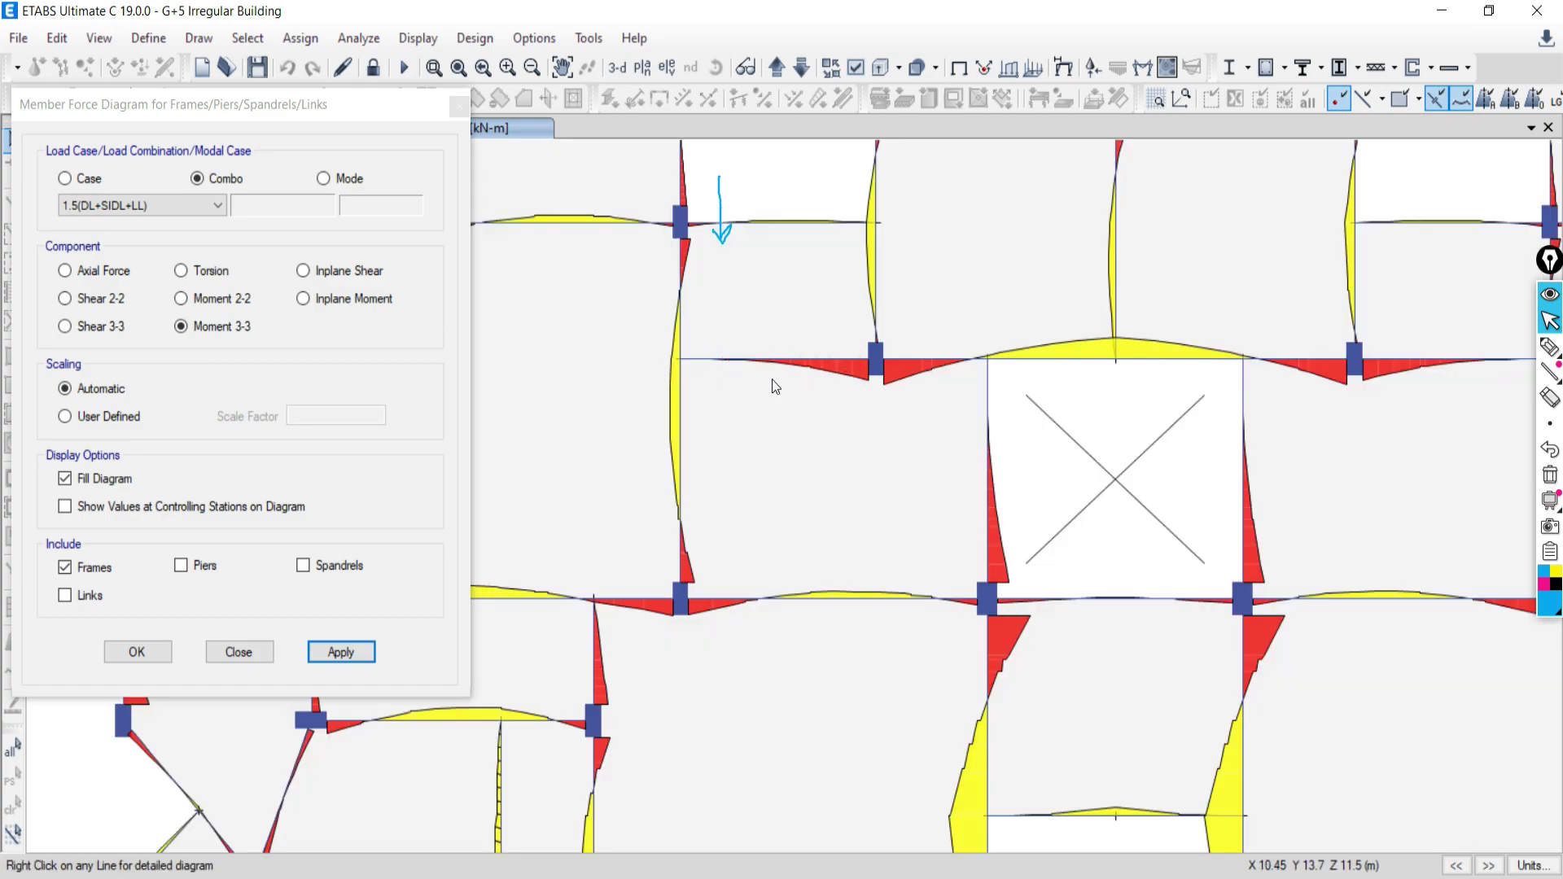
{"action": "scroll", "coordinate": [751, 382], "scroll_direction": "down", "scroll_amount": 3}
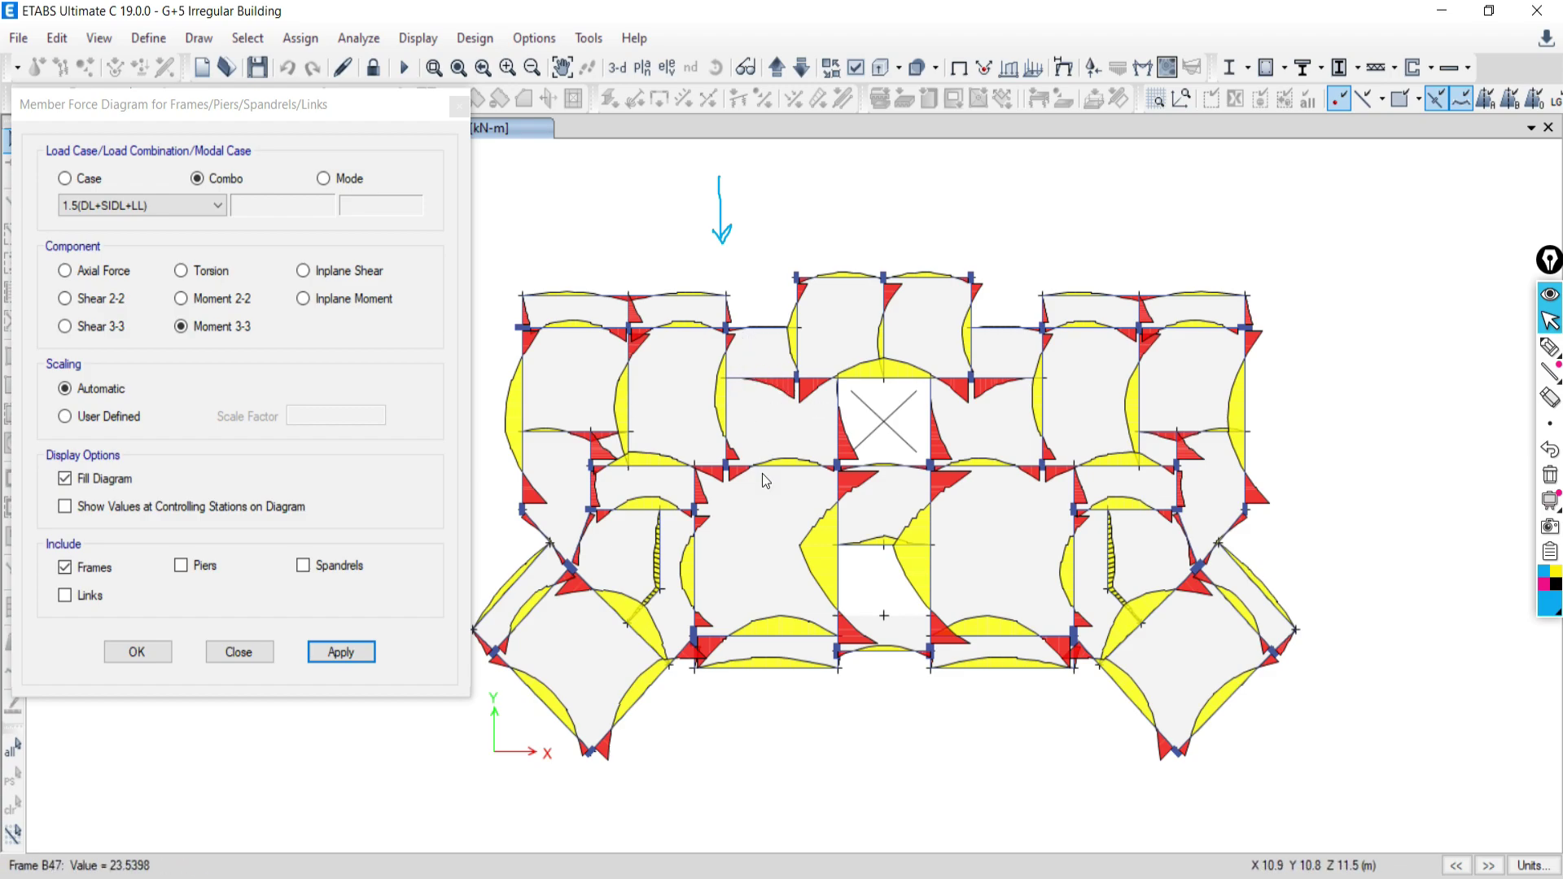
{"action": "left_click", "coordinate": [1549, 346]}
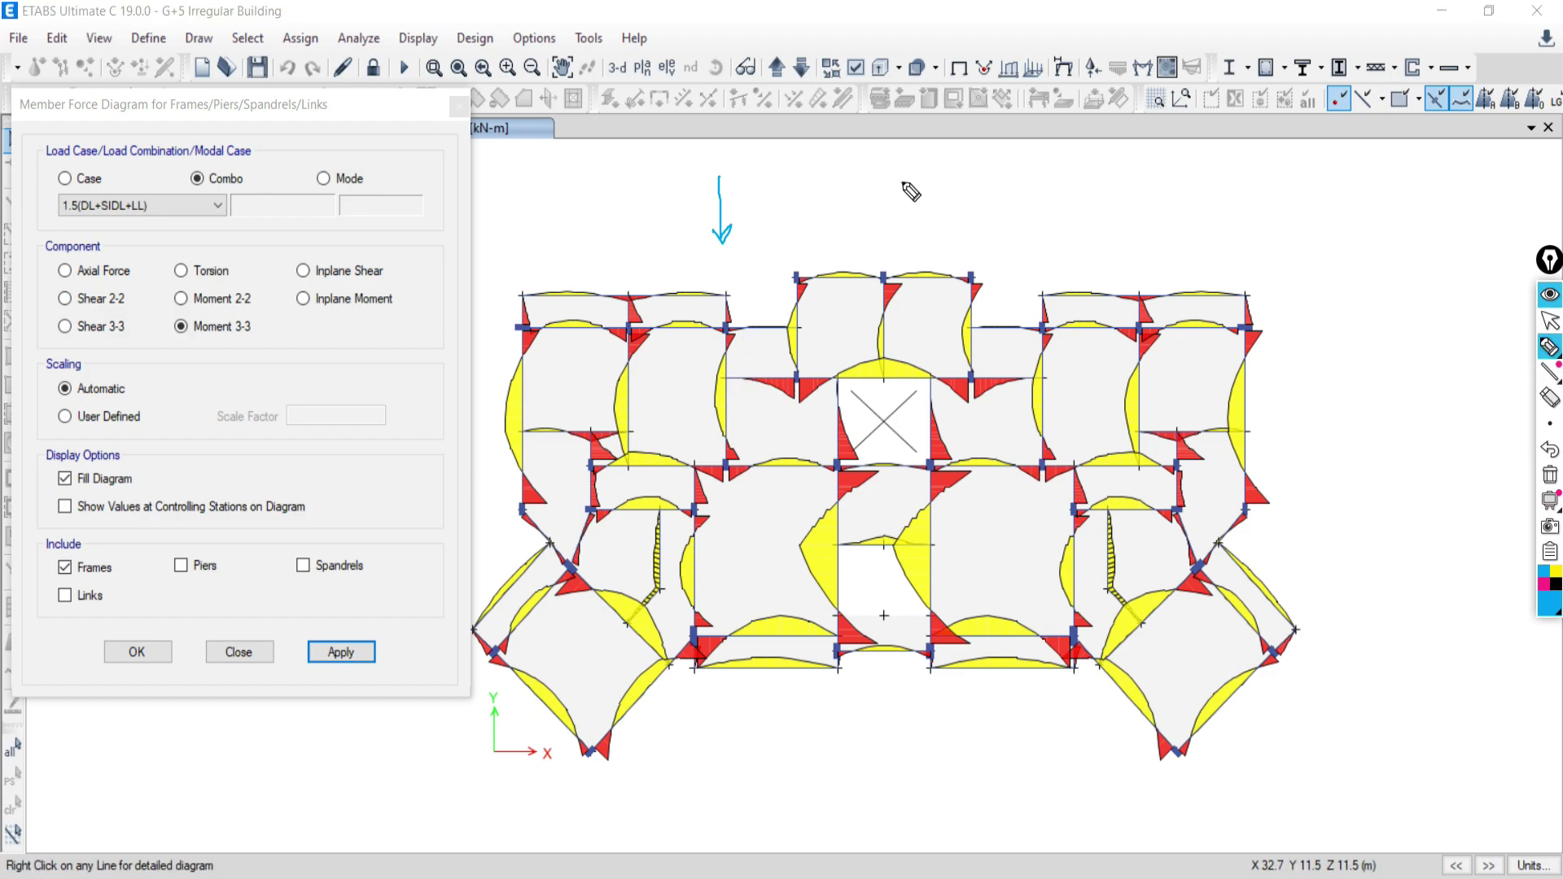
{"action": "left_click_drag", "start_coordinate": [901, 182], "coordinate": [1320, 184]}
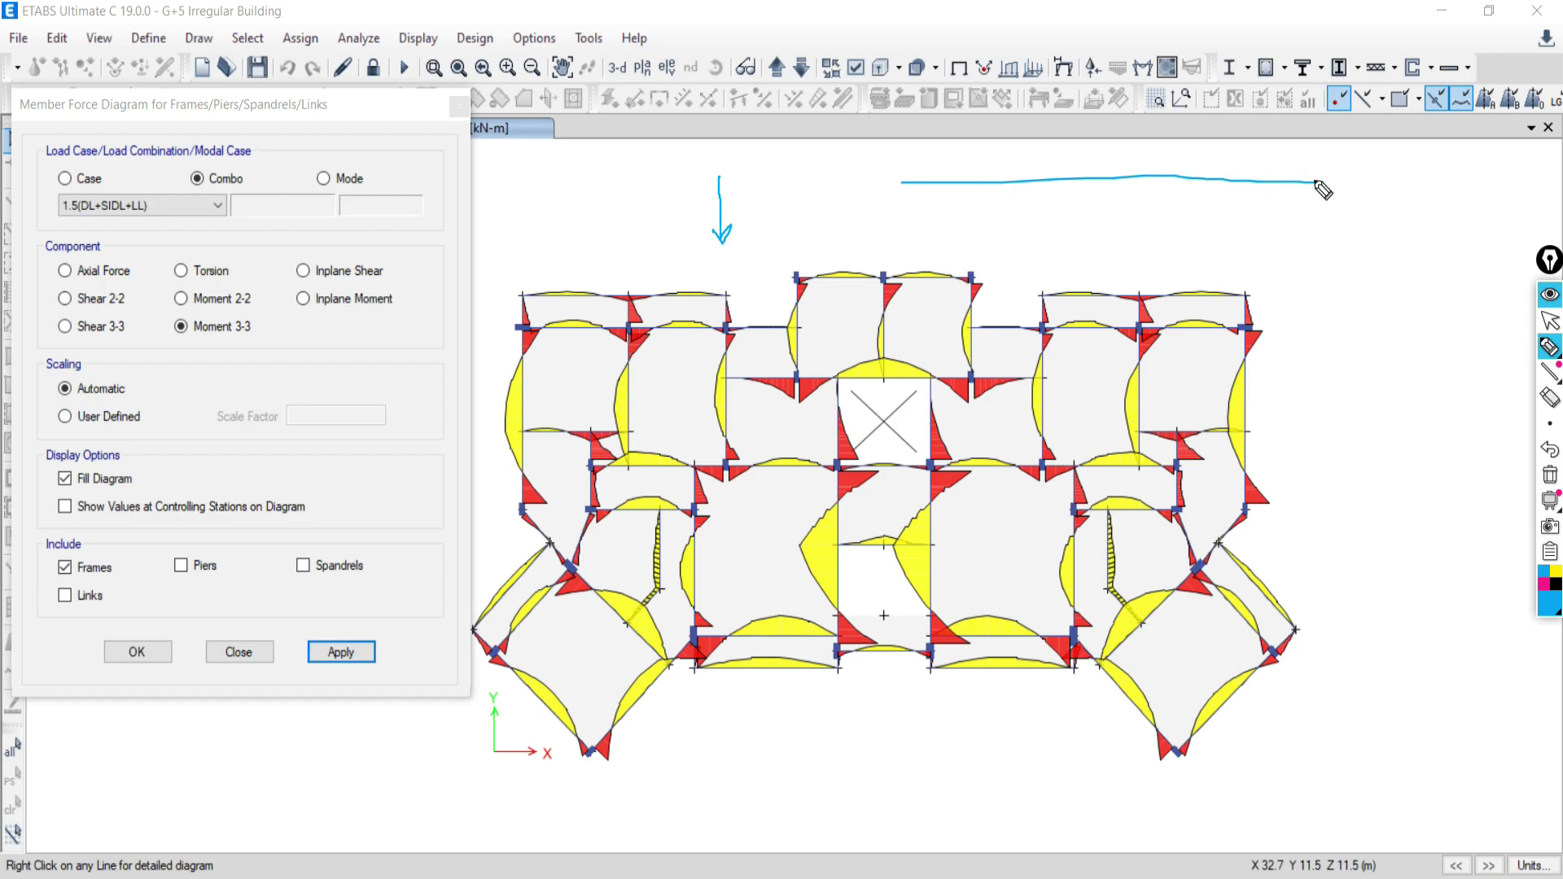
{"action": "mouse_move", "coordinate": [1315, 183]}
{"action": "left_mouse_down"}
{"action": "mouse_move", "coordinate": [908, 212]}
{"action": "mouse_move", "coordinate": [936, 184]}
{"action": "left_mouse_up"}
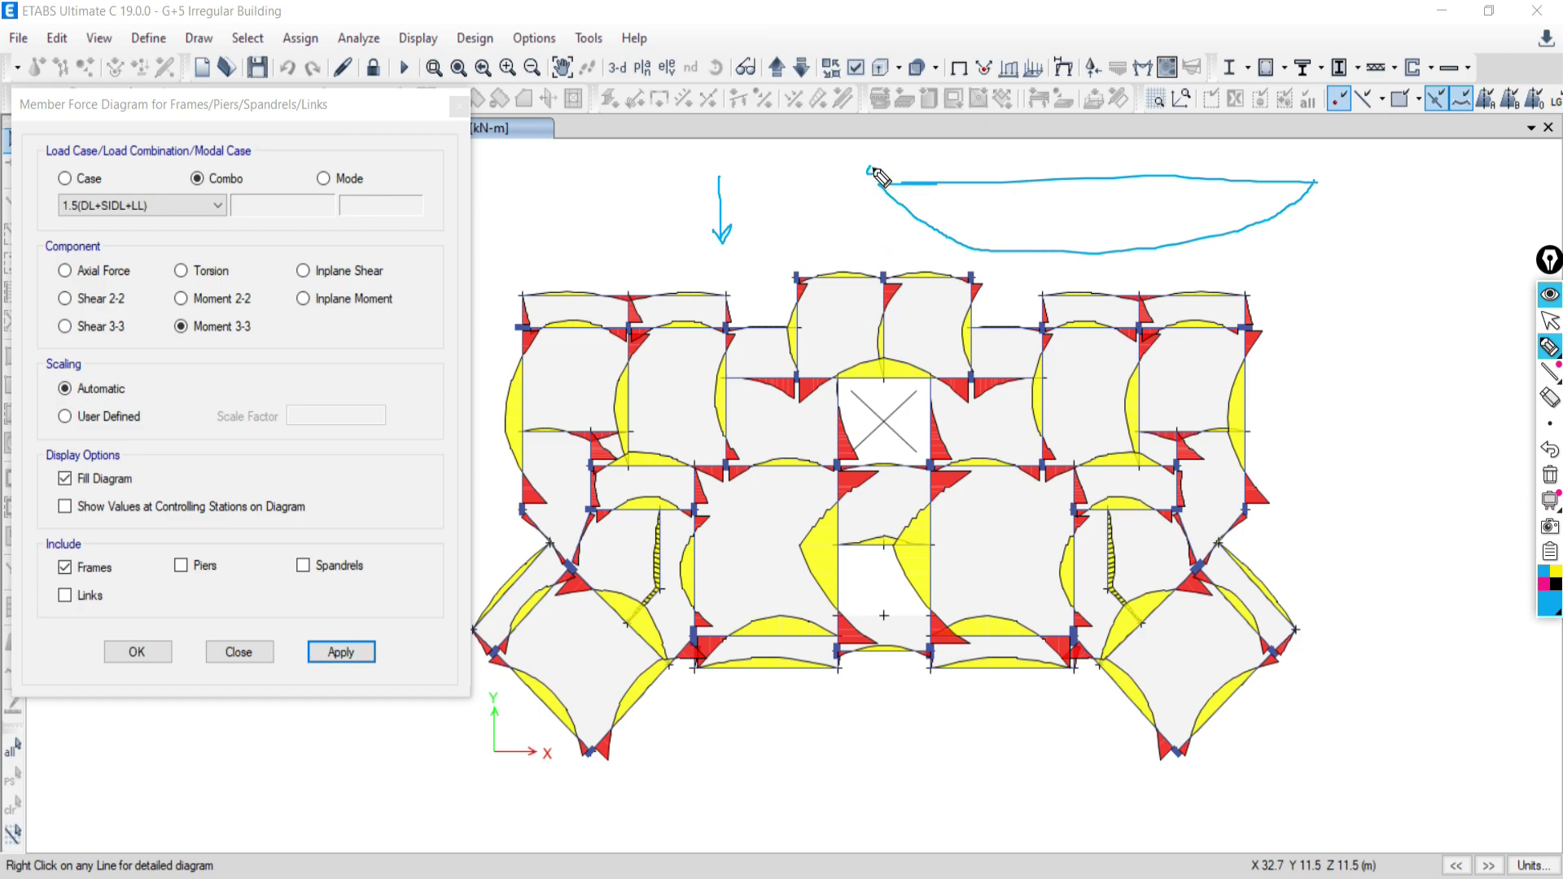
{"action": "left_click_drag", "start_coordinate": [1323, 156], "coordinate": [1326, 170]}
{"action": "mouse_move", "coordinate": [1082, 124]}
{"action": "left_mouse_down"}
{"action": "mouse_move", "coordinate": [1088, 280]}
{"action": "mouse_move", "coordinate": [1072, 277]}
{"action": "left_mouse_up"}
{"action": "left_click_drag", "start_coordinate": [1111, 168], "coordinate": [1046, 208]}
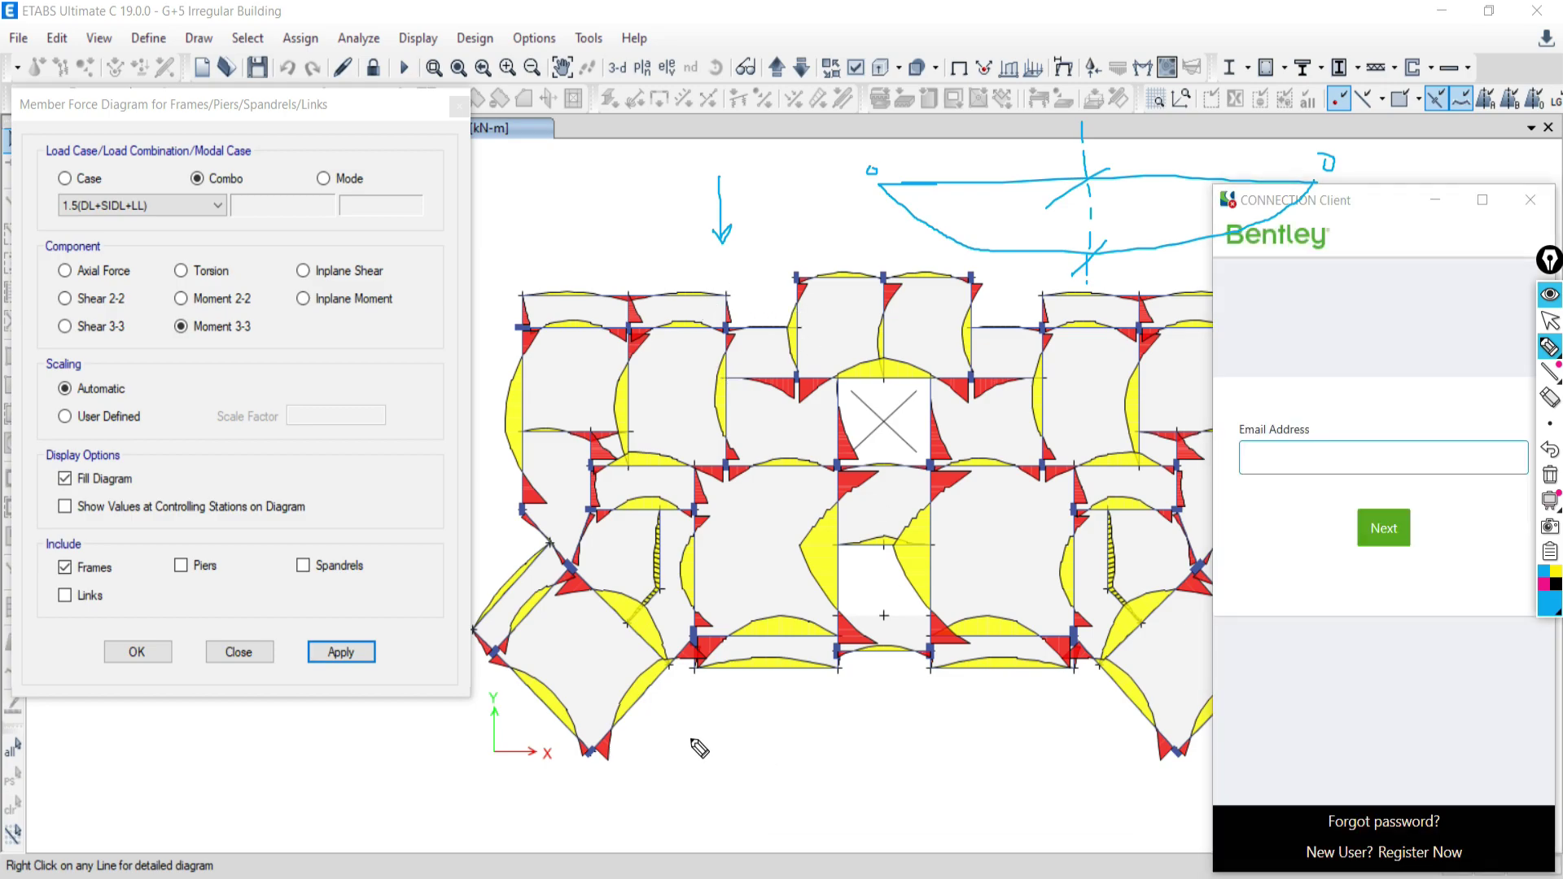
- Ink a second supported beam with sagging curve below the plan, then dismiss the Bentley popup
{"action": "left_click_drag", "start_coordinate": [691, 739], "coordinate": [1018, 743]}
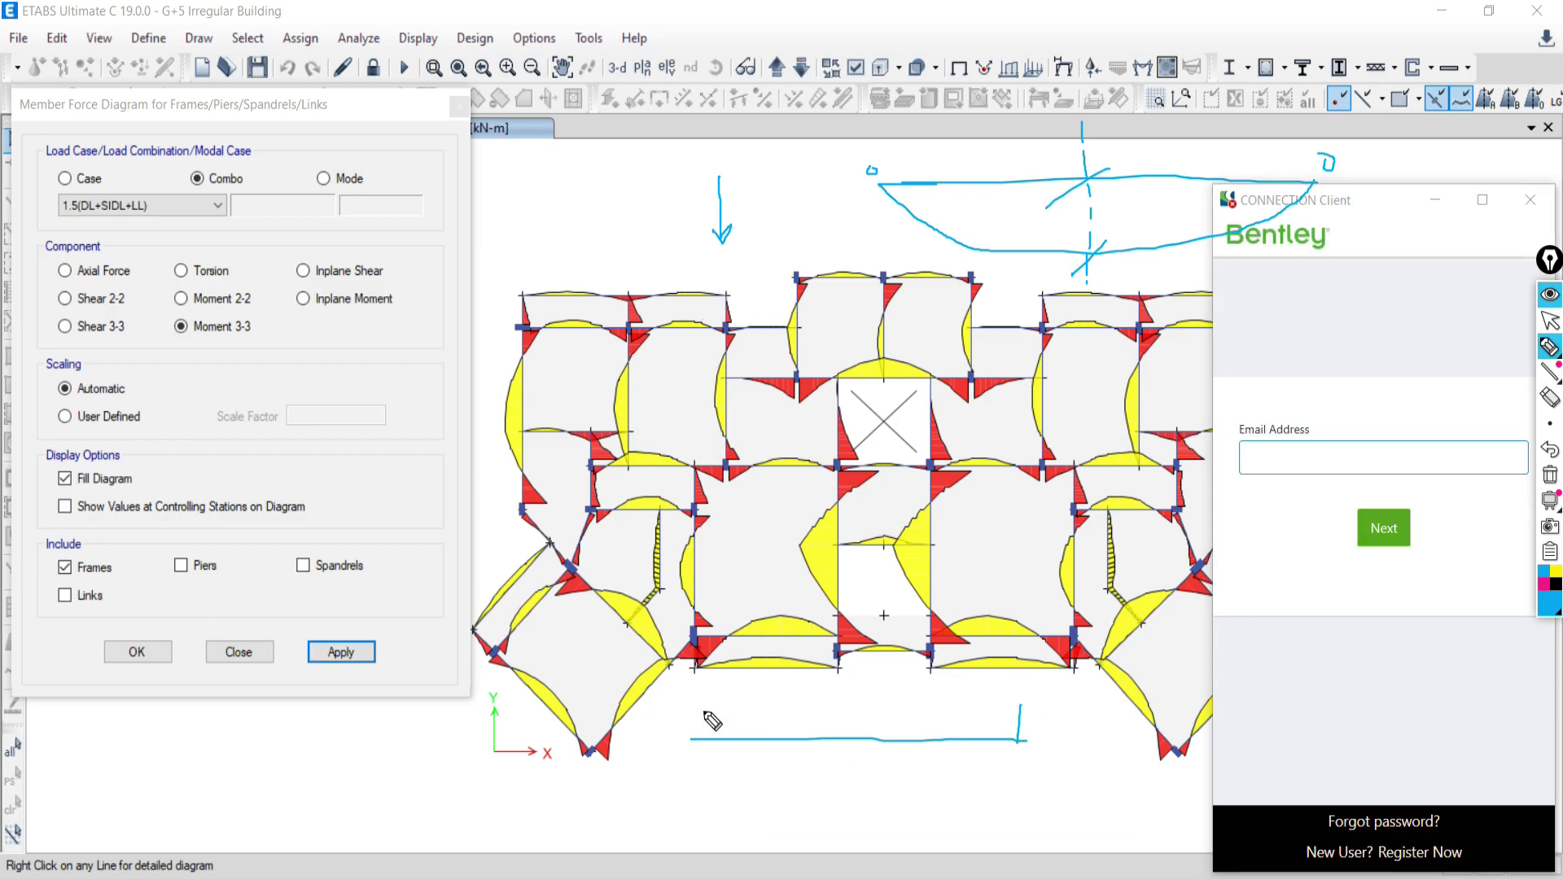
{"action": "left_click_drag", "start_coordinate": [703, 711], "coordinate": [702, 741]}
{"action": "left_click_drag", "start_coordinate": [1018, 707], "coordinate": [707, 705]}
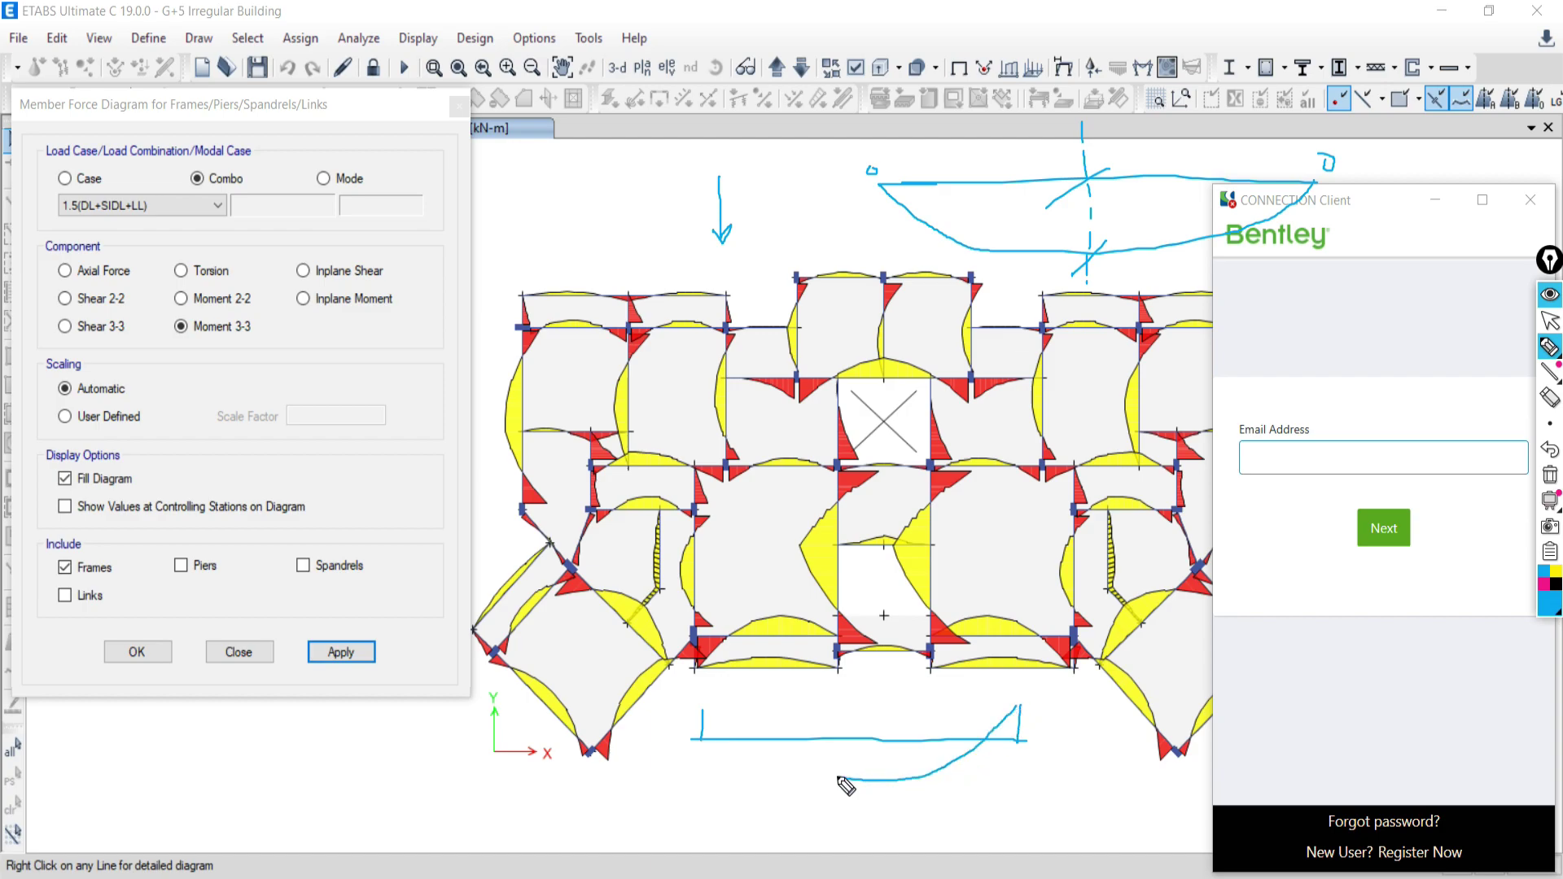
{"action": "mouse_move", "coordinate": [862, 736]}
{"action": "left_mouse_down"}
{"action": "mouse_move", "coordinate": [857, 792]}
{"action": "mouse_move", "coordinate": [872, 777]}
{"action": "left_mouse_up"}
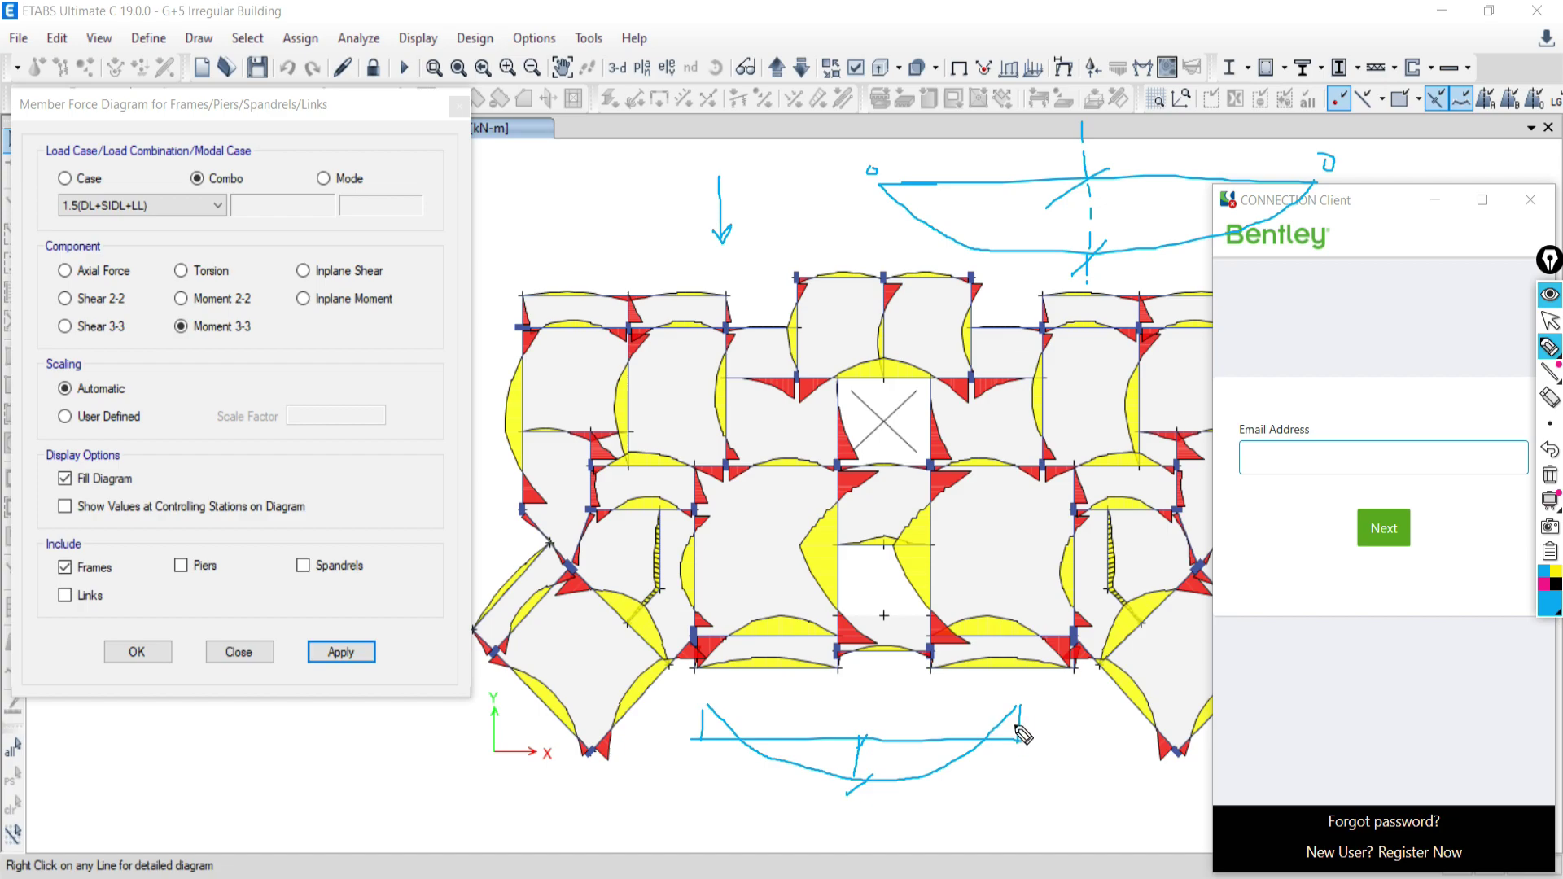
{"action": "left_click_drag", "start_coordinate": [992, 720], "coordinate": [1055, 720]}
{"action": "left_click_drag", "start_coordinate": [754, 728], "coordinate": [679, 728]}
{"action": "left_click", "coordinate": [1550, 320]}
{"action": "left_click", "coordinate": [1529, 201]}
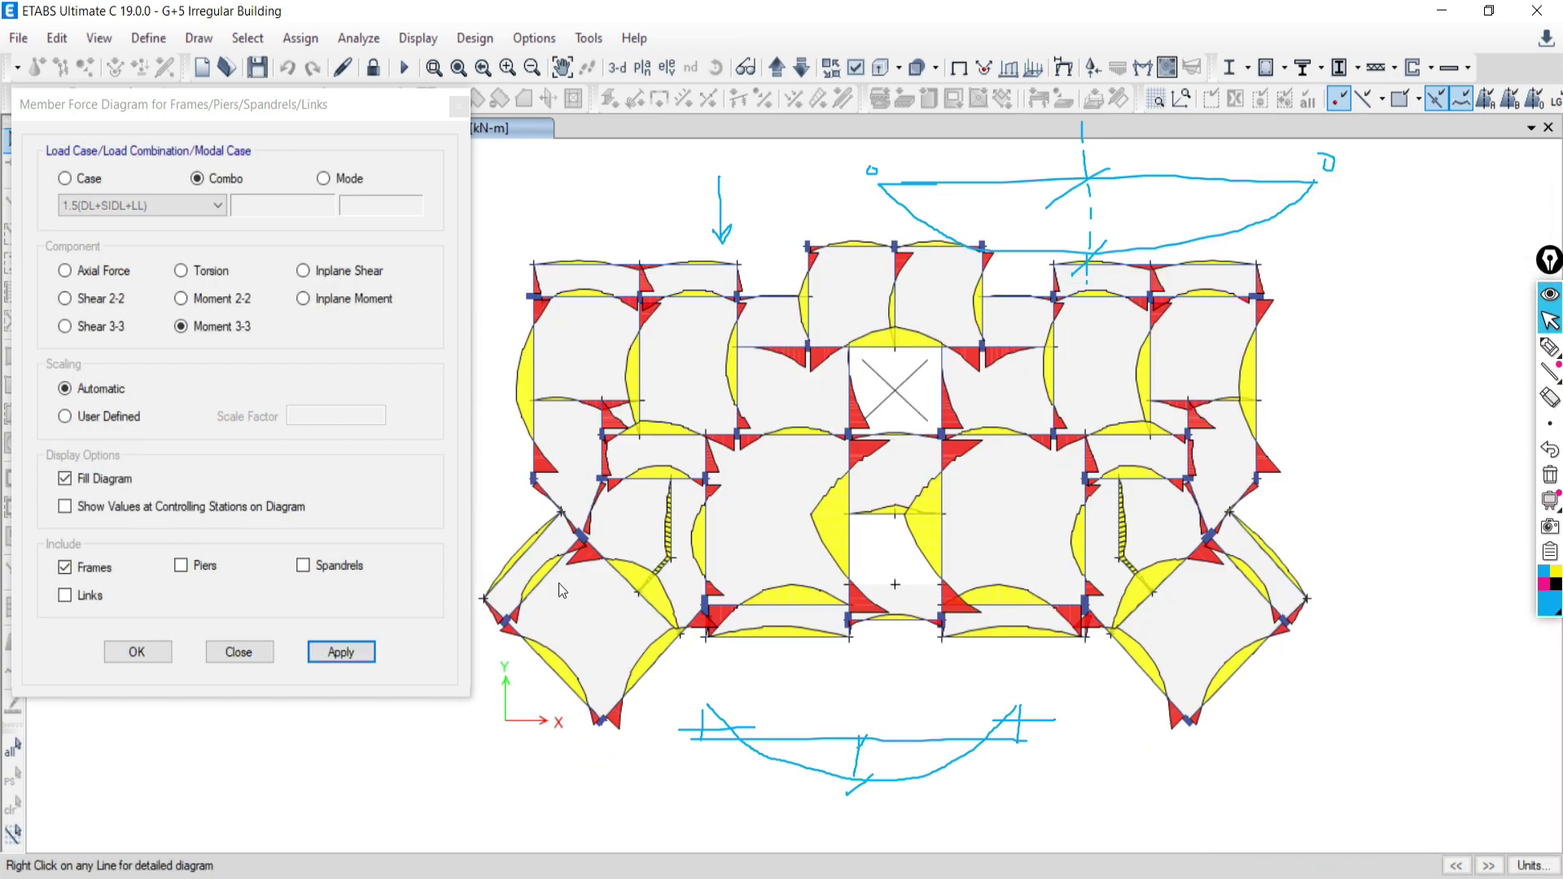
- Zoom to the lower-left angled wing, circle two joints and ink a sagging moment curve
{"action": "scroll", "coordinate": [521, 572], "scroll_direction": "up", "scroll_amount": 3}
{"action": "middle_click_drag", "start_coordinate": [519, 568], "coordinate": [941, 557]}
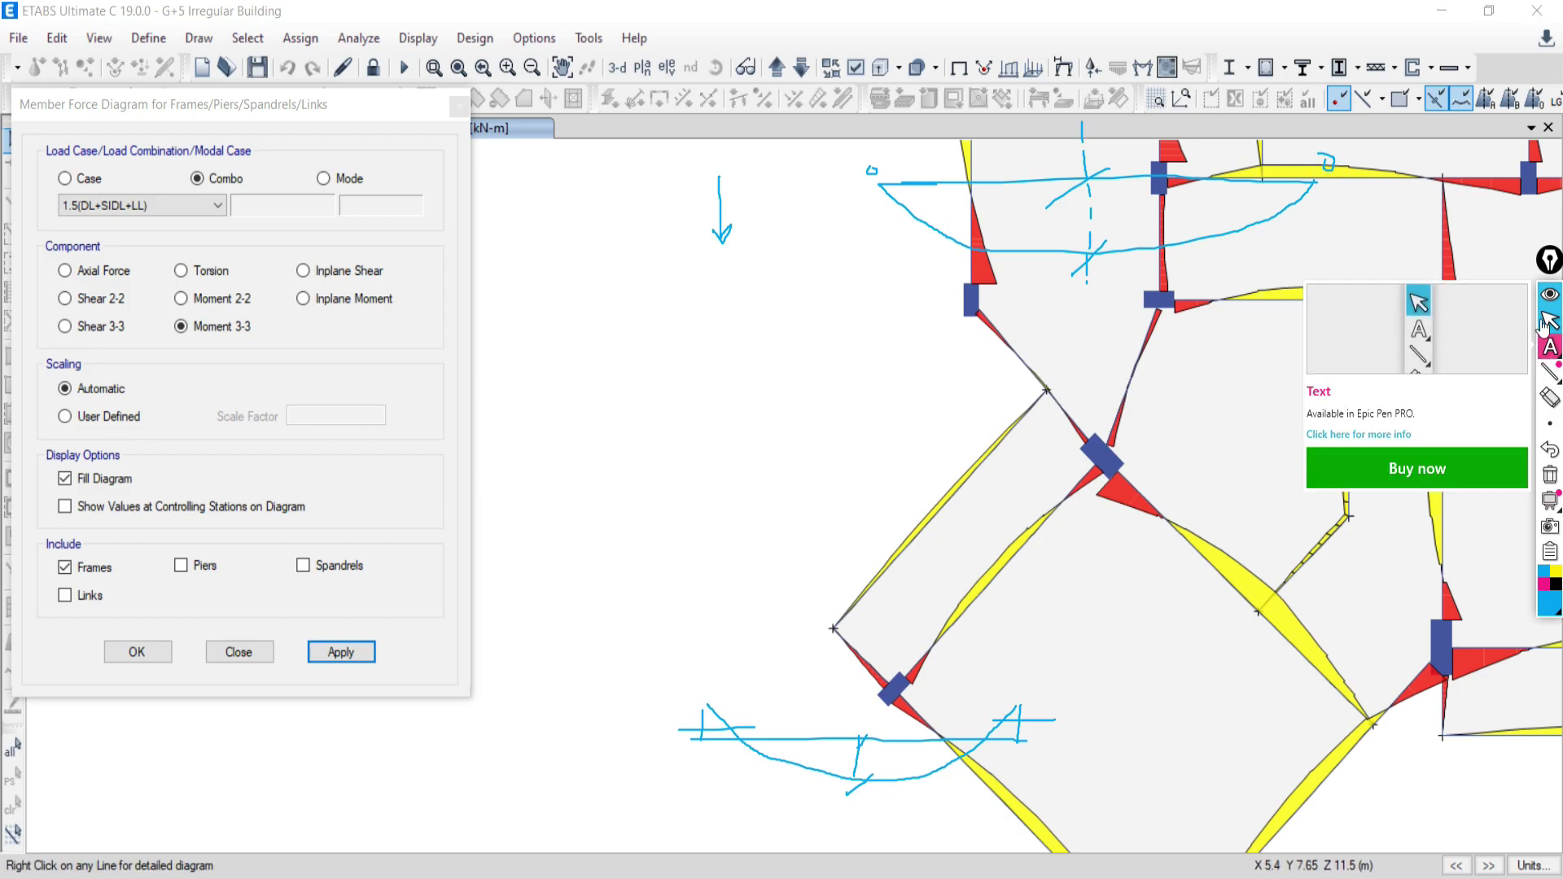
{"action": "left_click", "coordinate": [1550, 347]}
{"action": "mouse_move", "coordinate": [1061, 359]}
{"action": "left_mouse_down"}
{"action": "mouse_move", "coordinate": [1032, 413]}
{"action": "mouse_move", "coordinate": [1066, 360]}
{"action": "left_mouse_up"}
{"action": "mouse_move", "coordinate": [841, 586]}
{"action": "left_mouse_down"}
{"action": "mouse_move", "coordinate": [794, 622]}
{"action": "mouse_move", "coordinate": [855, 668]}
{"action": "mouse_move", "coordinate": [840, 600]}
{"action": "left_mouse_up"}
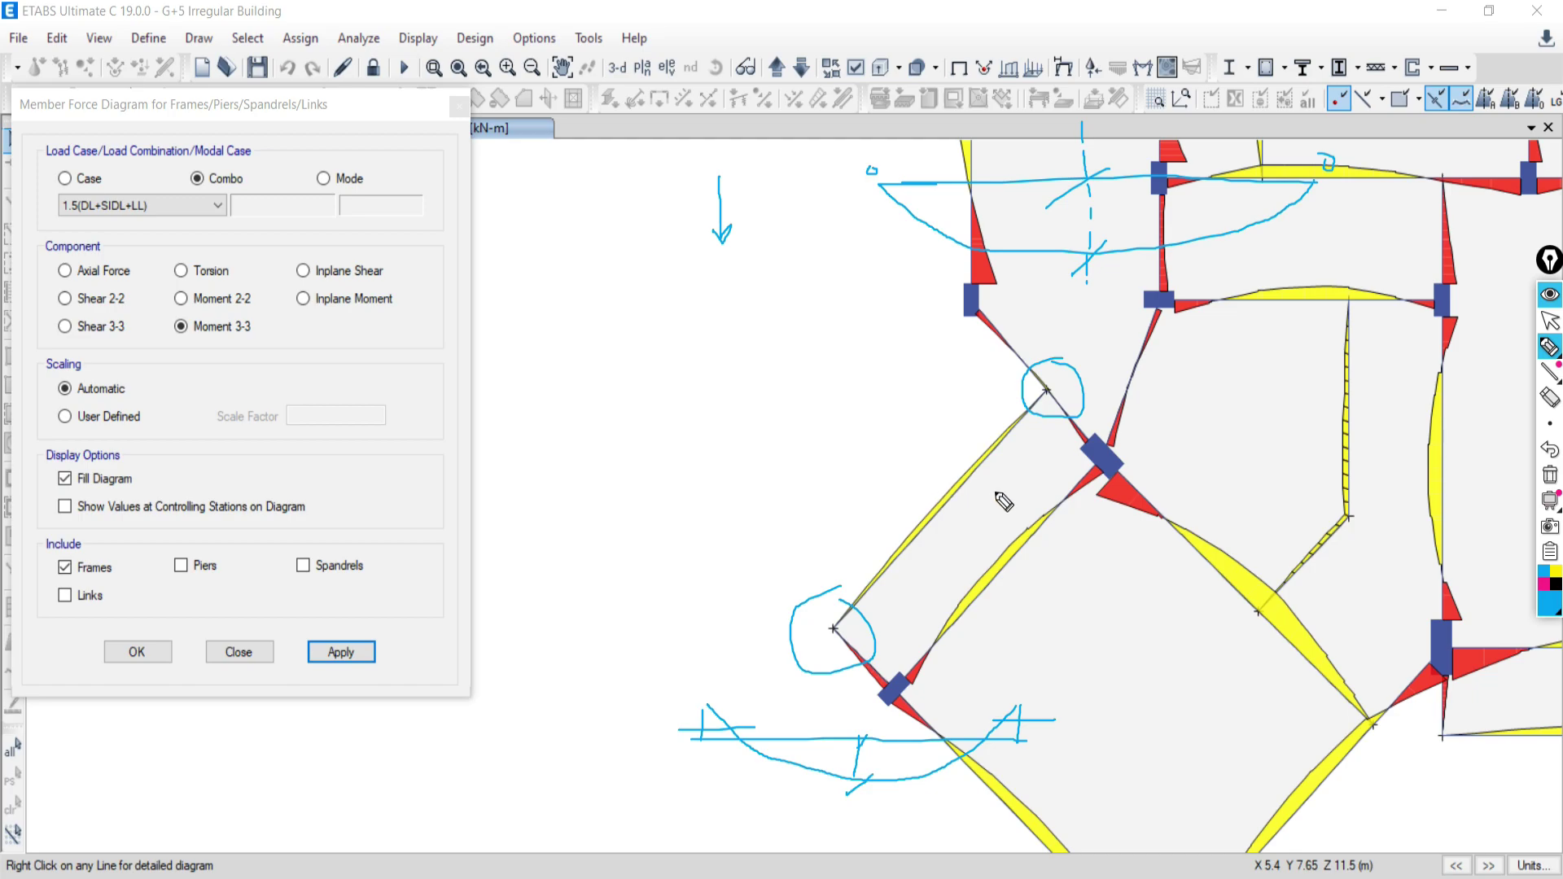
{"action": "mouse_move", "coordinate": [544, 362]}
{"action": "left_mouse_down"}
{"action": "mouse_move", "coordinate": [827, 398]}
{"action": "mouse_move", "coordinate": [688, 458]}
{"action": "mouse_move", "coordinate": [569, 437]}
{"action": "mouse_move", "coordinate": [524, 377]}
{"action": "mouse_move", "coordinate": [583, 366]}
{"action": "left_mouse_up"}
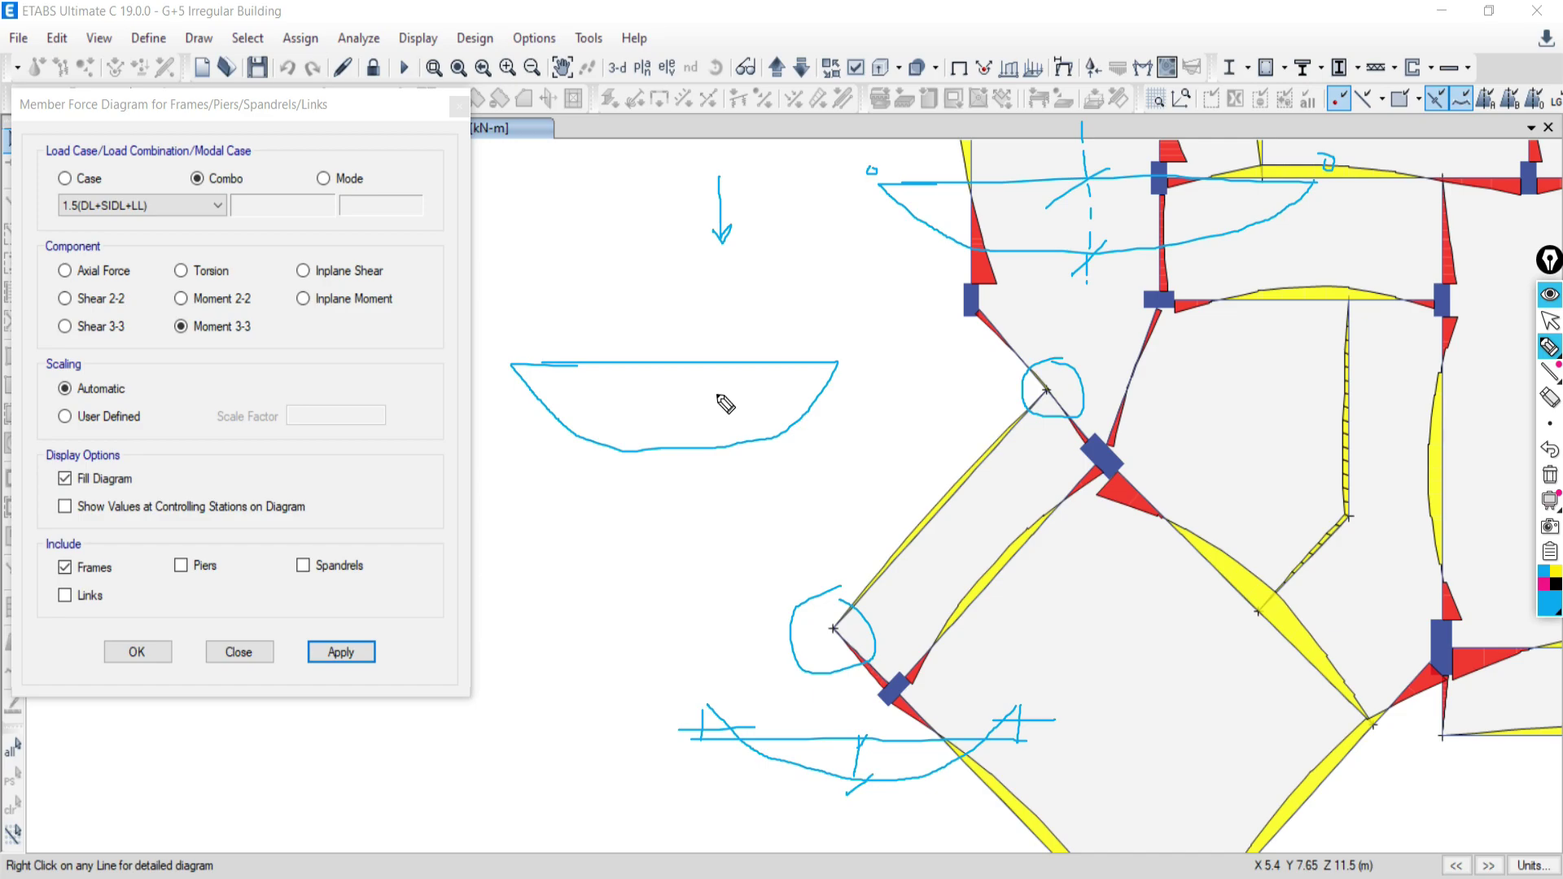
- Clear all the annotation ink and return to normal selection
{"action": "left_click", "coordinate": [1552, 491]}
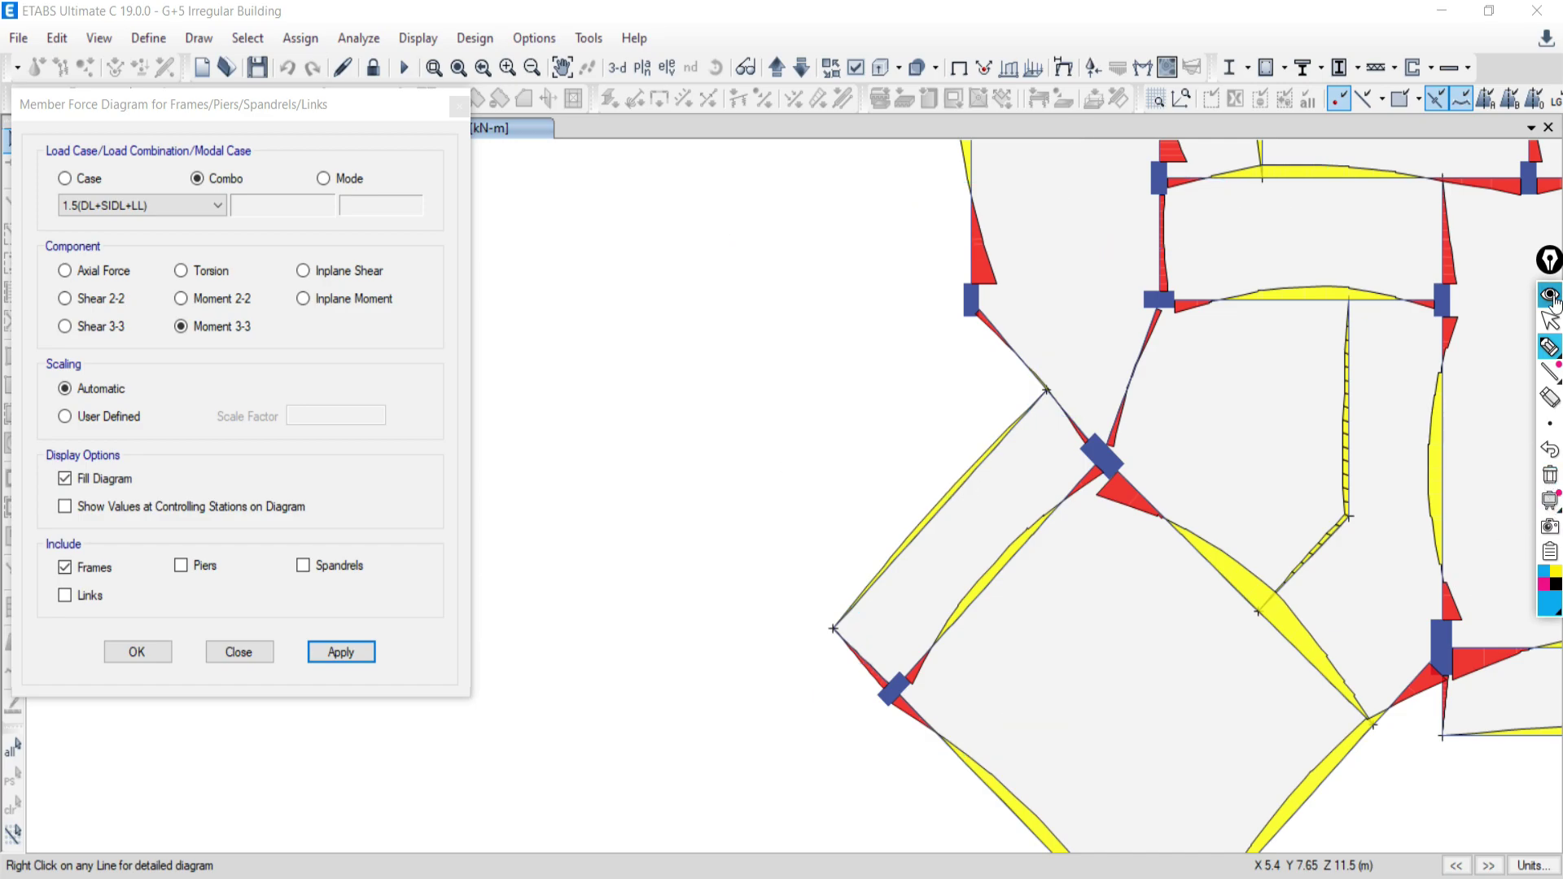
{"action": "left_click", "coordinate": [1550, 320]}
{"action": "scroll", "coordinate": [577, 388], "scroll_direction": "down", "scroll_amount": 3}
{"action": "scroll", "coordinate": [678, 381], "scroll_direction": "down", "scroll_amount": 3}
{"action": "scroll", "coordinate": [678, 381], "scroll_direction": "up", "scroll_amount": 3}
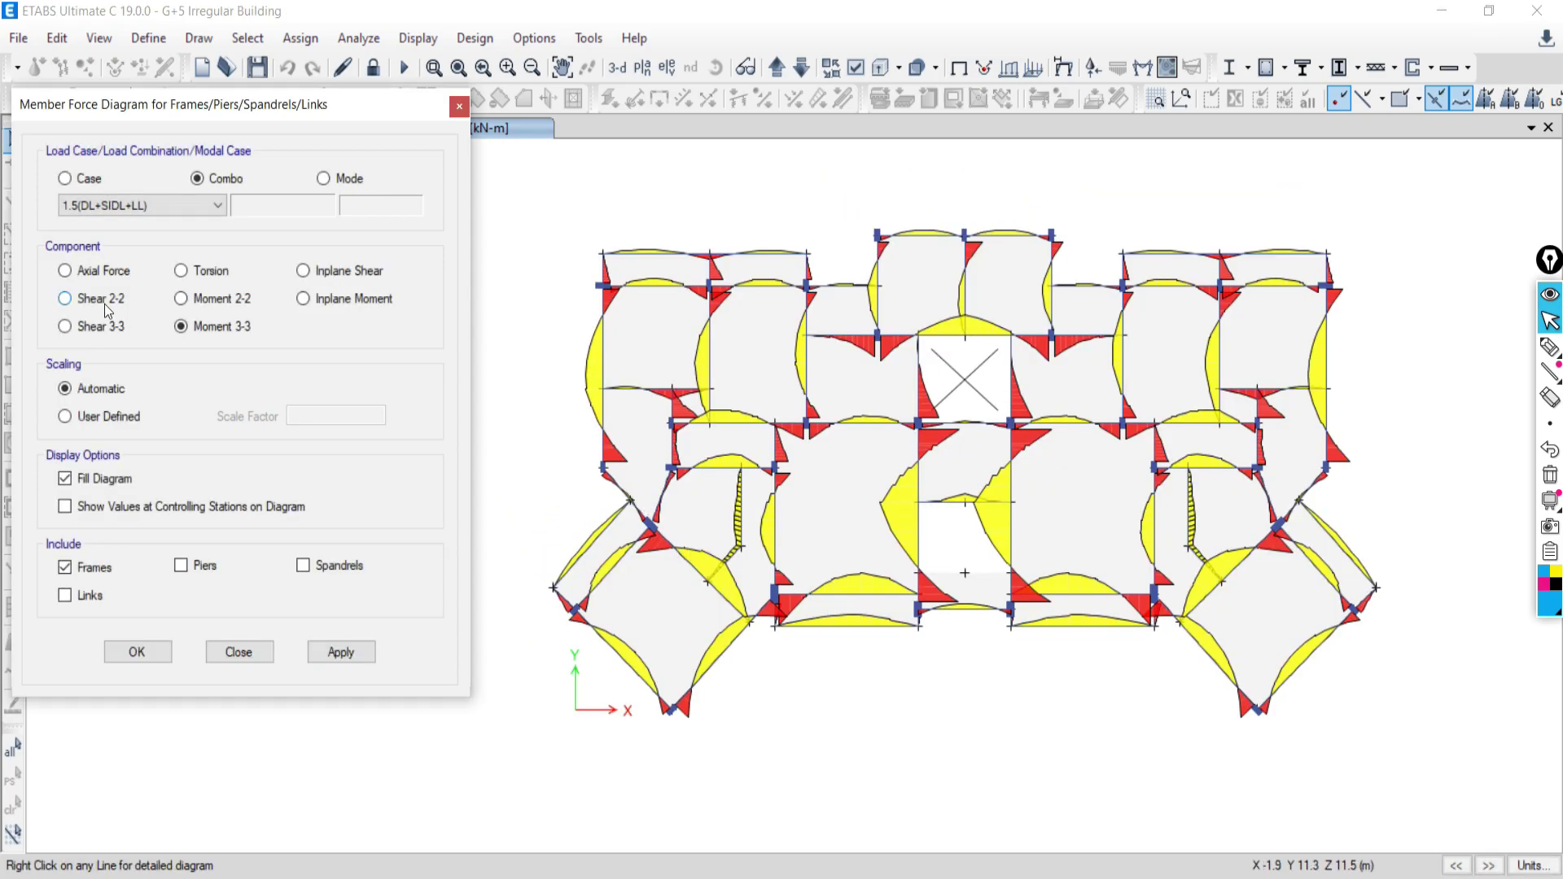
- Plot Shear 2-2, then the Torsion diagram, close the settings and re-centre the plan
{"action": "left_click", "coordinate": [105, 301]}
{"action": "left_click", "coordinate": [341, 652]}
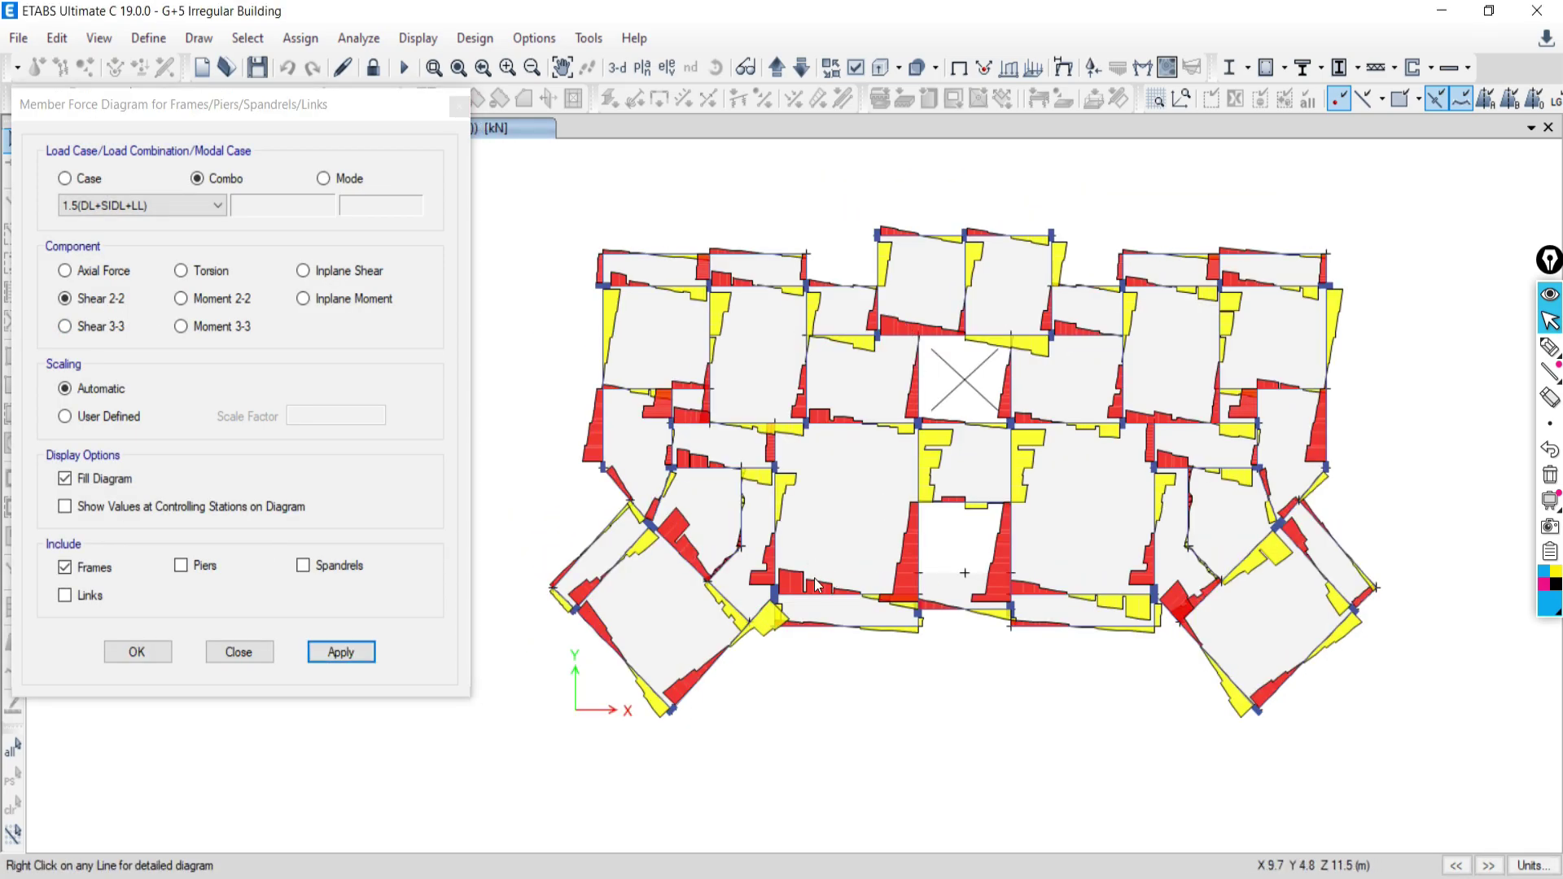
{"action": "left_click", "coordinate": [192, 272]}
{"action": "left_click", "coordinate": [342, 653]}
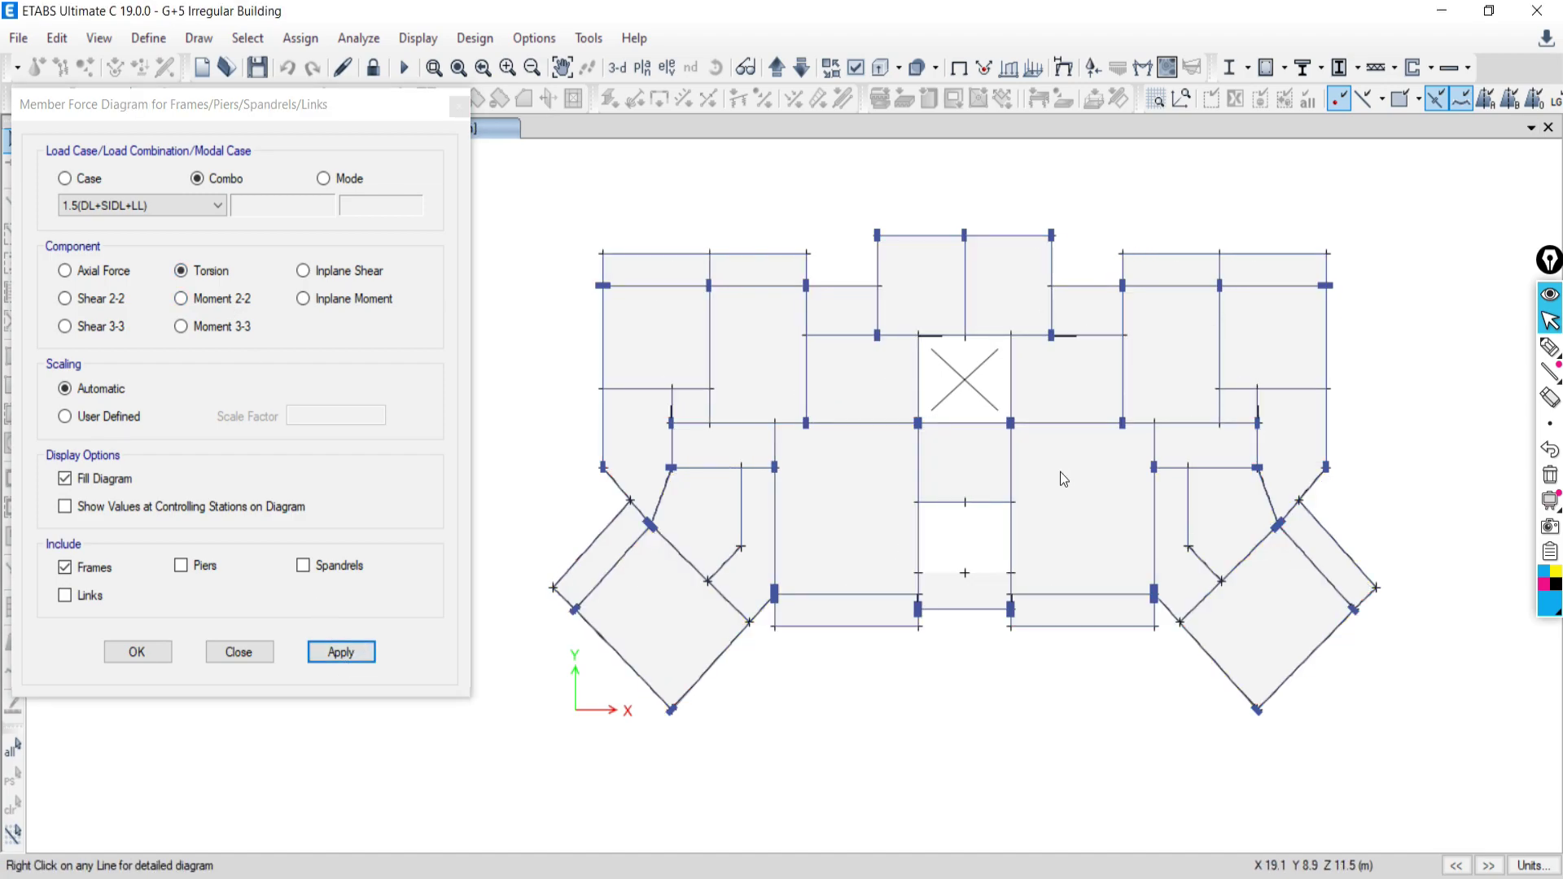
{"action": "left_click", "coordinate": [239, 653]}
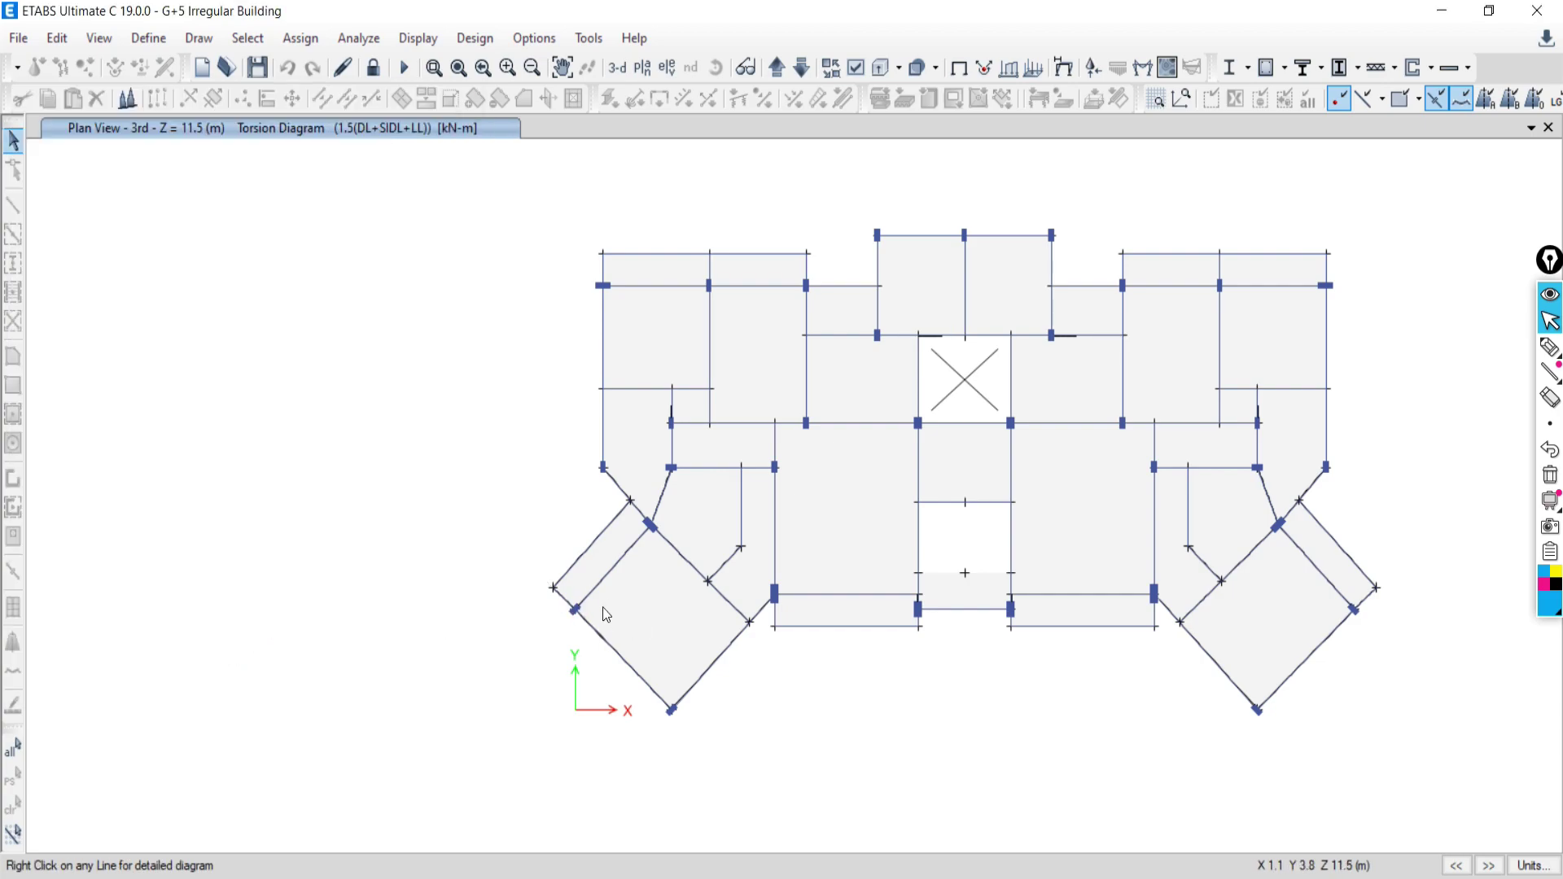
{"action": "middle_click_drag", "start_coordinate": [575, 534], "coordinate": [423, 590]}
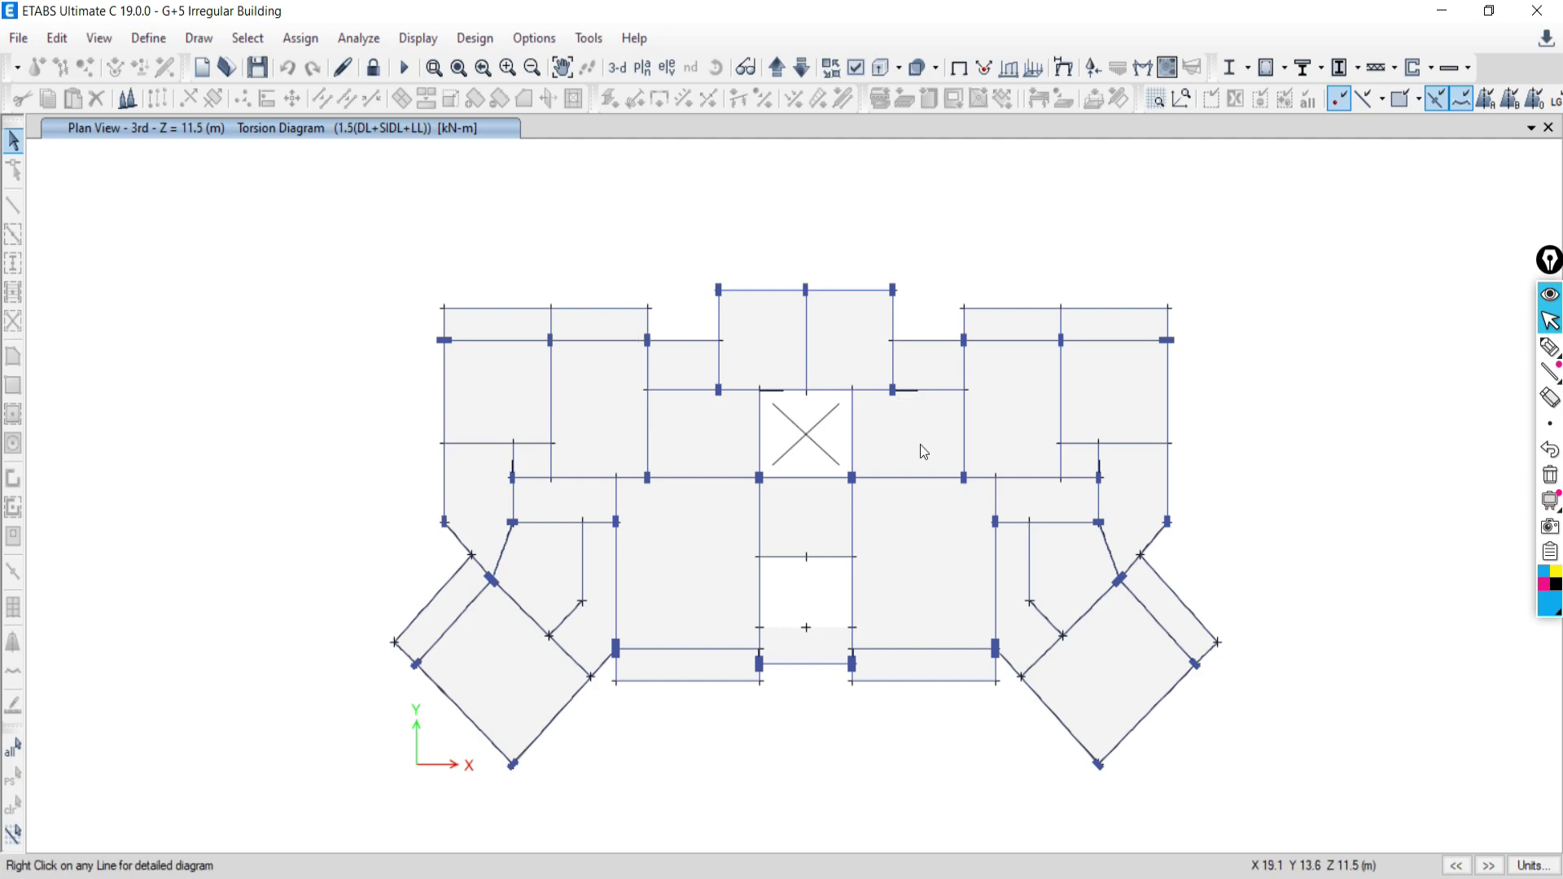
{"action": "middle_click_drag", "start_coordinate": [809, 598], "coordinate": [803, 537]}
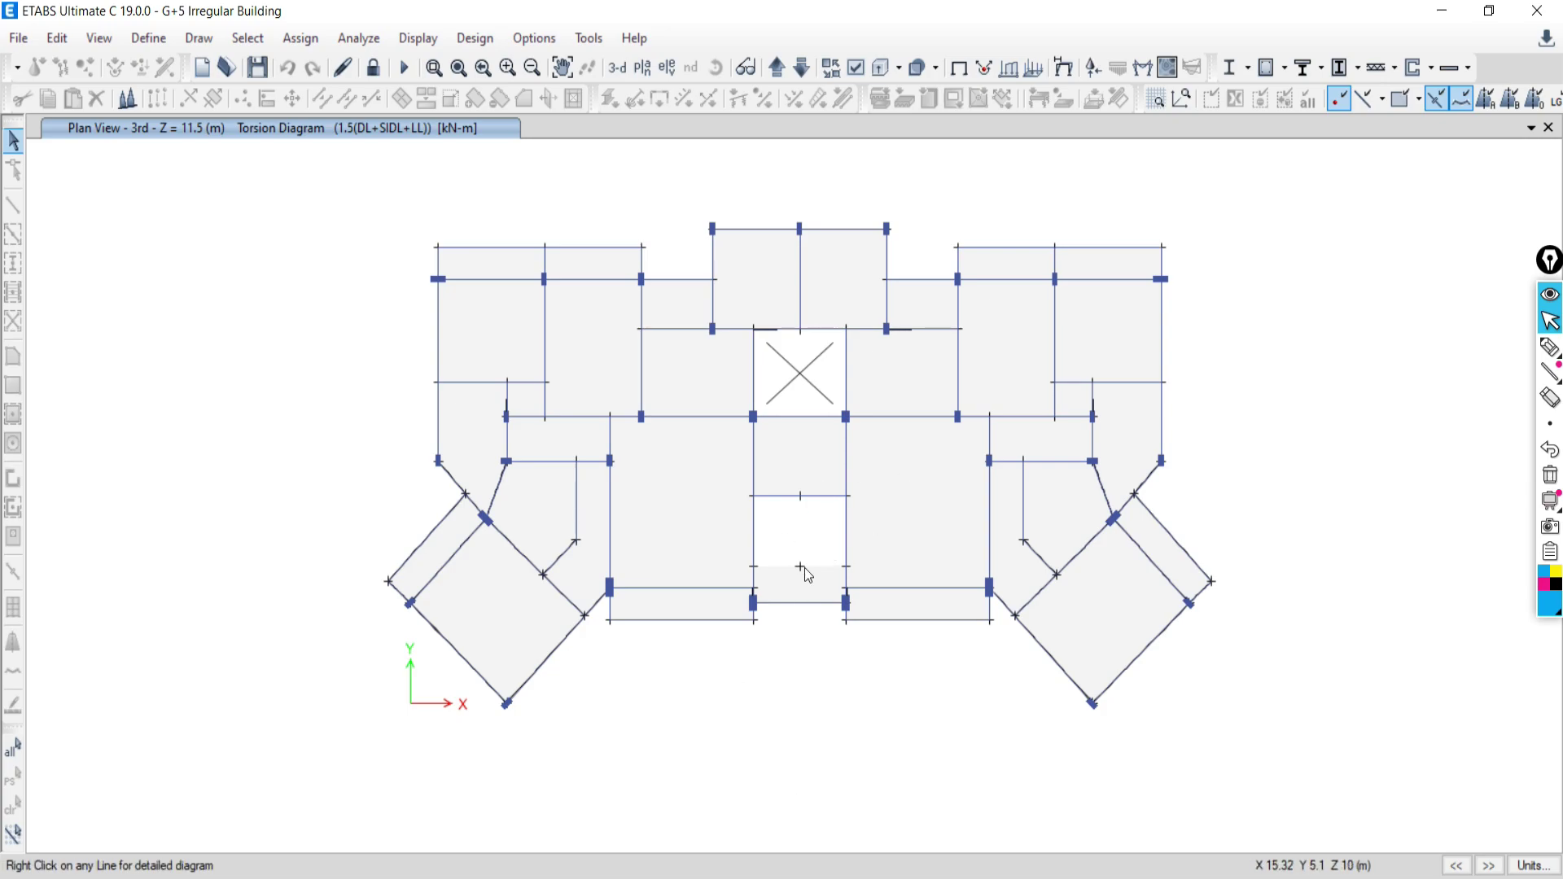
{"action": "middle_click_drag", "start_coordinate": [796, 510], "coordinate": [787, 594]}
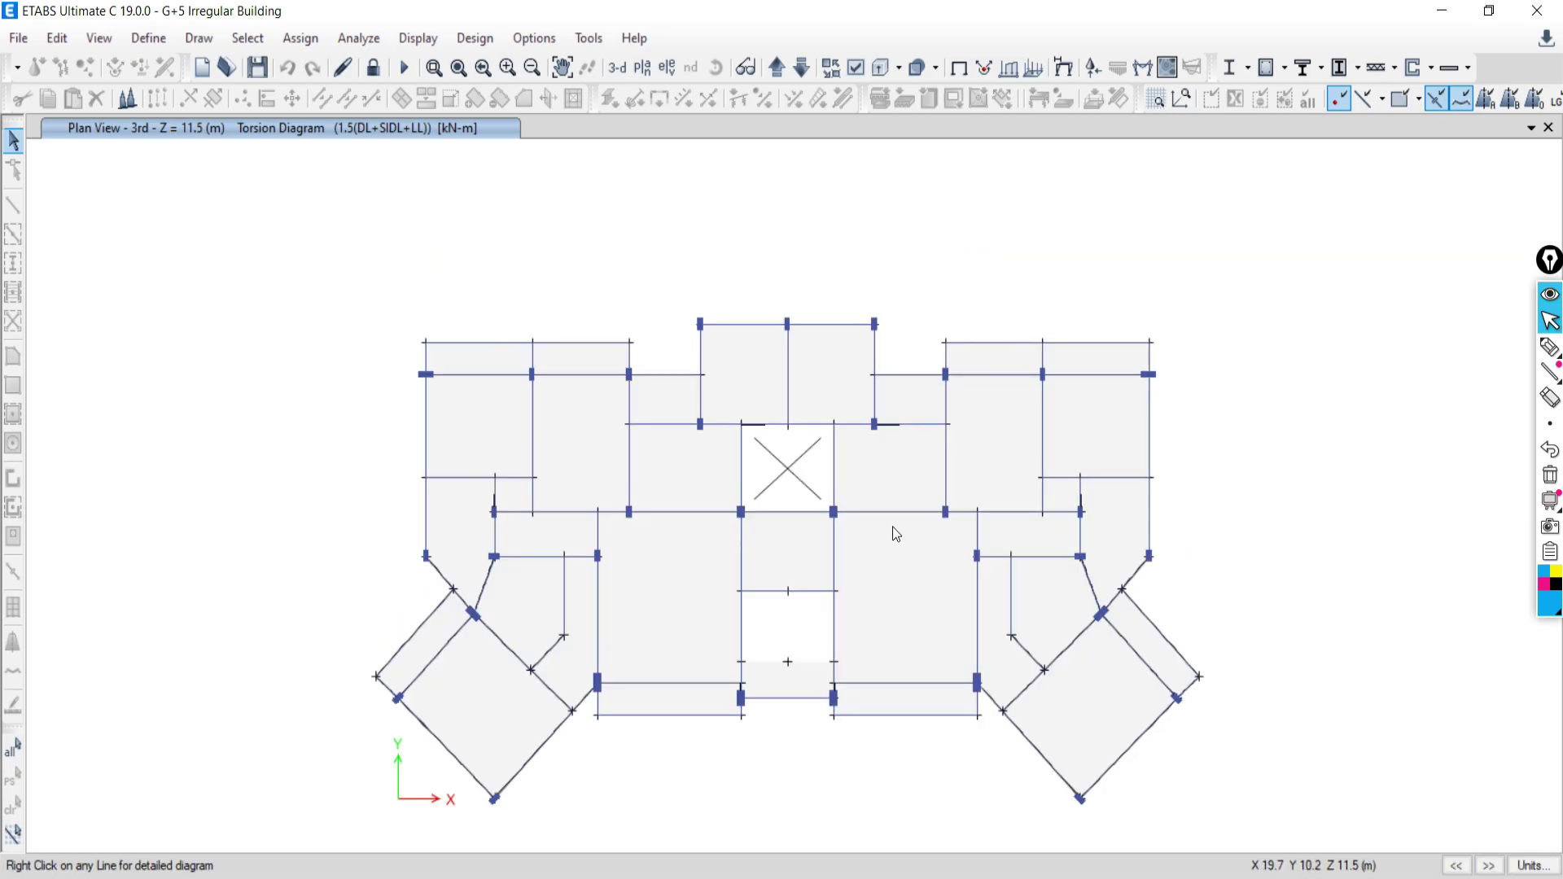
{"action": "middle_click_drag", "start_coordinate": [818, 541], "coordinate": [813, 461]}
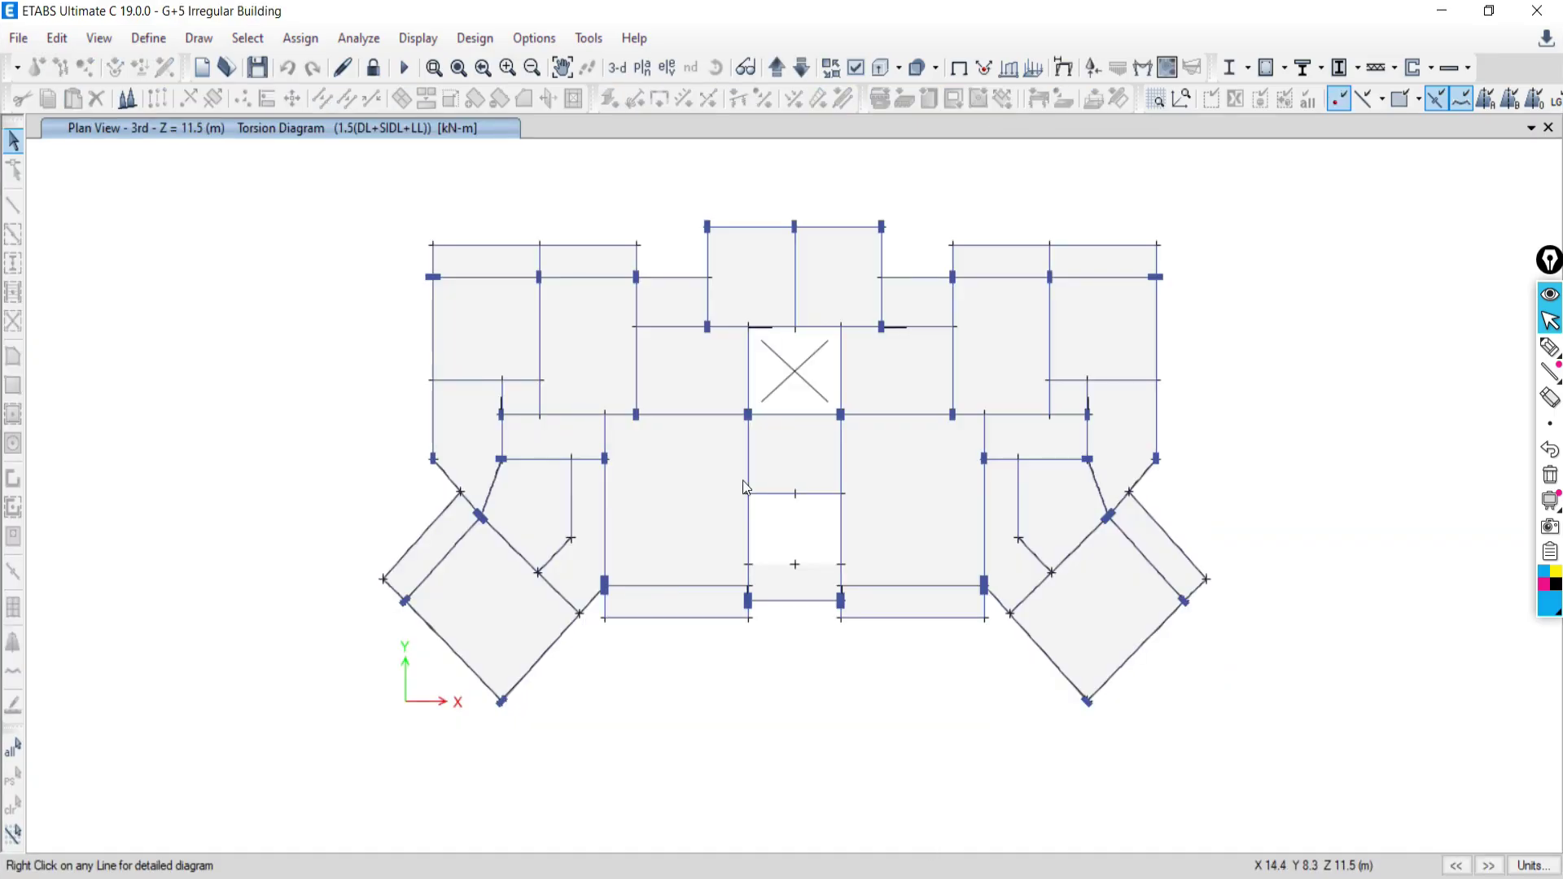
{"action": "middle_click_drag", "start_coordinate": [759, 390], "coordinate": [734, 447]}
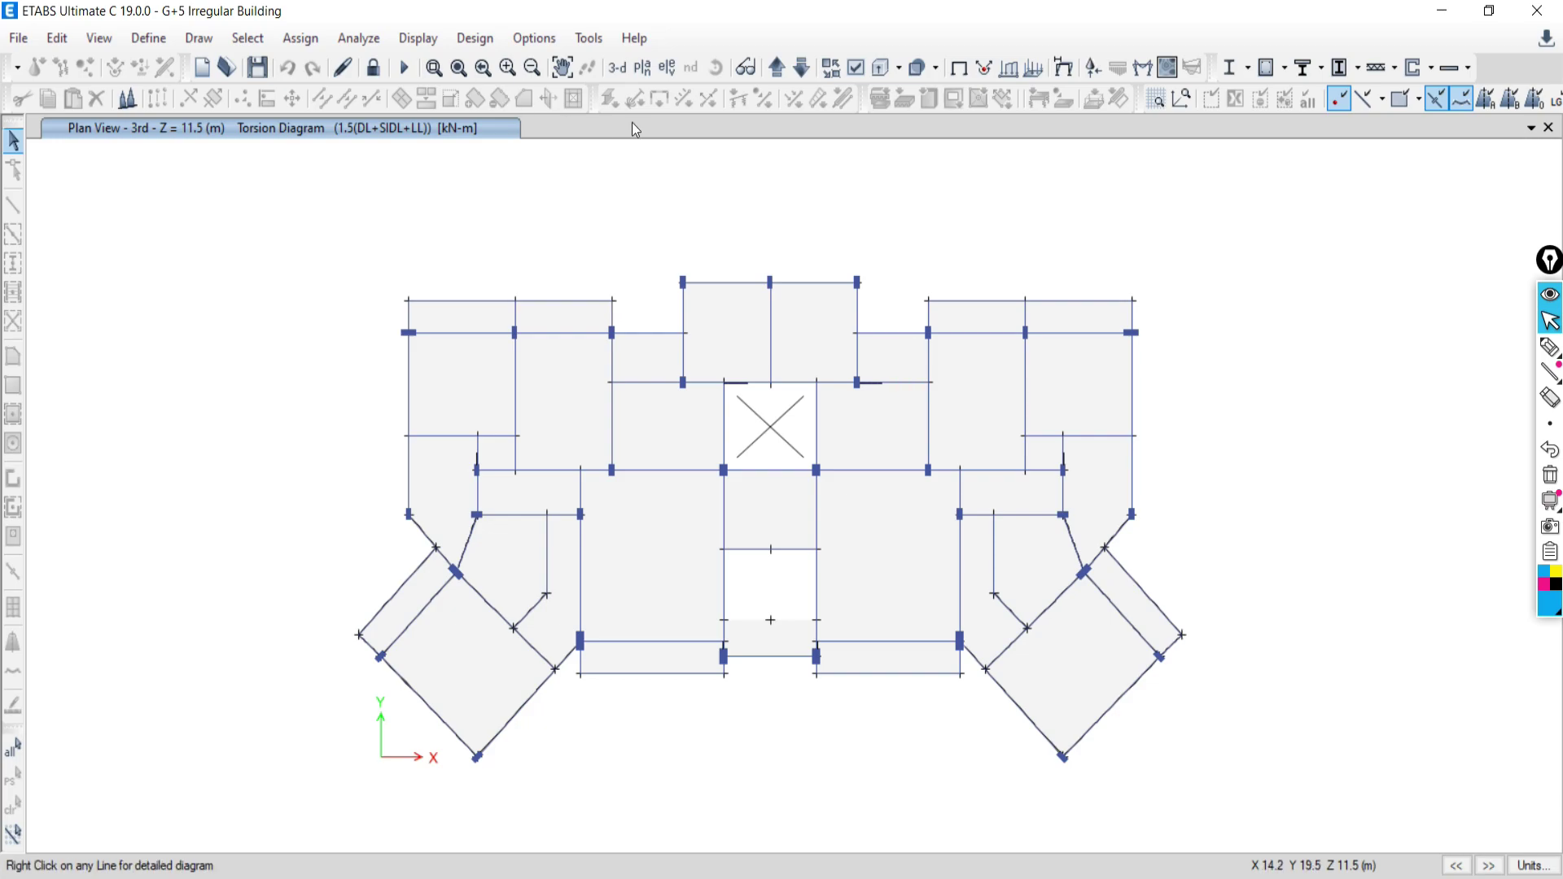
- Run the IS 456:2000 concrete frame design and view longitudinal reinforcing in 3-D
{"action": "left_click", "coordinate": [1268, 68]}
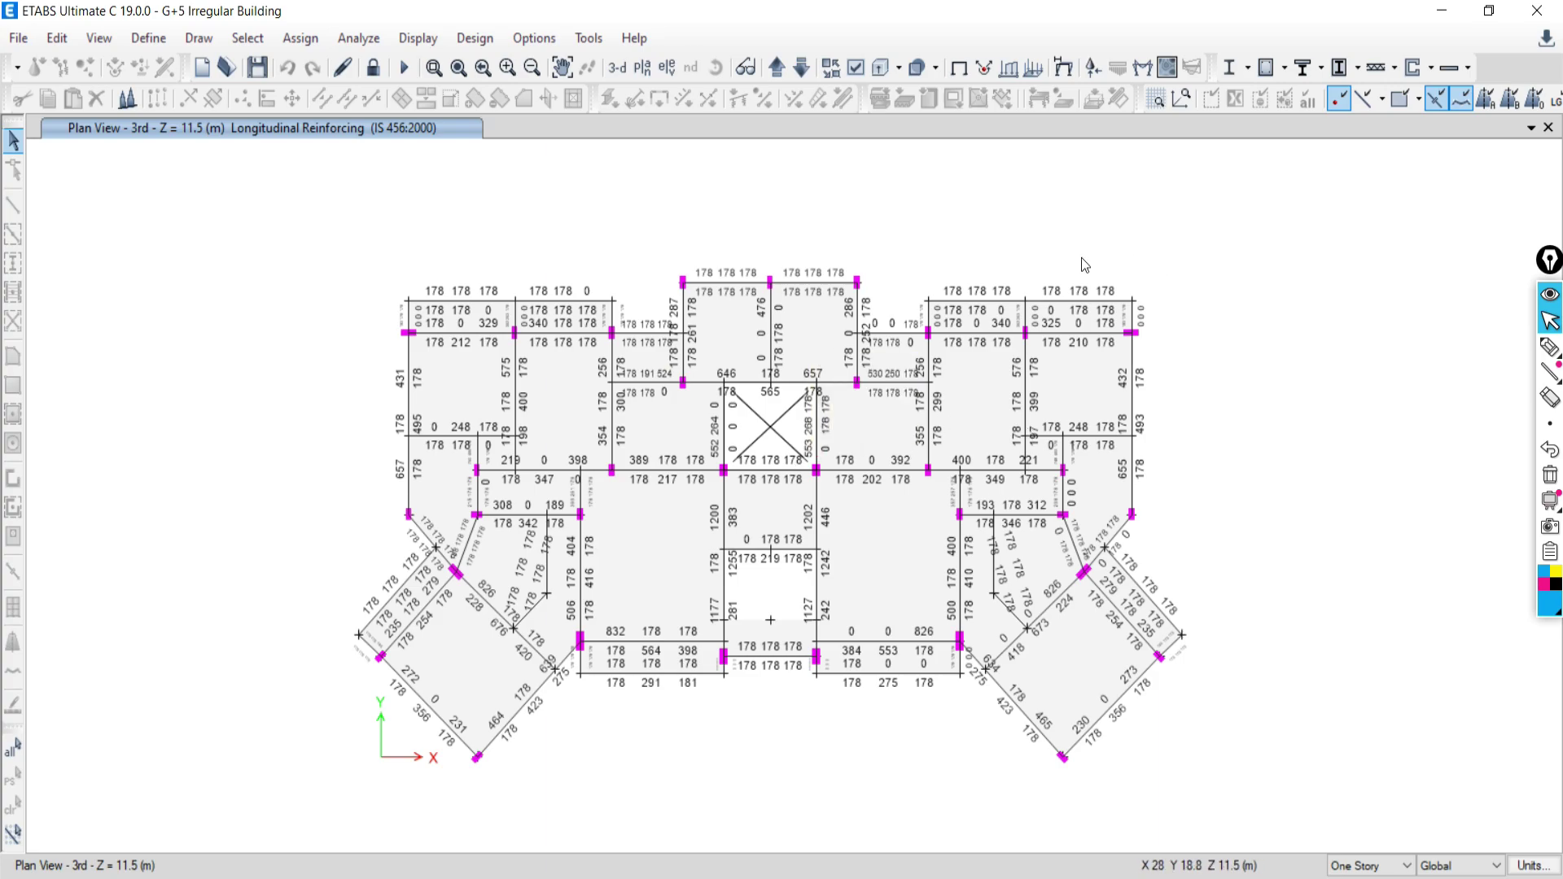
{"action": "mouse_move", "coordinate": [901, 381]}
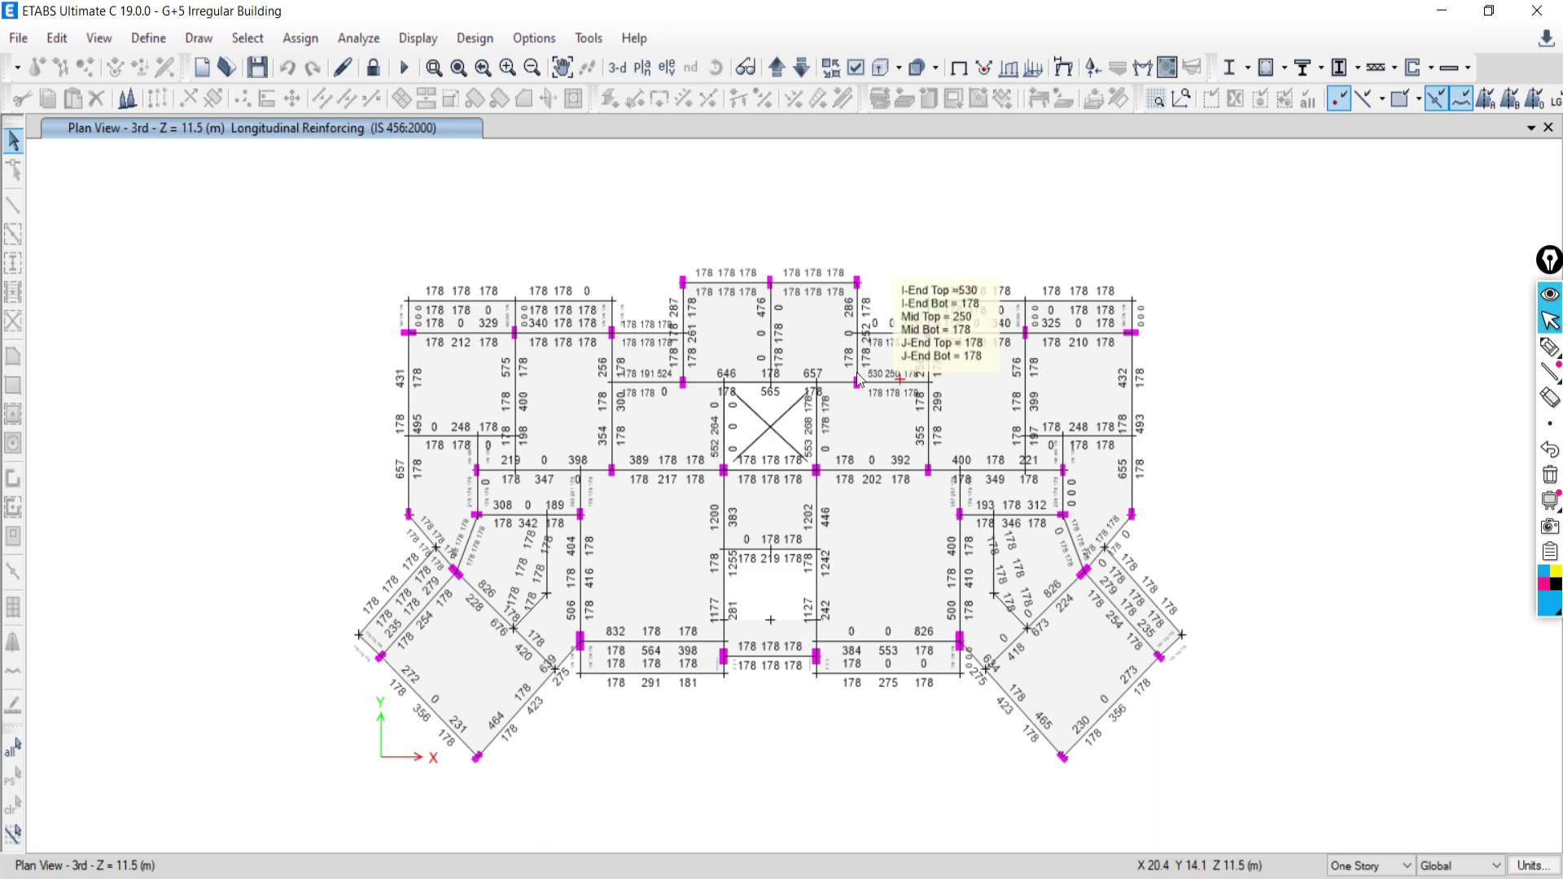
{"action": "left_click", "coordinate": [618, 67]}
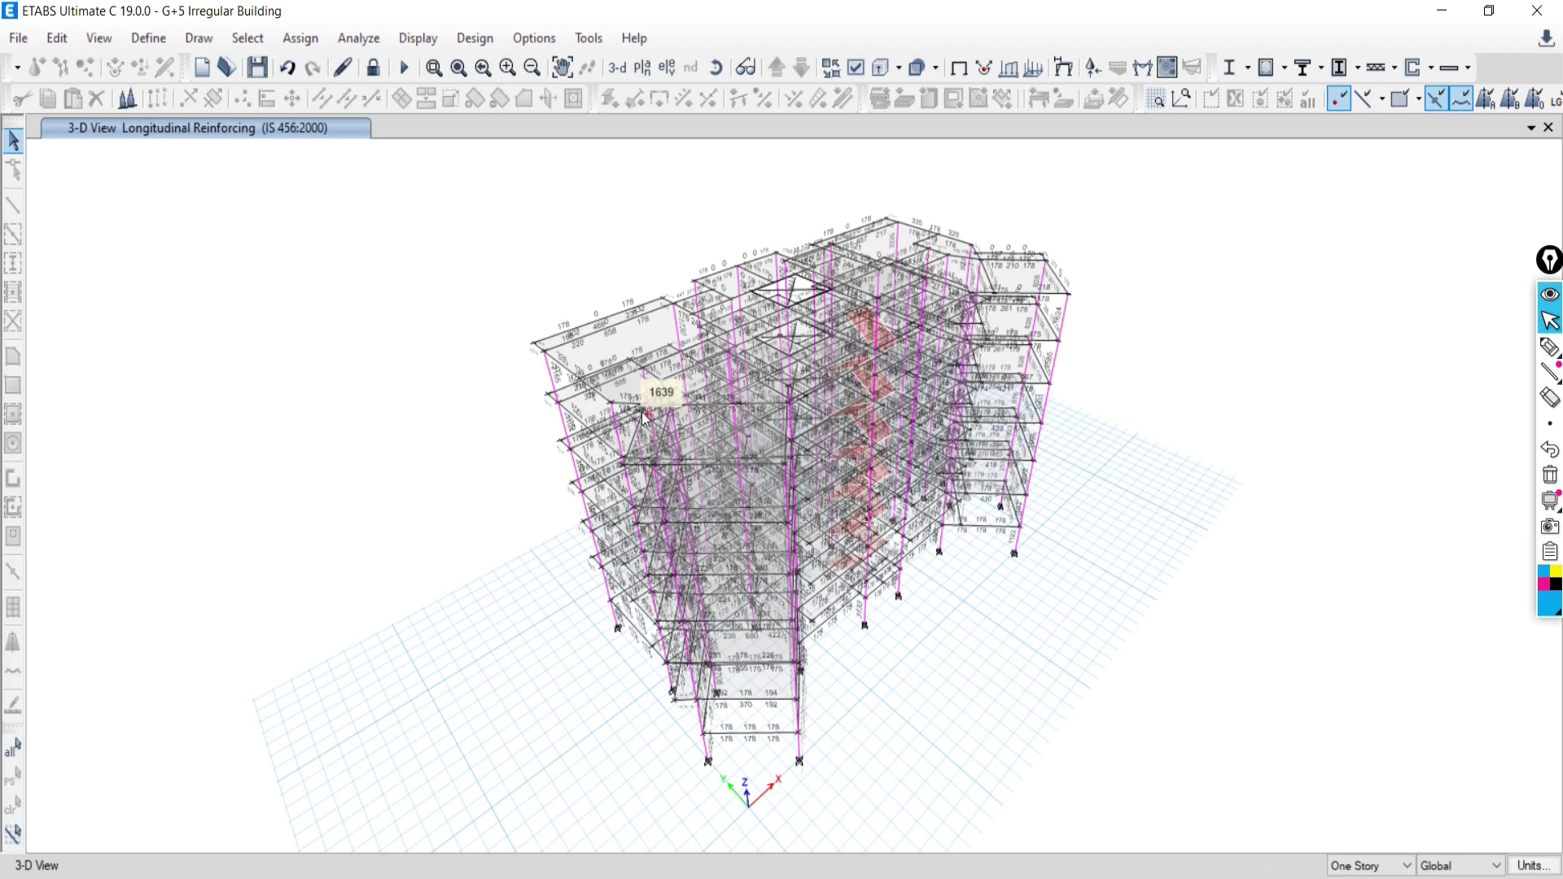
- Zoom into the 3-D reinforcing view to read beam values of 178, then show Google Meet
{"action": "scroll", "coordinate": [646, 419], "scroll_direction": "up", "scroll_amount": 3}
{"action": "scroll", "coordinate": [1002, 331], "scroll_direction": "up", "scroll_amount": 1}
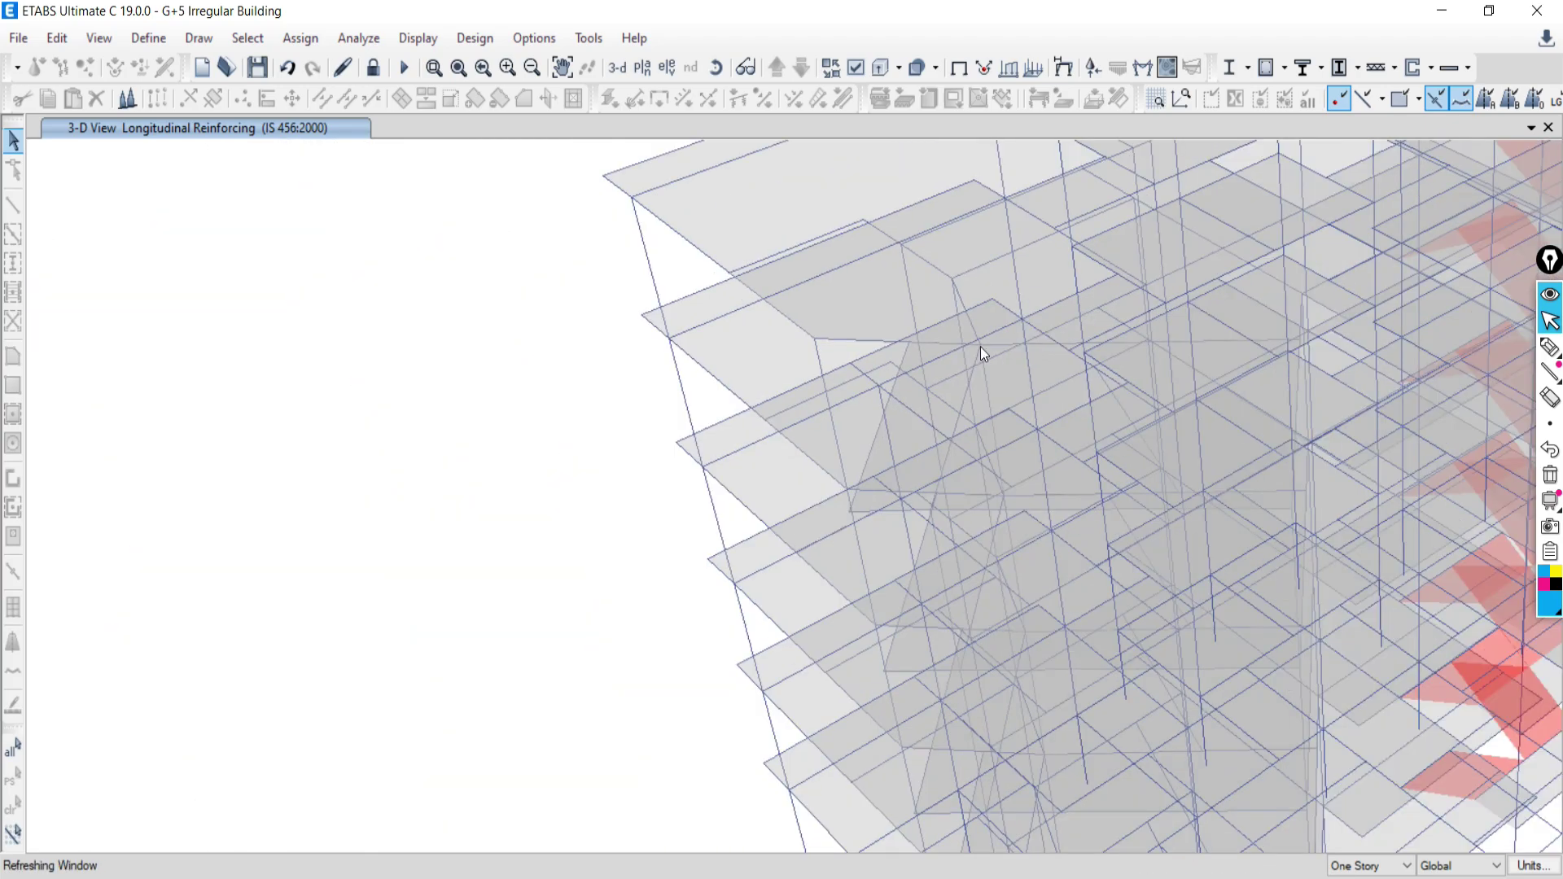
{"action": "scroll", "coordinate": [982, 352], "scroll_direction": "down", "scroll_amount": 1}
{"action": "scroll", "coordinate": [985, 373], "scroll_direction": "down", "scroll_amount": 3}
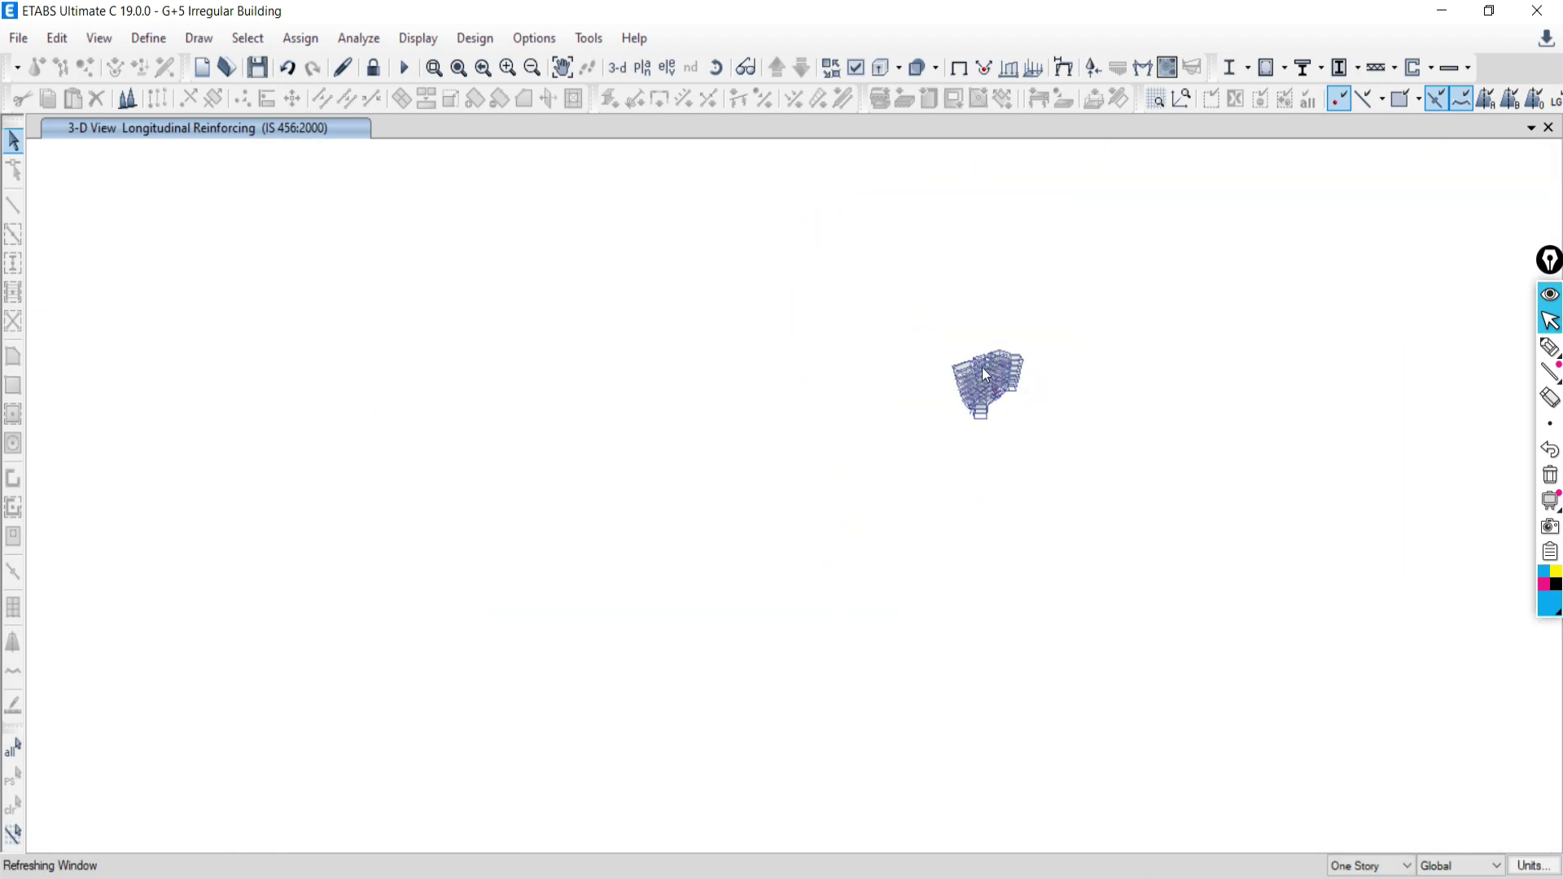
{"action": "scroll", "coordinate": [986, 371], "scroll_direction": "up", "scroll_amount": 3}
{"action": "middle_click_drag", "start_coordinate": [794, 391], "coordinate": [702, 325]}
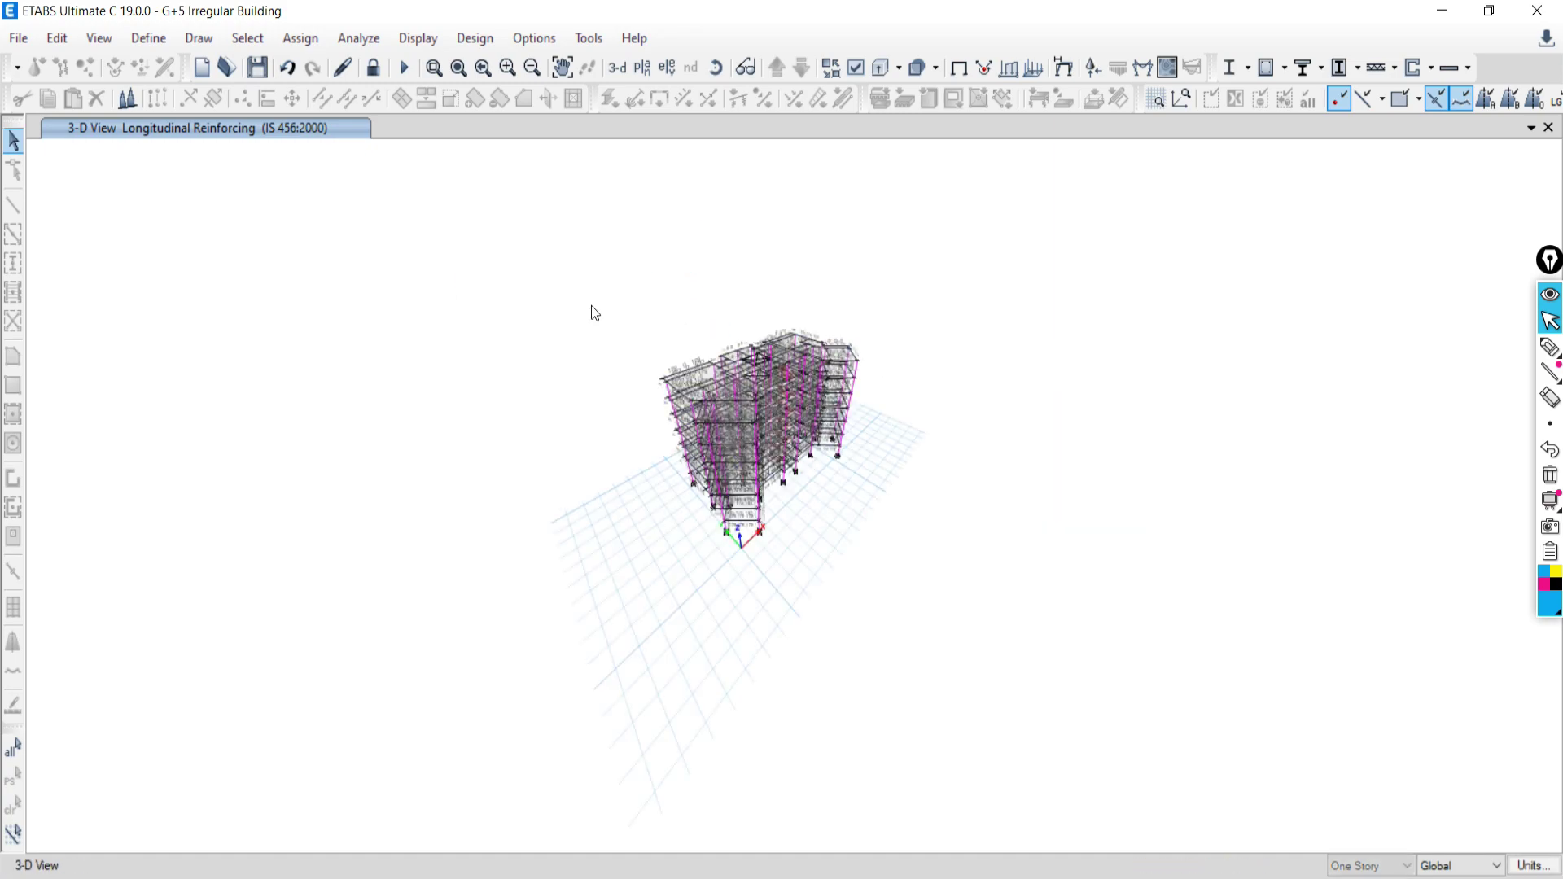
{"action": "scroll", "coordinate": [772, 409], "scroll_direction": "up", "scroll_amount": 1}
{"action": "scroll", "coordinate": [767, 407], "scroll_direction": "up", "scroll_amount": 2}
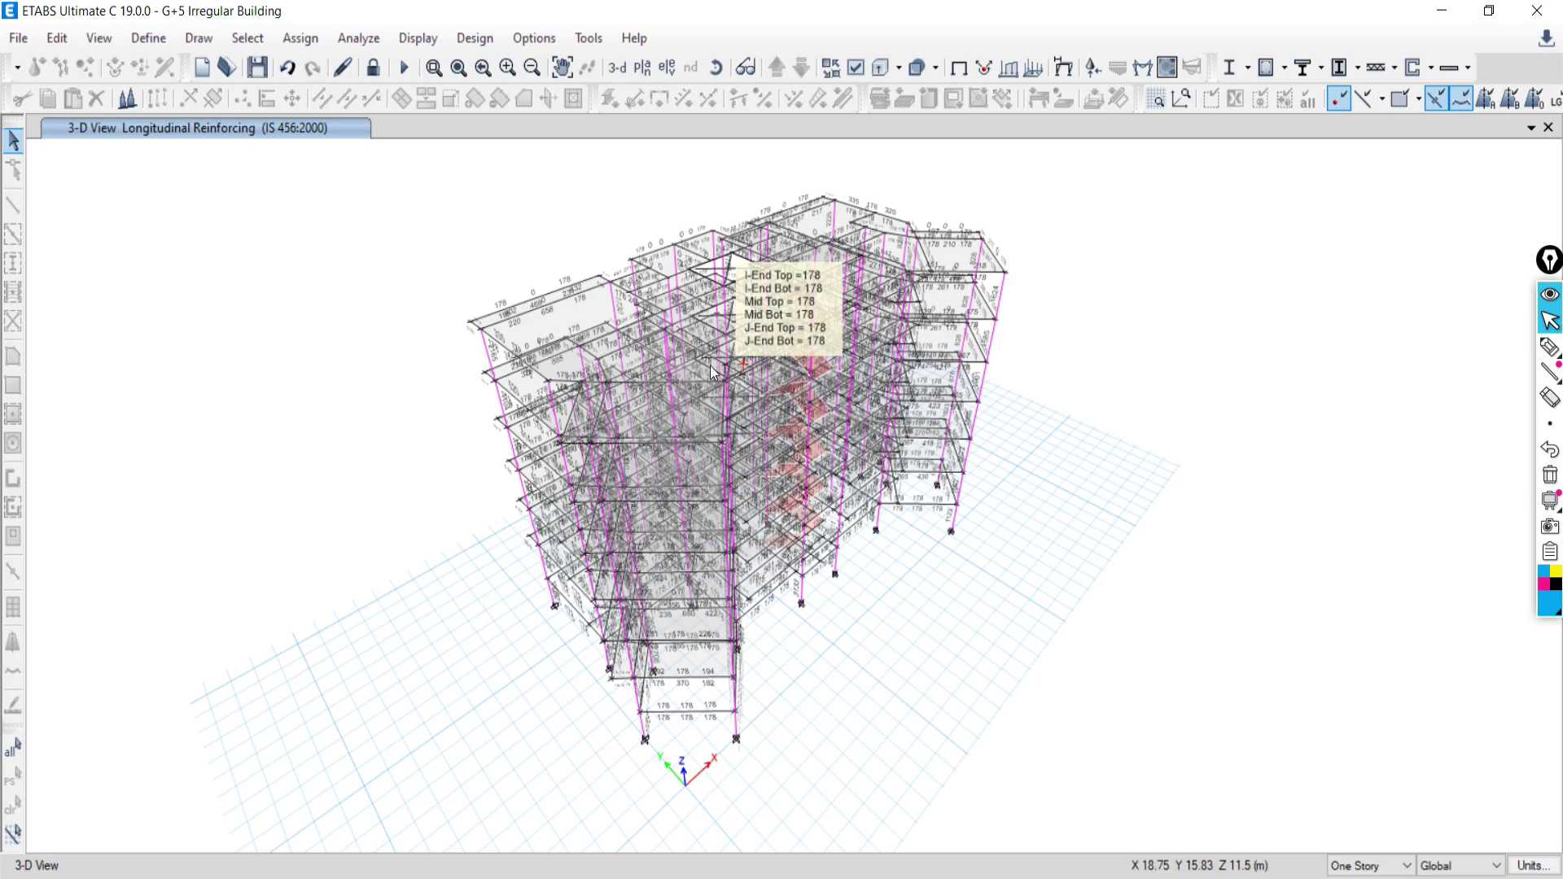
{"action": "left_click", "coordinate": [218, 786]}
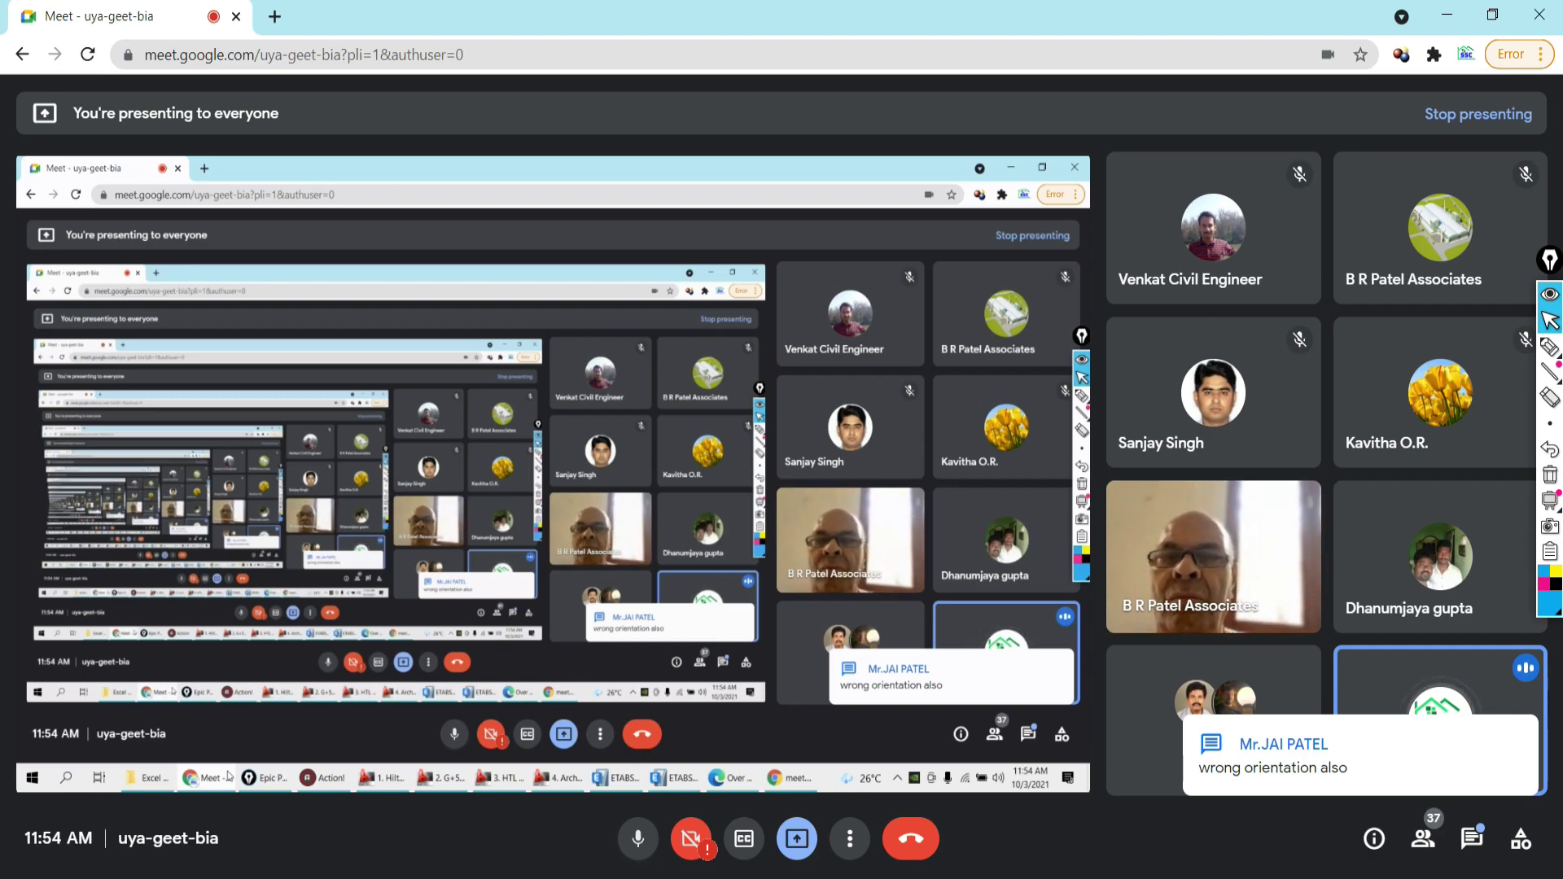
- Bring the G+5 Irregular Building ETABS window back in front of Google Meet
{"action": "key", "text": "alt+Tab"}
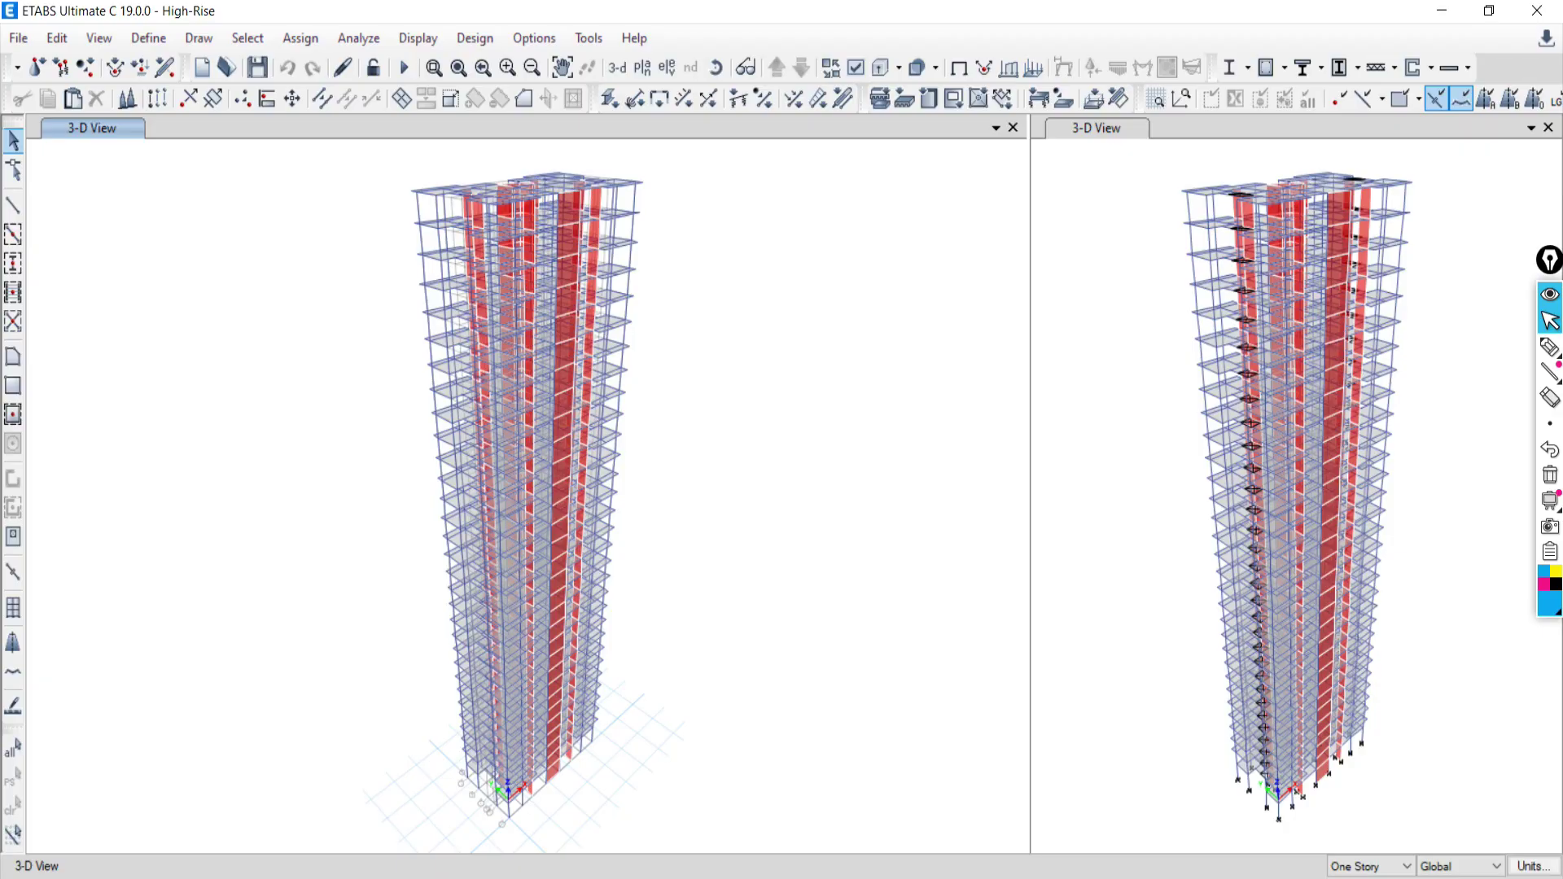
{"action": "key", "text": "alt+Tab"}
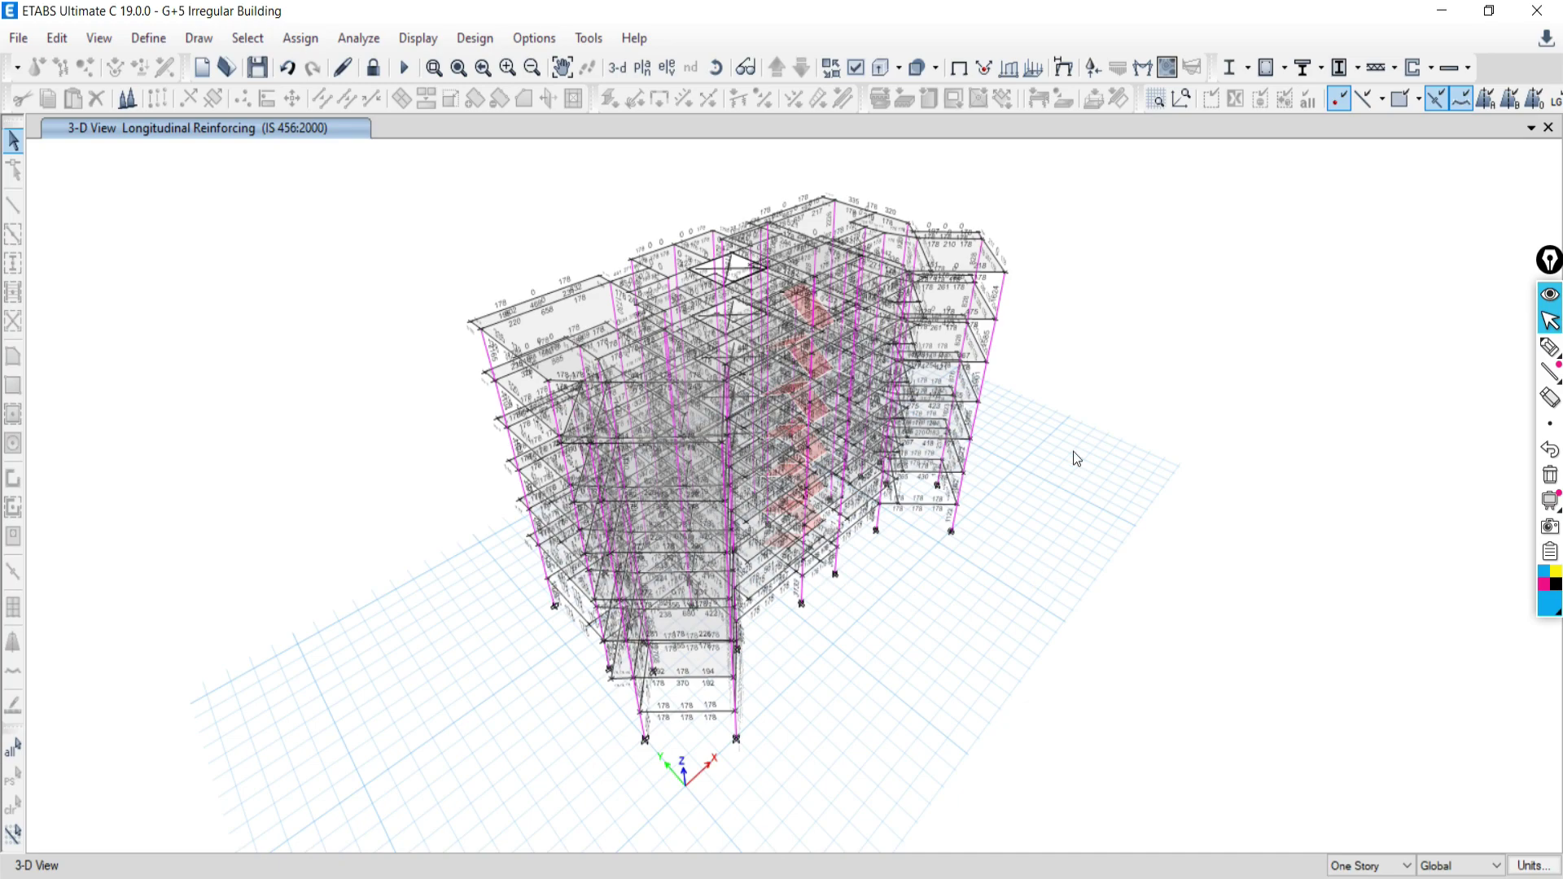
- Open the design results for Terrace column C25 and view its interaction surface
{"action": "scroll", "coordinate": [464, 359], "scroll_direction": "up", "scroll_amount": 3}
{"action": "scroll", "coordinate": [615, 336], "scroll_direction": "up", "scroll_amount": 3}
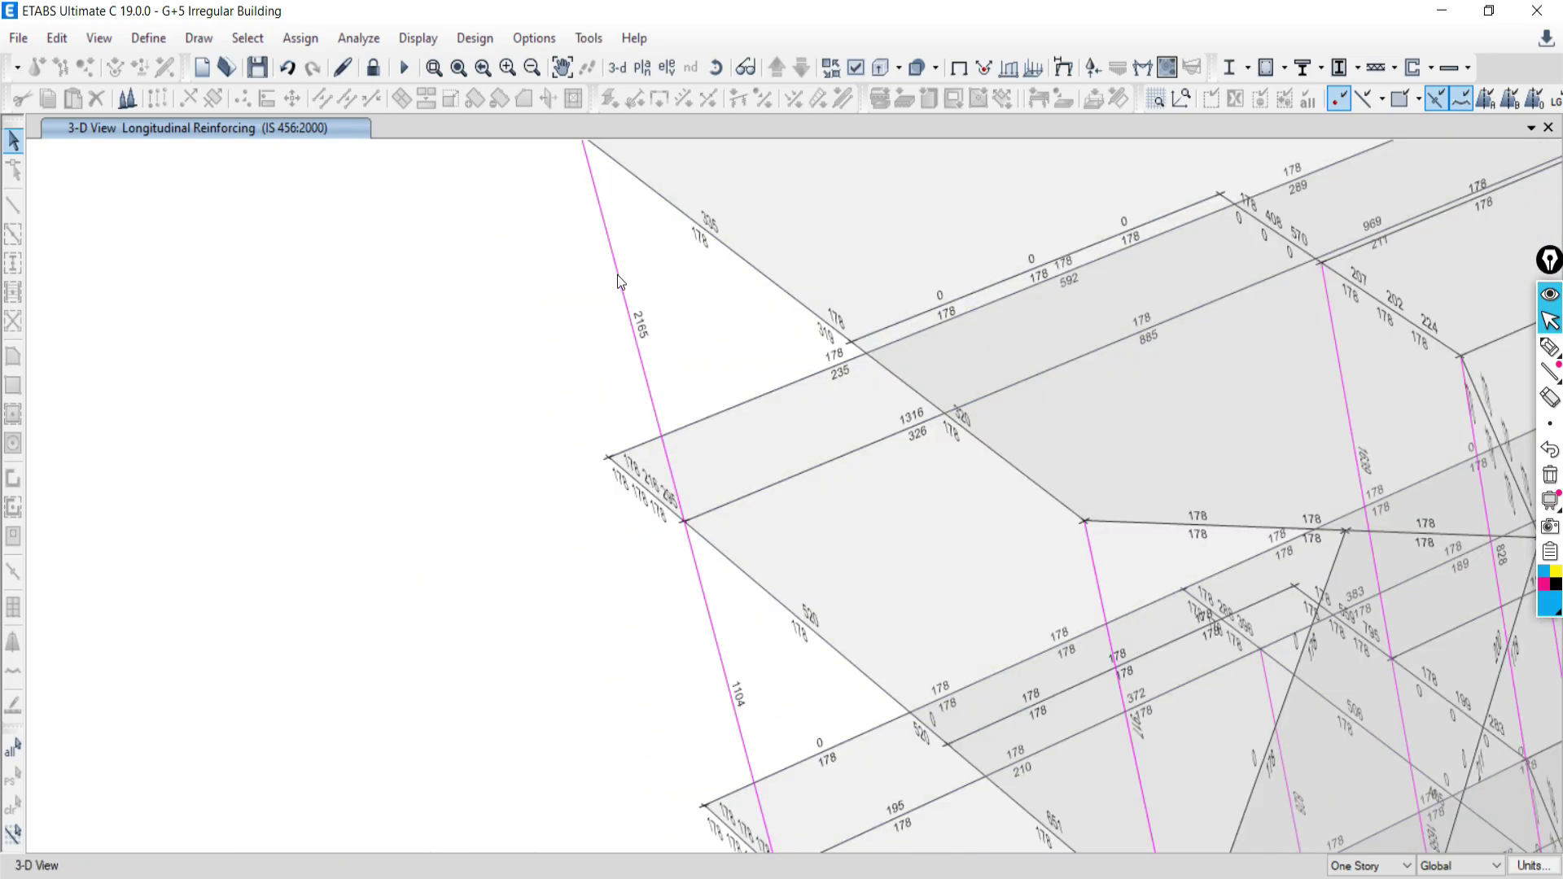
{"action": "right_click", "coordinate": [618, 278]}
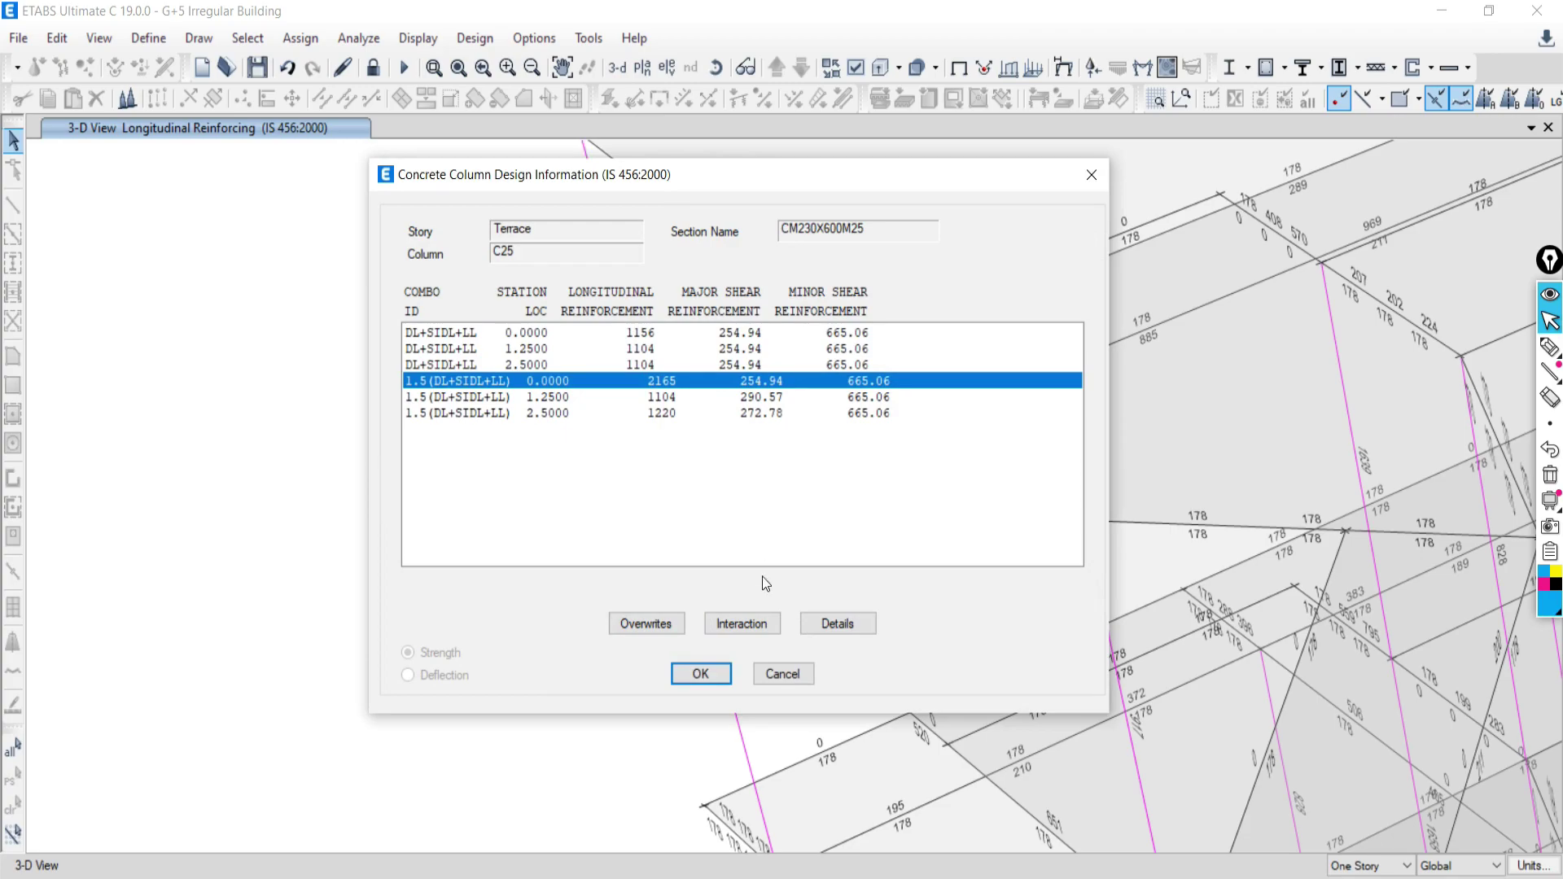
{"action": "left_click", "coordinate": [735, 626]}
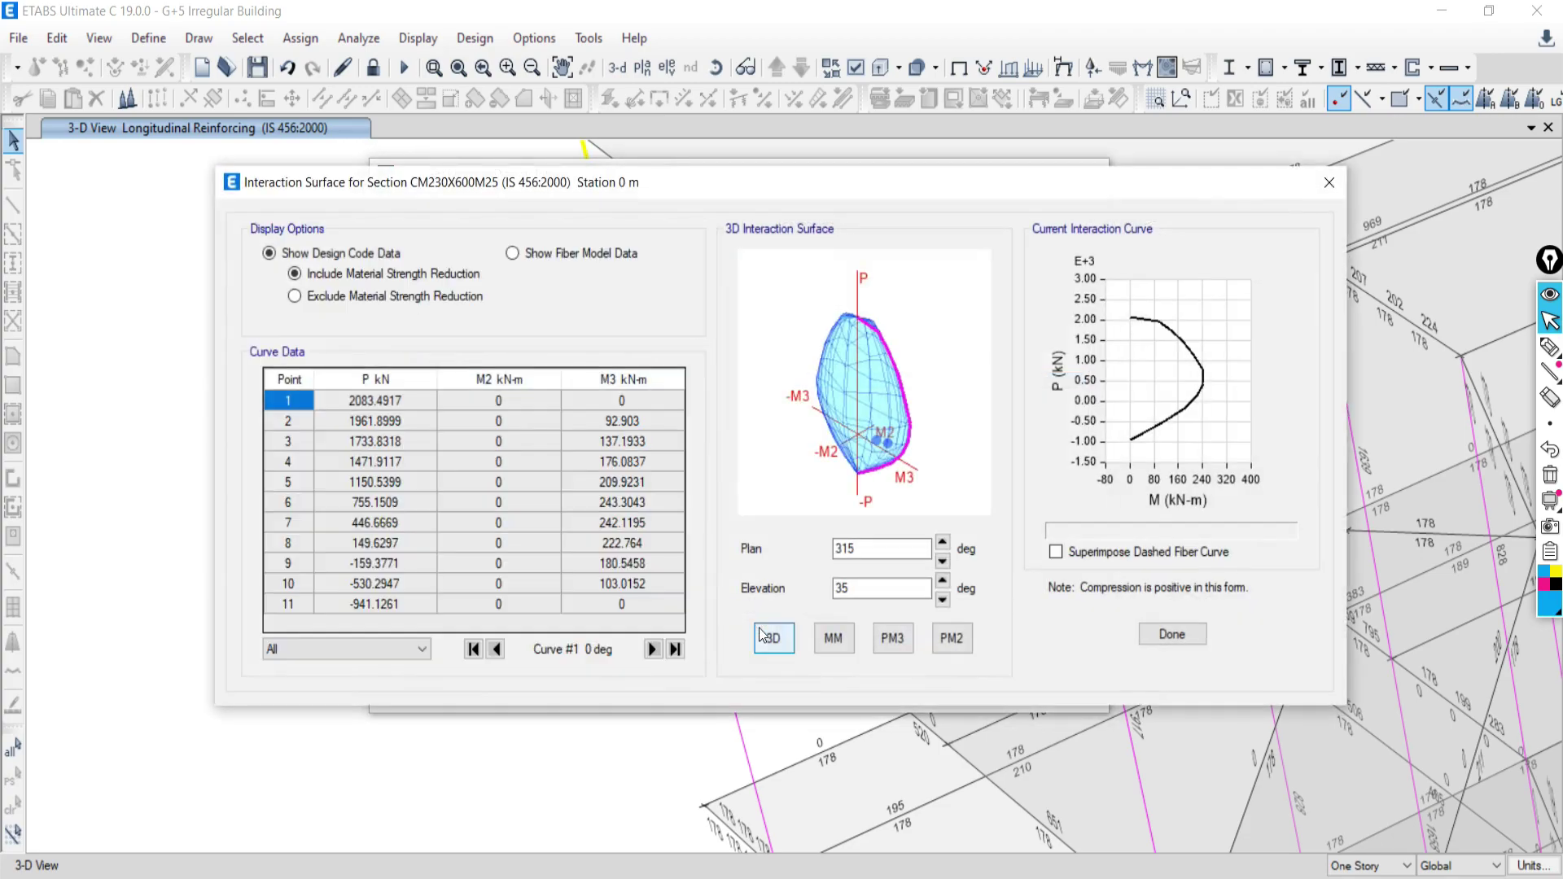
{"action": "left_click", "coordinate": [1194, 634]}
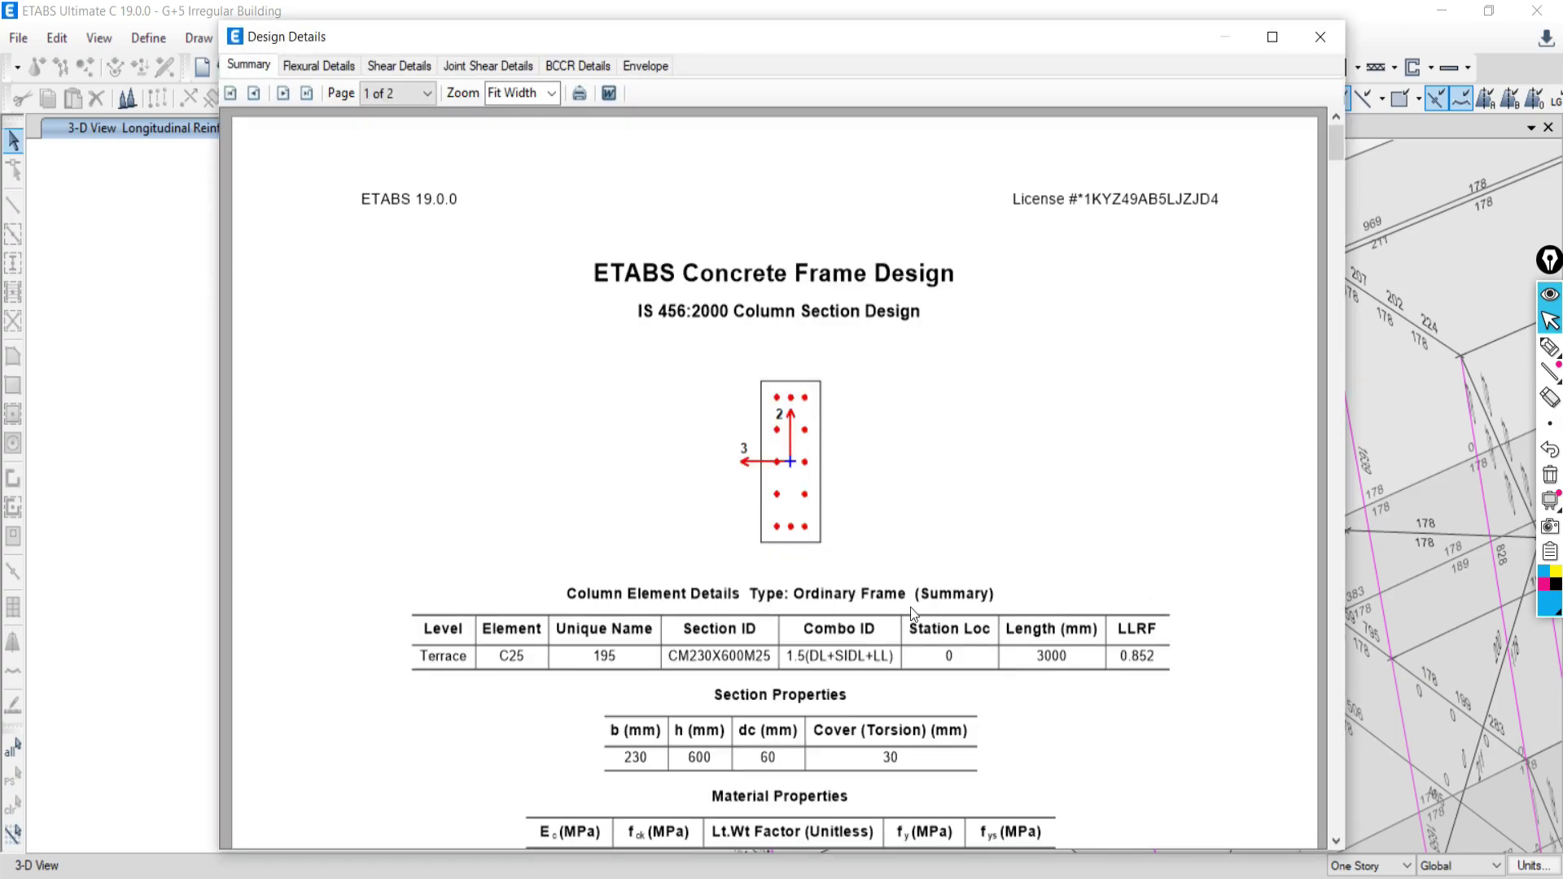
- Scroll through column C25's detailed design report, then close it
{"action": "scroll", "coordinate": [913, 613], "scroll_direction": "down", "scroll_amount": 1}
{"action": "scroll", "coordinate": [766, 614], "scroll_direction": "down", "scroll_amount": 3}
{"action": "scroll", "coordinate": [762, 615], "scroll_direction": "down", "scroll_amount": 4}
{"action": "scroll", "coordinate": [752, 647], "scroll_direction": "down", "scroll_amount": 5}
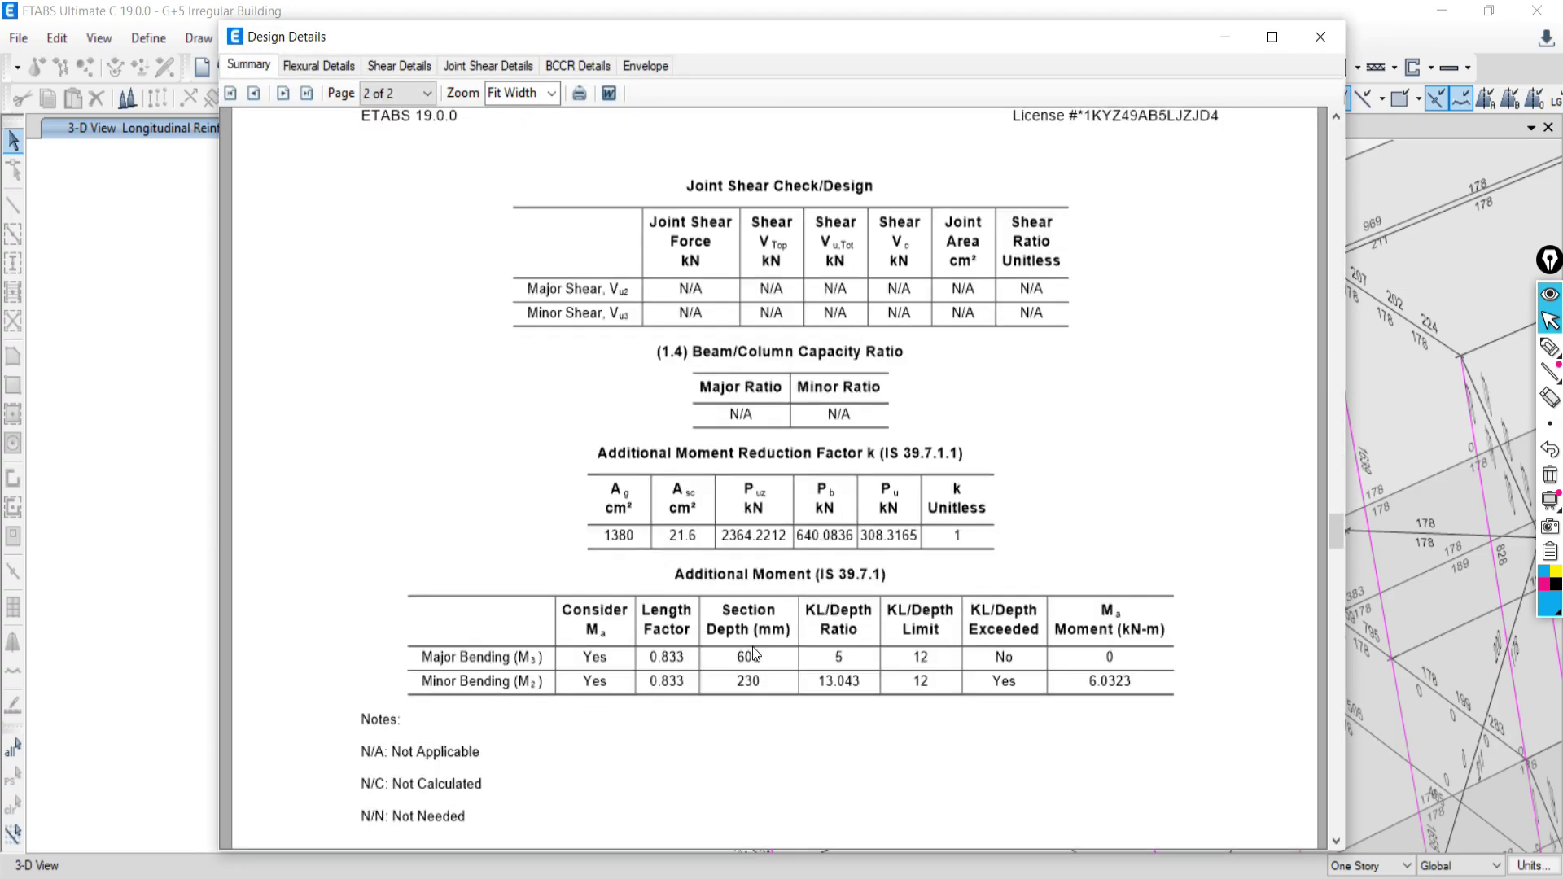
{"action": "scroll", "coordinate": [753, 647], "scroll_direction": "down", "scroll_amount": 1}
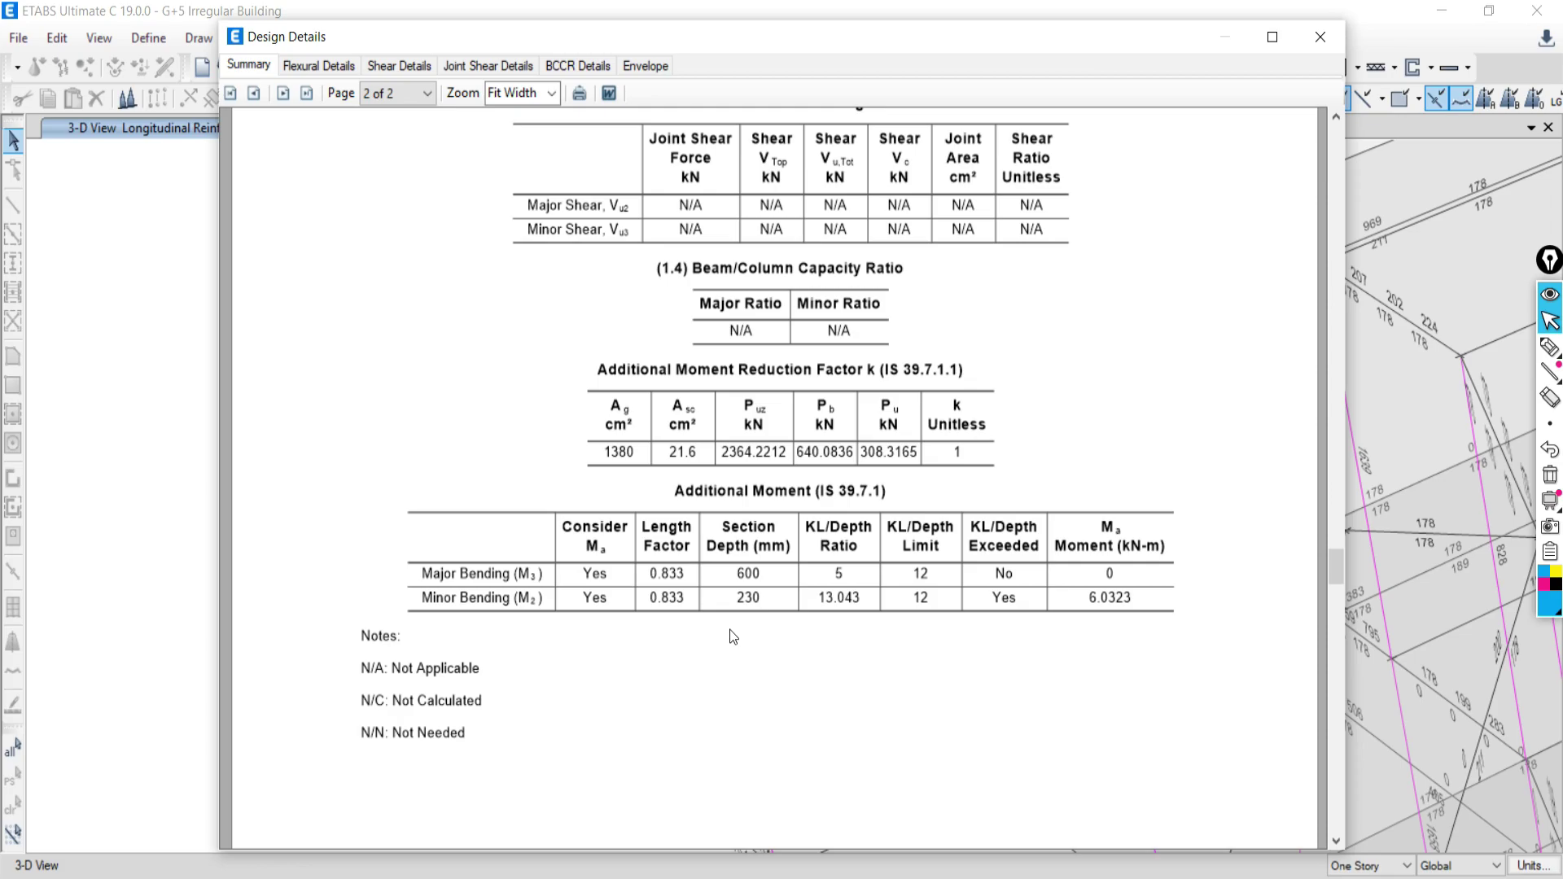
{"action": "scroll", "coordinate": [730, 632], "scroll_direction": "up", "scroll_amount": 1}
{"action": "scroll", "coordinate": [730, 632], "scroll_direction": "up", "scroll_amount": 3}
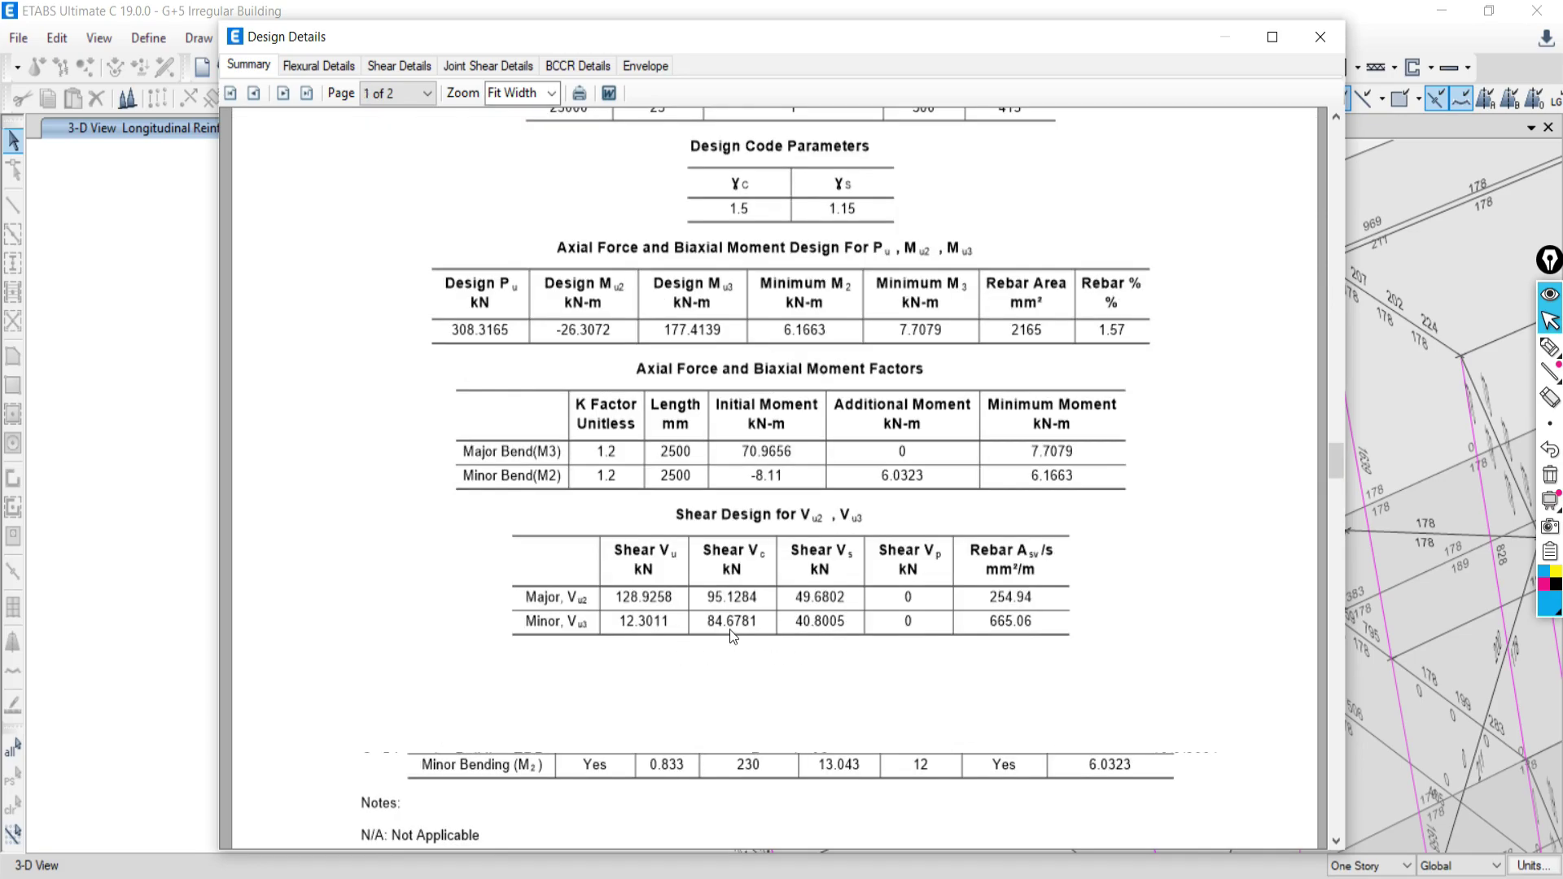
{"action": "scroll", "coordinate": [731, 631], "scroll_direction": "up", "scroll_amount": 3}
{"action": "scroll", "coordinate": [731, 632], "scroll_direction": "up", "scroll_amount": 3}
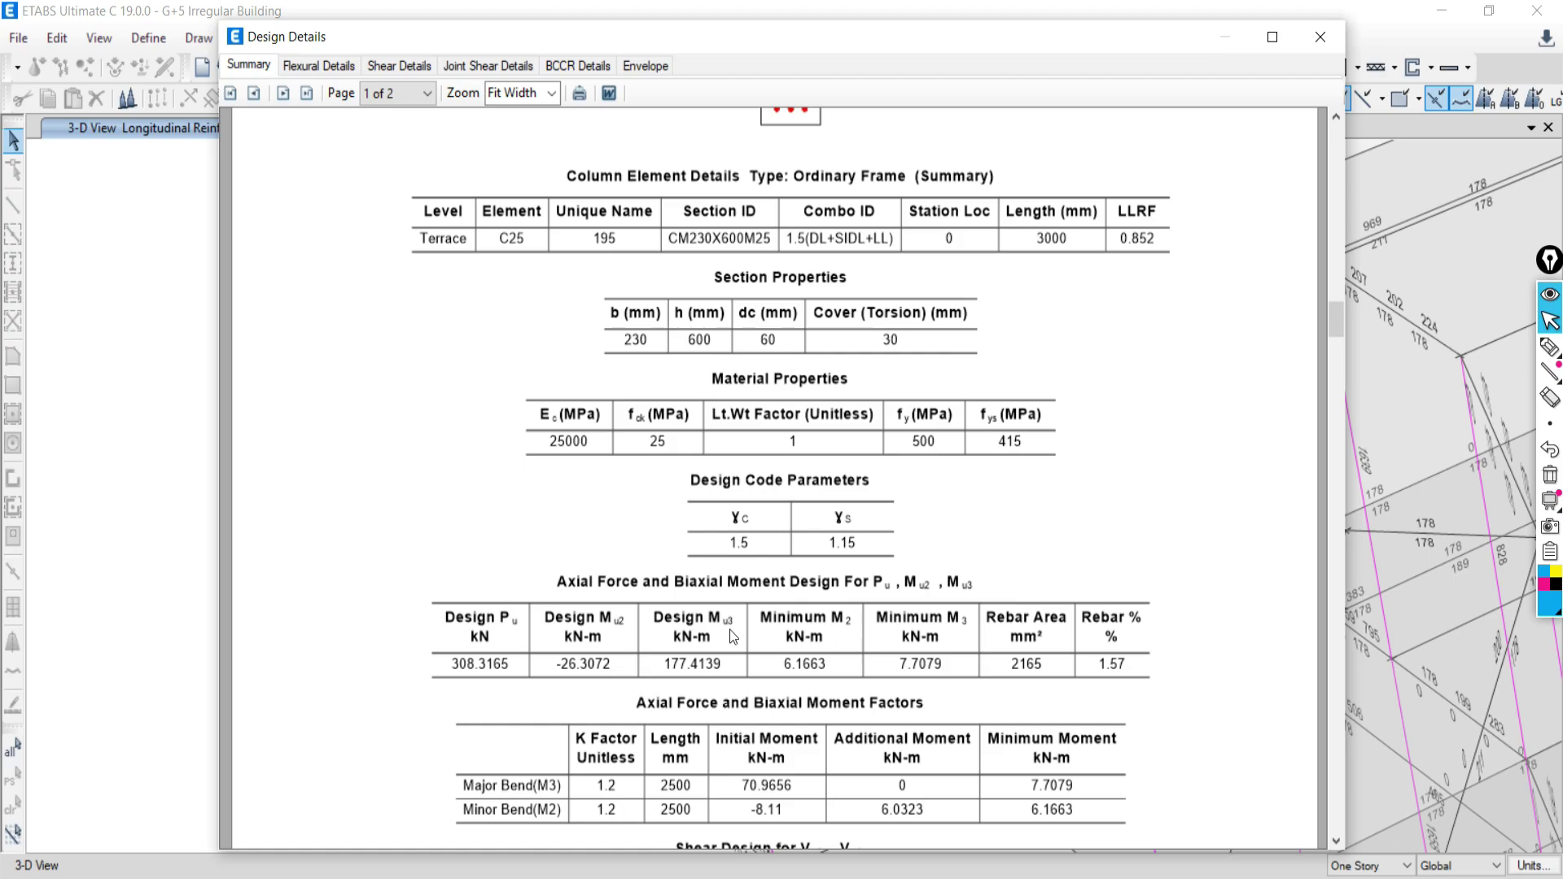
{"action": "scroll", "coordinate": [730, 629], "scroll_direction": "down", "scroll_amount": 3}
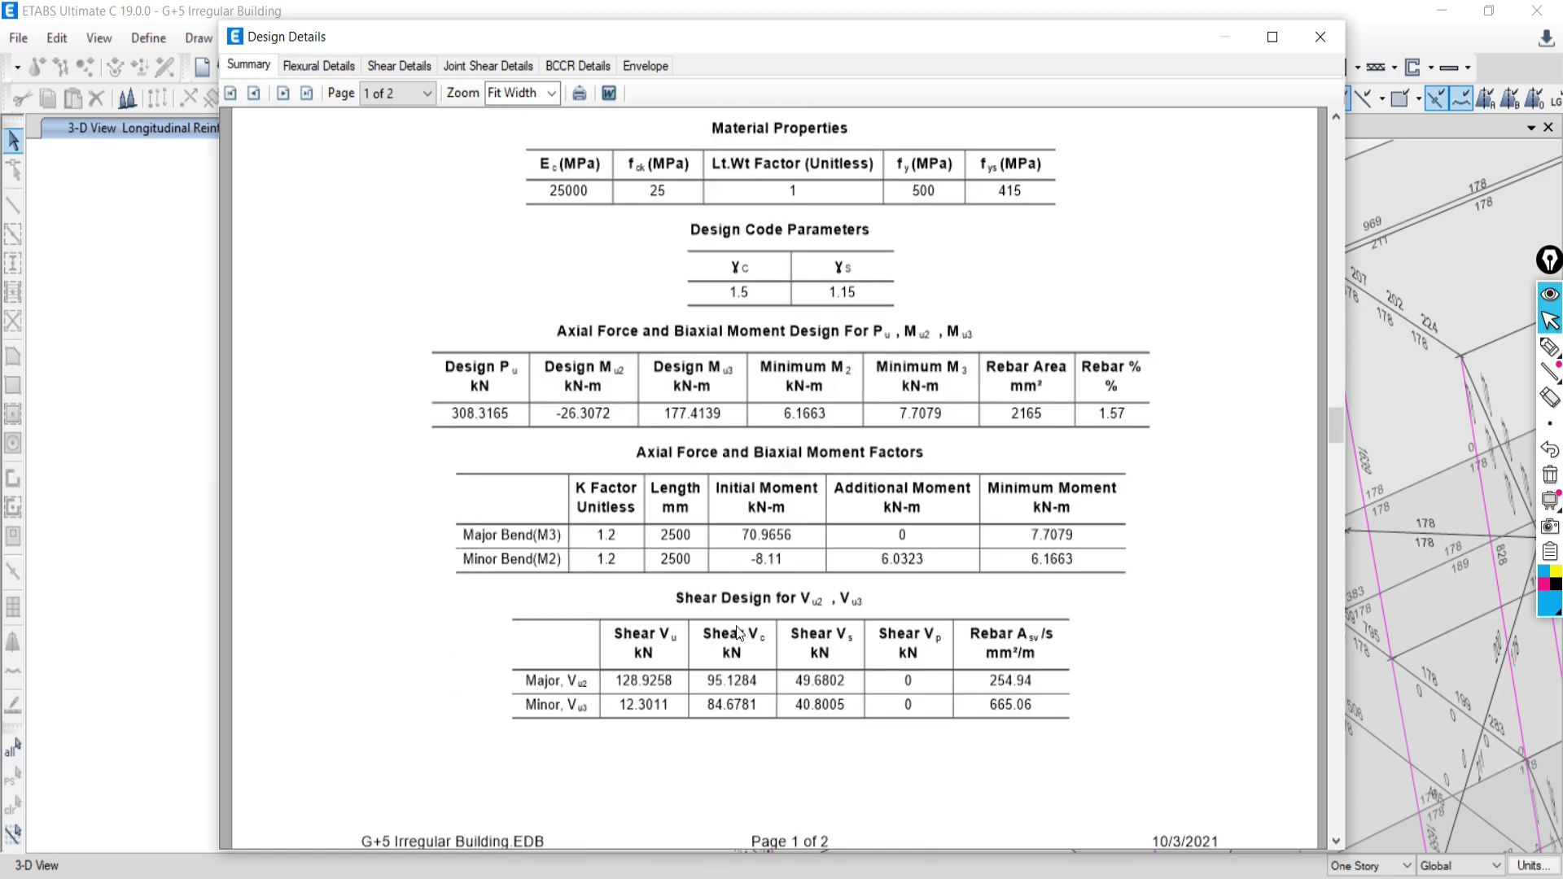
{"action": "scroll", "coordinate": [759, 633], "scroll_direction": "down", "scroll_amount": 3}
{"action": "scroll", "coordinate": [766, 634], "scroll_direction": "down", "scroll_amount": 4}
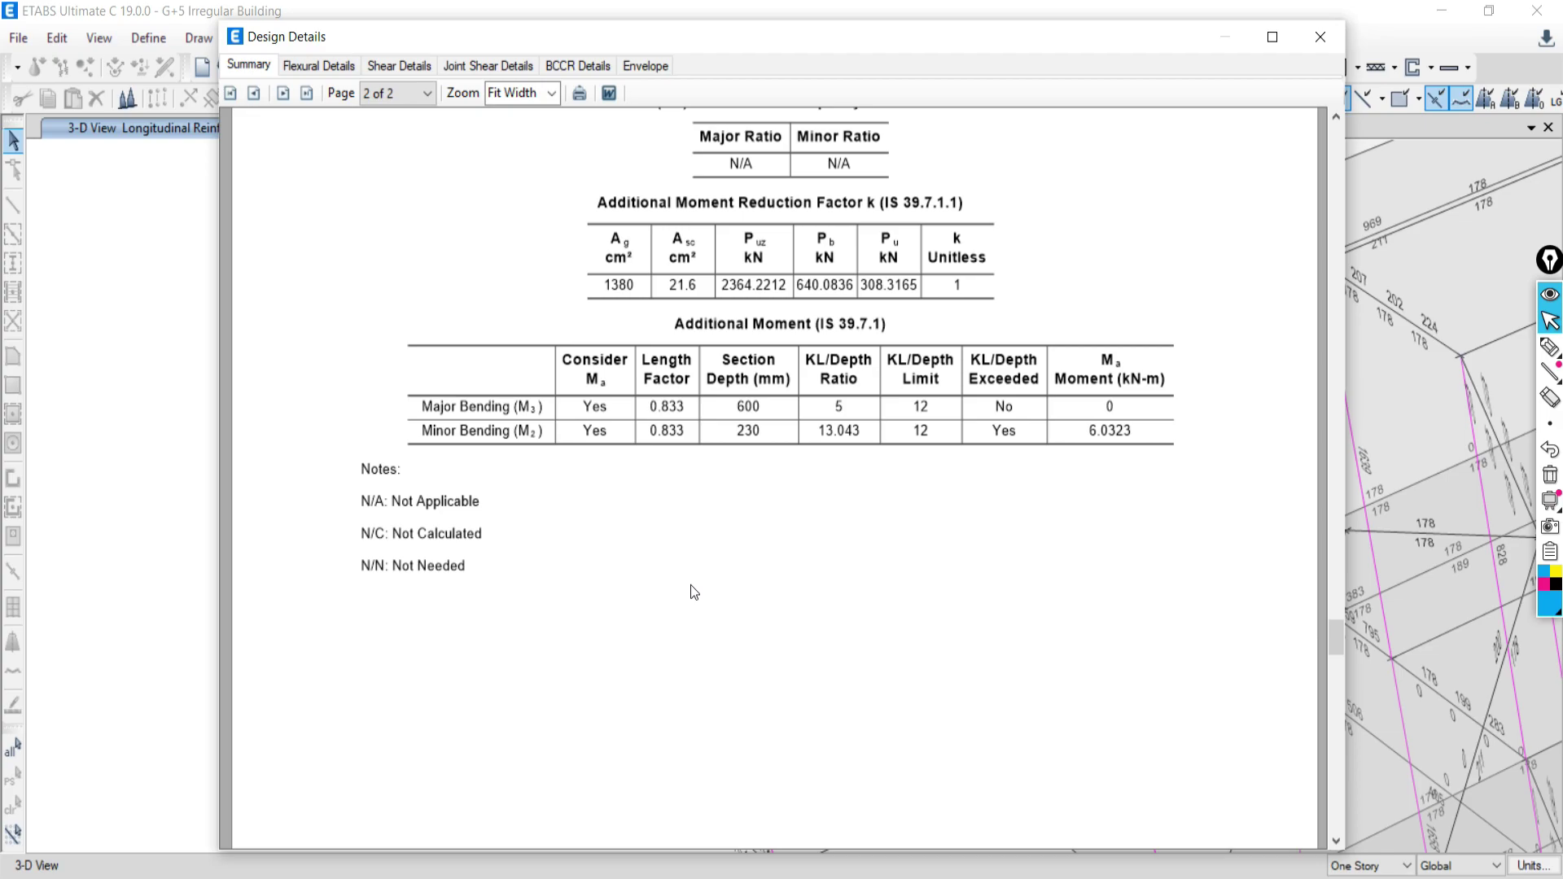
{"action": "left_click", "coordinate": [1320, 38]}
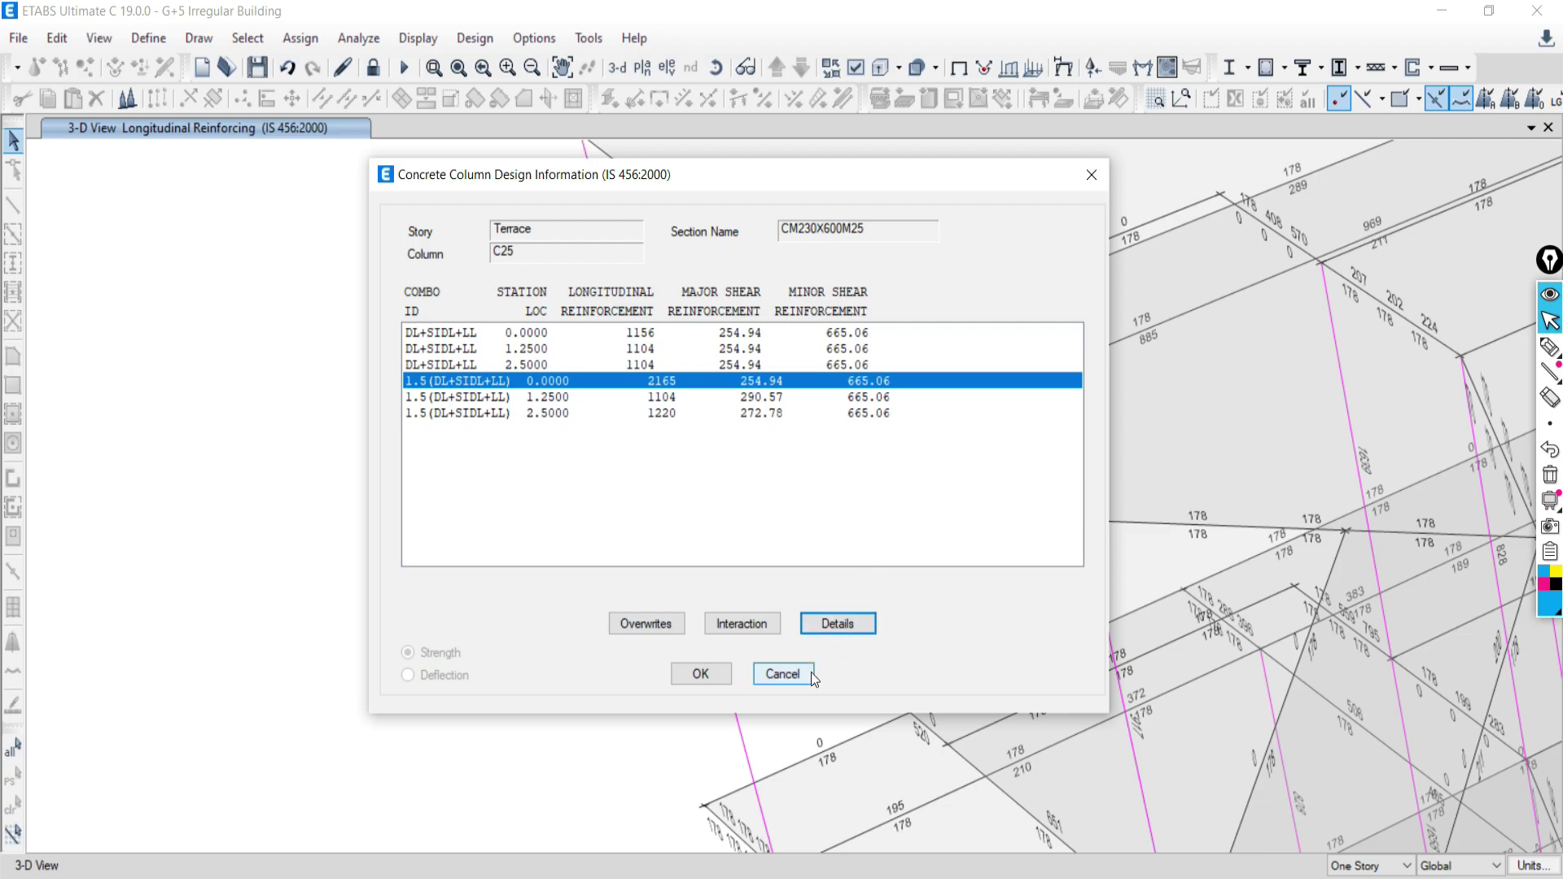
- Close C25's design information, reframe the 3-D reinforcement view, and briefly toggle on-screen highlighting
{"action": "left_click", "coordinate": [783, 674]}
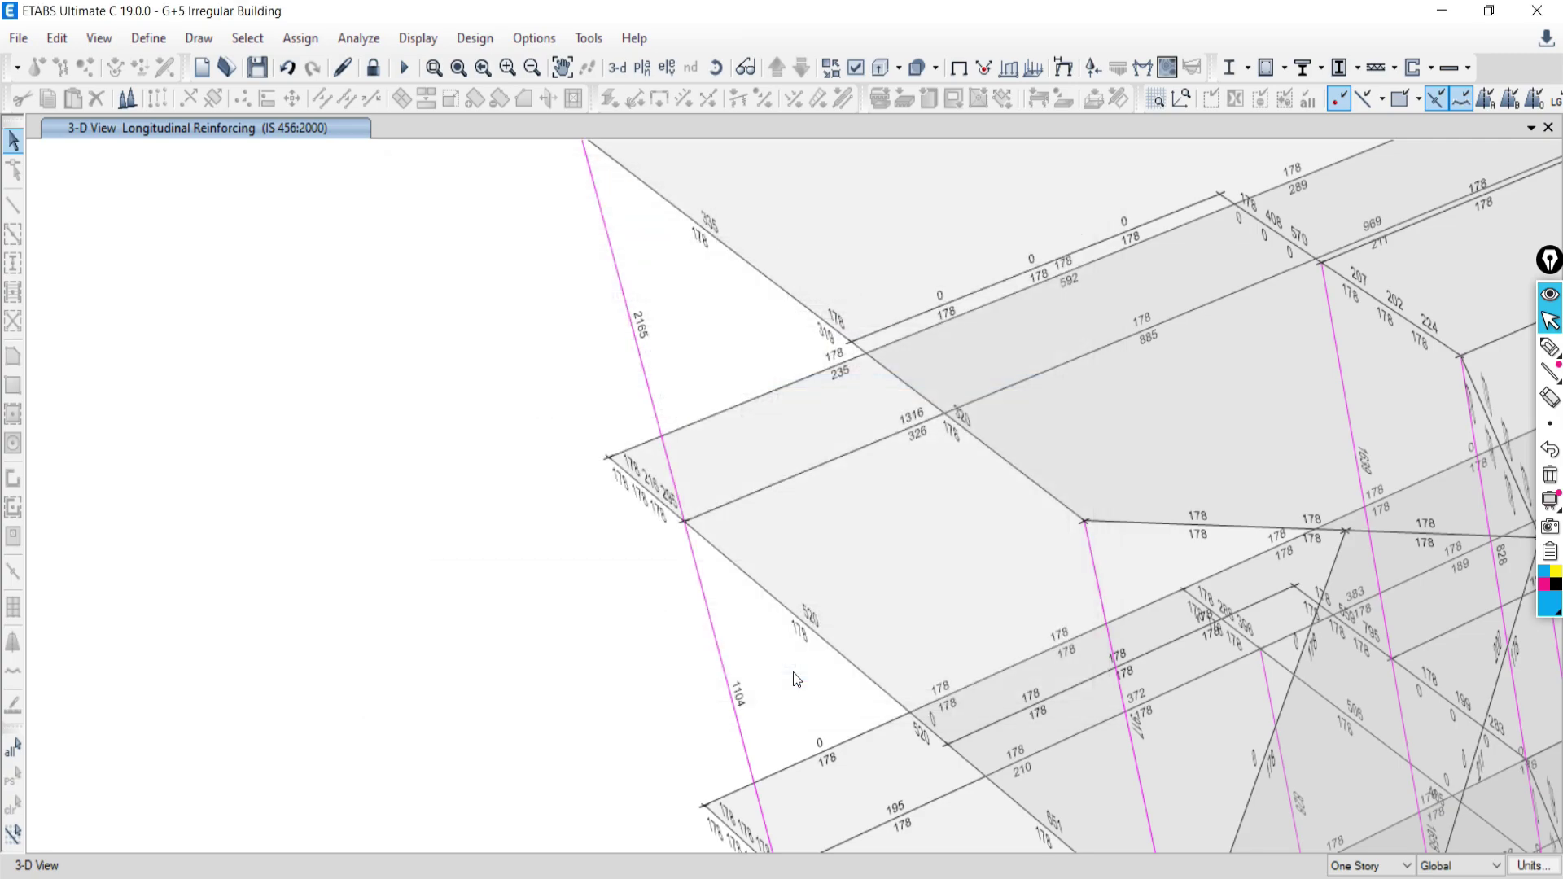
{"action": "scroll", "coordinate": [797, 680], "scroll_direction": "down", "scroll_amount": 3}
{"action": "scroll", "coordinate": [801, 677], "scroll_direction": "down", "scroll_amount": 3}
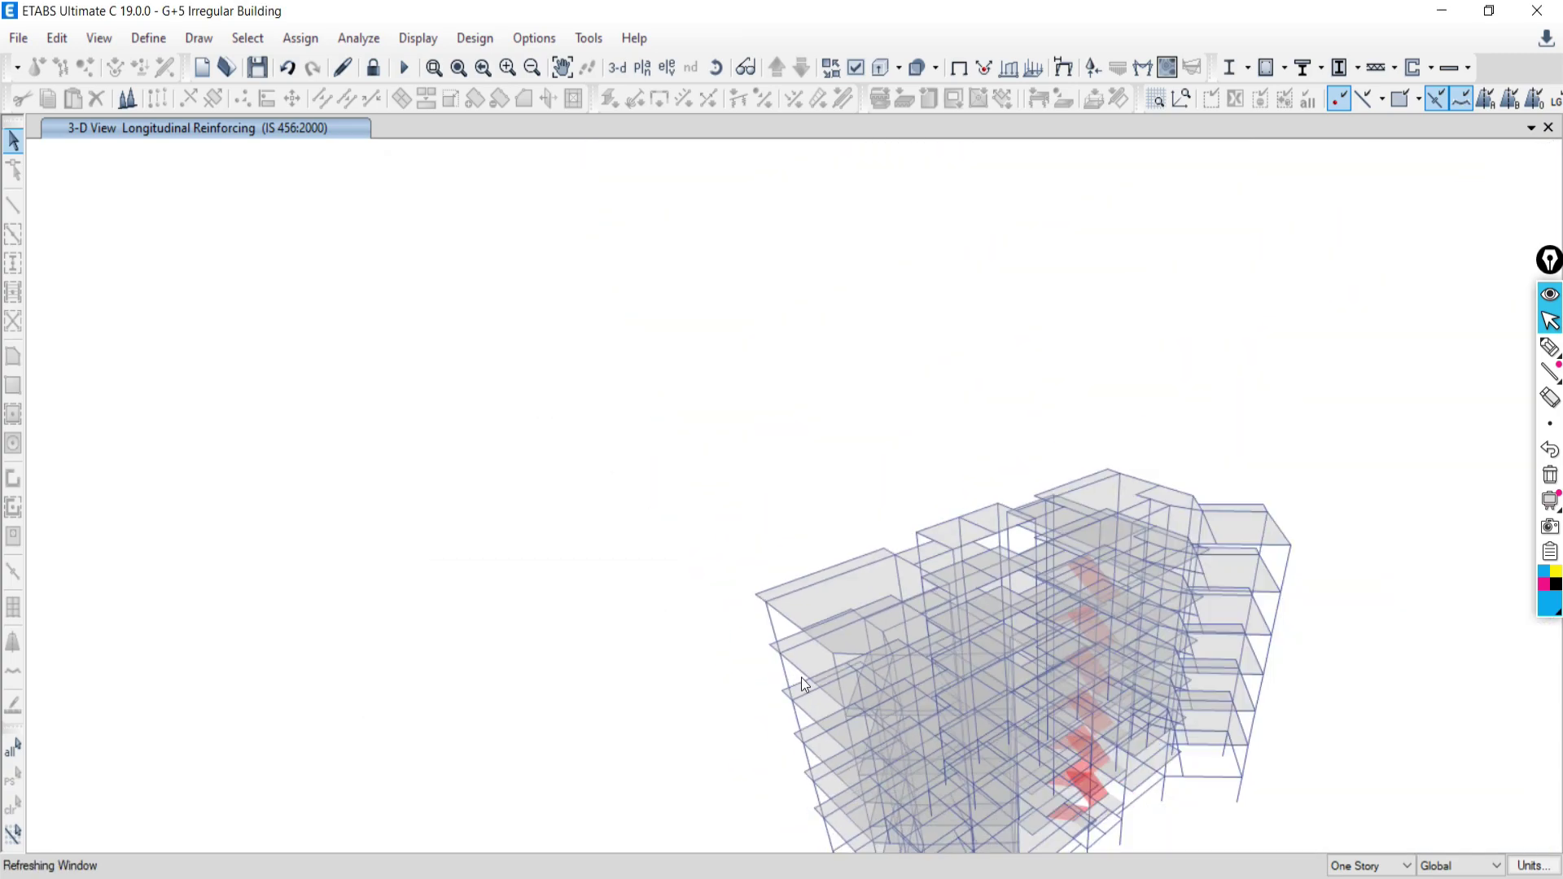
{"action": "scroll", "coordinate": [774, 667], "scroll_direction": "up", "scroll_amount": 4}
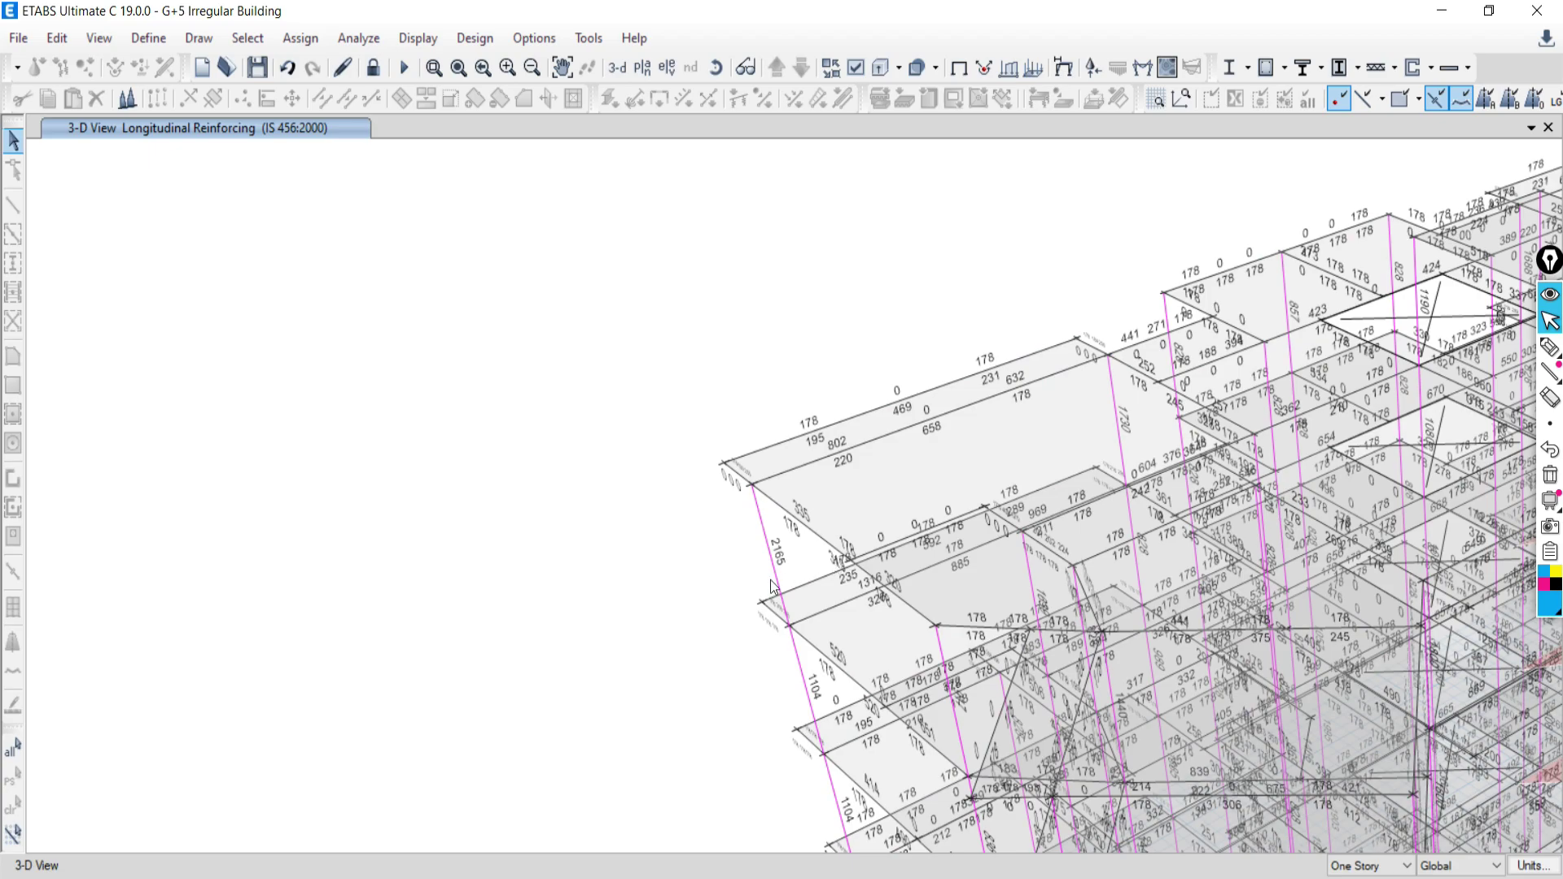
{"action": "mouse_move", "coordinate": [773, 586]}
{"action": "middle_mouse_down"}
{"action": "mouse_move", "coordinate": [771, 527]}
{"action": "mouse_move", "coordinate": [601, 388]}
{"action": "middle_mouse_up"}
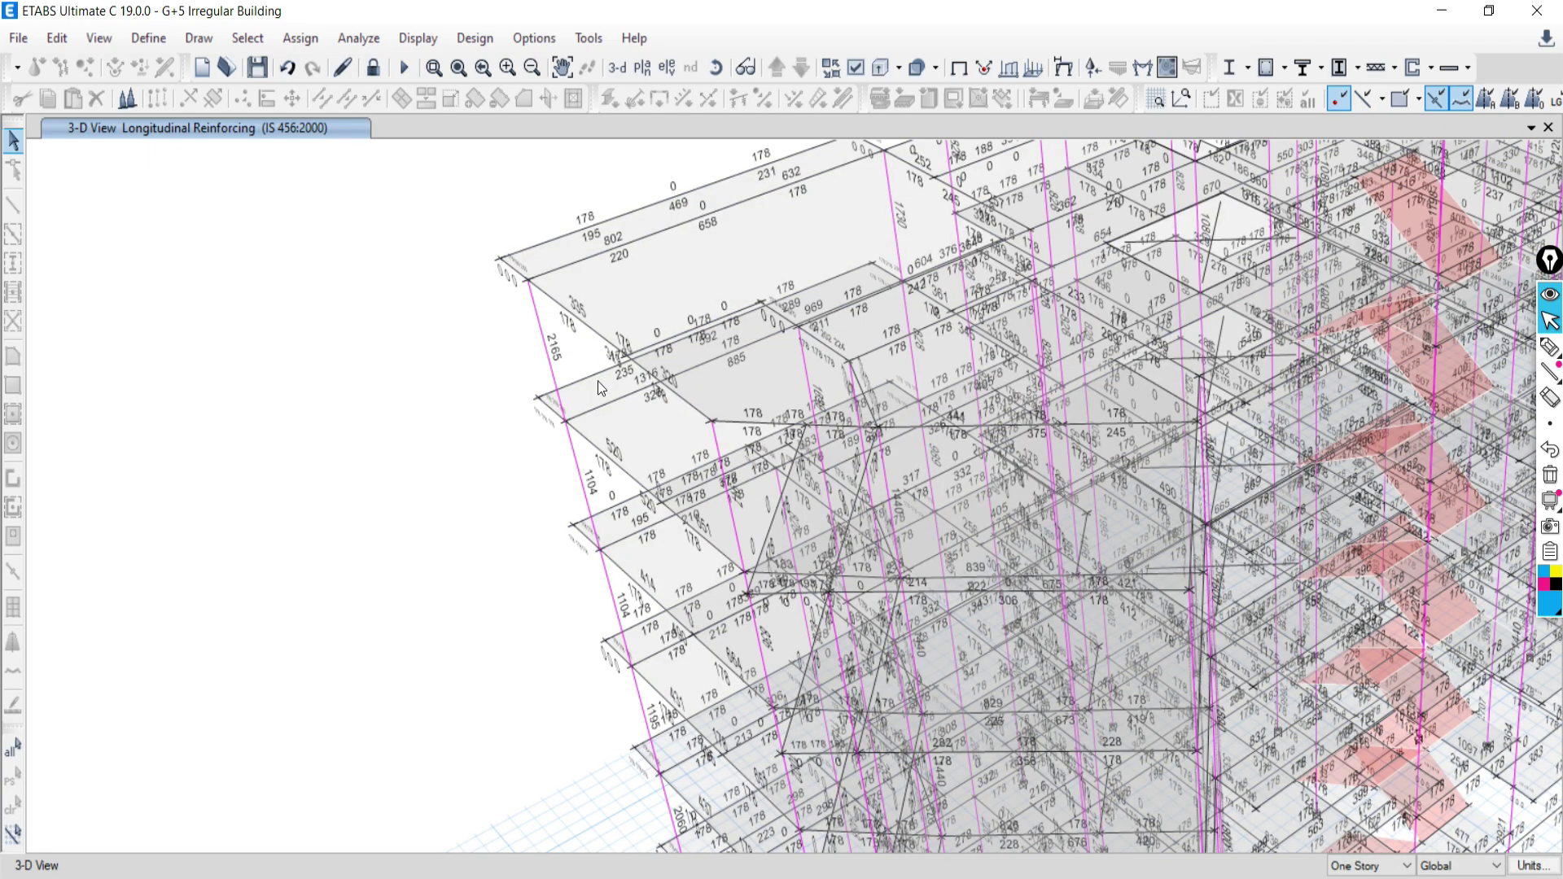
{"action": "left_click", "coordinate": [1549, 348]}
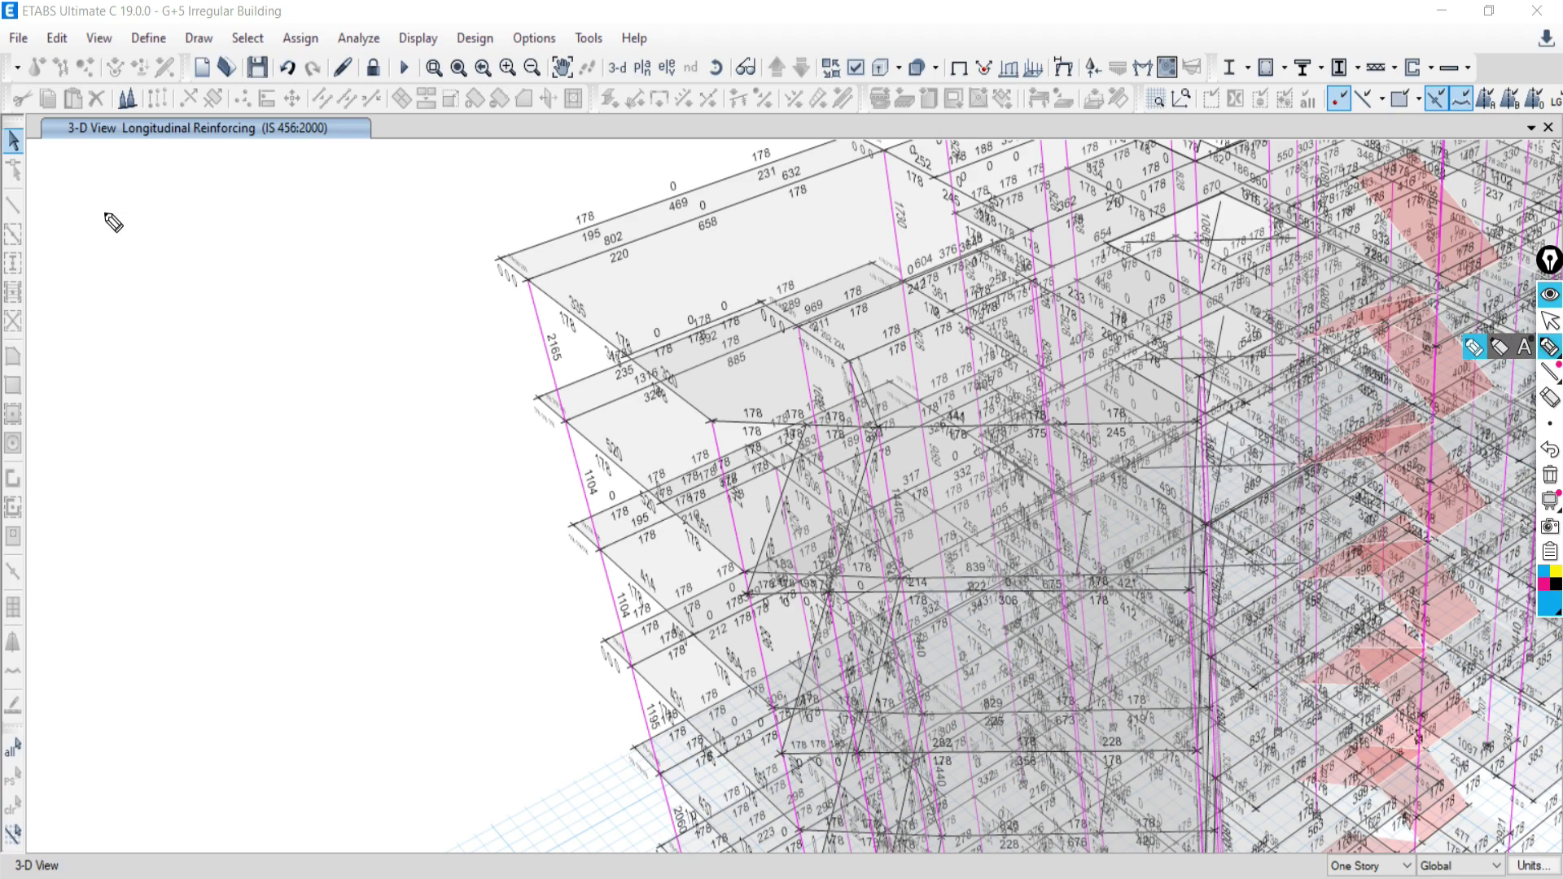
{"action": "left_click", "coordinate": [1549, 321]}
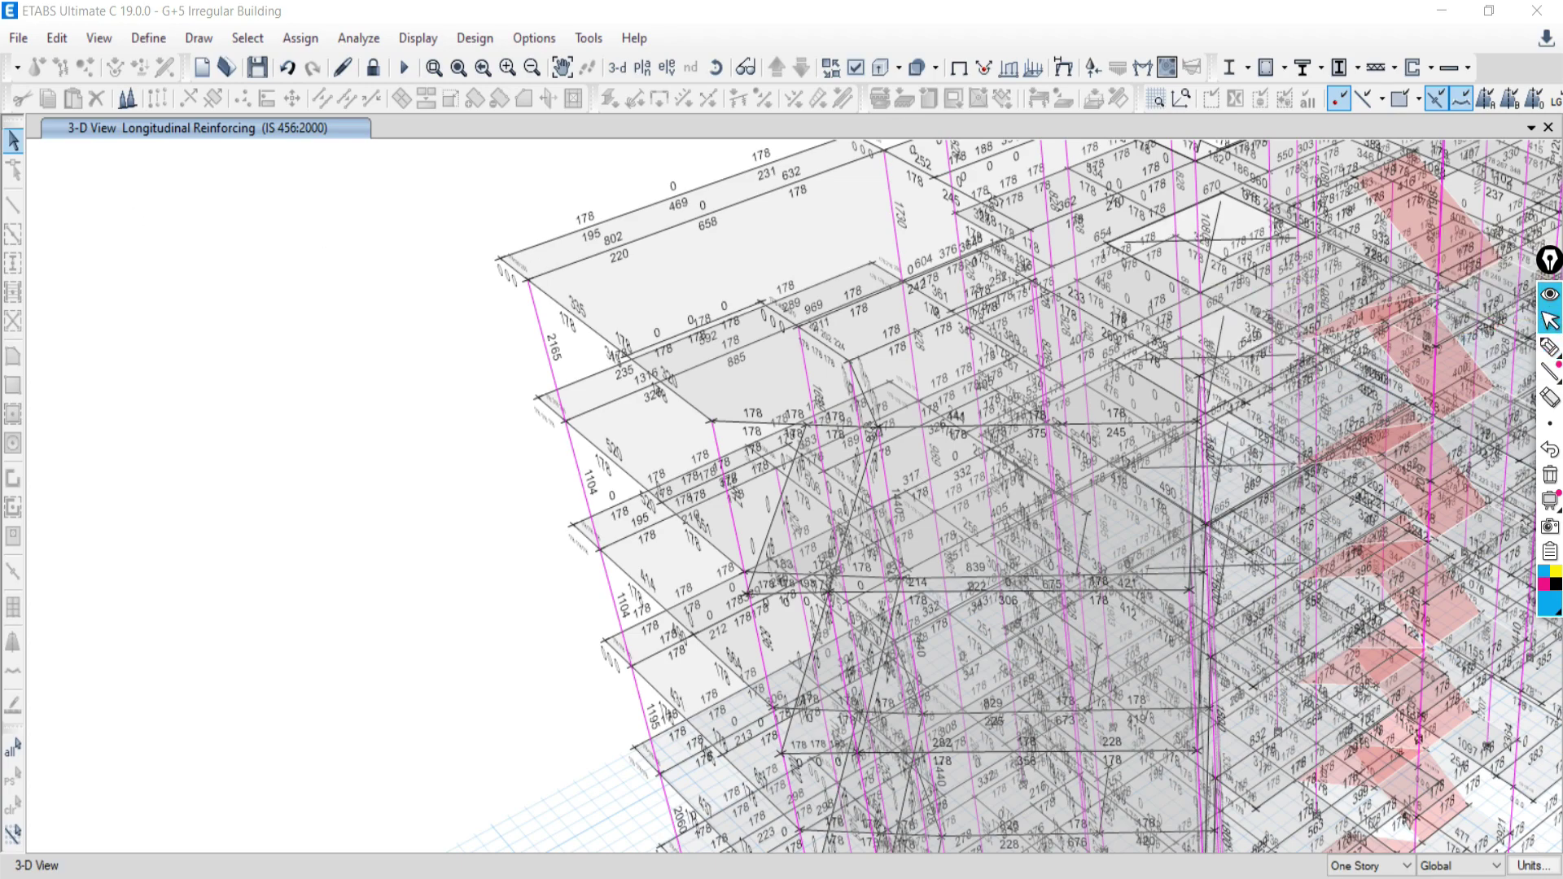
- Switch from ETABS to the Google Meet presentation window
{"action": "key", "text": "alt+Tab"}
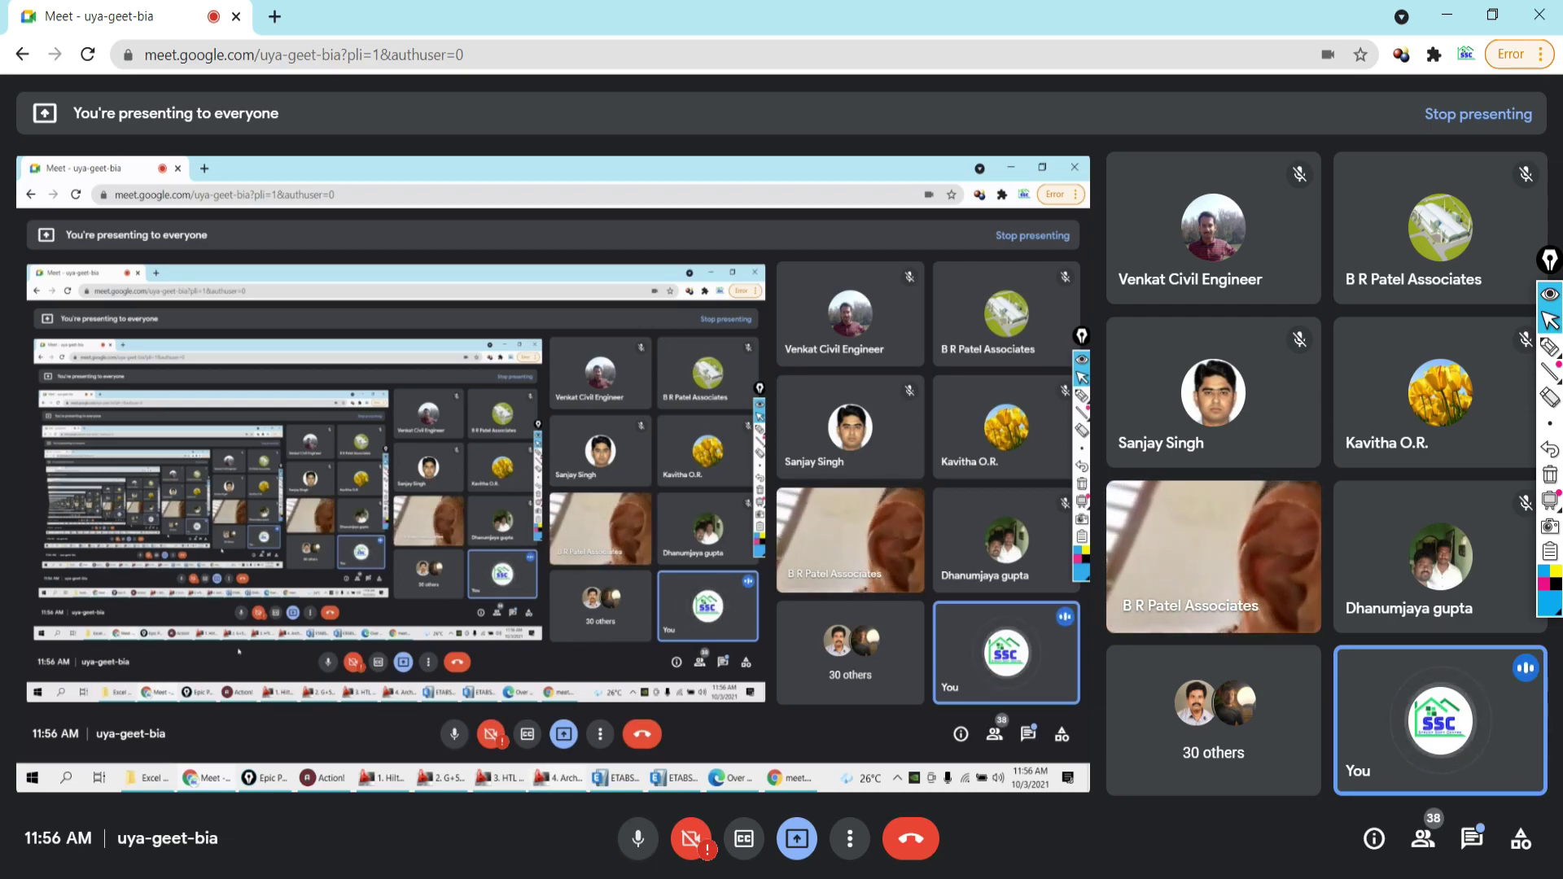
- Bring up Over All.pdf and sketch a beam section box labelled 600 and 230
{"action": "left_click", "coordinate": [1045, 875]}
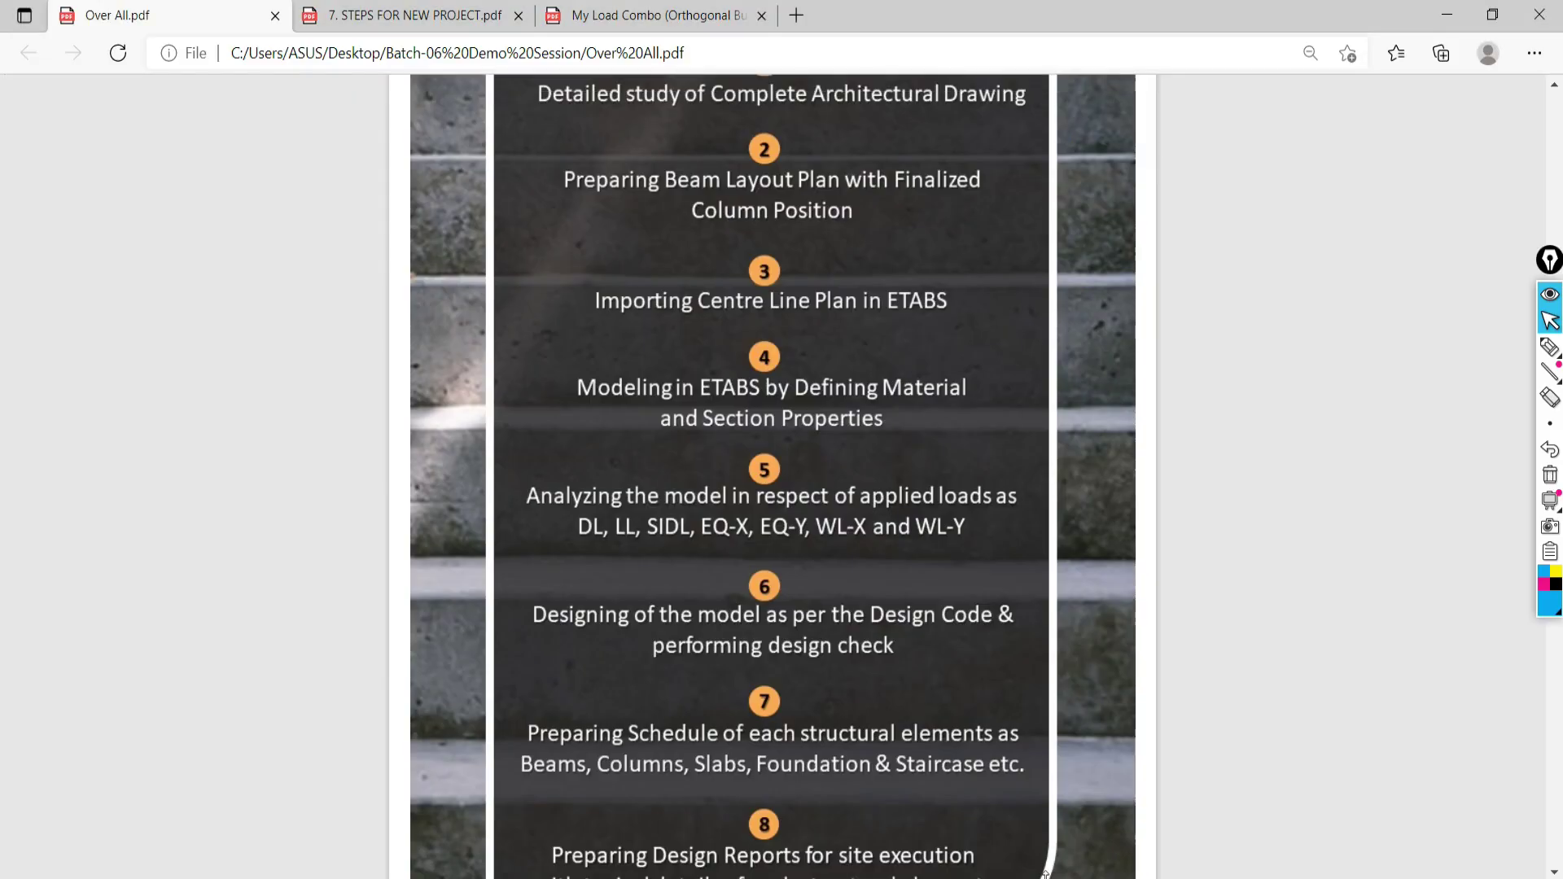
{"action": "left_click", "coordinate": [1551, 347]}
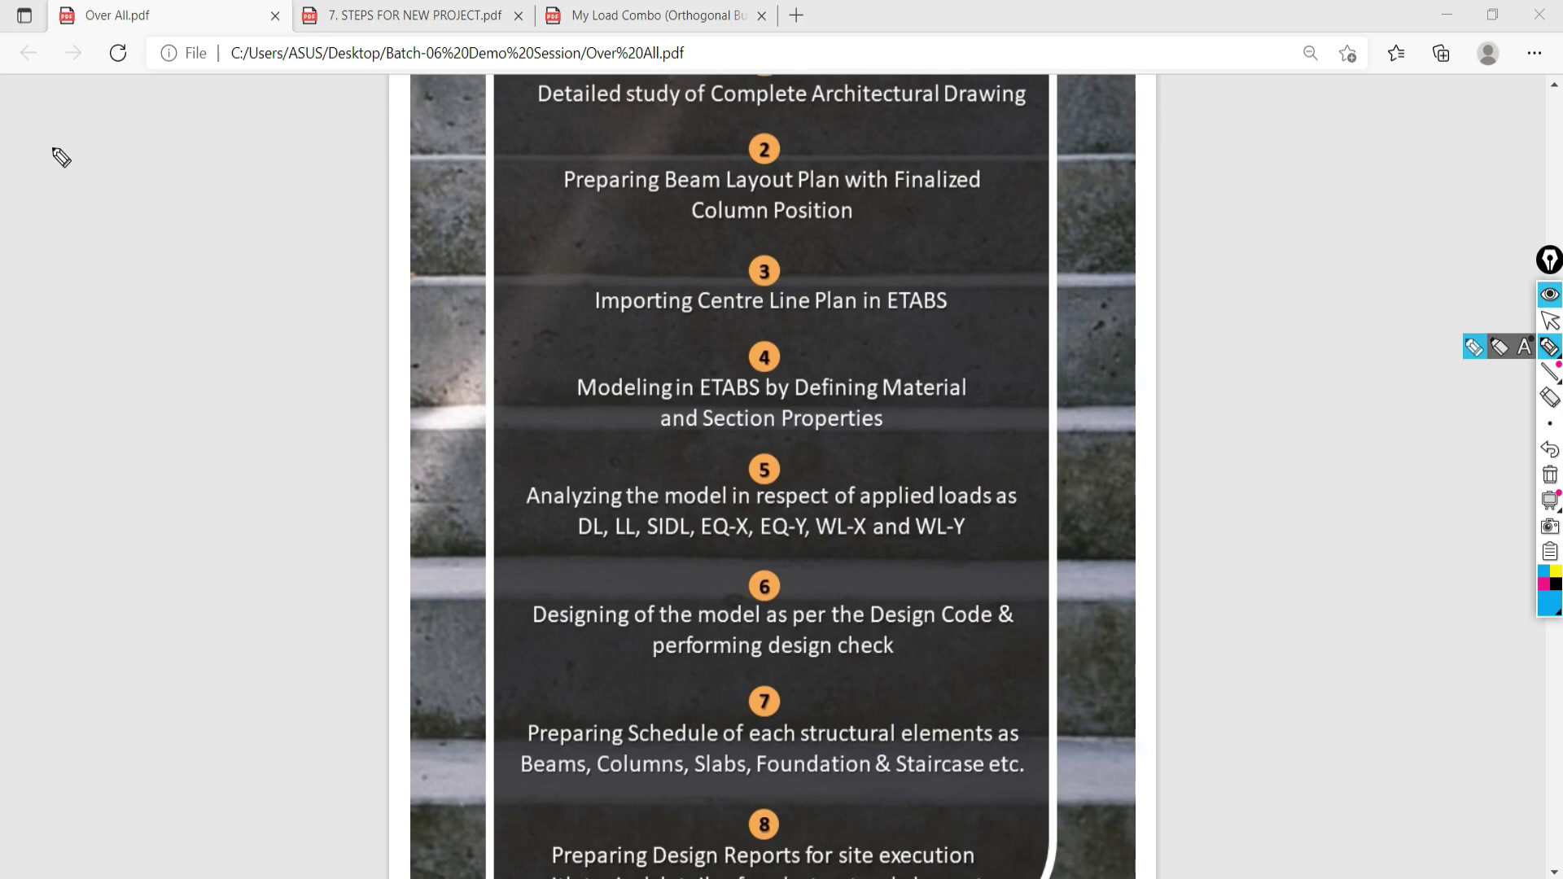
{"action": "mouse_move", "coordinate": [51, 147]}
{"action": "left_mouse_down"}
{"action": "mouse_move", "coordinate": [286, 154]}
{"action": "mouse_move", "coordinate": [338, 236]}
{"action": "mouse_move", "coordinate": [338, 289]}
{"action": "mouse_move", "coordinate": [28, 278]}
{"action": "left_mouse_up"}
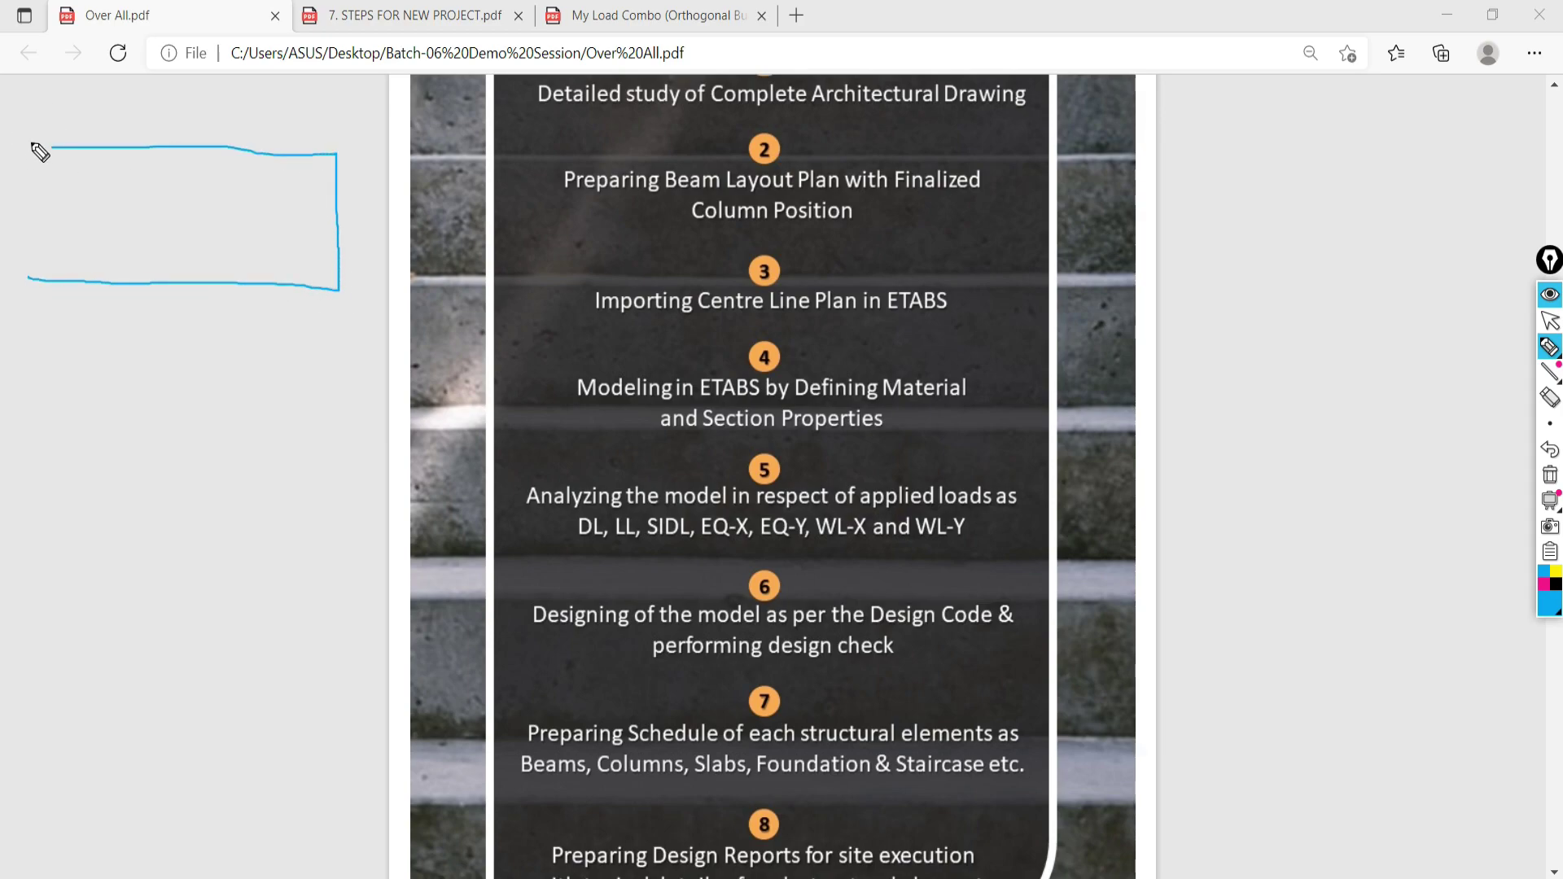
{"action": "left_click_drag", "start_coordinate": [32, 145], "coordinate": [36, 275]}
{"action": "mouse_move", "coordinate": [363, 212]}
{"action": "left_mouse_down"}
{"action": "mouse_move", "coordinate": [390, 244]}
{"action": "mouse_move", "coordinate": [418, 215]}
{"action": "left_mouse_up"}
{"action": "mouse_move", "coordinate": [192, 101]}
{"action": "left_mouse_down"}
{"action": "mouse_move", "coordinate": [174, 121]}
{"action": "mouse_move", "coordinate": [259, 106]}
{"action": "left_mouse_up"}
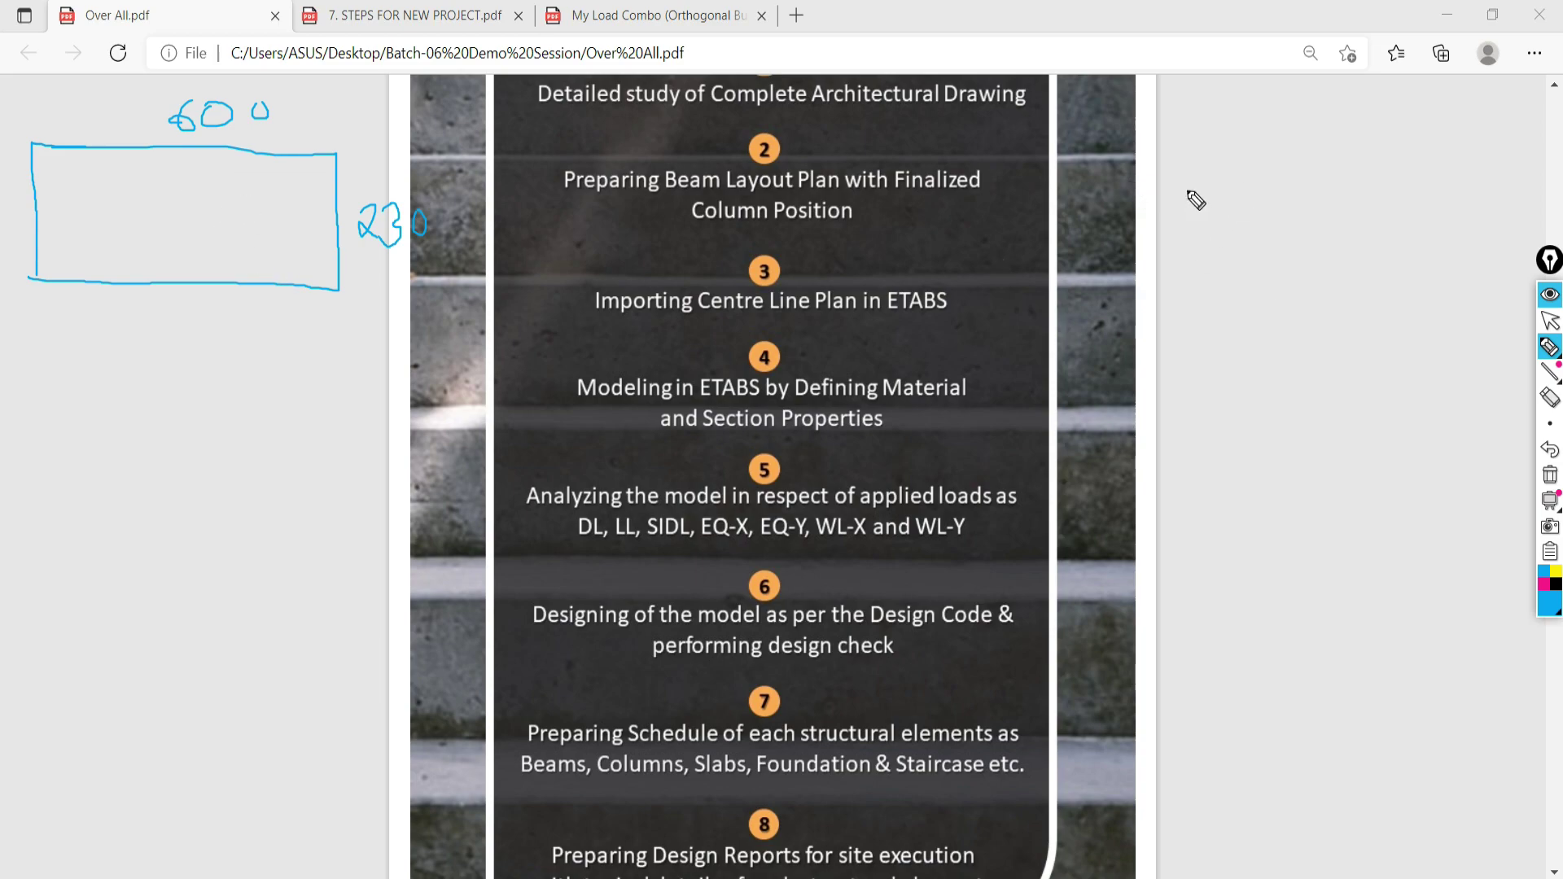
- Write an underlined 30x16 note beside the page and draw bar circles along the section top
{"action": "mouse_move", "coordinate": [1178, 197]}
{"action": "left_mouse_down"}
{"action": "mouse_move", "coordinate": [1164, 244]}
{"action": "mouse_move", "coordinate": [1250, 228]}
{"action": "left_mouse_up"}
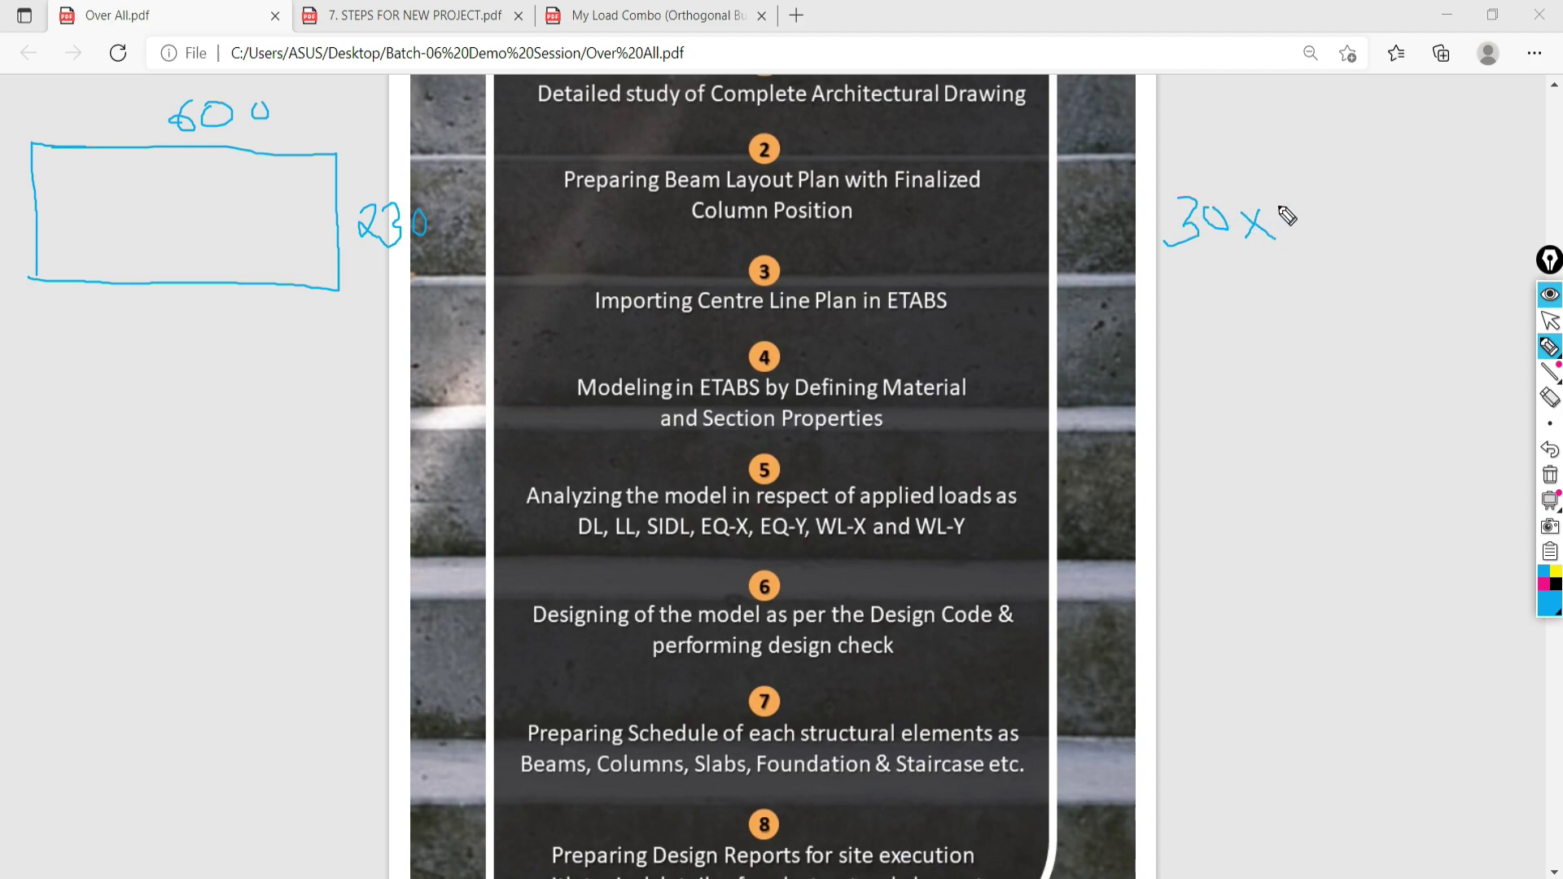
{"action": "left_click_drag", "start_coordinate": [1330, 192], "coordinate": [1290, 246]}
{"action": "mouse_move", "coordinate": [1173, 262]}
{"action": "left_mouse_down"}
{"action": "mouse_move", "coordinate": [1332, 264]}
{"action": "mouse_move", "coordinate": [1325, 287]}
{"action": "left_mouse_up"}
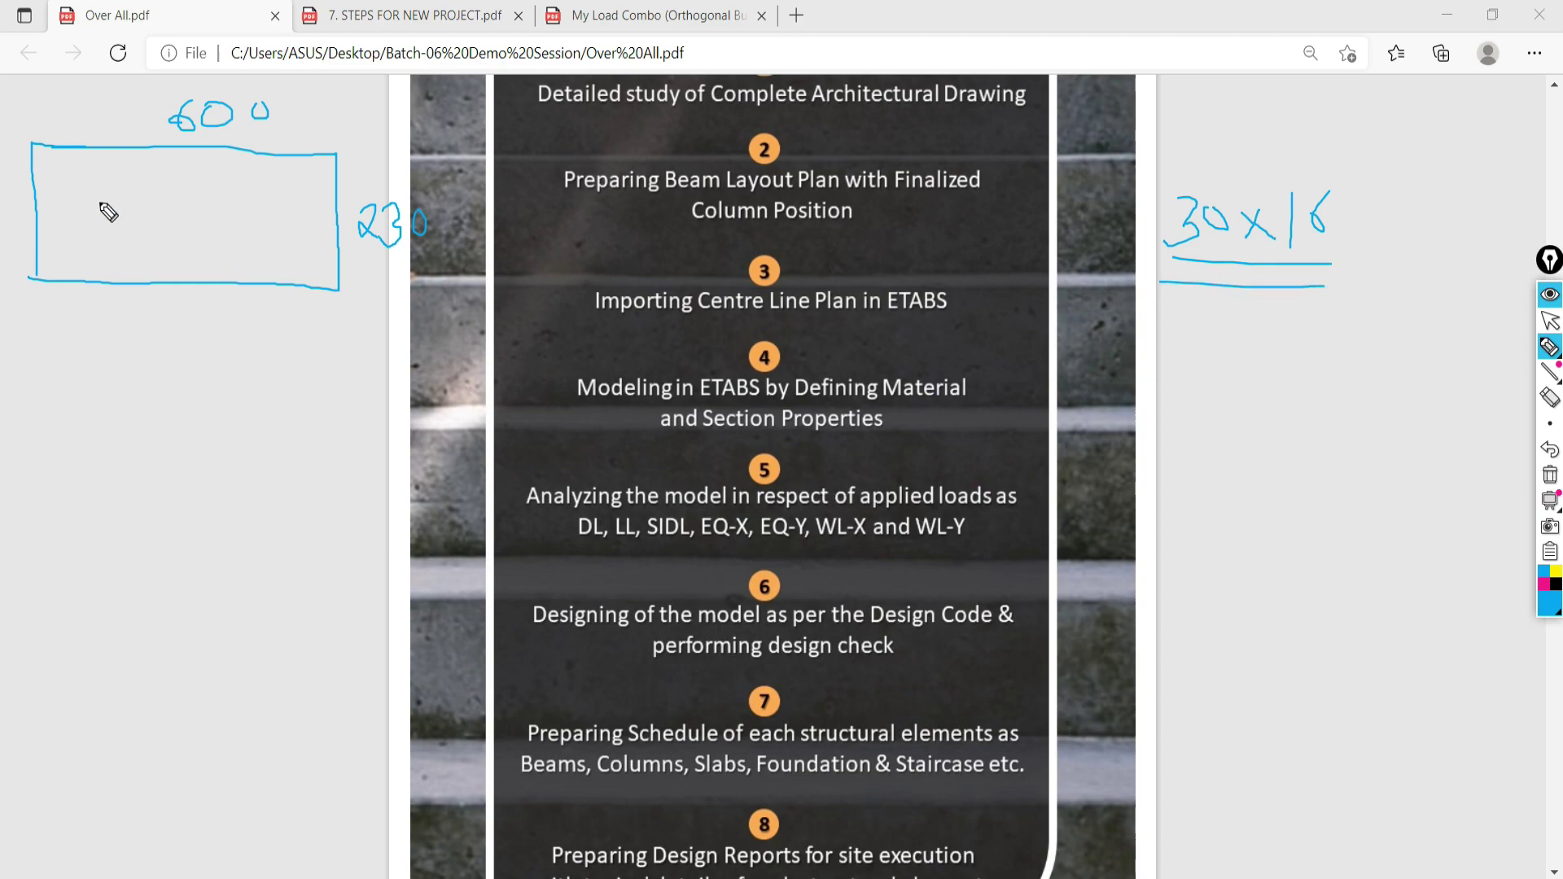
{"action": "left_click_drag", "start_coordinate": [57, 162], "coordinate": [298, 173]}
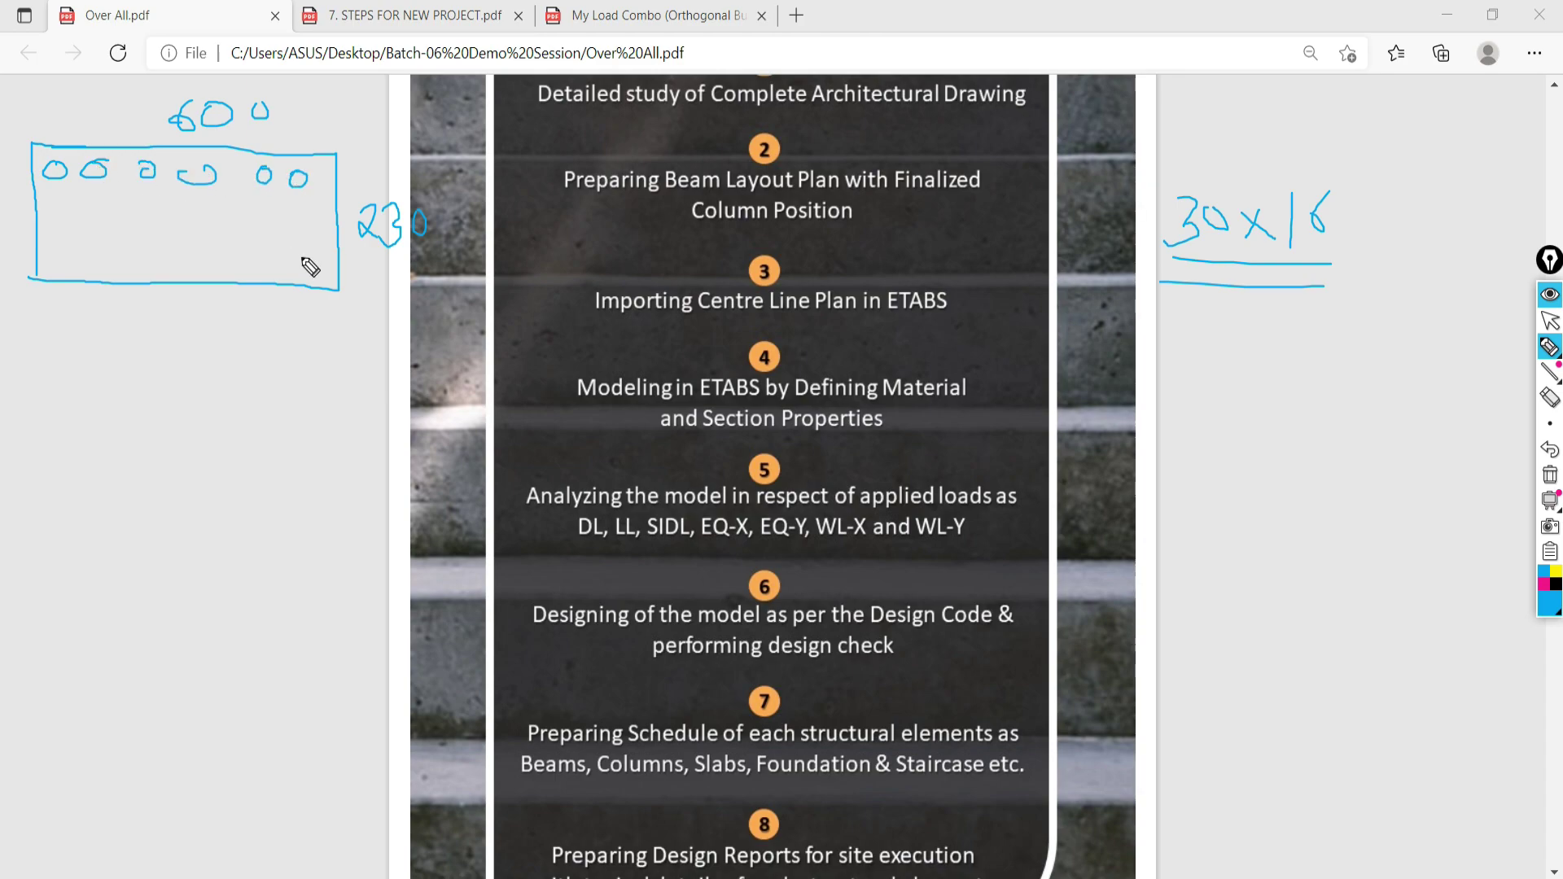
- Add bar marks inside the section and erase the stray 5 and 0 strokes
{"action": "left_click_drag", "start_coordinate": [303, 258], "coordinate": [259, 267]}
{"action": "mouse_move", "coordinate": [209, 244]}
{"action": "left_mouse_down"}
{"action": "mouse_move", "coordinate": [136, 258]}
{"action": "mouse_move", "coordinate": [72, 244]}
{"action": "left_mouse_up"}
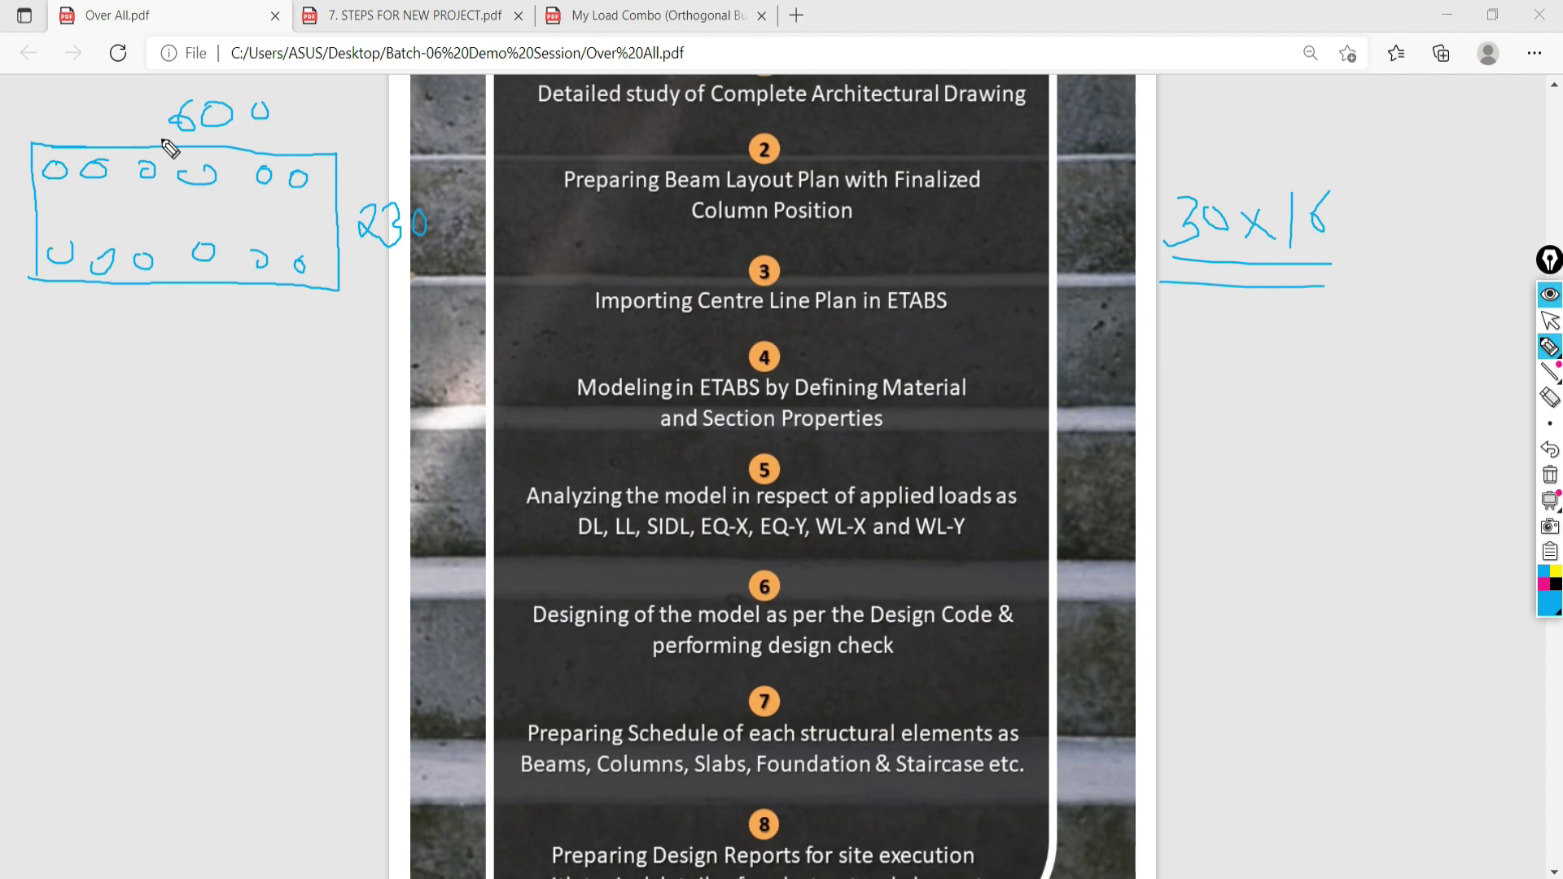
{"action": "mouse_move", "coordinate": [1193, 379]}
{"action": "left_mouse_down"}
{"action": "mouse_move", "coordinate": [1200, 415]}
{"action": "mouse_move", "coordinate": [1246, 375]}
{"action": "mouse_move", "coordinate": [1291, 428]}
{"action": "left_mouse_up"}
{"action": "left_click_drag", "start_coordinate": [1173, 550], "coordinate": [1169, 546]}
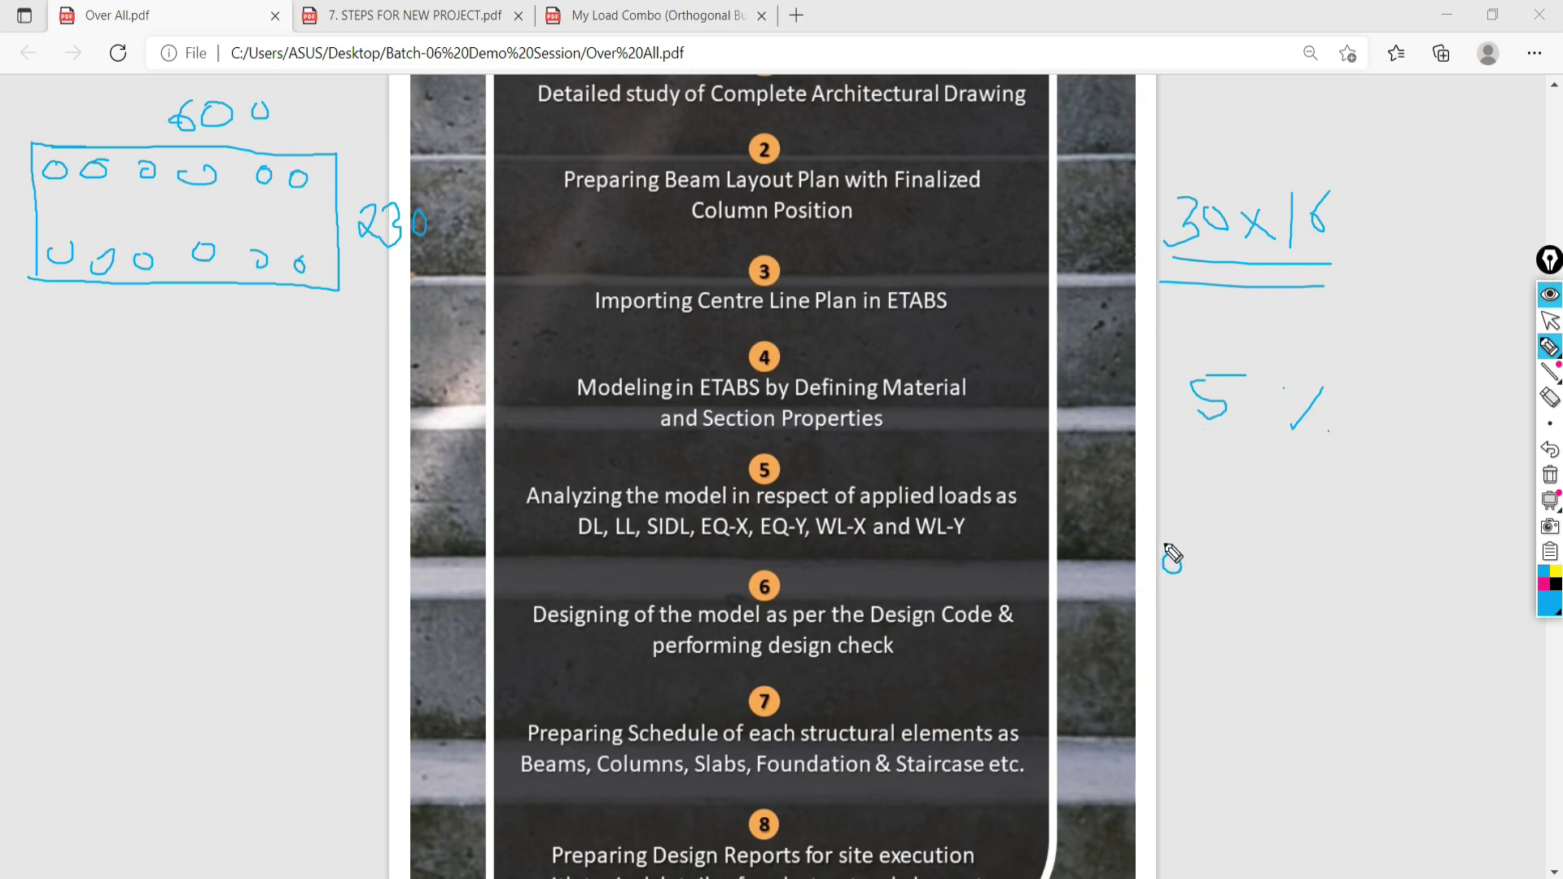
{"action": "left_click", "coordinate": [1550, 449]}
{"action": "left_click", "coordinate": [1550, 398]}
{"action": "left_click_drag", "start_coordinate": [1211, 418], "coordinate": [1356, 417]}
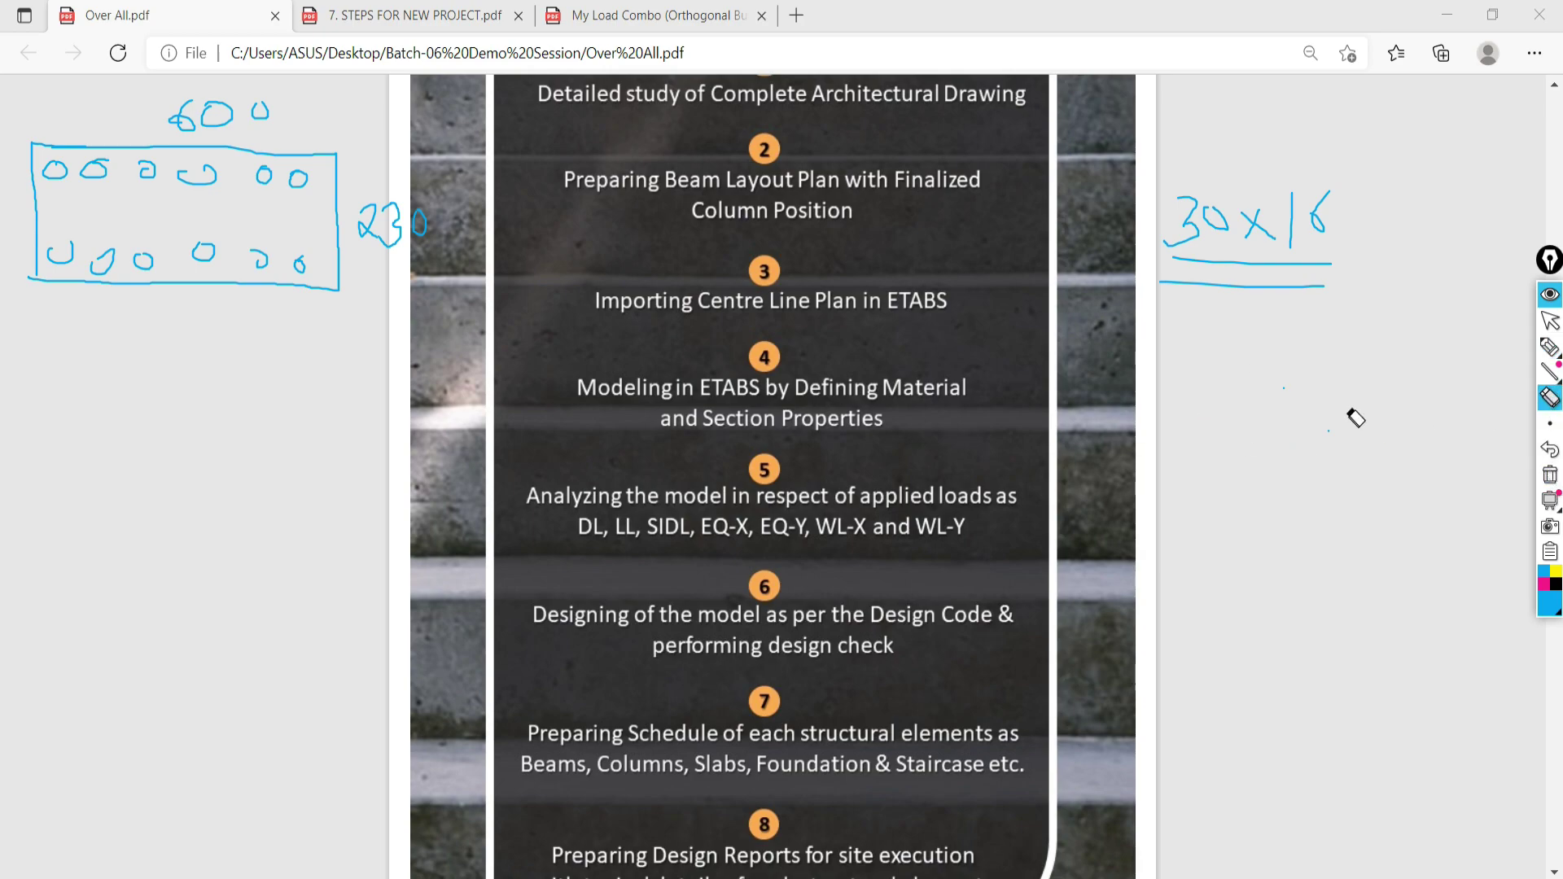
{"action": "left_click", "coordinate": [1550, 347]}
- Write a boxed 3.5% and 0.8–4% note and cross out 30x16
{"action": "left_click_drag", "start_coordinate": [1177, 389], "coordinate": [1171, 445]}
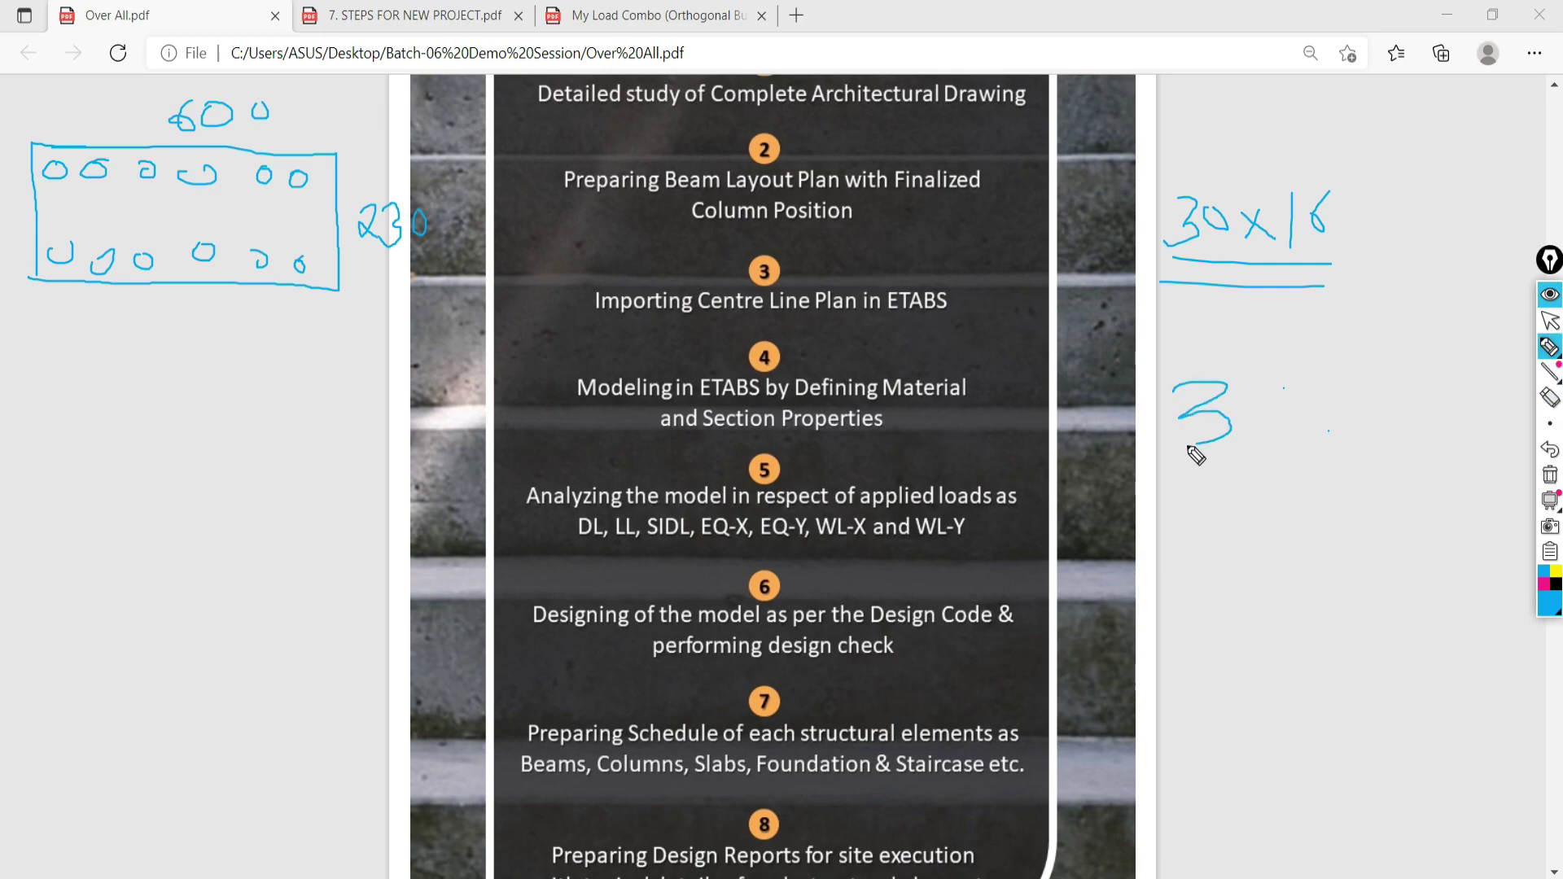
{"action": "mouse_move", "coordinate": [1285, 381]}
{"action": "left_mouse_down"}
{"action": "mouse_move", "coordinate": [1282, 414]}
{"action": "mouse_move", "coordinate": [1342, 370]}
{"action": "mouse_move", "coordinate": [1382, 372]}
{"action": "left_mouse_up"}
{"action": "left_click_drag", "start_coordinate": [1402, 371], "coordinate": [1385, 401]}
{"action": "left_click_drag", "start_coordinate": [1246, 235], "coordinate": [1177, 243]}
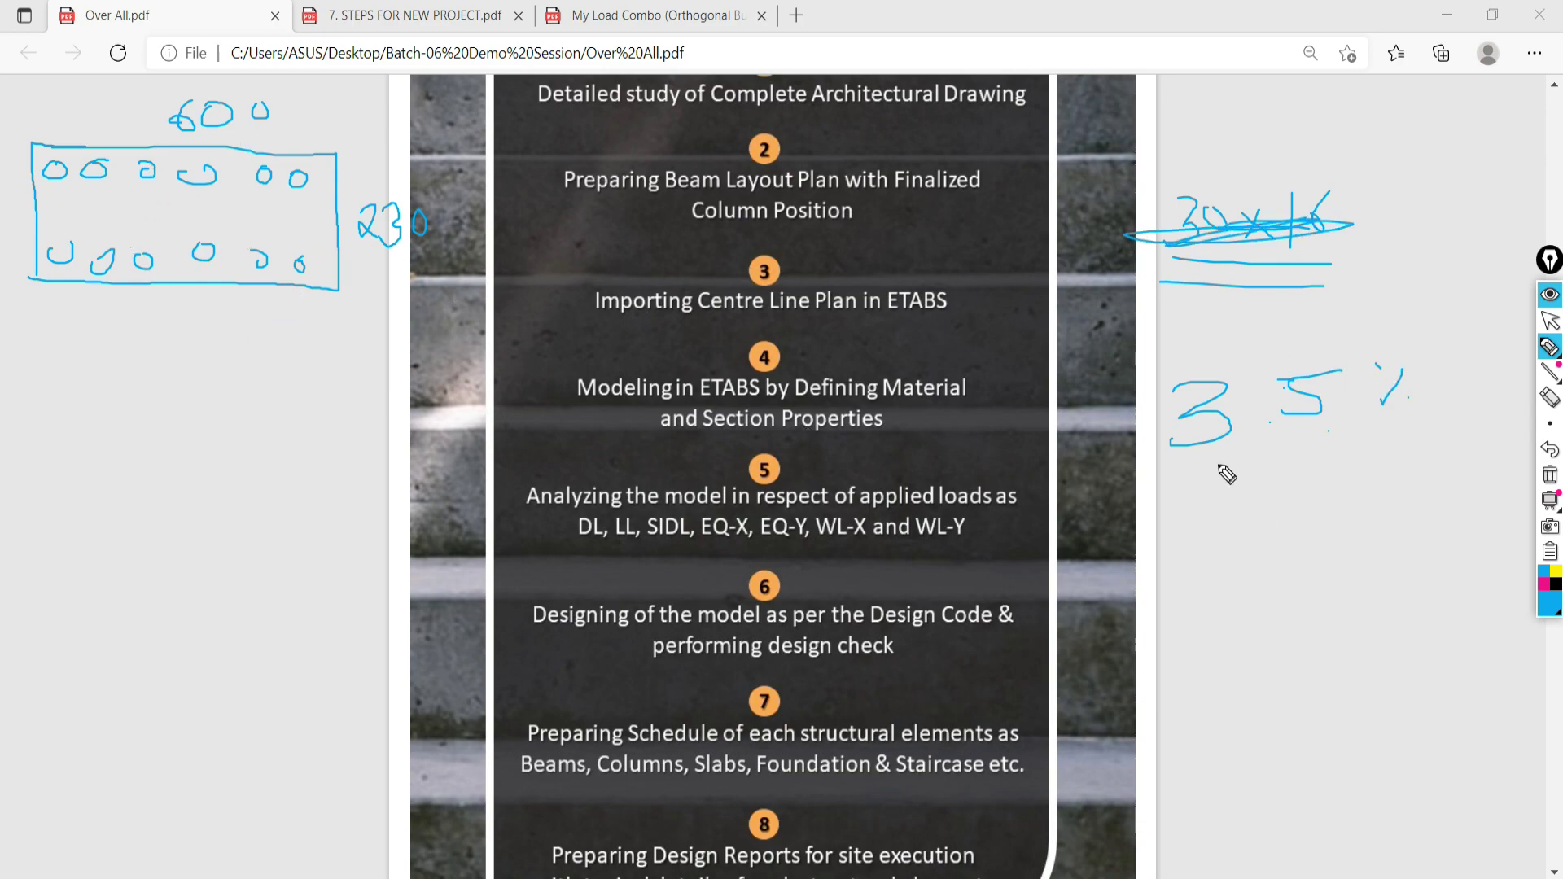
{"action": "mouse_move", "coordinate": [1222, 533]}
{"action": "left_mouse_down"}
{"action": "mouse_move", "coordinate": [1414, 513]}
{"action": "mouse_move", "coordinate": [1380, 562]}
{"action": "left_mouse_up"}
{"action": "left_click_drag", "start_coordinate": [1446, 505], "coordinate": [1430, 537]}
{"action": "left_click", "coordinate": [1423, 502]}
{"action": "left_click", "coordinate": [1457, 538]}
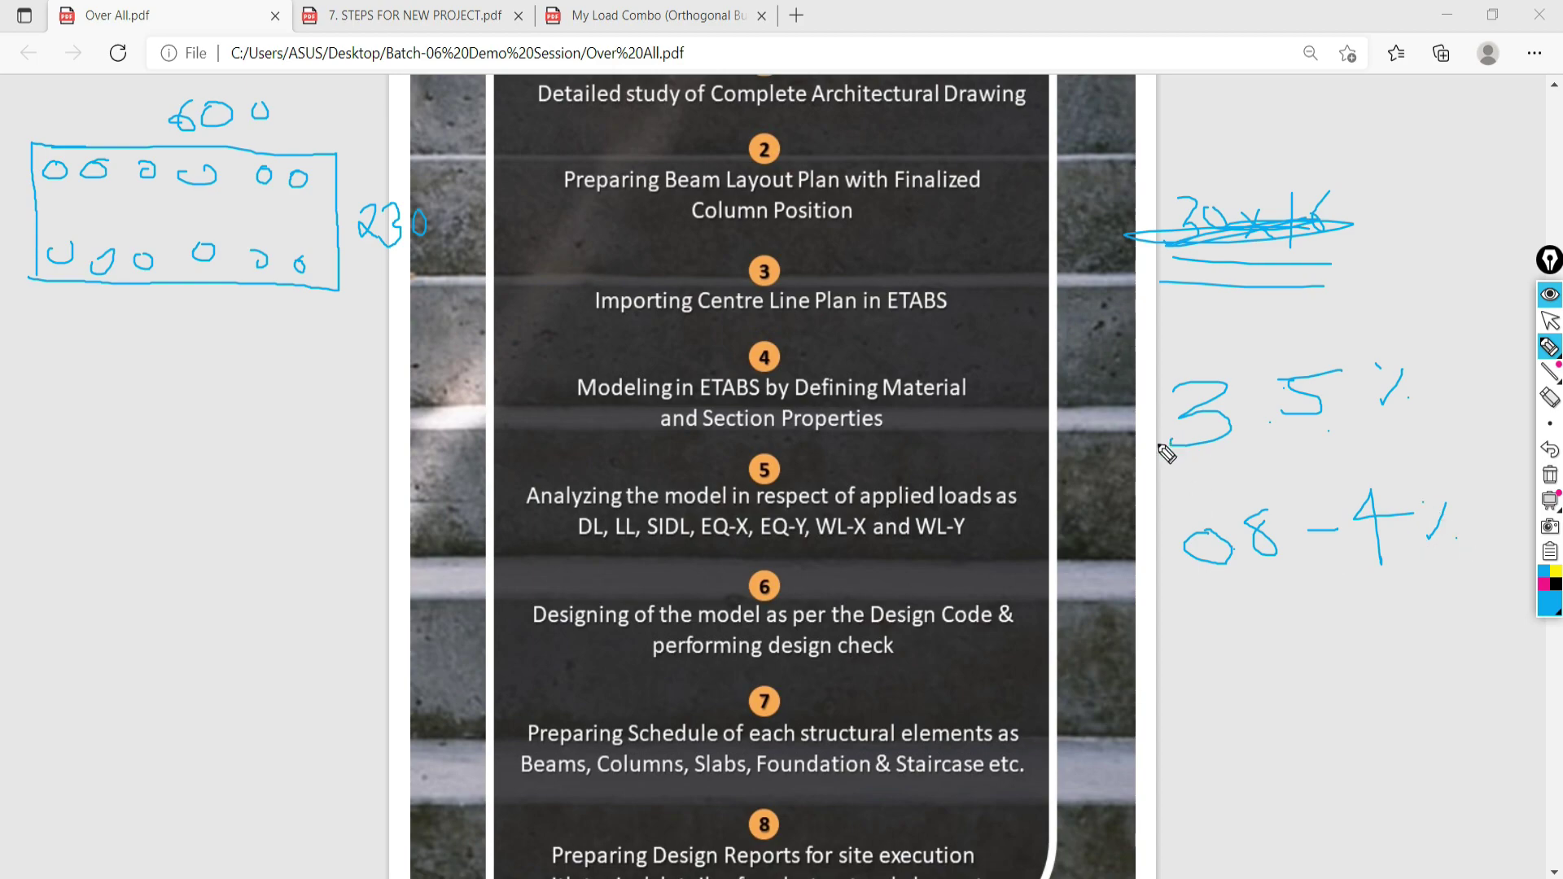
{"action": "mouse_move", "coordinate": [1153, 472]}
{"action": "left_mouse_down"}
{"action": "mouse_move", "coordinate": [1283, 472]}
{"action": "mouse_move", "coordinate": [1394, 350]}
{"action": "mouse_move", "coordinate": [1150, 411]}
{"action": "mouse_move", "coordinate": [1154, 471]}
{"action": "left_mouse_up"}
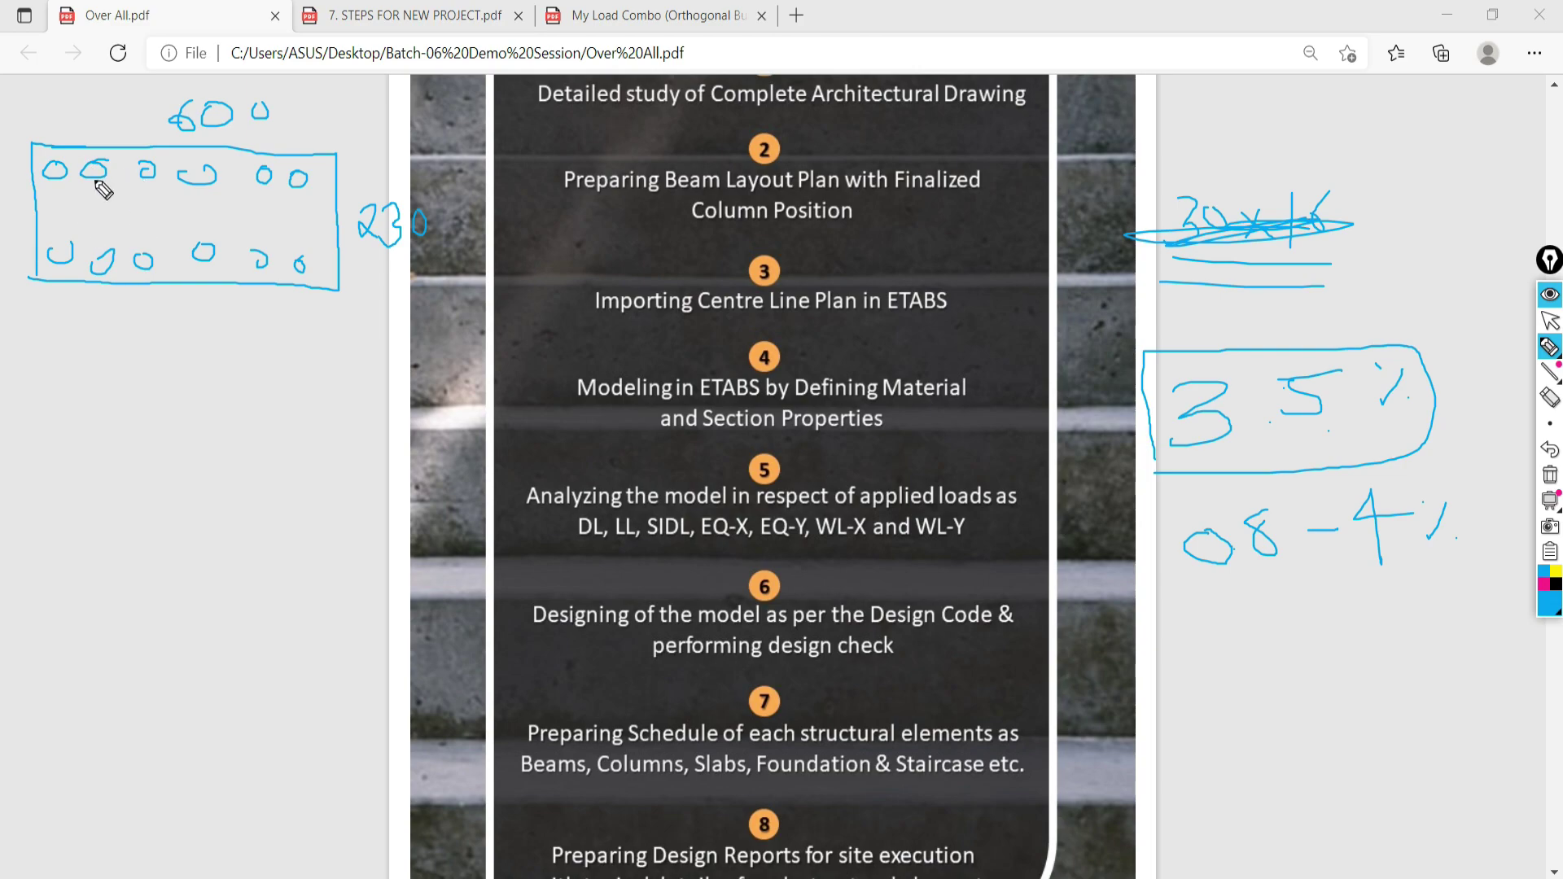
- Ring two bottom bars and write 35% below the section with a check mark
{"action": "left_click_drag", "start_coordinate": [143, 255], "coordinate": [200, 249]}
{"action": "left_click_drag", "start_coordinate": [118, 371], "coordinate": [110, 411]}
{"action": "left_click", "coordinate": [164, 394]}
{"action": "left_click_drag", "start_coordinate": [178, 368], "coordinate": [171, 394]}
{"action": "left_click_drag", "start_coordinate": [219, 348], "coordinate": [231, 360]}
{"action": "mouse_move", "coordinate": [244, 373]}
{"action": "left_mouse_down"}
{"action": "mouse_move", "coordinate": [235, 392]}
{"action": "mouse_move", "coordinate": [220, 361]}
{"action": "left_mouse_up"}
{"action": "left_click", "coordinate": [251, 378]}
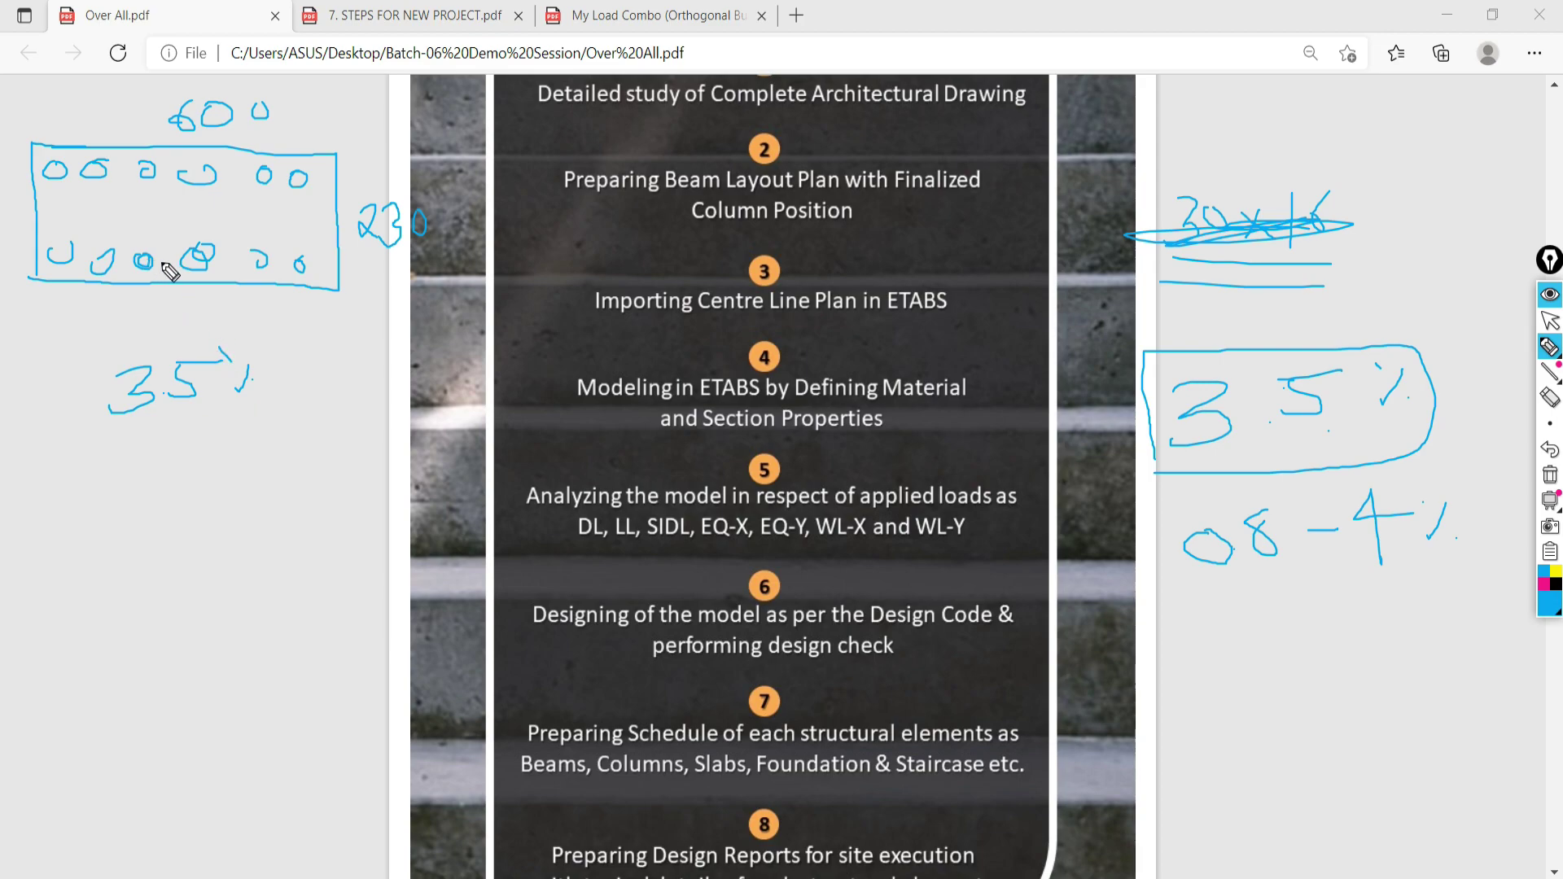
{"action": "left_click_drag", "start_coordinate": [107, 495], "coordinate": [466, 327]}
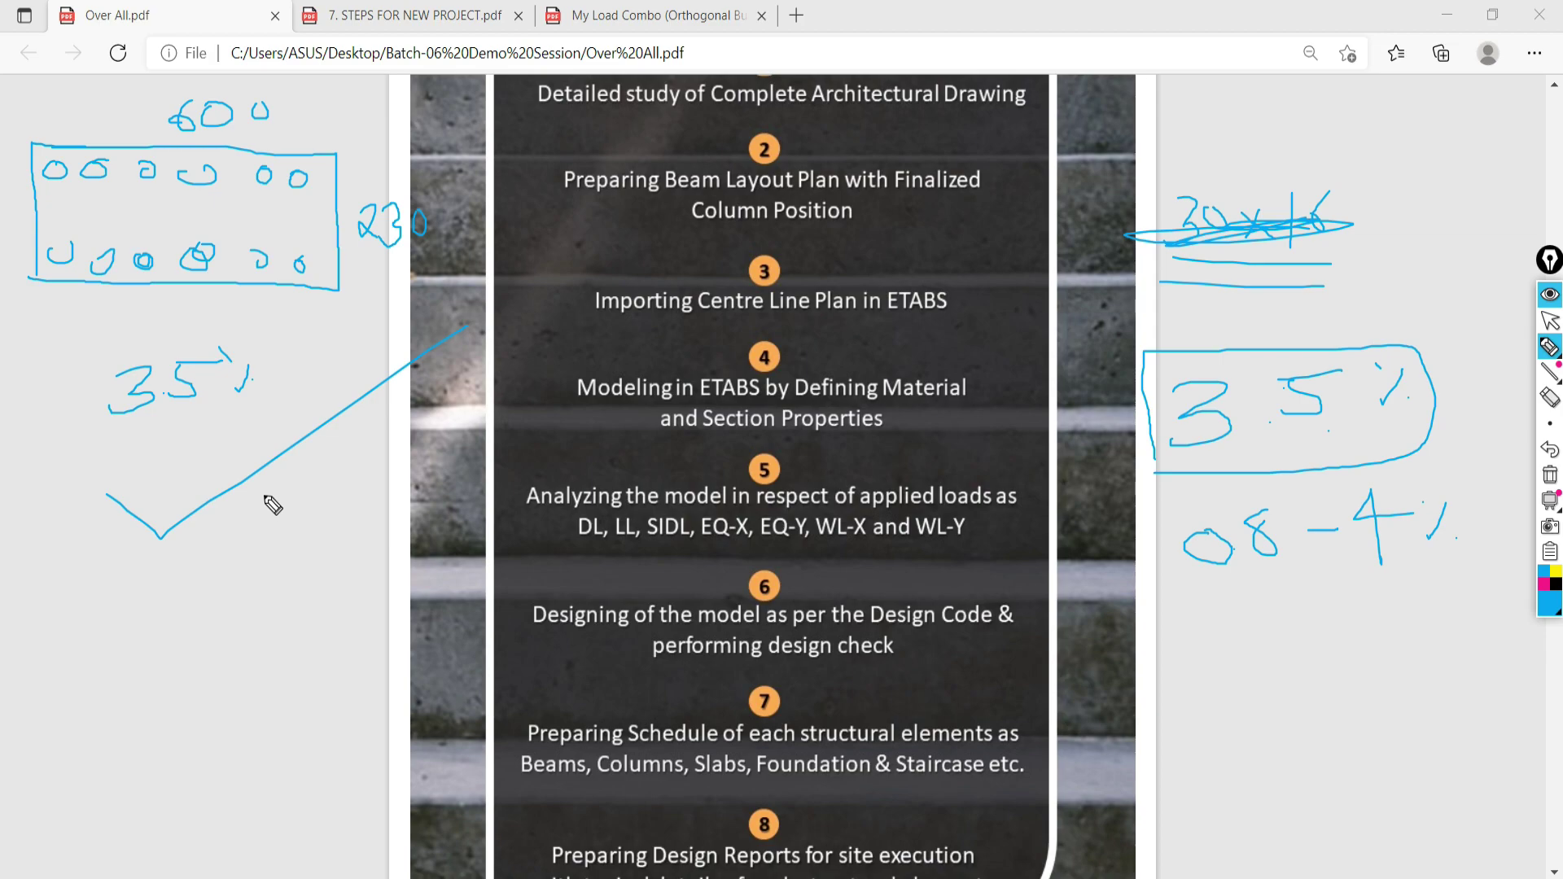
- Write the word 'Detail' and underline it
{"action": "mouse_move", "coordinate": [187, 625]}
{"action": "left_mouse_down"}
{"action": "mouse_move", "coordinate": [190, 676]}
{"action": "mouse_move", "coordinate": [250, 657]}
{"action": "mouse_move", "coordinate": [288, 676]}
{"action": "mouse_move", "coordinate": [299, 650]}
{"action": "mouse_move", "coordinate": [328, 674]}
{"action": "left_mouse_up"}
{"action": "left_click", "coordinate": [324, 630]}
{"action": "left_click_drag", "start_coordinate": [364, 622], "coordinate": [356, 684]}
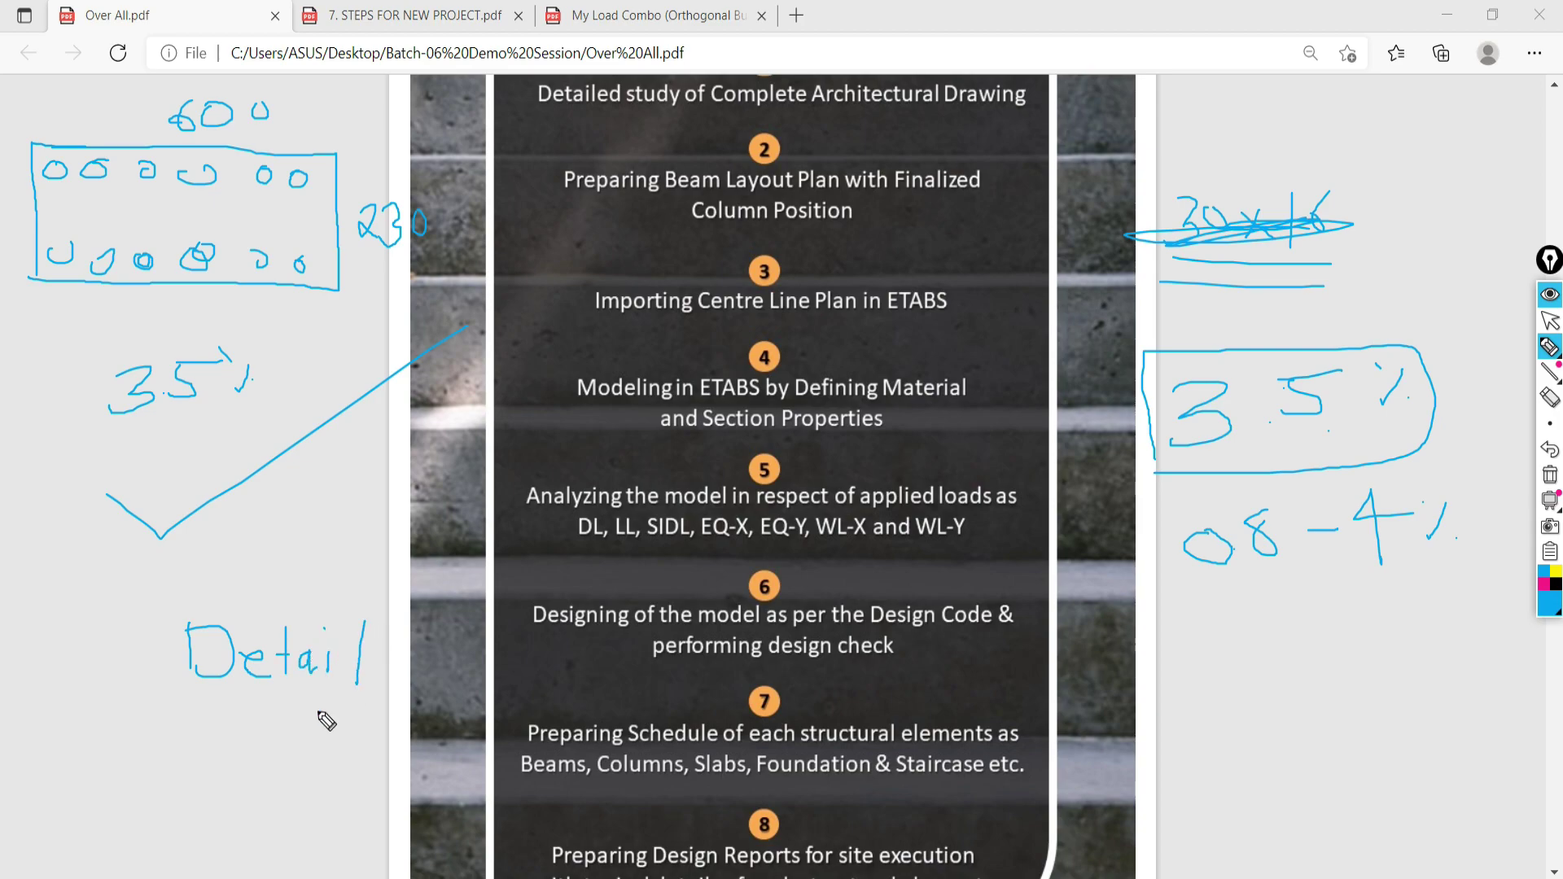
{"action": "mouse_move", "coordinate": [185, 705]}
{"action": "left_mouse_down"}
{"action": "mouse_move", "coordinate": [411, 702]}
{"action": "mouse_move", "coordinate": [430, 720]}
{"action": "left_mouse_up"}
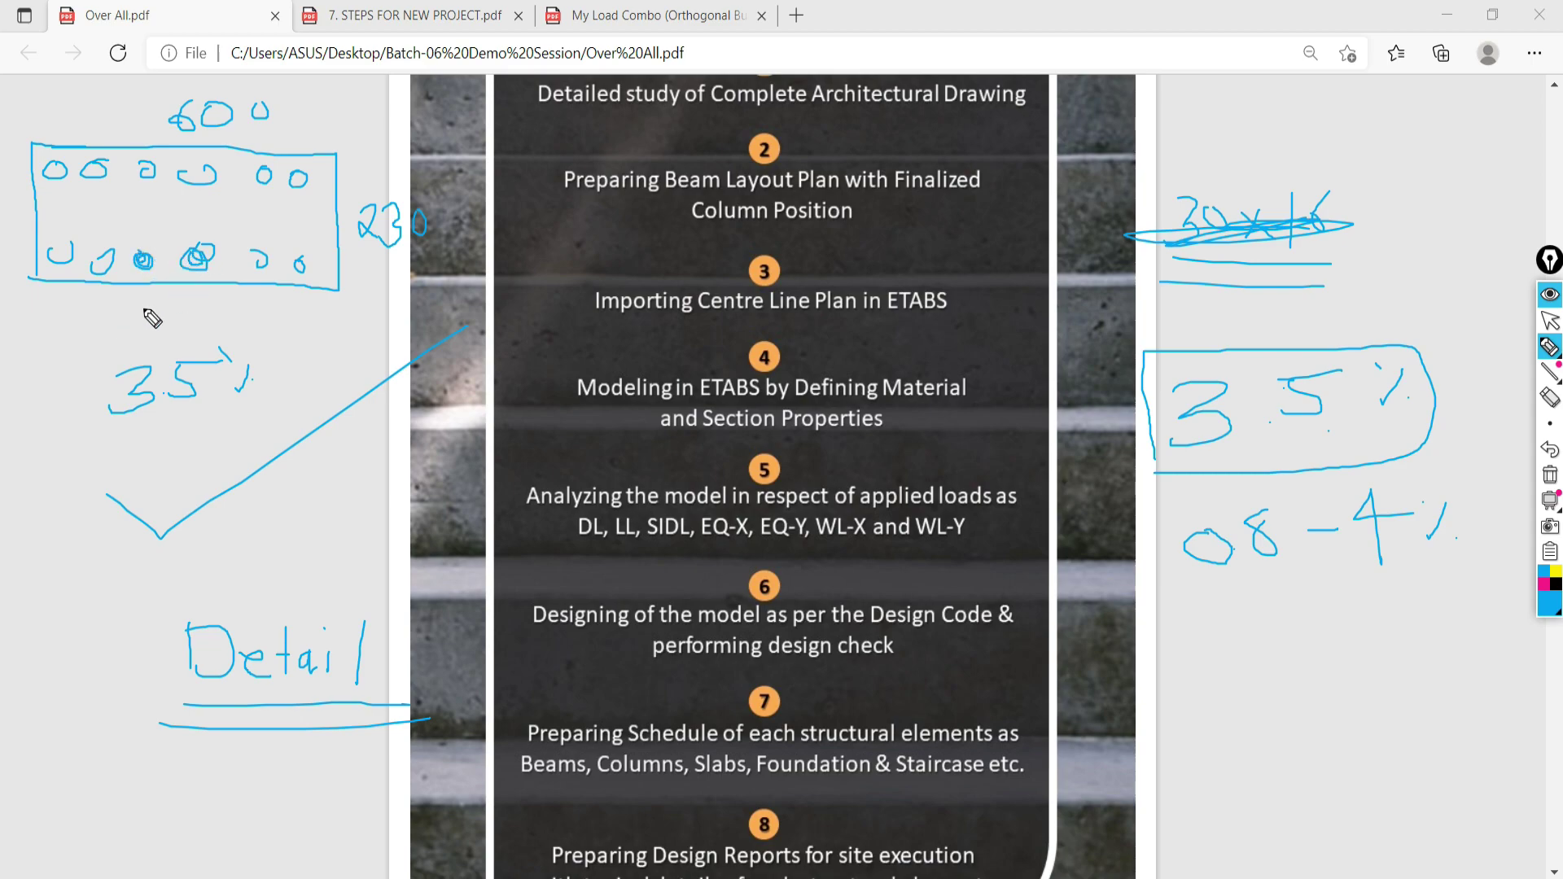
- Add a circled bar-diameter note, bottom-bar spacing marks, and a tick on the 600 width
{"action": "mouse_move", "coordinate": [146, 302]}
{"action": "left_mouse_down"}
{"action": "mouse_move", "coordinate": [147, 319]}
{"action": "mouse_move", "coordinate": [189, 324]}
{"action": "mouse_move", "coordinate": [169, 311]}
{"action": "left_mouse_up"}
{"action": "mouse_move", "coordinate": [47, 330]}
{"action": "left_mouse_down"}
{"action": "mouse_move", "coordinate": [42, 358]}
{"action": "mouse_move", "coordinate": [121, 333]}
{"action": "left_mouse_up"}
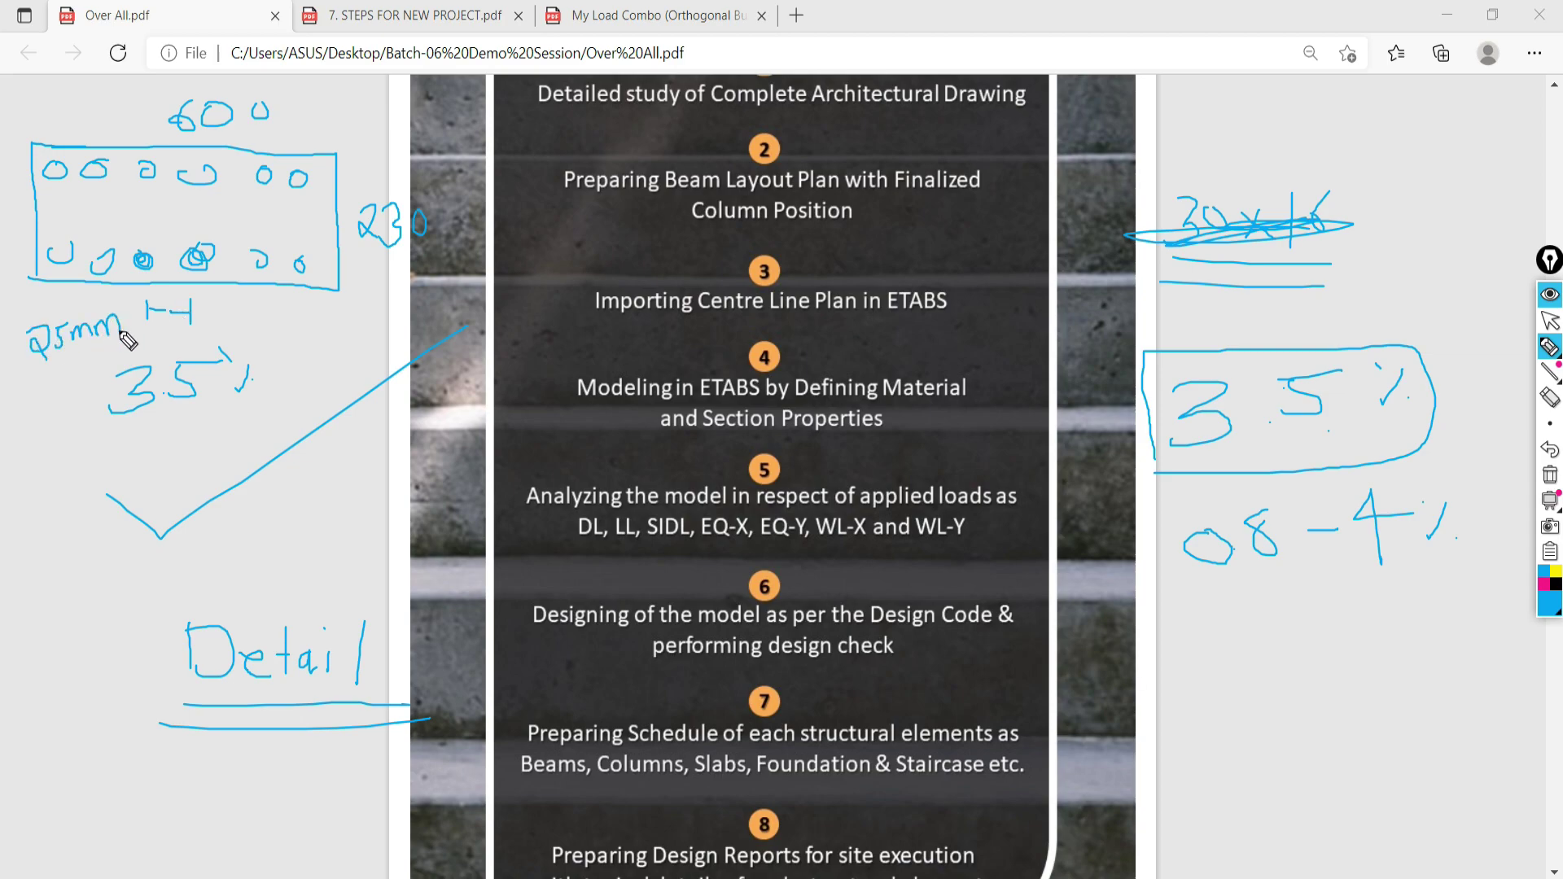
{"action": "left_click_drag", "start_coordinate": [31, 377], "coordinate": [155, 346]}
{"action": "left_click_drag", "start_coordinate": [30, 378], "coordinate": [155, 352]}
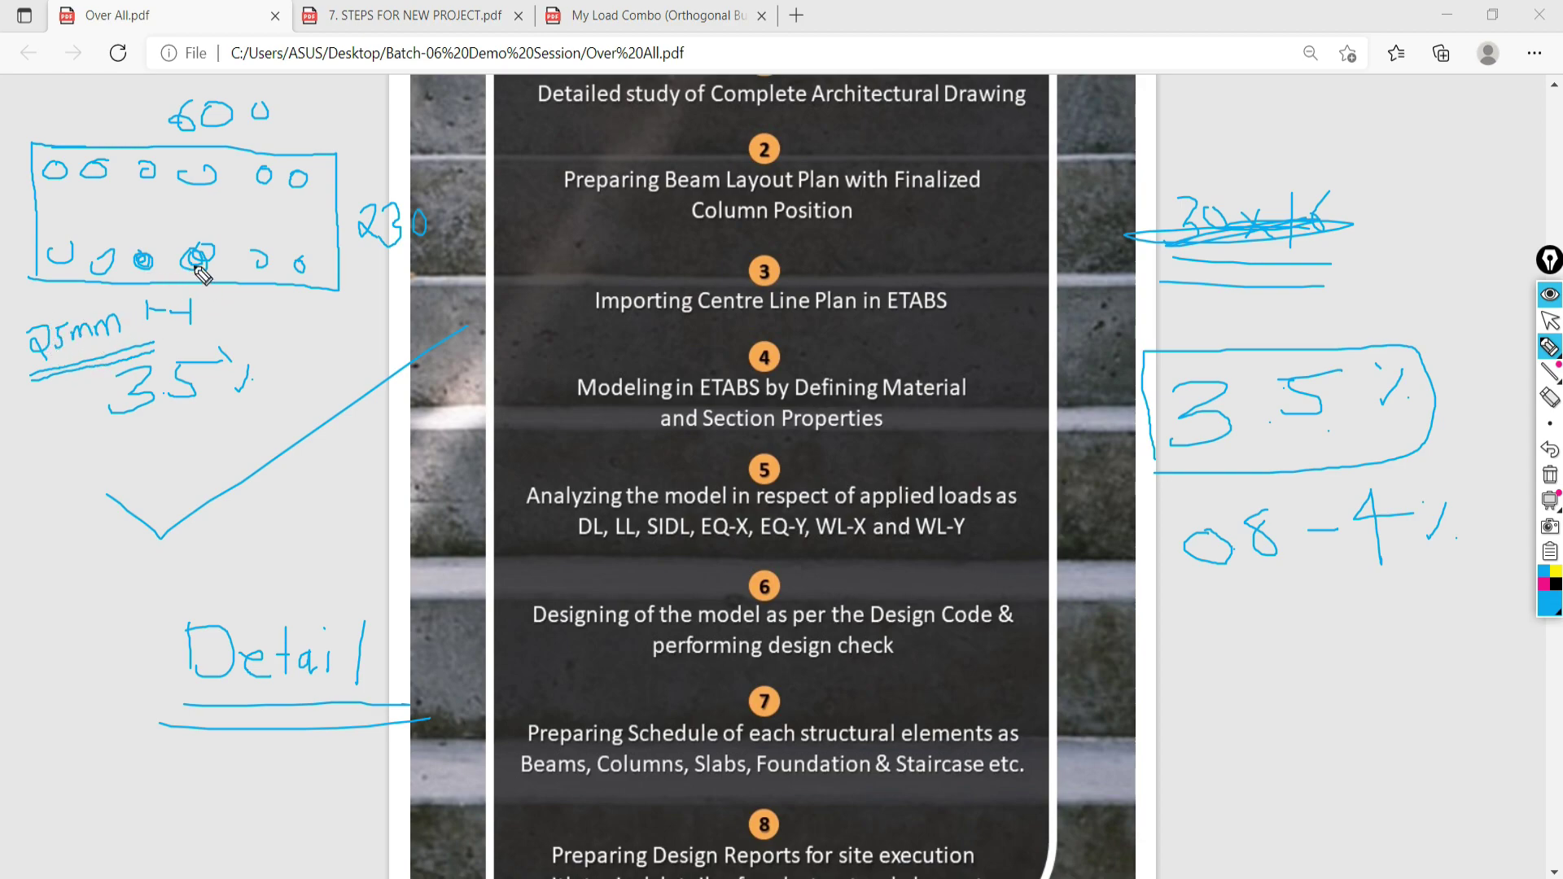
{"action": "mouse_move", "coordinate": [184, 260]}
{"action": "left_mouse_down"}
{"action": "mouse_move", "coordinate": [159, 259]}
{"action": "mouse_move", "coordinate": [169, 232]}
{"action": "left_mouse_up"}
{"action": "left_click_drag", "start_coordinate": [310, 118], "coordinate": [438, 56]}
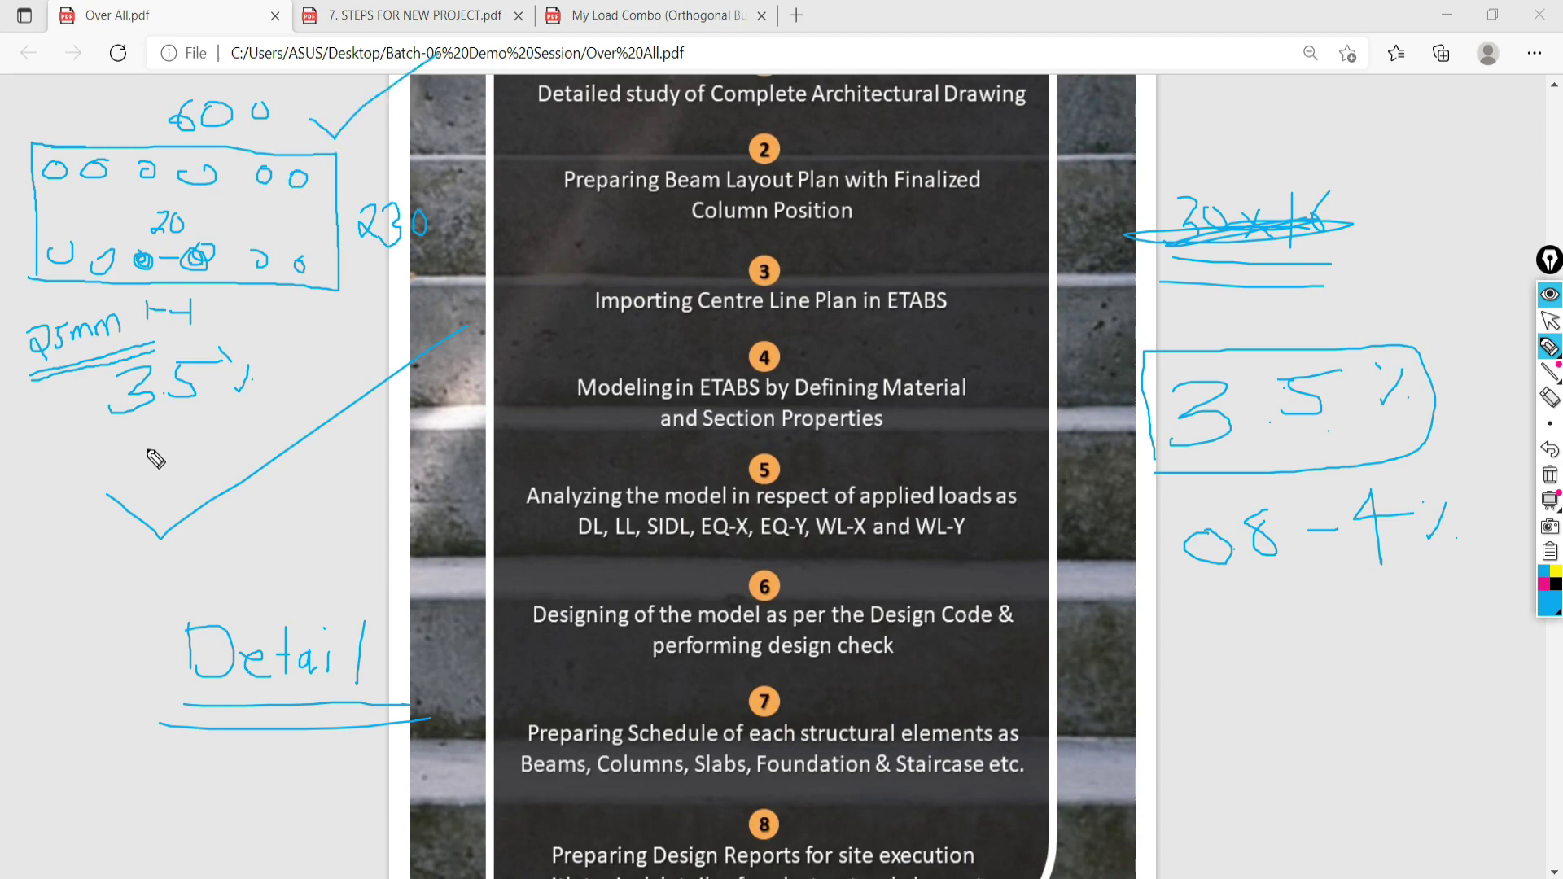
{"action": "left_click_drag", "start_coordinate": [198, 607], "coordinate": [461, 504]}
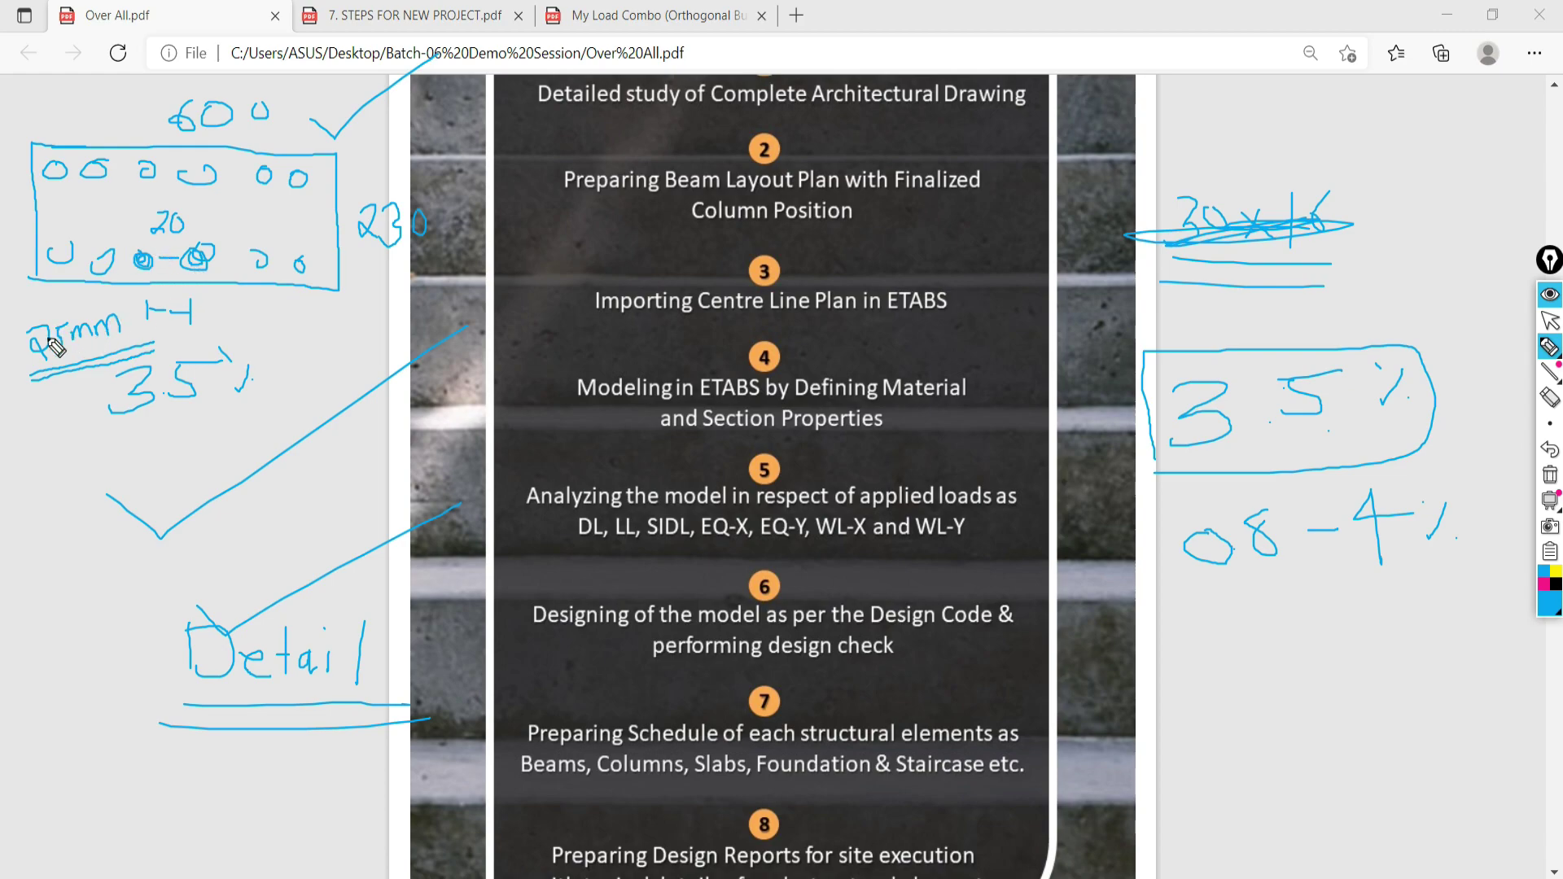
{"action": "left_click_drag", "start_coordinate": [62, 299], "coordinate": [45, 299]}
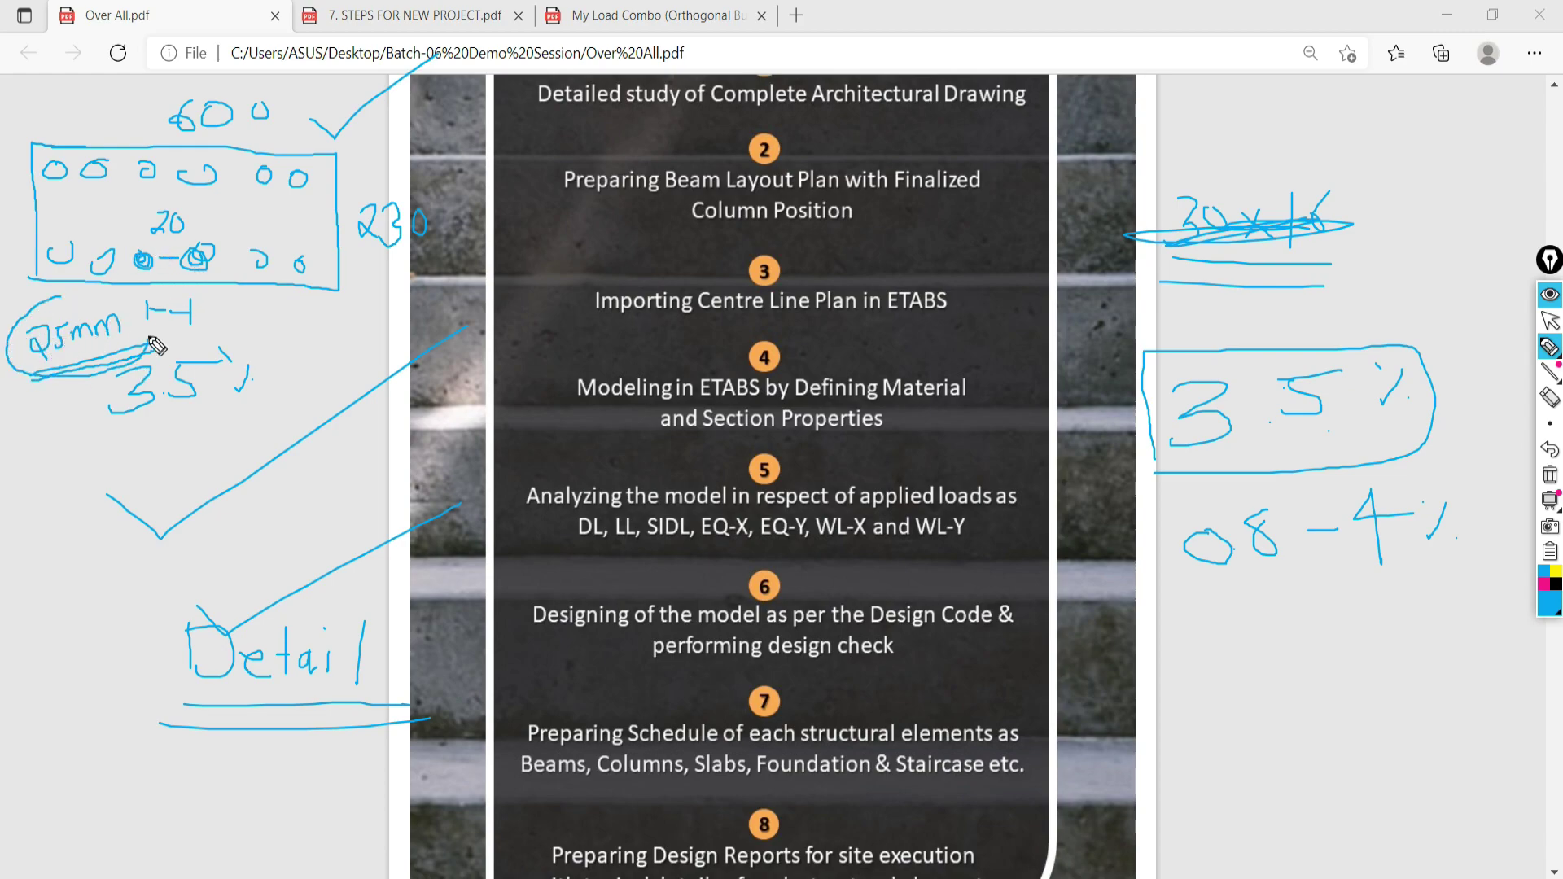
{"action": "mouse_move", "coordinate": [166, 220]}
{"action": "left_mouse_down"}
{"action": "mouse_move", "coordinate": [166, 235]}
{"action": "mouse_move", "coordinate": [201, 218]}
{"action": "mouse_move", "coordinate": [215, 236]}
{"action": "left_mouse_up"}
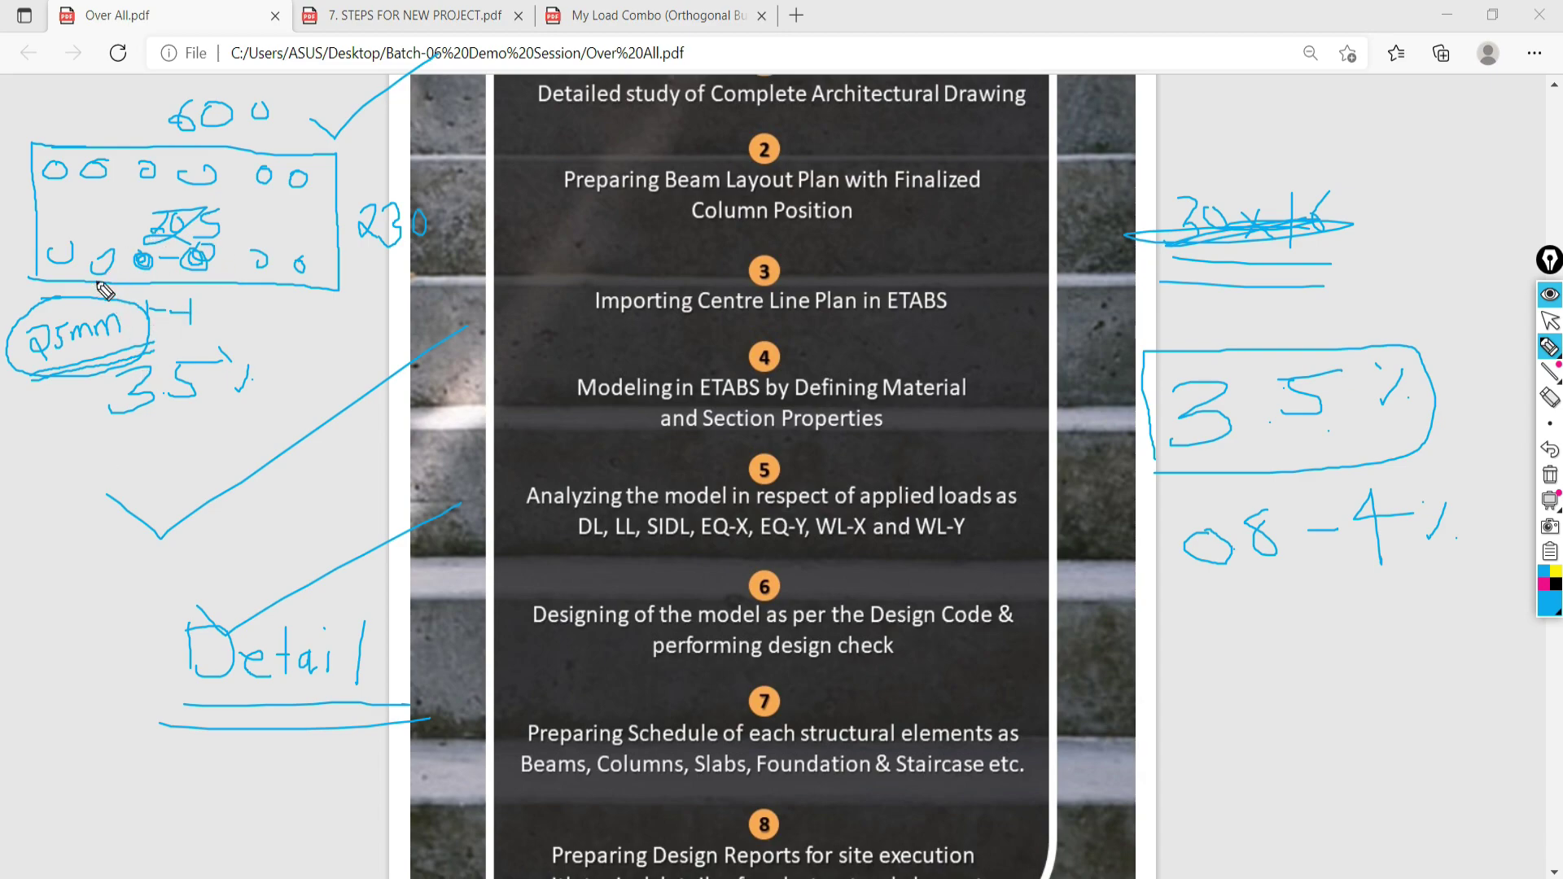
{"action": "left_click_drag", "start_coordinate": [143, 262], "coordinate": [195, 261]}
{"action": "left_click_drag", "start_coordinate": [23, 397], "coordinate": [244, 334]}
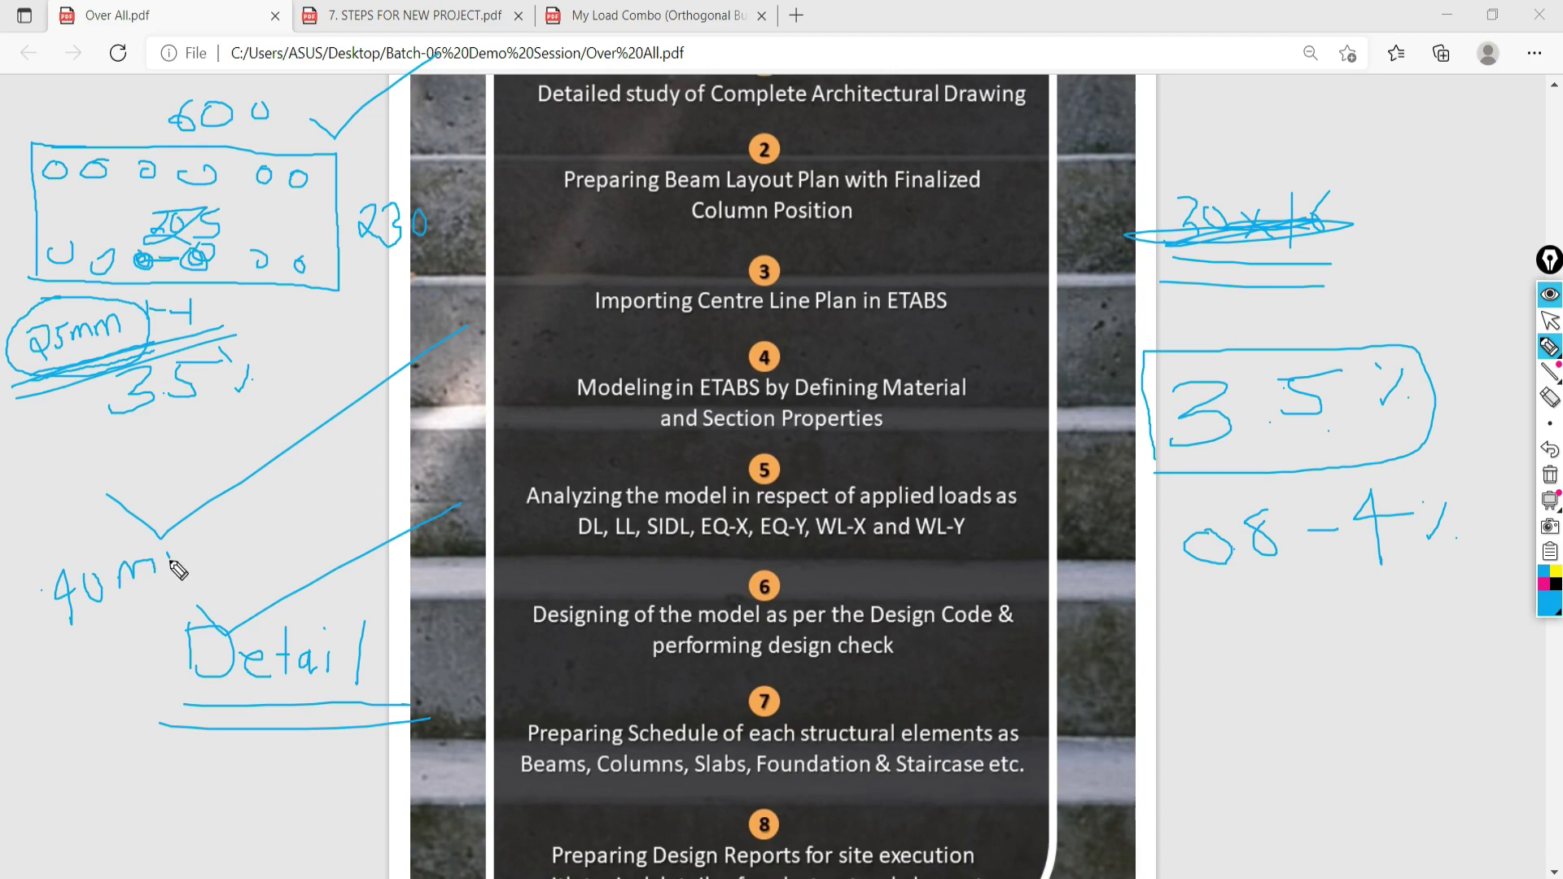
- Write a double-underlined 40mm and tick the section corner and 35% note
{"action": "mouse_move", "coordinate": [170, 562]}
{"action": "left_mouse_down"}
{"action": "mouse_move", "coordinate": [218, 546]}
{"action": "mouse_move", "coordinate": [3, 648]}
{"action": "left_mouse_up"}
{"action": "left_click_drag", "start_coordinate": [296, 588], "coordinate": [1, 645]}
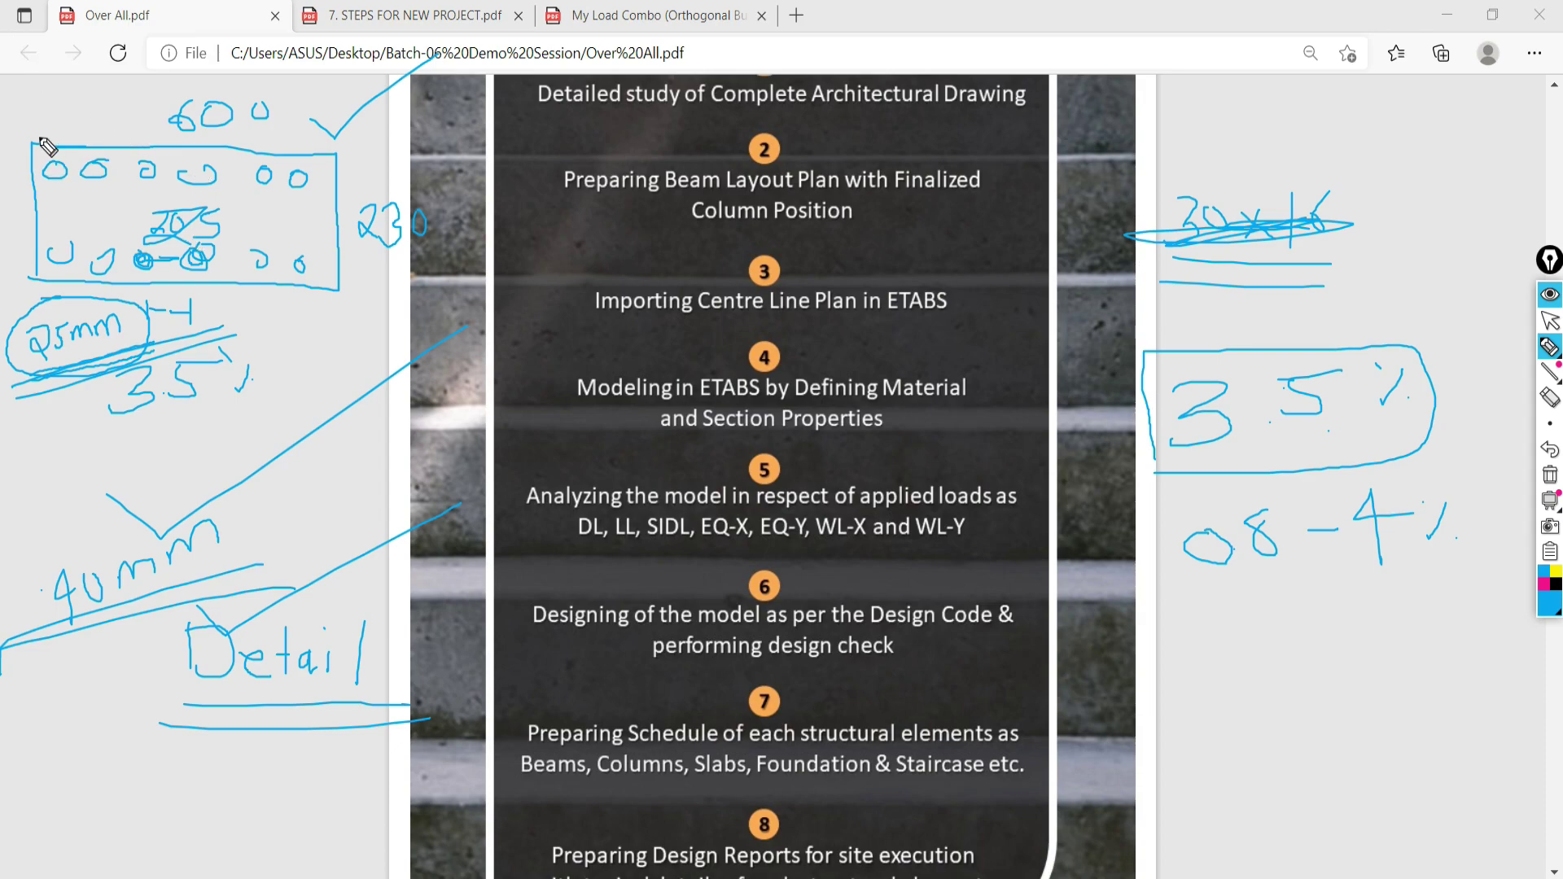
{"action": "left_click_drag", "start_coordinate": [41, 140], "coordinate": [147, 100]}
{"action": "left_click_drag", "start_coordinate": [75, 405], "coordinate": [464, 267]}
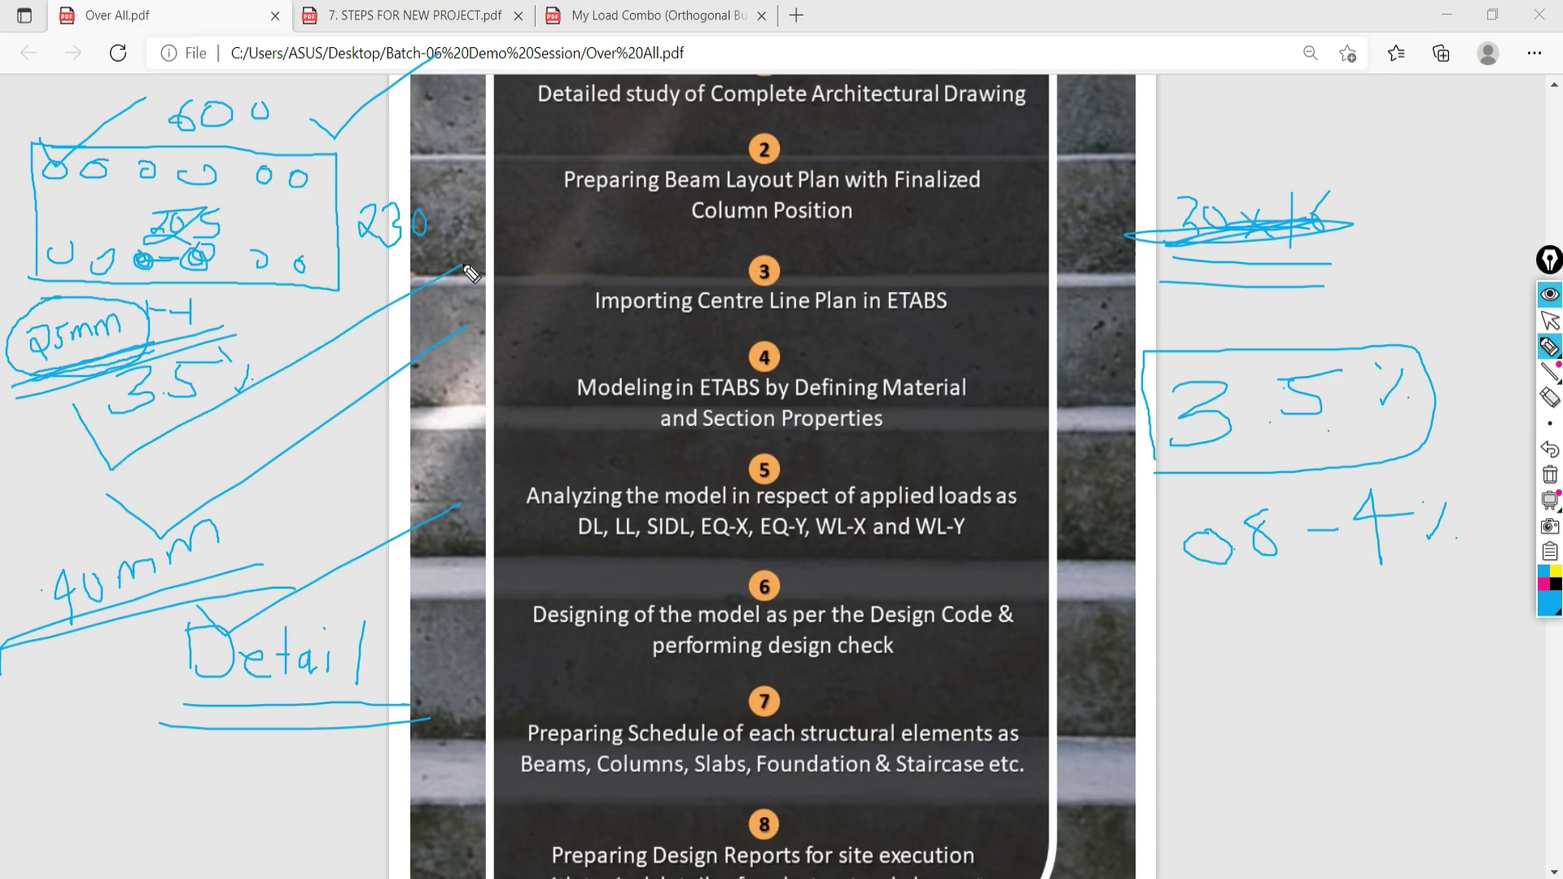
- Add a last tick near 40mm, then erase all ink and return to Select mode
{"action": "left_click_drag", "start_coordinate": [8, 672], "coordinate": [440, 409]}
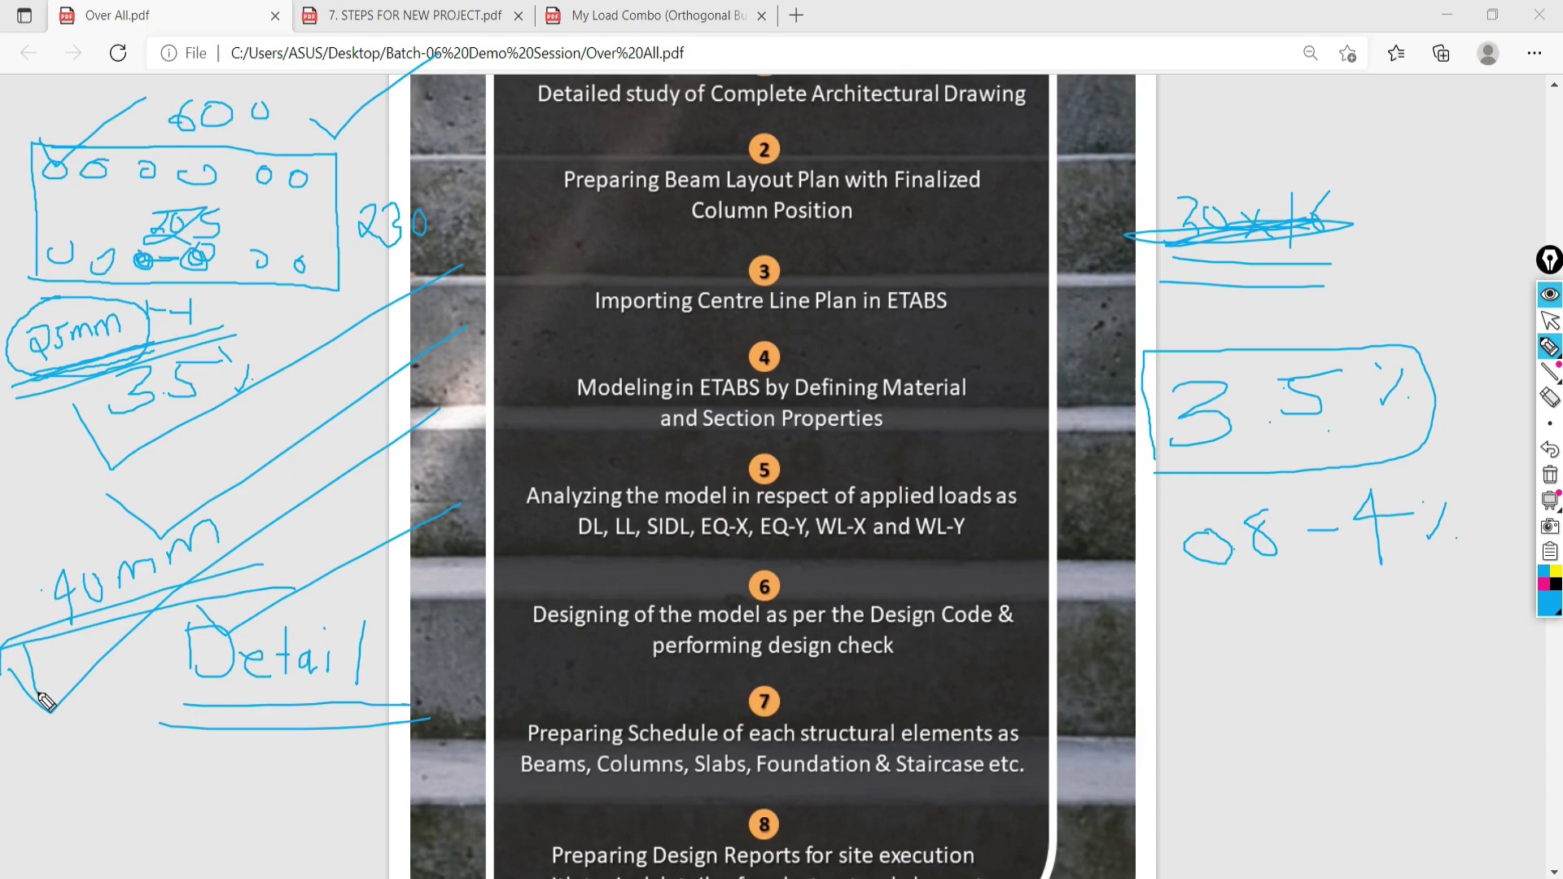
{"action": "left_click_drag", "start_coordinate": [41, 698], "coordinate": [329, 472]}
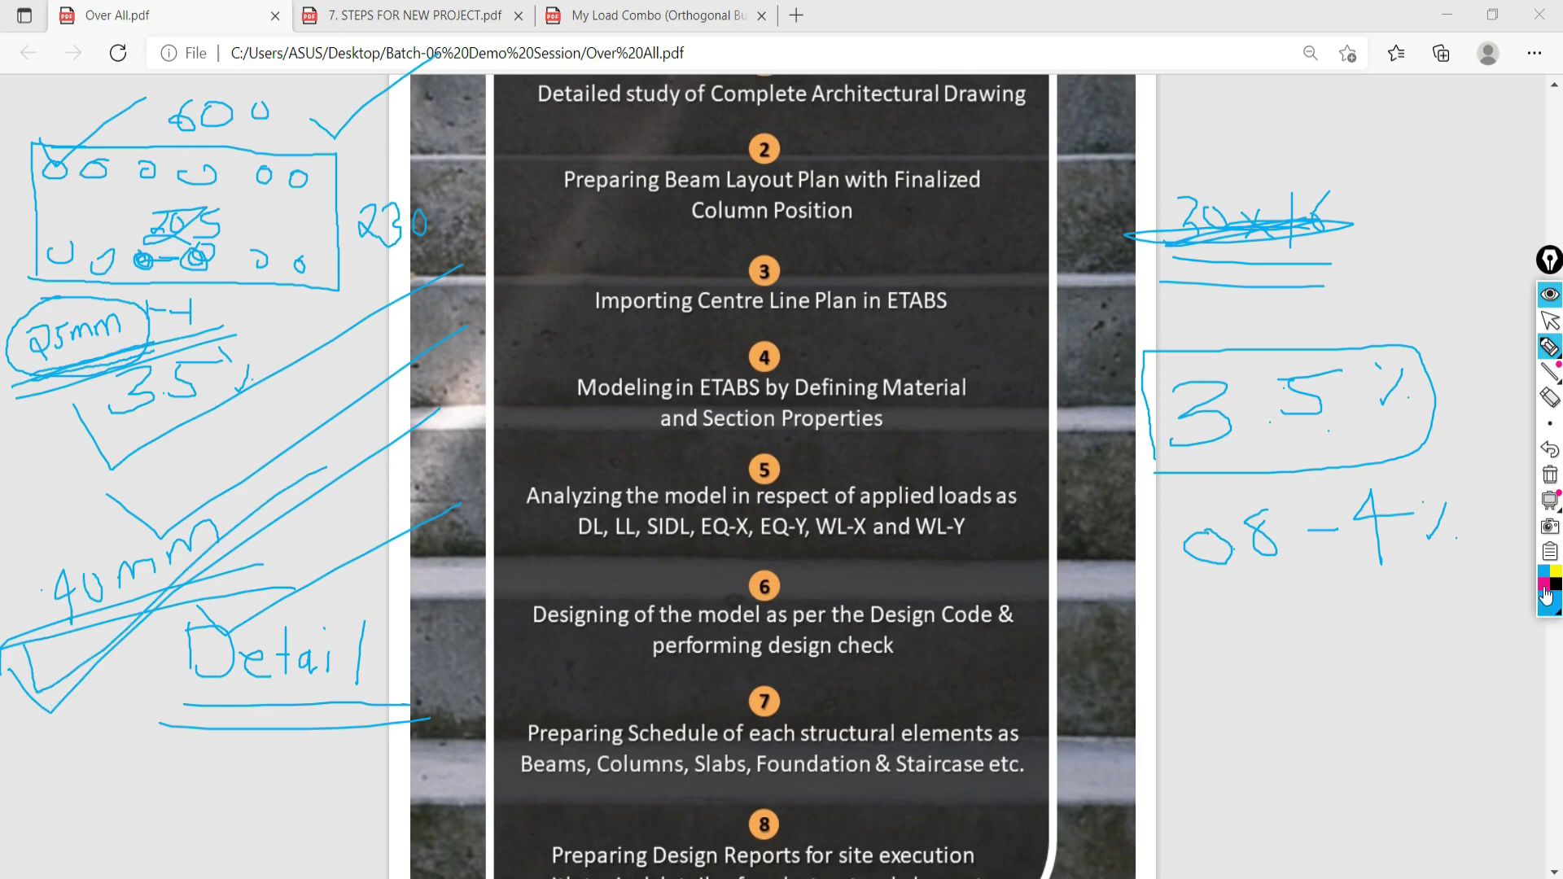
{"action": "left_click", "coordinate": [1551, 476]}
{"action": "left_click", "coordinate": [1550, 322]}
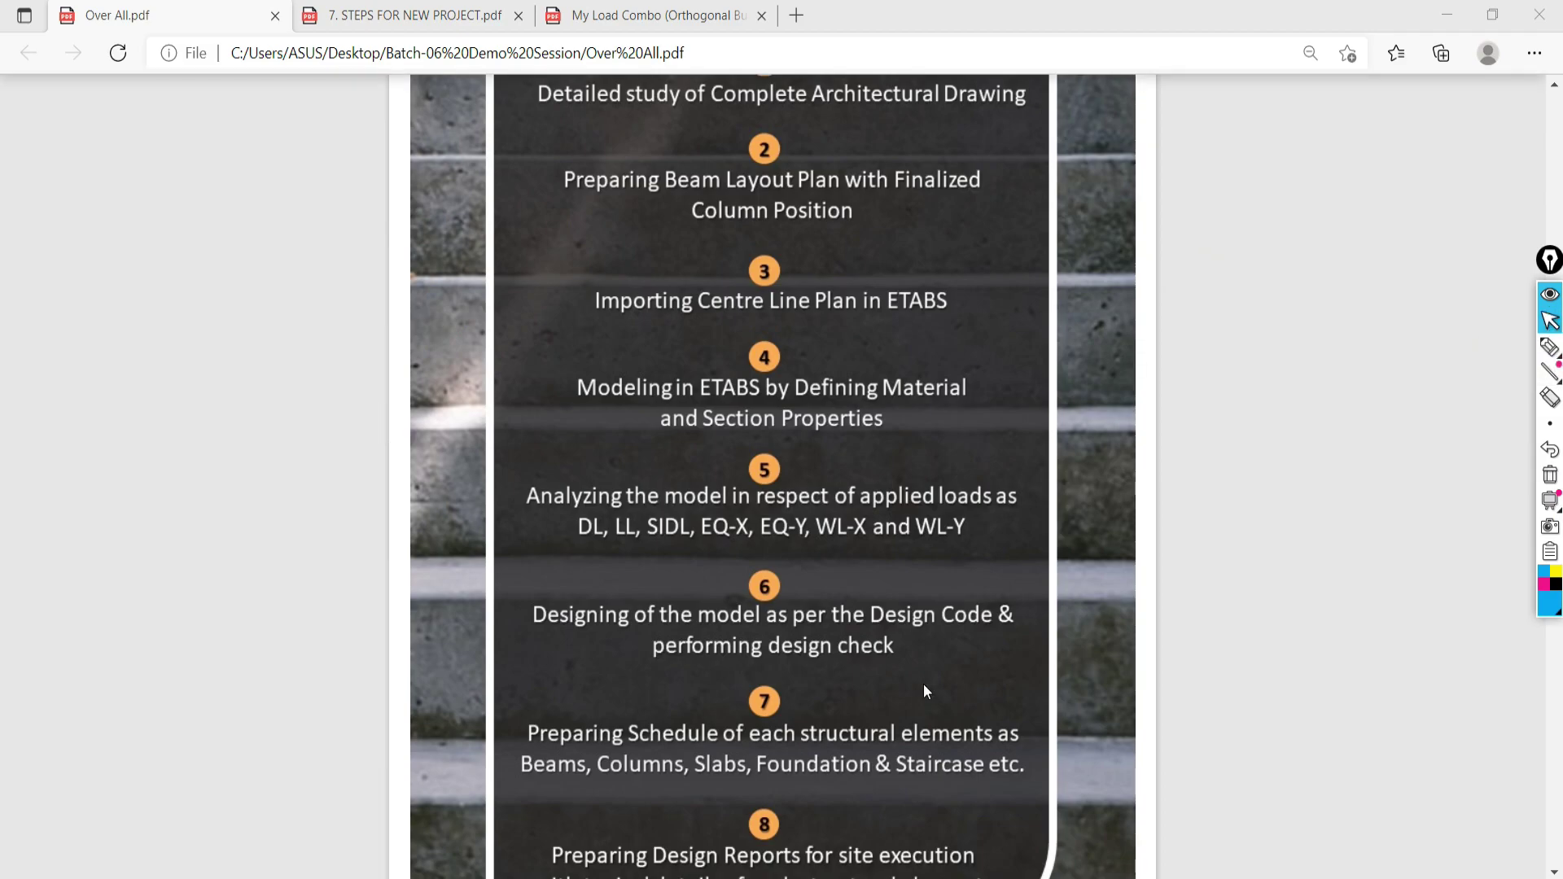
- Return to ETABS and zoom around the 3-D reinforcing view to read beam labels like 178
{"action": "key", "text": "alt+Tab"}
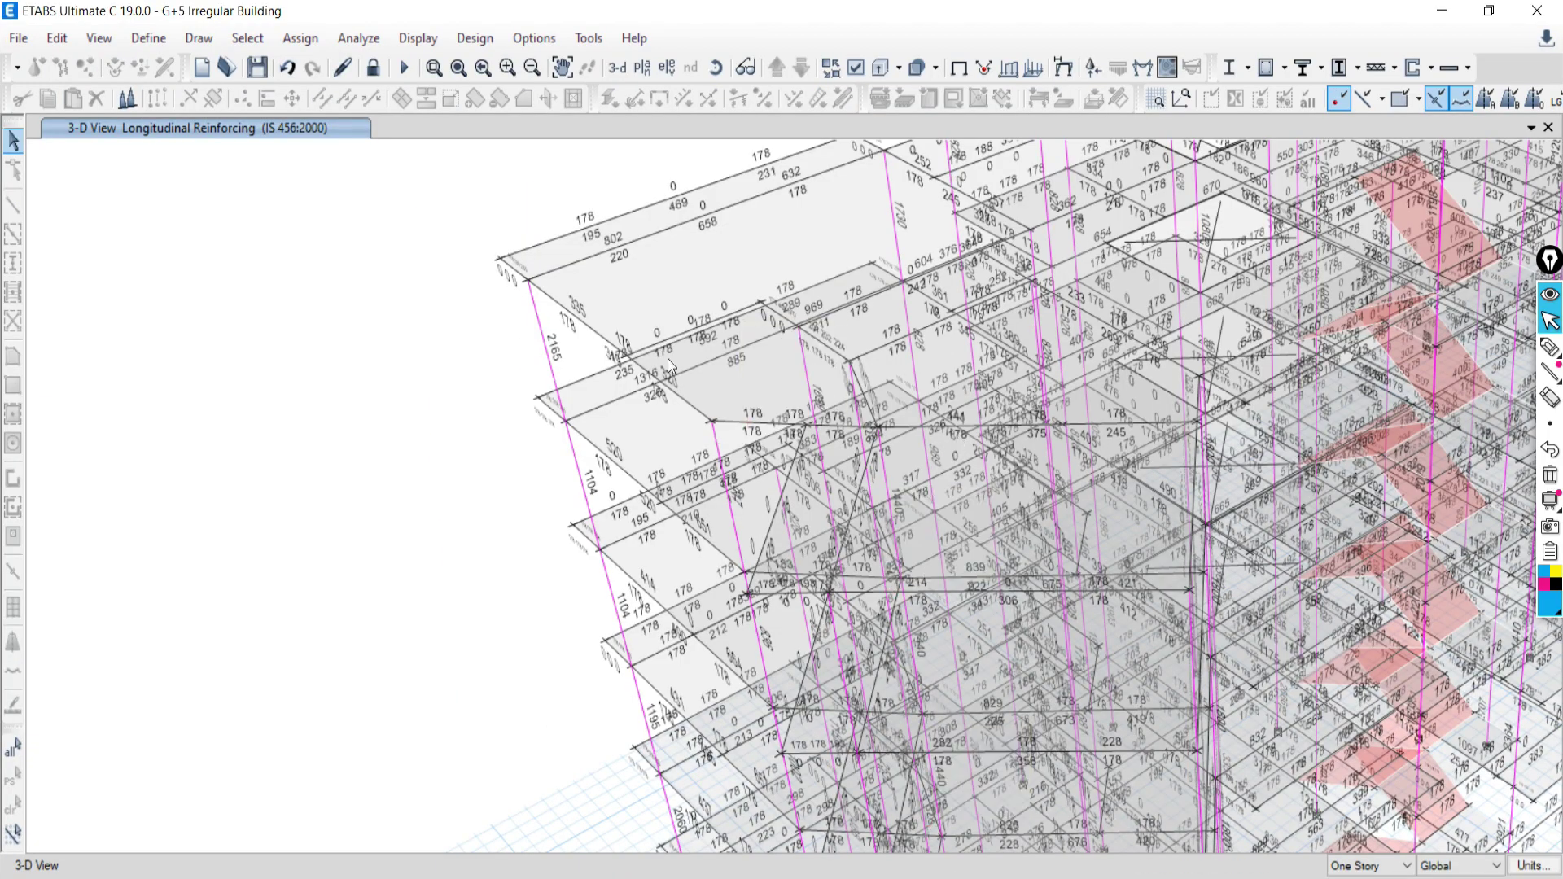
{"action": "scroll", "coordinate": [640, 238], "scroll_direction": "down", "scroll_amount": 5}
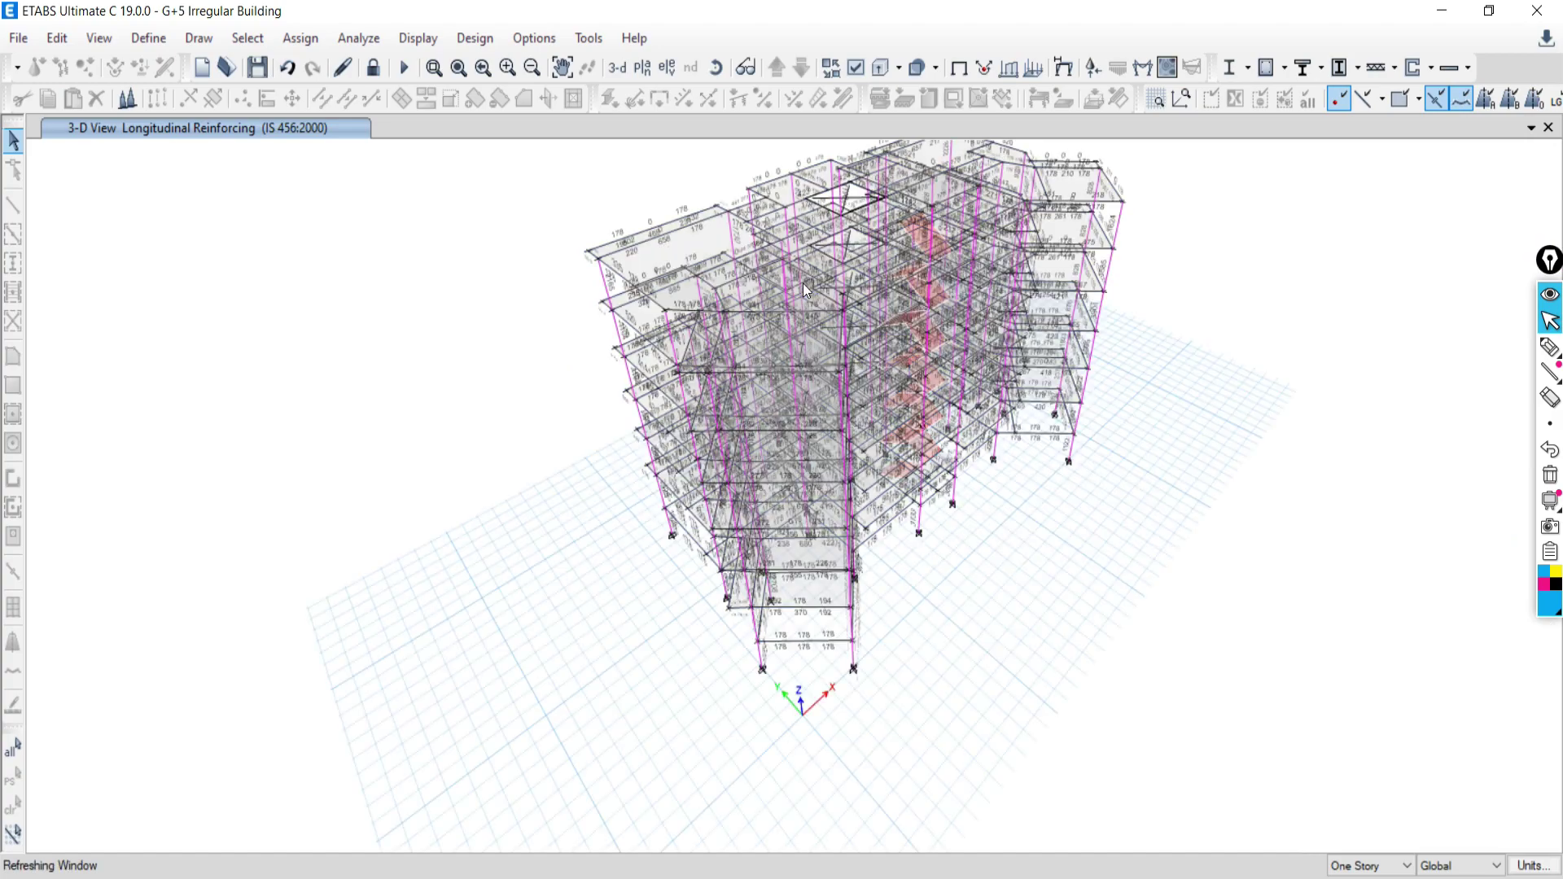
{"action": "mouse_move", "coordinate": [836, 515]}
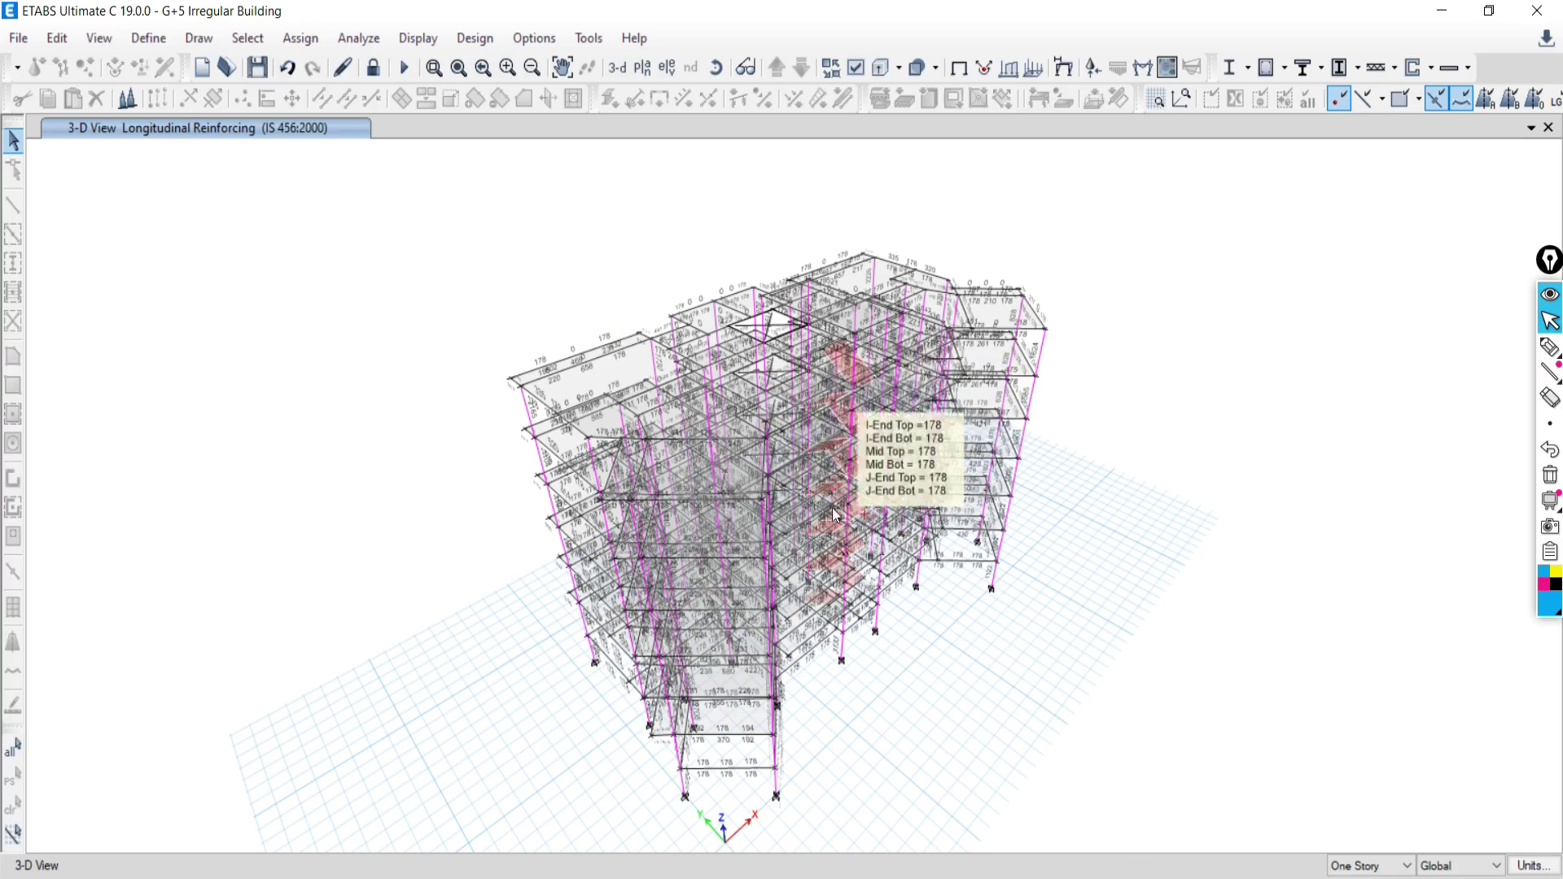
{"action": "scroll", "coordinate": [567, 381], "scroll_direction": "up", "scroll_amount": 5}
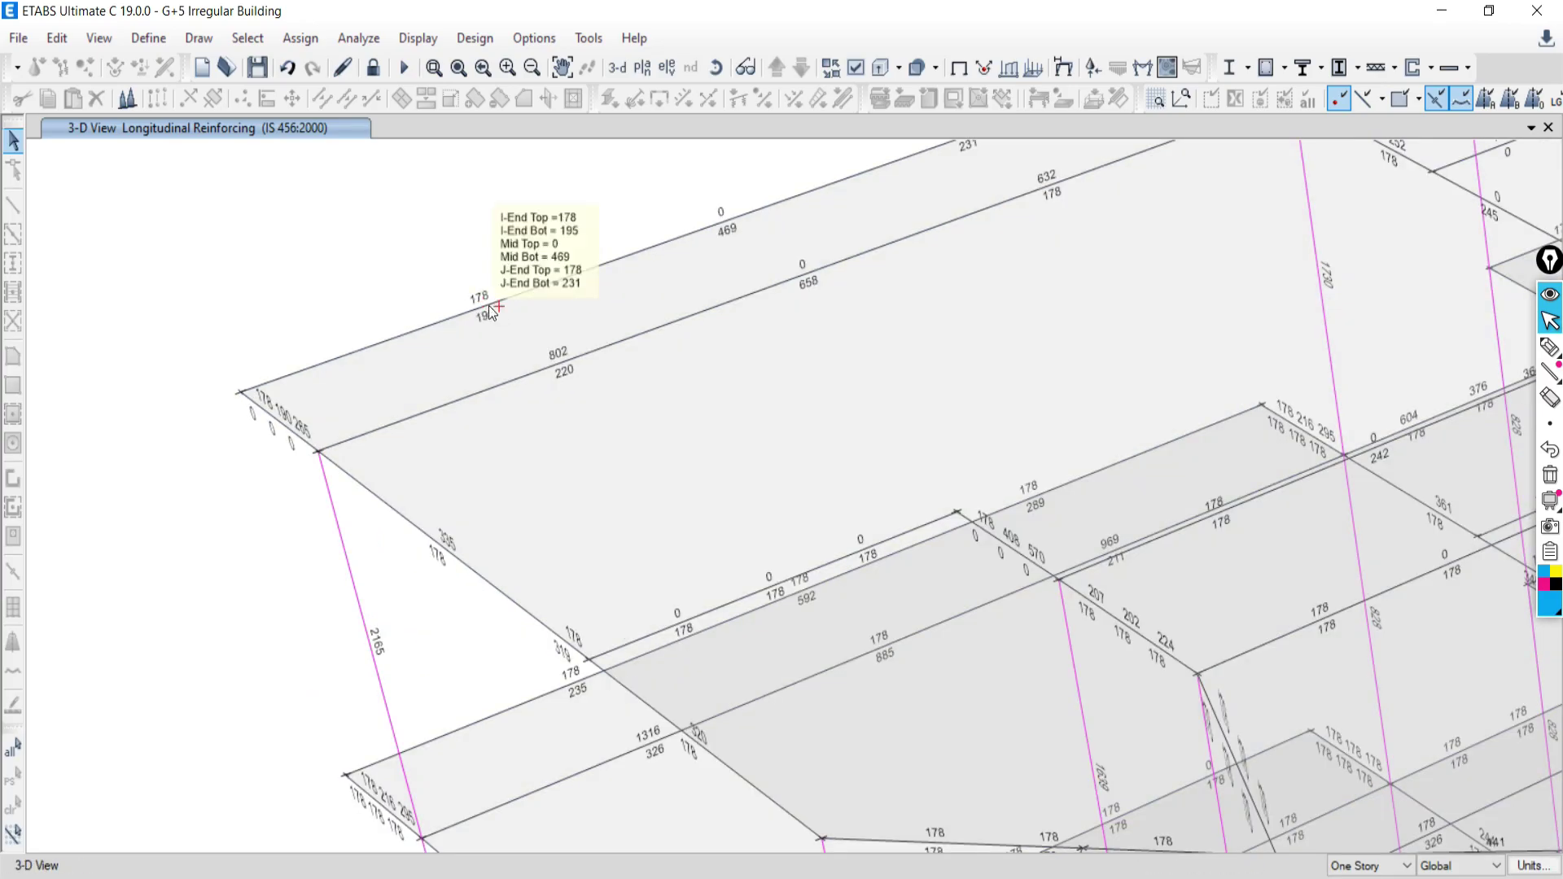
{"action": "scroll", "coordinate": [700, 228], "scroll_direction": "down", "scroll_amount": 5}
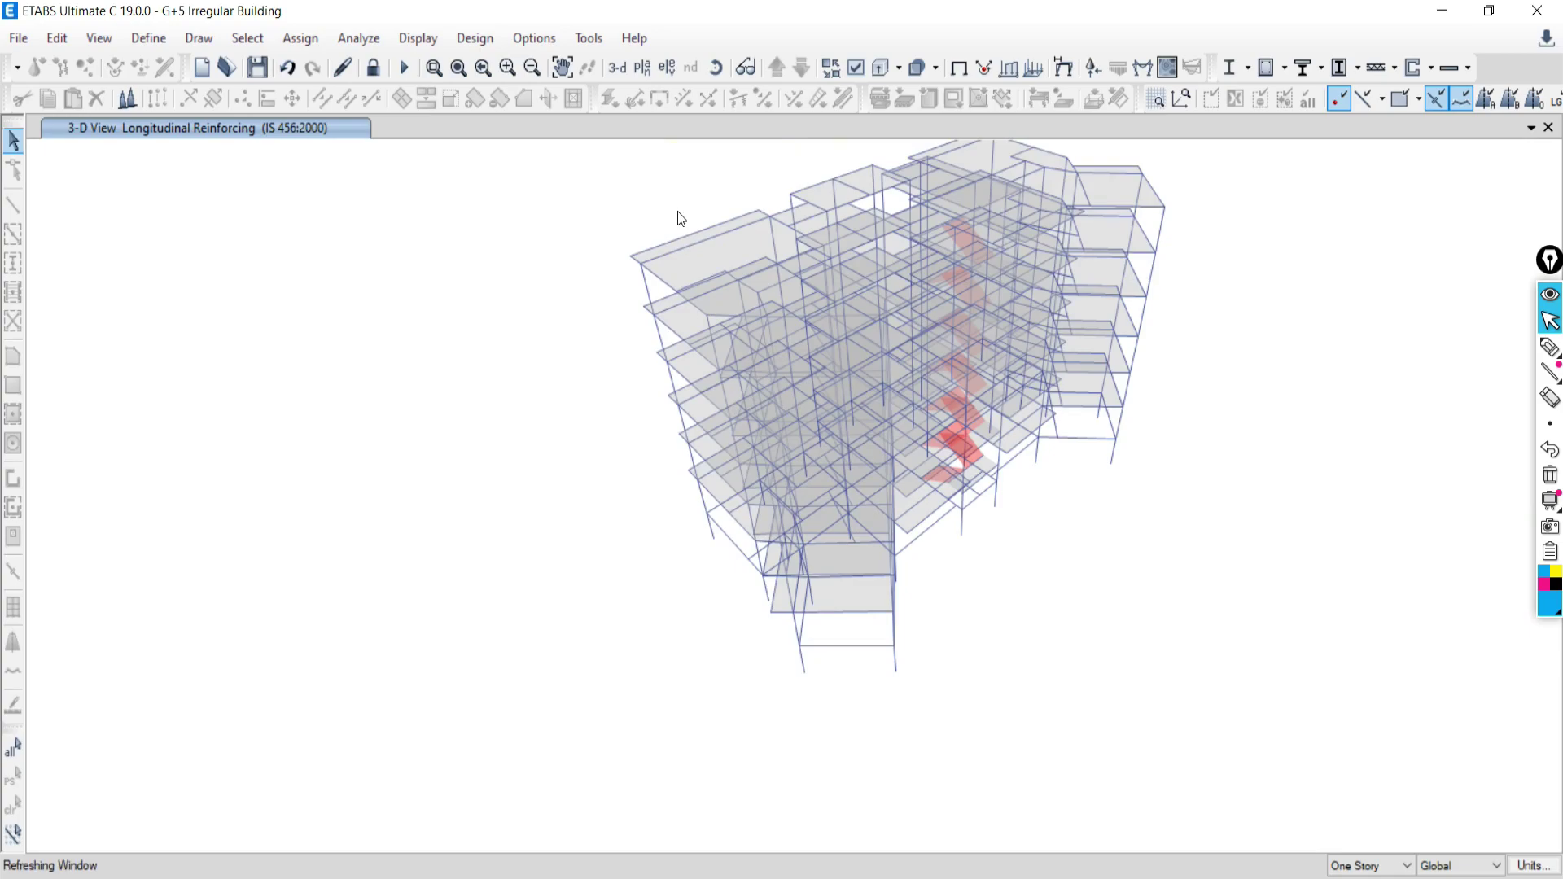
{"action": "scroll", "coordinate": [688, 228], "scroll_direction": "up", "scroll_amount": 3}
{"action": "scroll", "coordinate": [696, 253], "scroll_direction": "up", "scroll_amount": 3}
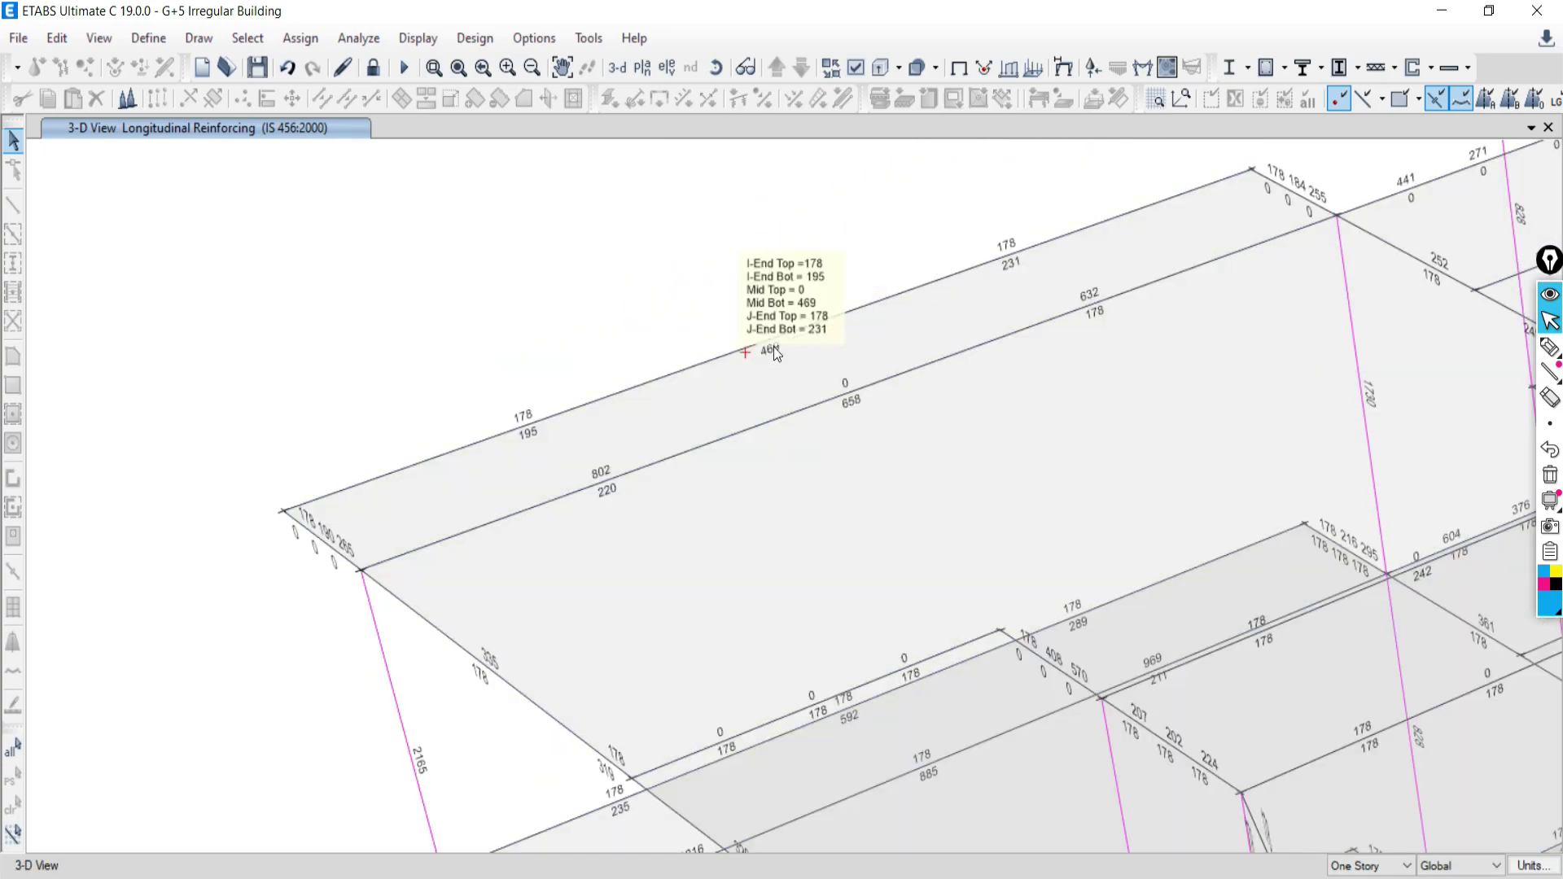
{"action": "scroll", "coordinate": [849, 339], "scroll_direction": "down", "scroll_amount": 2}
{"action": "scroll", "coordinate": [896, 383], "scroll_direction": "down", "scroll_amount": 1}
{"action": "scroll", "coordinate": [846, 346], "scroll_direction": "down", "scroll_amount": 1}
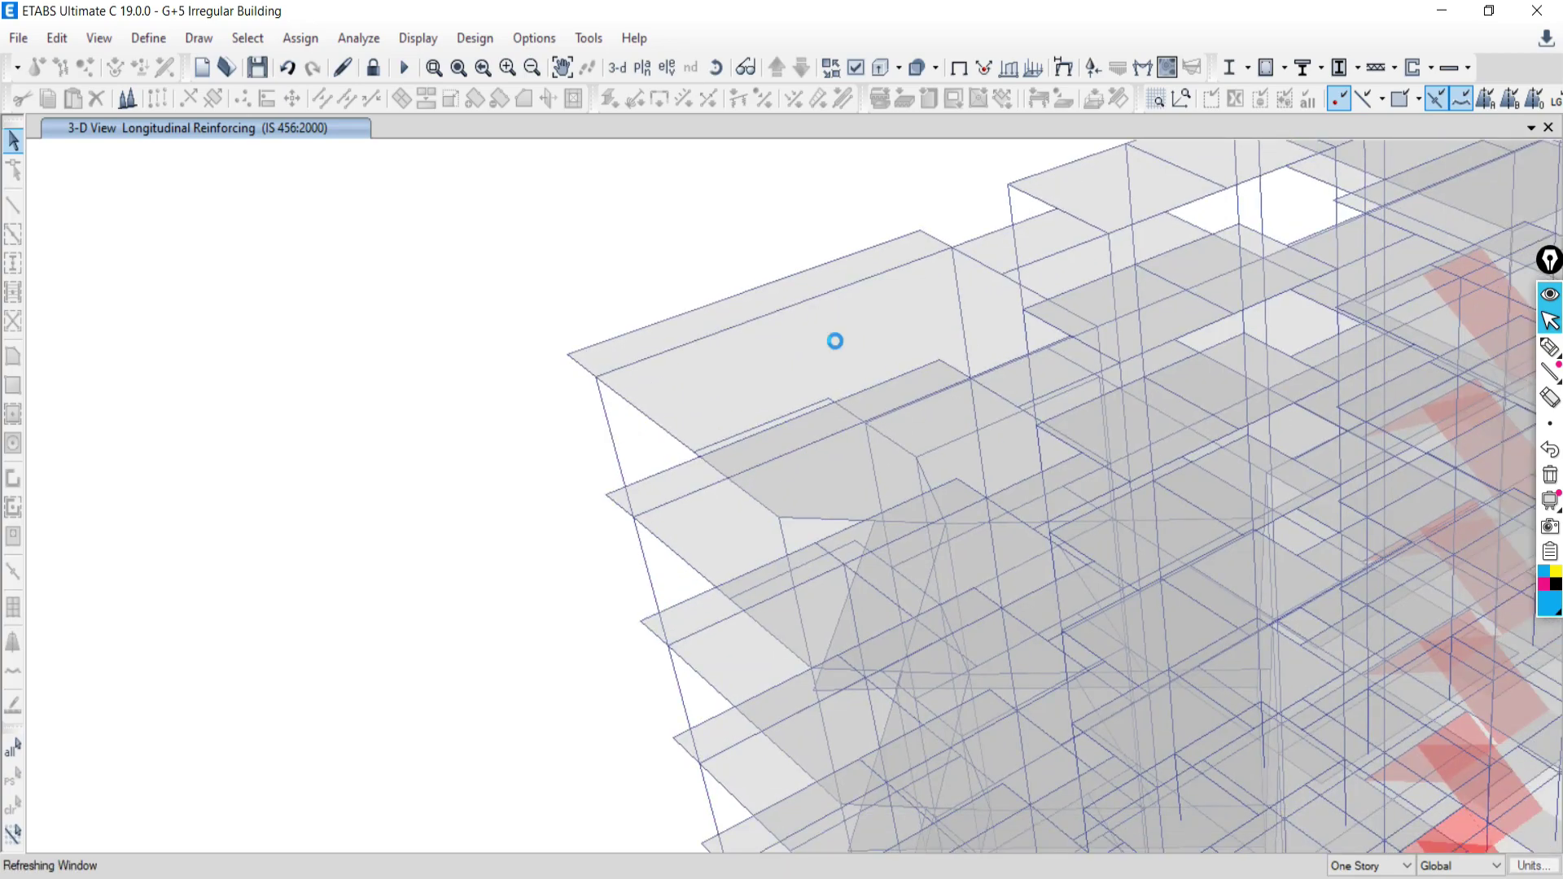
- Show the 4th storey reinforcement plan at Z = 14.5 m, zoom in, then switch to File Explorer
{"action": "left_click", "coordinate": [642, 66]}
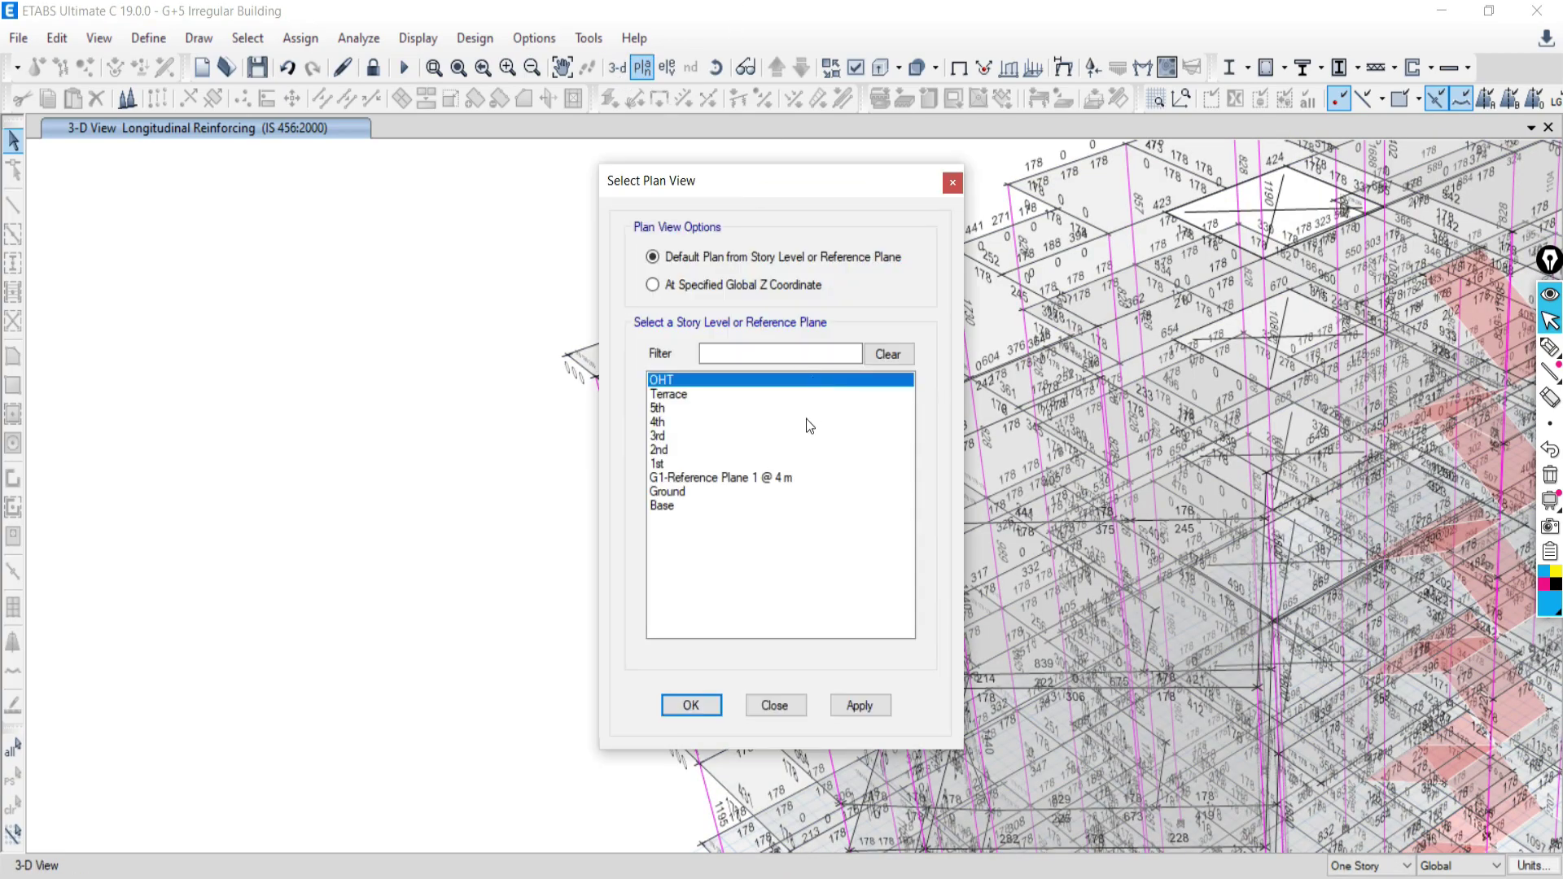
{"action": "left_click", "coordinate": [688, 424]}
{"action": "left_click", "coordinate": [851, 706]}
{"action": "left_click", "coordinate": [751, 707]}
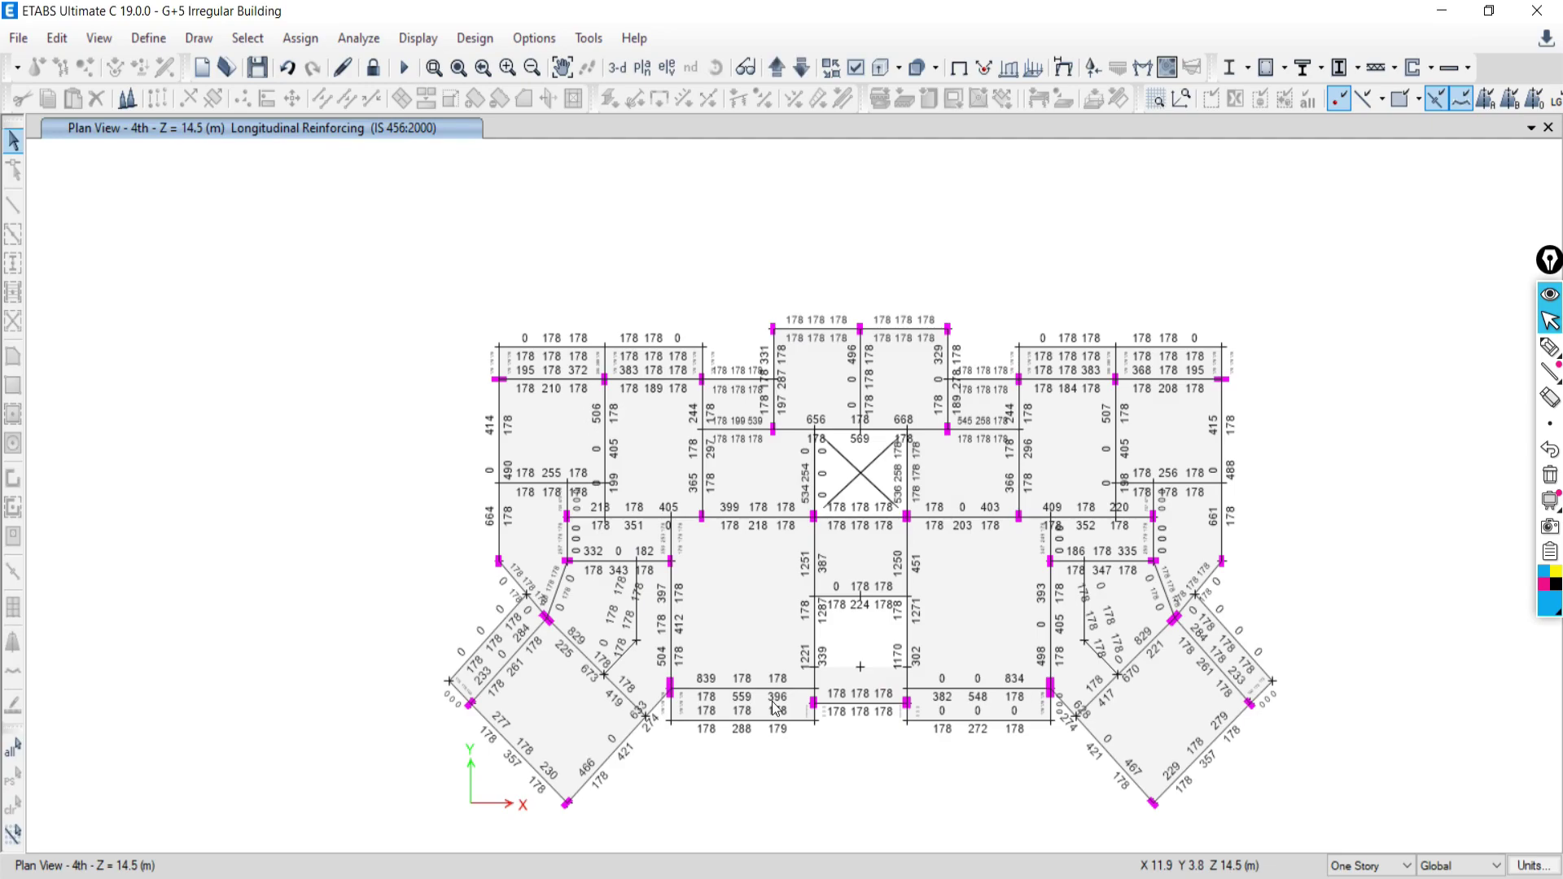
{"action": "scroll", "coordinate": [708, 303], "scroll_direction": "up", "scroll_amount": 2}
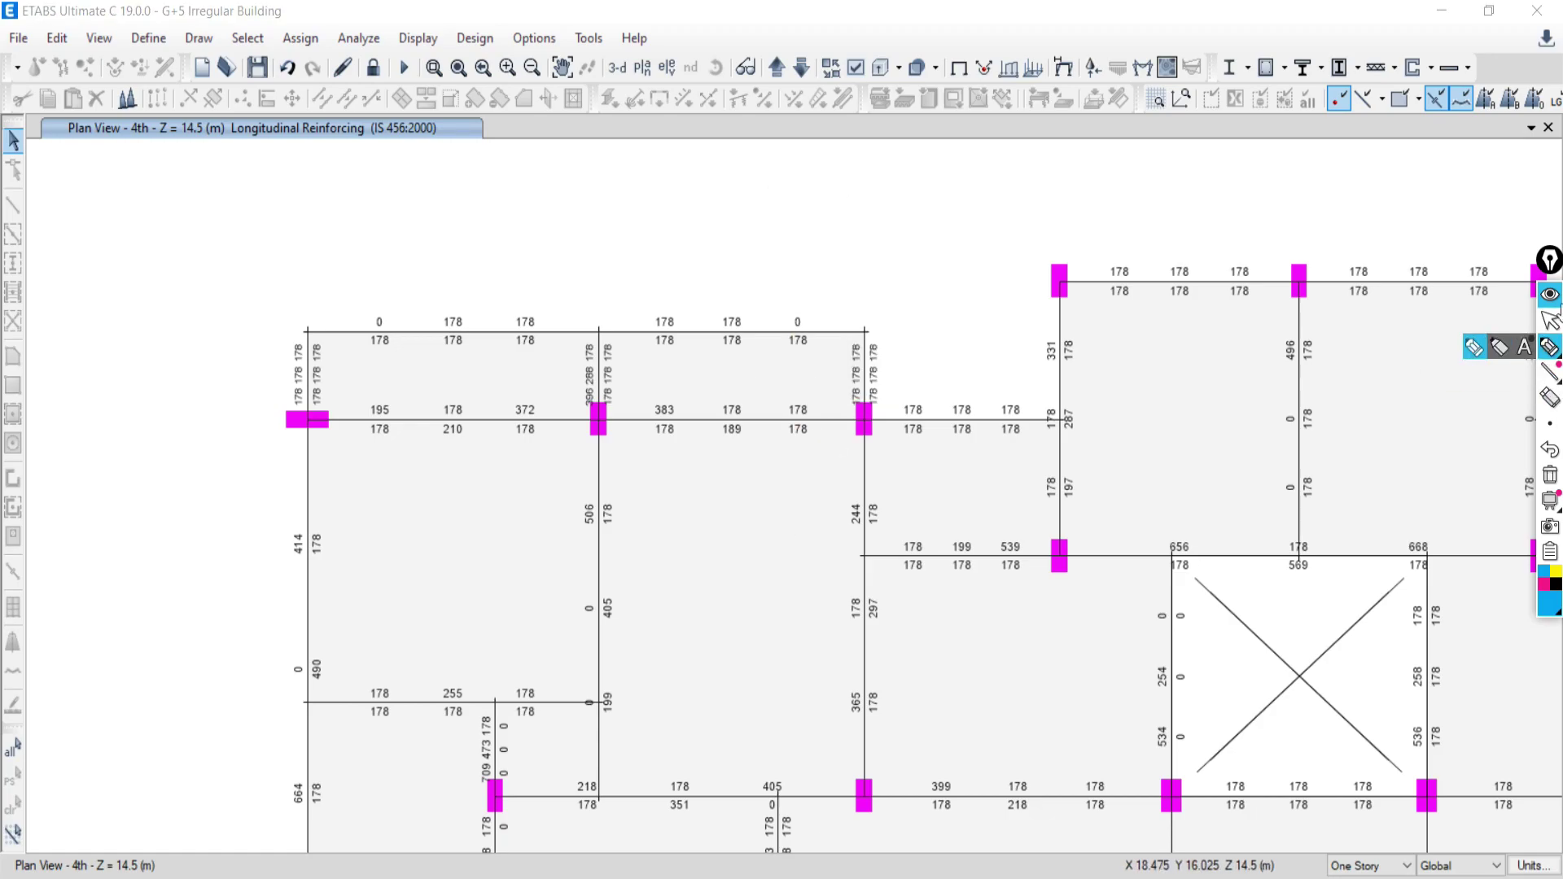
{"action": "left_click", "coordinate": [1551, 324]}
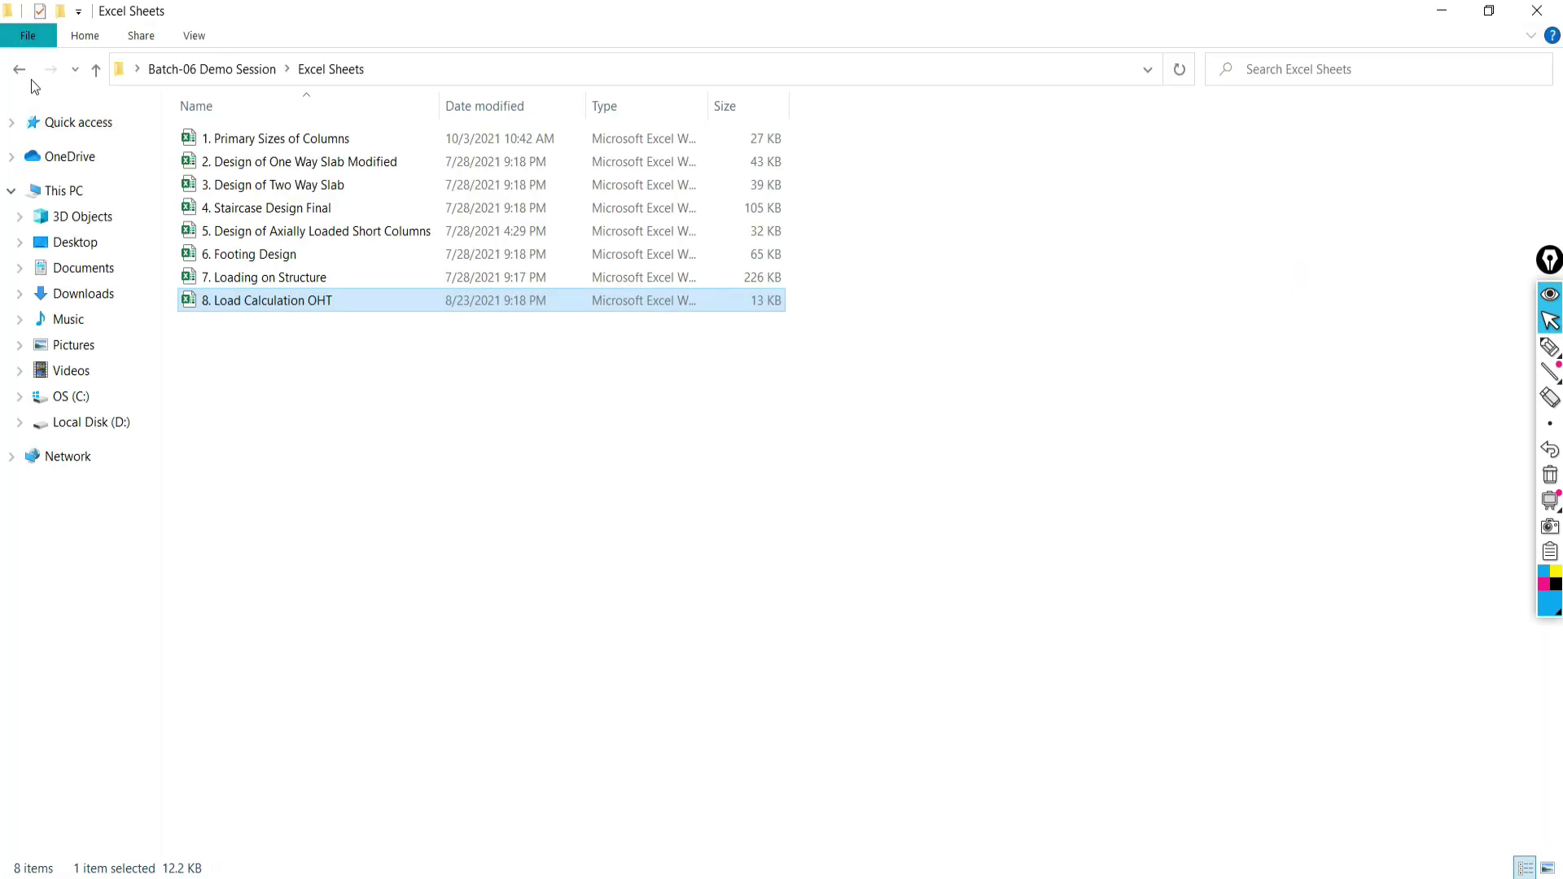
{"action": "left_click", "coordinate": [20, 70]}
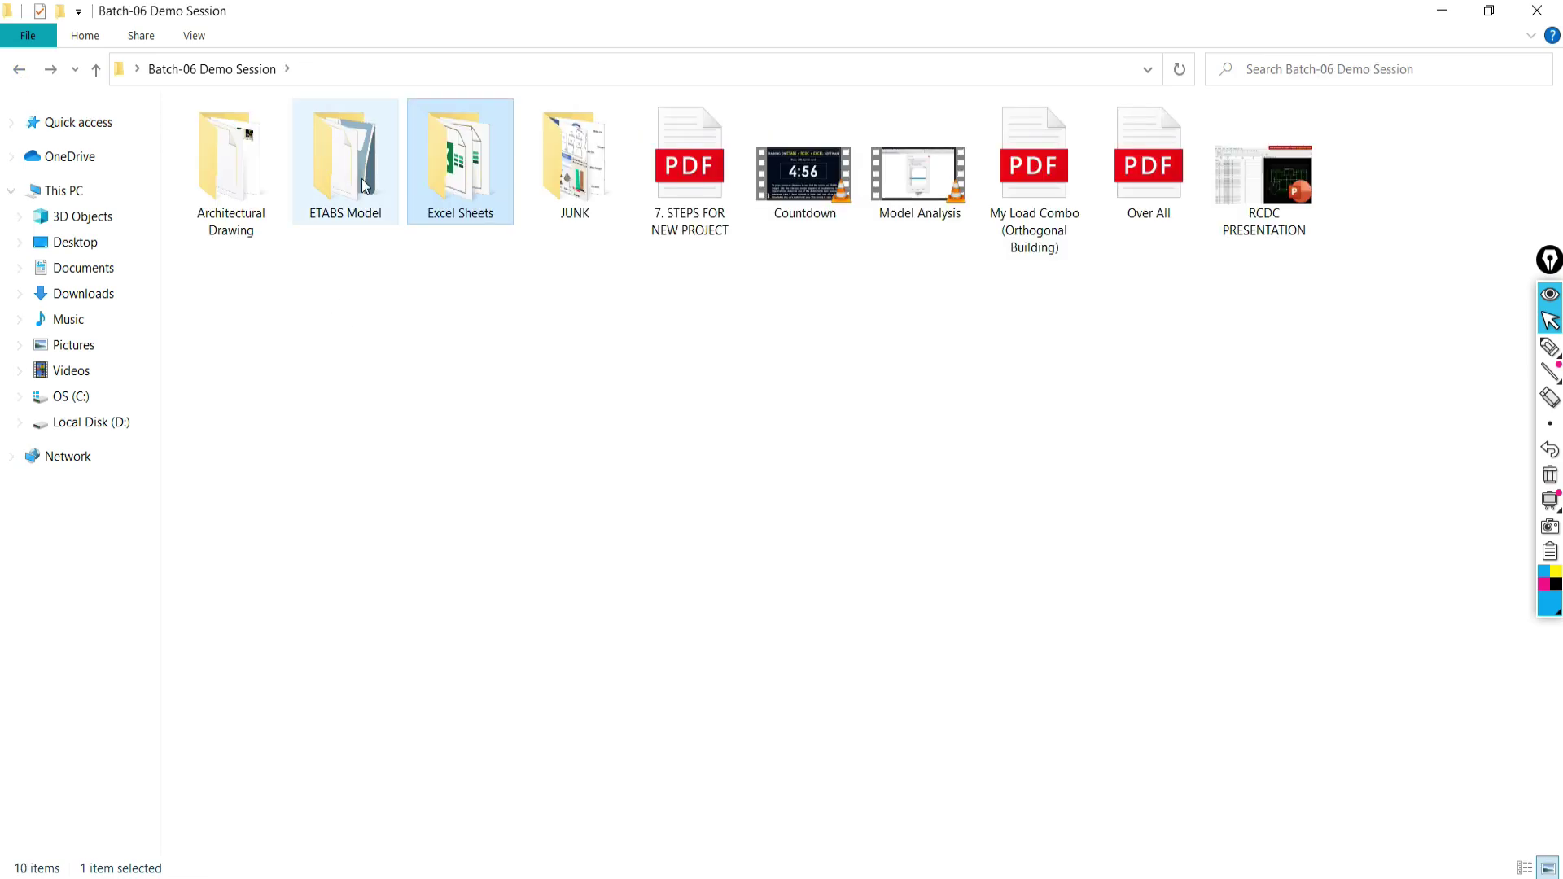
- Navigate to D: > ETABS Online Batches > Batch-04 > IMPORTANT IS CODES and open the IS 456 2000 PDF
{"action": "double_click", "coordinate": [233, 173]}
{"action": "left_click", "coordinate": [19, 70]}
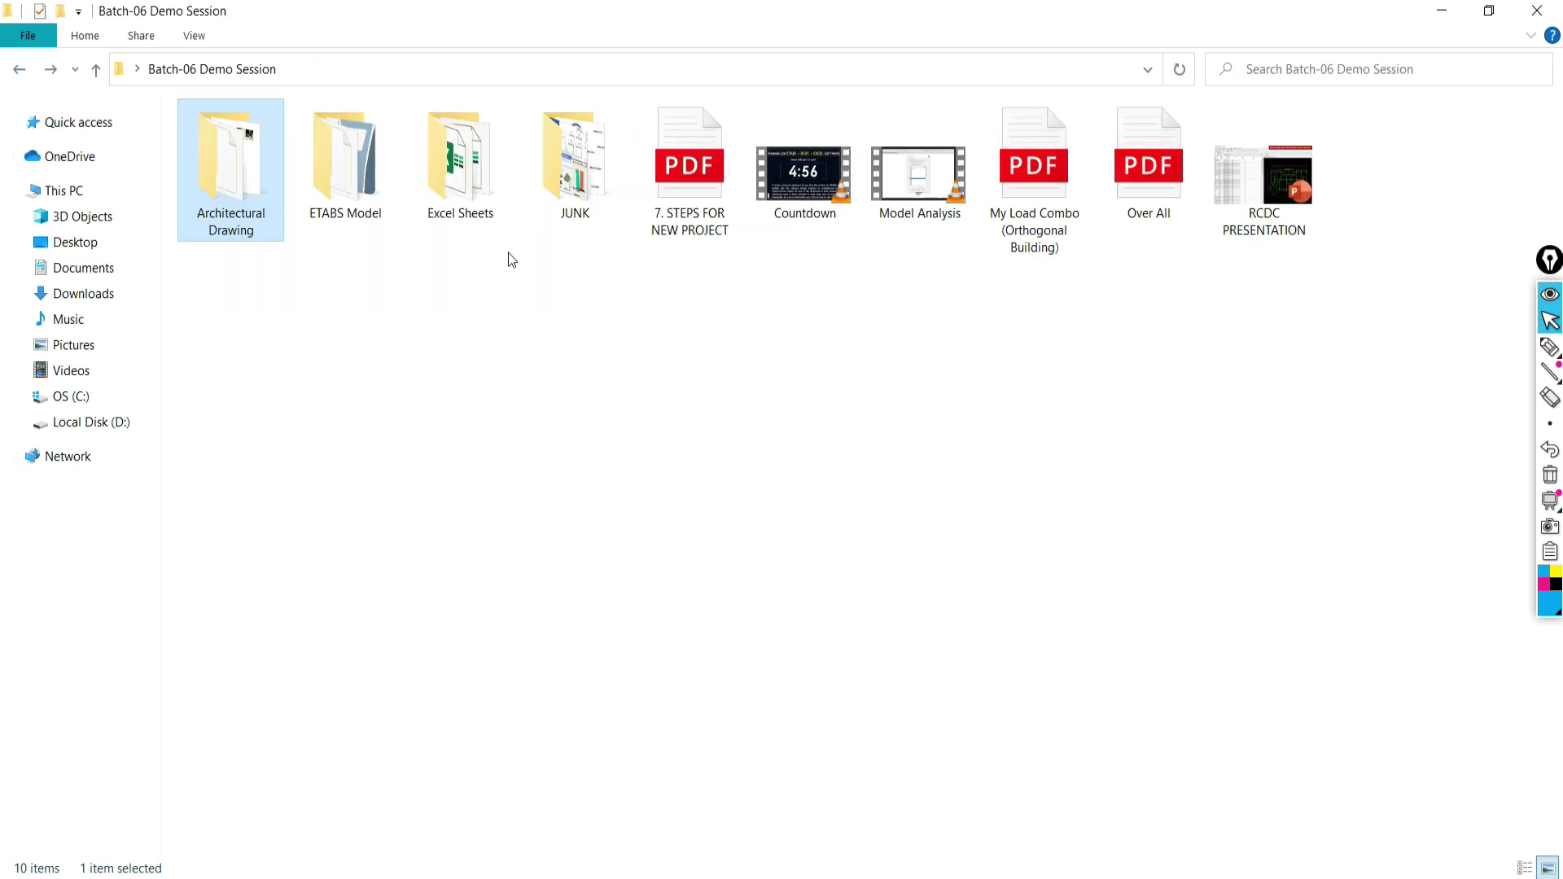
{"action": "left_click", "coordinate": [25, 78]}
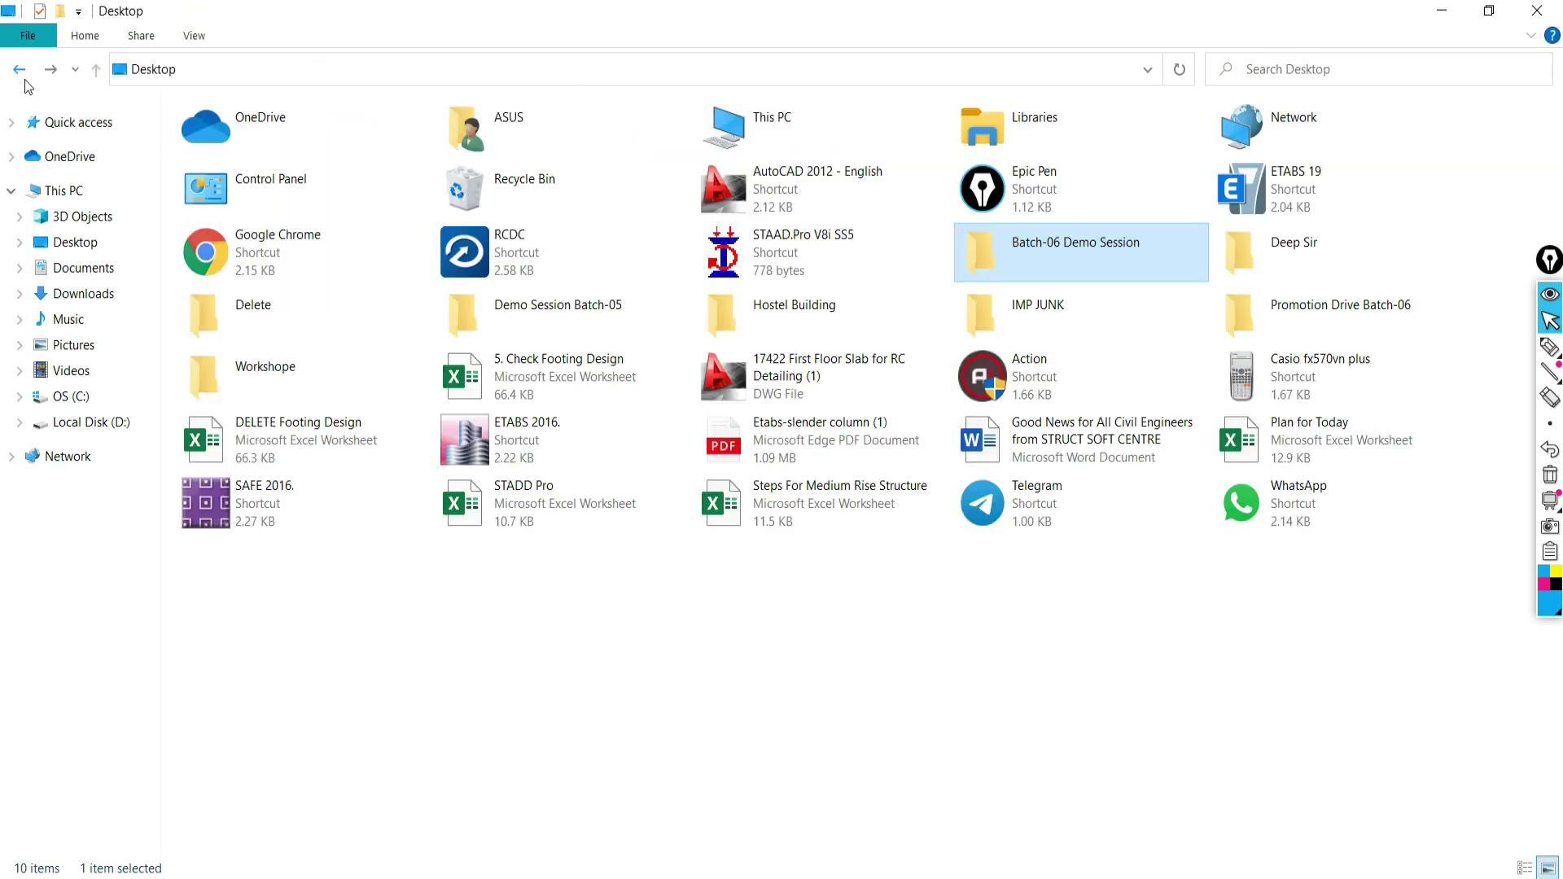
{"action": "double_click", "coordinate": [1082, 245]}
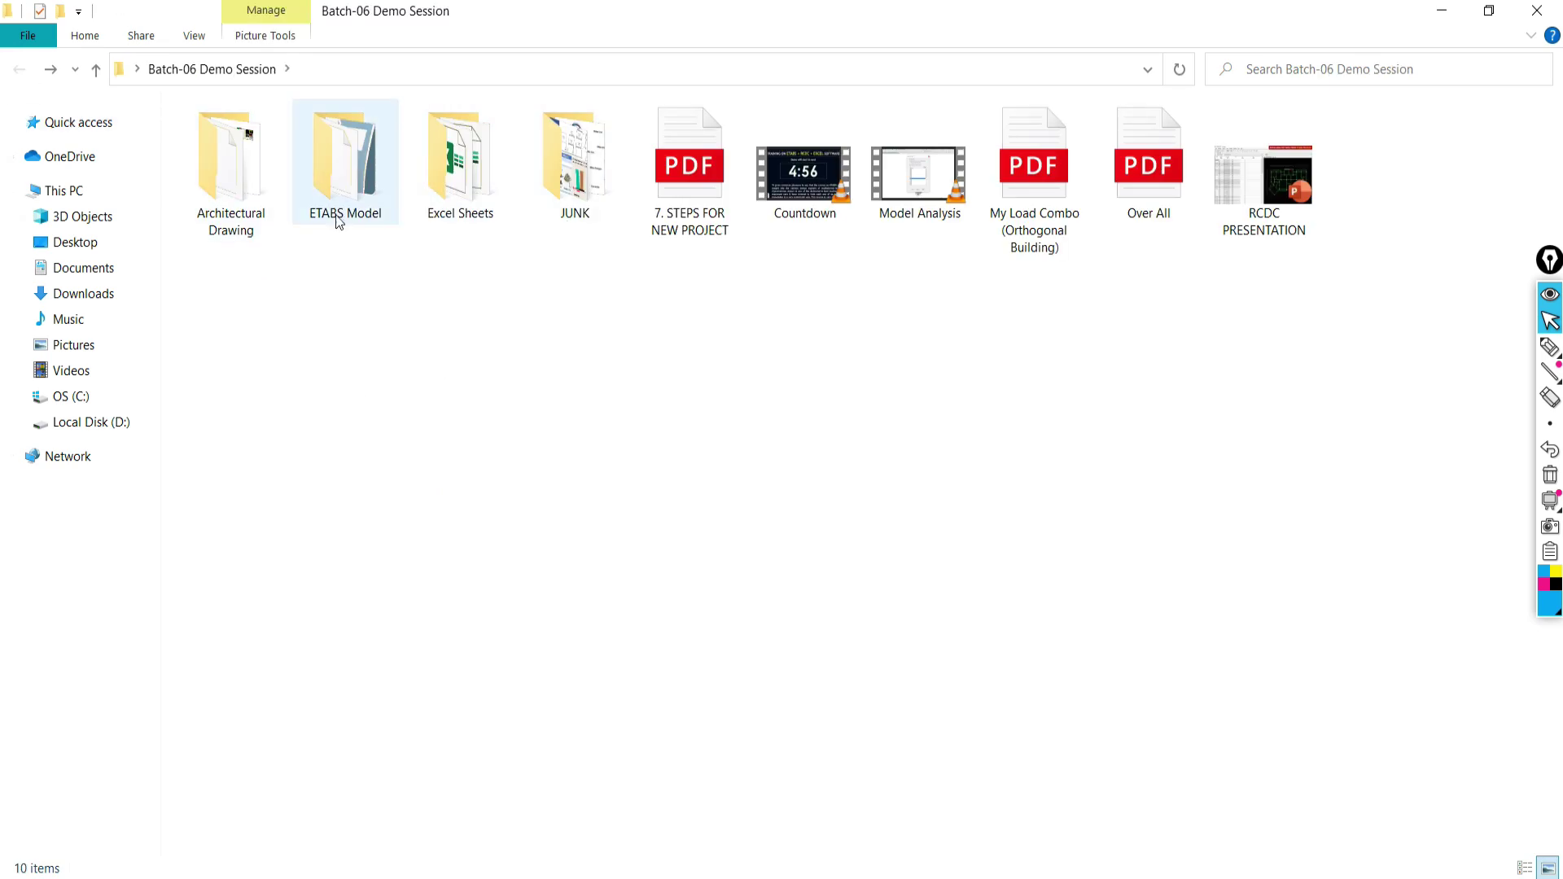
{"action": "left_click", "coordinate": [91, 422]}
{"action": "double_click", "coordinate": [233, 184]}
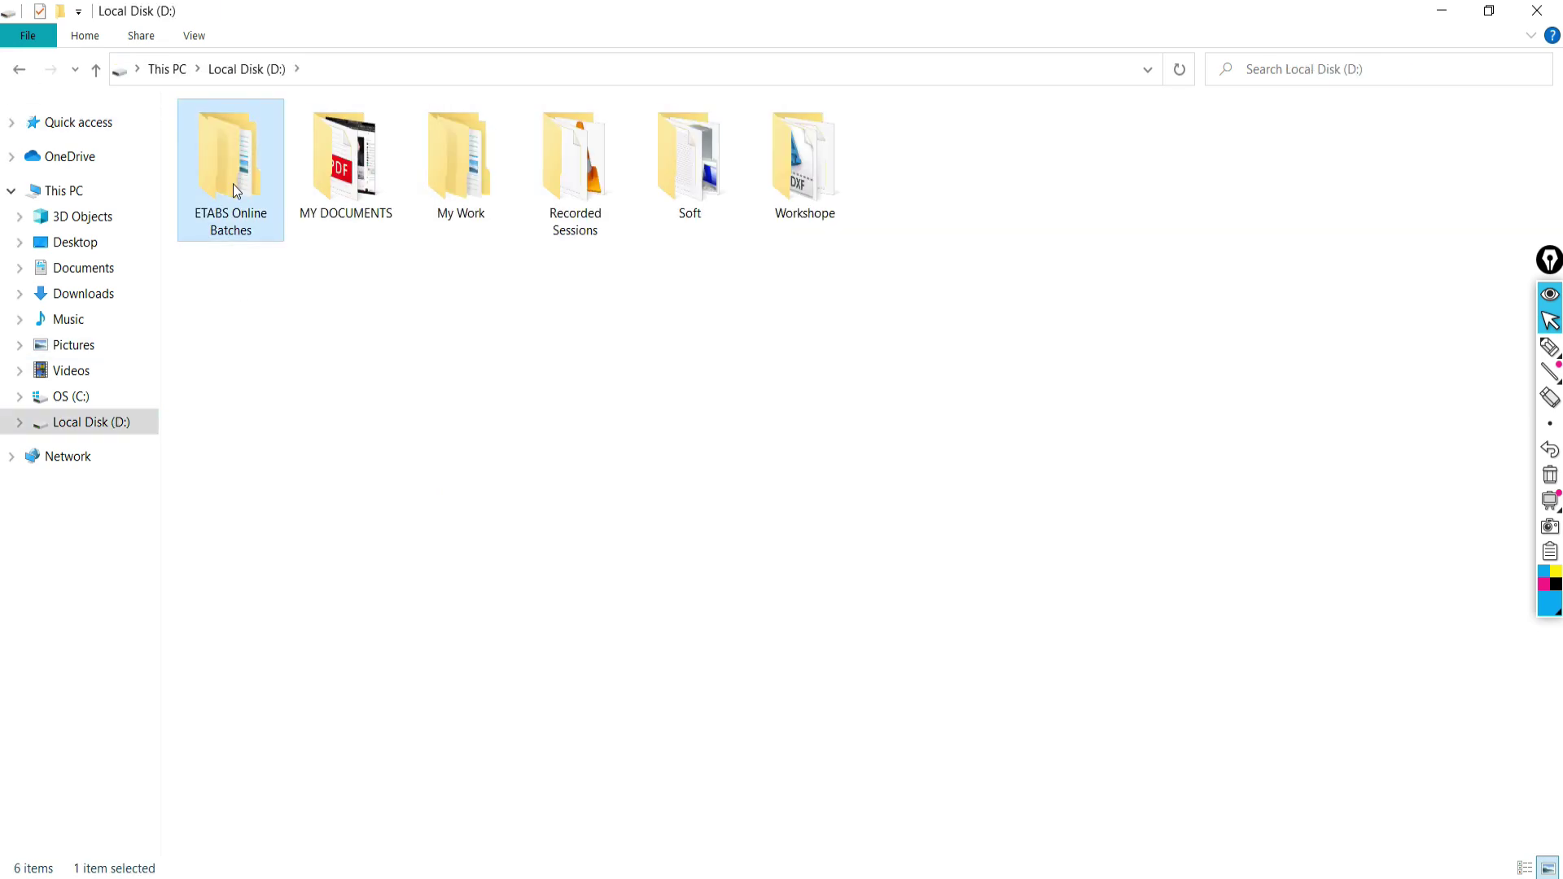
{"action": "double_click", "coordinate": [248, 275]}
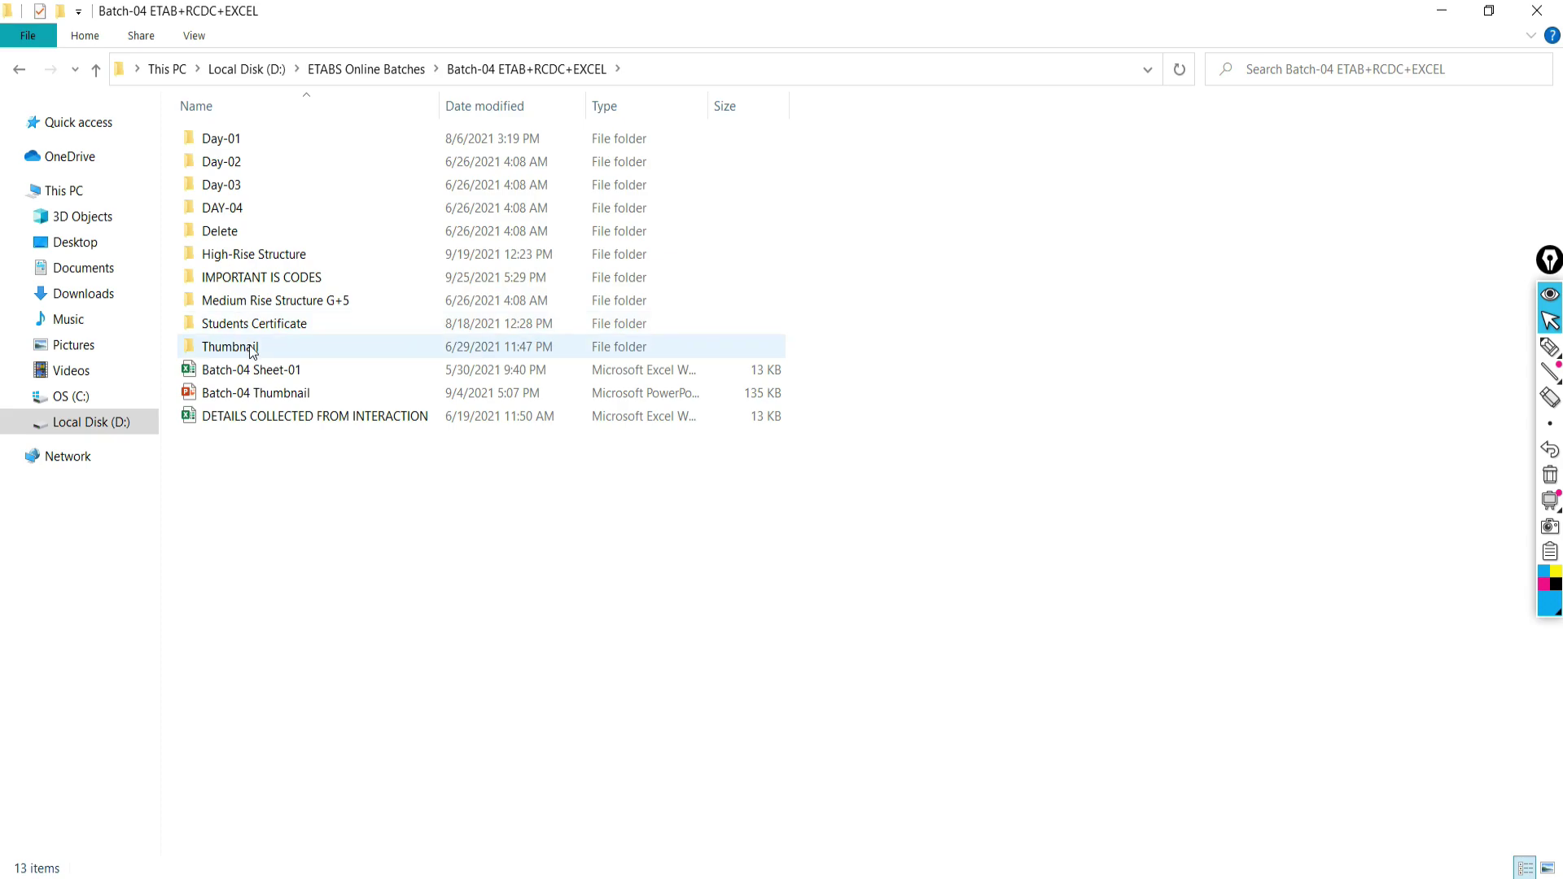
{"action": "double_click", "coordinate": [244, 278]}
{"action": "double_click", "coordinate": [262, 140]}
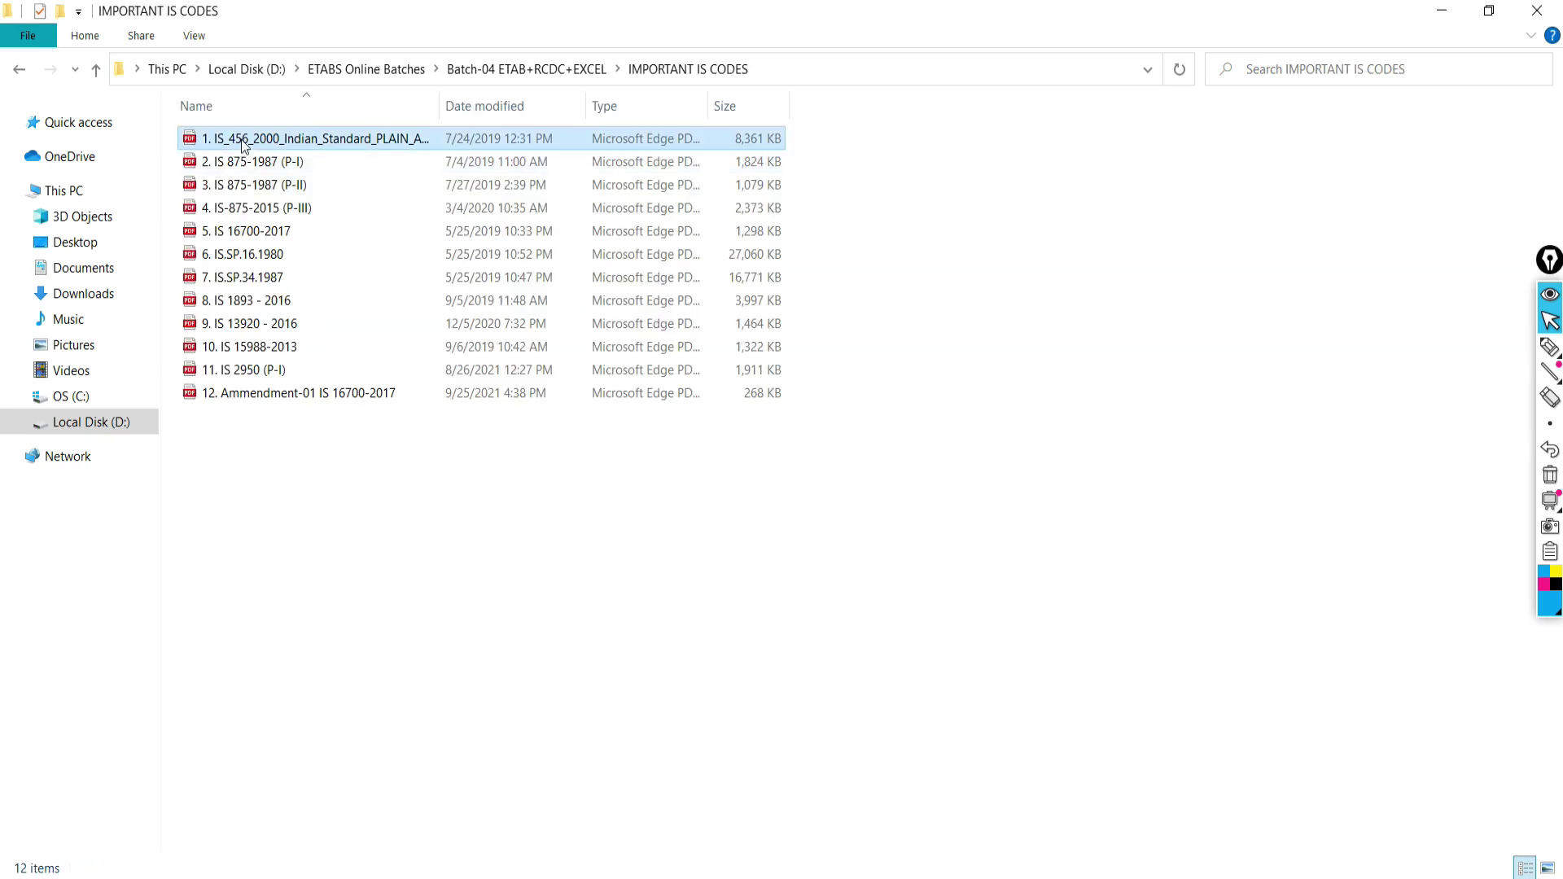
- Scroll the IS 456 PDF down to page 48
{"action": "scroll", "coordinate": [737, 676], "scroll_direction": "down", "scroll_amount": 10}
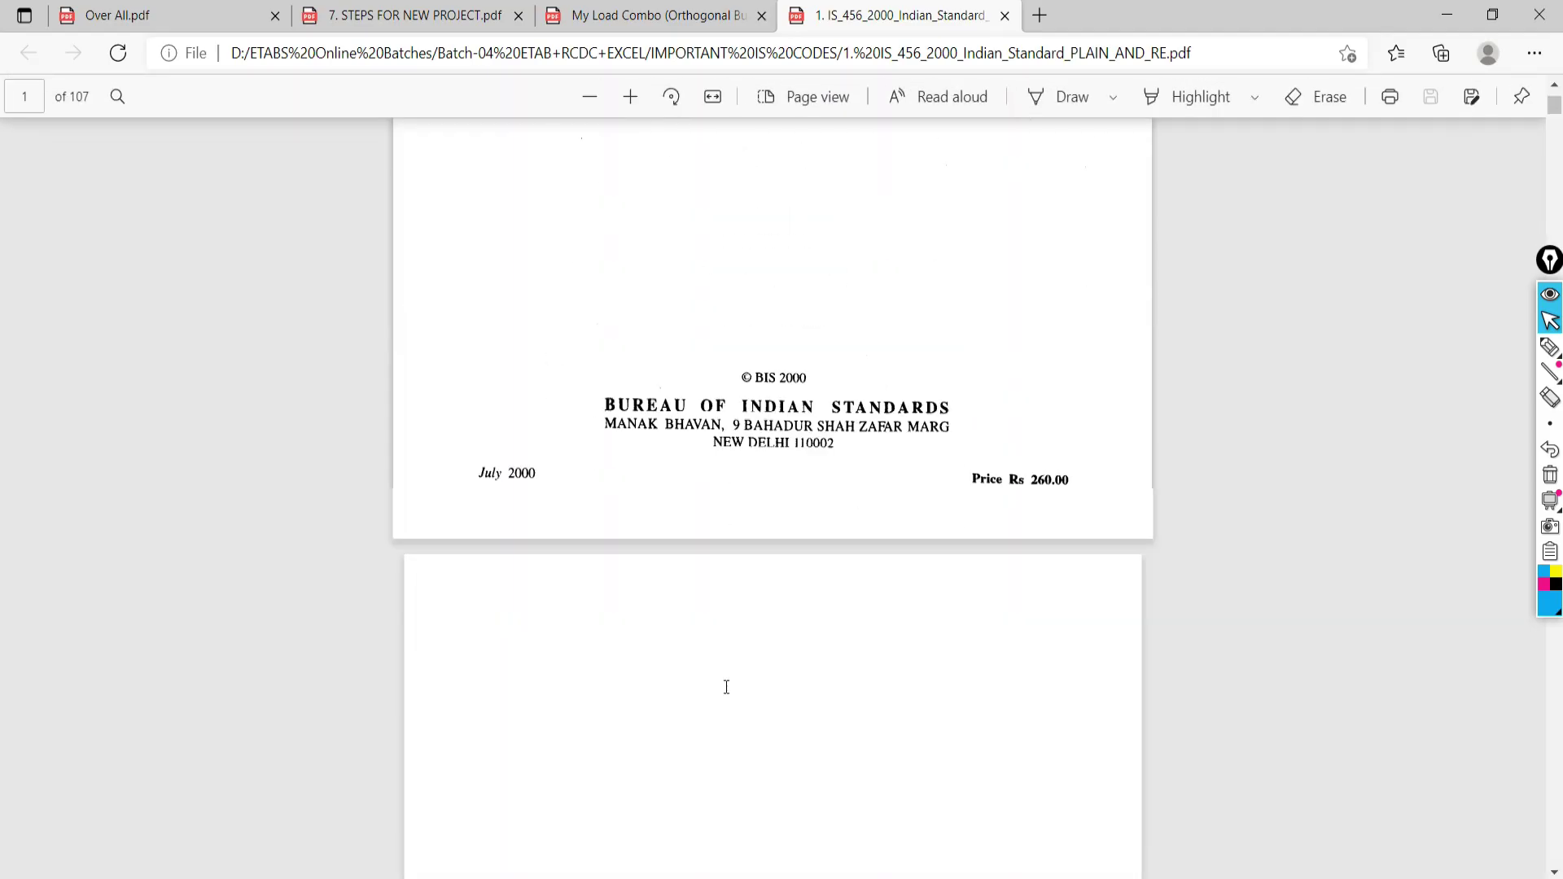
{"action": "scroll", "coordinate": [720, 725], "scroll_direction": "down", "scroll_amount": 10}
{"action": "scroll", "coordinate": [720, 772], "scroll_direction": "down", "scroll_amount": 10}
{"action": "scroll", "coordinate": [722, 783], "scroll_direction": "down", "scroll_amount": 10}
{"action": "scroll", "coordinate": [718, 782], "scroll_direction": "down", "scroll_amount": 10}
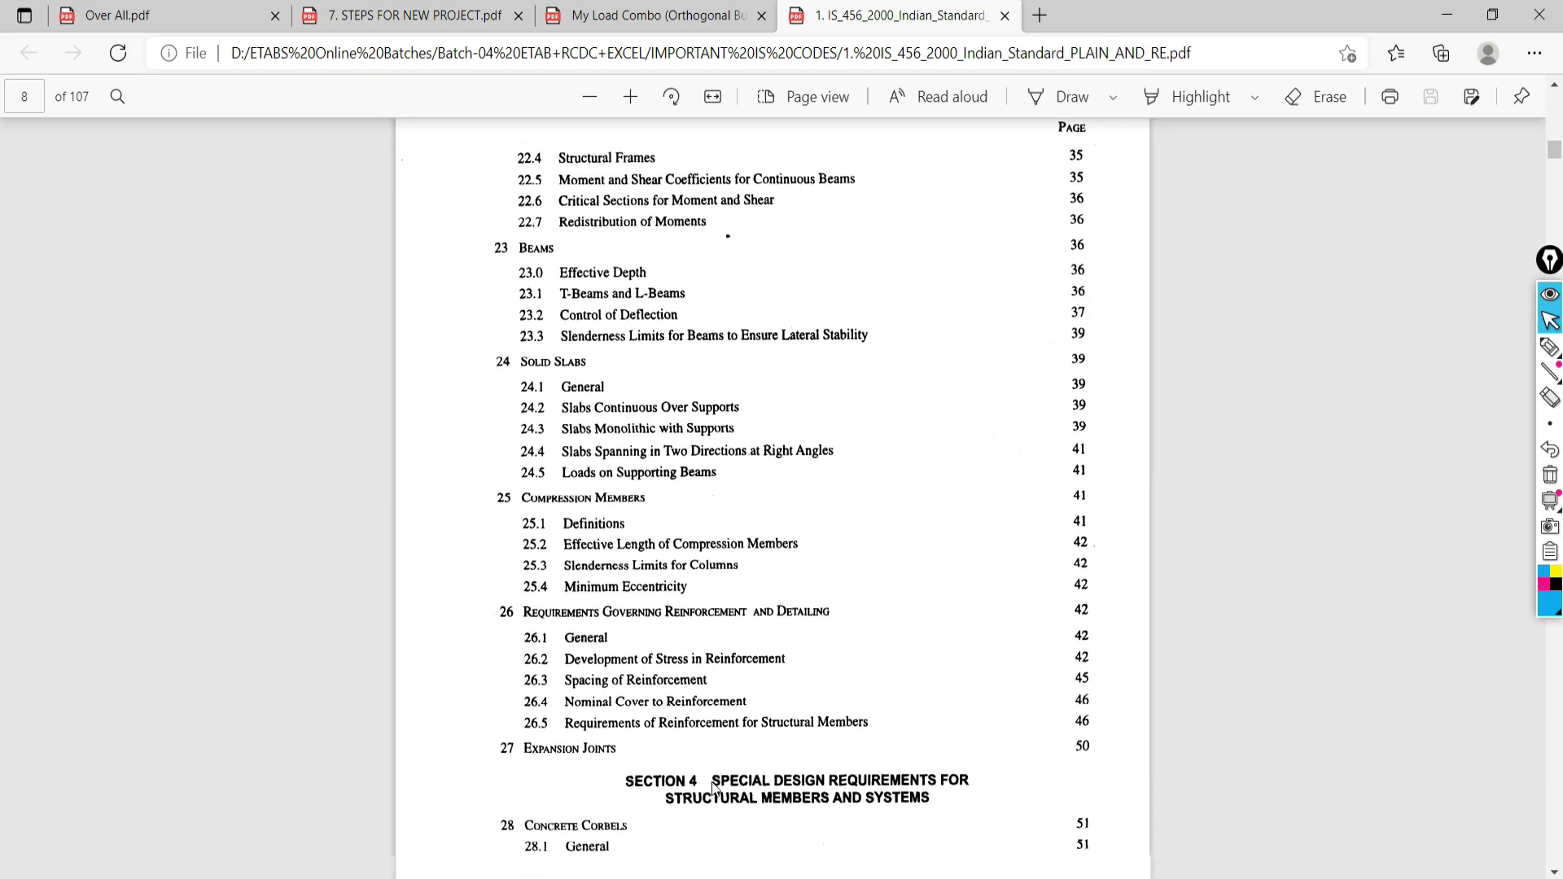
{"action": "scroll", "coordinate": [708, 784], "scroll_direction": "down", "scroll_amount": 10}
{"action": "scroll", "coordinate": [702, 785], "scroll_direction": "down", "scroll_amount": 10}
{"action": "scroll", "coordinate": [700, 792], "scroll_direction": "down", "scroll_amount": 10}
{"action": "scroll", "coordinate": [697, 790], "scroll_direction": "down", "scroll_amount": 10}
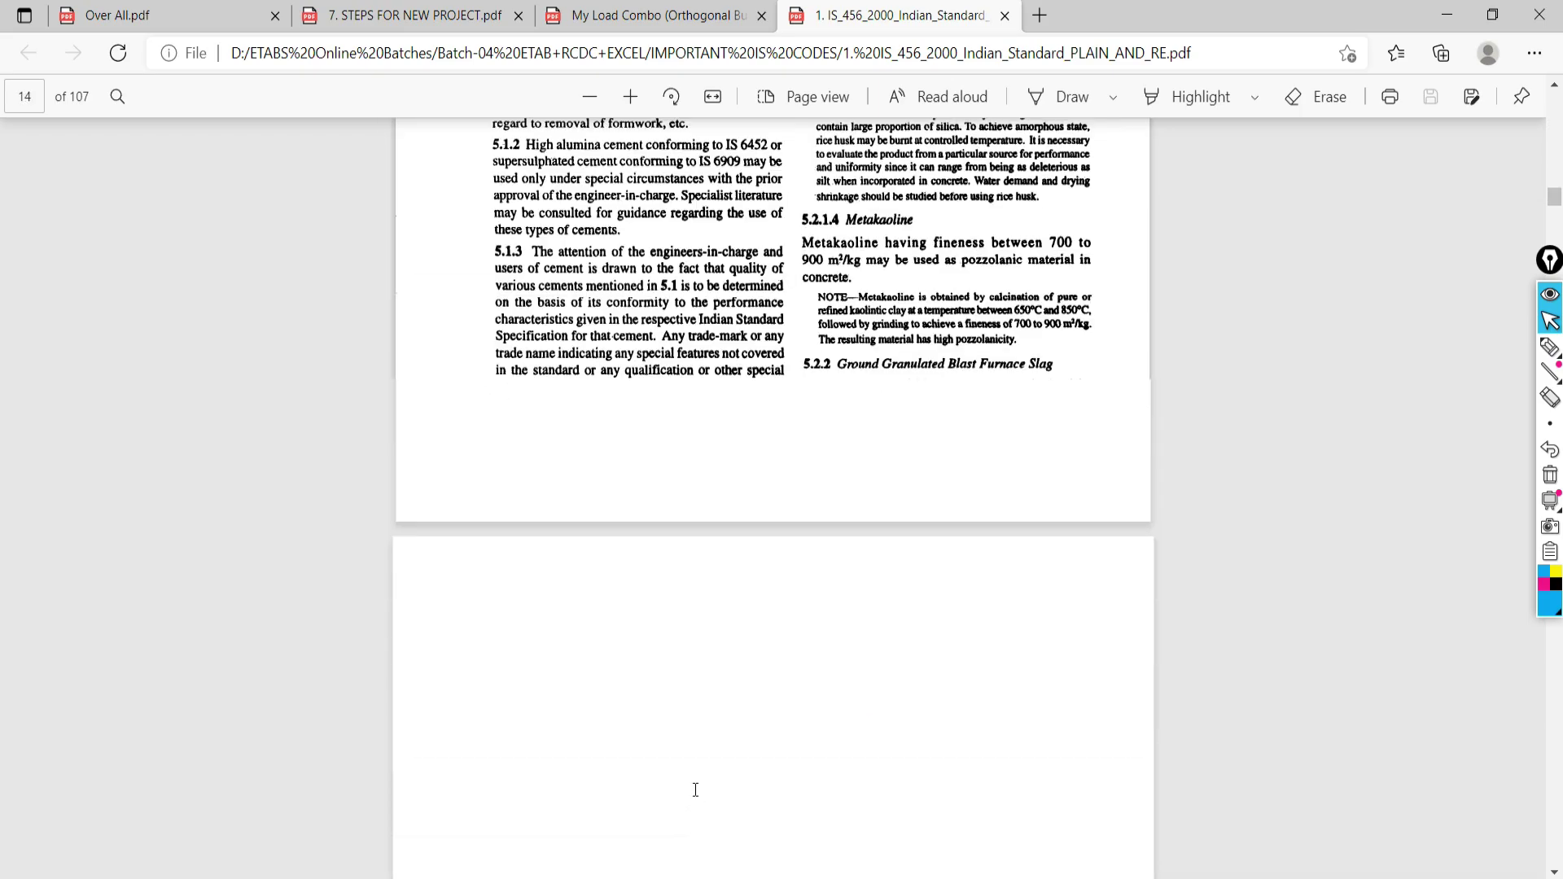
{"action": "scroll", "coordinate": [693, 782], "scroll_direction": "down", "scroll_amount": 10}
{"action": "scroll", "coordinate": [689, 780], "scroll_direction": "down", "scroll_amount": 10}
{"action": "scroll", "coordinate": [689, 783], "scroll_direction": "down", "scroll_amount": 10}
{"action": "scroll", "coordinate": [690, 786], "scroll_direction": "down", "scroll_amount": 10}
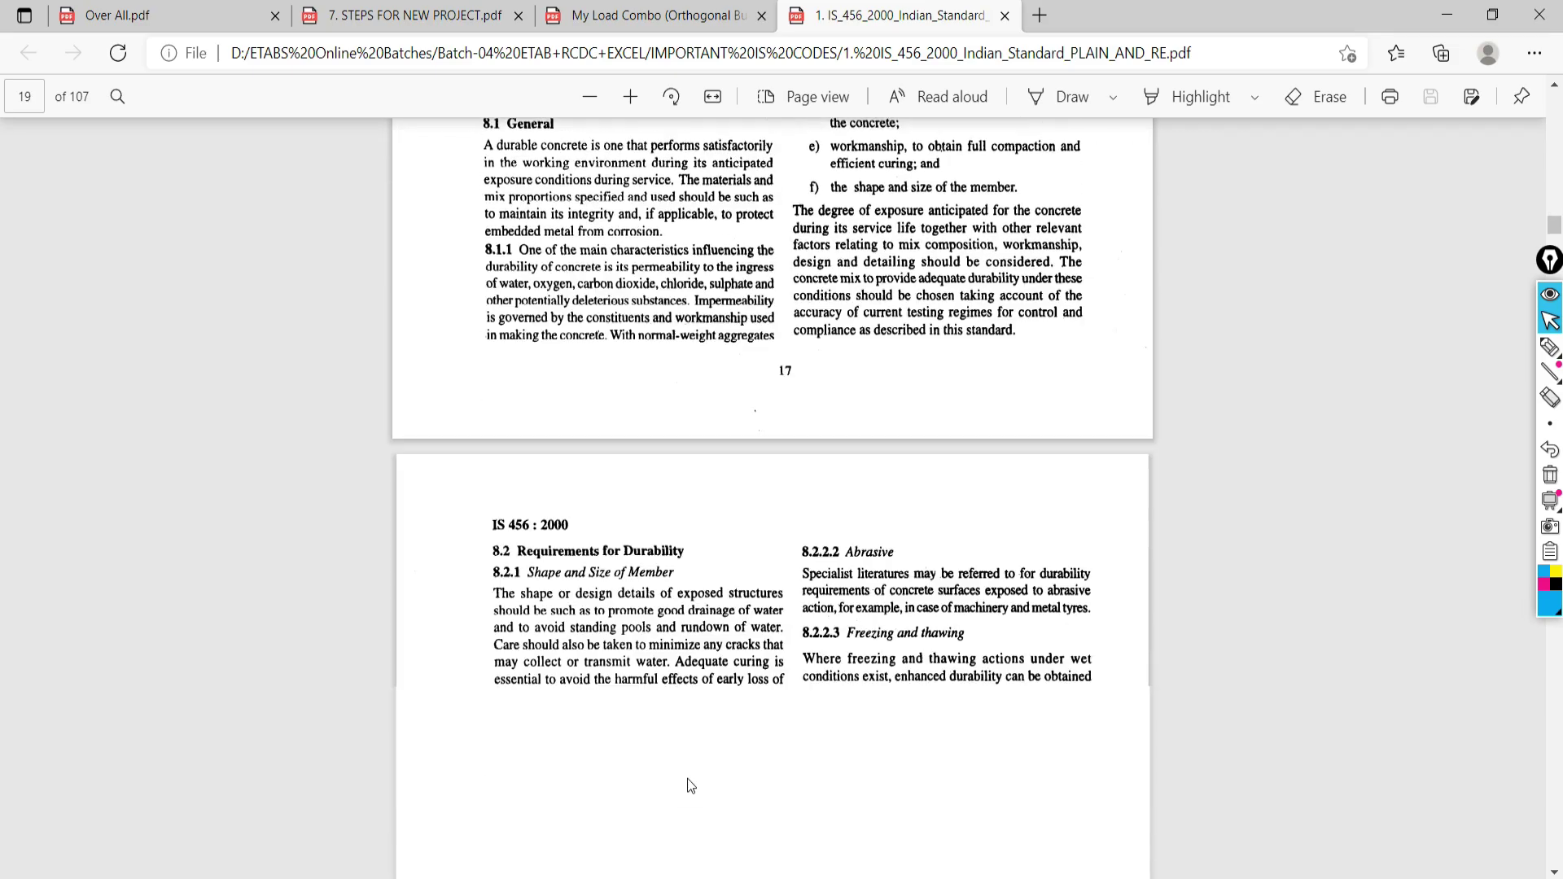
{"action": "scroll", "coordinate": [691, 786], "scroll_direction": "down", "scroll_amount": 10}
{"action": "scroll", "coordinate": [690, 786], "scroll_direction": "down", "scroll_amount": 10}
{"action": "scroll", "coordinate": [691, 786], "scroll_direction": "down", "scroll_amount": 10}
{"action": "scroll", "coordinate": [690, 786], "scroll_direction": "down", "scroll_amount": 10}
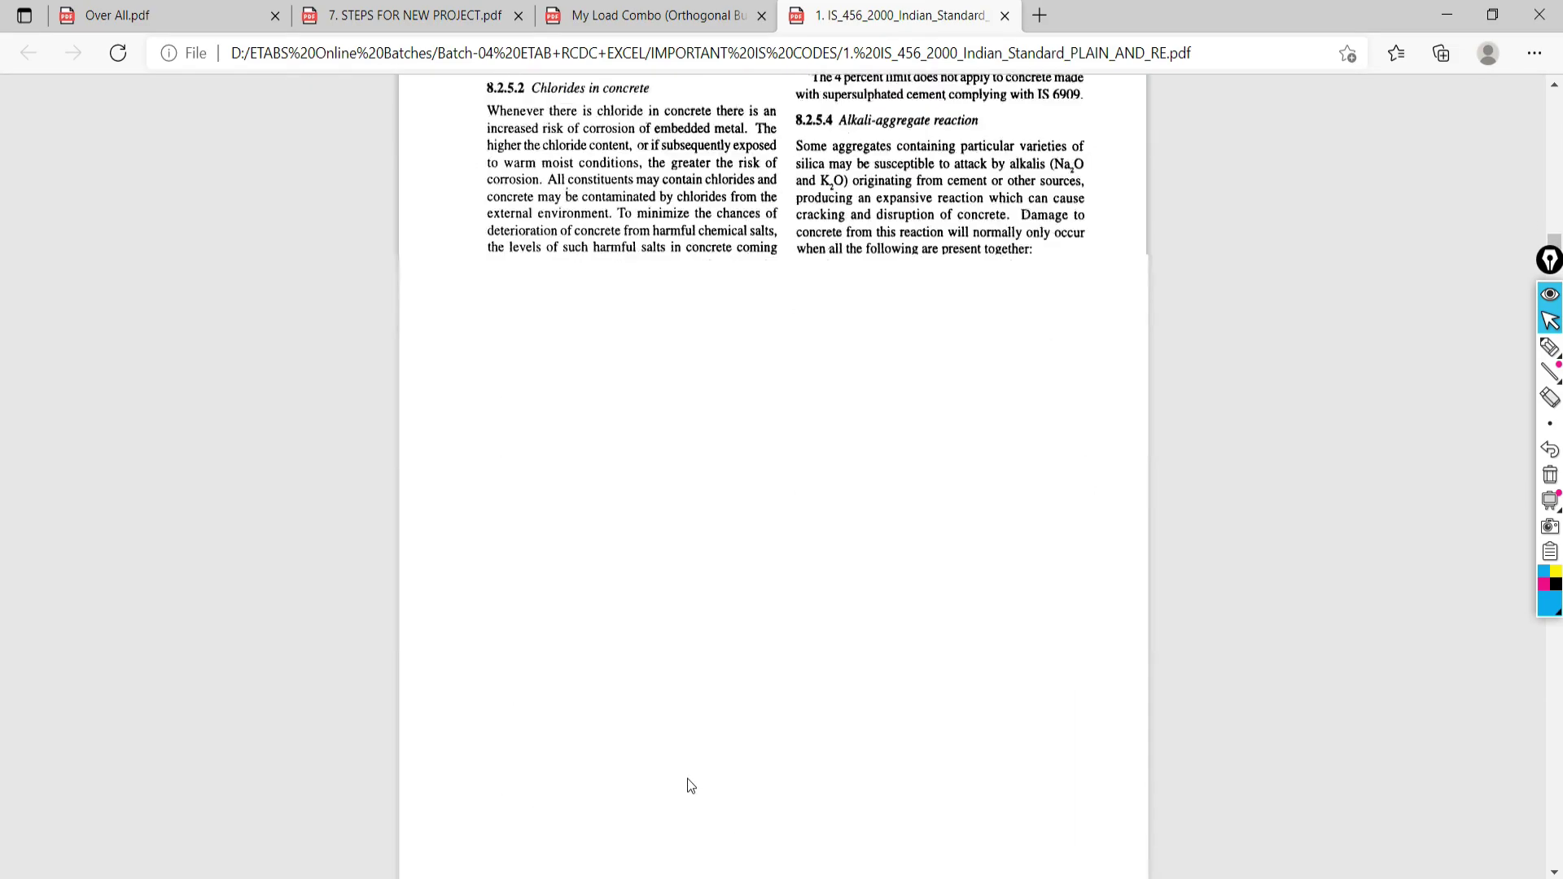
{"action": "scroll", "coordinate": [691, 786], "scroll_direction": "down", "scroll_amount": 10}
{"action": "scroll", "coordinate": [691, 785], "scroll_direction": "down", "scroll_amount": 10}
{"action": "scroll", "coordinate": [689, 780], "scroll_direction": "down", "scroll_amount": 10}
{"action": "scroll", "coordinate": [689, 779], "scroll_direction": "down", "scroll_amount": 10}
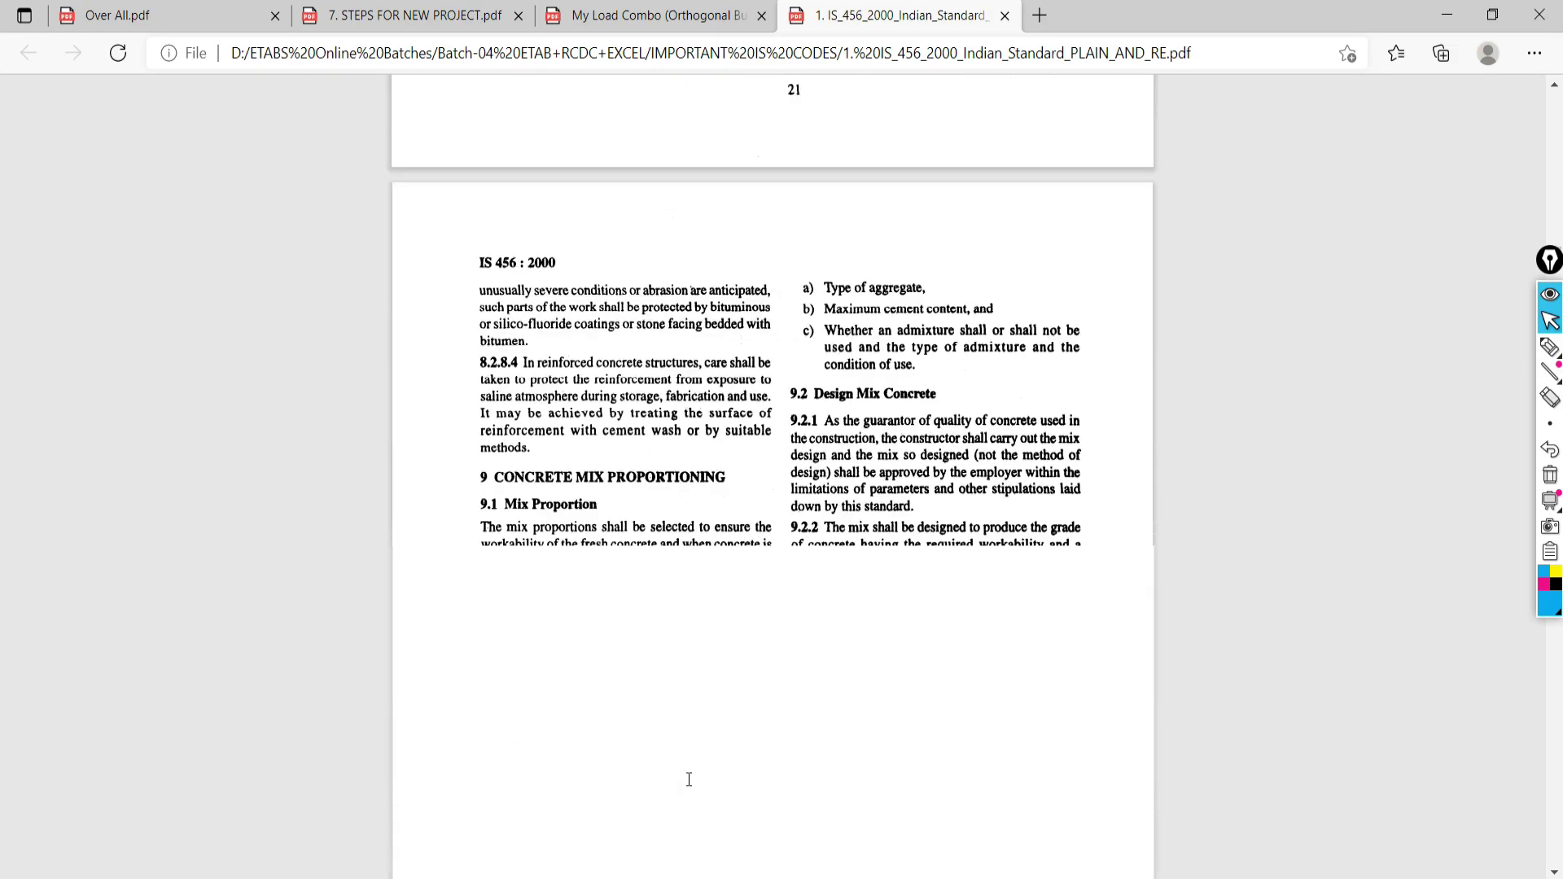
{"action": "scroll", "coordinate": [689, 779], "scroll_direction": "down", "scroll_amount": 10}
{"action": "scroll", "coordinate": [689, 782], "scroll_direction": "down", "scroll_amount": 10}
{"action": "scroll", "coordinate": [689, 787], "scroll_direction": "down", "scroll_amount": 10}
{"action": "scroll", "coordinate": [686, 780], "scroll_direction": "down", "scroll_amount": 10}
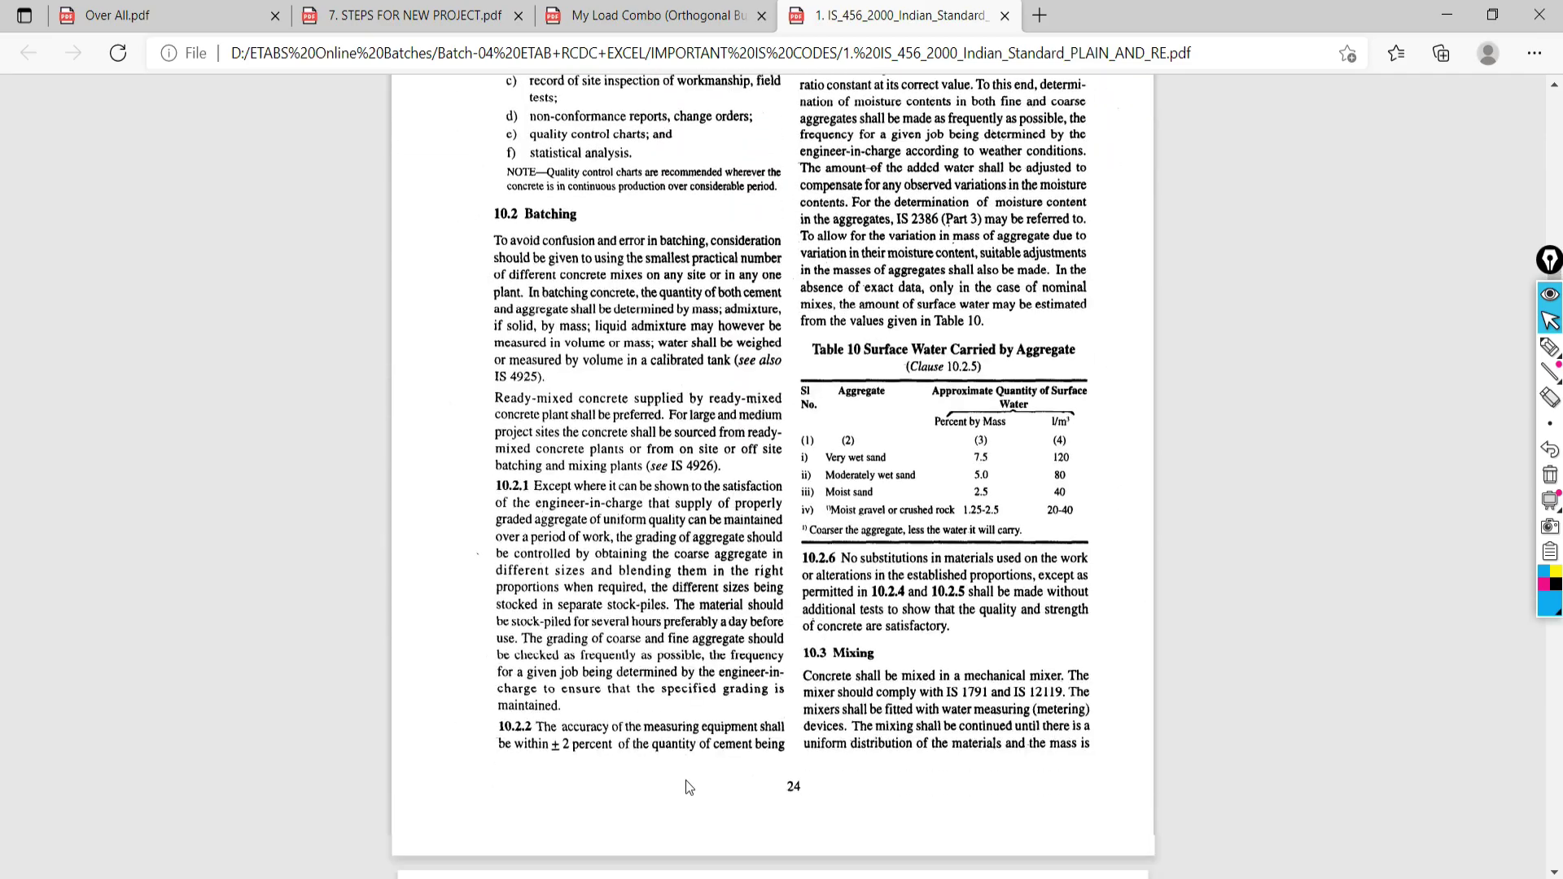
{"action": "scroll", "coordinate": [686, 780], "scroll_direction": "down", "scroll_amount": 10}
{"action": "scroll", "coordinate": [686, 780], "scroll_direction": "down", "scroll_amount": 10}
{"action": "scroll", "coordinate": [686, 780], "scroll_direction": "down", "scroll_amount": 10}
{"action": "scroll", "coordinate": [685, 781], "scroll_direction": "down", "scroll_amount": 6}
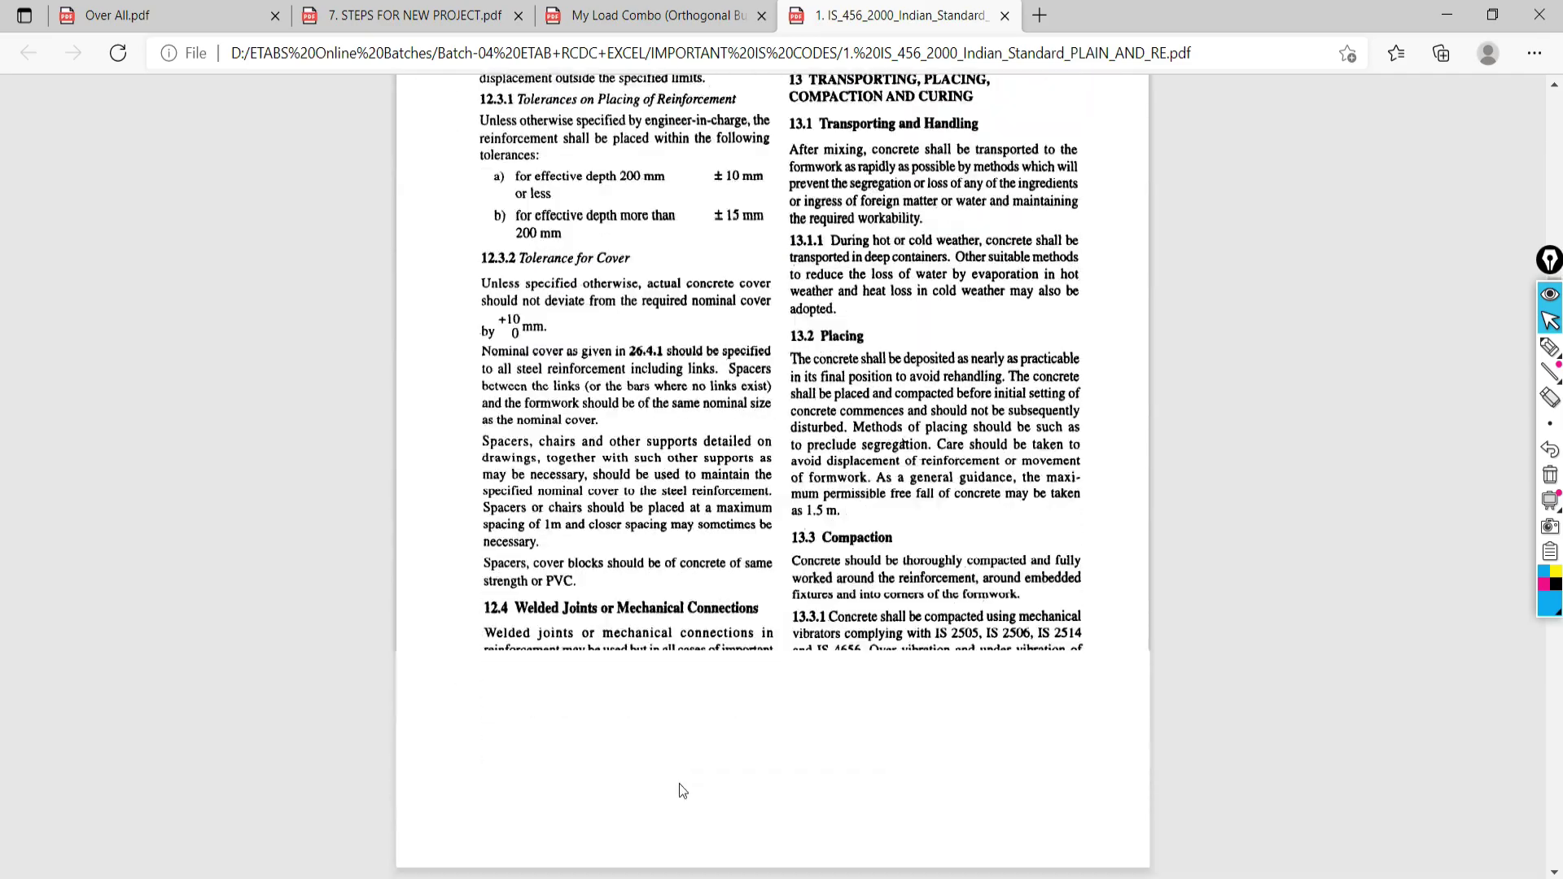
{"action": "scroll", "coordinate": [679, 784], "scroll_direction": "down", "scroll_amount": 4}
{"action": "scroll", "coordinate": [679, 783], "scroll_direction": "down", "scroll_amount": 6}
{"action": "scroll", "coordinate": [679, 783], "scroll_direction": "down", "scroll_amount": 3}
{"action": "scroll", "coordinate": [679, 784], "scroll_direction": "down", "scroll_amount": 6}
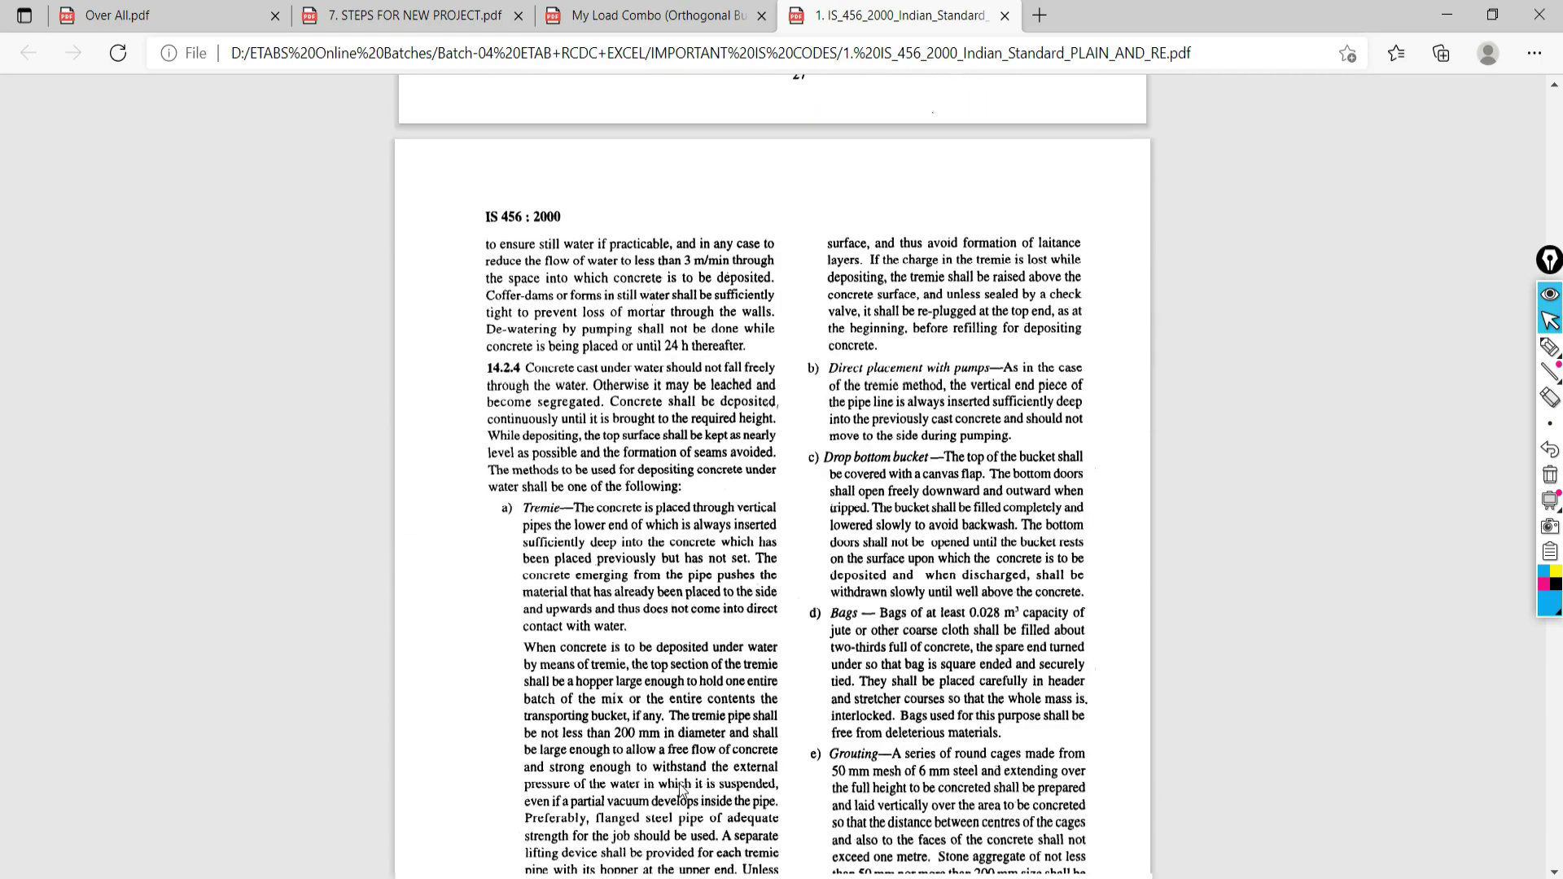
{"action": "scroll", "coordinate": [679, 784], "scroll_direction": "down", "scroll_amount": 4}
{"action": "scroll", "coordinate": [679, 783], "scroll_direction": "down", "scroll_amount": 10}
{"action": "scroll", "coordinate": [679, 783], "scroll_direction": "down", "scroll_amount": 2}
{"action": "scroll", "coordinate": [681, 788], "scroll_direction": "down", "scroll_amount": 10}
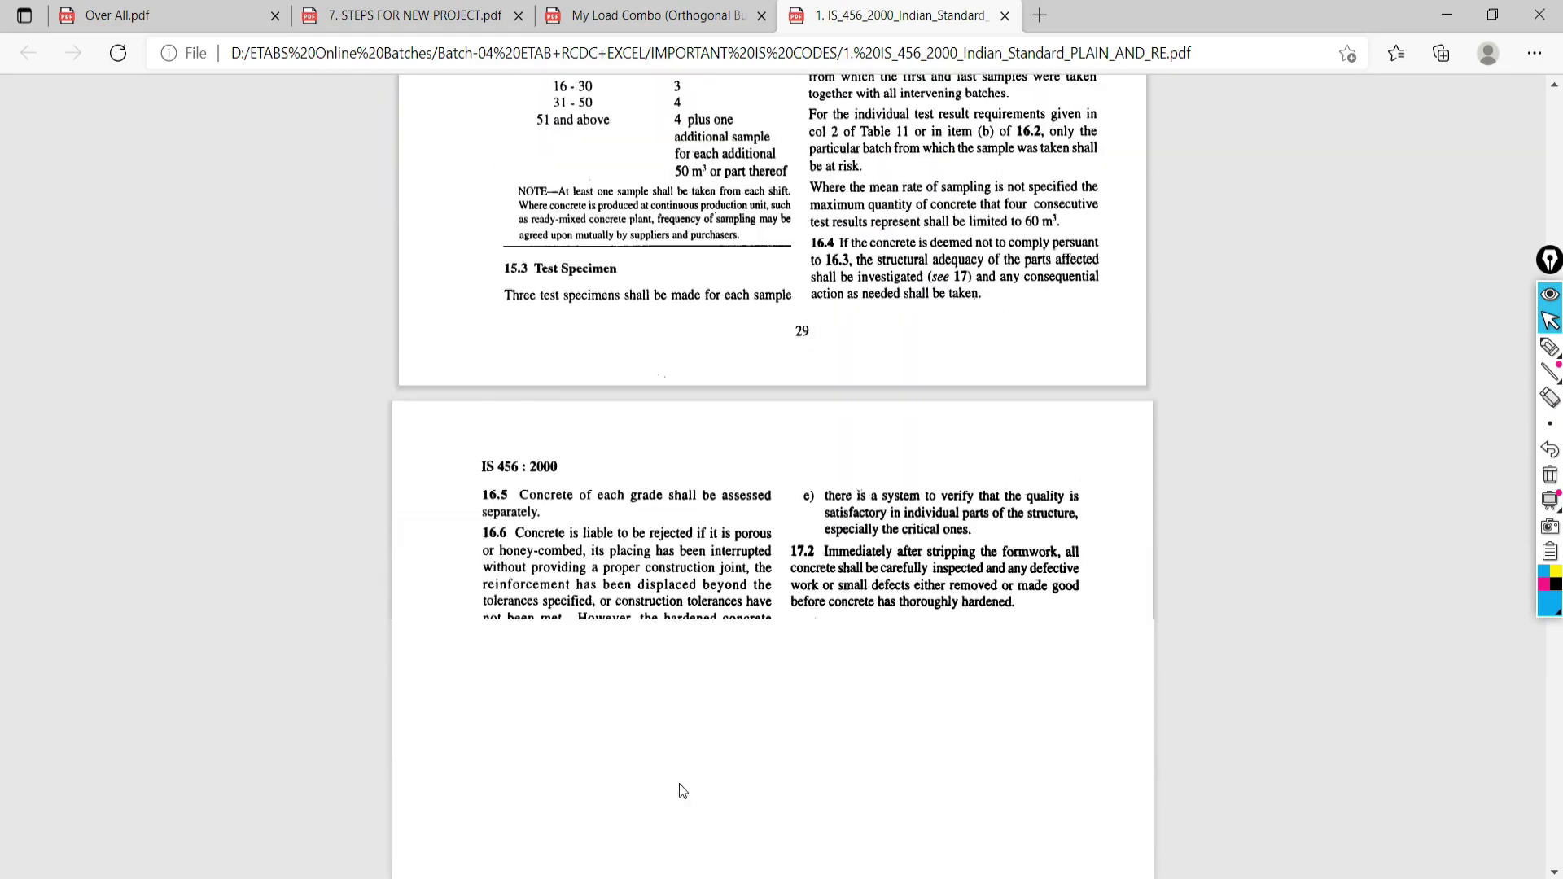
{"action": "scroll", "coordinate": [681, 788], "scroll_direction": "down", "scroll_amount": 8}
{"action": "scroll", "coordinate": [680, 789], "scroll_direction": "down", "scroll_amount": 3}
{"action": "scroll", "coordinate": [676, 782], "scroll_direction": "down", "scroll_amount": 10}
{"action": "scroll", "coordinate": [675, 780], "scroll_direction": "down", "scroll_amount": 8}
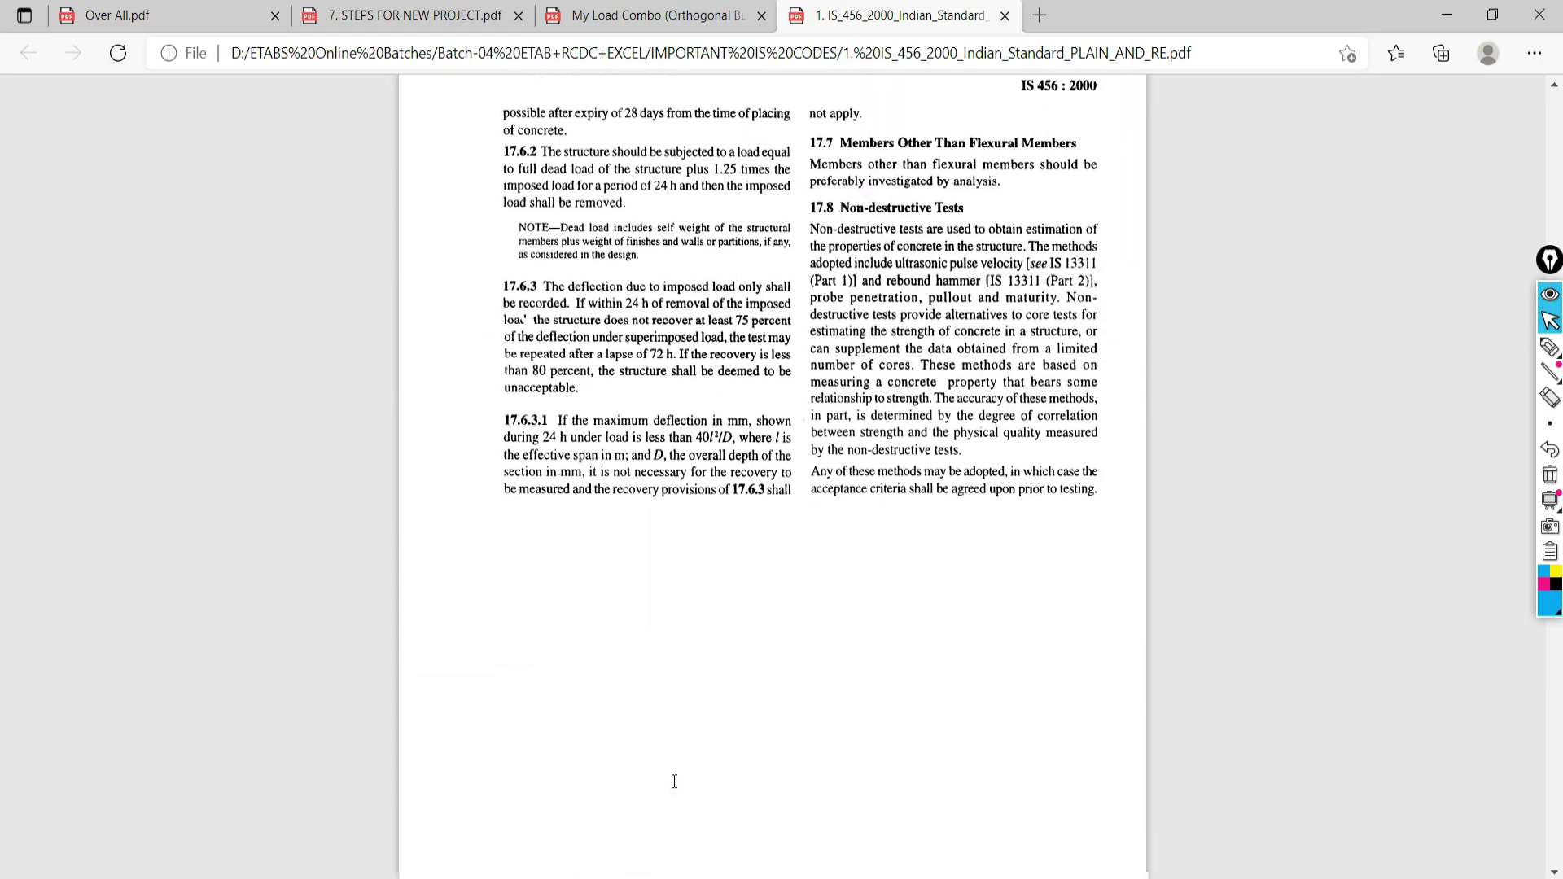
{"action": "scroll", "coordinate": [676, 780], "scroll_direction": "down", "scroll_amount": 6}
{"action": "scroll", "coordinate": [676, 780], "scroll_direction": "down", "scroll_amount": 6}
{"action": "scroll", "coordinate": [674, 782], "scroll_direction": "down", "scroll_amount": 7}
{"action": "scroll", "coordinate": [674, 782], "scroll_direction": "down", "scroll_amount": 7}
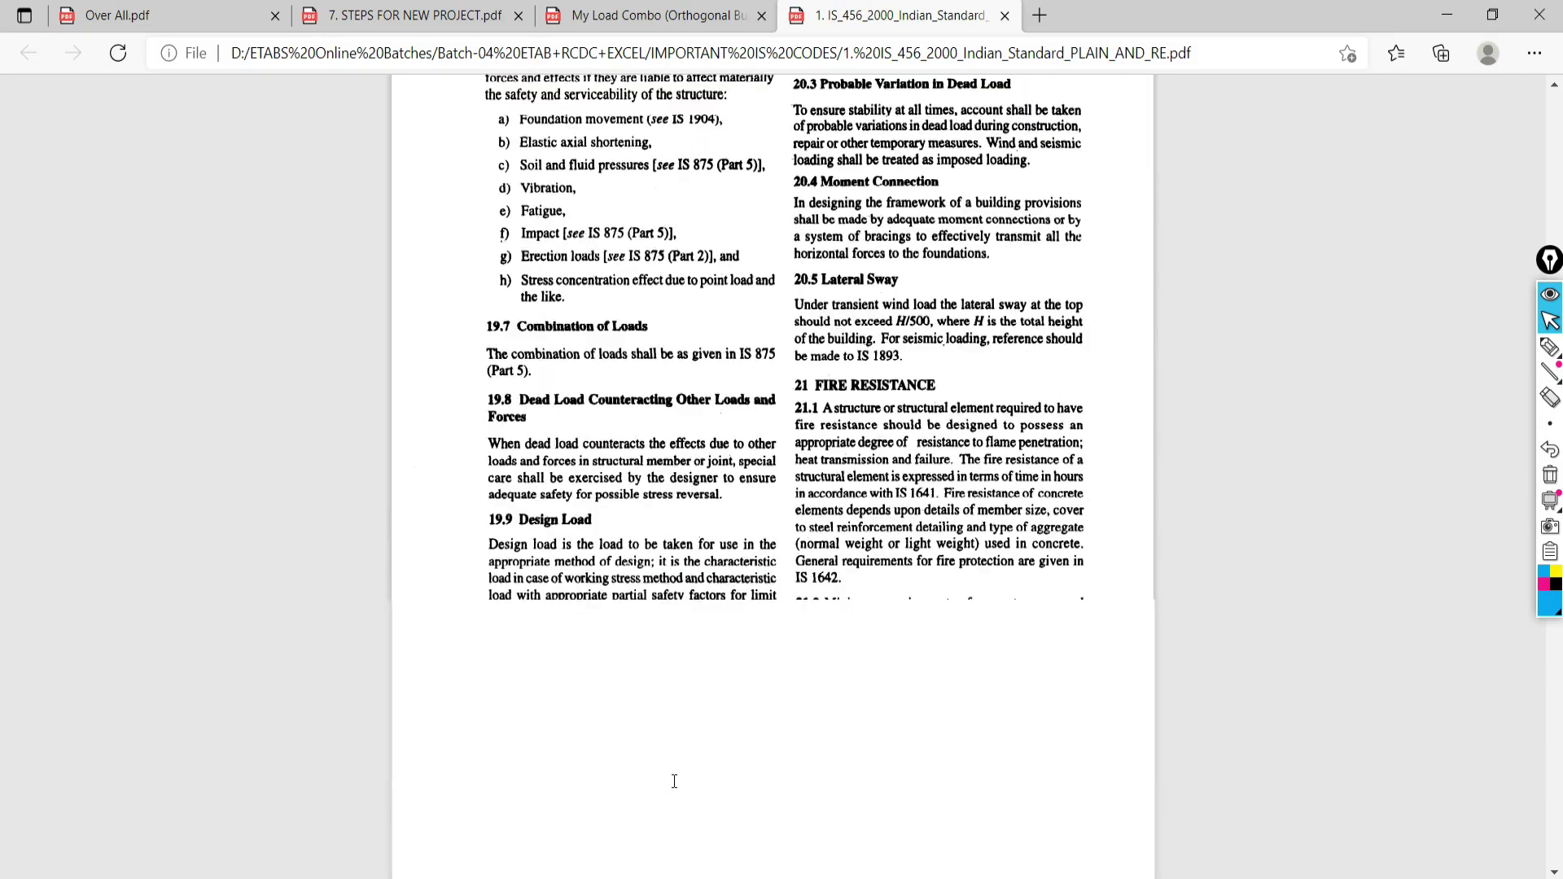
{"action": "scroll", "coordinate": [674, 782], "scroll_direction": "down", "scroll_amount": 7}
{"action": "scroll", "coordinate": [674, 781], "scroll_direction": "down", "scroll_amount": 7}
{"action": "scroll", "coordinate": [675, 782], "scroll_direction": "down", "scroll_amount": 7}
{"action": "scroll", "coordinate": [674, 781], "scroll_direction": "down", "scroll_amount": 7}
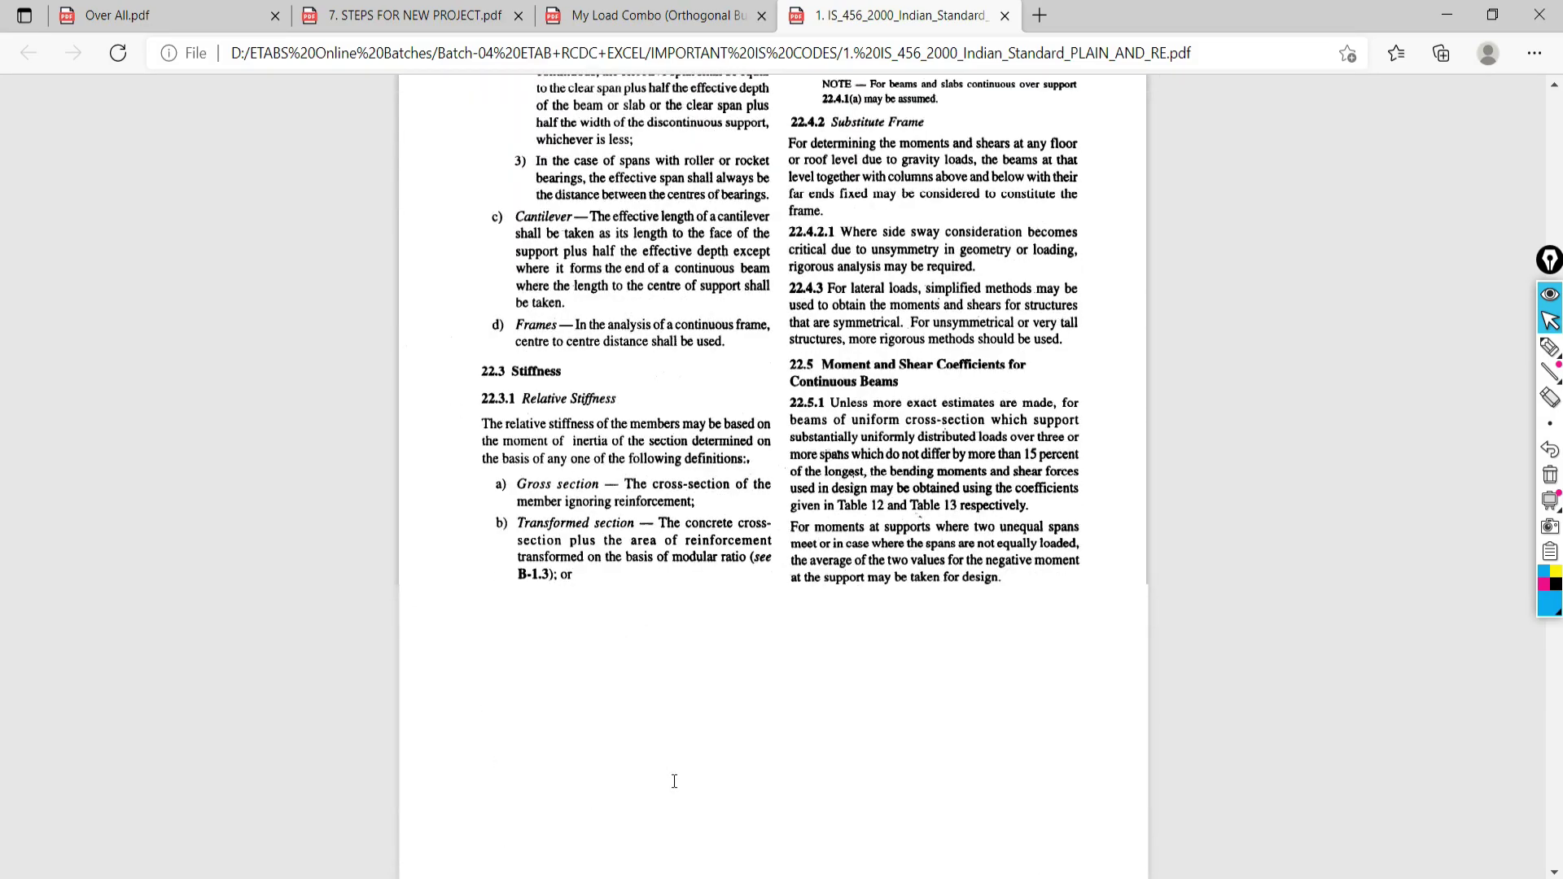
{"action": "scroll", "coordinate": [674, 782], "scroll_direction": "down", "scroll_amount": 7}
{"action": "scroll", "coordinate": [673, 784], "scroll_direction": "down", "scroll_amount": 7}
{"action": "scroll", "coordinate": [669, 787], "scroll_direction": "down", "scroll_amount": 7}
{"action": "scroll", "coordinate": [668, 788], "scroll_direction": "down", "scroll_amount": 7}
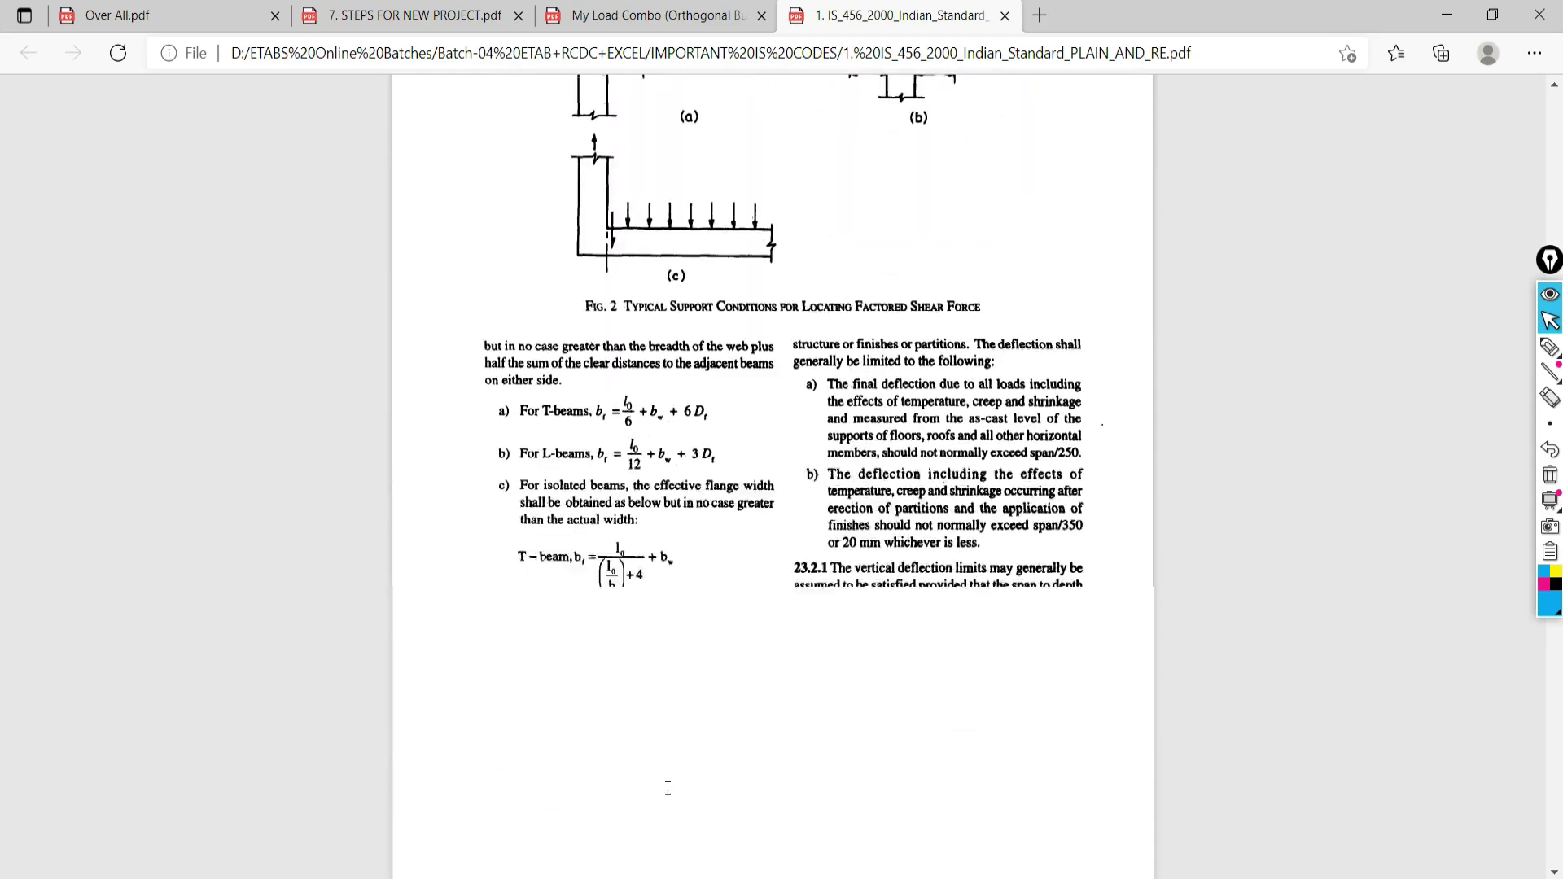
{"action": "scroll", "coordinate": [668, 788], "scroll_direction": "down", "scroll_amount": 7}
{"action": "scroll", "coordinate": [668, 790], "scroll_direction": "down", "scroll_amount": 7}
{"action": "scroll", "coordinate": [668, 792], "scroll_direction": "down", "scroll_amount": 7}
{"action": "scroll", "coordinate": [664, 785], "scroll_direction": "down", "scroll_amount": 7}
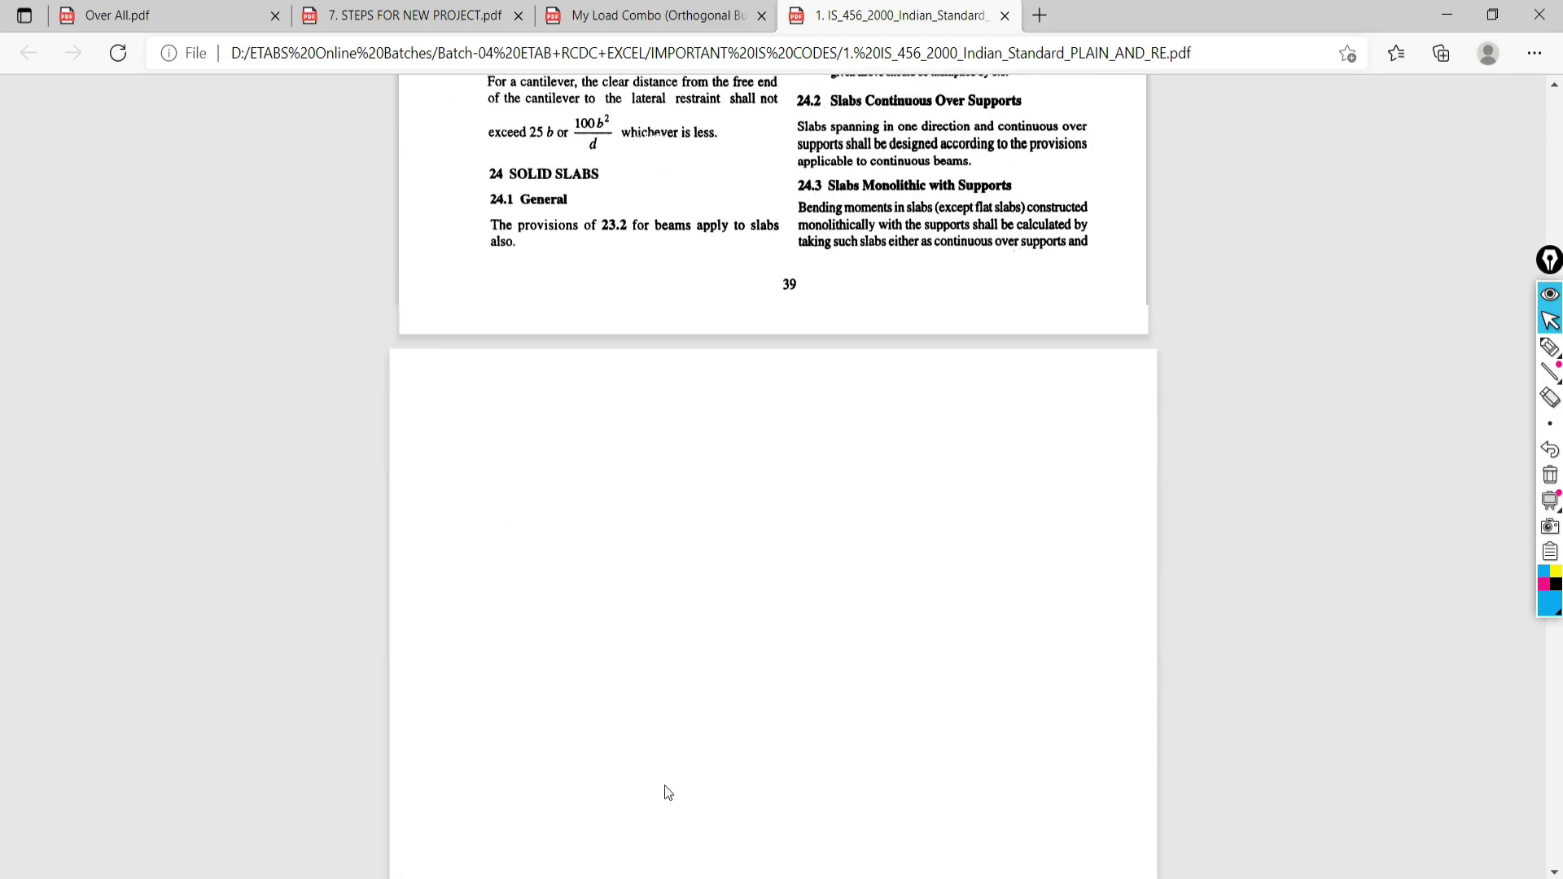
{"action": "scroll", "coordinate": [665, 786], "scroll_direction": "down", "scroll_amount": 7}
{"action": "scroll", "coordinate": [664, 786], "scroll_direction": "down", "scroll_amount": 7}
{"action": "scroll", "coordinate": [664, 786], "scroll_direction": "down", "scroll_amount": 7}
{"action": "scroll", "coordinate": [667, 792], "scroll_direction": "down", "scroll_amount": 7}
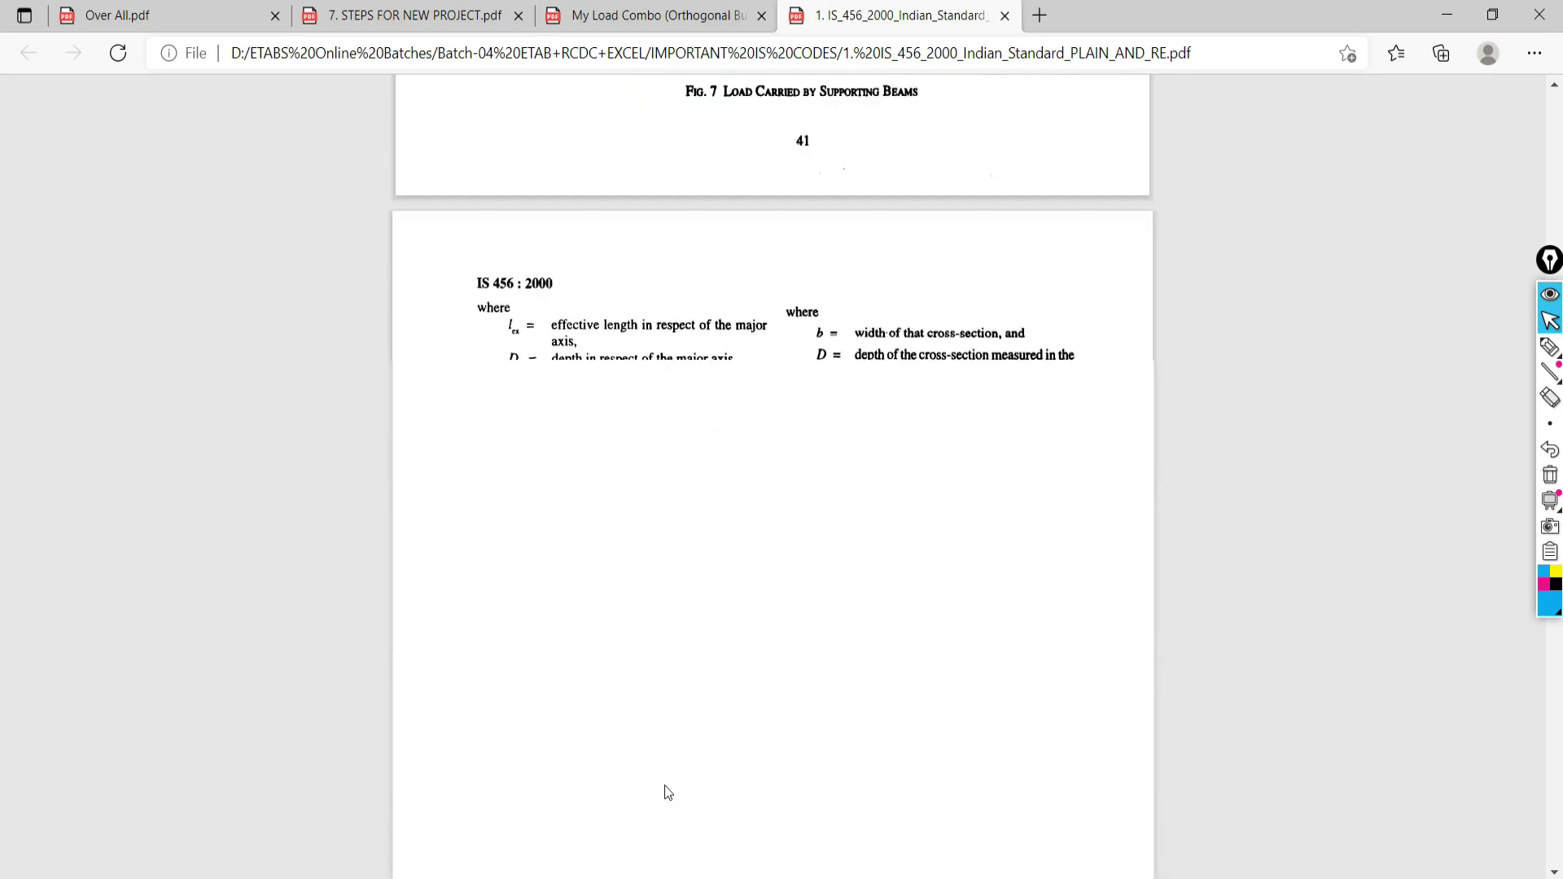
{"action": "scroll", "coordinate": [668, 793], "scroll_direction": "down", "scroll_amount": 7}
{"action": "scroll", "coordinate": [668, 793], "scroll_direction": "down", "scroll_amount": 7}
{"action": "scroll", "coordinate": [667, 792], "scroll_direction": "down", "scroll_amount": 7}
{"action": "scroll", "coordinate": [667, 792], "scroll_direction": "down", "scroll_amount": 7}
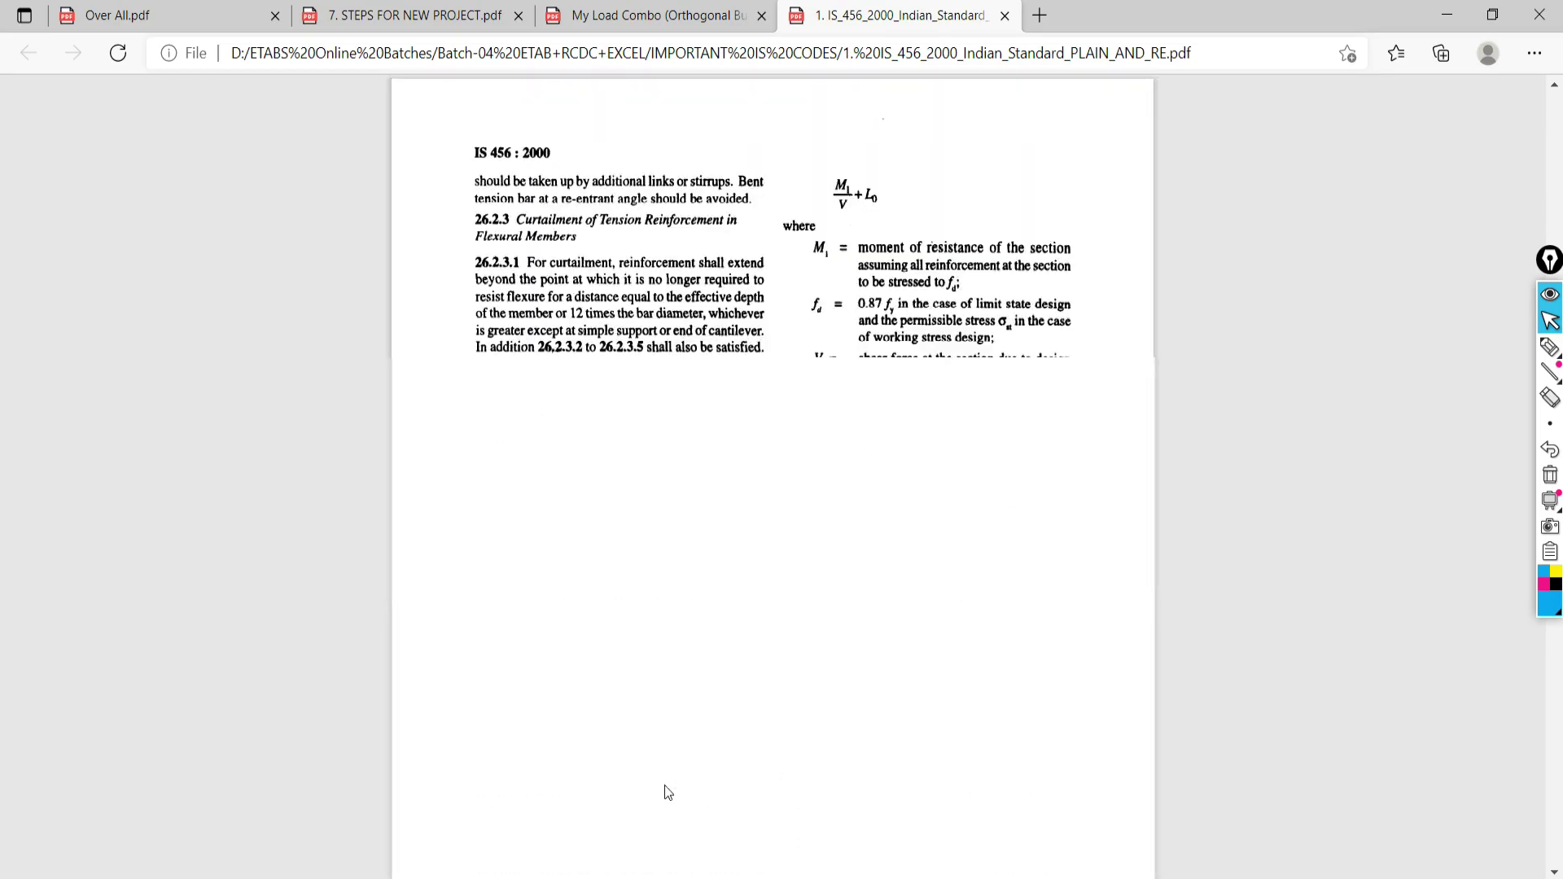
{"action": "scroll", "coordinate": [668, 792], "scroll_direction": "down", "scroll_amount": 7}
{"action": "scroll", "coordinate": [668, 793], "scroll_direction": "down", "scroll_amount": 7}
{"action": "scroll", "coordinate": [668, 792], "scroll_direction": "down", "scroll_amount": 7}
{"action": "scroll", "coordinate": [668, 792], "scroll_direction": "down", "scroll_amount": 7}
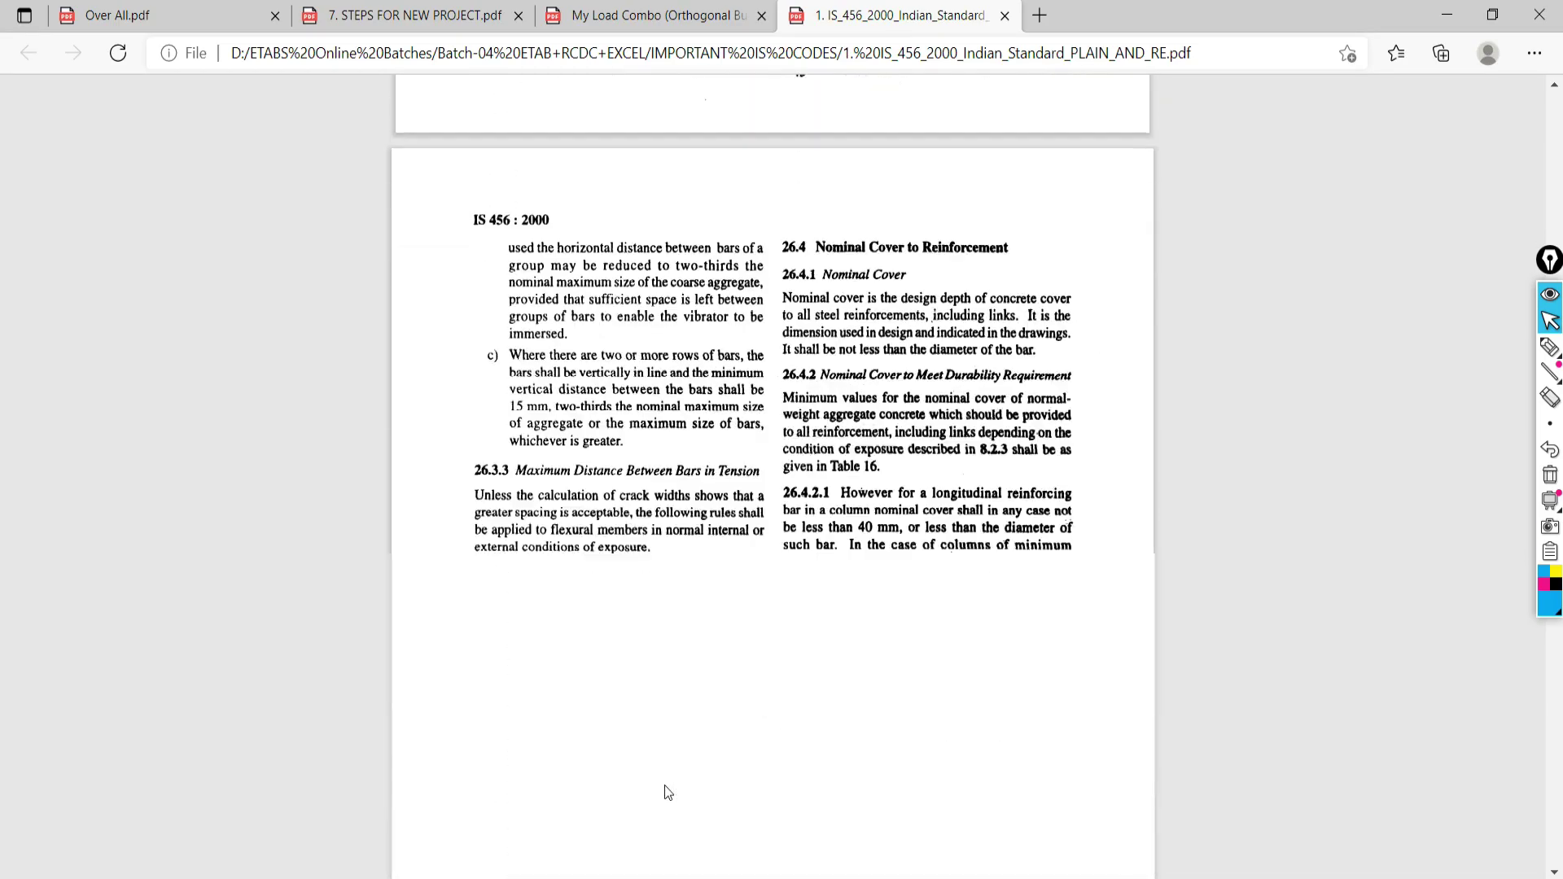
{"action": "scroll", "coordinate": [667, 792], "scroll_direction": "down", "scroll_amount": 7}
{"action": "scroll", "coordinate": [668, 792], "scroll_direction": "down", "scroll_amount": 7}
{"action": "scroll", "coordinate": [668, 792], "scroll_direction": "down", "scroll_amount": 7}
{"action": "scroll", "coordinate": [668, 792], "scroll_direction": "down", "scroll_amount": 5}
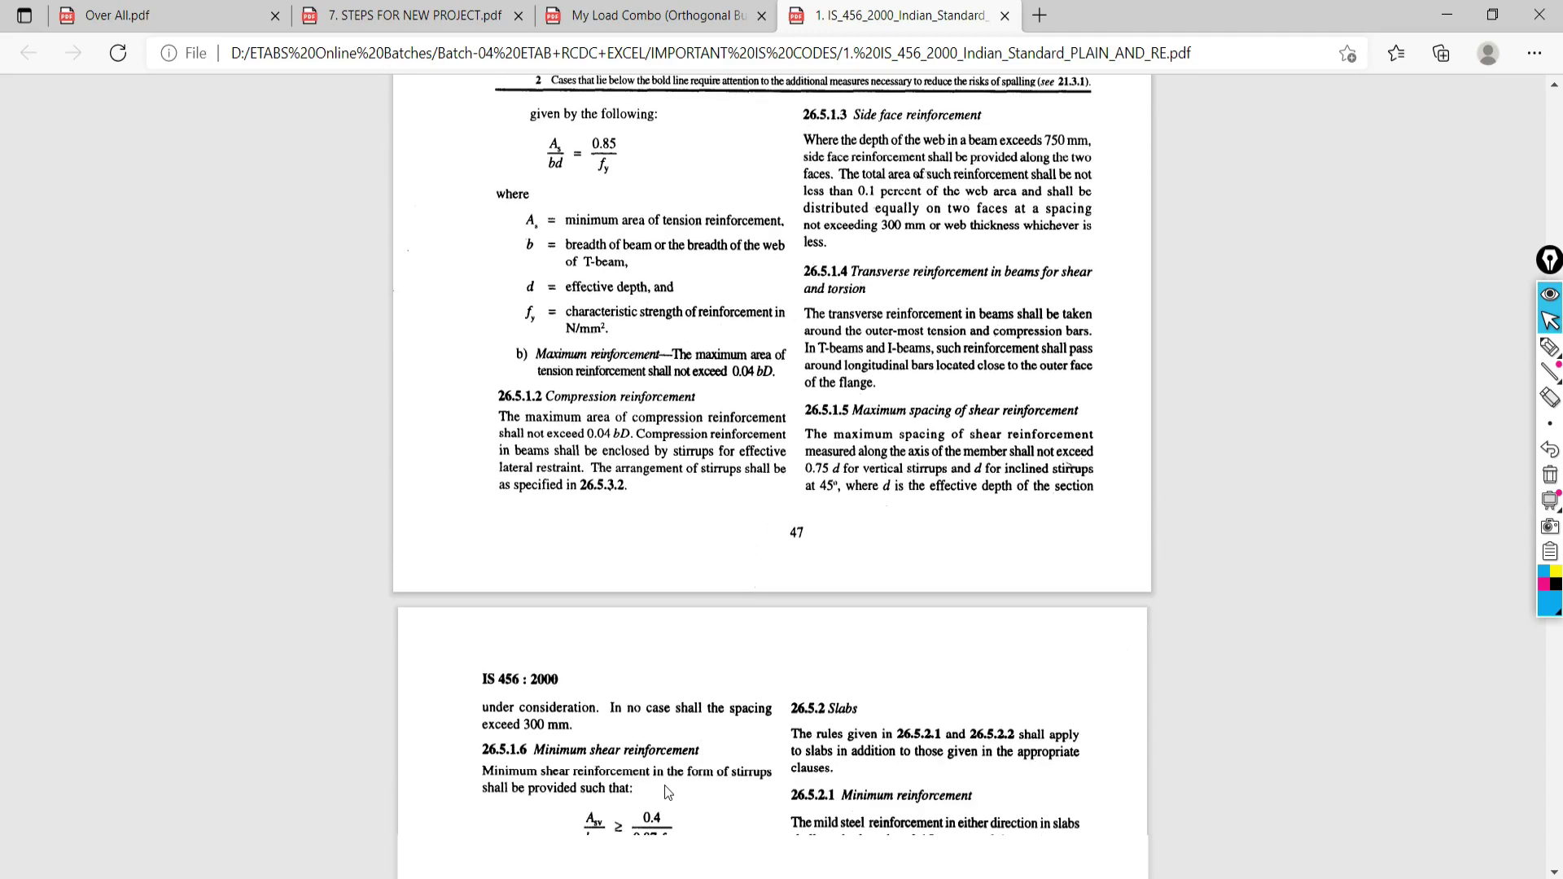
{"action": "scroll", "coordinate": [668, 792], "scroll_direction": "up", "scroll_amount": 5}
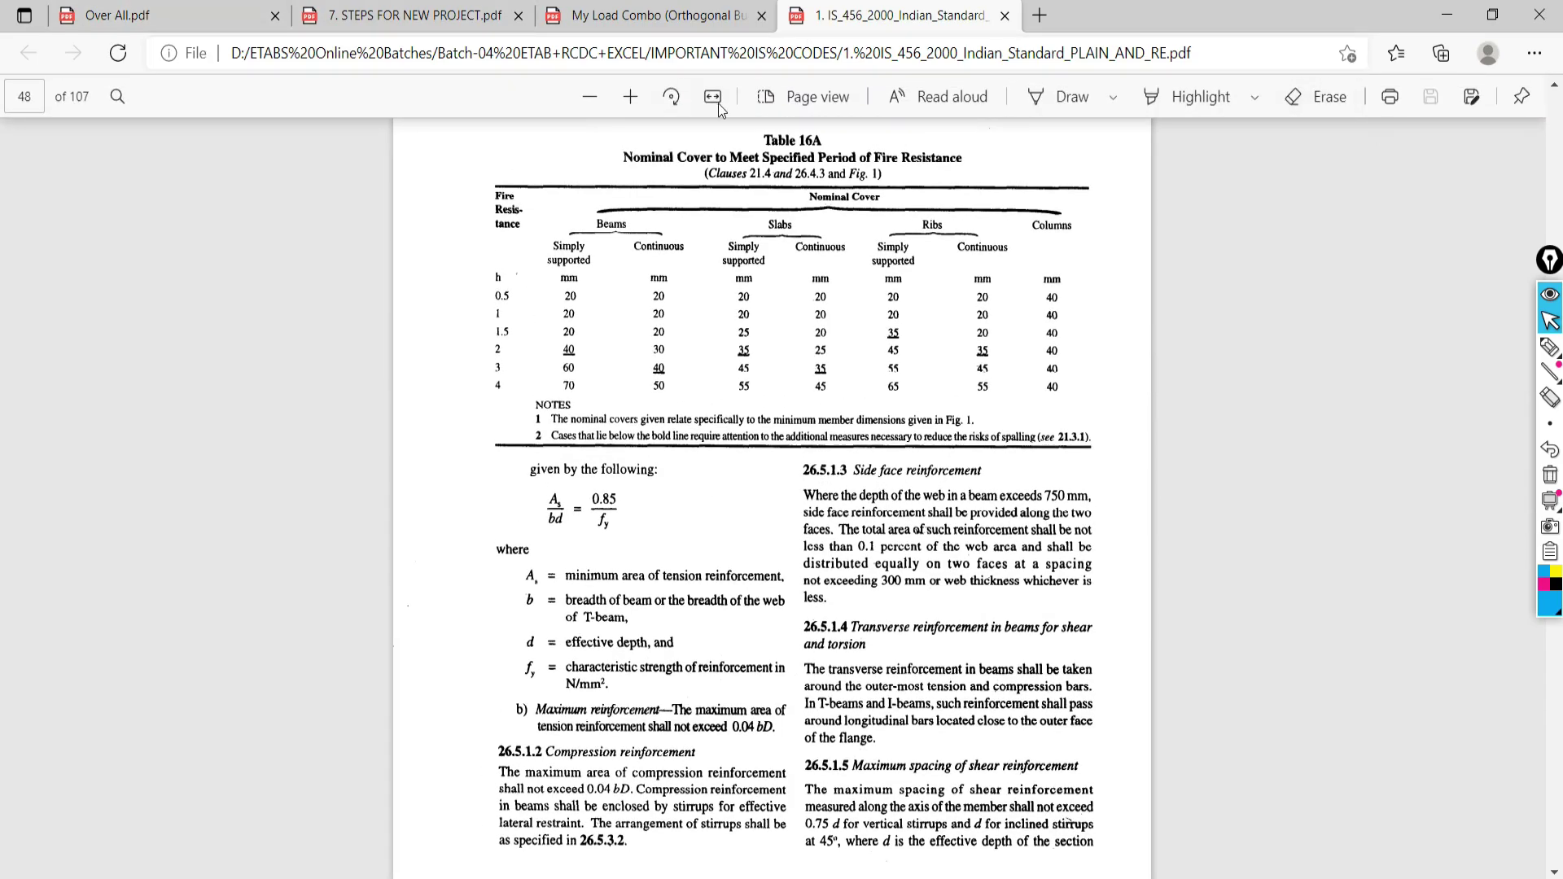
- Zoom in on page 48 and highlight the As/bd = 0.85/fy minimum reinforcement formula
{"action": "left_click", "coordinate": [633, 97]}
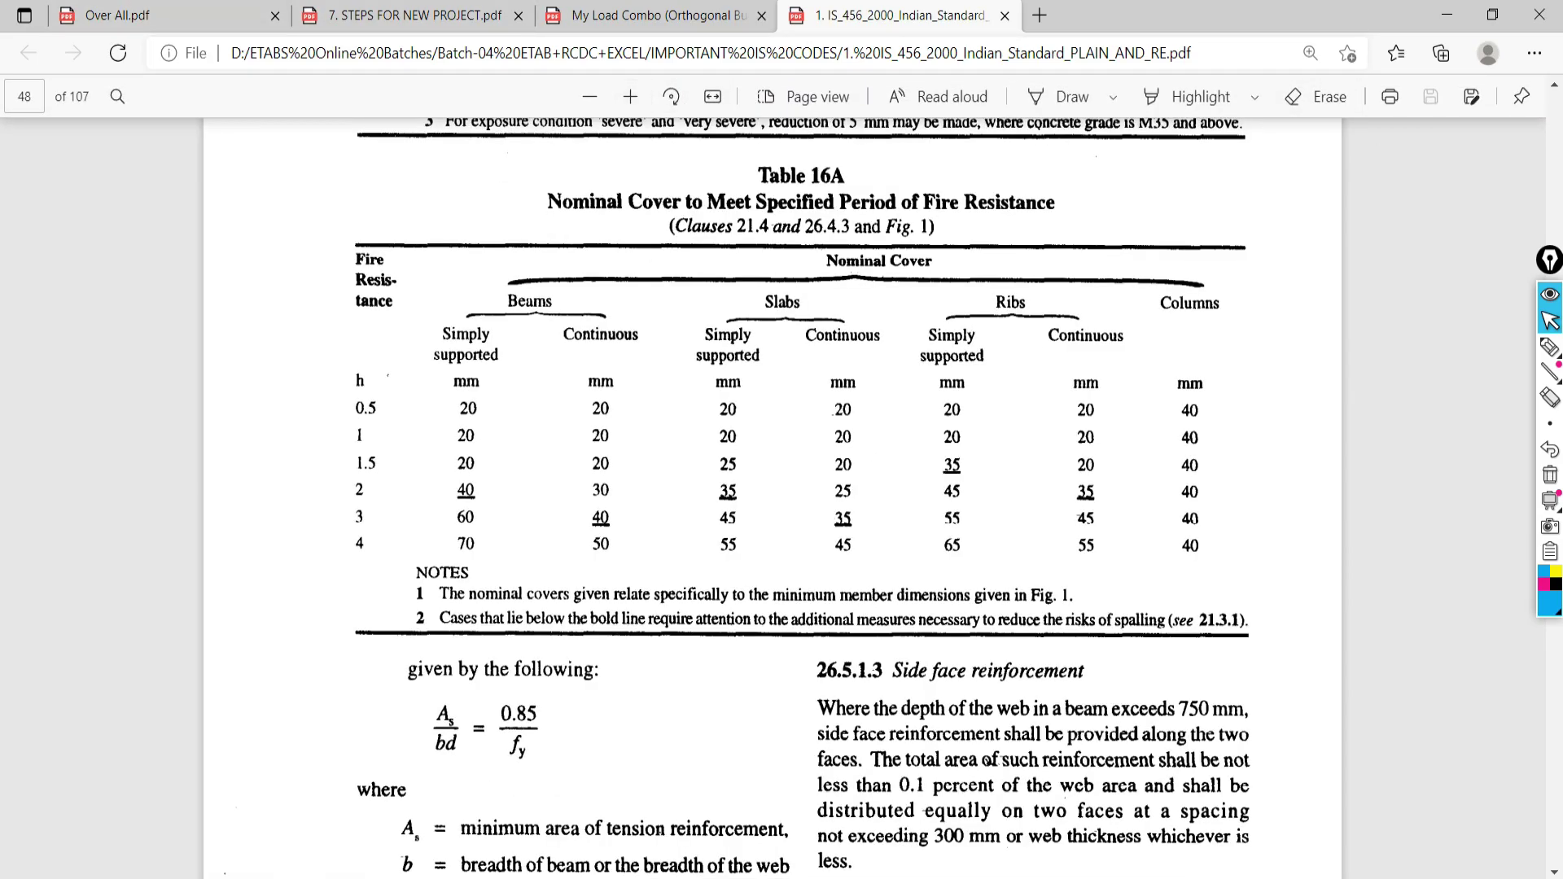
{"action": "scroll", "coordinate": [464, 595], "scroll_direction": "down", "scroll_amount": 2}
{"action": "left_click_drag", "start_coordinate": [436, 468], "coordinate": [539, 490]}
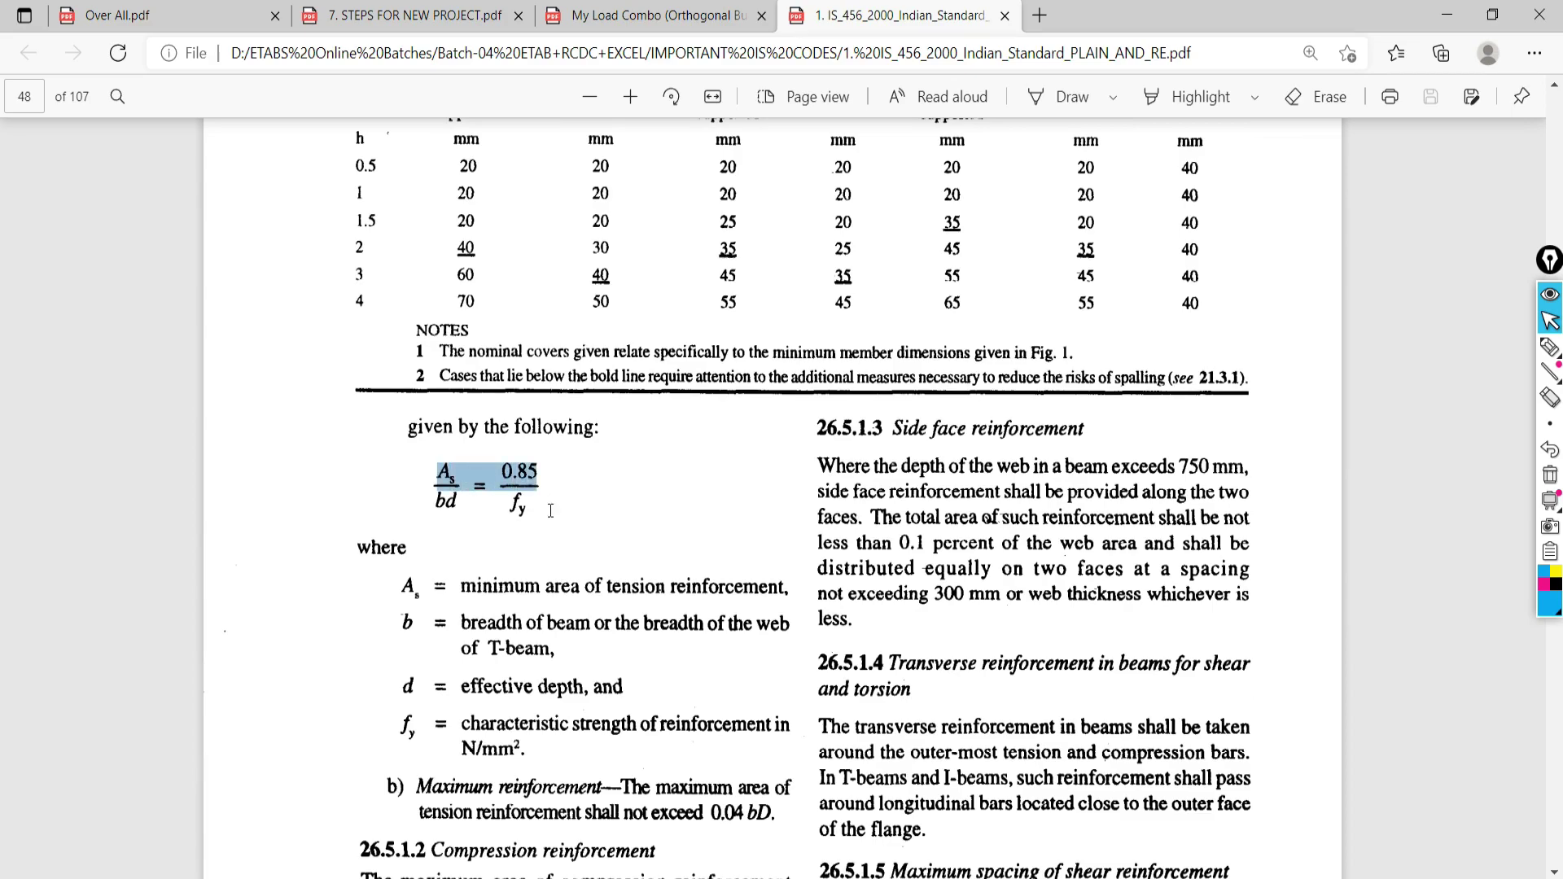
{"action": "left_click", "coordinate": [446, 485]}
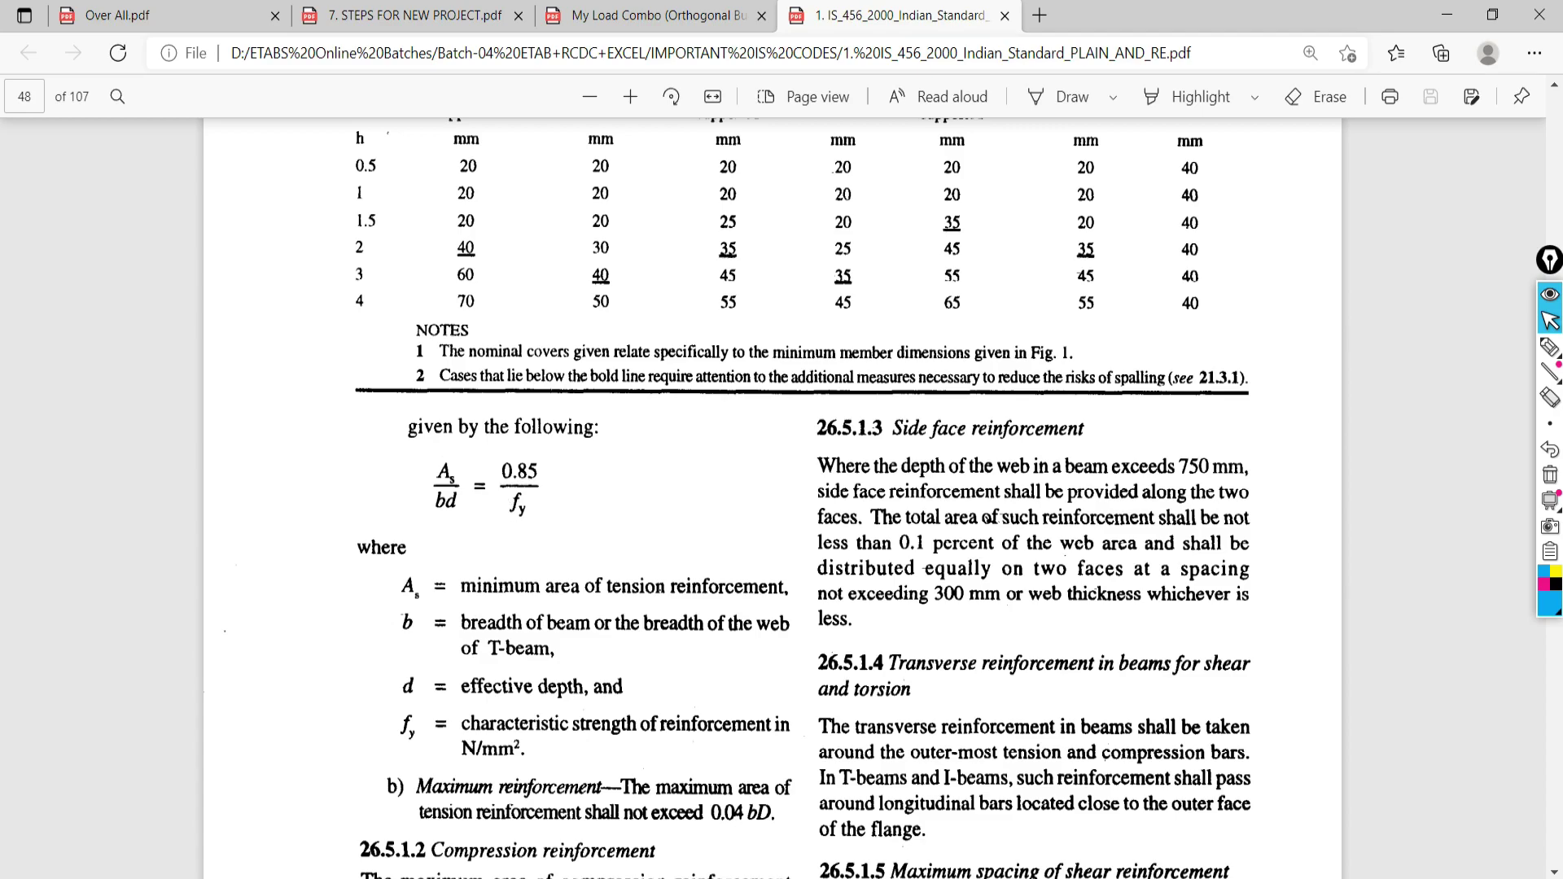
{"action": "key", "text": "alt+Tab"}
- Open beam B88's concrete design information and handwrite the 45 mm cover beside it
{"action": "key", "text": "alt+Tab"}
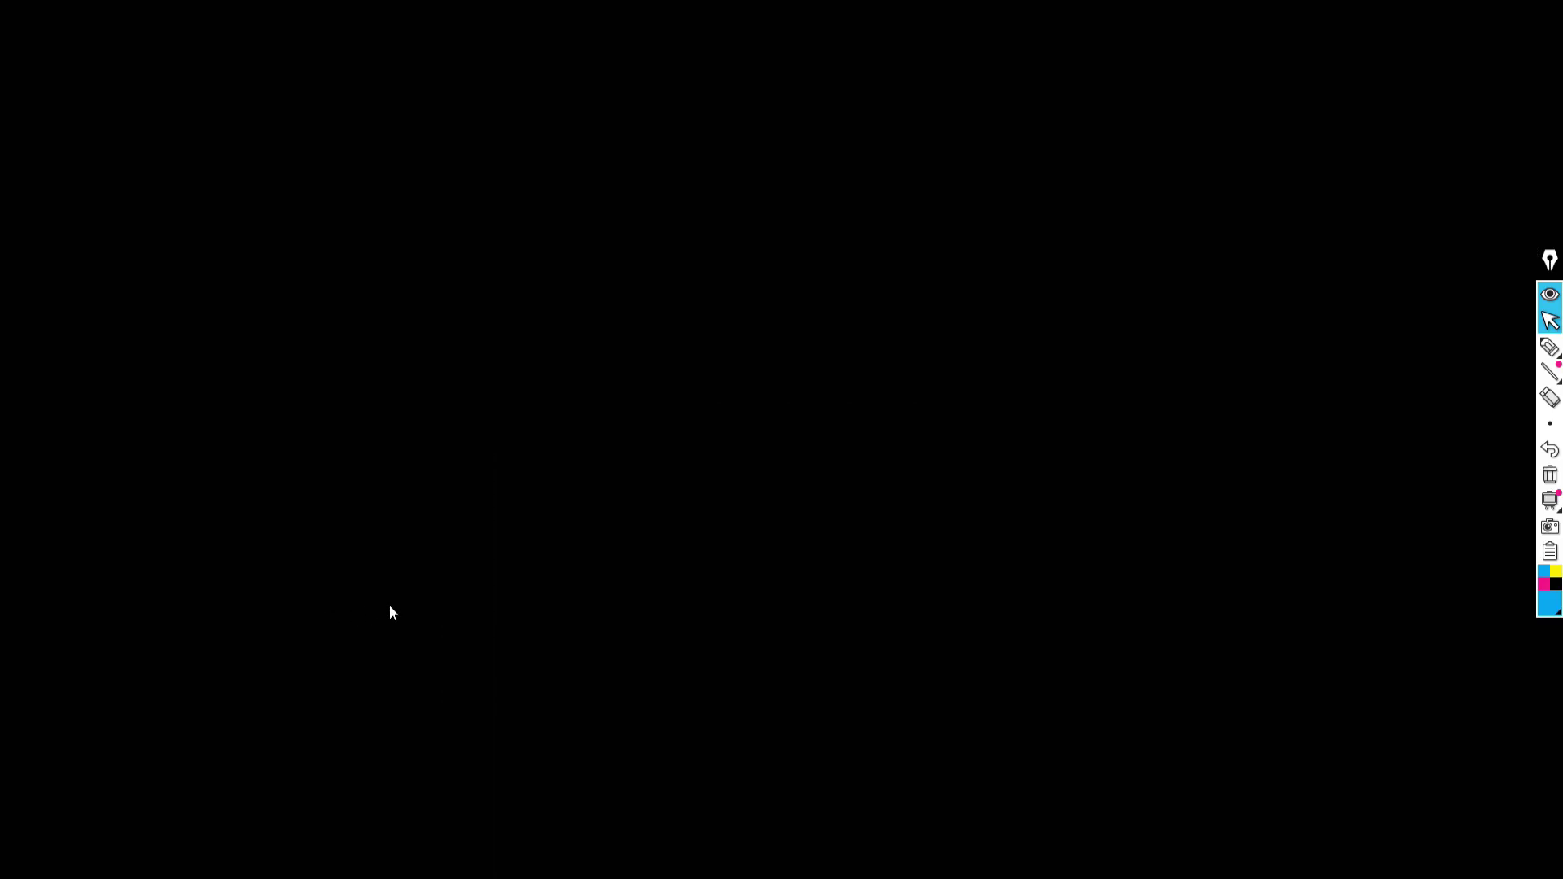
{"action": "key", "text": "alt+Tab"}
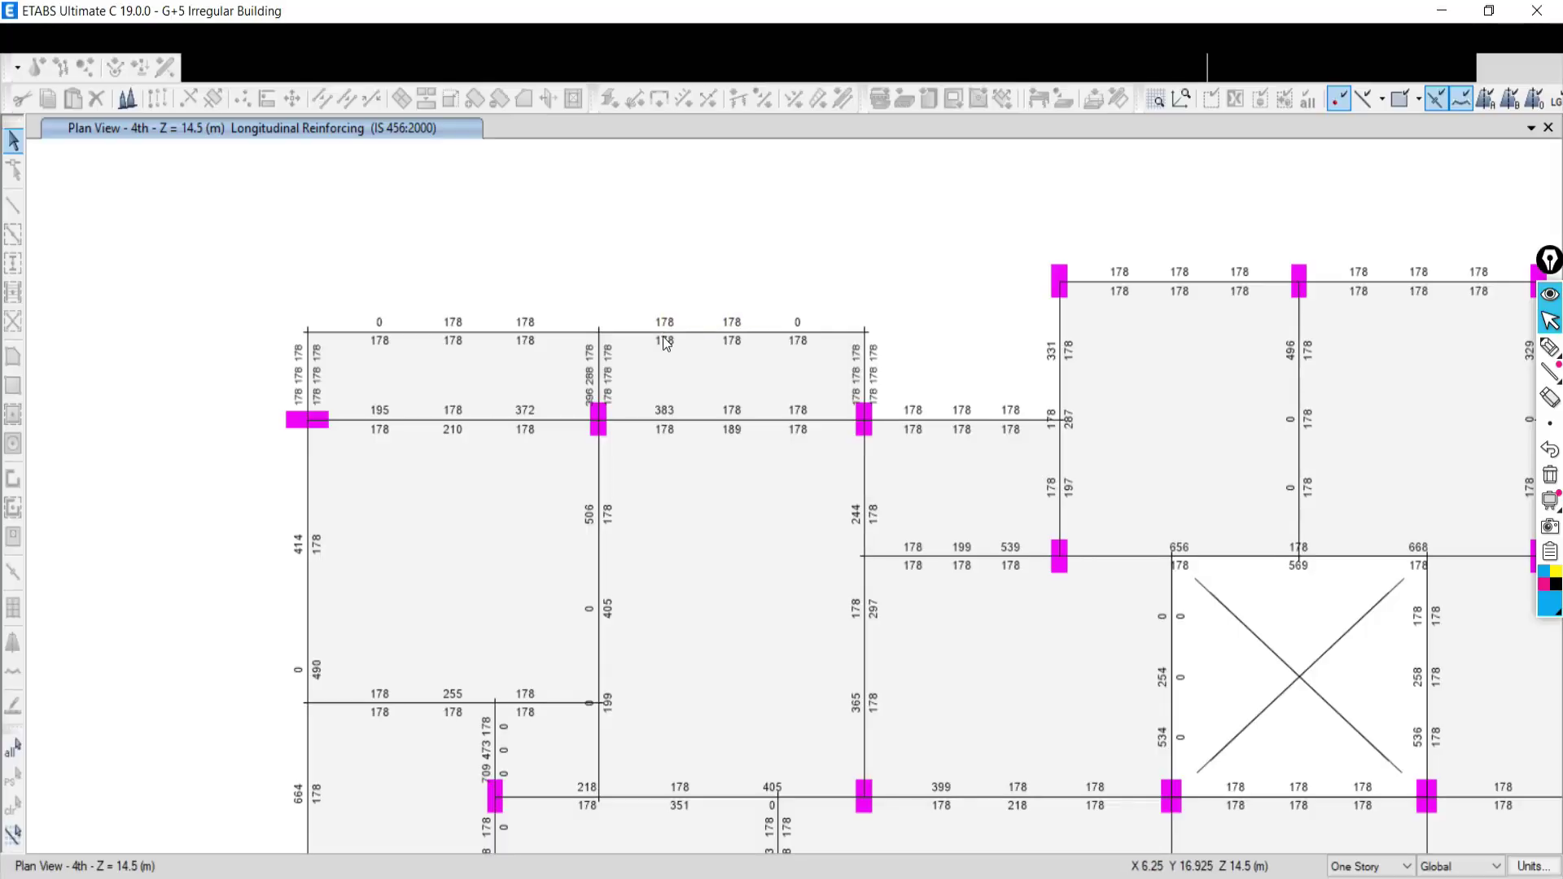
{"action": "right_click", "coordinate": [482, 327]}
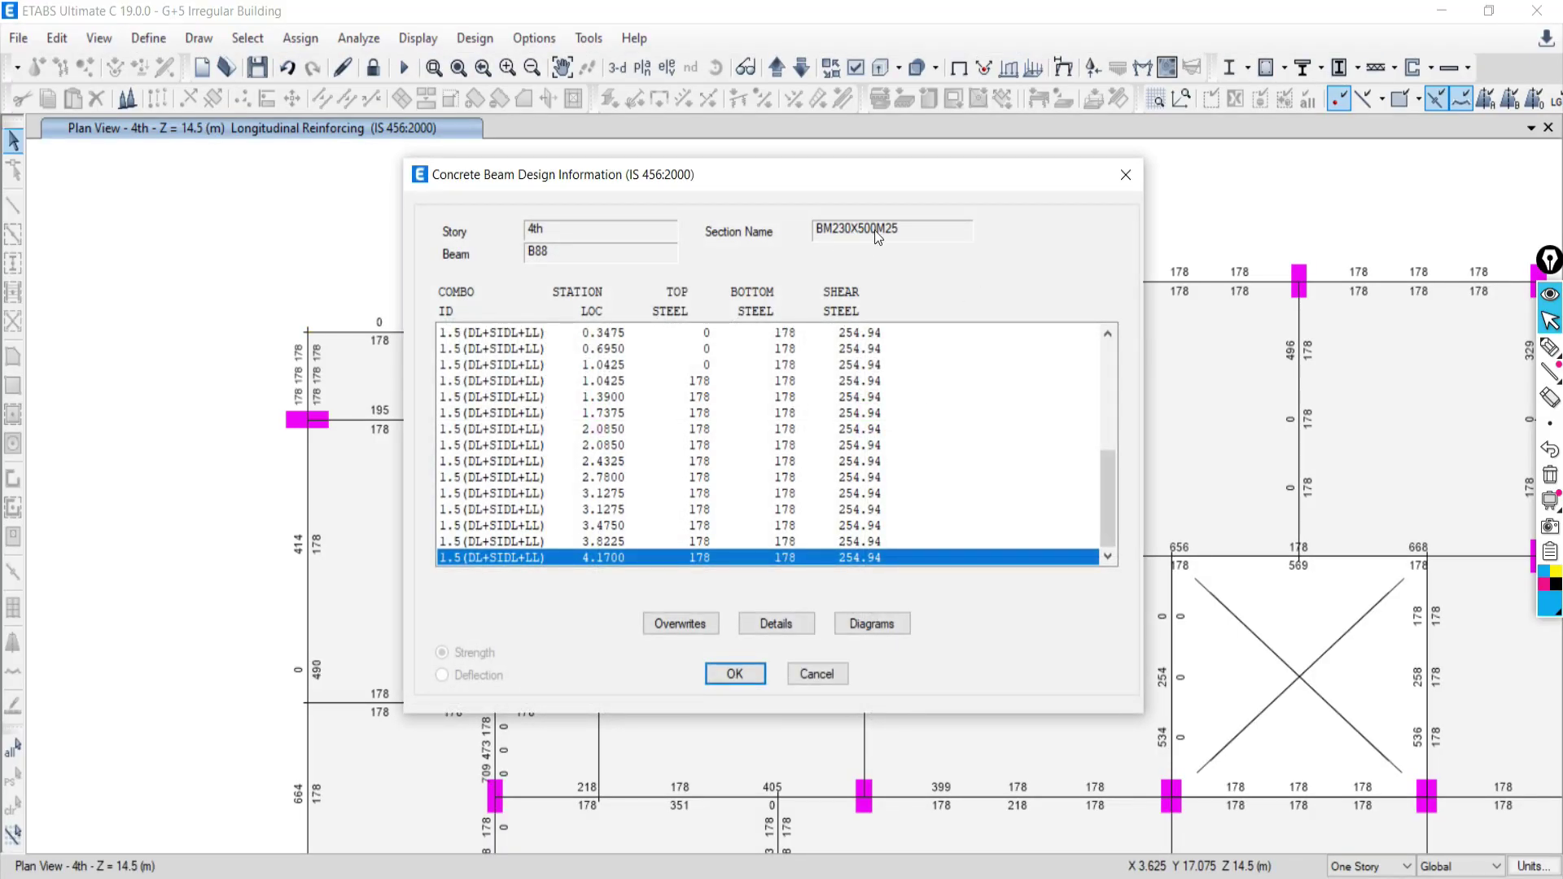
{"action": "left_click", "coordinate": [1551, 349]}
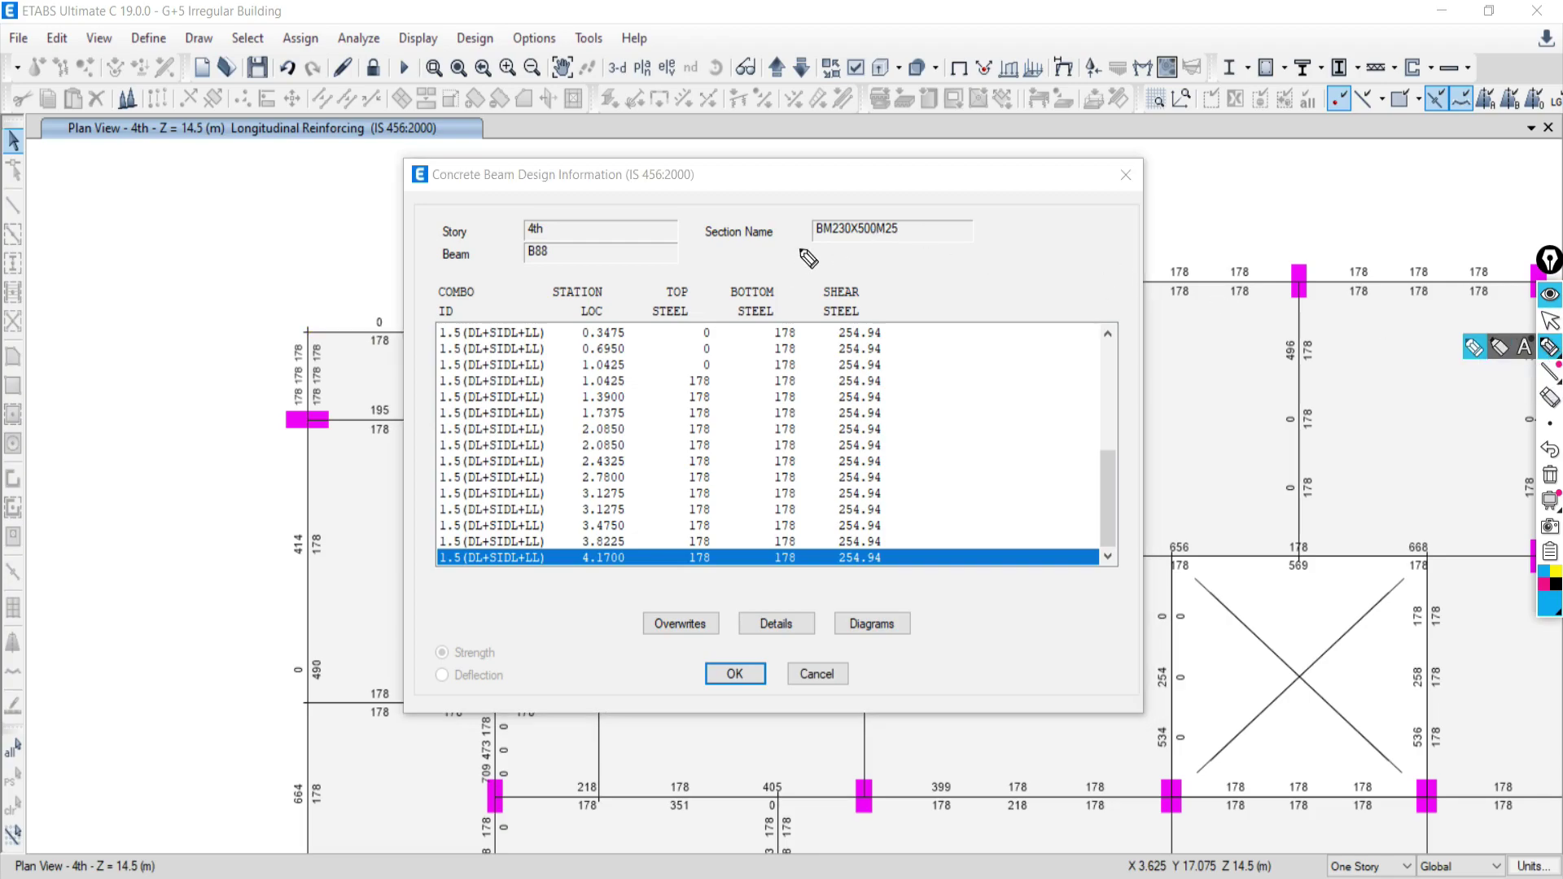
{"action": "left_click_drag", "start_coordinate": [1295, 180], "coordinate": [1320, 208]}
{"action": "left_click_drag", "start_coordinate": [1297, 181], "coordinate": [1297, 229]}
{"action": "mouse_move", "coordinate": [1359, 182]}
{"action": "left_mouse_down"}
{"action": "mouse_move", "coordinate": [1376, 208]}
{"action": "mouse_move", "coordinate": [1338, 226]}
{"action": "left_mouse_up"}
{"action": "left_click_drag", "start_coordinate": [1350, 184], "coordinate": [1392, 182]}
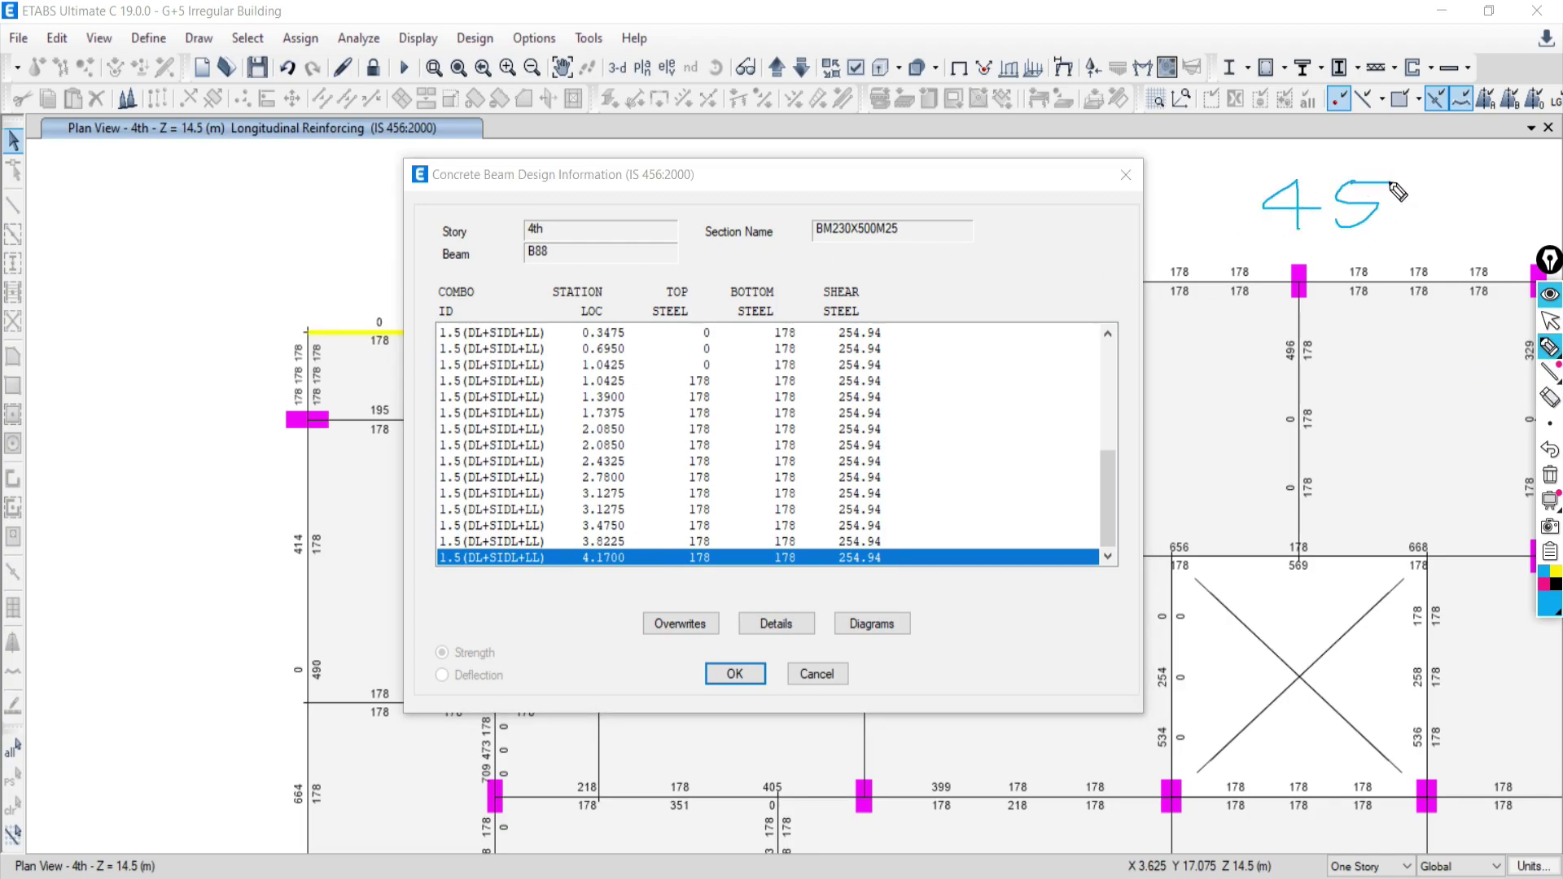
{"action": "left_click_drag", "start_coordinate": [1270, 245], "coordinate": [1440, 242]}
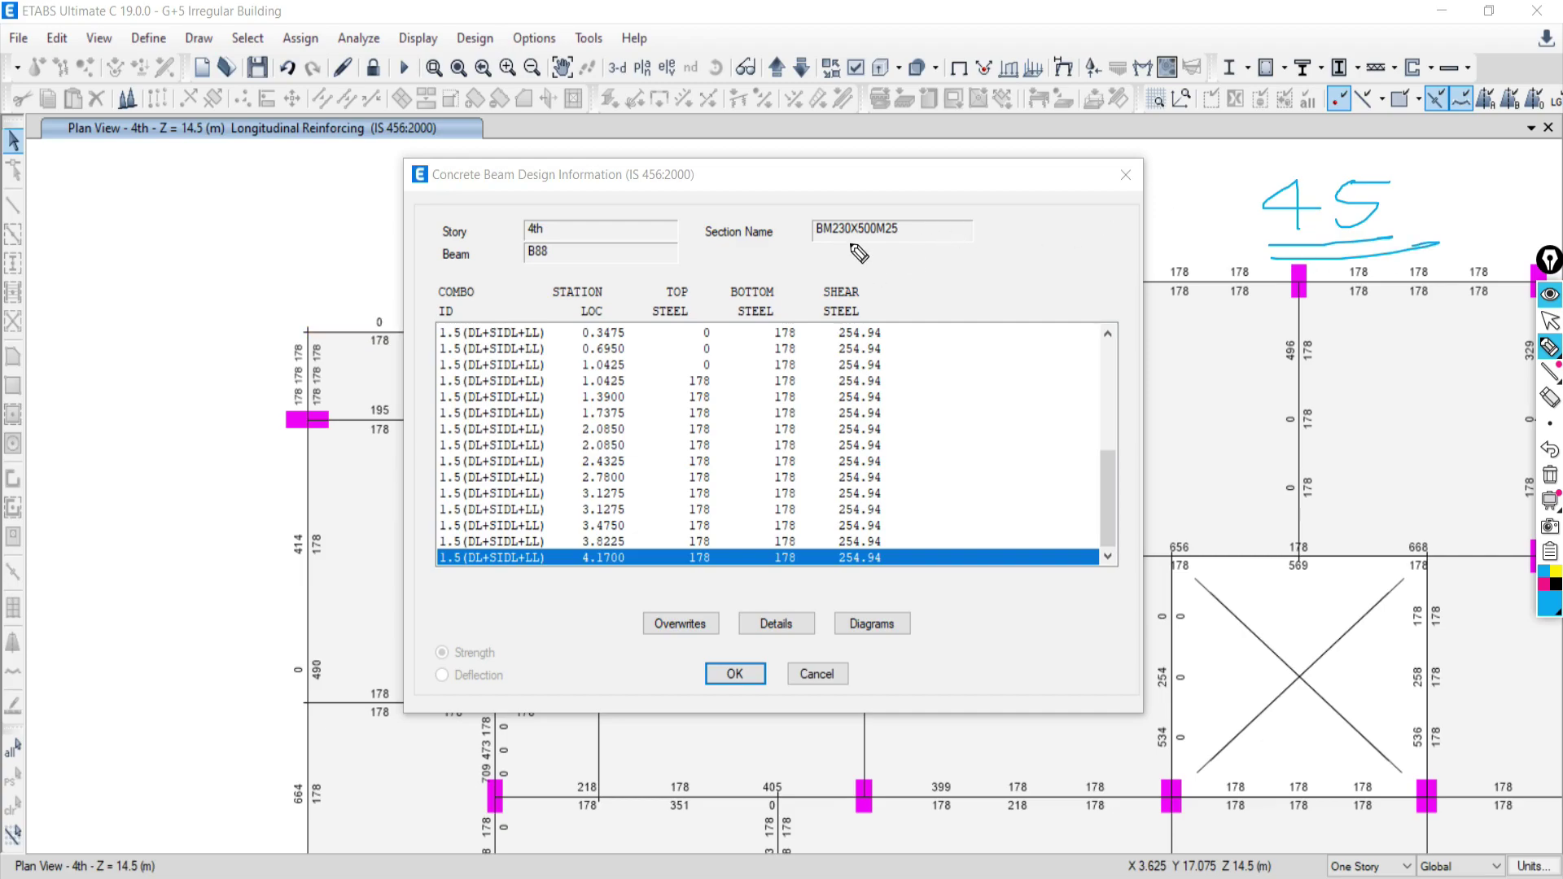
- Annotate effective depth d = 500 − 45 = 455, then erase the annotations
{"action": "mouse_move", "coordinate": [1105, 204]}
{"action": "left_mouse_down"}
{"action": "mouse_move", "coordinate": [1077, 237]}
{"action": "mouse_move", "coordinate": [1136, 197]}
{"action": "mouse_move", "coordinate": [1239, 202]}
{"action": "left_mouse_up"}
{"action": "left_click_drag", "start_coordinate": [1046, 273], "coordinate": [1385, 238]}
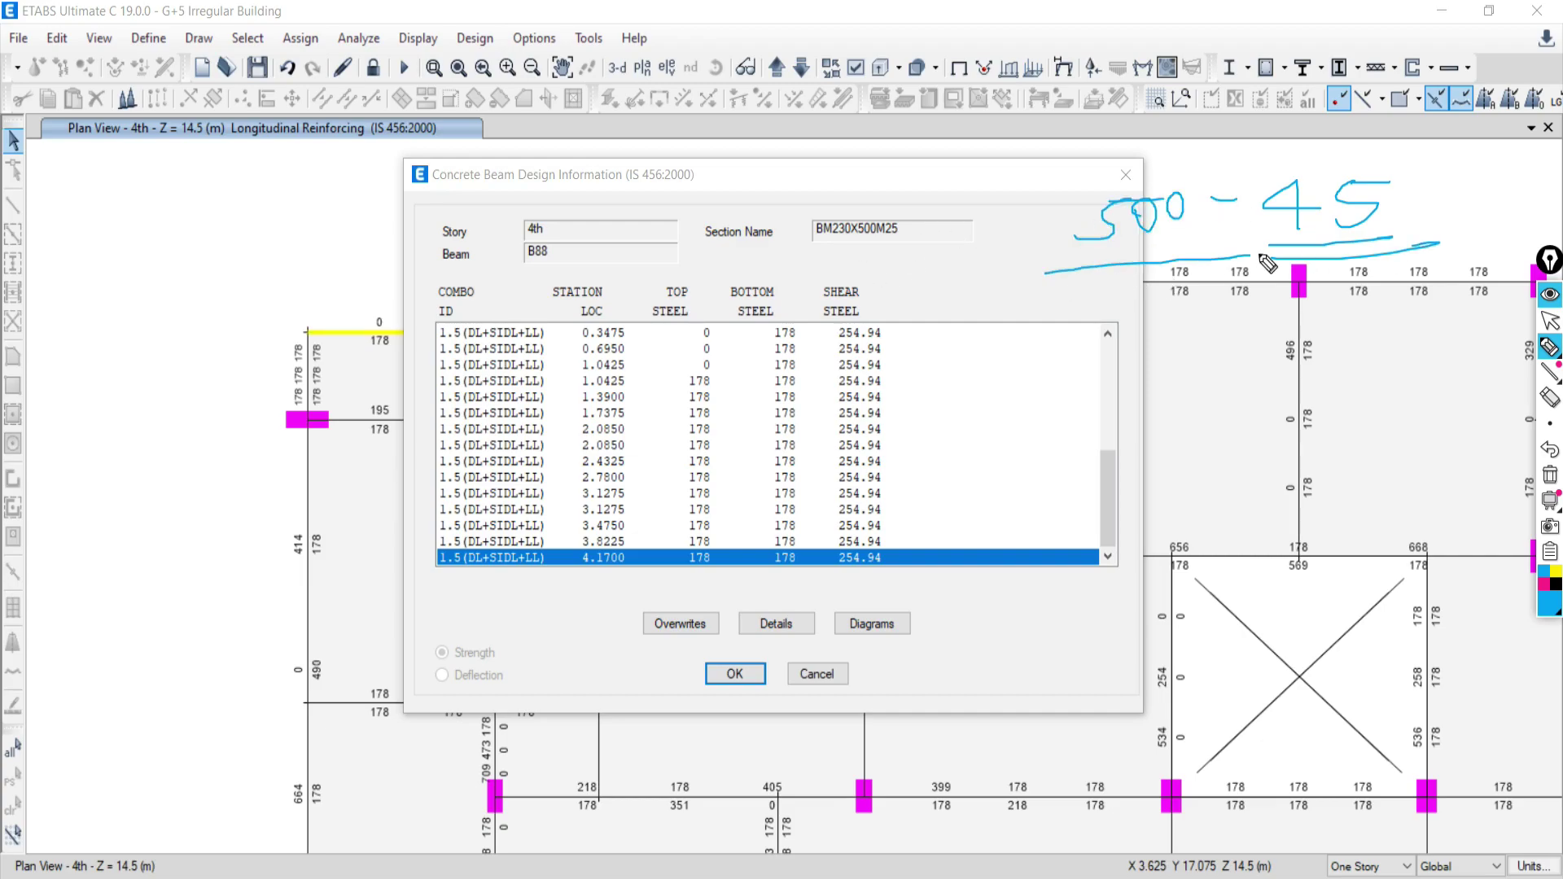
{"action": "left_click_drag", "start_coordinate": [1104, 287], "coordinate": [1396, 255]}
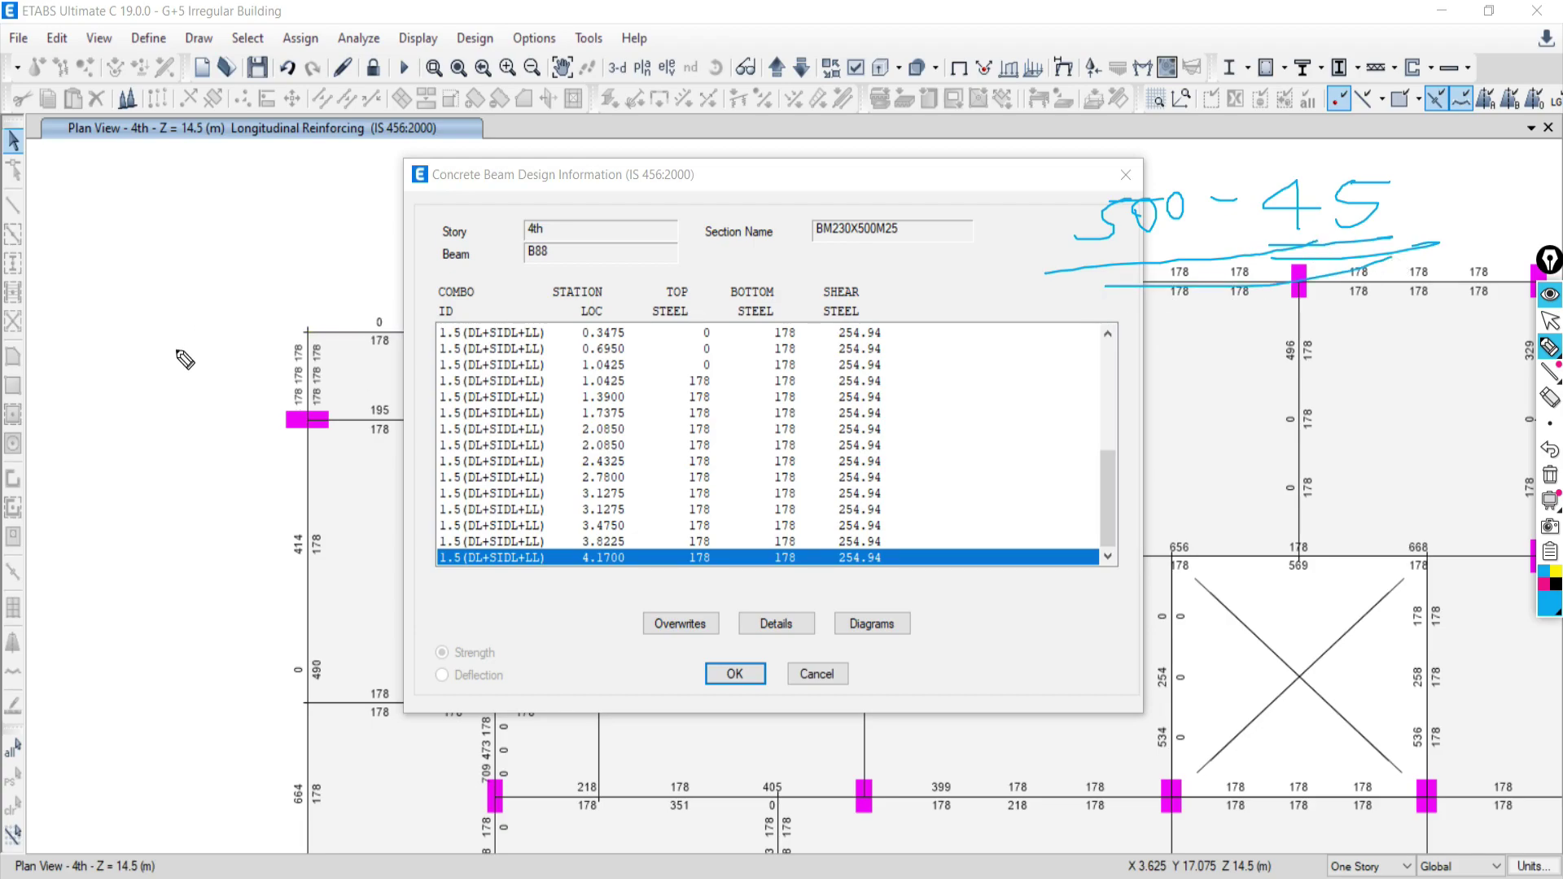
{"action": "mouse_move", "coordinate": [172, 312]}
{"action": "left_mouse_down"}
{"action": "mouse_move", "coordinate": [150, 346]}
{"action": "mouse_move", "coordinate": [232, 312]}
{"action": "left_mouse_up"}
{"action": "left_click_drag", "start_coordinate": [110, 381], "coordinate": [293, 366]}
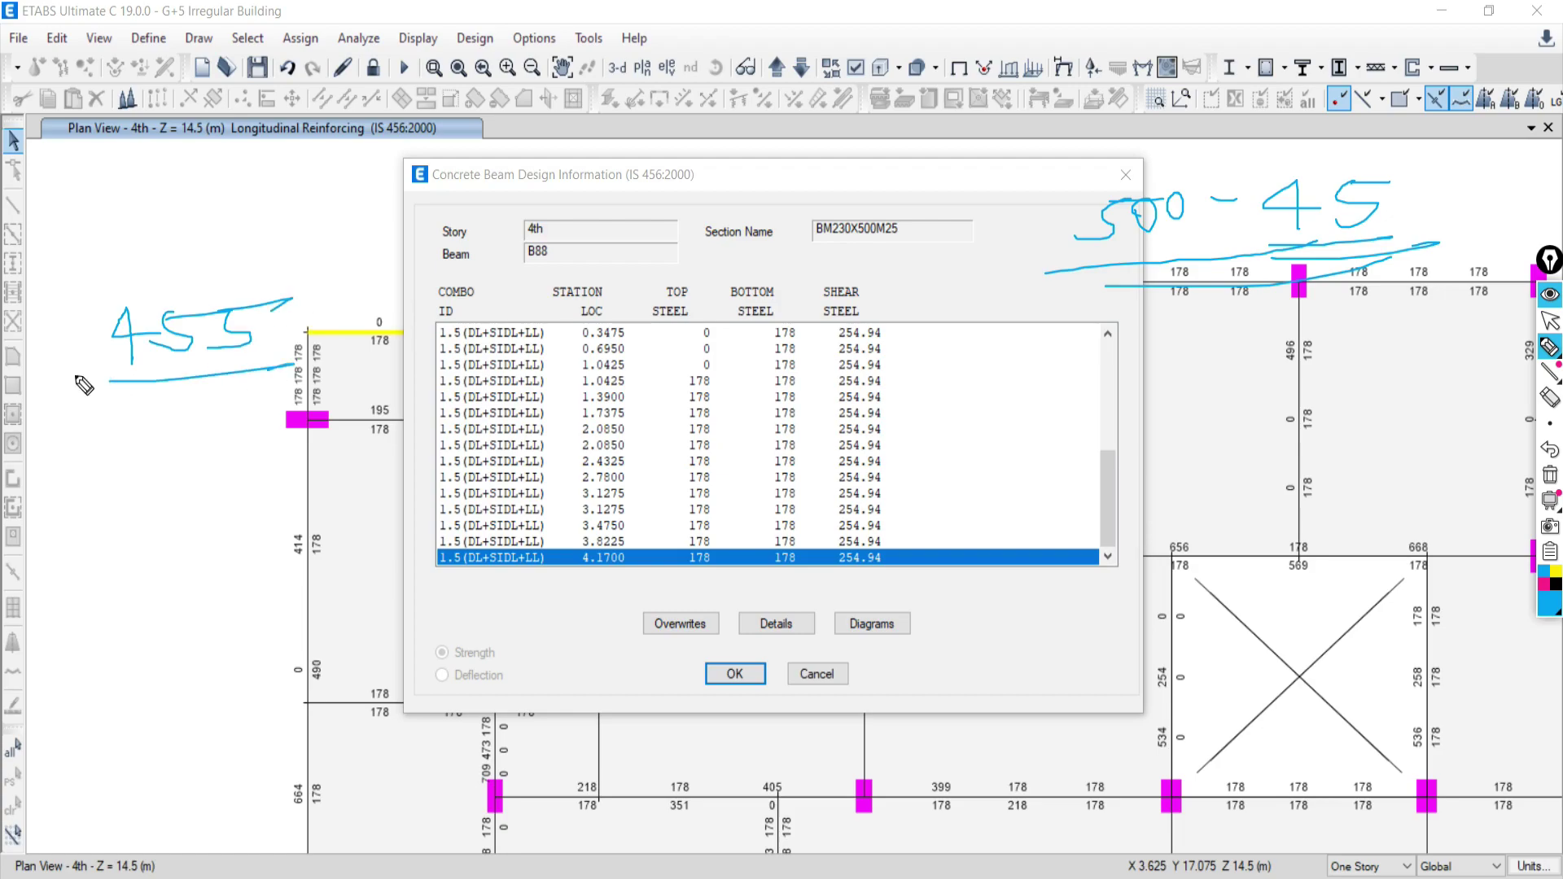
{"action": "left_click_drag", "start_coordinate": [61, 346], "coordinate": [37, 370]}
{"action": "mouse_move", "coordinate": [69, 318]}
{"action": "left_mouse_down"}
{"action": "mouse_move", "coordinate": [66, 395]}
{"action": "mouse_move", "coordinate": [106, 356]}
{"action": "left_mouse_up"}
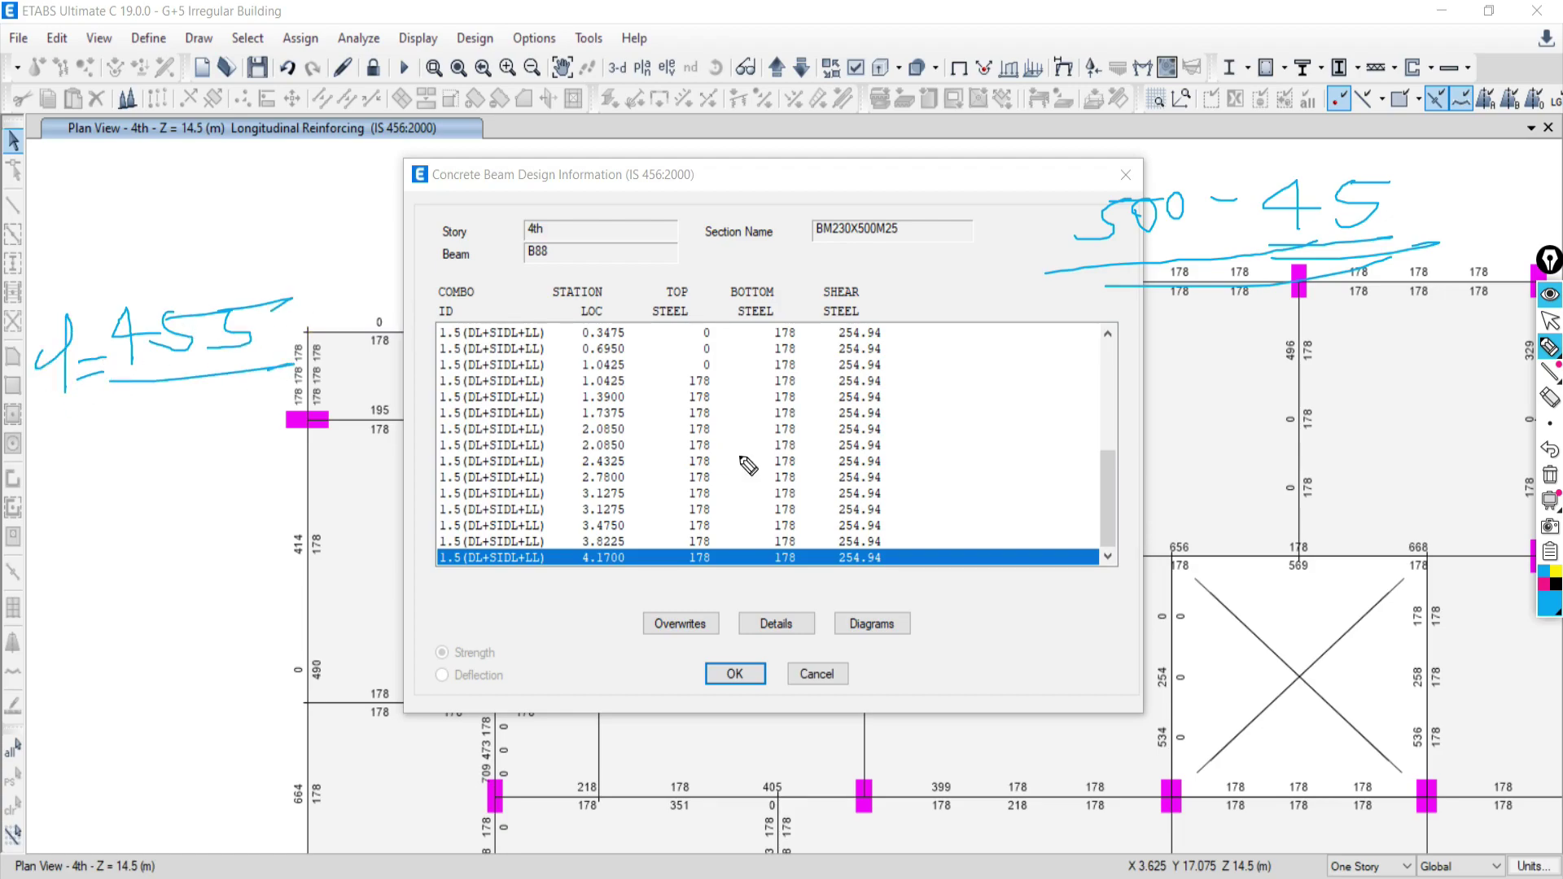
{"action": "left_click", "coordinate": [1550, 476]}
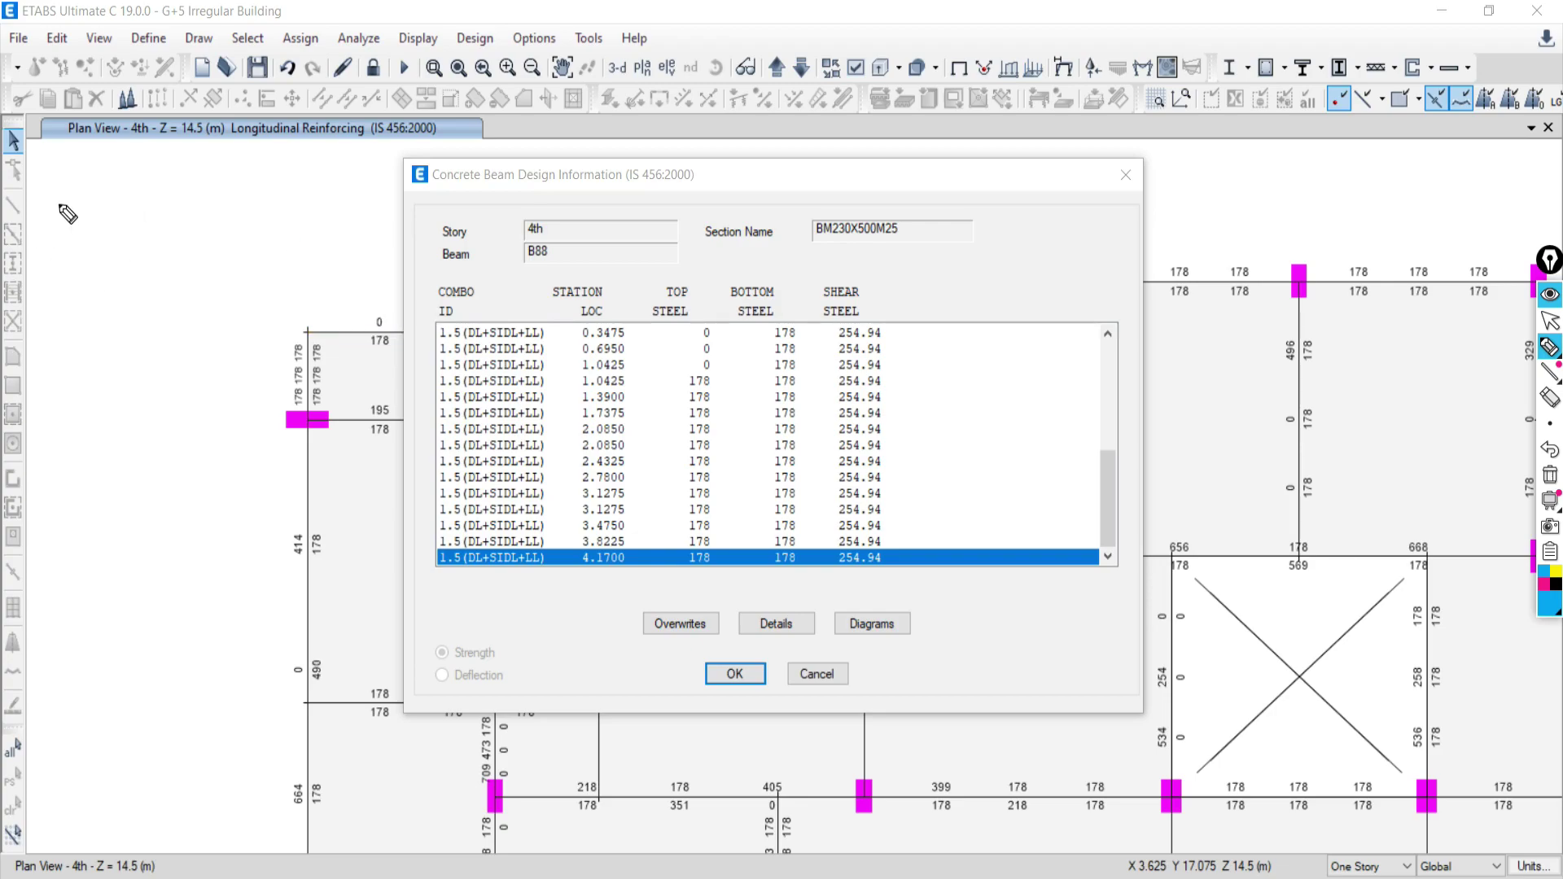
- Handwrite the start of the steel formula, Ast = 0.85
{"action": "mouse_move", "coordinate": [39, 276]}
{"action": "left_mouse_down"}
{"action": "mouse_move", "coordinate": [65, 200]}
{"action": "mouse_move", "coordinate": [73, 262]}
{"action": "mouse_move", "coordinate": [75, 237]}
{"action": "left_mouse_up"}
{"action": "left_click_drag", "start_coordinate": [83, 234], "coordinate": [76, 262]}
{"action": "mouse_move", "coordinate": [98, 229]}
{"action": "left_mouse_down"}
{"action": "mouse_move", "coordinate": [96, 262]}
{"action": "mouse_move", "coordinate": [147, 232]}
{"action": "left_mouse_up"}
{"action": "left_click_drag", "start_coordinate": [128, 245], "coordinate": [148, 245]}
{"action": "mouse_move", "coordinate": [203, 209]}
{"action": "left_mouse_down"}
{"action": "mouse_move", "coordinate": [276, 199]}
{"action": "mouse_move", "coordinate": [306, 214]}
{"action": "mouse_move", "coordinate": [333, 190]}
{"action": "mouse_move", "coordinate": [368, 218]}
{"action": "mouse_move", "coordinate": [345, 222]}
{"action": "mouse_move", "coordinate": [429, 213]}
{"action": "mouse_move", "coordinate": [487, 181]}
{"action": "mouse_move", "coordinate": [570, 200]}
{"action": "left_mouse_up"}
{"action": "left_click", "coordinate": [254, 227]}
- Complete the handwritten formula as 0.85 × 230 × 455 / 500
{"action": "left_click_drag", "start_coordinate": [570, 178], "coordinate": [551, 203]}
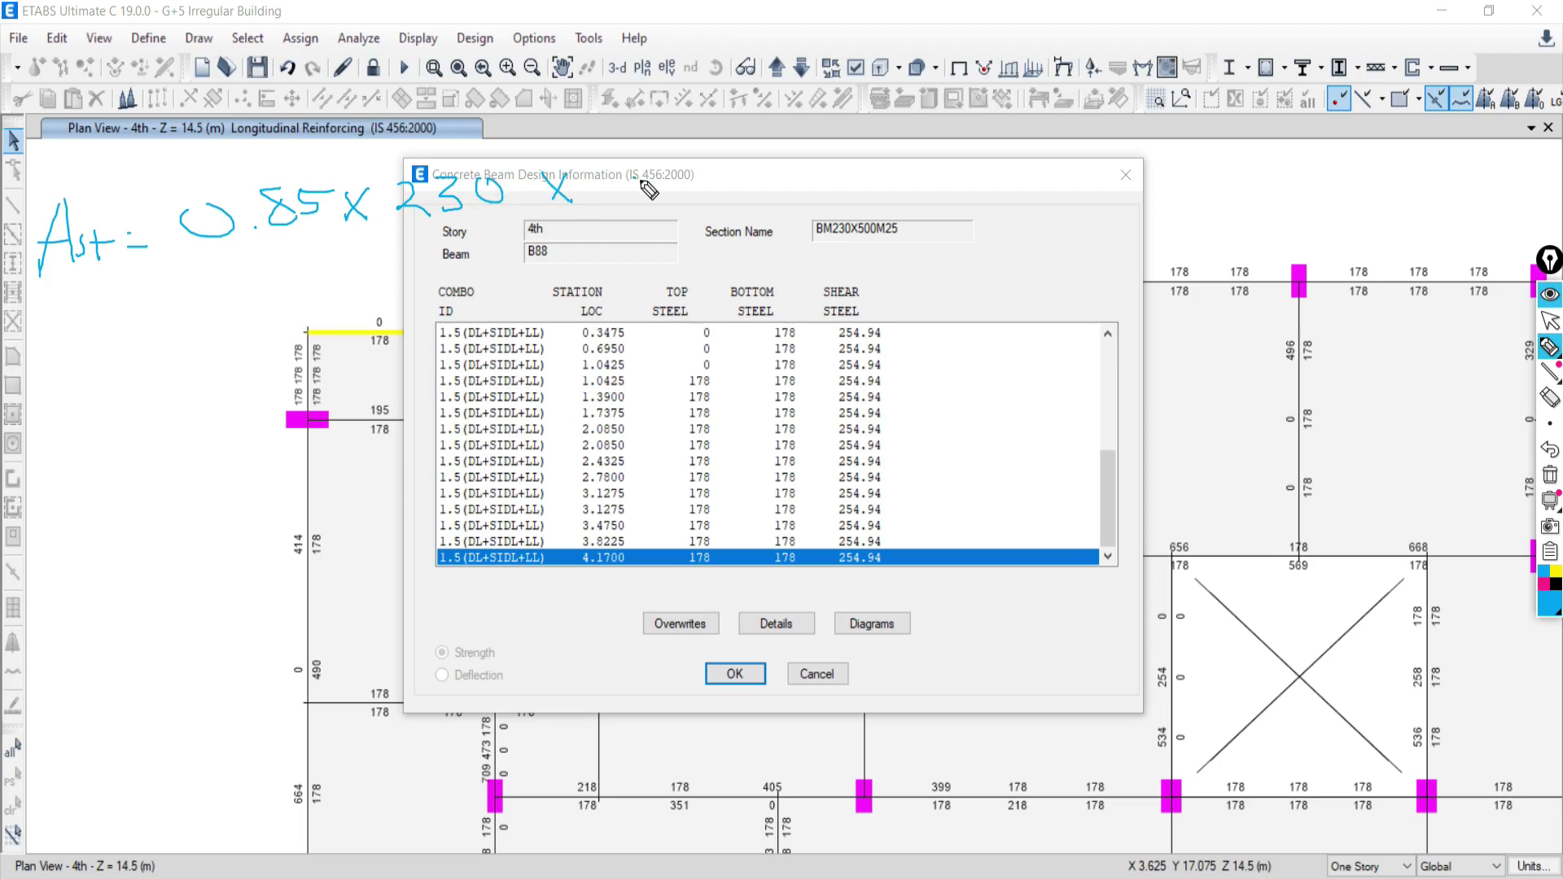
{"action": "left_click_drag", "start_coordinate": [623, 161], "coordinate": [640, 187]}
{"action": "mouse_move", "coordinate": [627, 163]}
{"action": "left_mouse_down"}
{"action": "mouse_move", "coordinate": [630, 200]}
{"action": "mouse_move", "coordinate": [684, 161]}
{"action": "left_mouse_up"}
{"action": "mouse_move", "coordinate": [715, 155]}
{"action": "left_mouse_down"}
{"action": "mouse_move", "coordinate": [710, 192]}
{"action": "mouse_move", "coordinate": [743, 147]}
{"action": "left_mouse_up"}
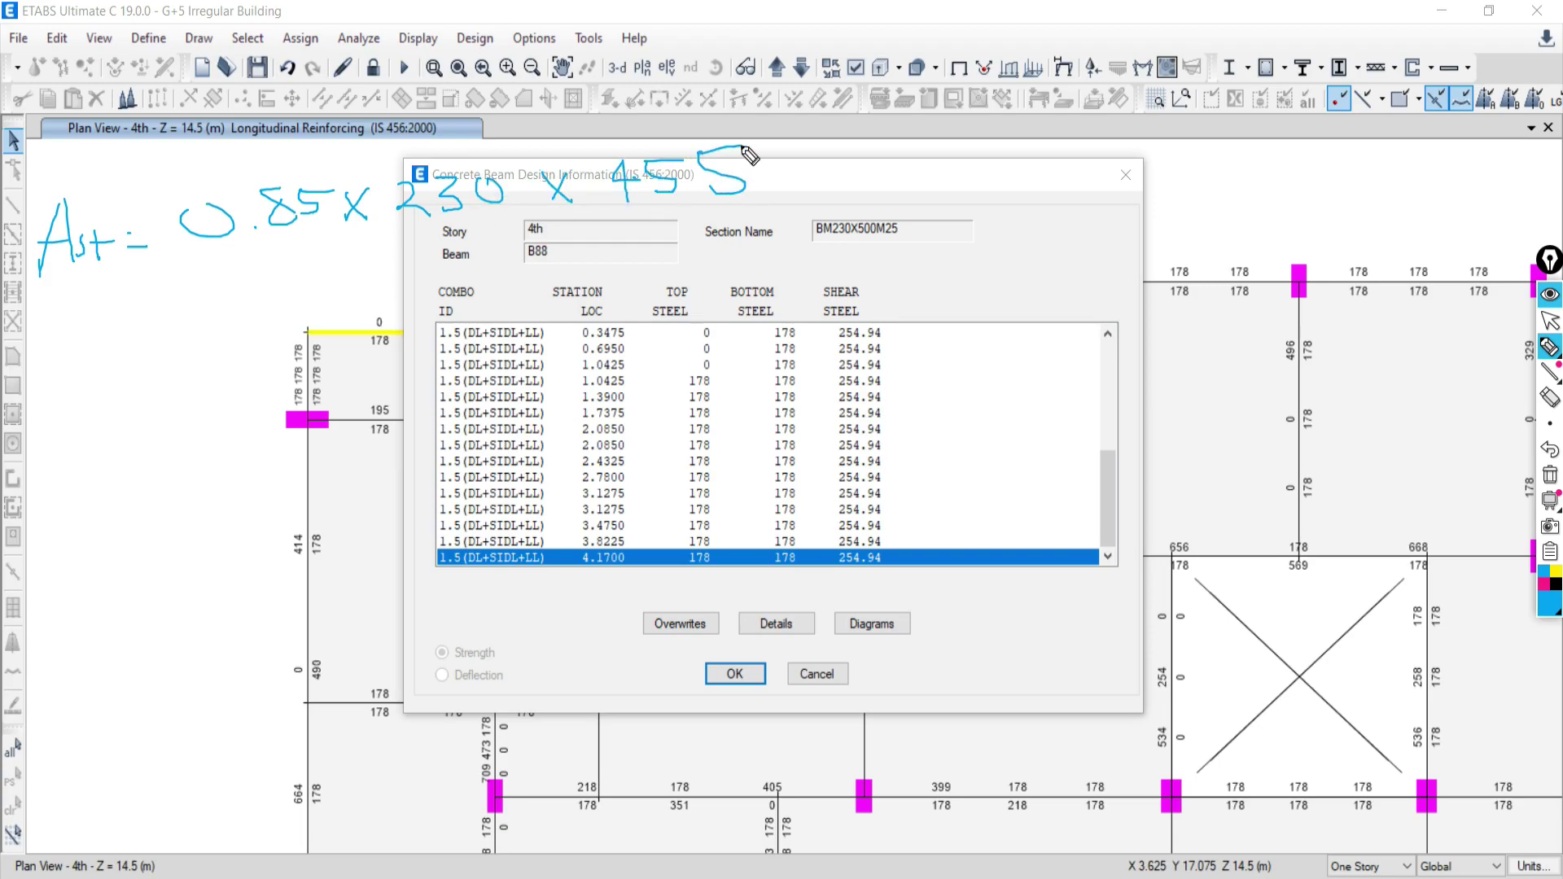
{"action": "mouse_move", "coordinate": [772, 205]}
{"action": "left_mouse_down"}
{"action": "mouse_move", "coordinate": [636, 231]}
{"action": "mouse_move", "coordinate": [212, 253]}
{"action": "left_mouse_up"}
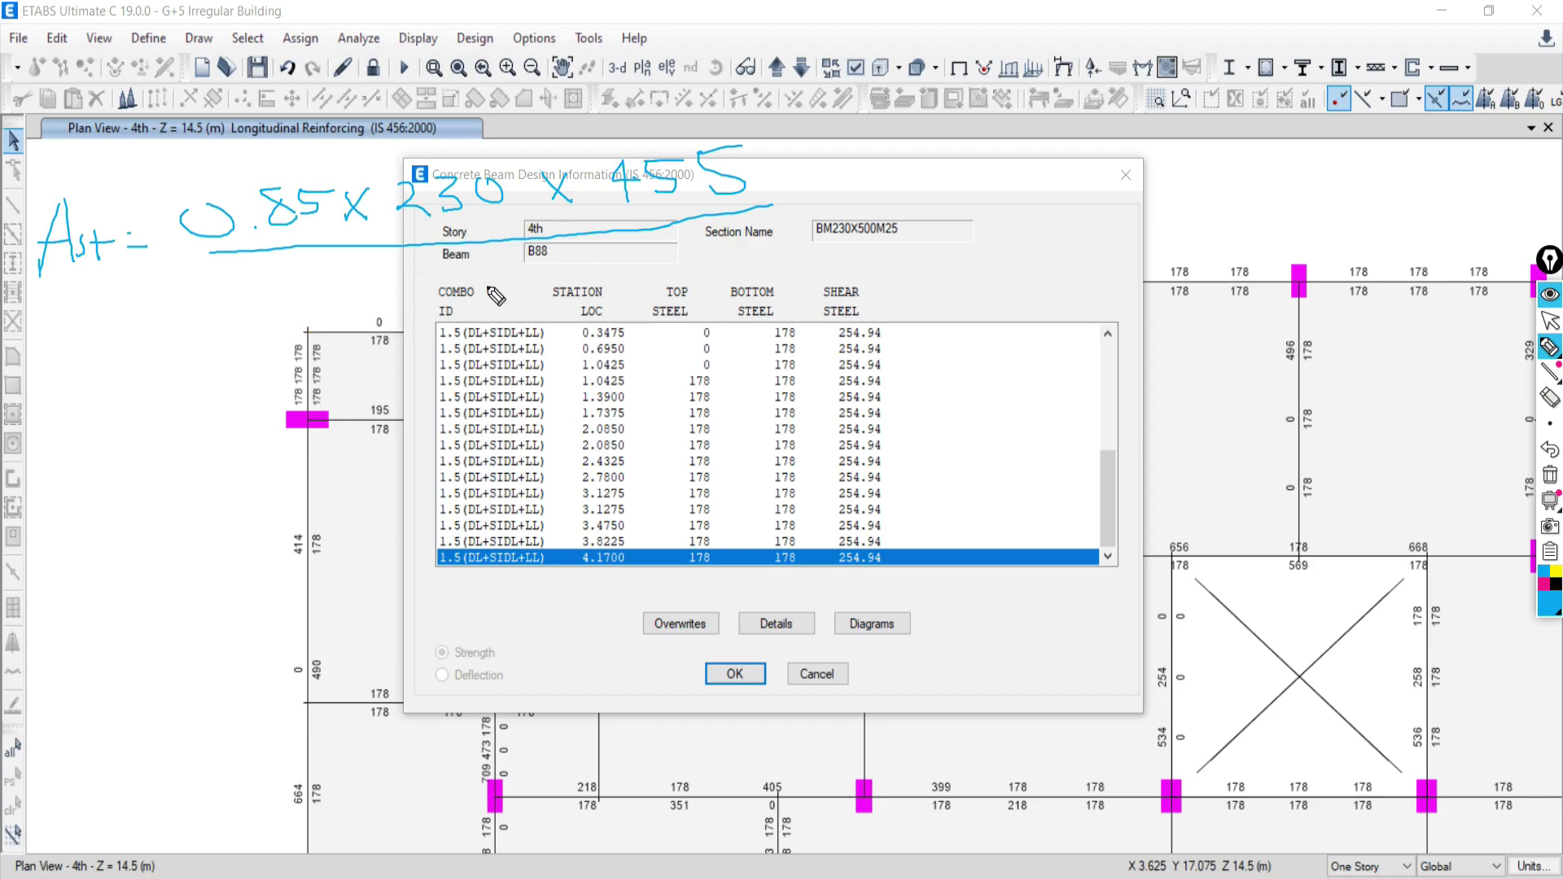
{"action": "mouse_move", "coordinate": [437, 304]}
{"action": "left_mouse_down"}
{"action": "mouse_move", "coordinate": [453, 302]}
{"action": "mouse_move", "coordinate": [447, 281]}
{"action": "mouse_move", "coordinate": [555, 269]}
{"action": "left_mouse_up"}
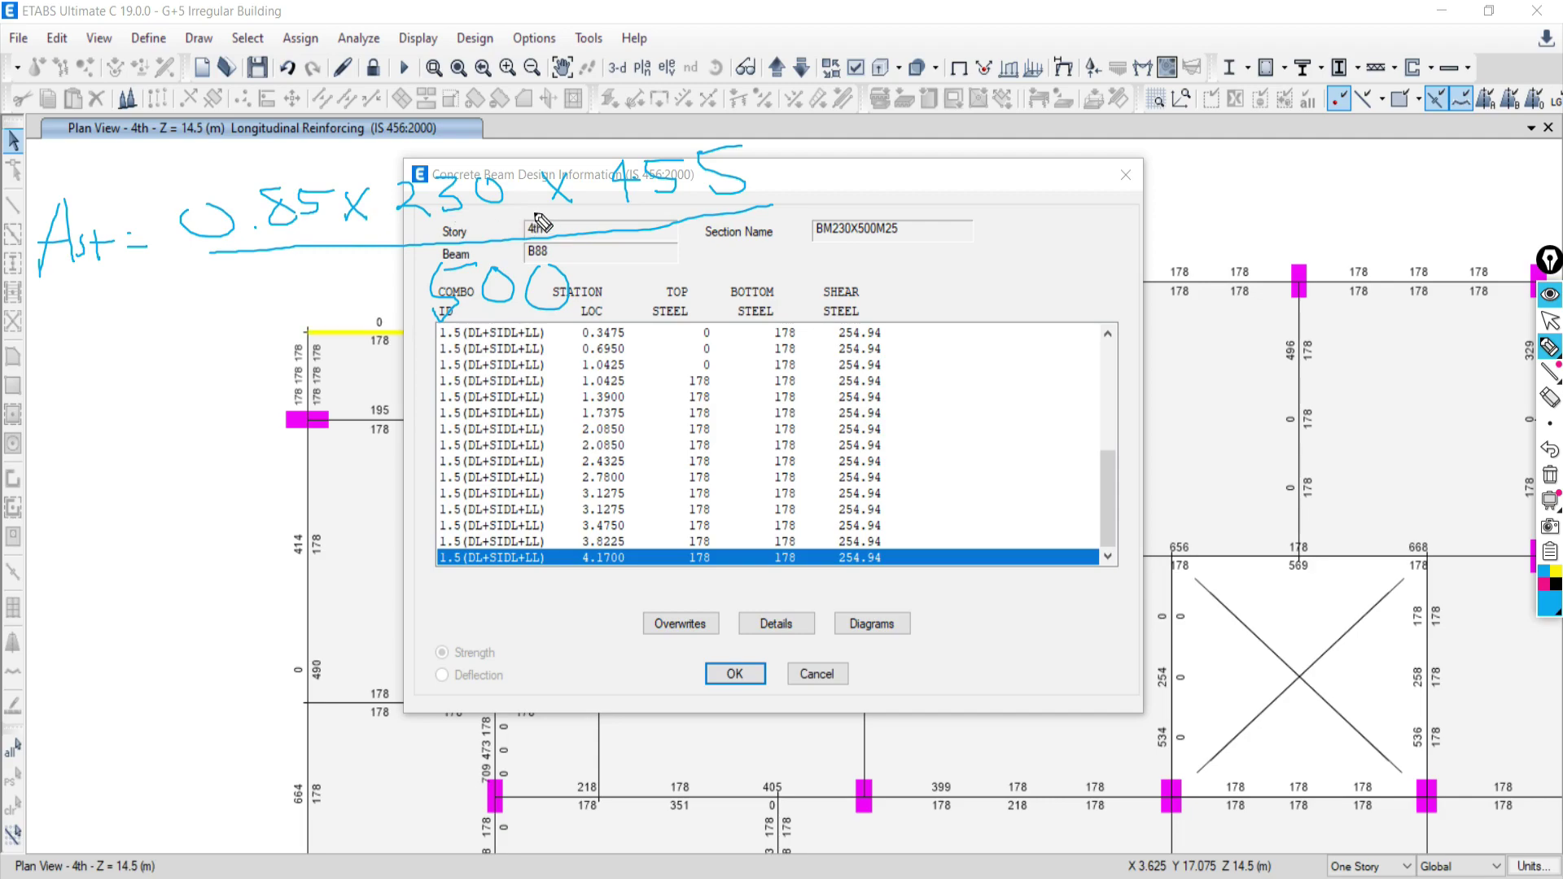
{"action": "left_click", "coordinate": [1549, 320]}
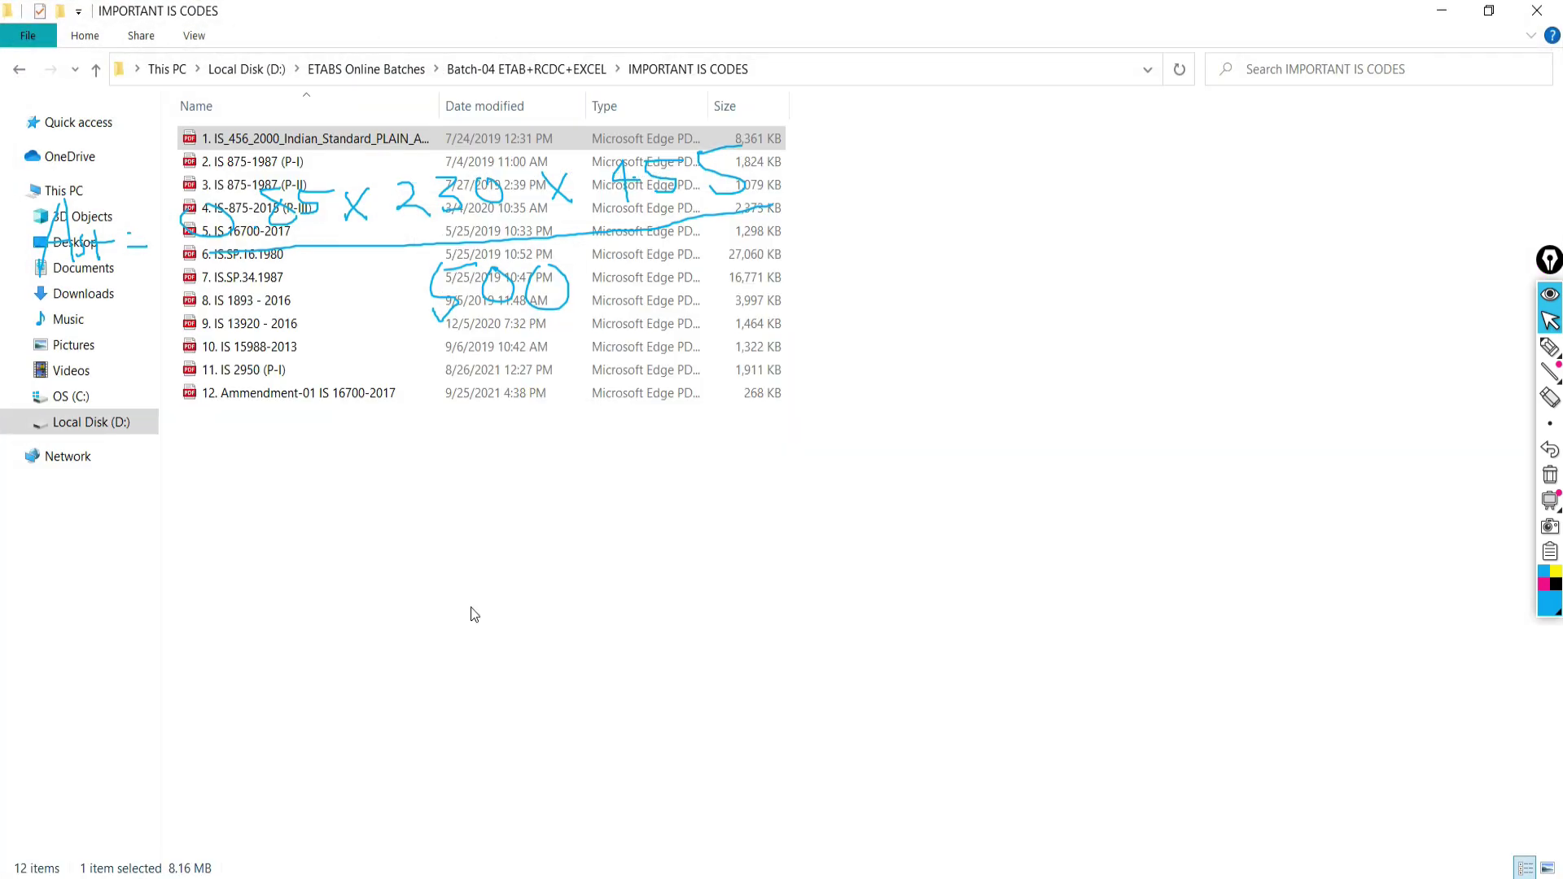
- Launch the Casio calculator emulator from the Desktop and move it to the right
{"action": "left_click", "coordinate": [76, 254]}
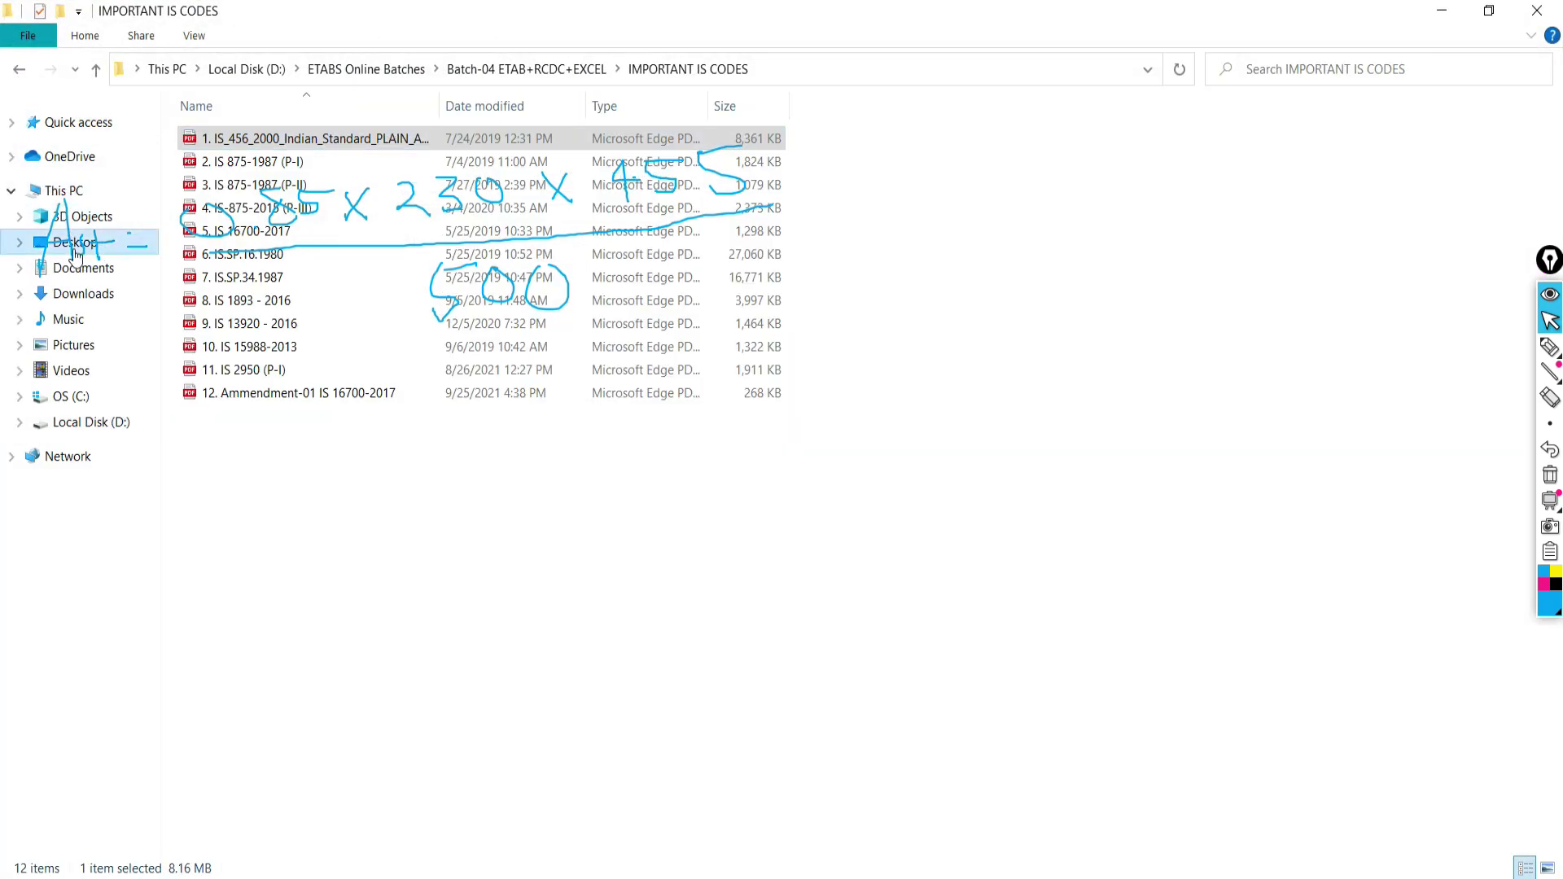
{"action": "left_click", "coordinate": [227, 399]}
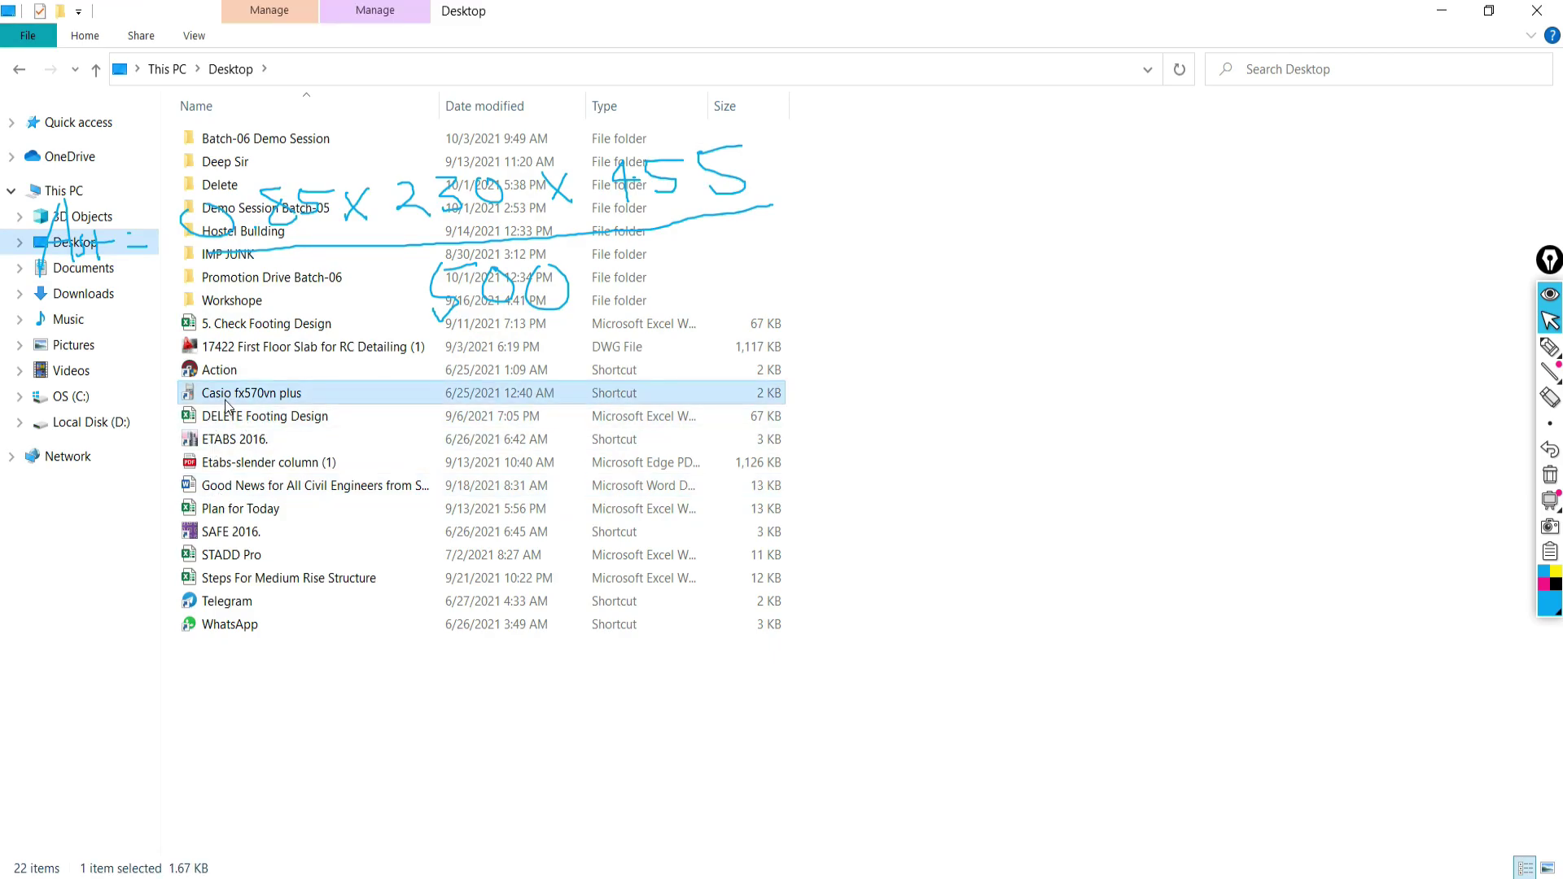
{"action": "double_click", "coordinate": [227, 399]}
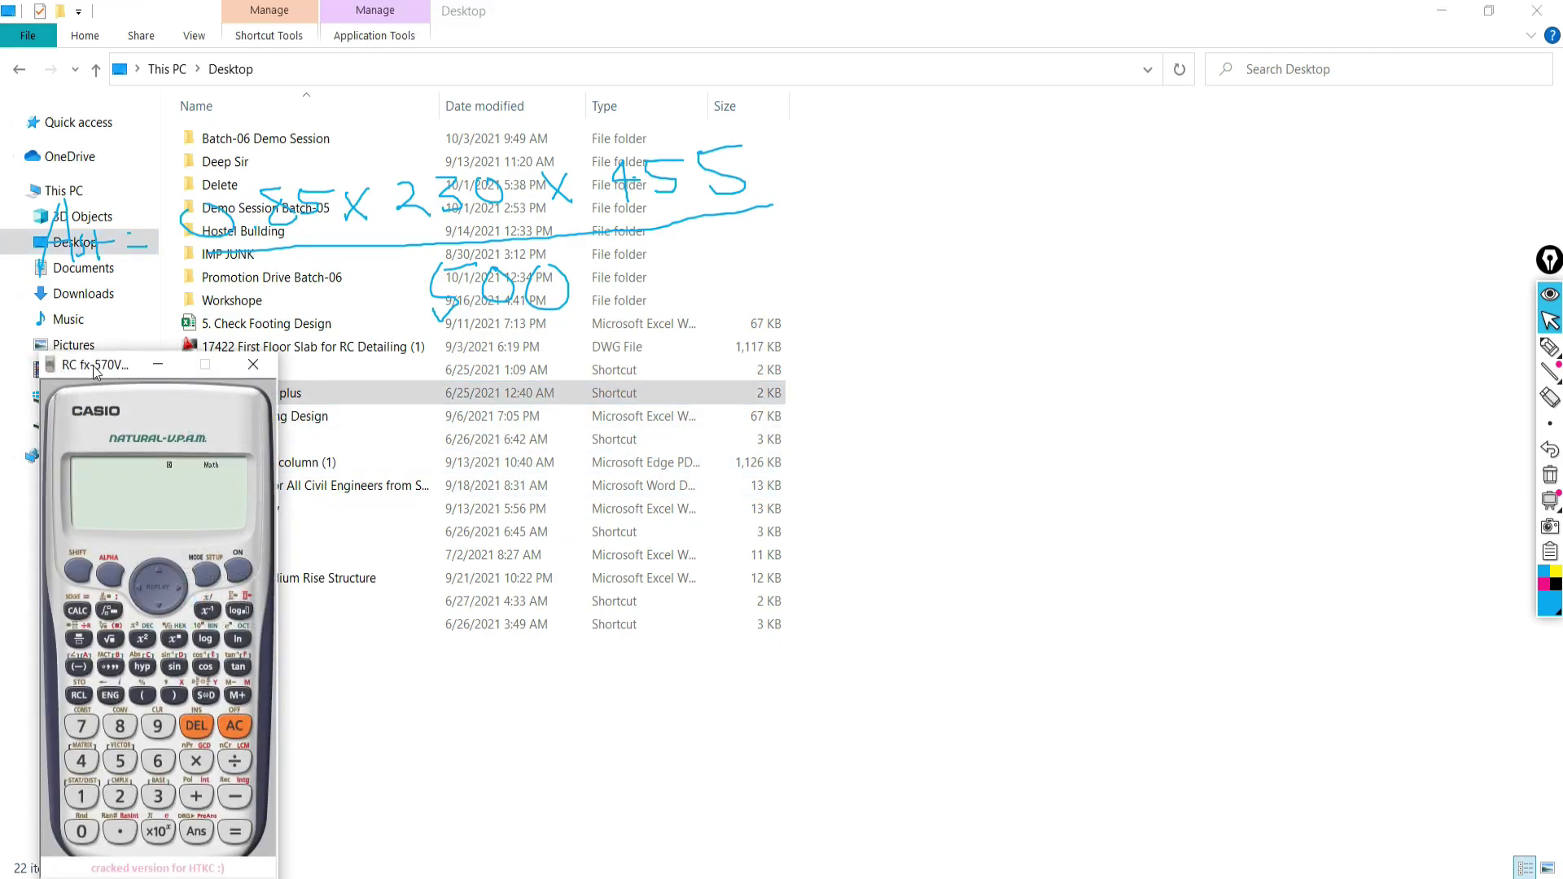
{"action": "left_click_drag", "start_coordinate": [95, 370], "coordinate": [1144, 129]}
- Calculate 0.85 × 230 × 455 on the calculator
{"action": "left_click", "coordinate": [1130, 588]}
{"action": "left_click", "coordinate": [1169, 589]}
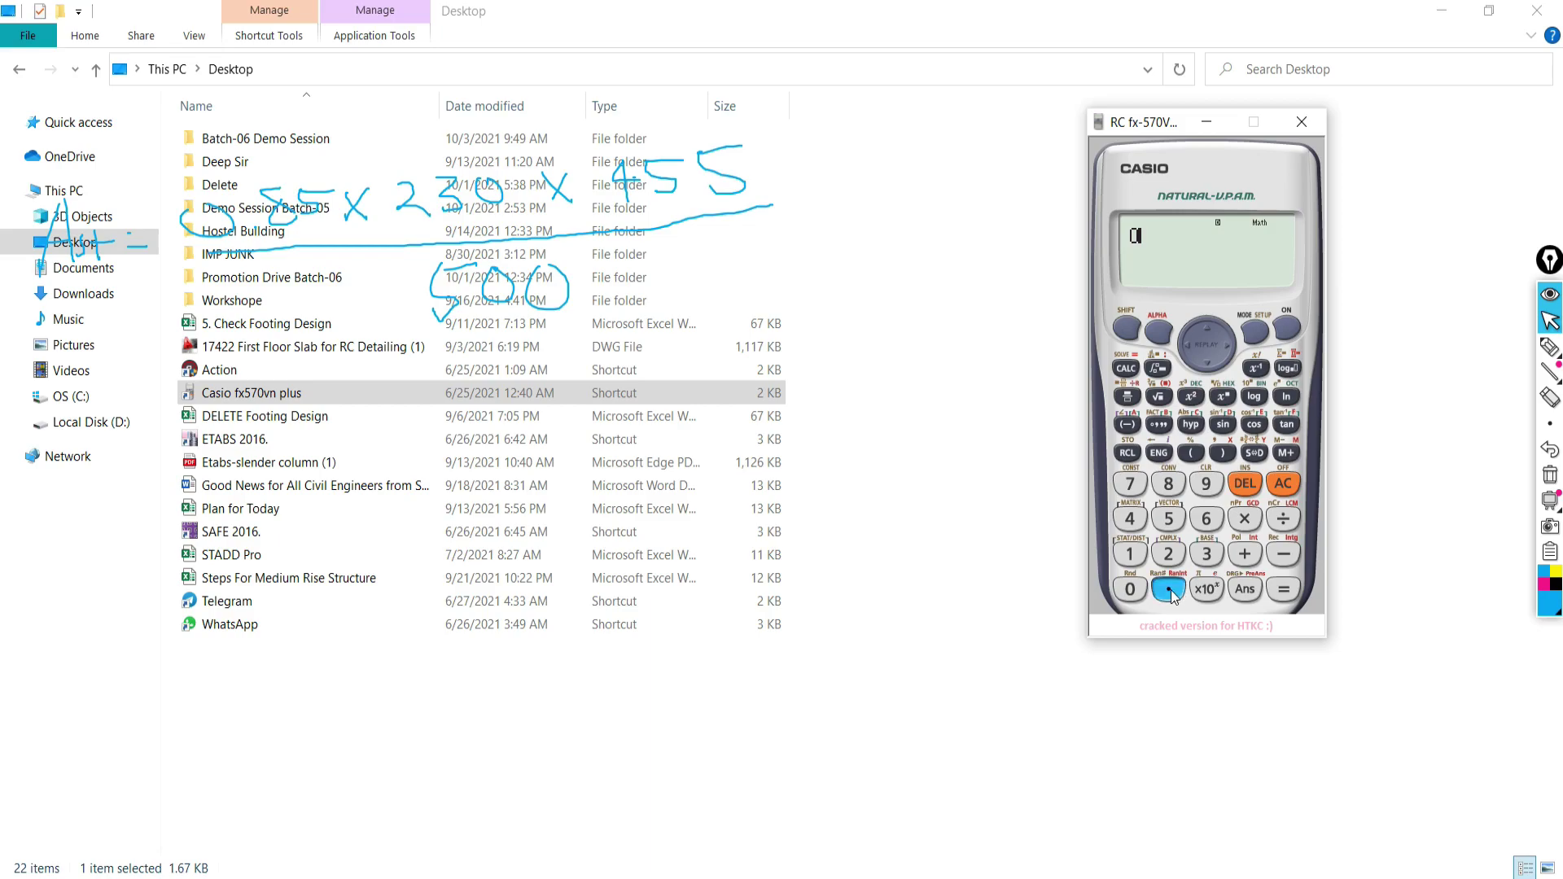
{"action": "left_click", "coordinate": [1168, 482]}
{"action": "left_click", "coordinate": [1168, 519]}
{"action": "left_click", "coordinate": [1243, 521]}
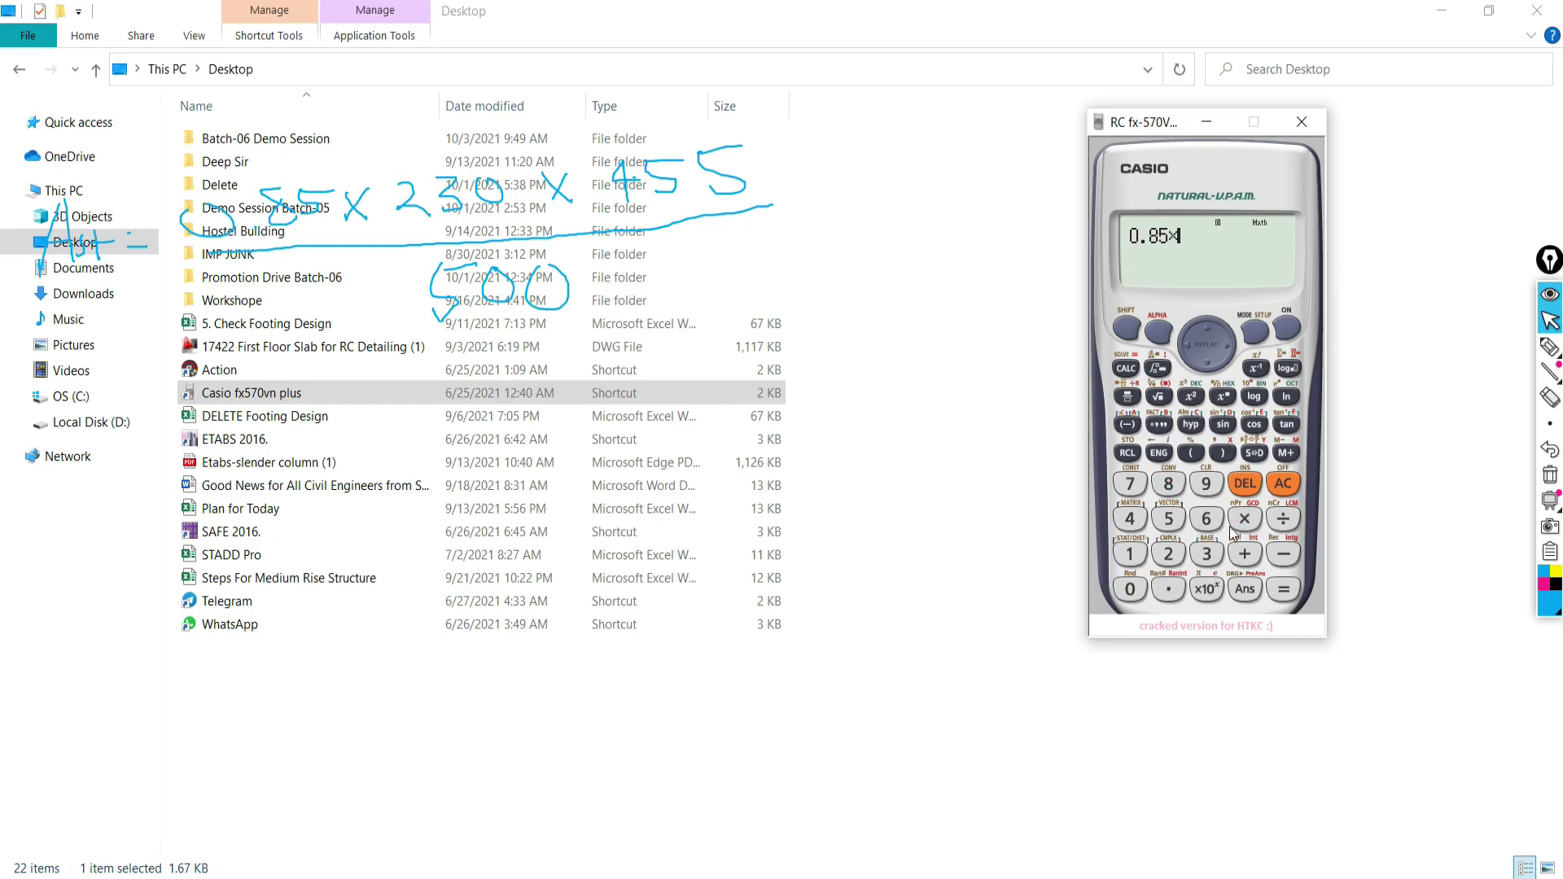
{"action": "left_click", "coordinate": [1160, 557]}
{"action": "left_click", "coordinate": [1131, 519]}
{"action": "left_click", "coordinate": [1168, 518]}
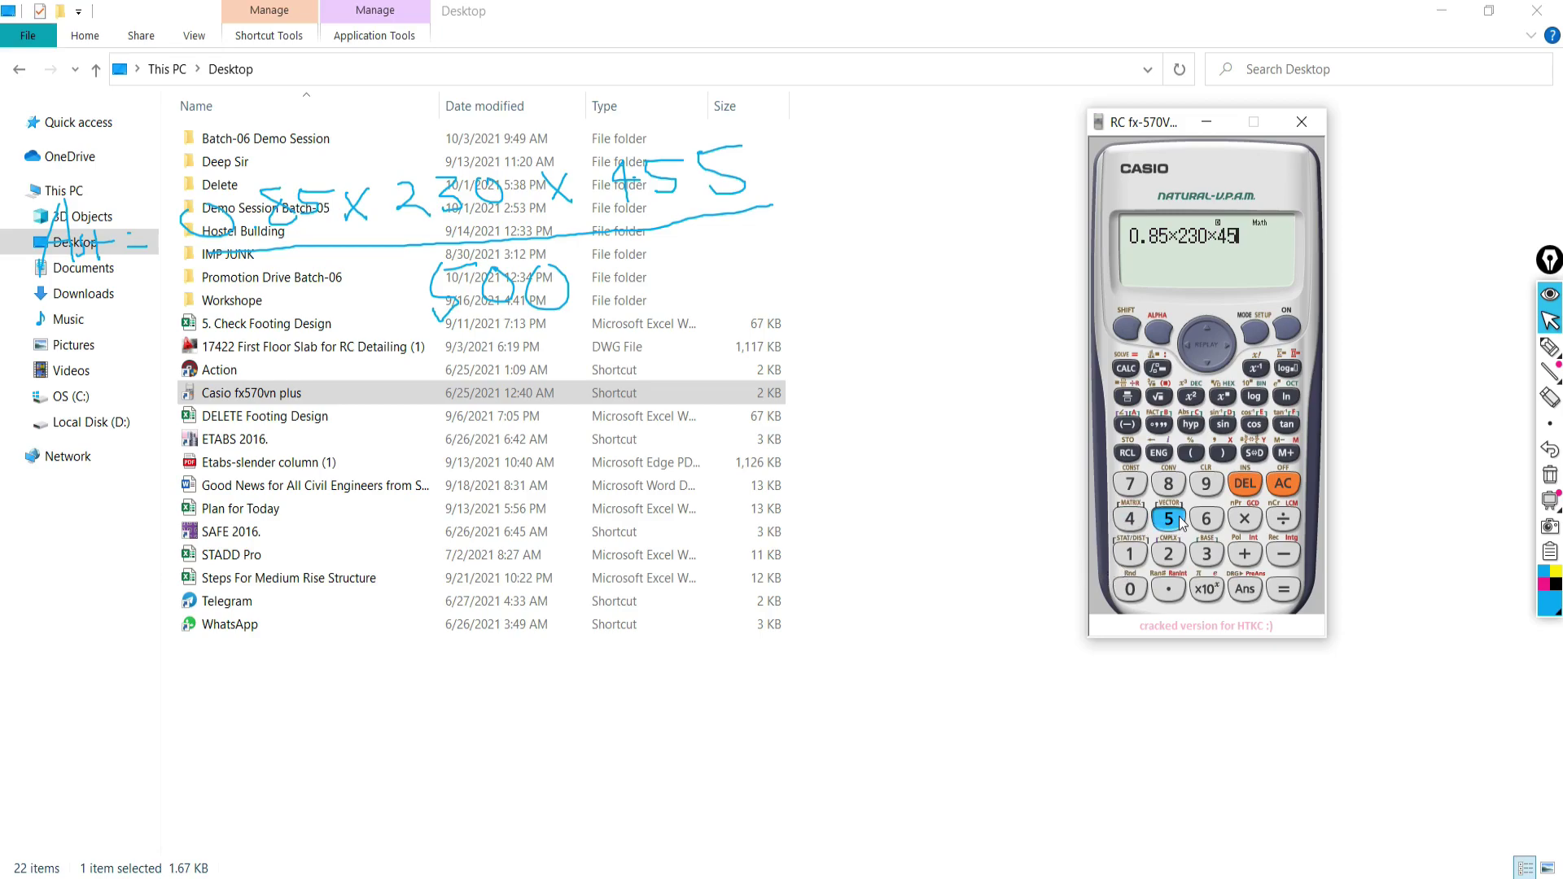
{"action": "left_click", "coordinate": [1283, 591]}
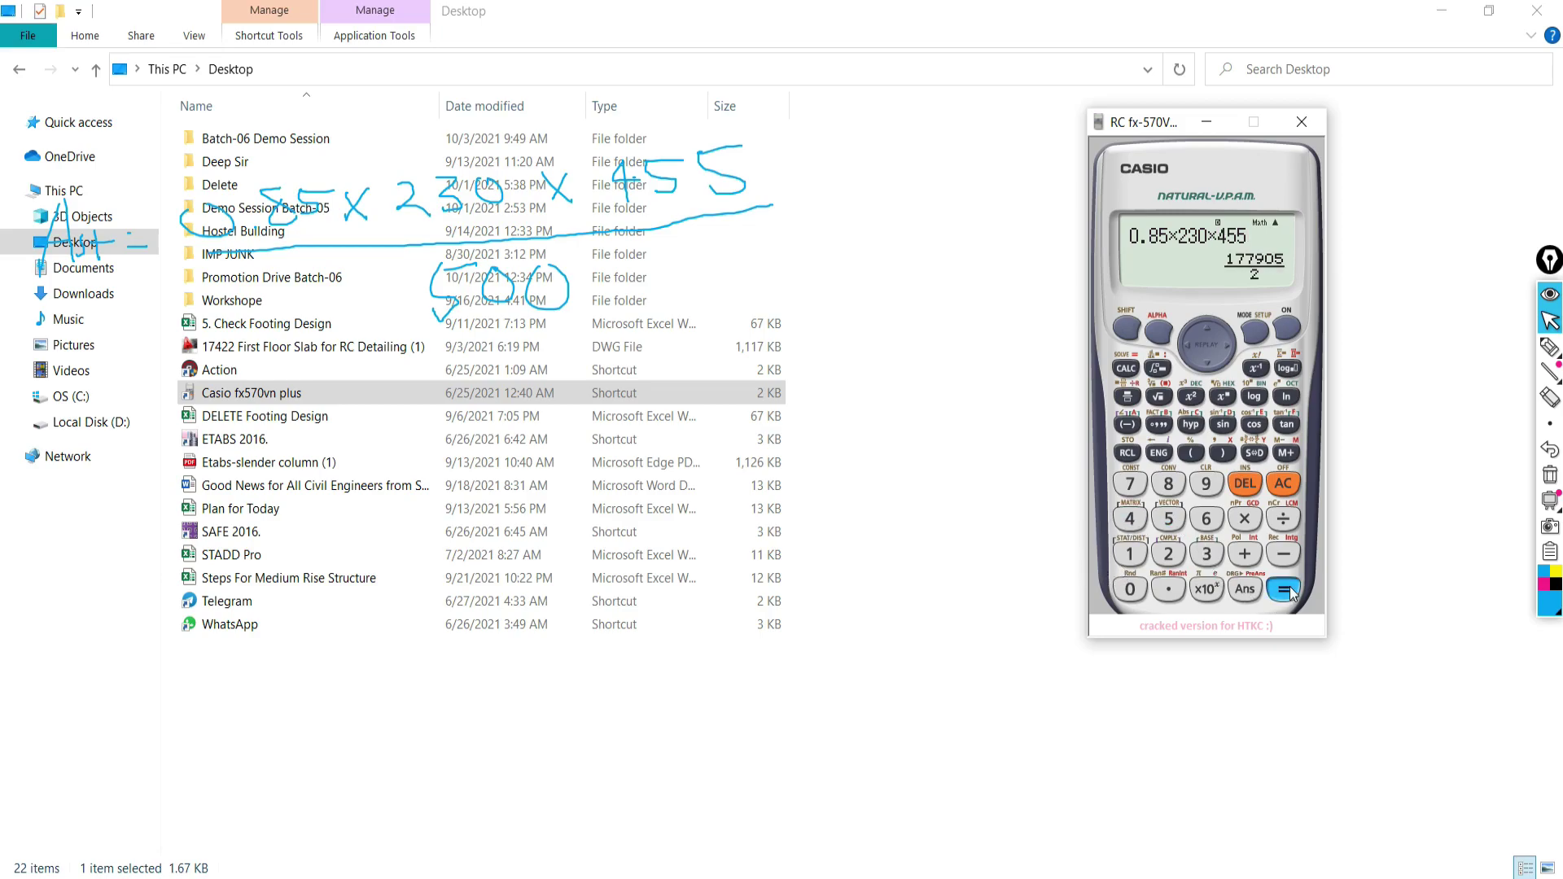
- Divide the result by 500 to get 177.905
{"action": "left_click", "coordinate": [1284, 519]}
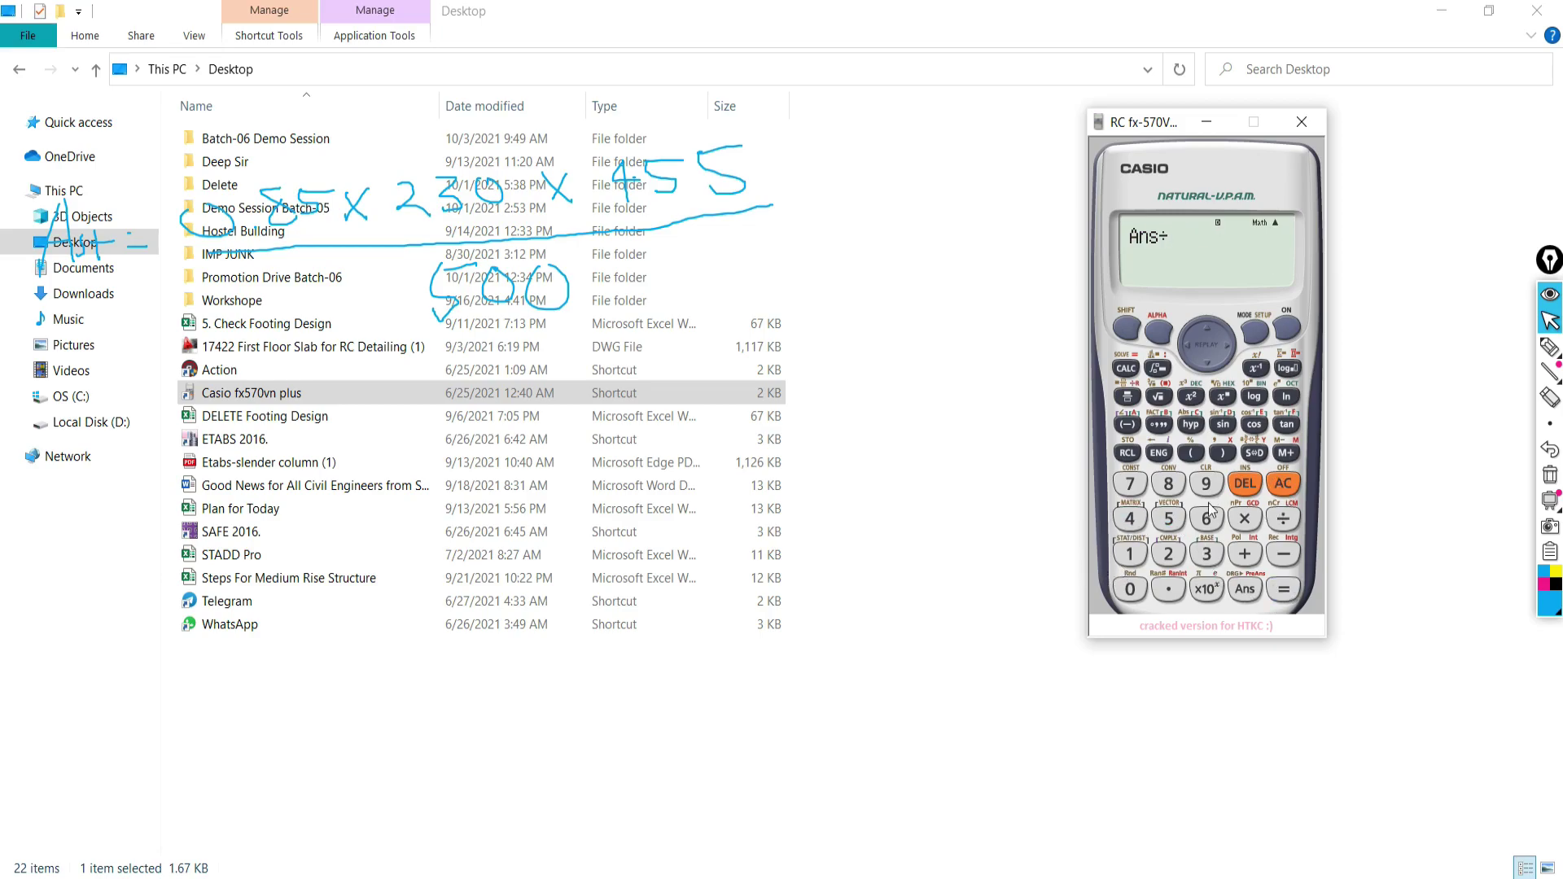
{"action": "left_click", "coordinate": [1176, 533]}
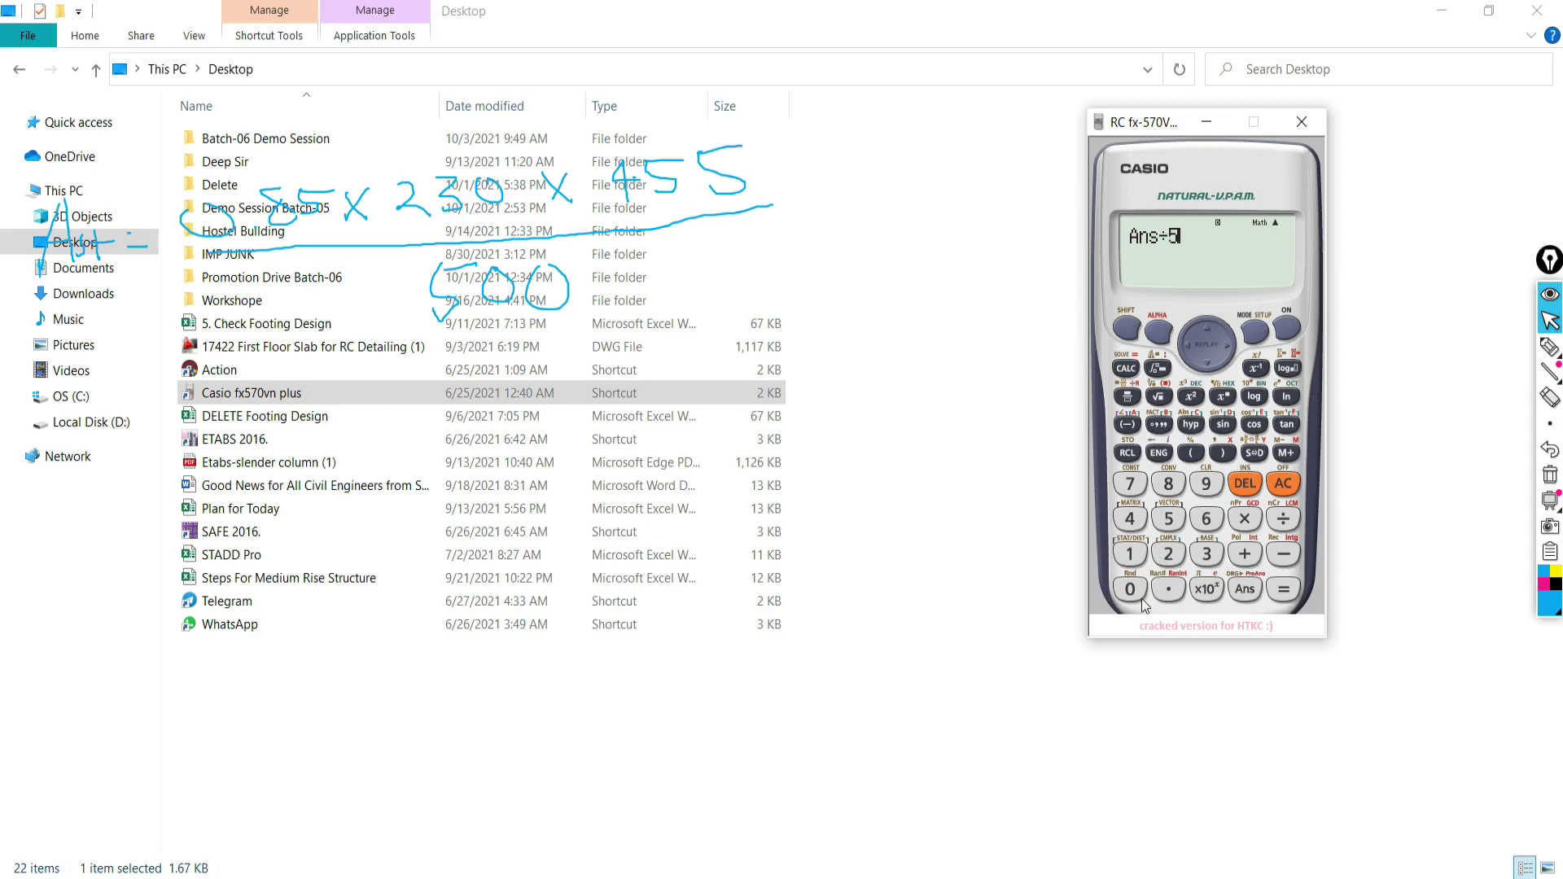
{"action": "left_click", "coordinate": [1283, 592]}
{"action": "key", "text": "alt+Tab"}
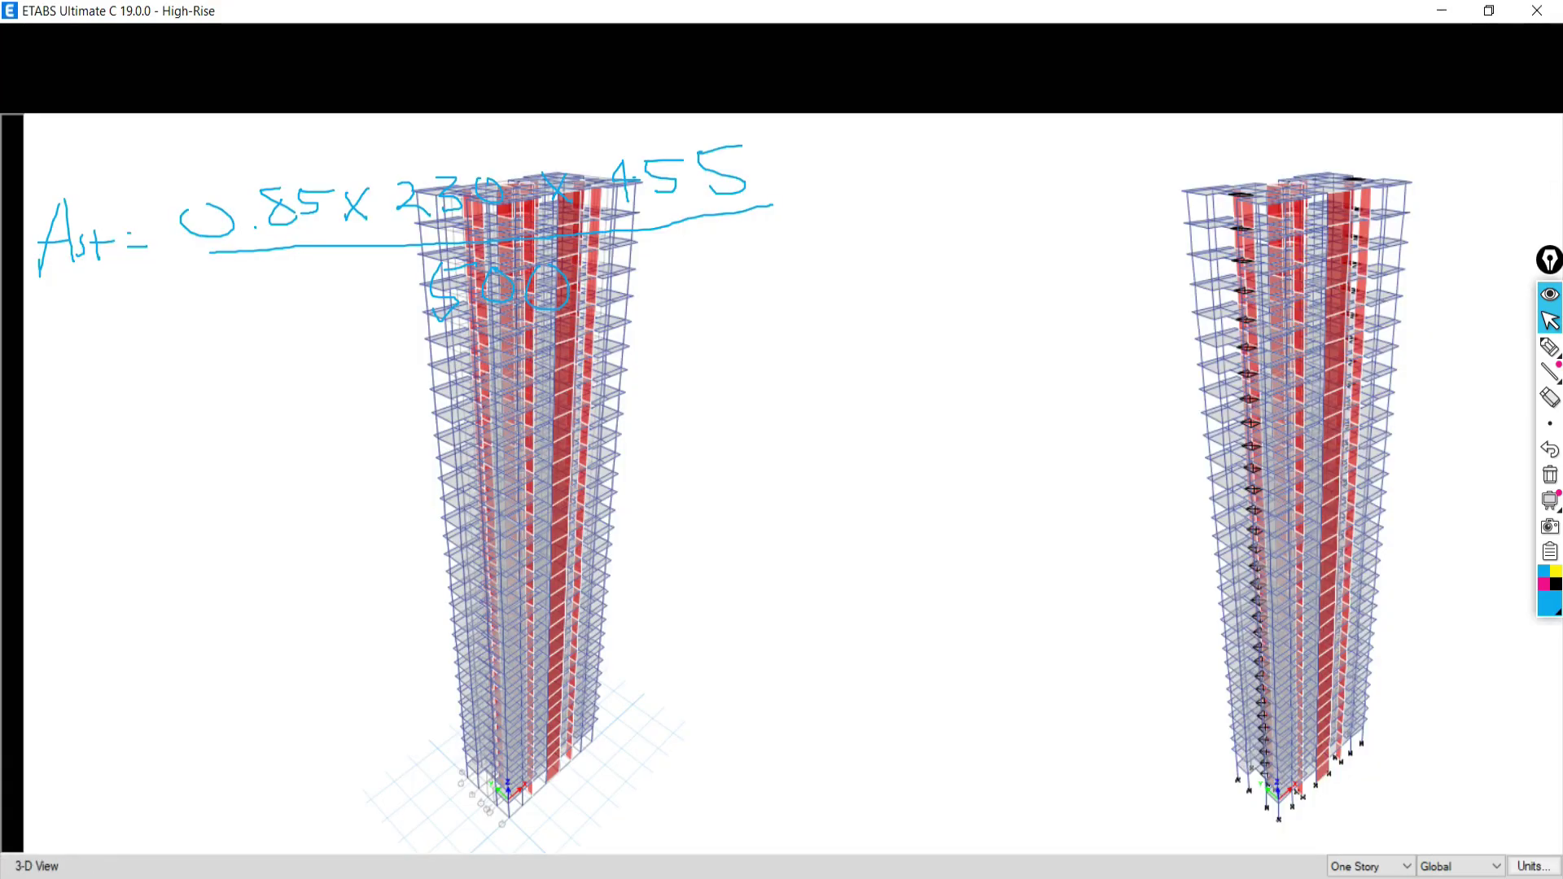
- Close beam B88's Concrete Beam Design Information in ETABS
{"action": "key", "text": "alt+Tab"}
{"action": "key", "text": "alt+Tab"}
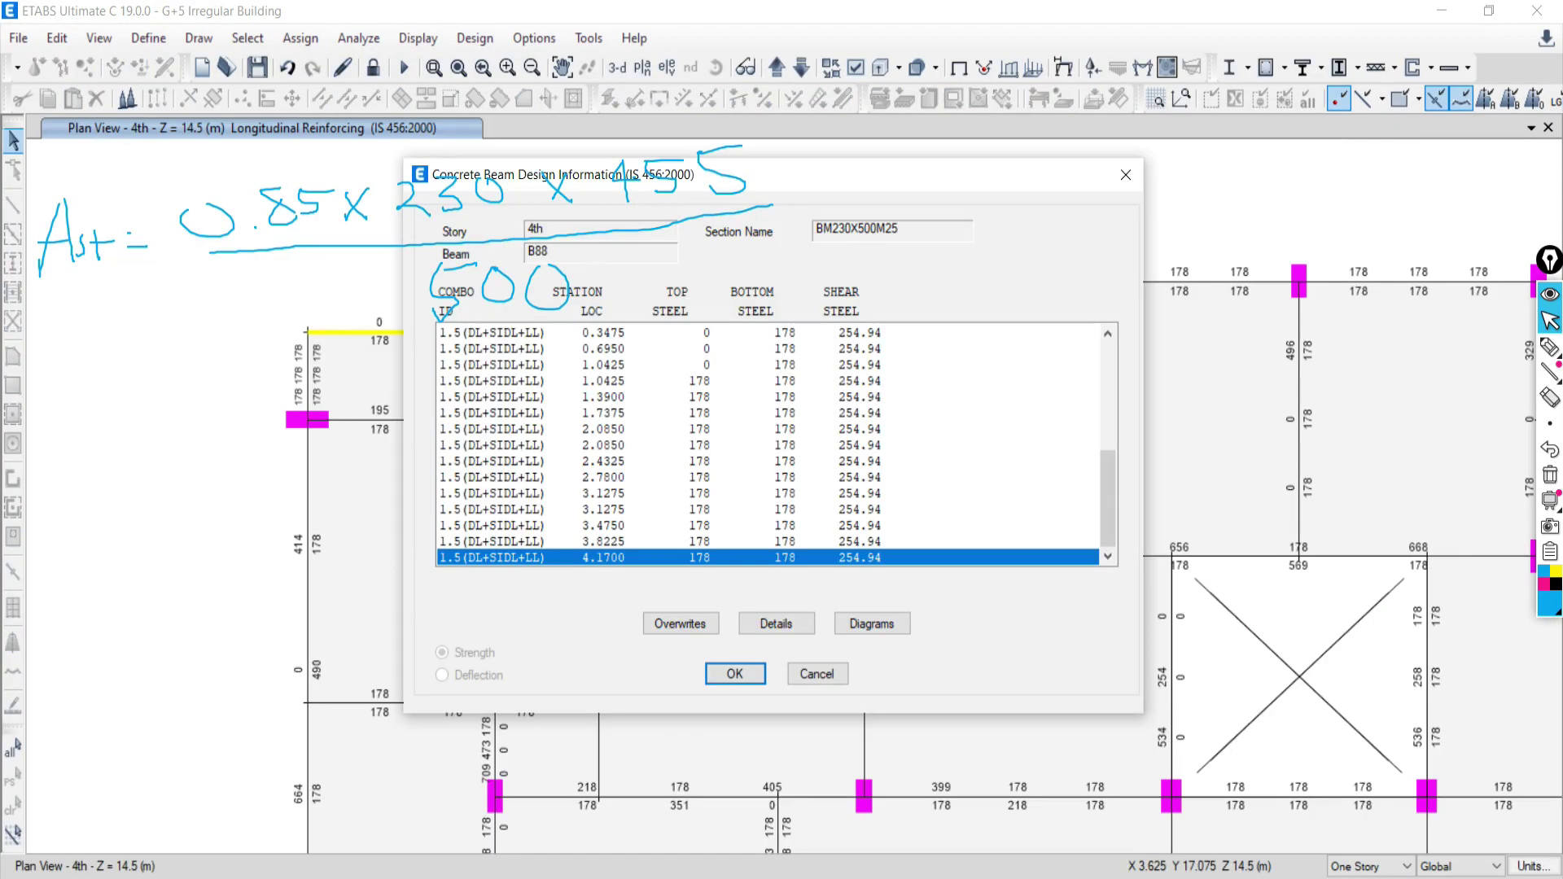
{"action": "key", "text": "alt+Tab"}
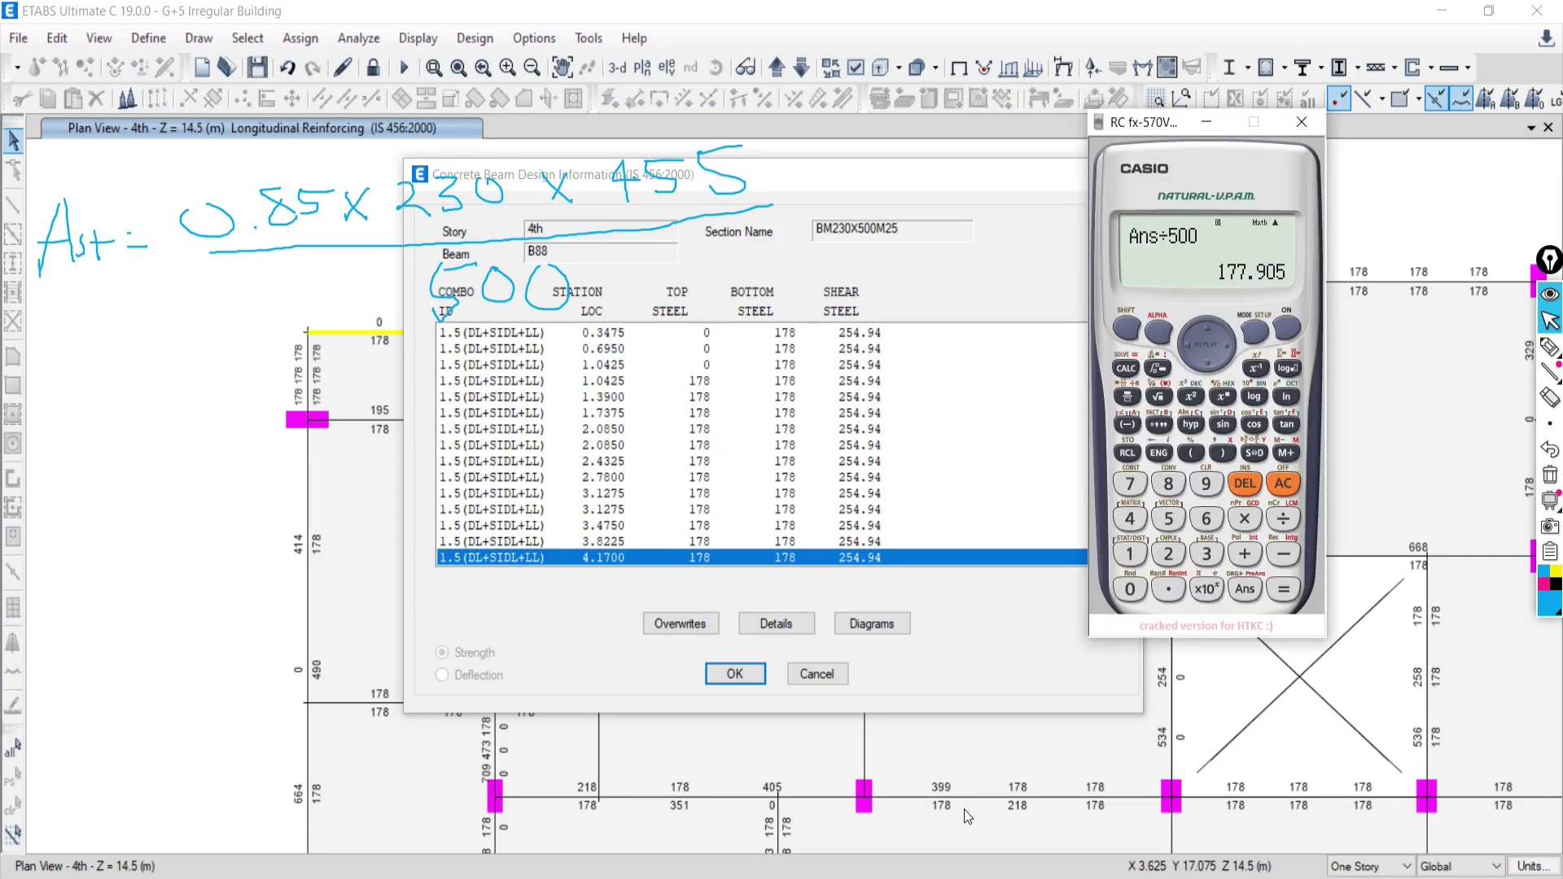
{"action": "key", "text": "alt+Tab"}
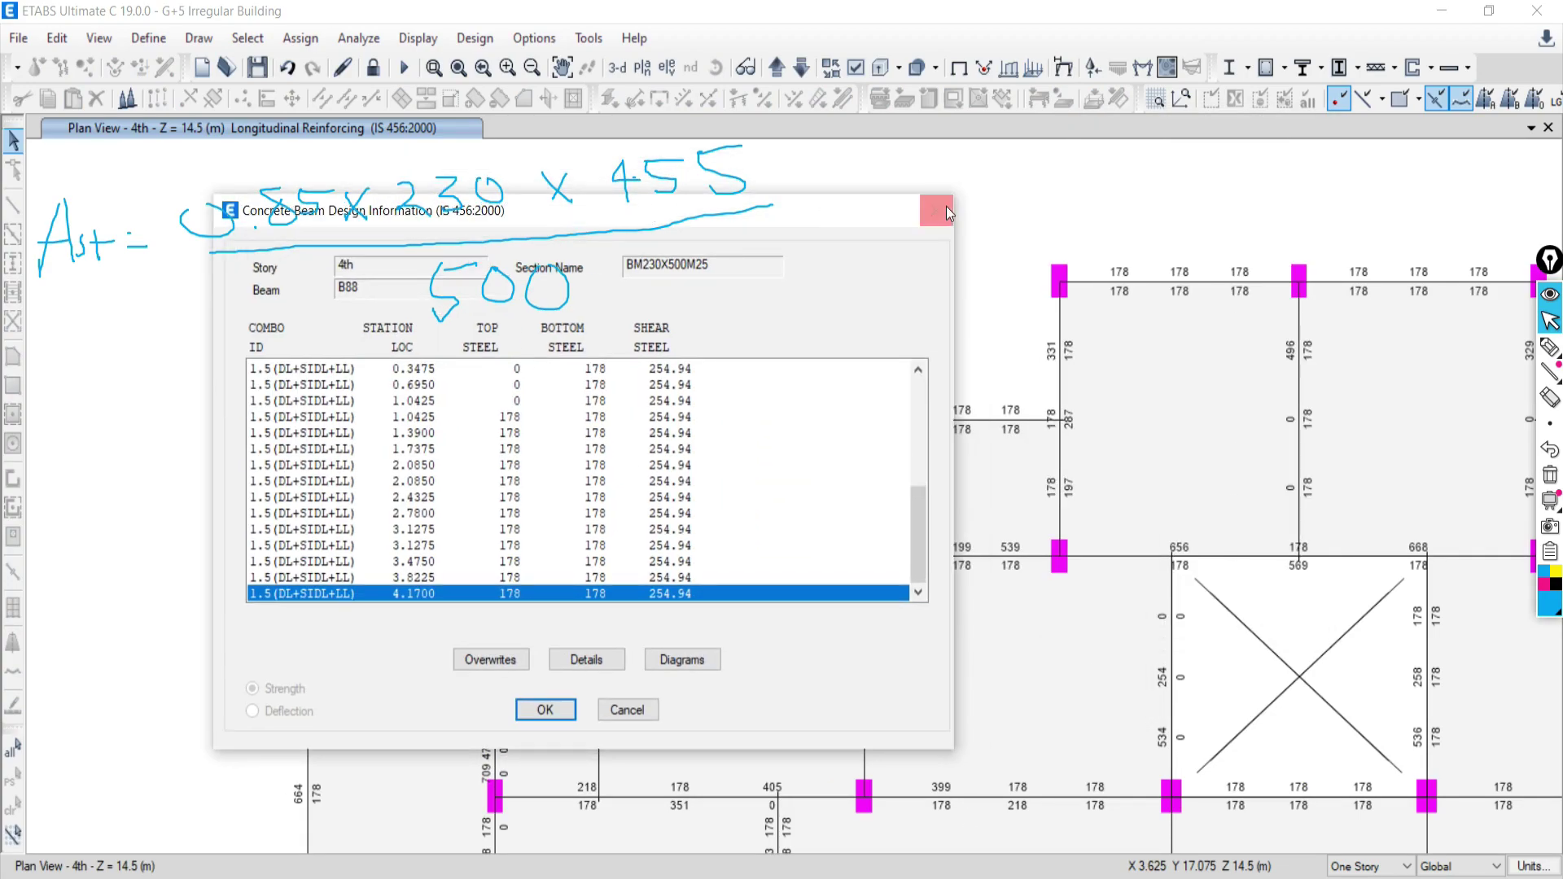
{"action": "left_click", "coordinate": [935, 207]}
{"action": "key", "text": "alt+Tab"}
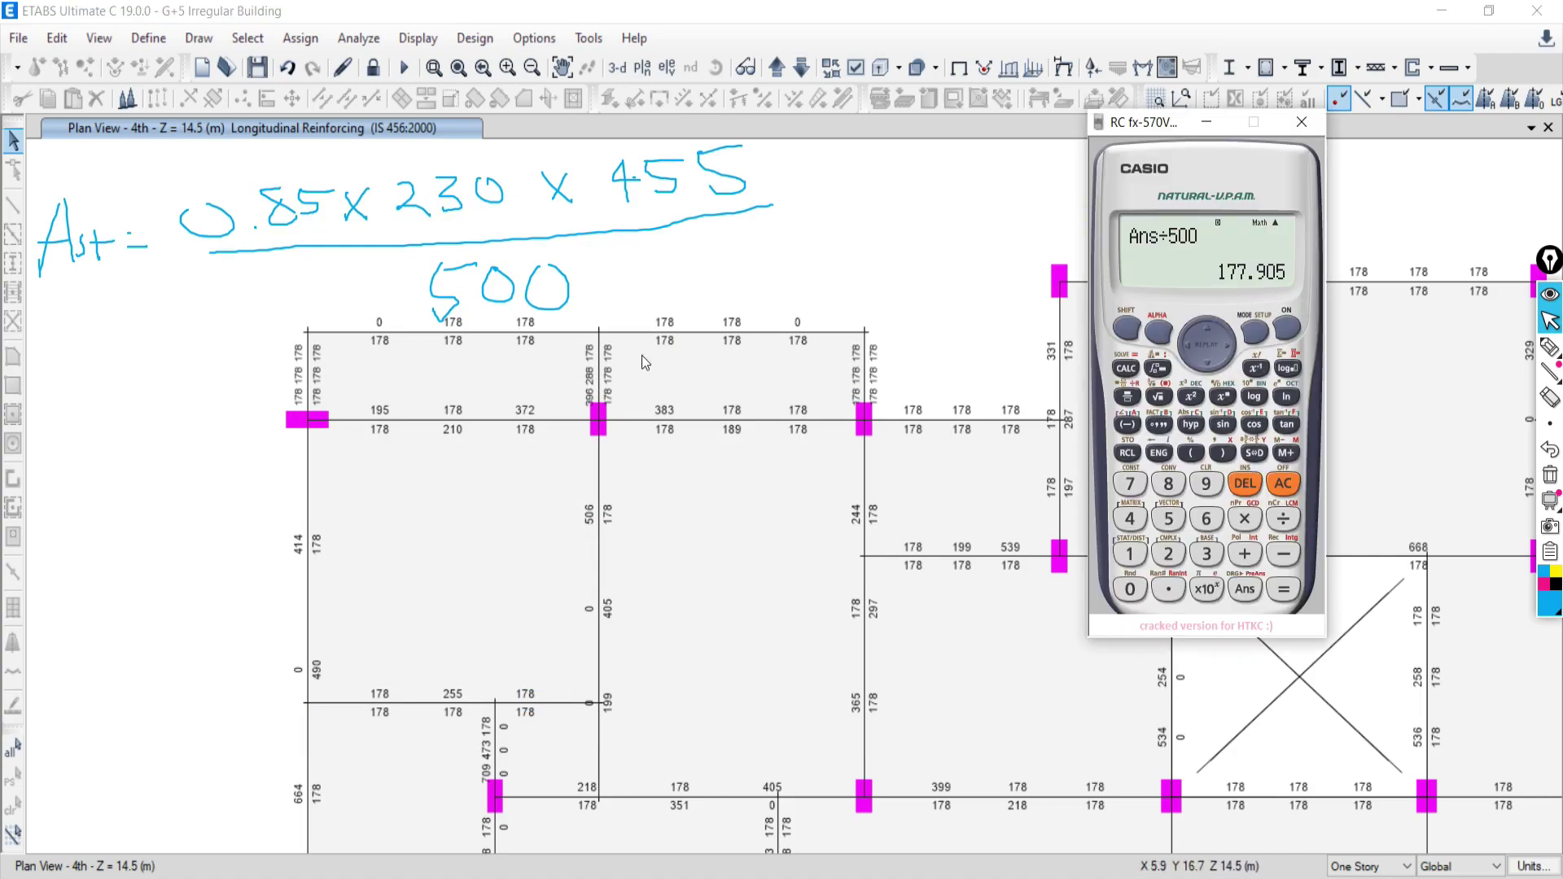
- Draw pen marks on the ETABS 4th-floor reinforcing plan
{"action": "left_click", "coordinate": [1550, 348]}
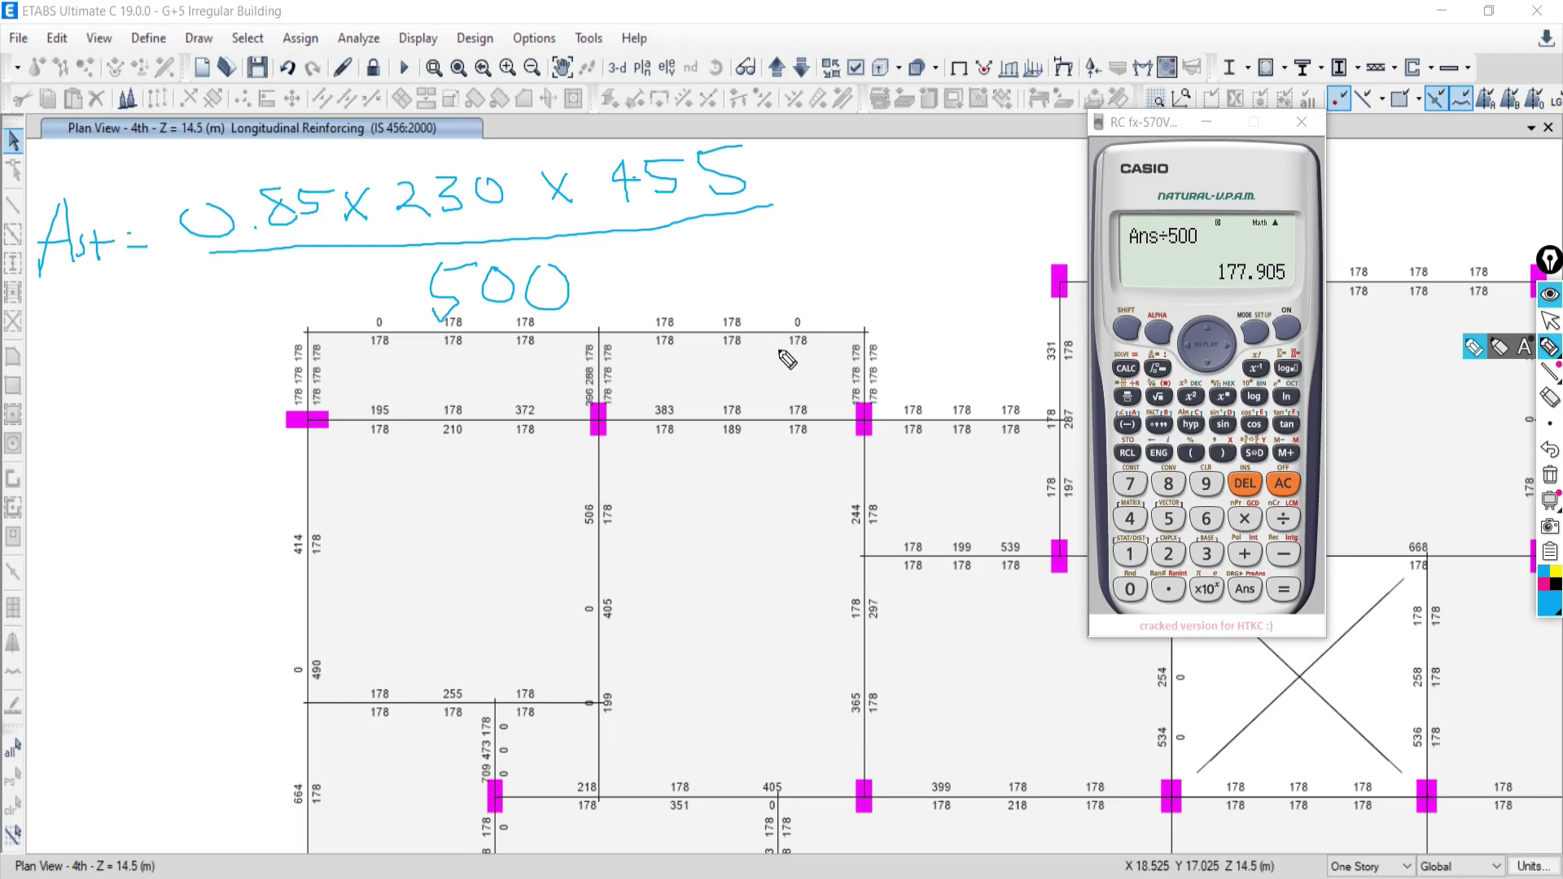
{"action": "left_click_drag", "start_coordinate": [732, 305], "coordinate": [715, 323]}
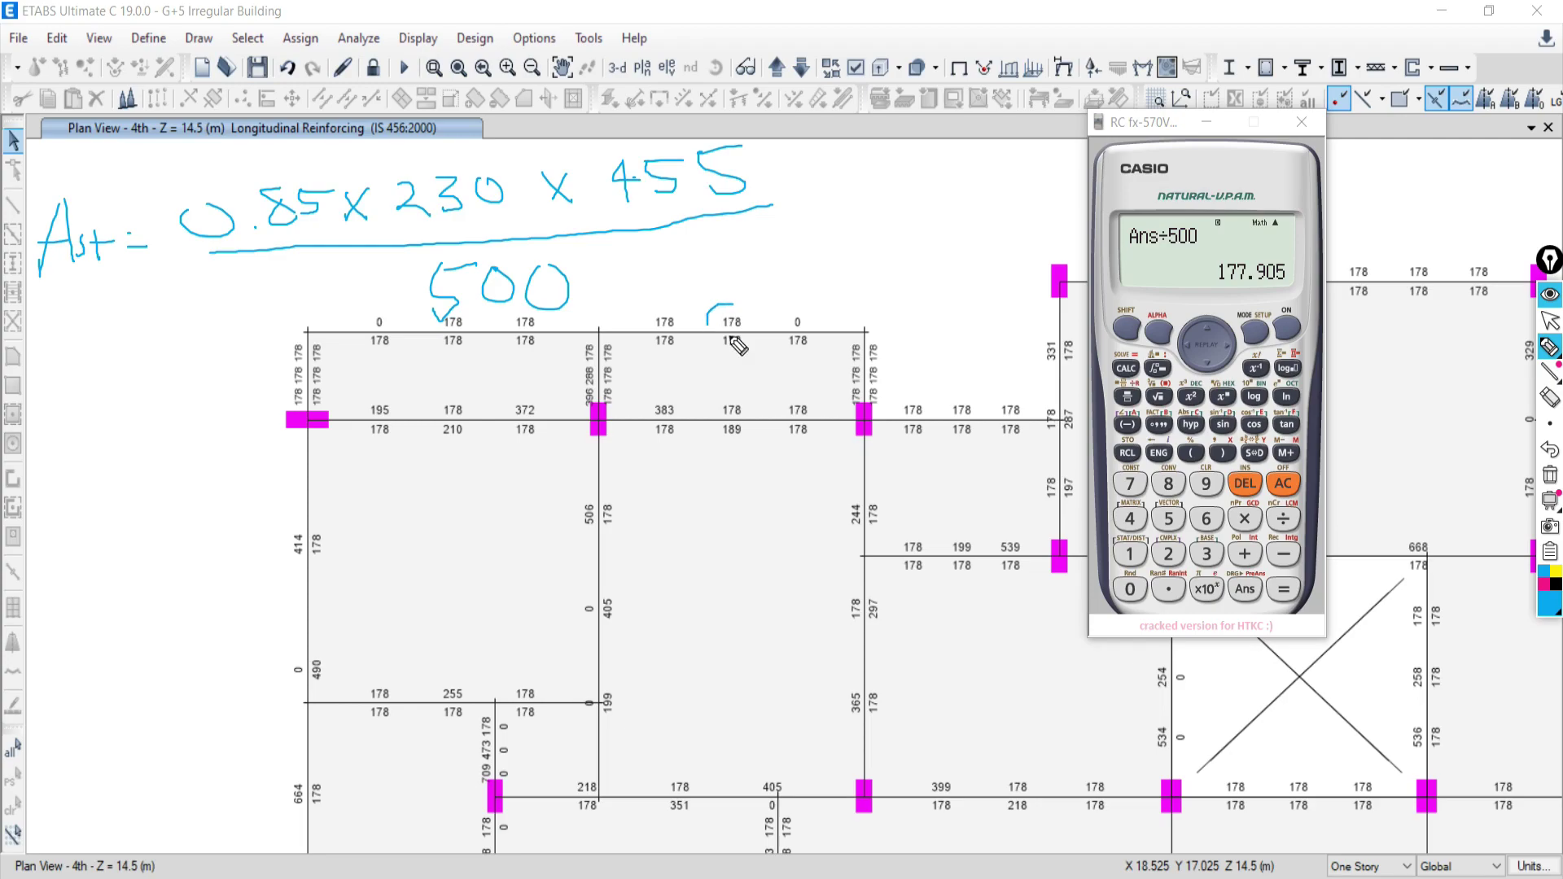
{"action": "mouse_move", "coordinate": [746, 393]}
{"action": "left_mouse_down"}
{"action": "mouse_move", "coordinate": [715, 398]}
{"action": "mouse_move", "coordinate": [753, 395]}
{"action": "left_mouse_up"}
{"action": "left_click", "coordinate": [1550, 320]}
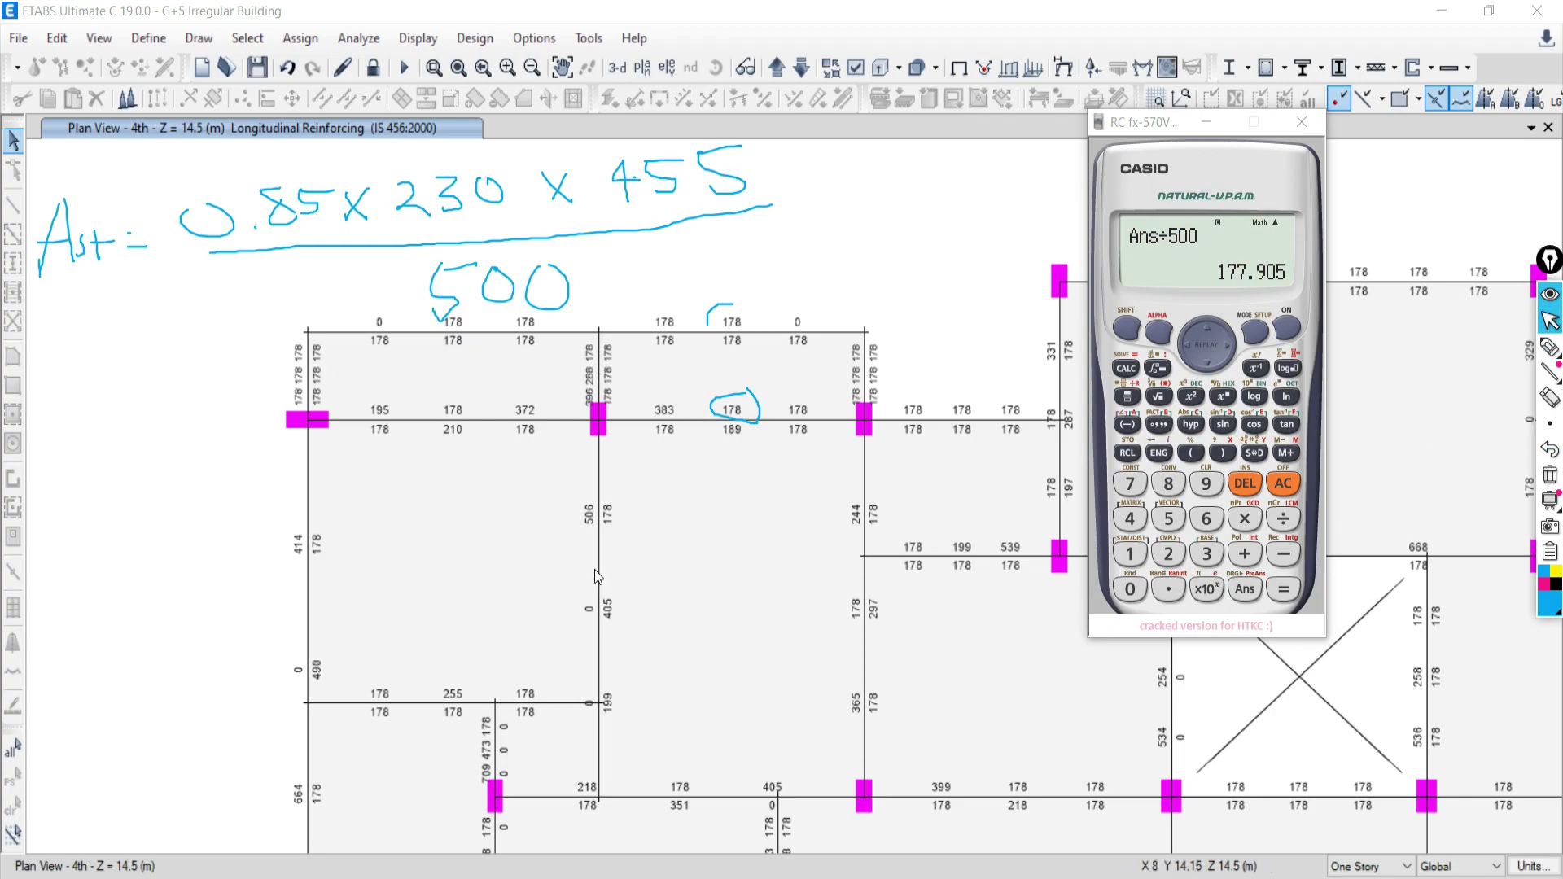
- Show the full 4th-floor reinforcing plan, then bring up the Hilton Architectural Plan in AutoCAD
{"action": "key", "text": "alt+Tab"}
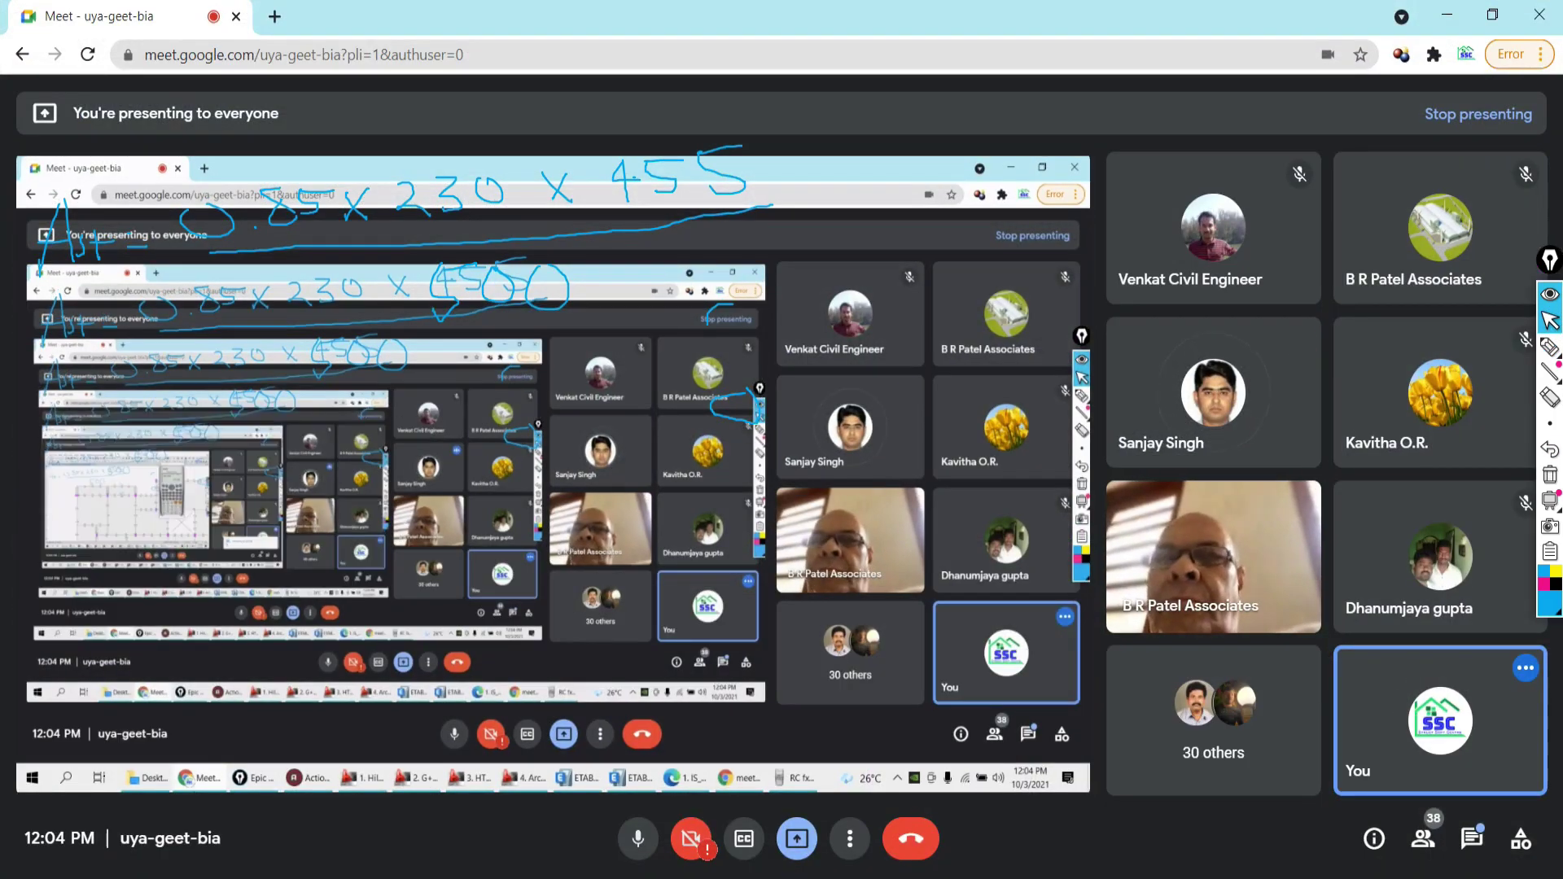
{"action": "key", "text": "alt+Tab"}
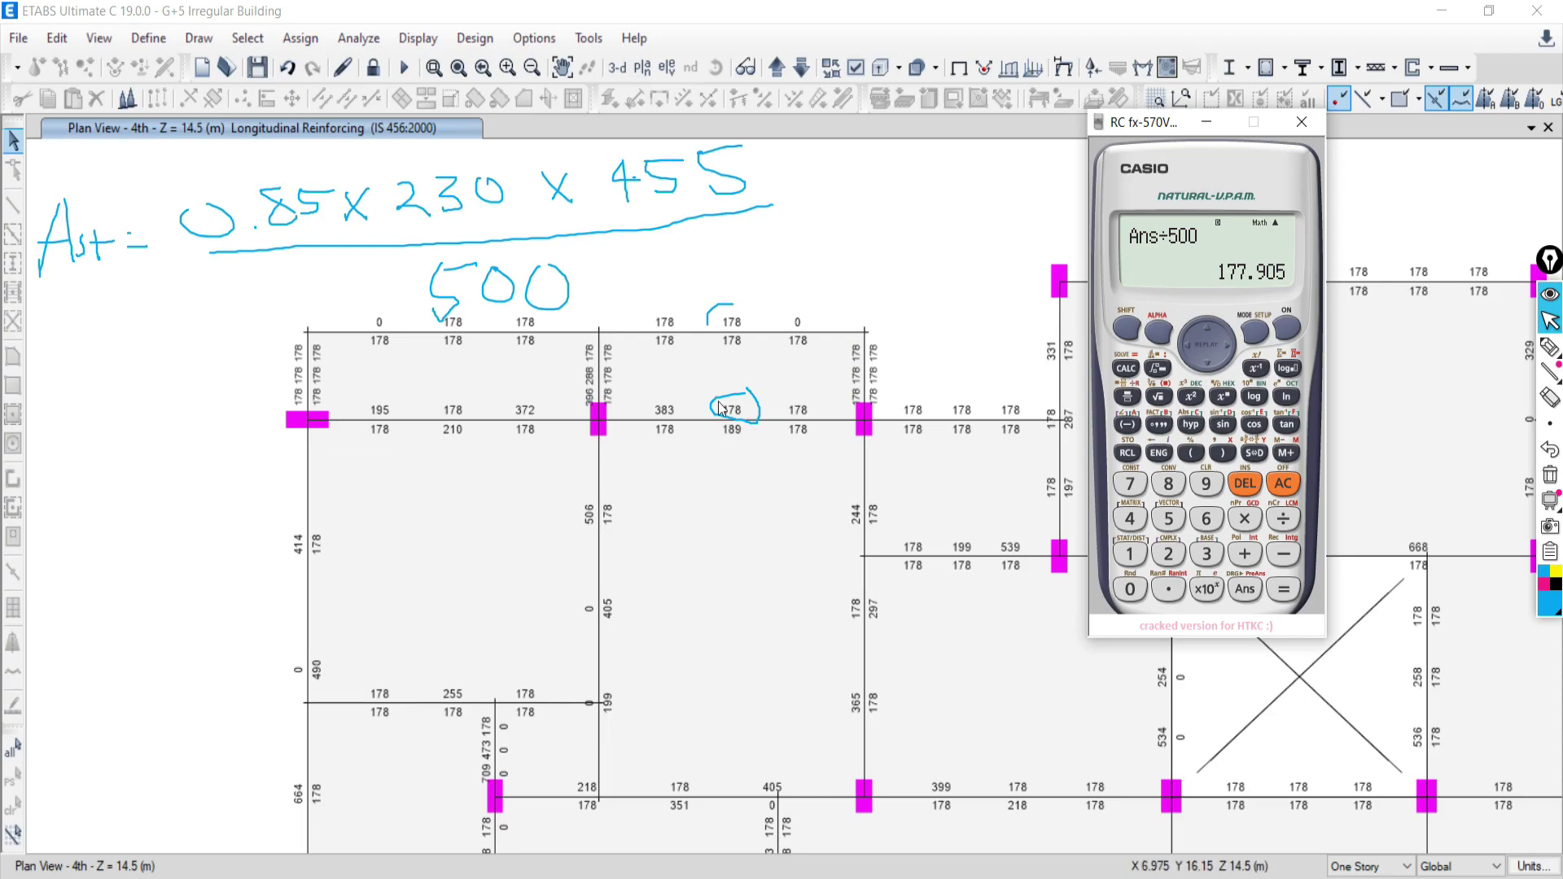
{"action": "key", "text": "F3"}
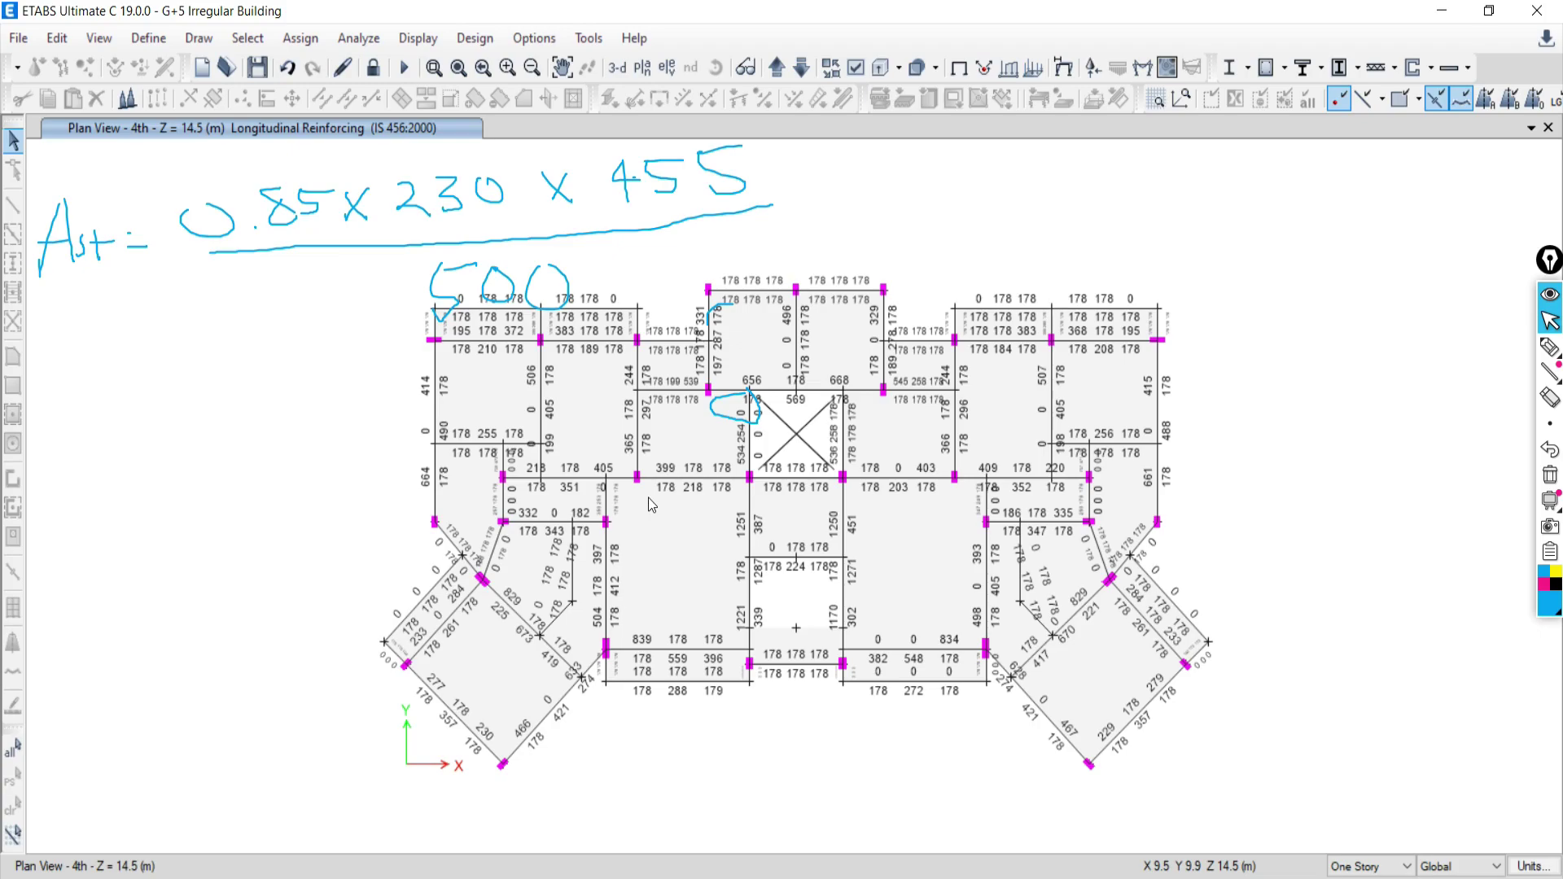
{"action": "key", "text": "alt+Tab"}
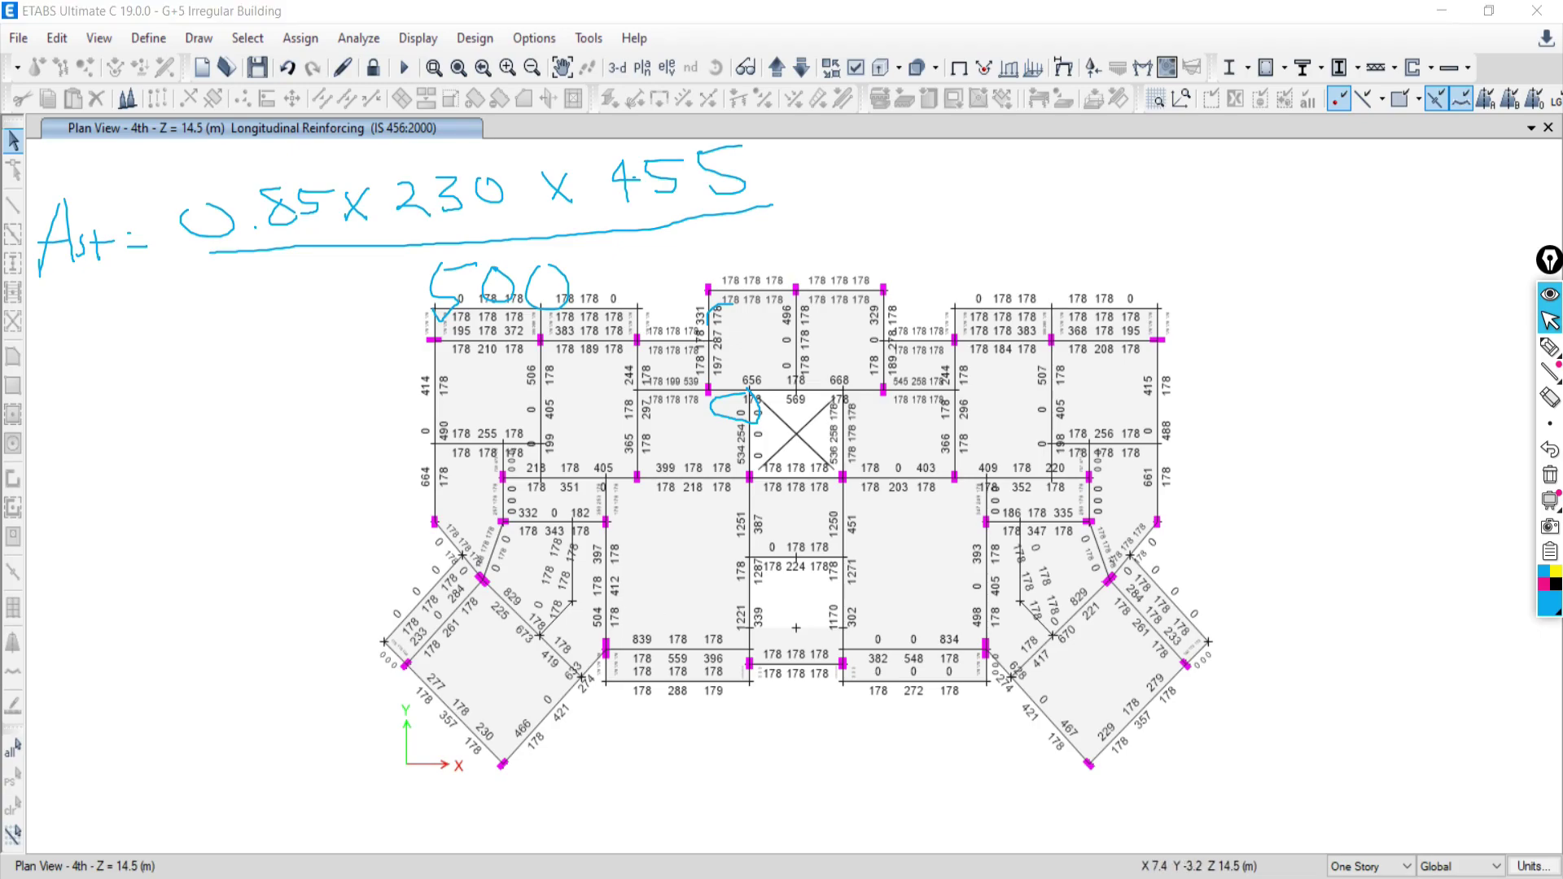
{"action": "scroll", "coordinate": [802, 542], "scroll_direction": "down", "scroll_amount": 4}
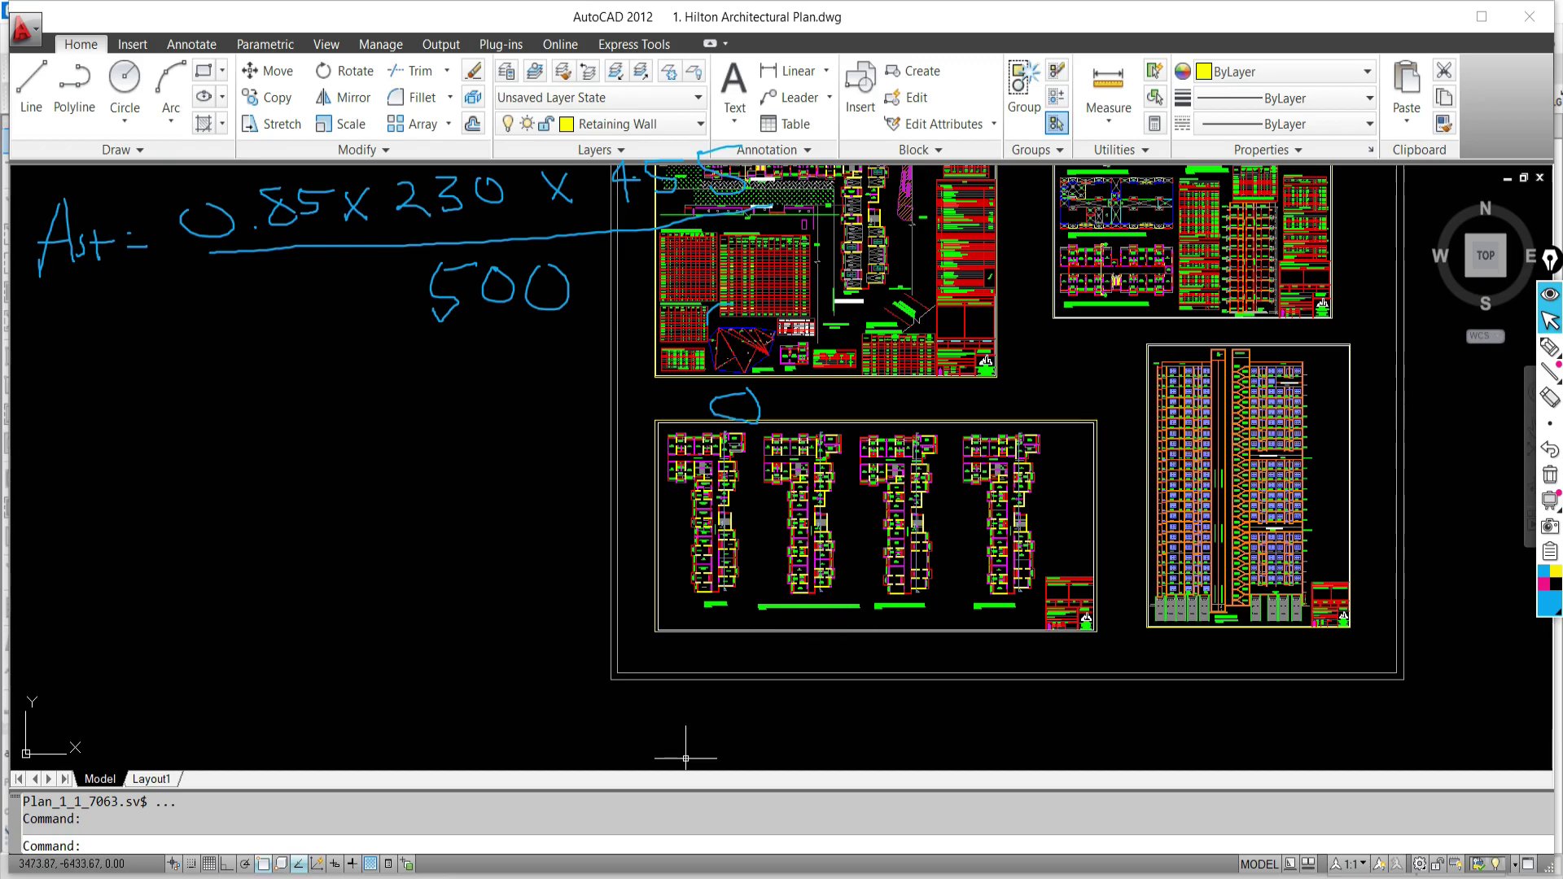
- Switch to the 3. HTL BUILDING.dwg drawing and bring the 1st-floor beam schedule into view
{"action": "key", "text": "ctrl+Tab"}
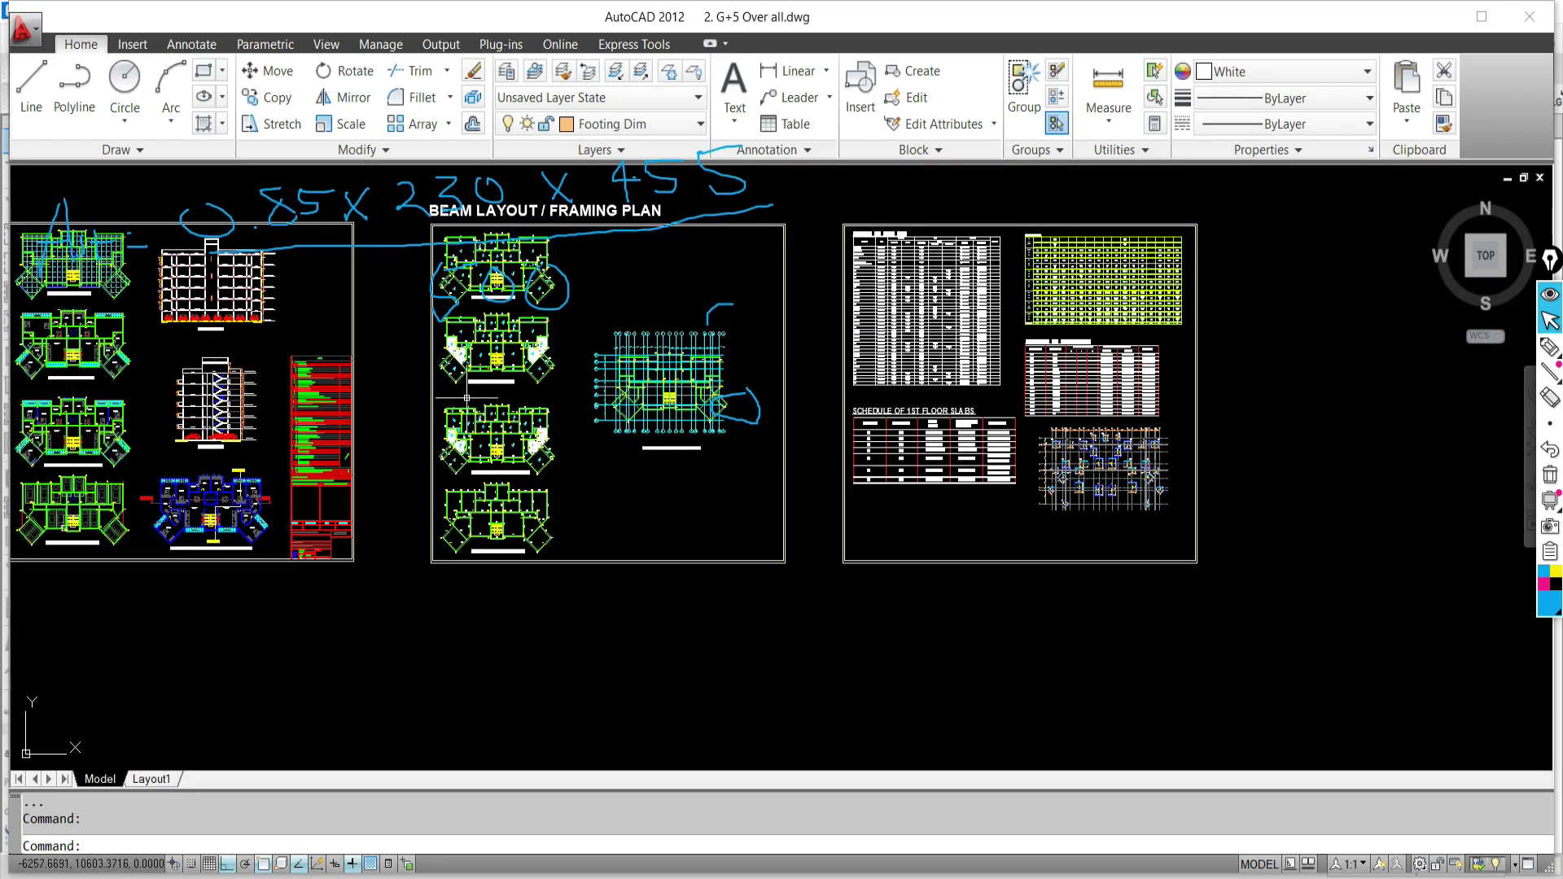
{"action": "key", "text": "ctrl+Tab"}
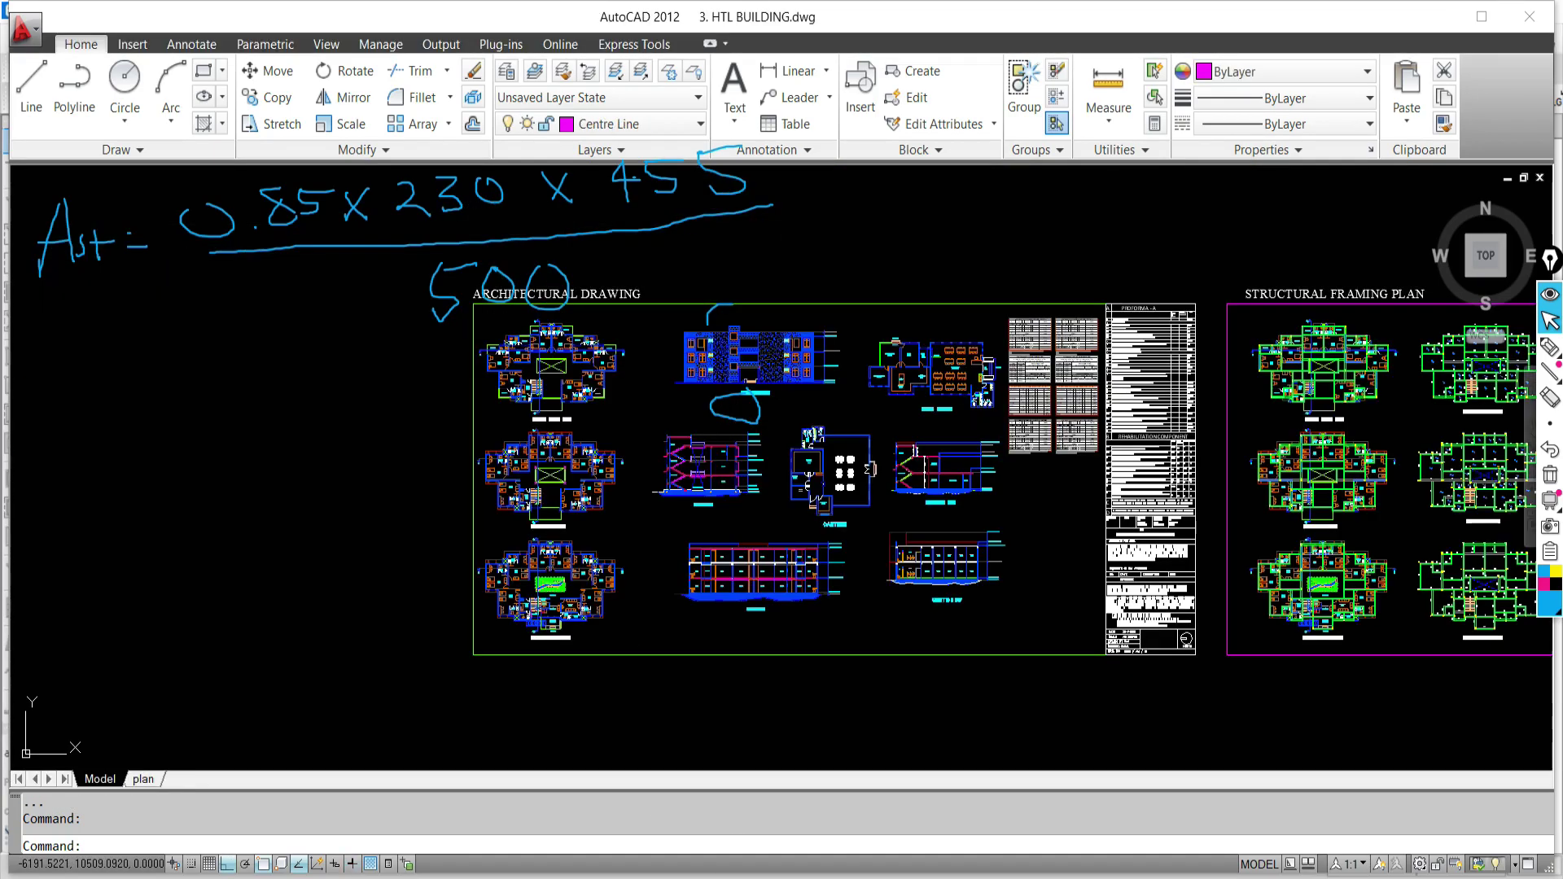
{"action": "key", "text": "ctrl+Tab"}
{"action": "key", "text": "ctrl+Tab"}
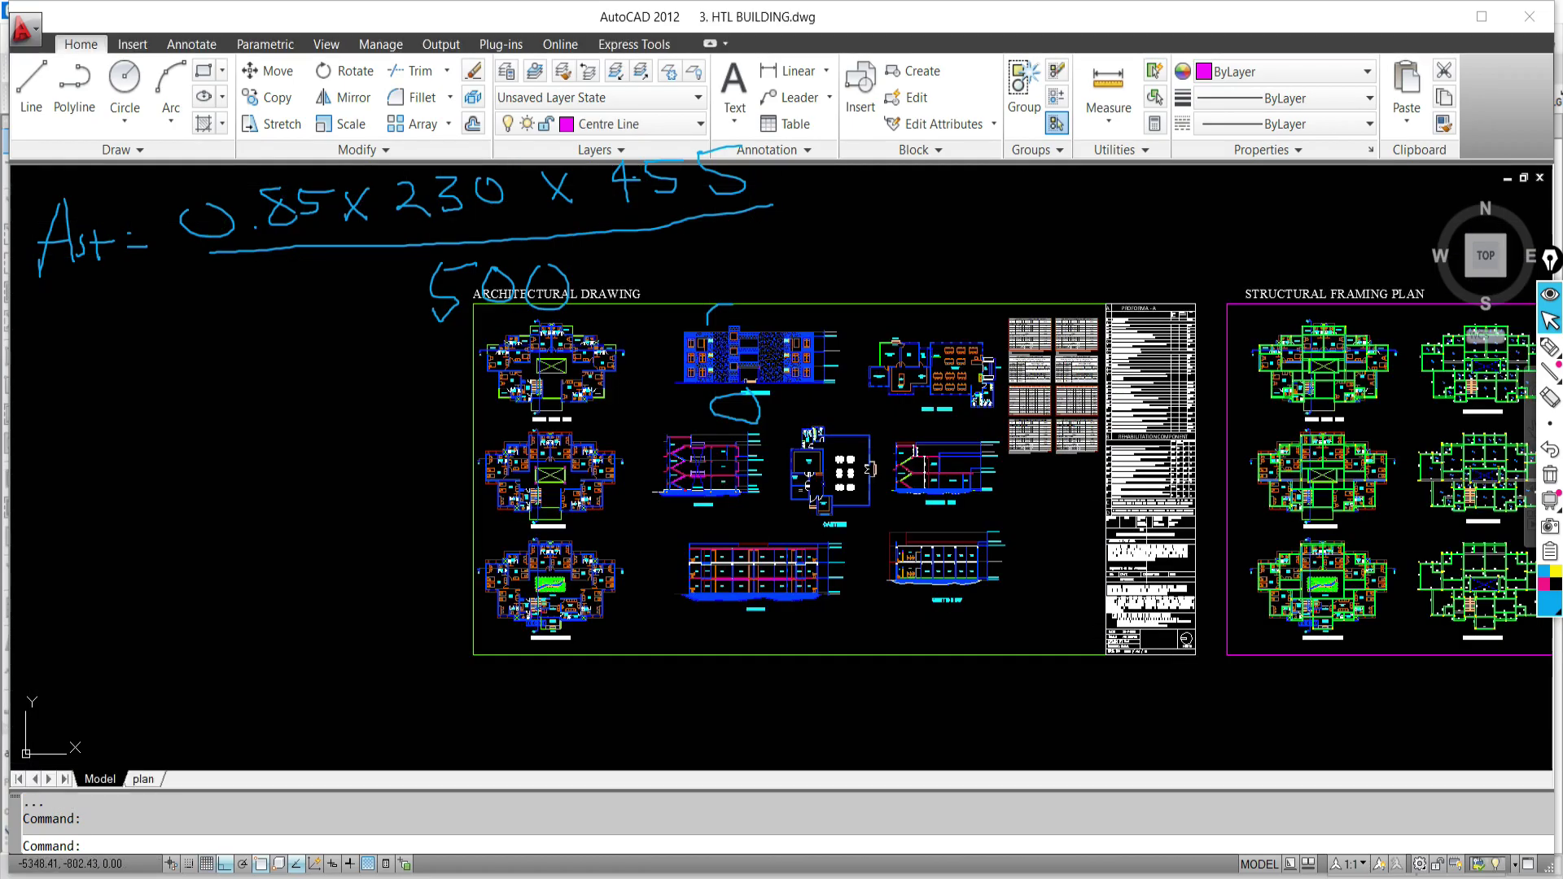
{"action": "scroll", "coordinate": [937, 504], "scroll_direction": "up", "scroll_amount": 2}
{"action": "middle_click_drag", "start_coordinate": [937, 504], "coordinate": [924, 558]}
- Zoom into the Schedule 1st Floor Beam table and window-select row B1's 230 X 600 size text
{"action": "scroll", "coordinate": [924, 559], "scroll_direction": "down", "scroll_amount": 2}
{"action": "scroll", "coordinate": [732, 407], "scroll_direction": "up", "scroll_amount": 2}
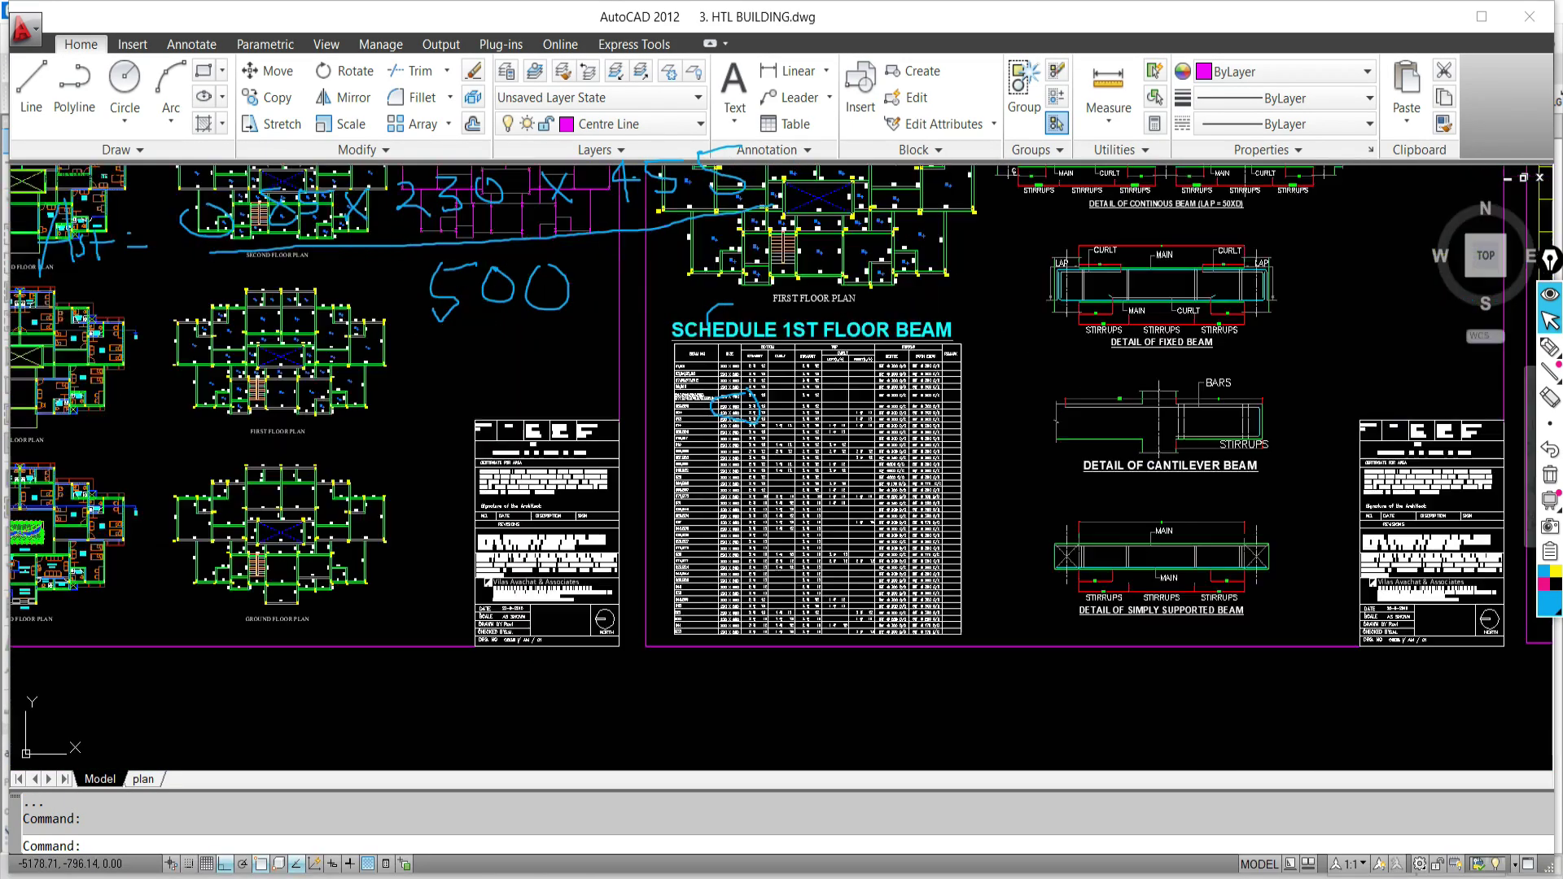
{"action": "scroll", "coordinate": [684, 363], "scroll_direction": "up", "scroll_amount": 2}
{"action": "scroll", "coordinate": [684, 363], "scroll_direction": "up", "scroll_amount": 3}
{"action": "scroll", "coordinate": [663, 392], "scroll_direction": "up", "scroll_amount": 2}
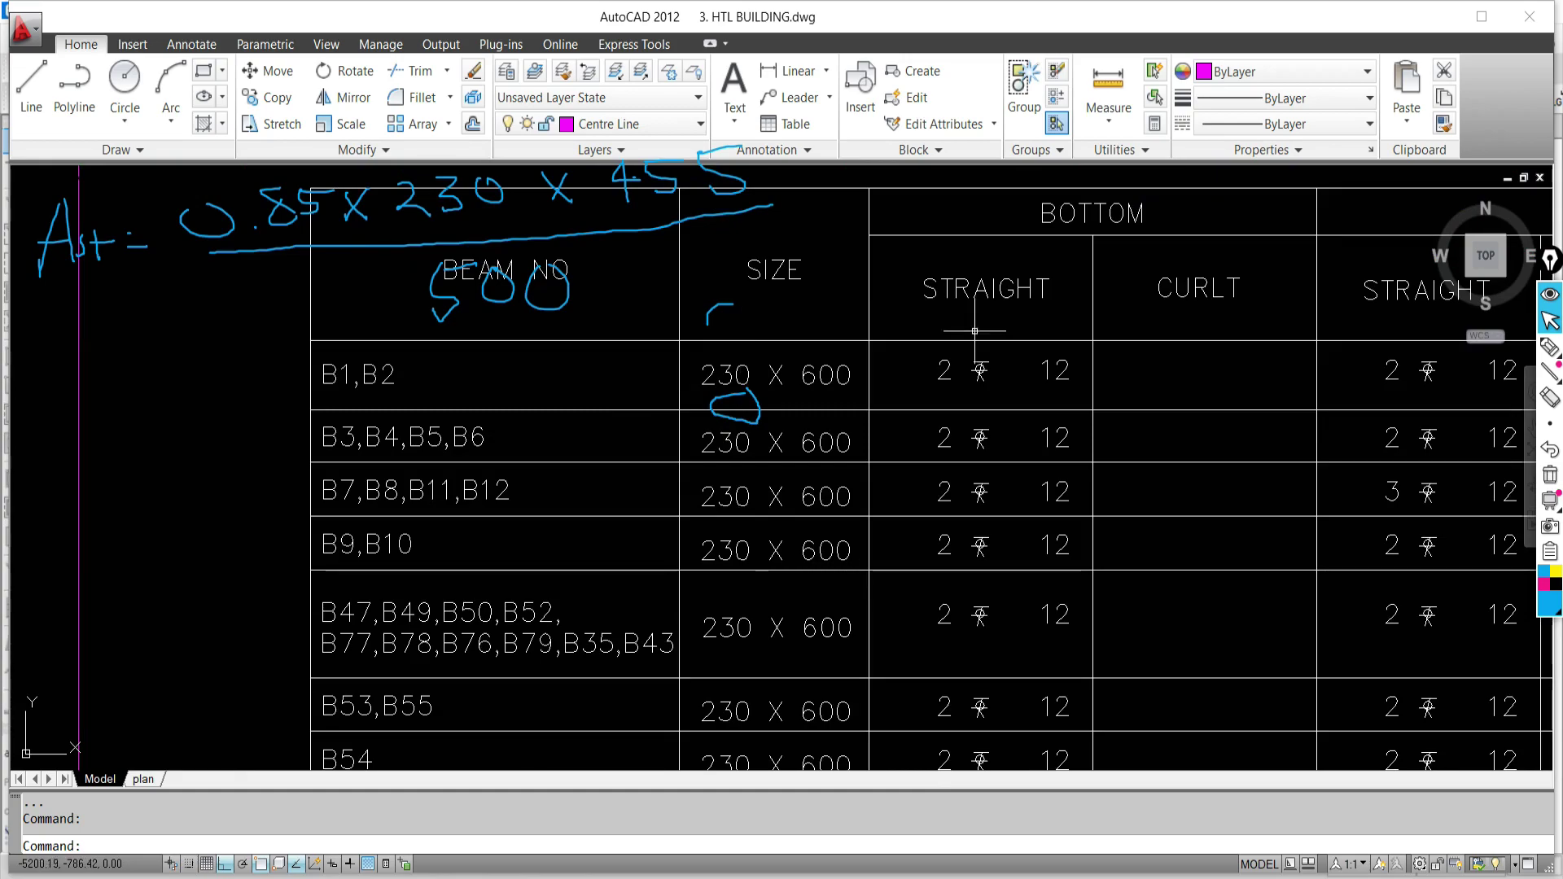
{"action": "scroll", "coordinate": [961, 383], "scroll_direction": "down", "scroll_amount": 3}
{"action": "scroll", "coordinate": [962, 383], "scroll_direction": "down", "scroll_amount": 1}
{"action": "scroll", "coordinate": [781, 370], "scroll_direction": "up", "scroll_amount": 3}
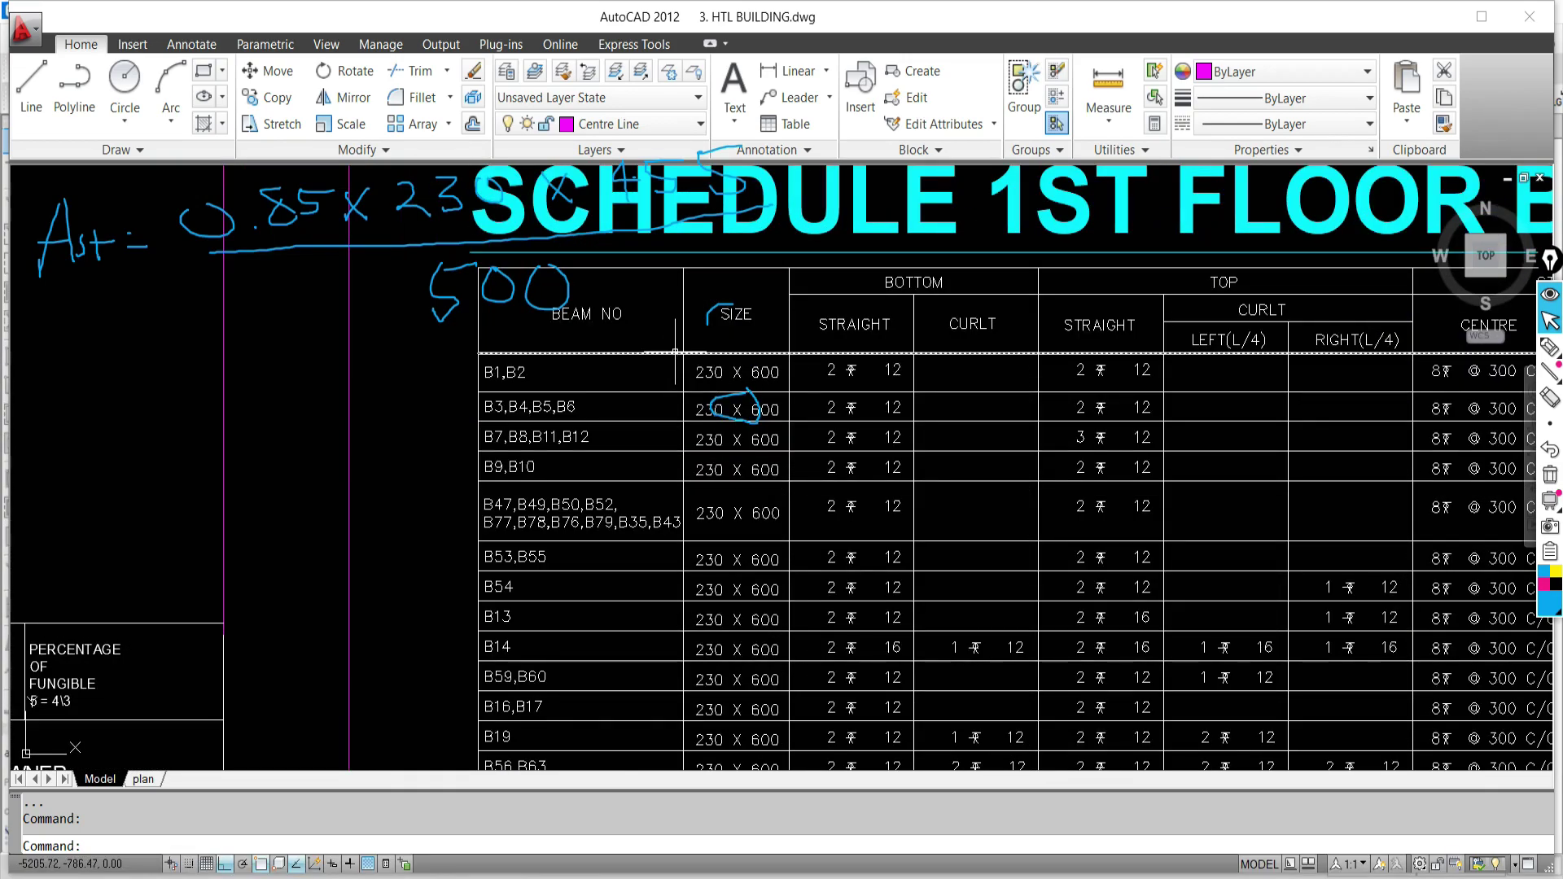
{"action": "mouse_move", "coordinate": [676, 351]}
{"action": "left_click_drag", "start_coordinate": [753, 393], "coordinate": [758, 422]}
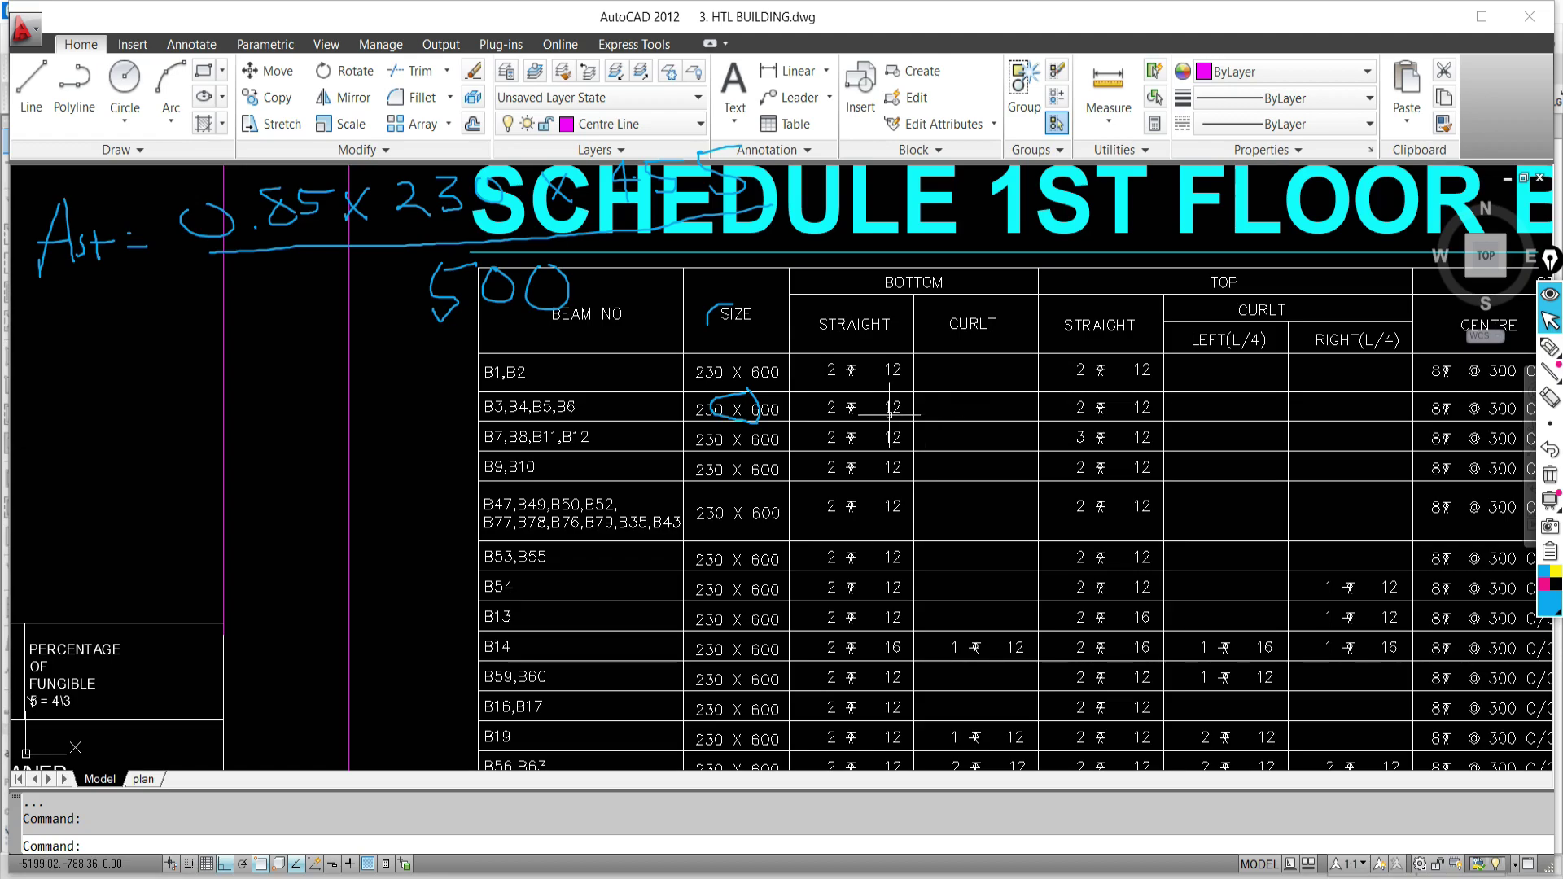
{"action": "left_click", "coordinate": [663, 330]}
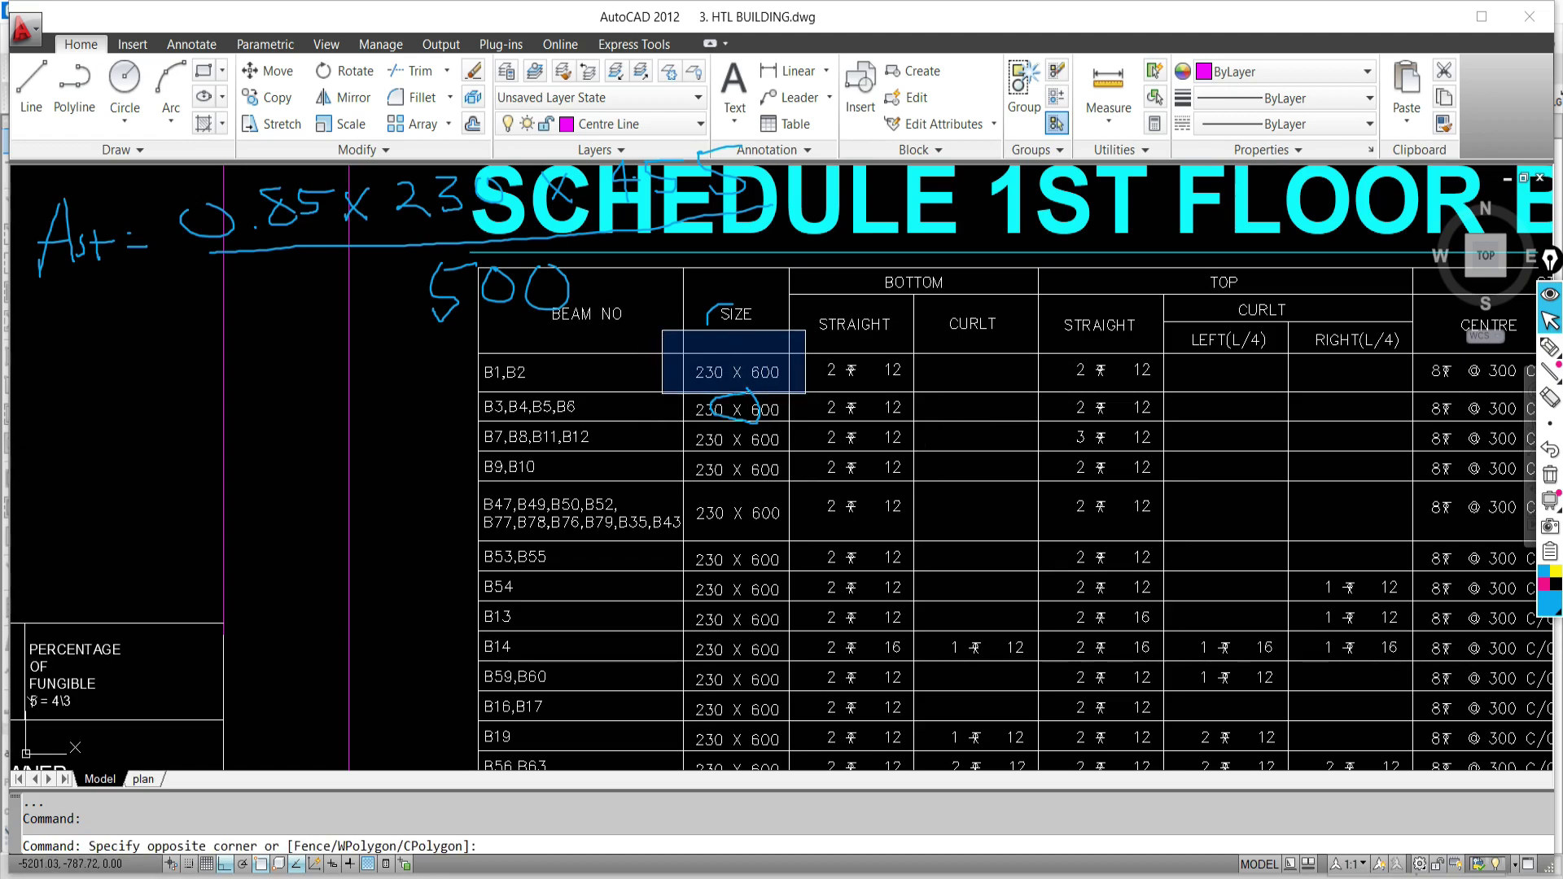
{"action": "left_click", "coordinate": [809, 402]}
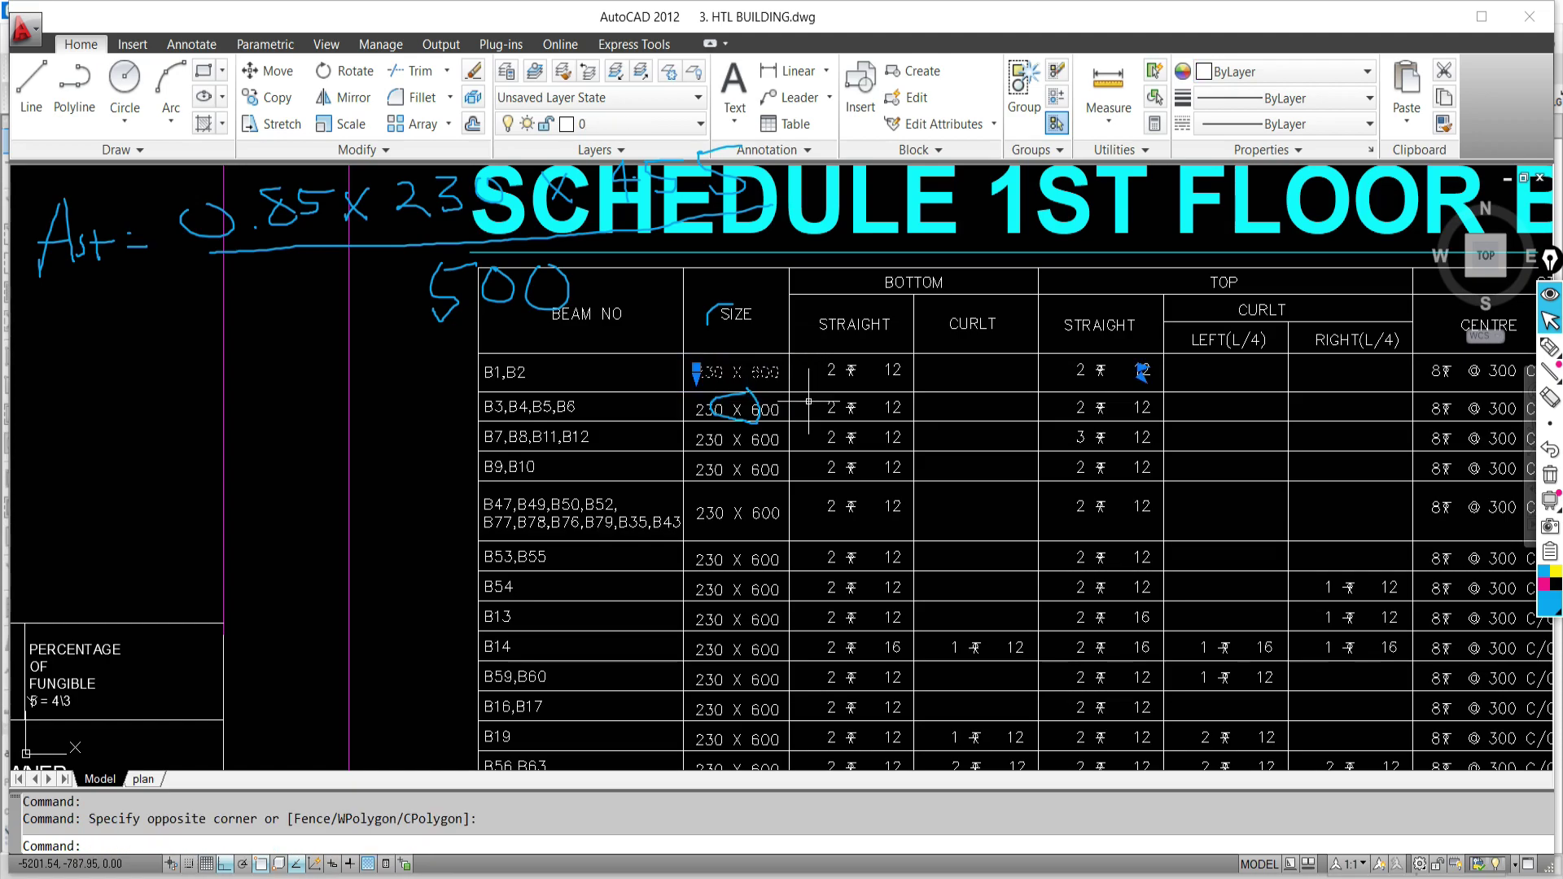
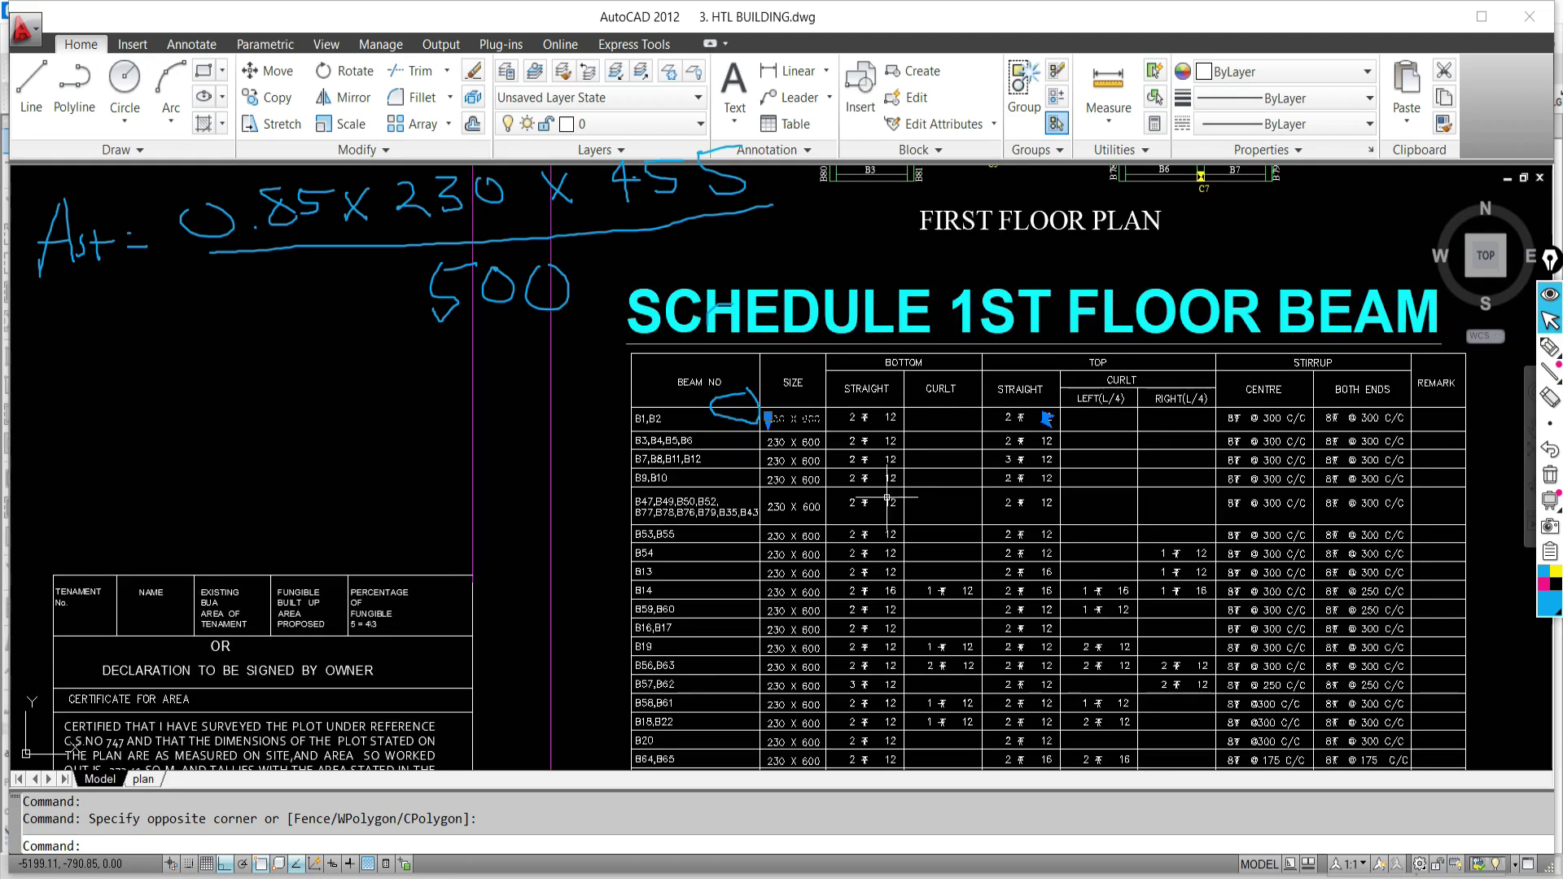
- Pan the HTL BUILDING drawing to center the continuous beam detail
{"action": "scroll", "coordinate": [883, 493], "scroll_direction": "down", "scroll_amount": 2}
{"action": "key", "text": "Escape"}
{"action": "key", "text": "Escape"}
{"action": "mouse_move", "coordinate": [970, 558]}
{"action": "middle_mouse_down"}
{"action": "mouse_move", "coordinate": [877, 441]}
{"action": "mouse_move", "coordinate": [784, 603]}
{"action": "middle_mouse_up"}
{"action": "scroll", "coordinate": [855, 424], "scroll_direction": "down", "scroll_amount": 4}
{"action": "scroll", "coordinate": [1018, 367], "scroll_direction": "up", "scroll_amount": 4}
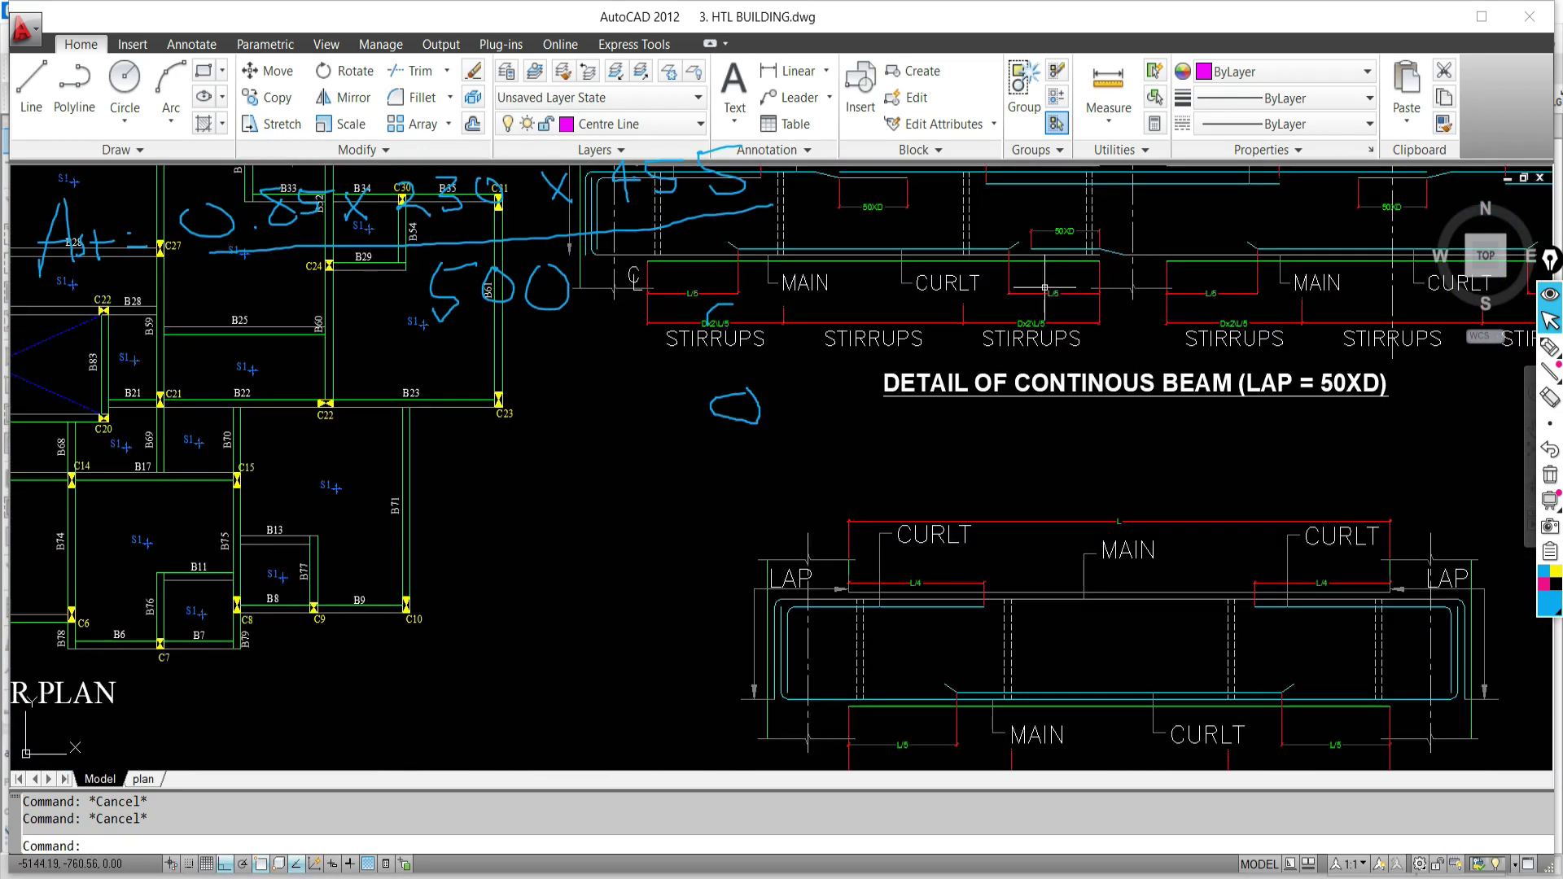
{"action": "middle_click_drag", "start_coordinate": [1018, 366], "coordinate": [1046, 602]}
{"action": "middle_click_drag", "start_coordinate": [1010, 480], "coordinate": [774, 426]}
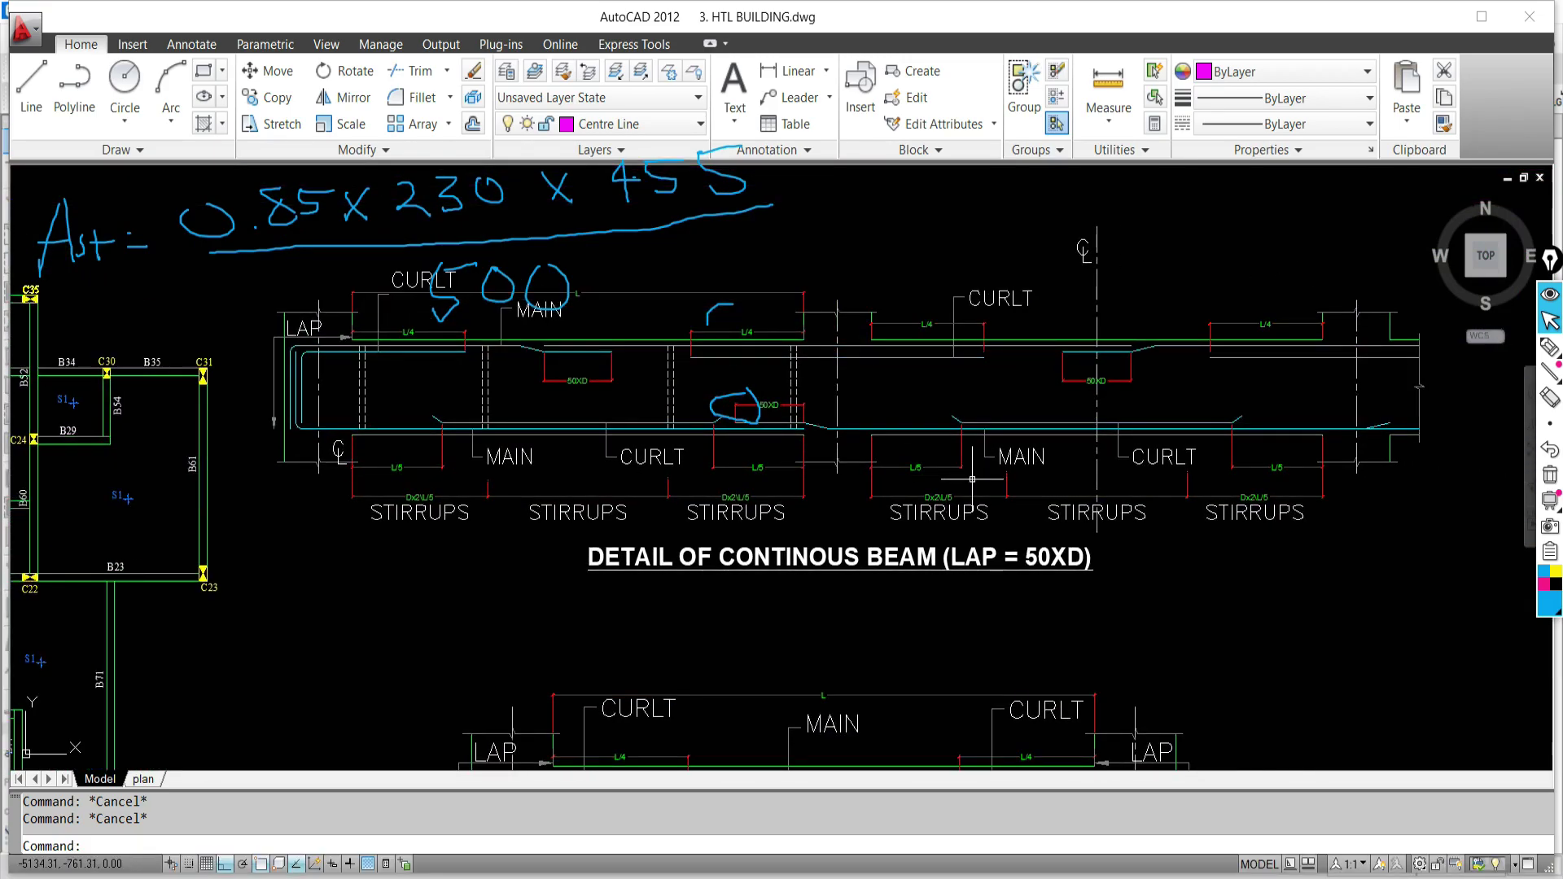
- Zoom through the beam, column and slab schedules, then move over to File Explorer
{"action": "scroll", "coordinate": [973, 479], "scroll_direction": "down", "scroll_amount": 5}
{"action": "scroll", "coordinate": [977, 497], "scroll_direction": "up", "scroll_amount": 1}
{"action": "scroll", "coordinate": [981, 509], "scroll_direction": "up", "scroll_amount": 1}
{"action": "scroll", "coordinate": [984, 523], "scroll_direction": "up", "scroll_amount": 1}
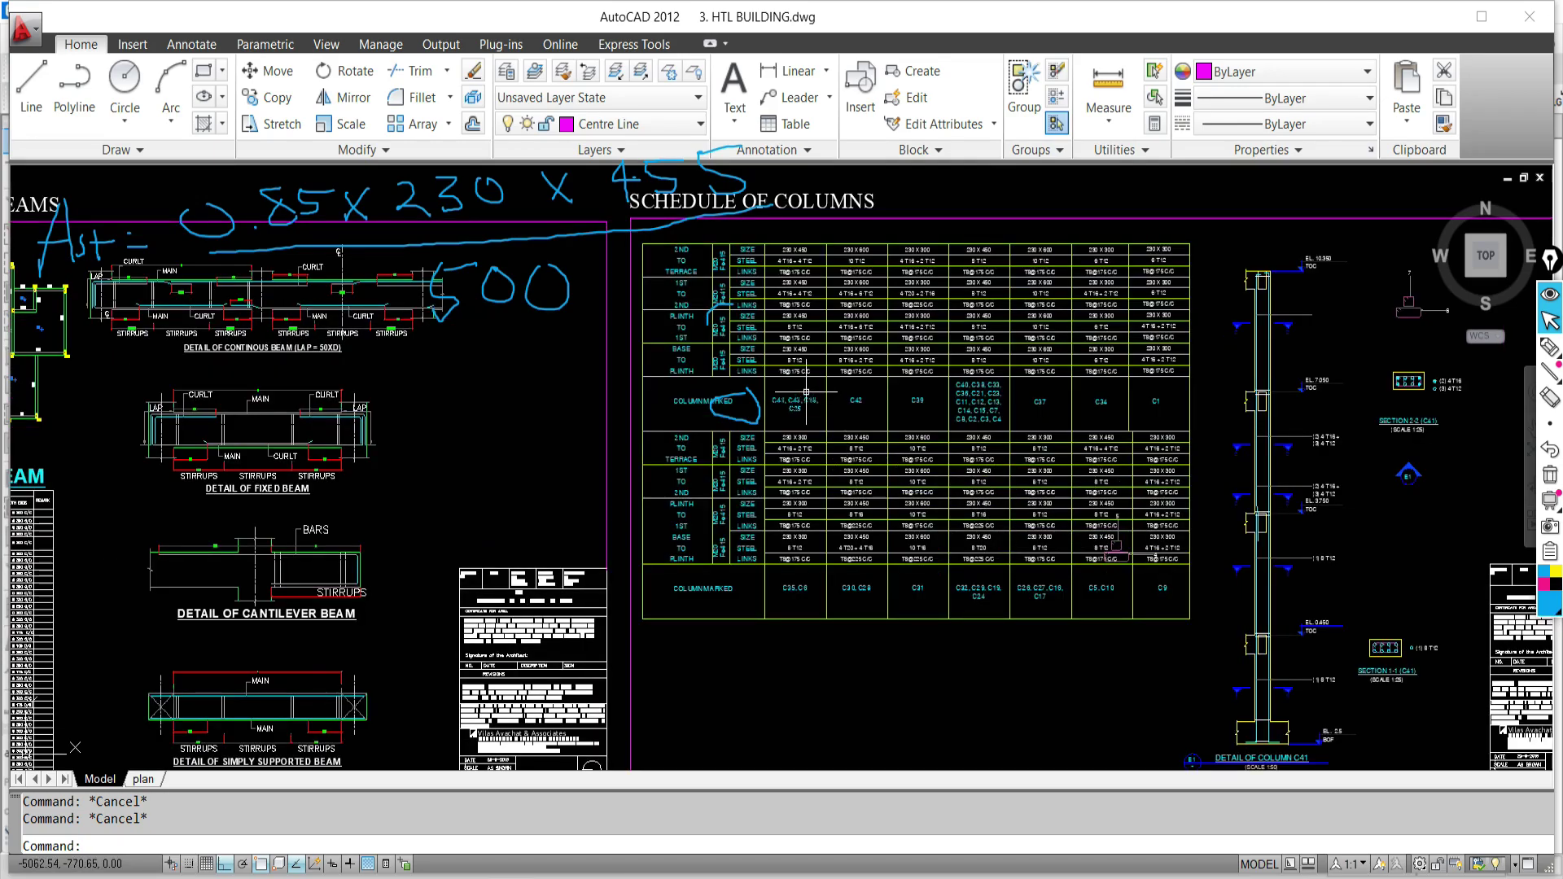
{"action": "scroll", "coordinate": [807, 392], "scroll_direction": "up", "scroll_amount": 3}
{"action": "scroll", "coordinate": [814, 407], "scroll_direction": "down", "scroll_amount": 2}
{"action": "scroll", "coordinate": [895, 440], "scroll_direction": "down", "scroll_amount": 5}
{"action": "scroll", "coordinate": [969, 478], "scroll_direction": "up", "scroll_amount": 6}
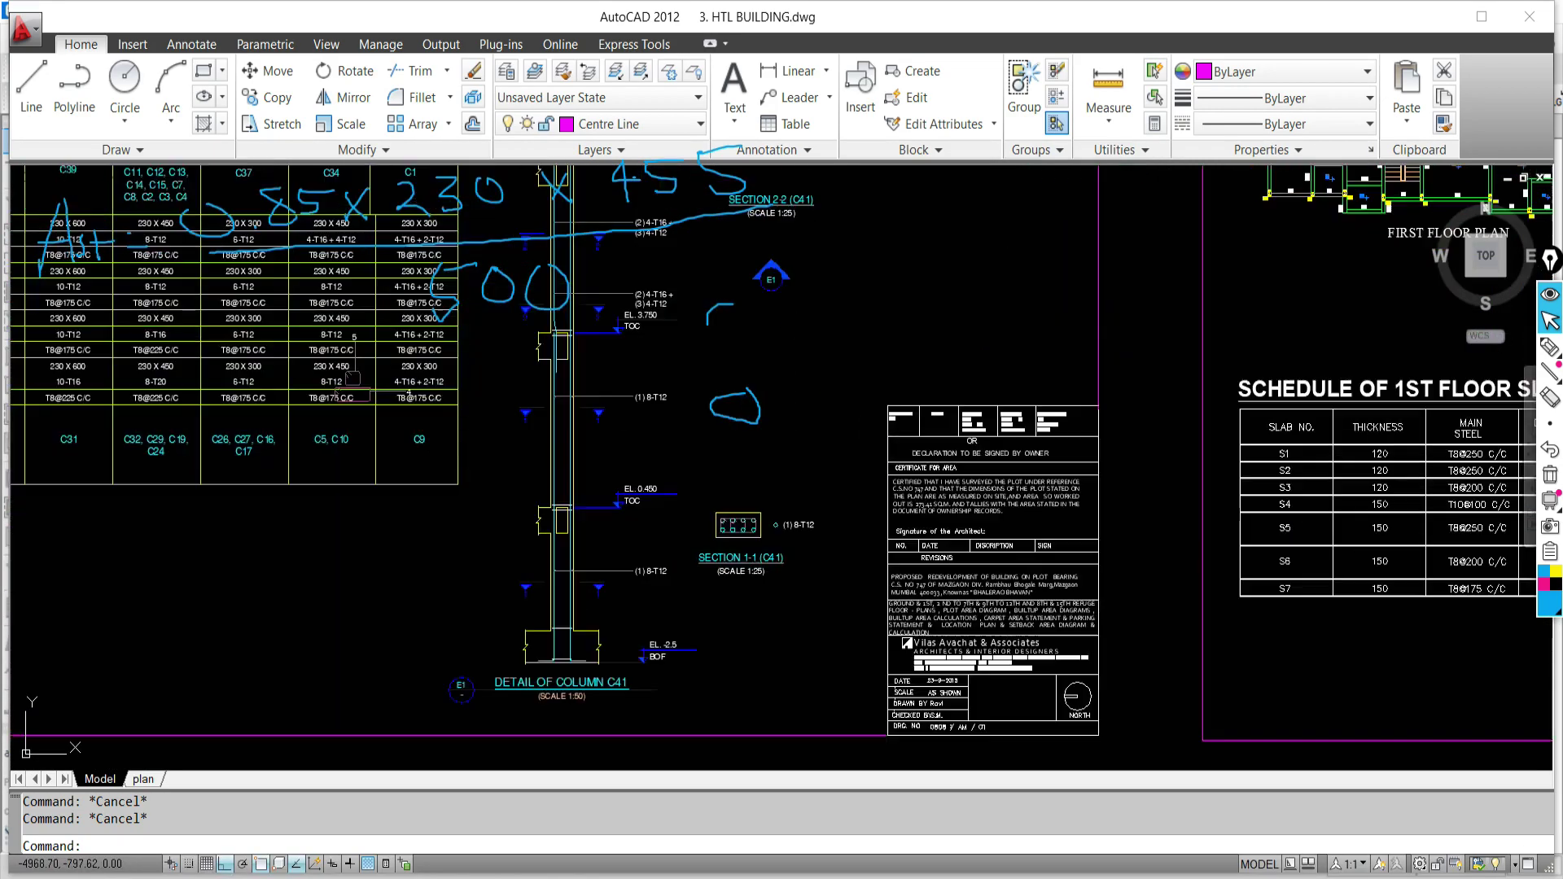
{"action": "scroll", "coordinate": [848, 437], "scroll_direction": "down", "scroll_amount": 5}
{"action": "scroll", "coordinate": [692, 407], "scroll_direction": "up", "scroll_amount": 2}
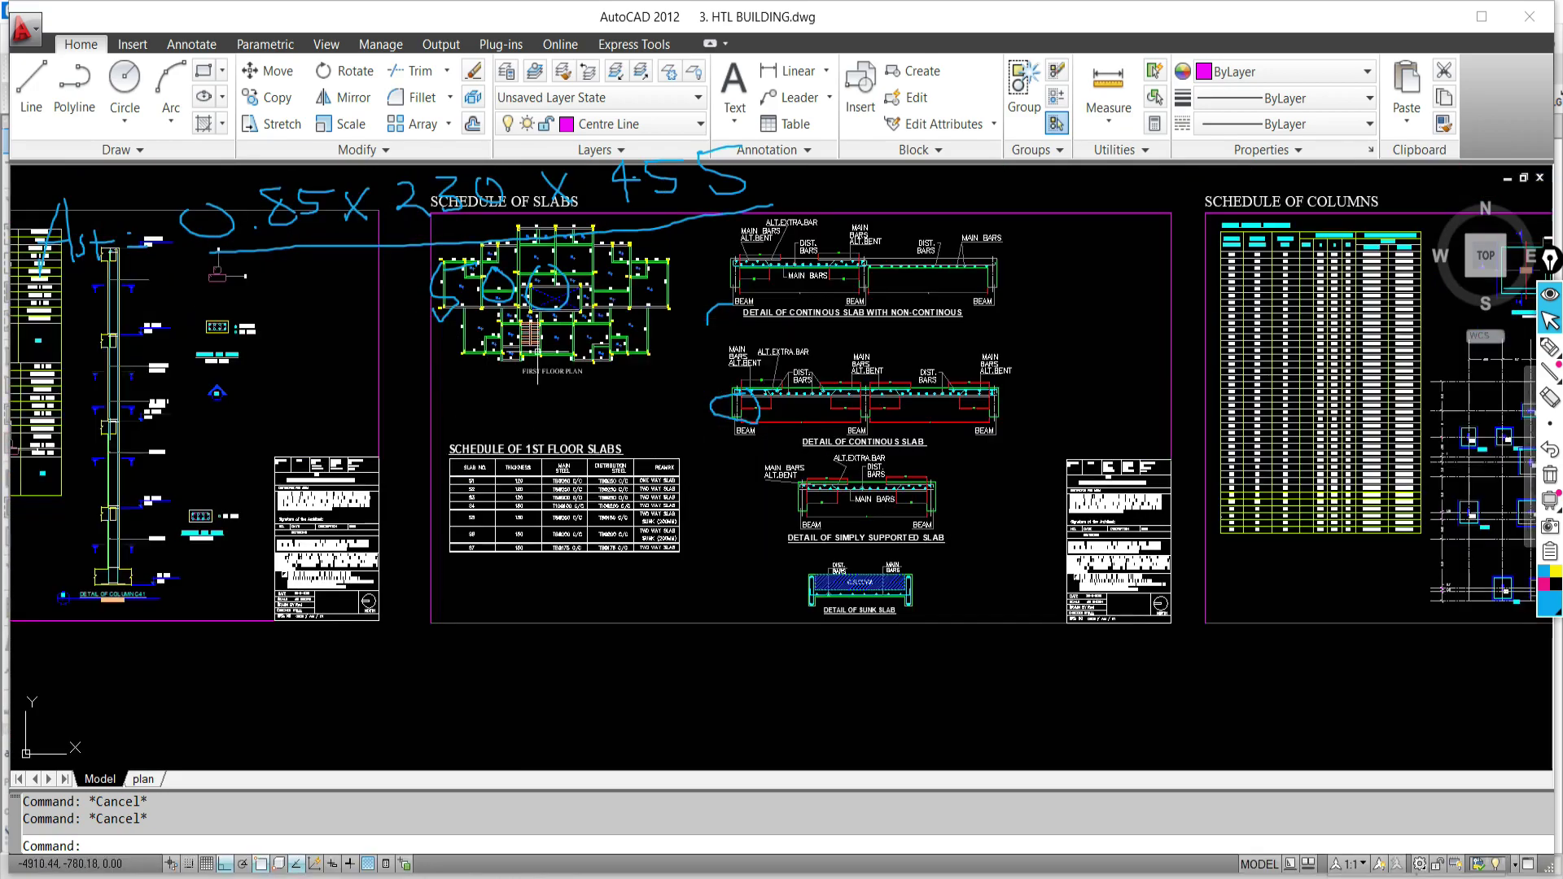
{"action": "scroll", "coordinate": [652, 465], "scroll_direction": "up", "scroll_amount": 1}
{"action": "scroll", "coordinate": [652, 465], "scroll_direction": "up", "scroll_amount": 2}
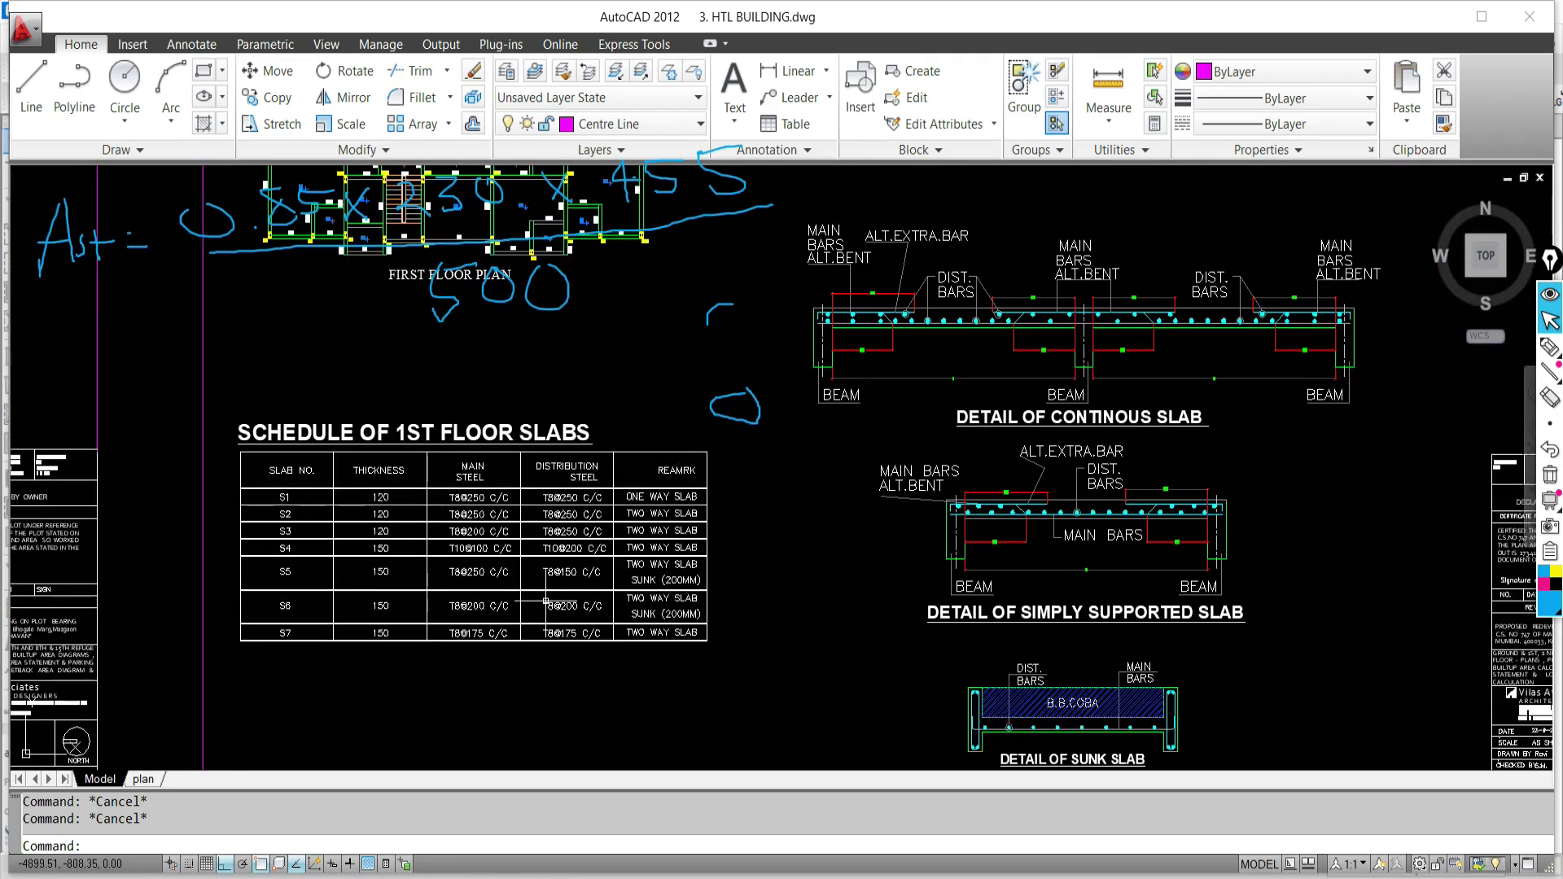
{"action": "key", "text": "alt+Tab"}
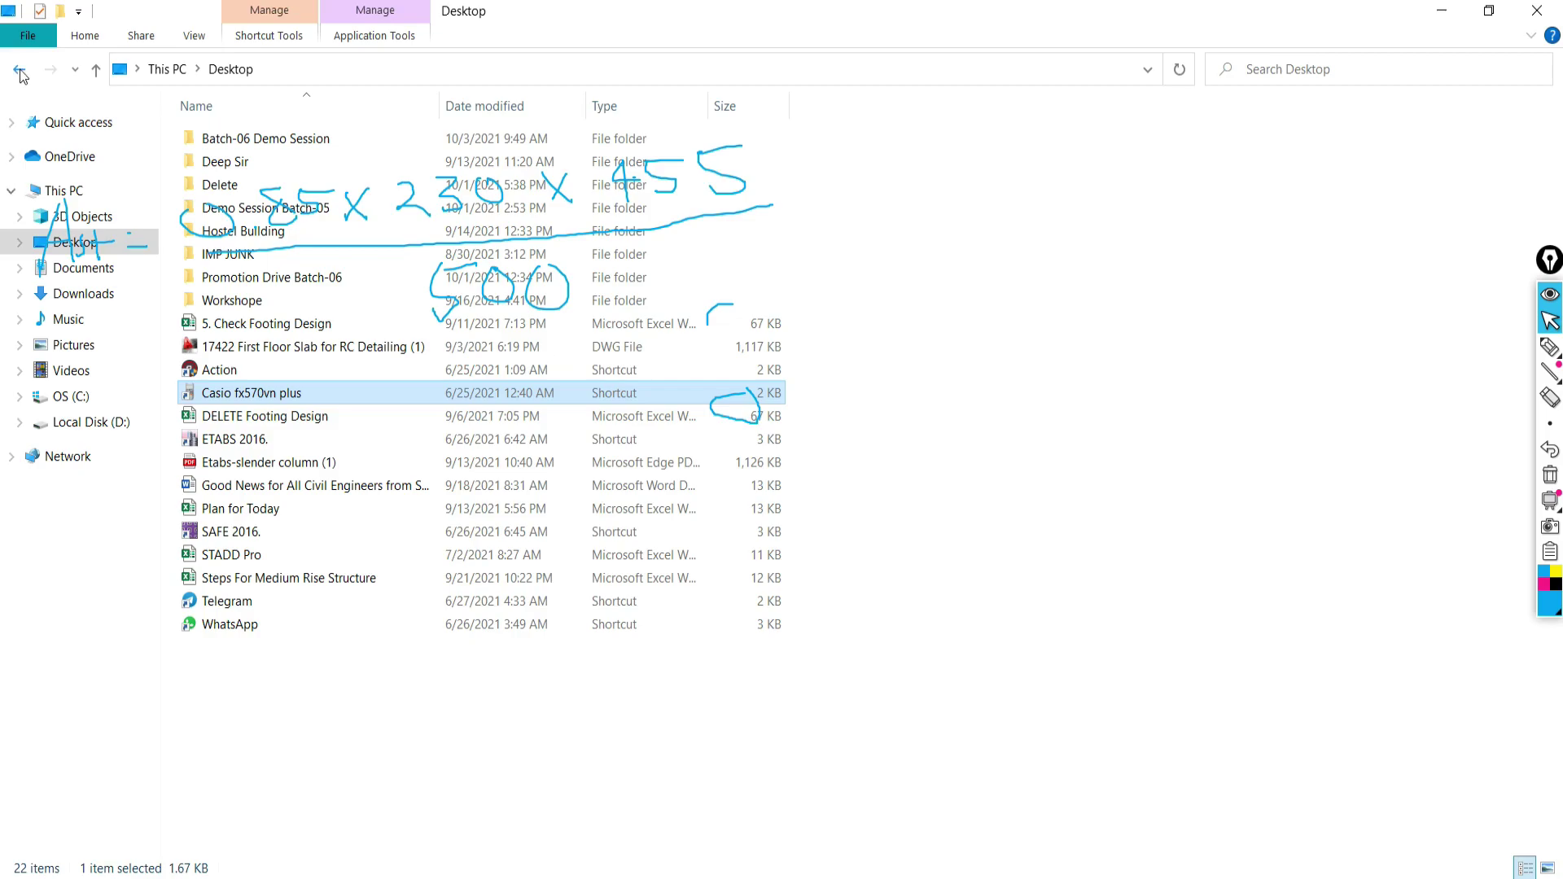
- Go up to ETABS Online Batches and open '1. Design of One Way Slab Modified' from Important Sheets
{"action": "left_click", "coordinate": [20, 71]}
{"action": "left_click", "coordinate": [20, 70]}
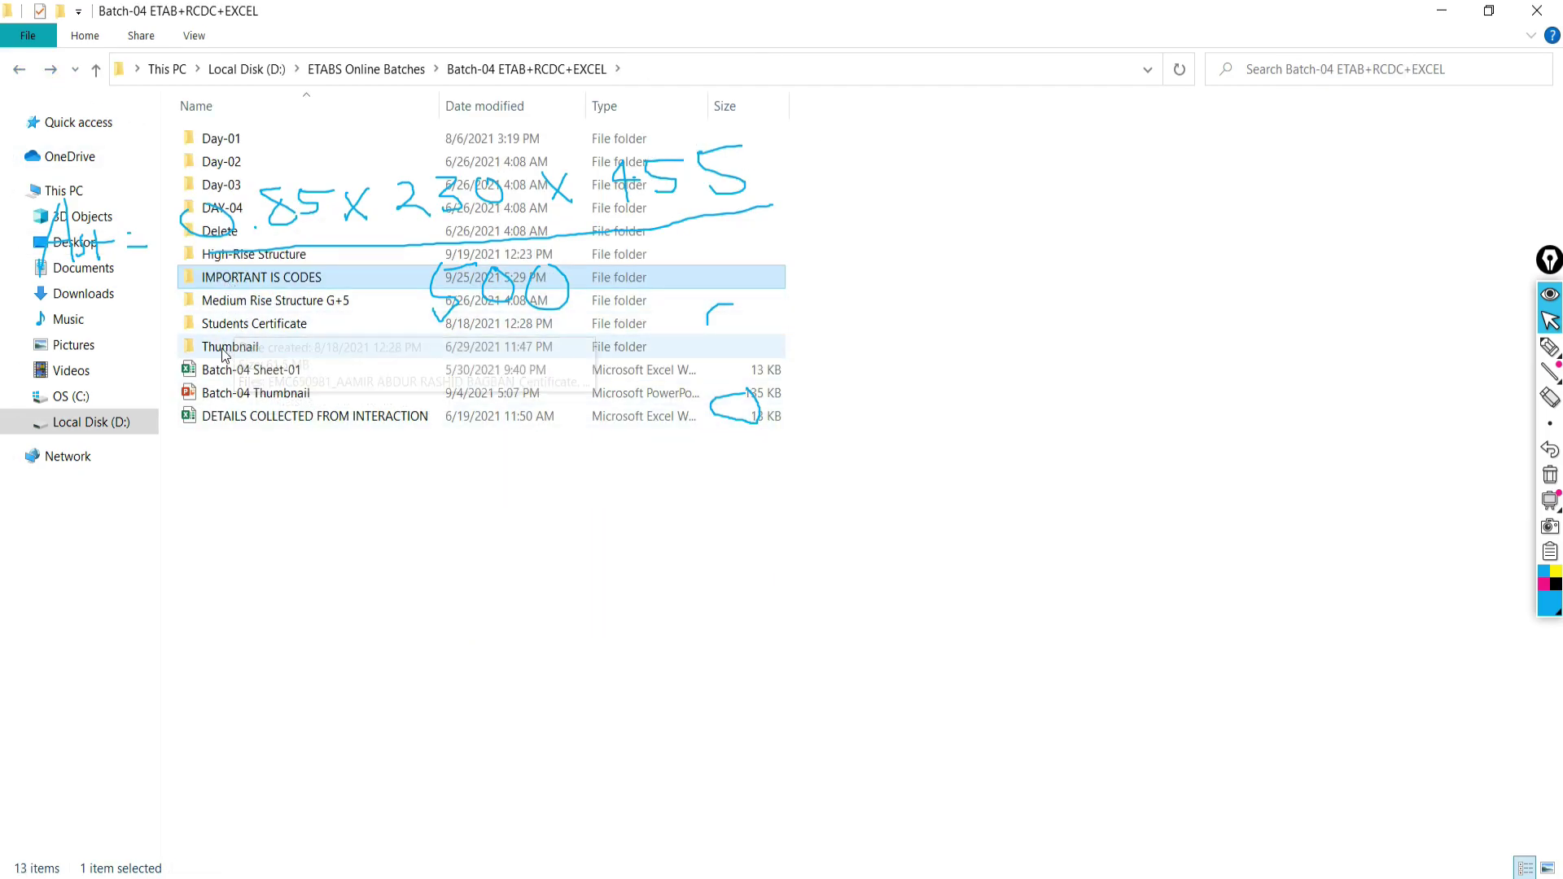
{"action": "left_click", "coordinate": [20, 70]}
{"action": "left_click", "coordinate": [241, 348]}
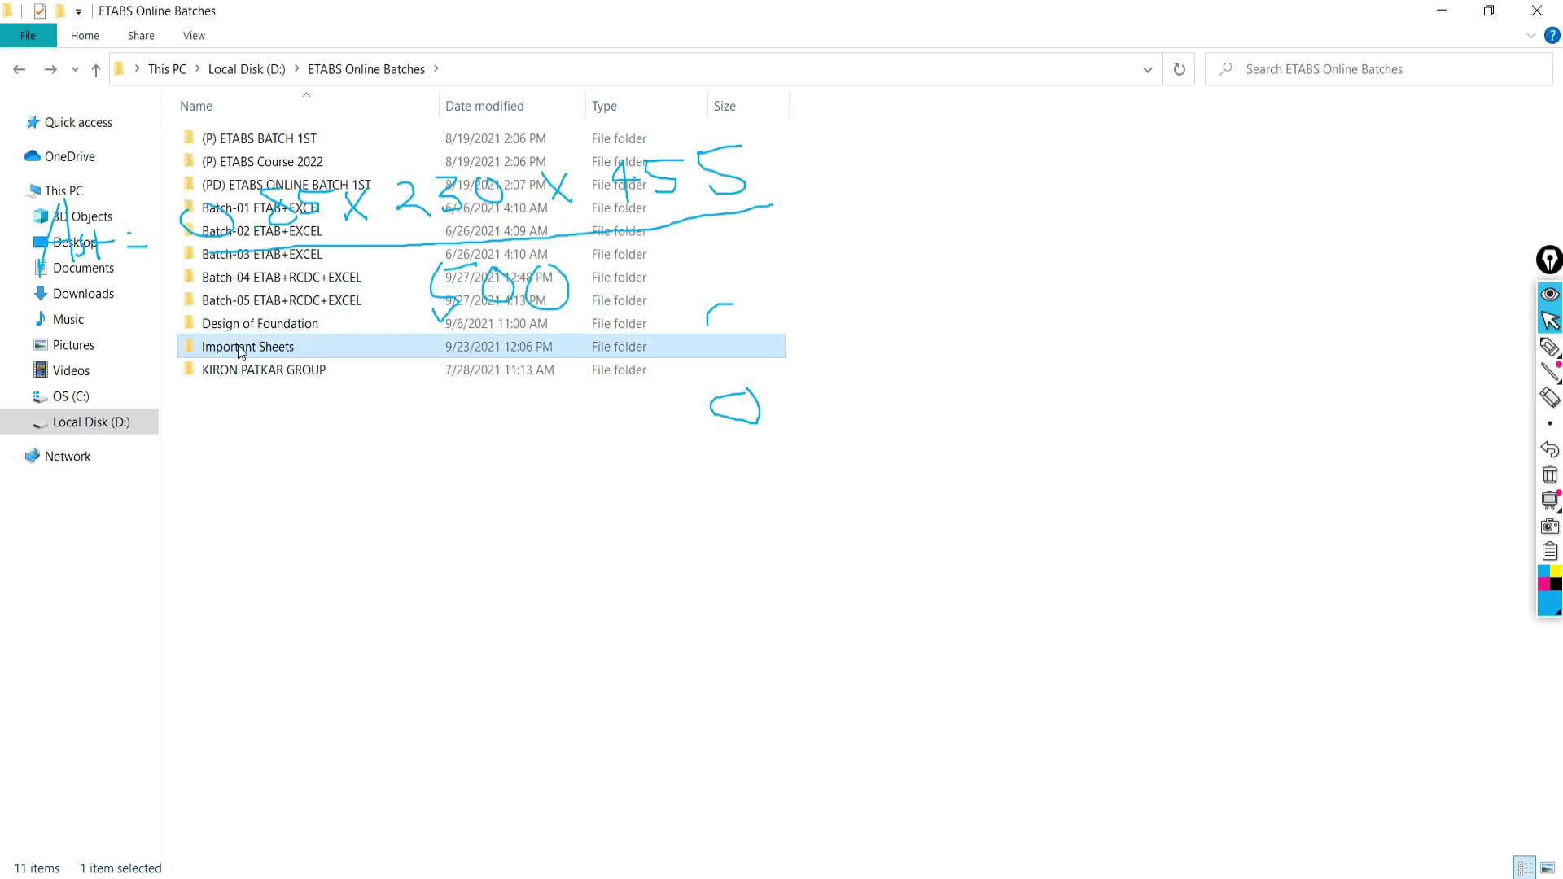
{"action": "double_click", "coordinate": [241, 348]}
{"action": "double_click", "coordinate": [262, 149]}
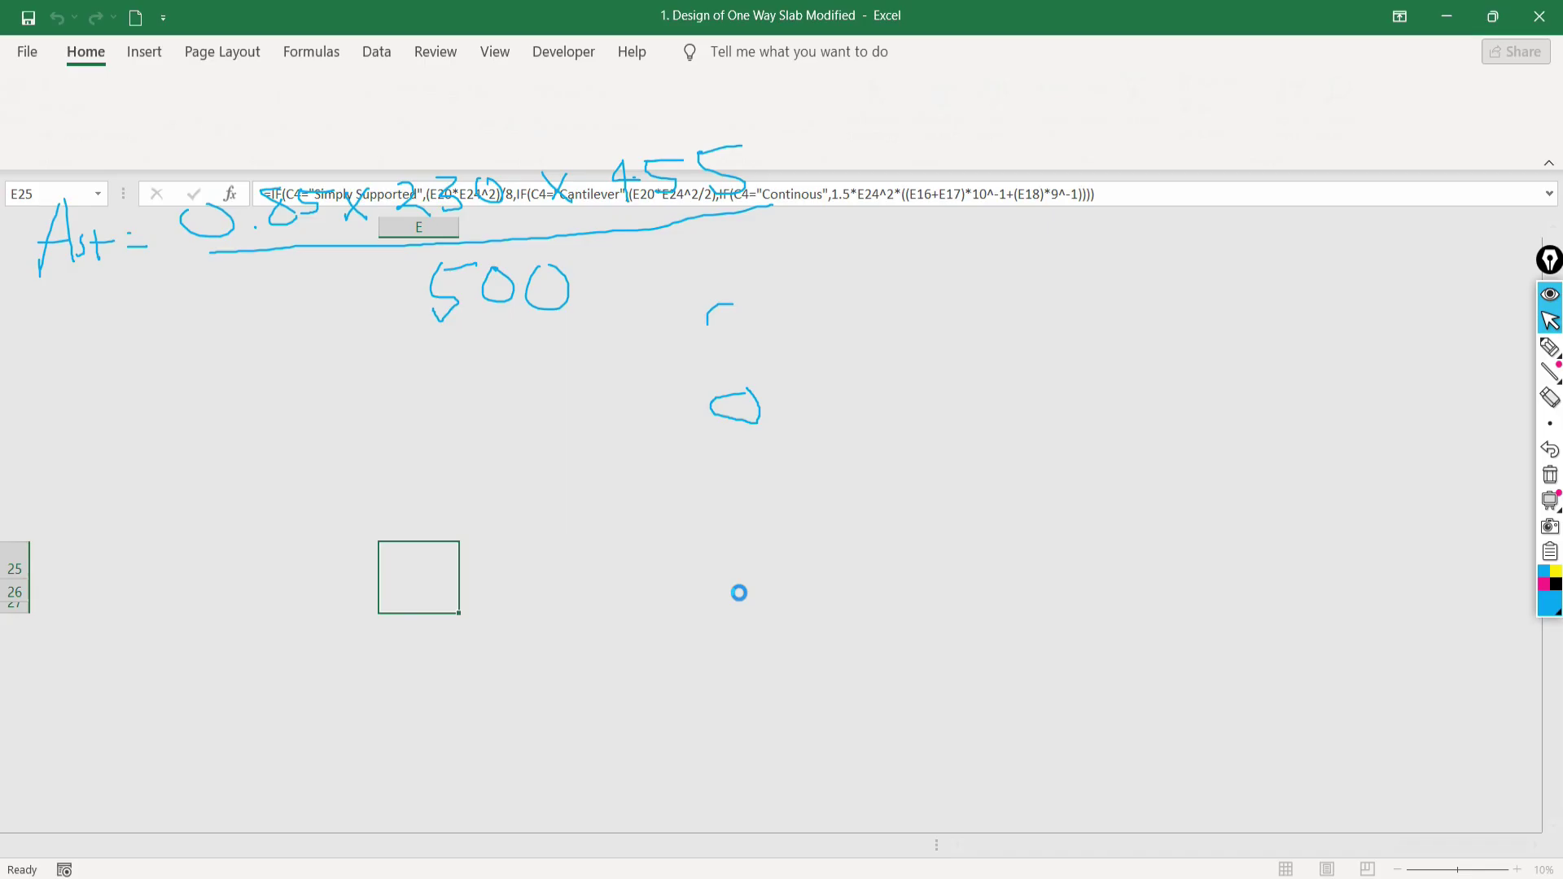
- Scroll through the one-way and two-way slab design sheets, erasing the screen ink
{"action": "scroll", "coordinate": [750, 558], "scroll_direction": "up", "scroll_amount": 4}
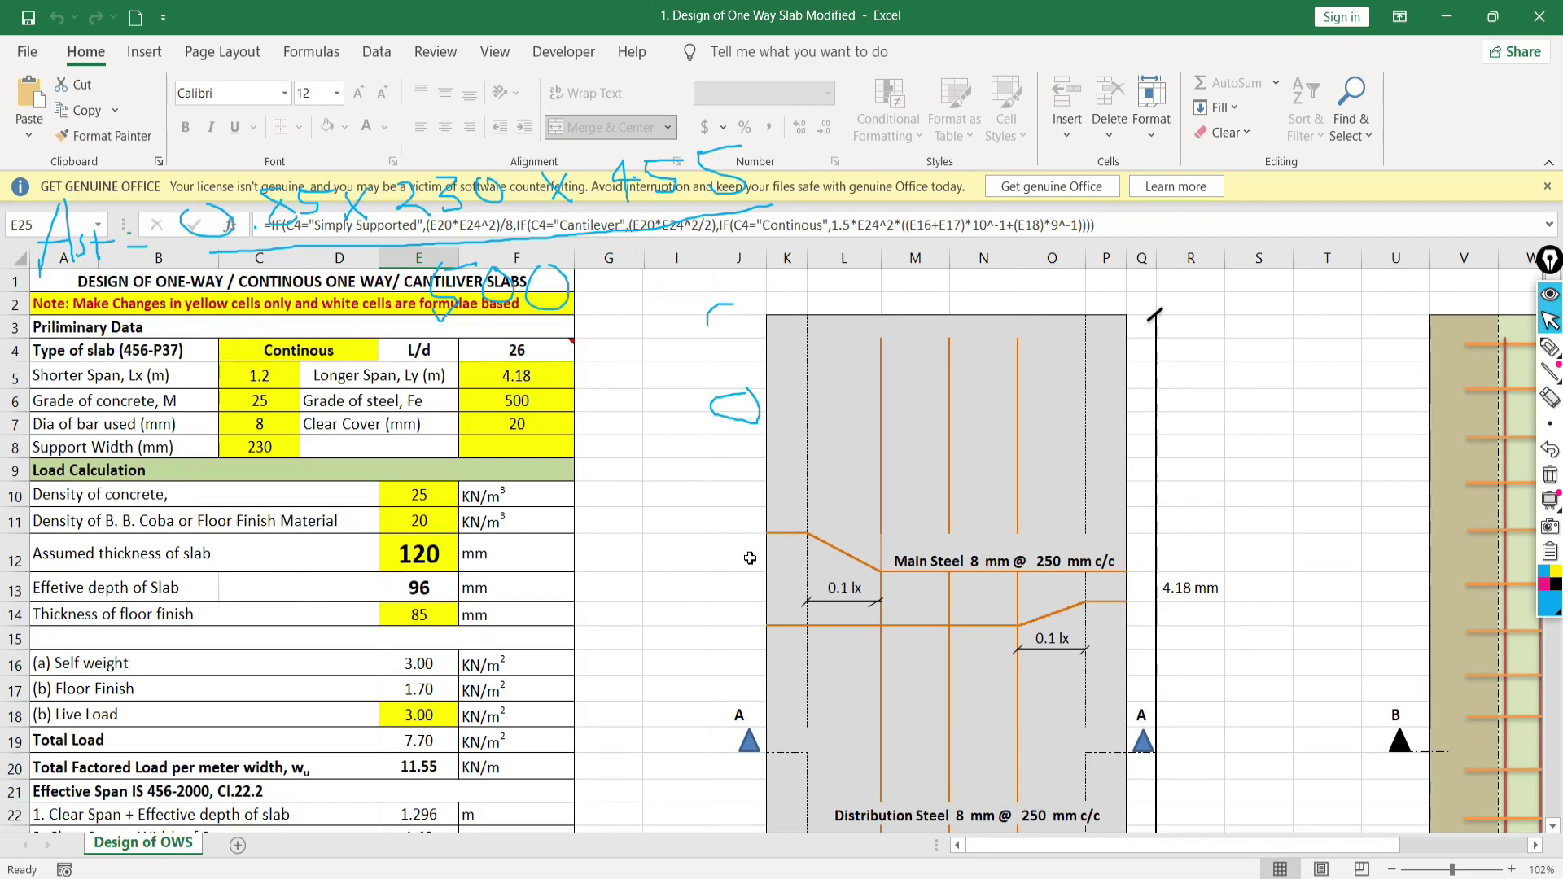
{"action": "scroll", "coordinate": [750, 558], "scroll_direction": "down", "scroll_amount": 3}
{"action": "left_click", "coordinate": [1550, 474]}
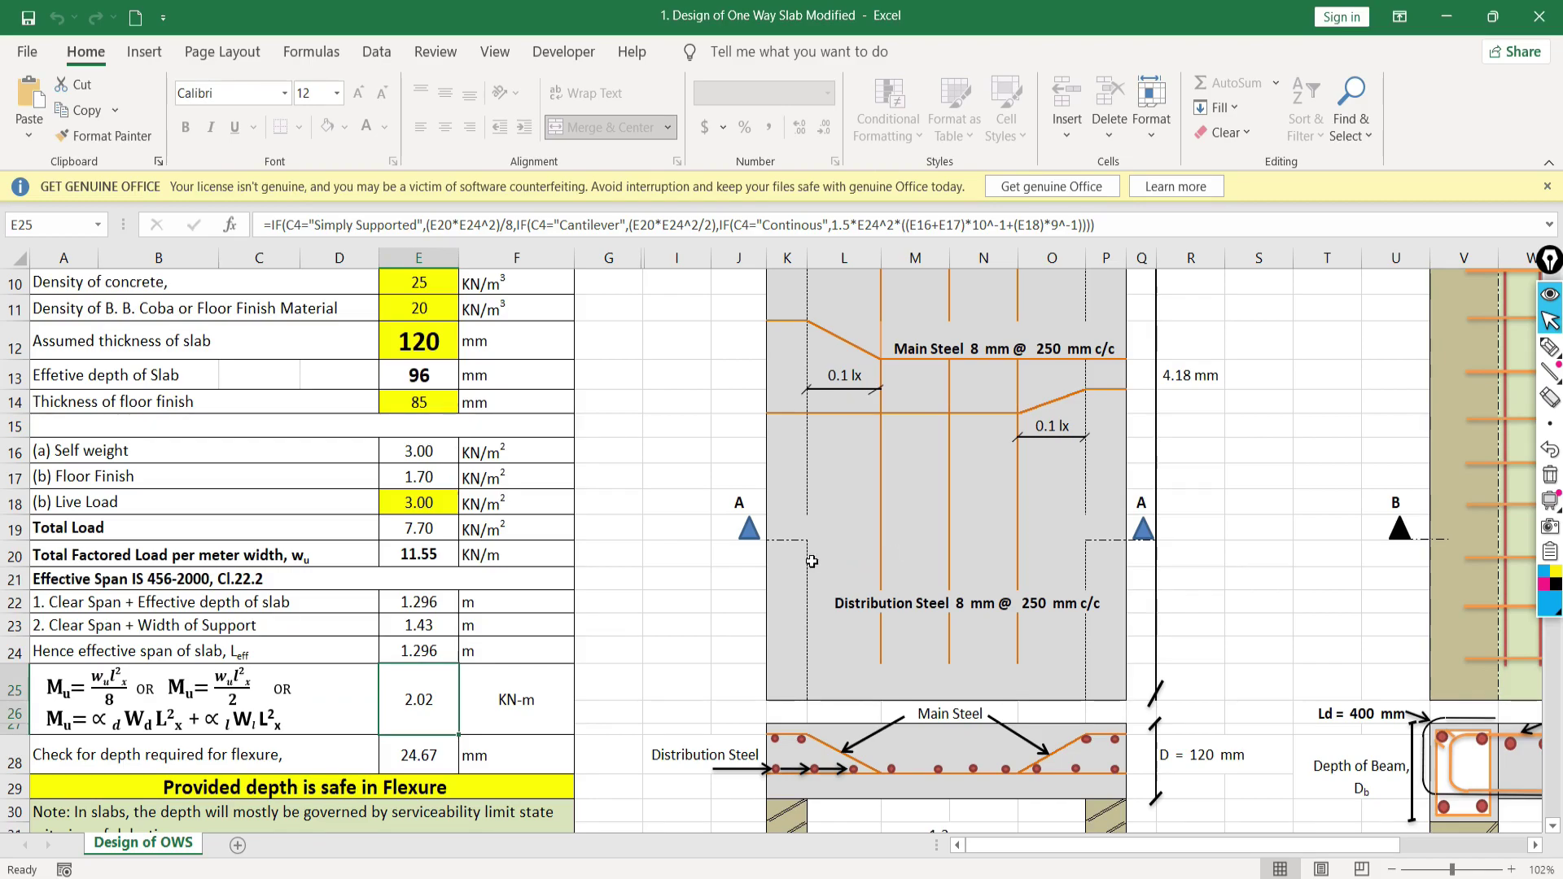
{"action": "scroll", "coordinate": [776, 521], "scroll_direction": "down", "scroll_amount": 3}
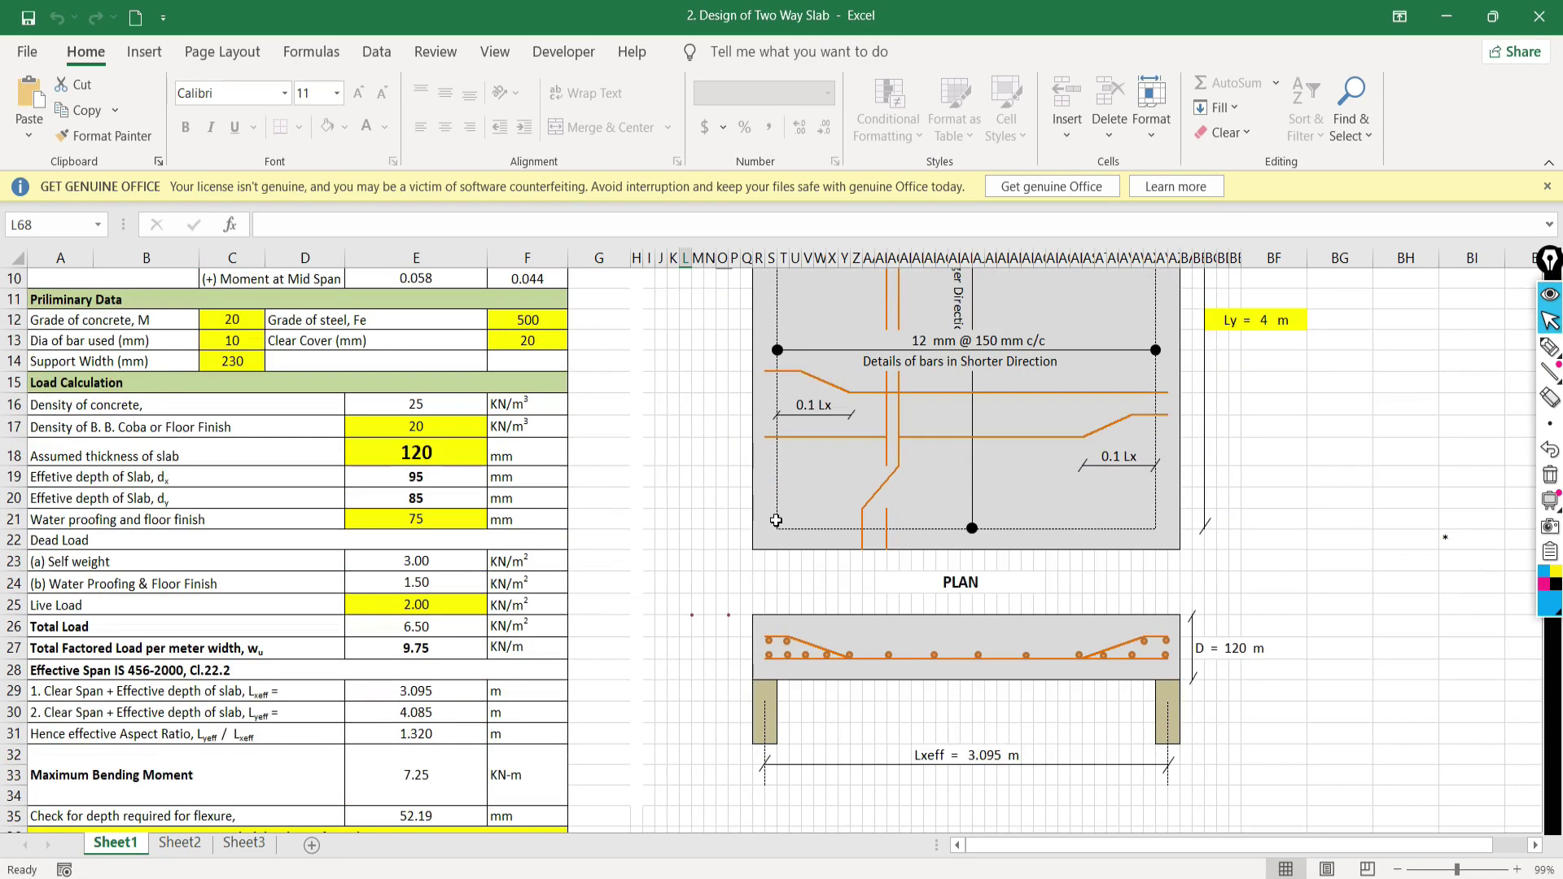
{"action": "scroll", "coordinate": [776, 525], "scroll_direction": "down", "scroll_amount": 4}
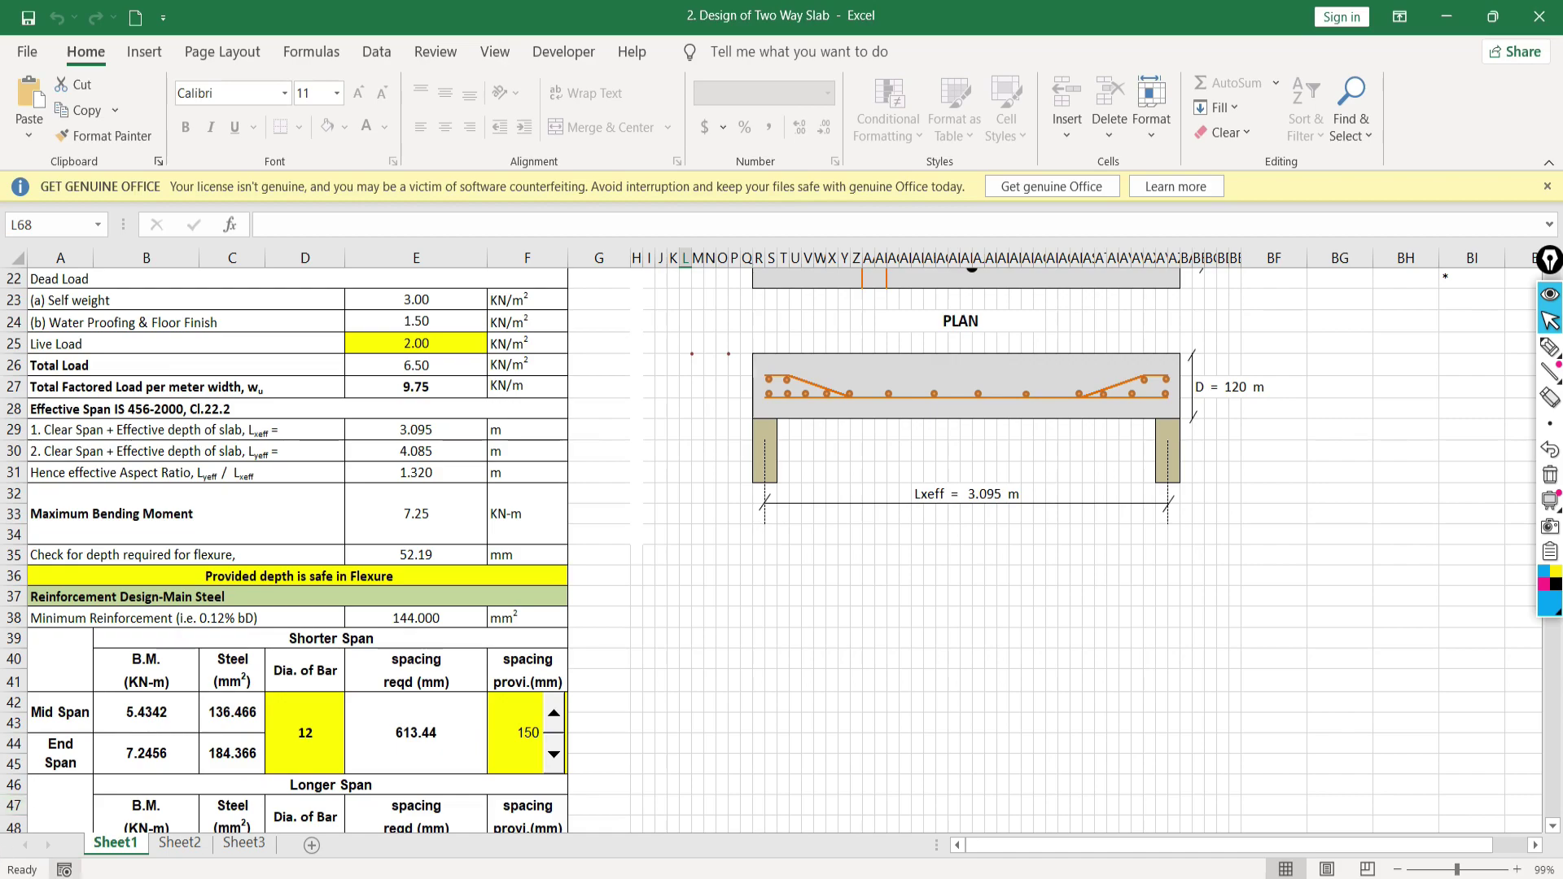
- Cycle past Explorer, the IS 456 PDF and ETABS back to the HTL BUILDING drawing
{"action": "key", "text": "alt+Tab"}
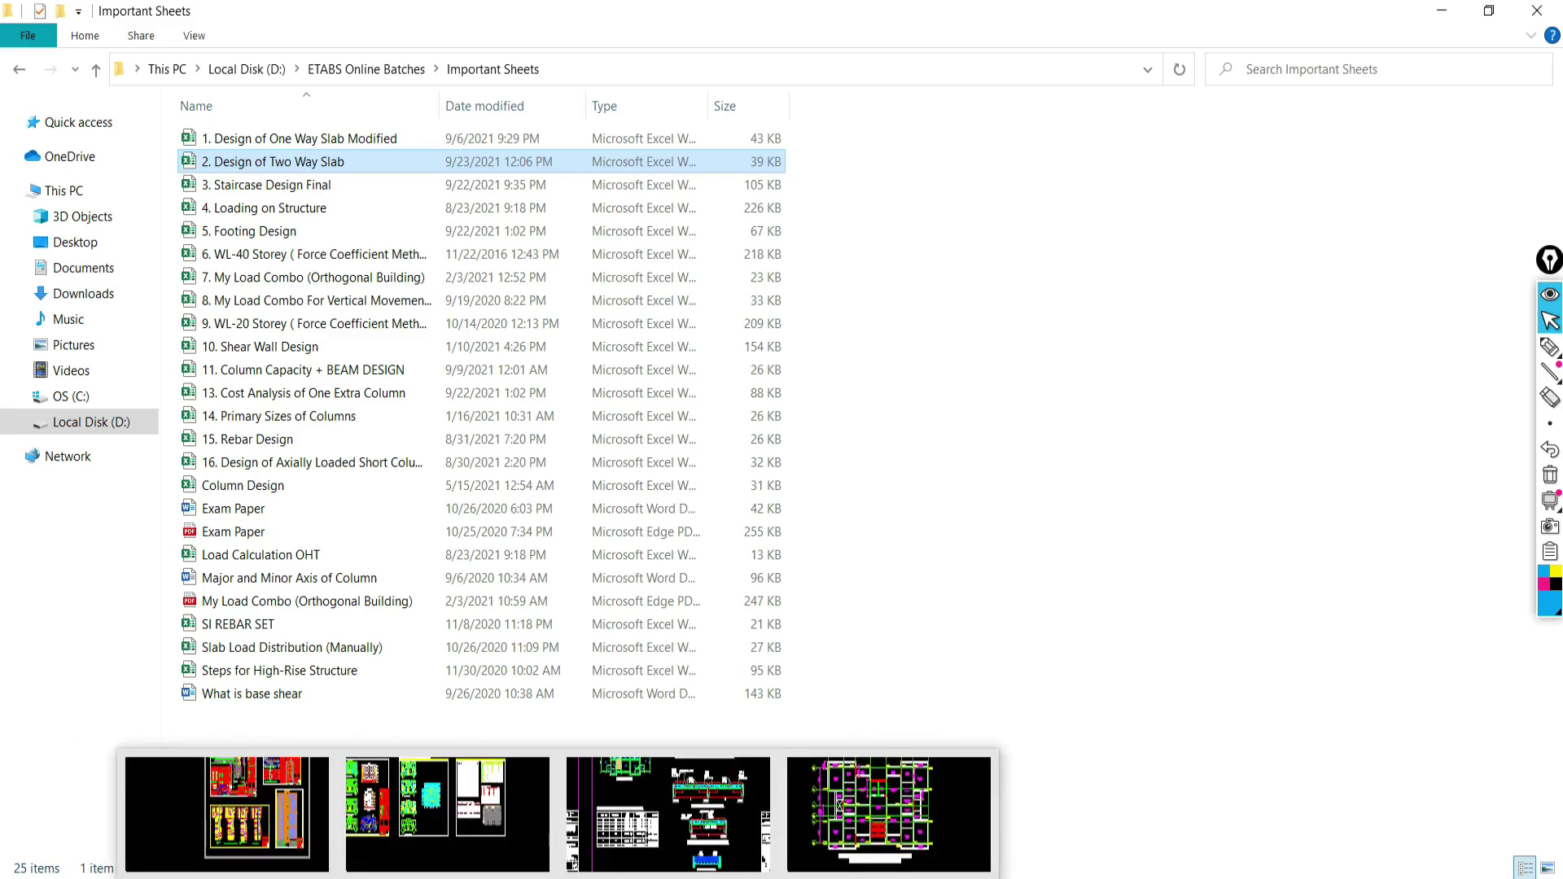
{"action": "left_click", "coordinate": [861, 815]}
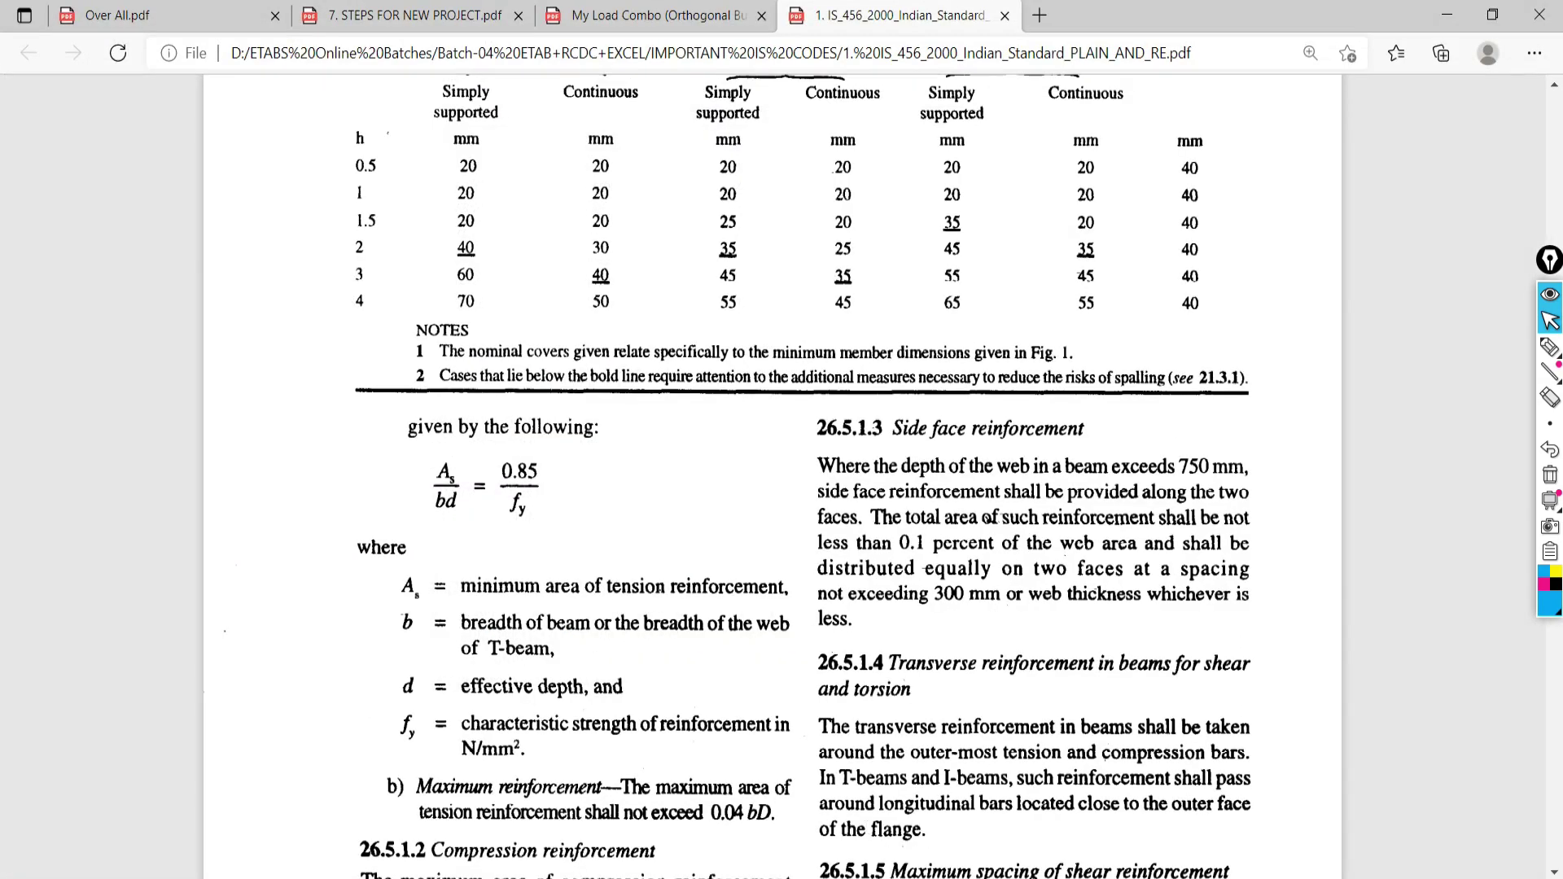
{"action": "key", "text": "alt+Tab"}
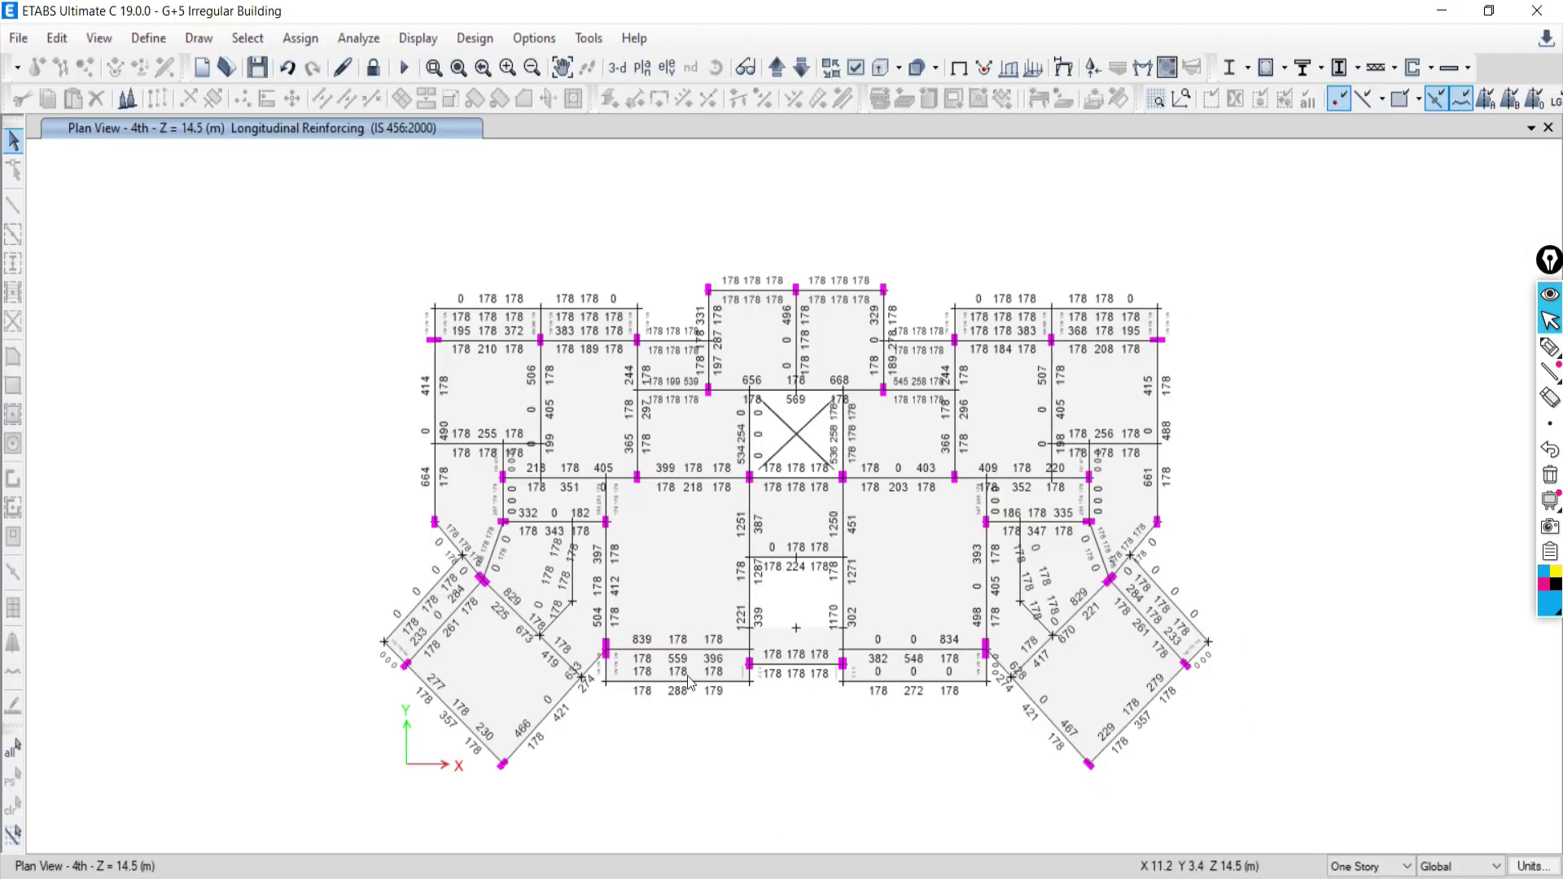
{"action": "key", "text": "alt+Tab"}
{"action": "scroll", "coordinate": [1022, 388], "scroll_direction": "down", "scroll_amount": 6}
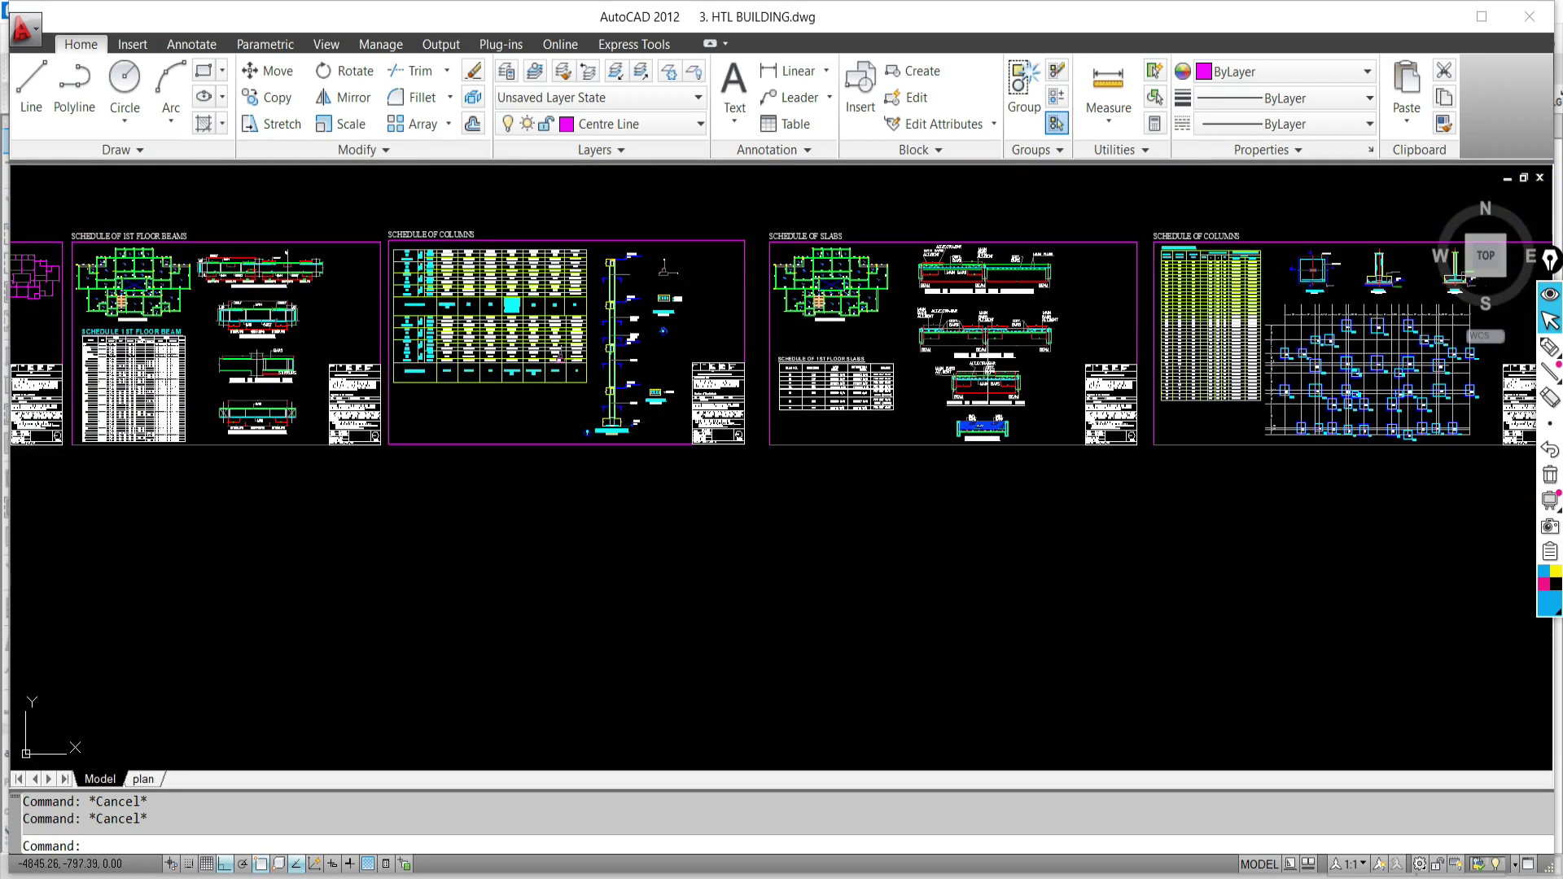
{"action": "scroll", "coordinate": [1022, 389], "scroll_direction": "up", "scroll_amount": 2}
{"action": "scroll", "coordinate": [1022, 389], "scroll_direction": "up", "scroll_amount": 2}
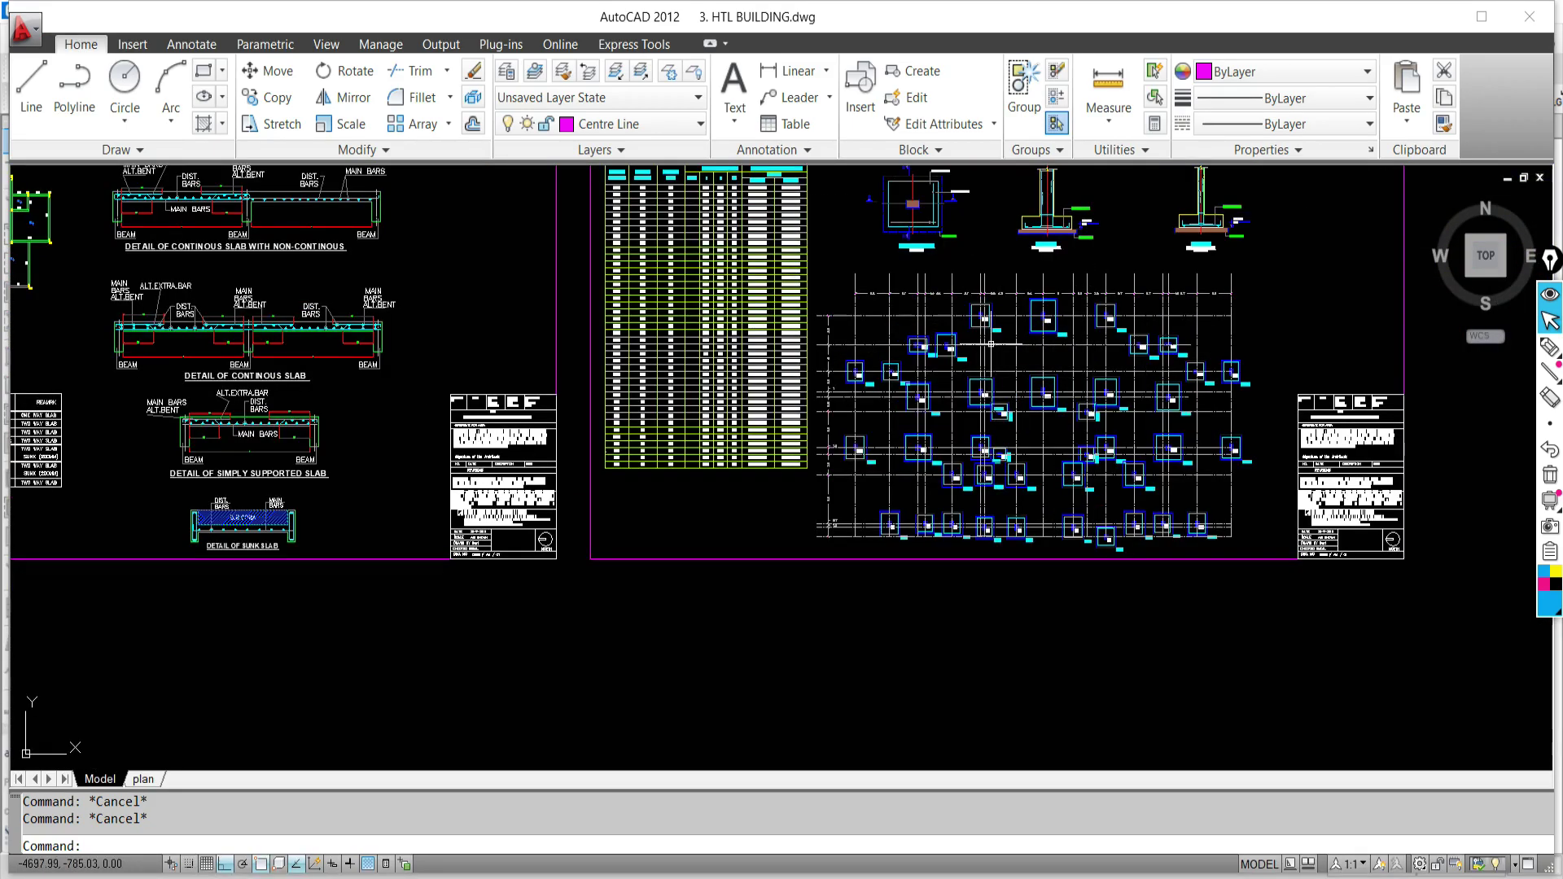
{"action": "scroll", "coordinate": [895, 350], "scroll_direction": "down", "scroll_amount": 3}
{"action": "scroll", "coordinate": [786, 327], "scroll_direction": "down", "scroll_amount": 2}
{"action": "scroll", "coordinate": [742, 498], "scroll_direction": "up", "scroll_amount": 2}
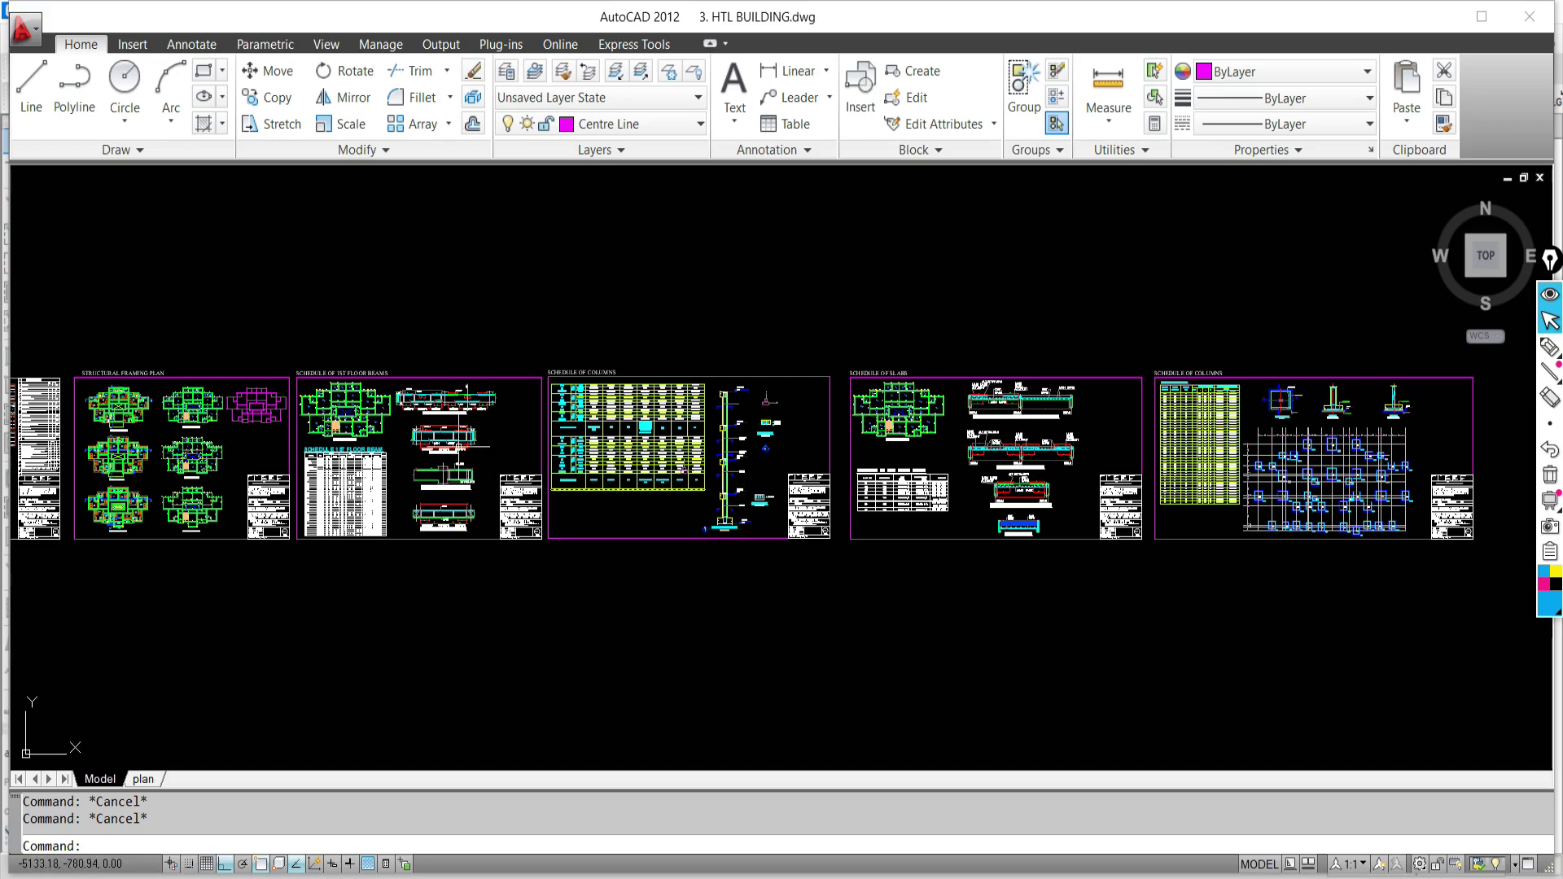
{"action": "middle_click_drag", "start_coordinate": [523, 457], "coordinate": [547, 415]}
{"action": "scroll", "coordinate": [592, 303], "scroll_direction": "up", "scroll_amount": 2}
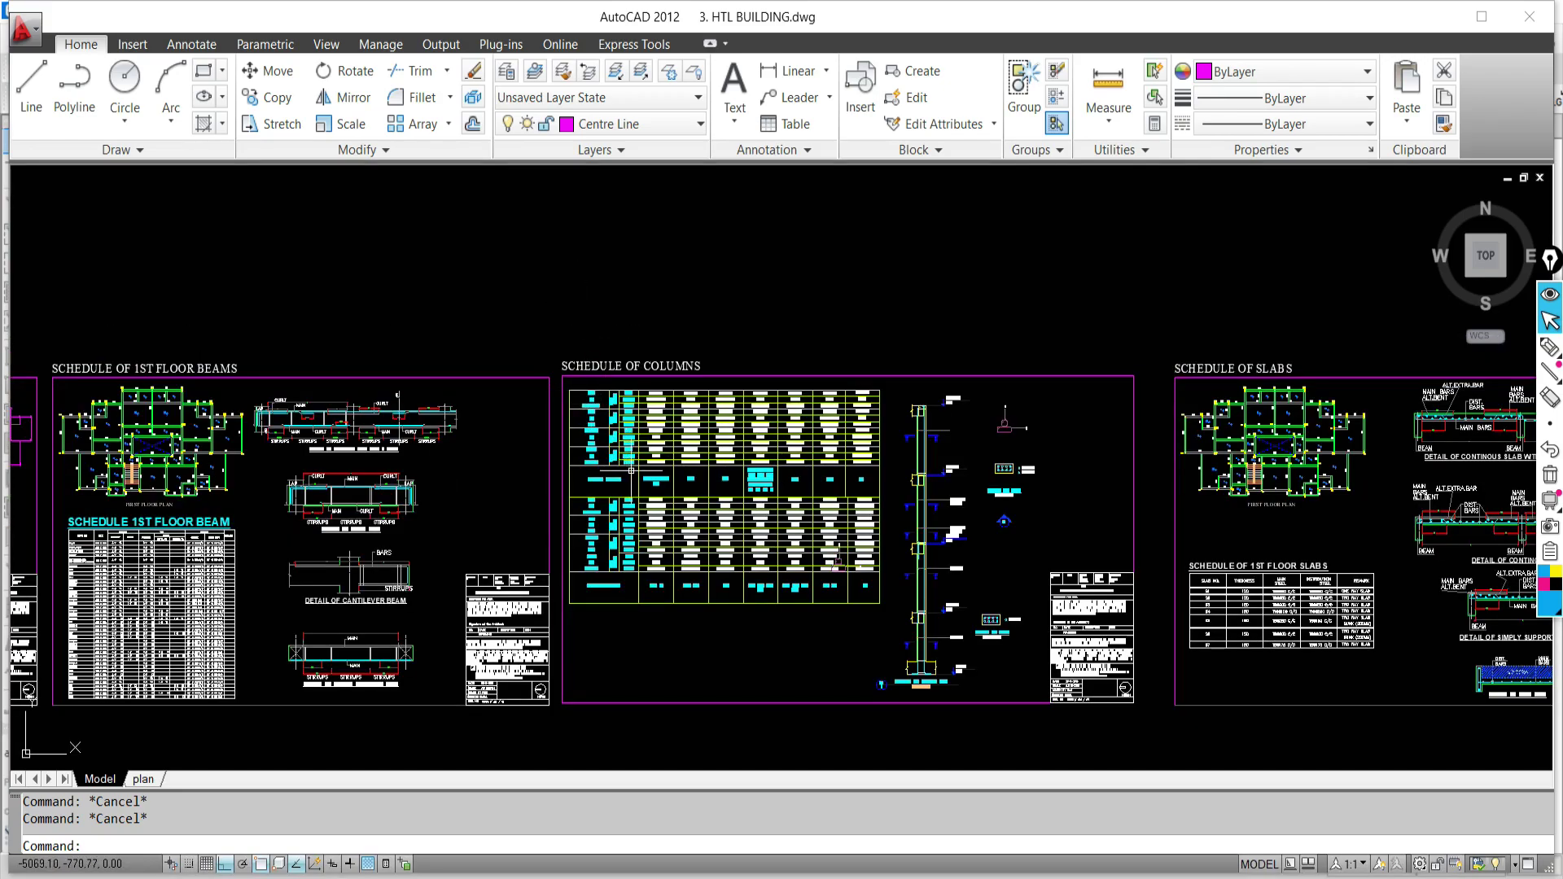
{"action": "scroll", "coordinate": [634, 473], "scroll_direction": "up", "scroll_amount": 2}
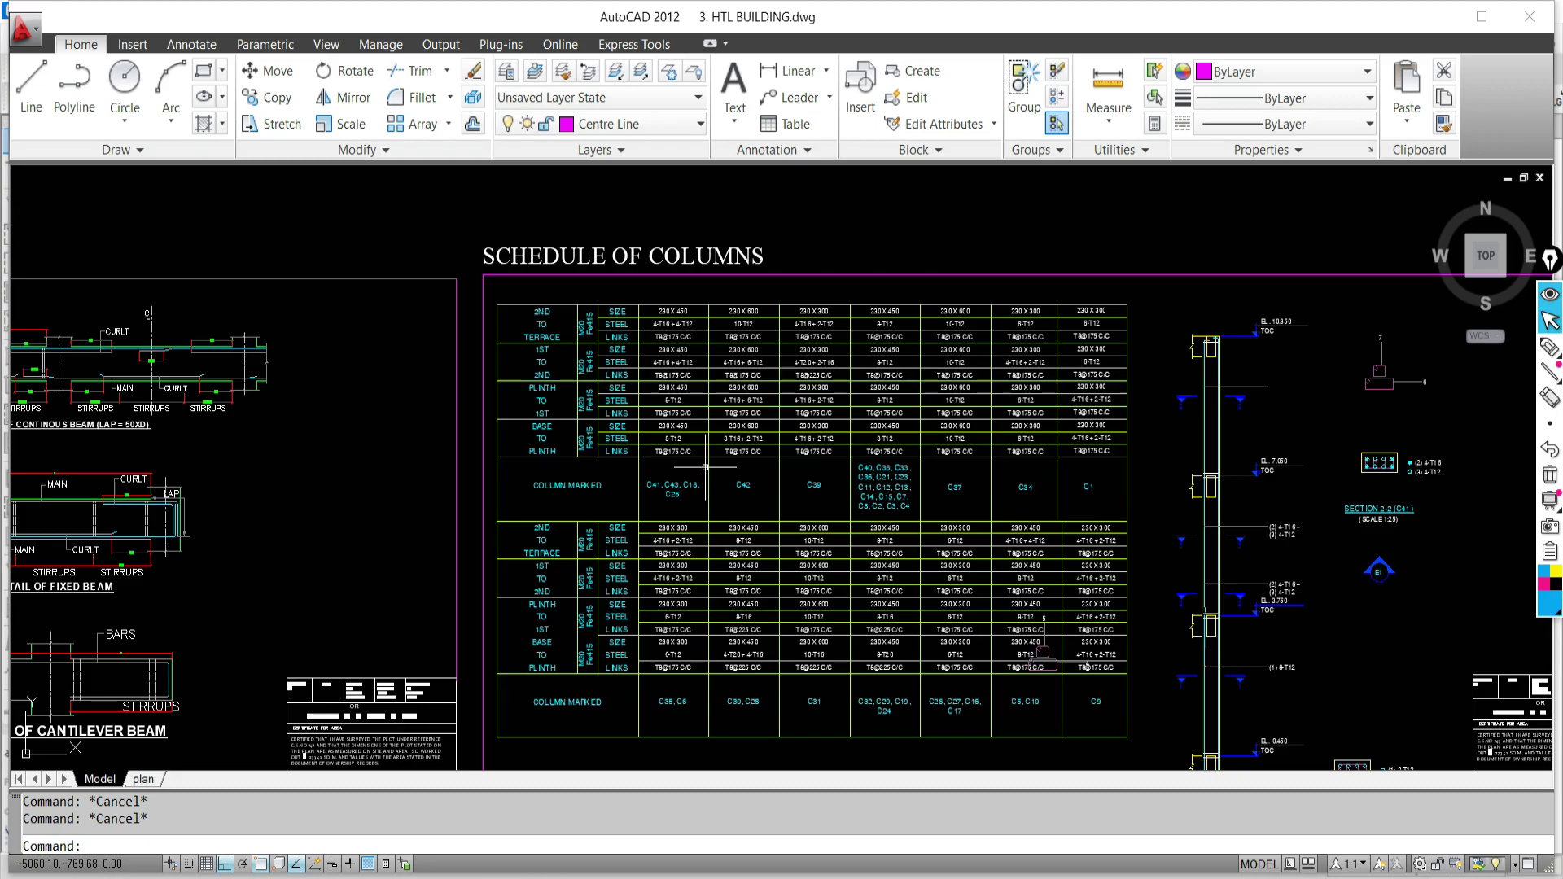
{"action": "scroll", "coordinate": [594, 456], "scroll_direction": "down", "scroll_amount": 3}
{"action": "scroll", "coordinate": [814, 456], "scroll_direction": "down", "scroll_amount": 3}
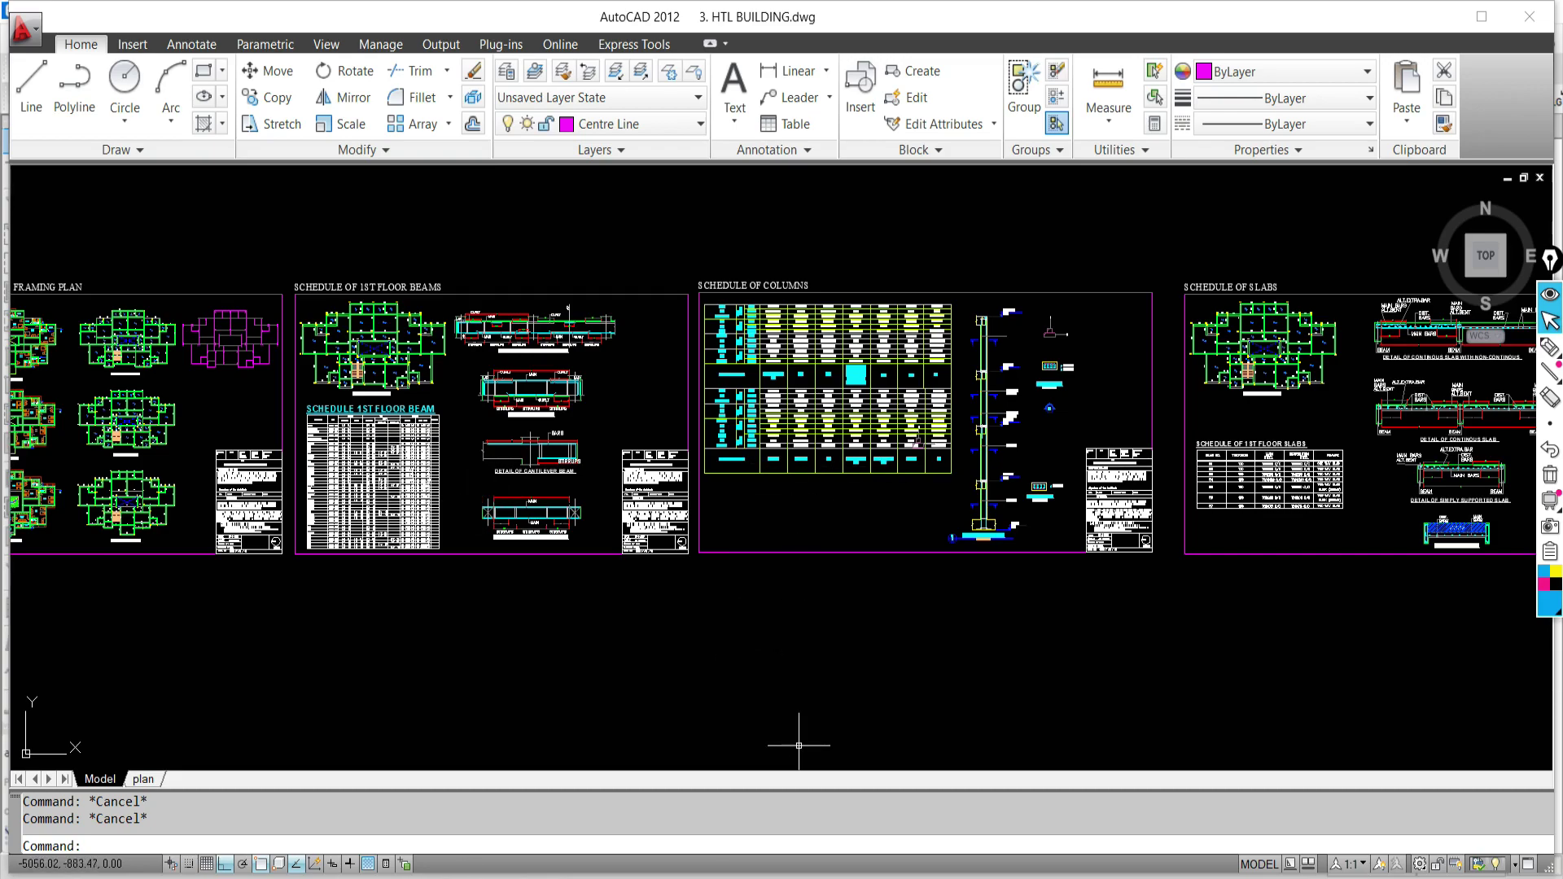
- Browse to Desktop > Batch-06 Demo Session and open RCDC PRESENTATION
{"action": "key", "text": "alt+Tab"}
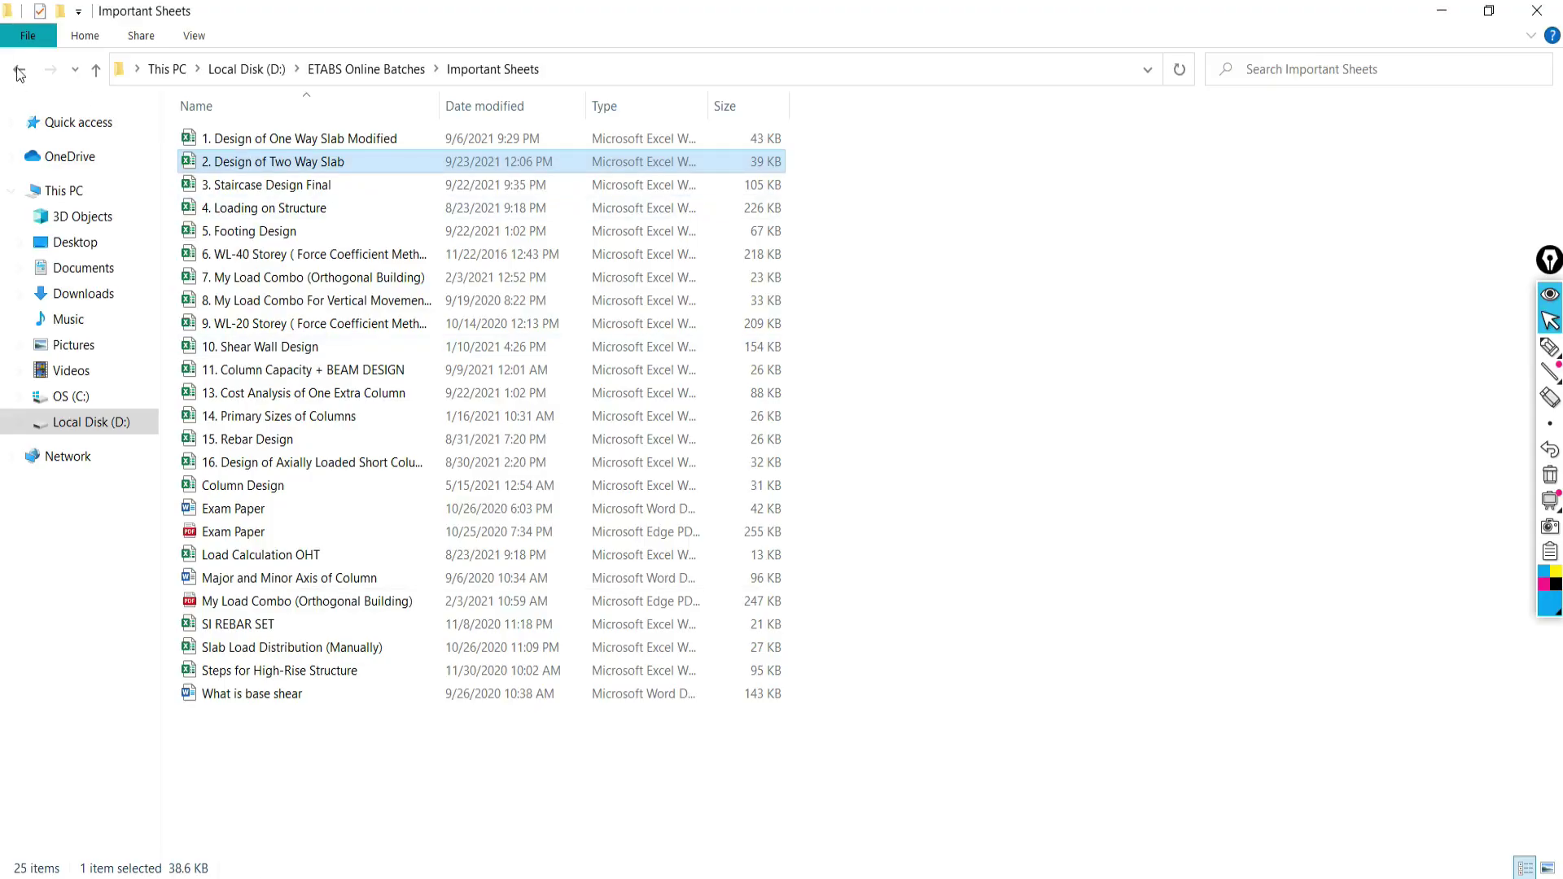
{"action": "left_click", "coordinate": [19, 70]}
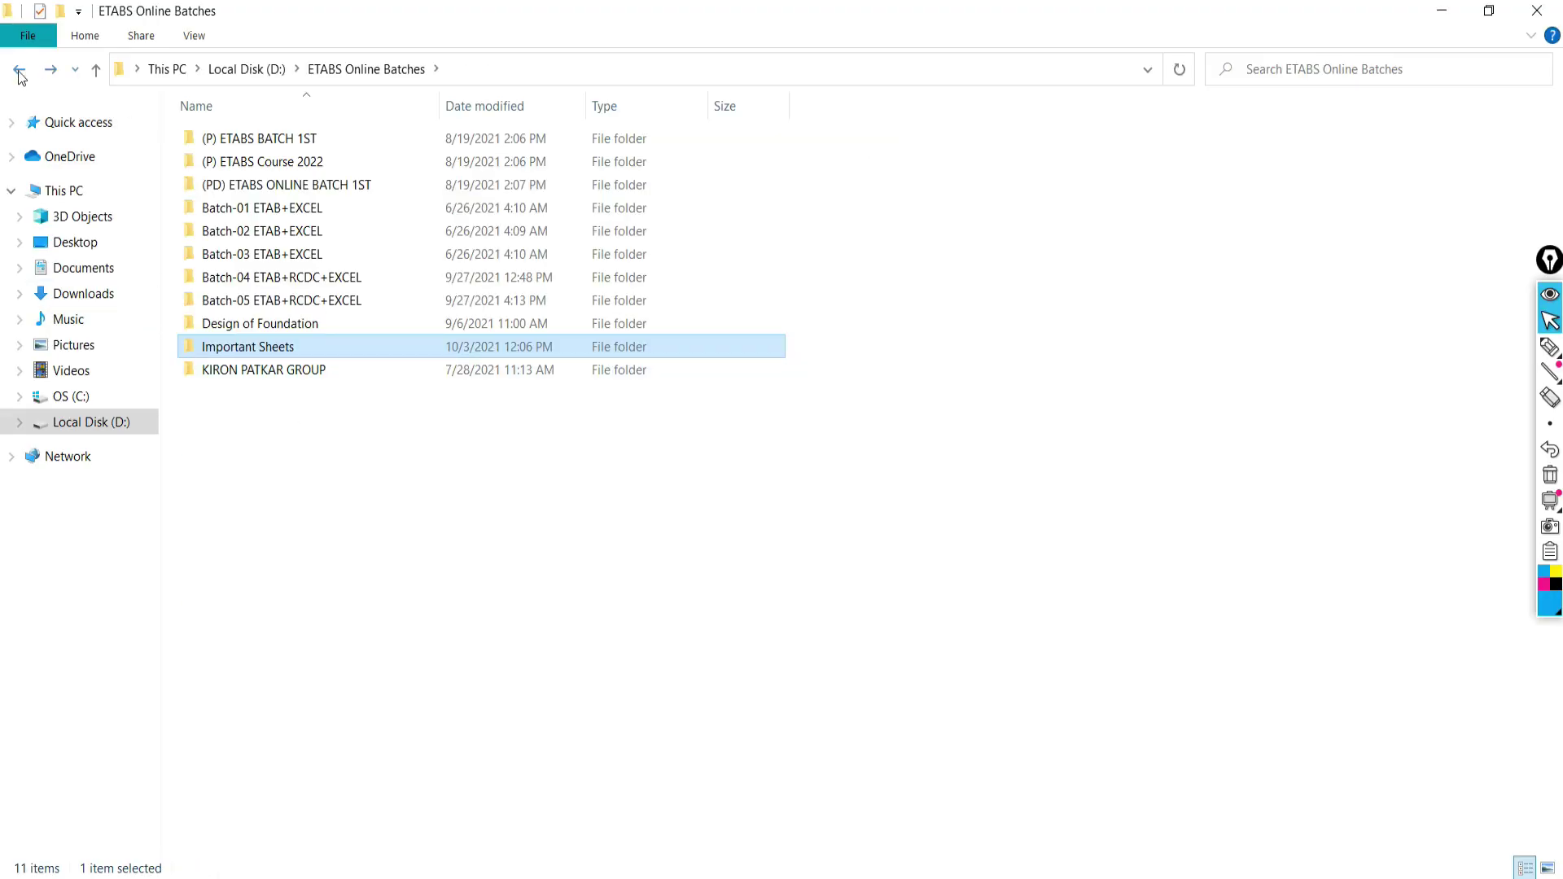
{"action": "key", "text": "alt+Tab"}
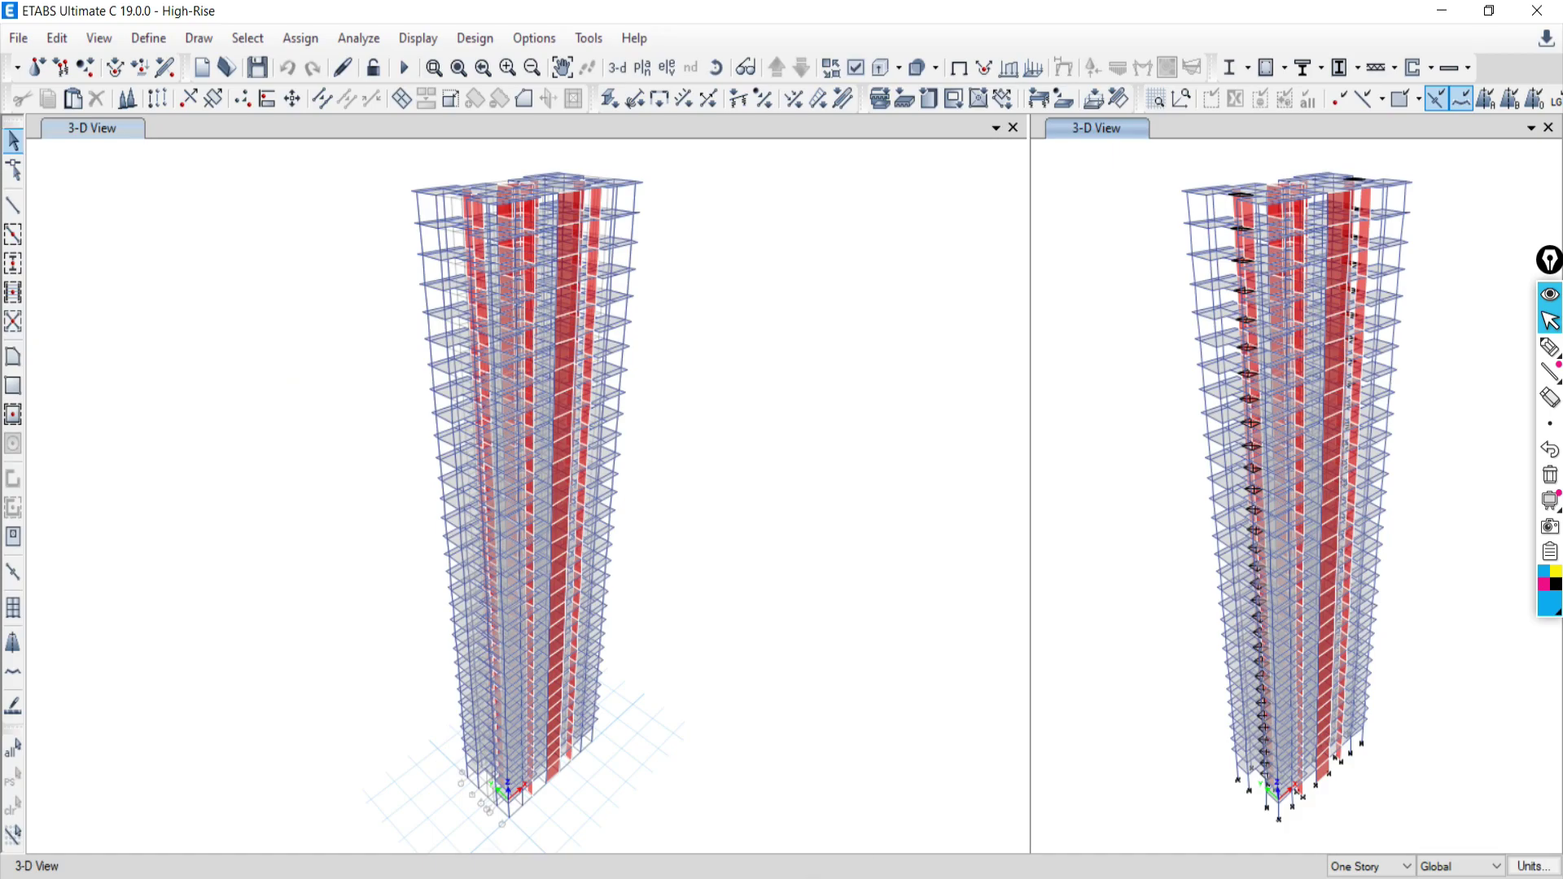
{"action": "left_click", "coordinate": [314, 814]}
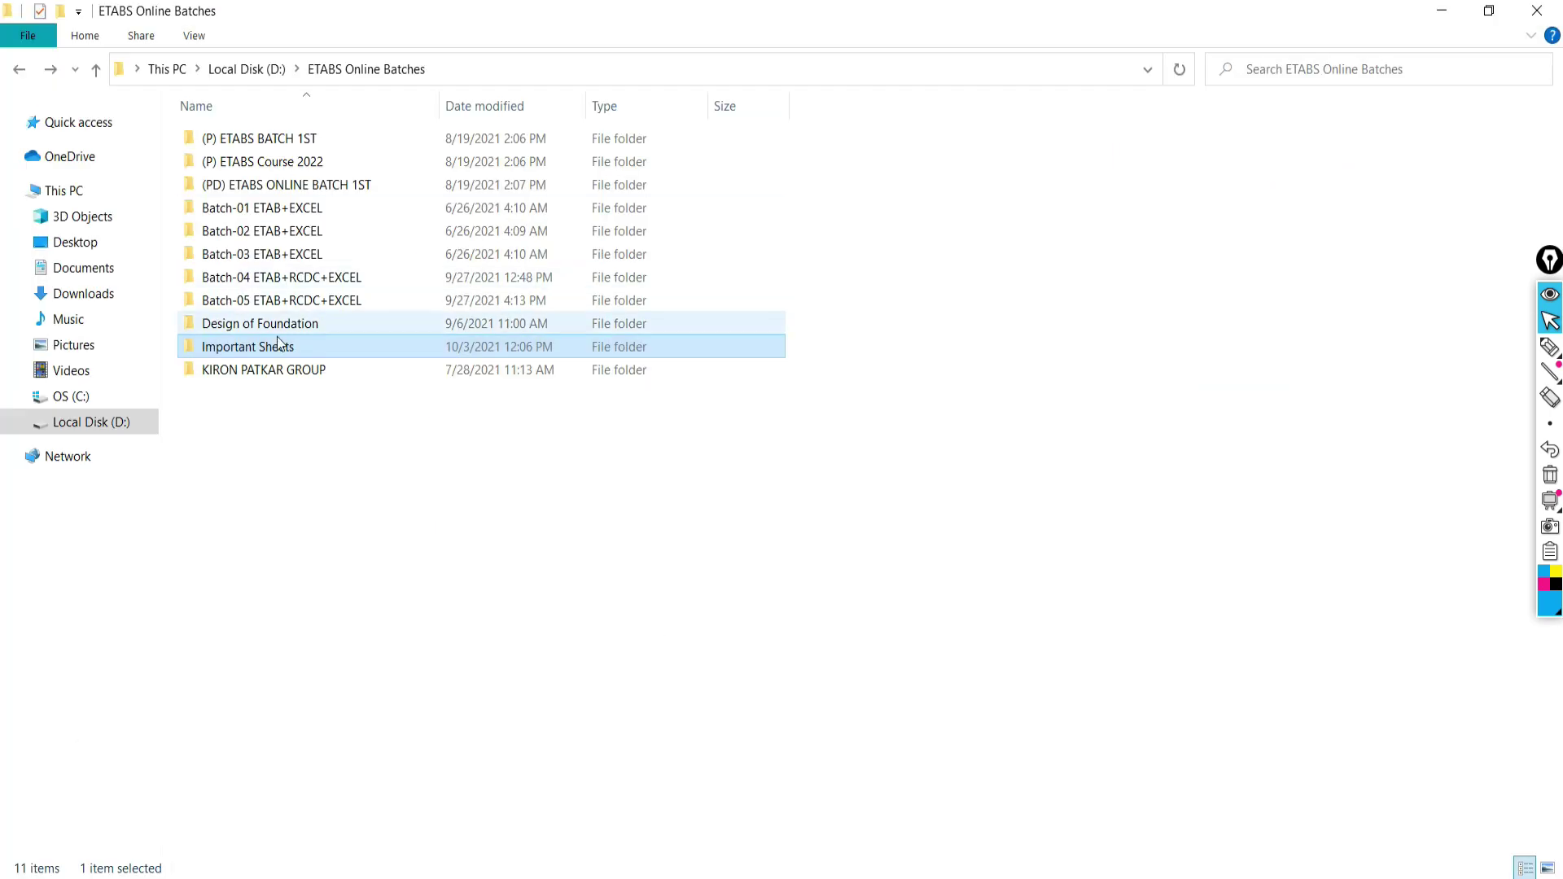
{"action": "left_click", "coordinate": [20, 70]}
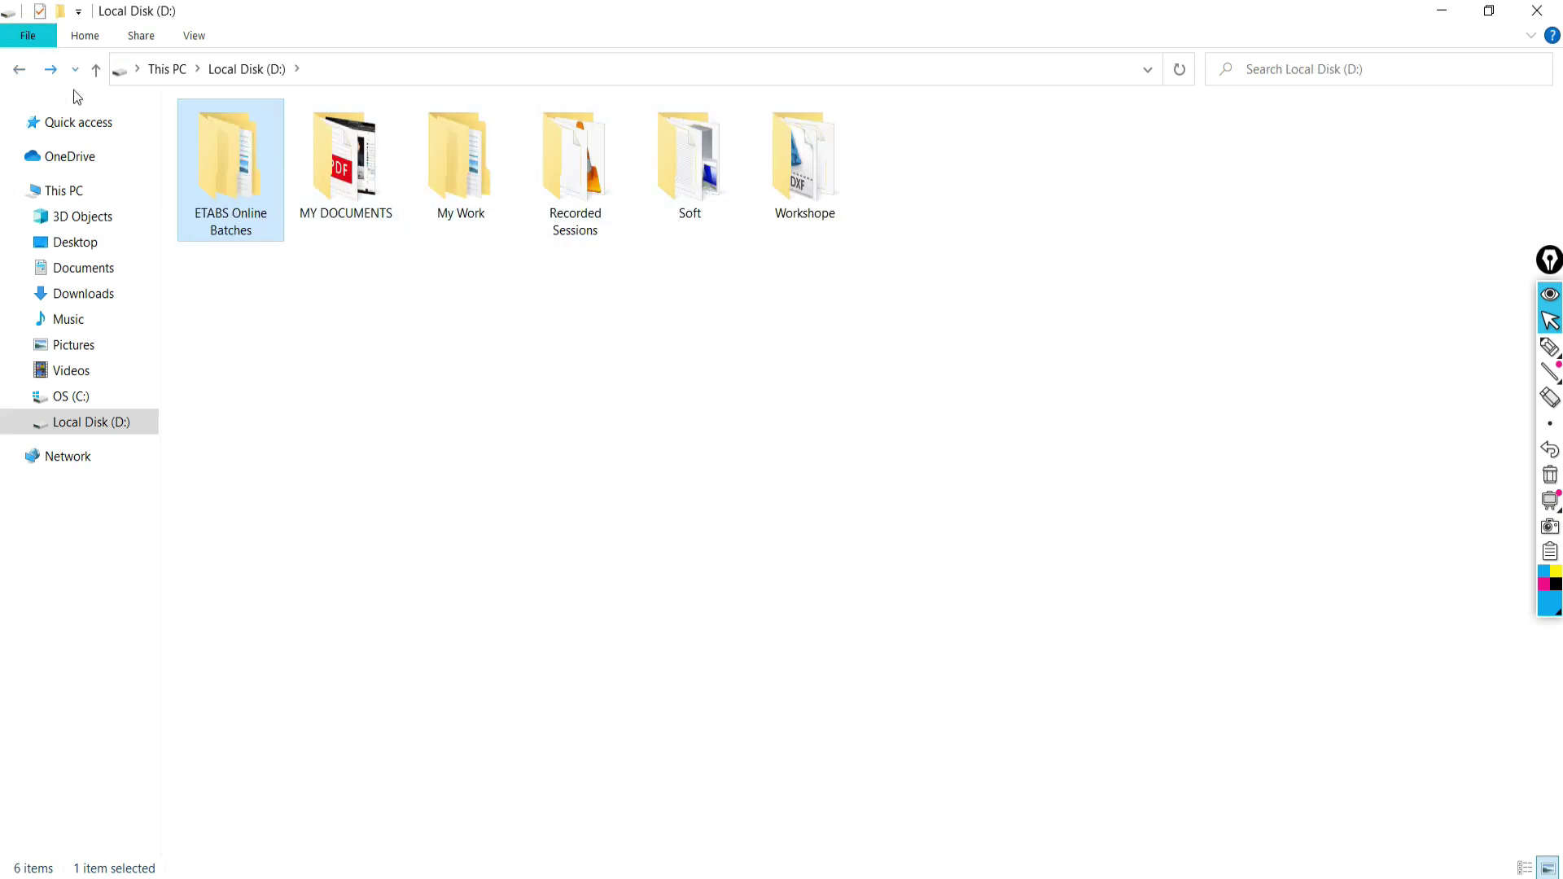
{"action": "left_click", "coordinate": [76, 248]}
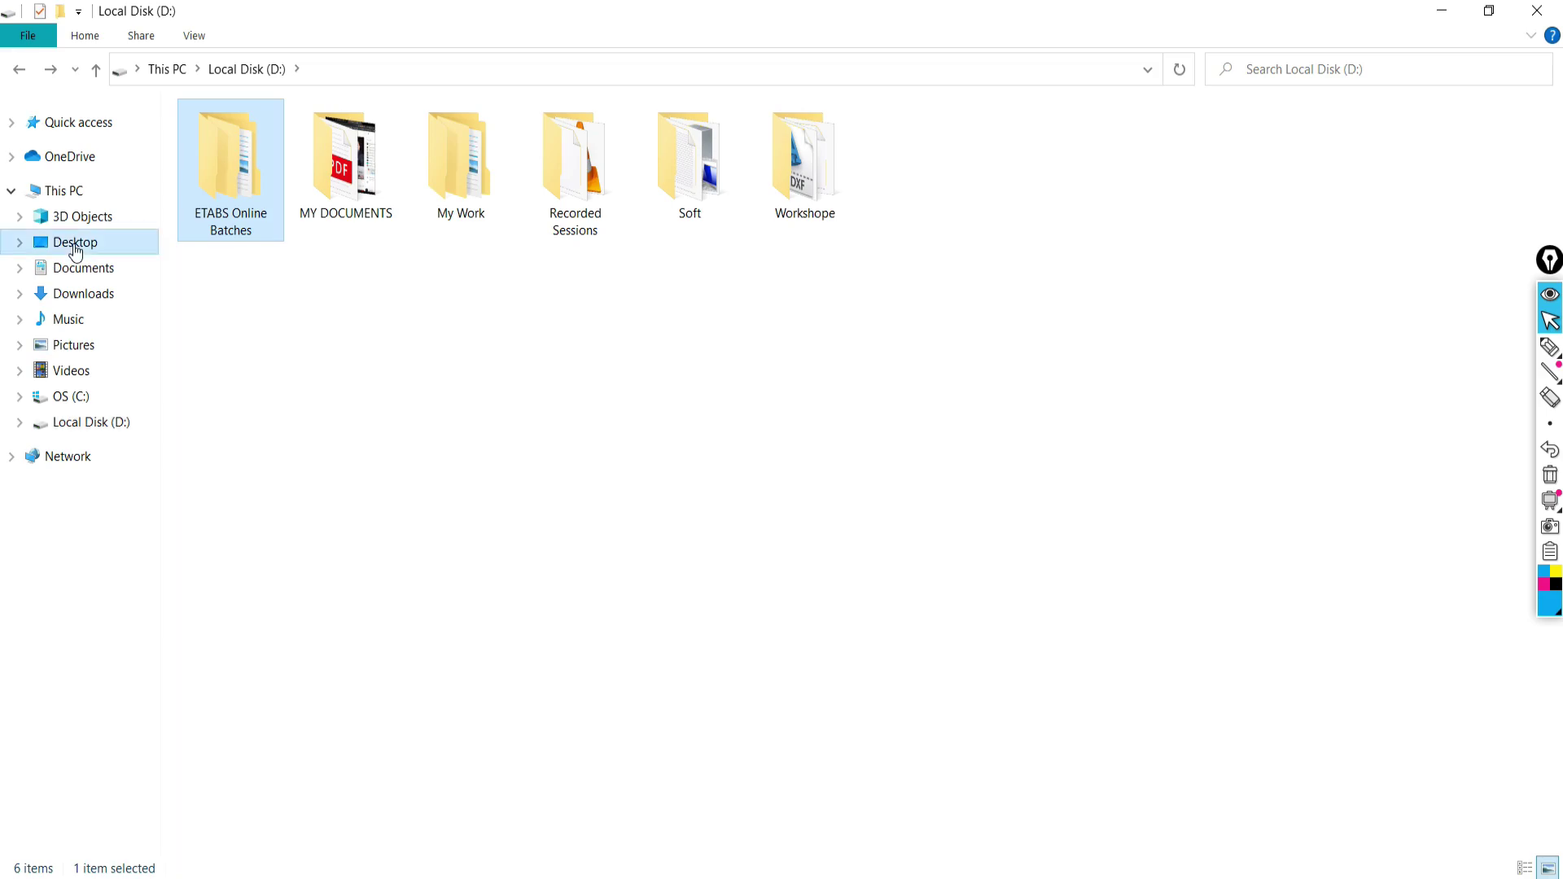
{"action": "double_click", "coordinate": [252, 139]}
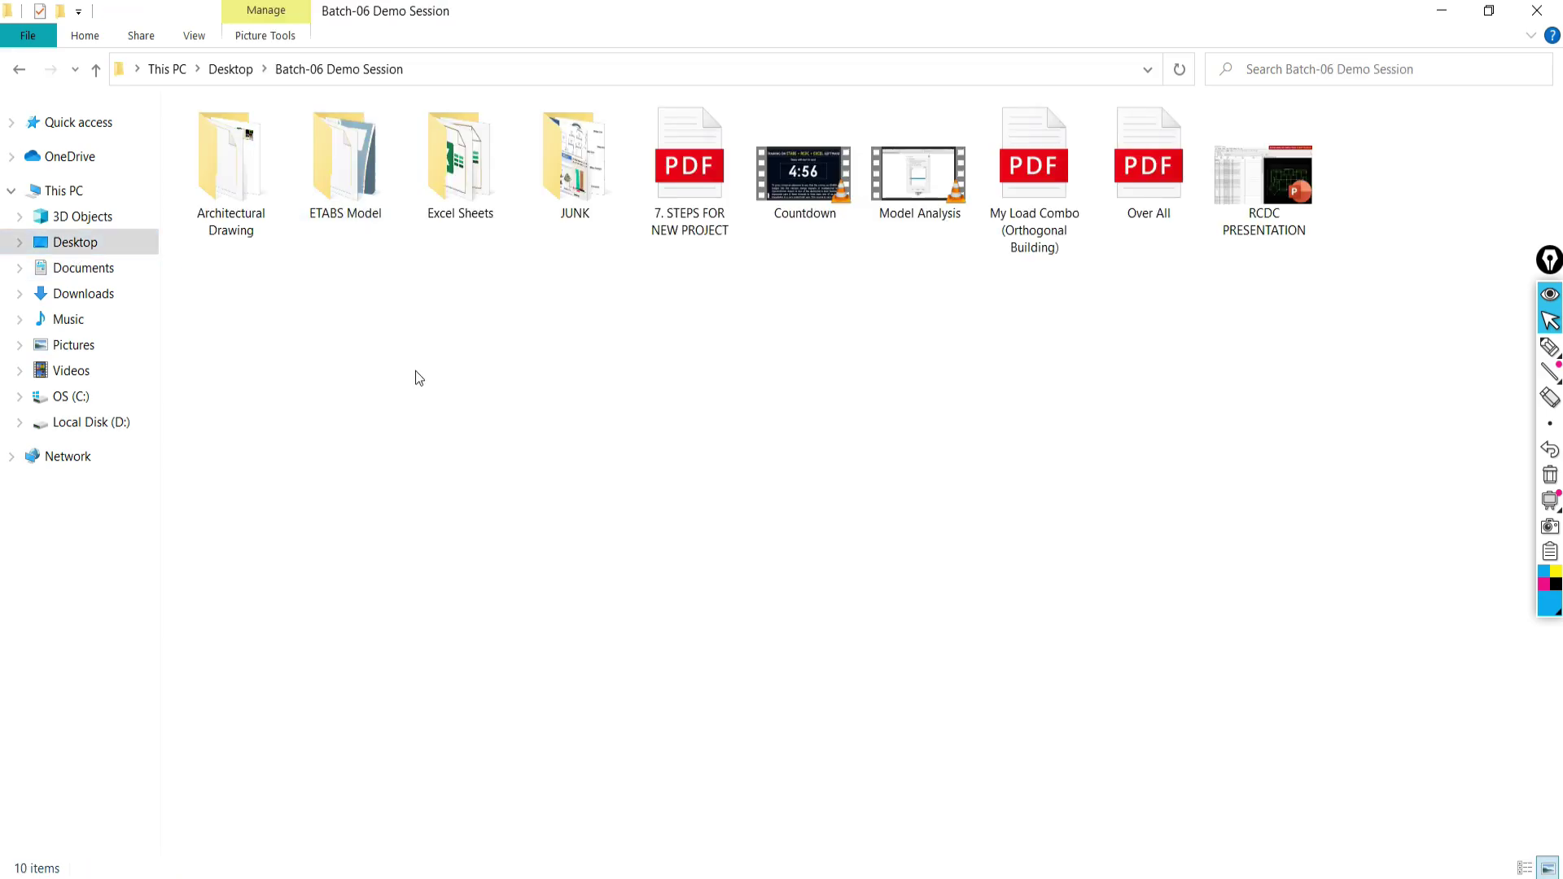
{"action": "double_click", "coordinate": [1263, 175]}
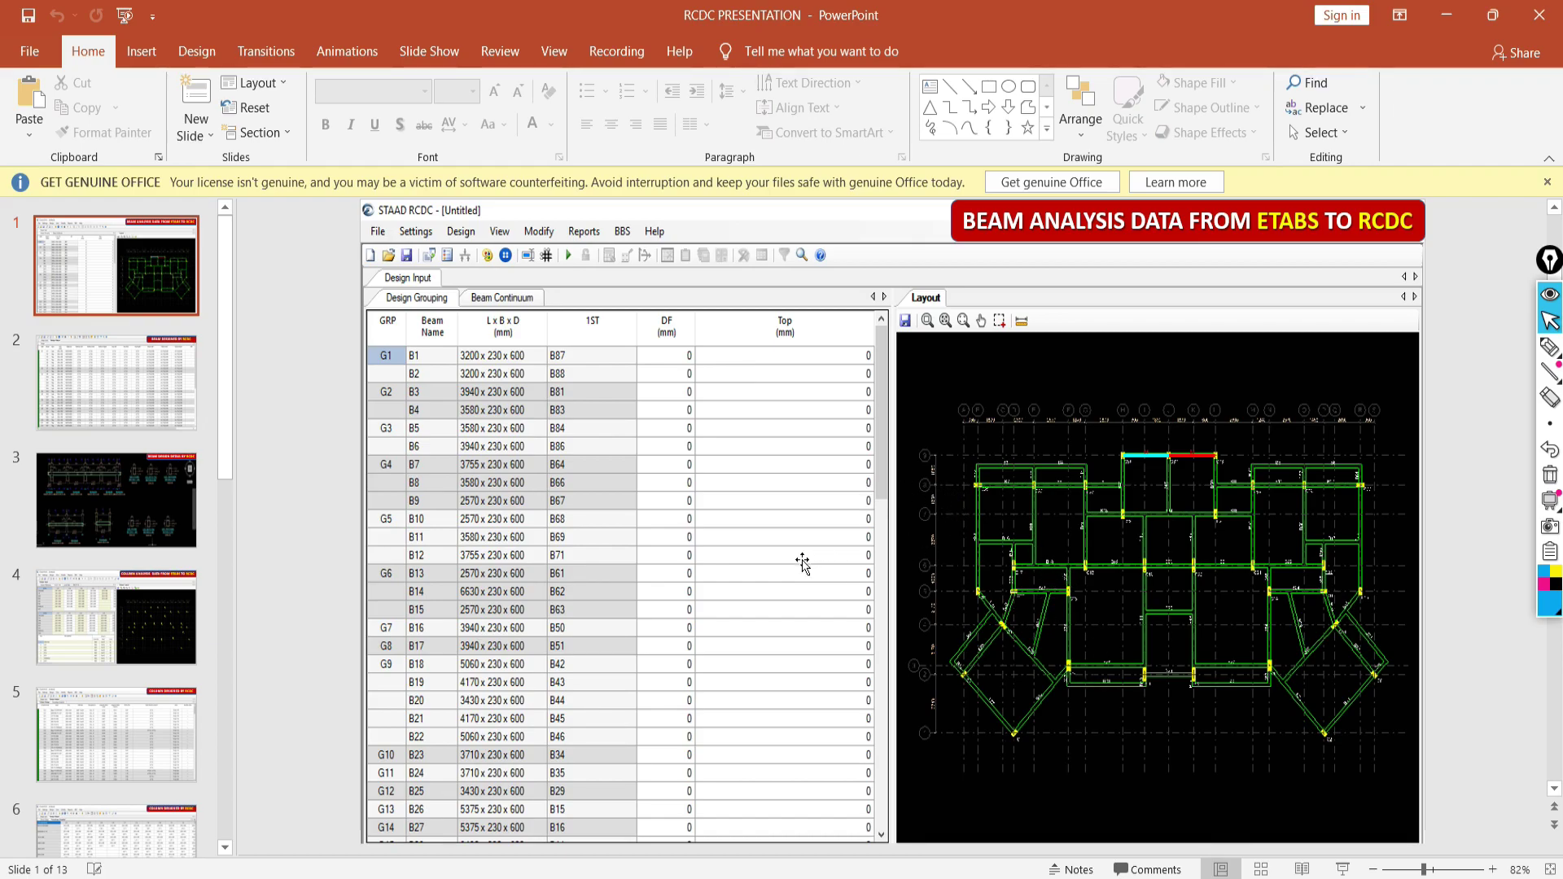
- Glance at the Meet call, then move the RCDC presentation to slide 3, Beam Design Detail by RCDC
{"action": "left_click", "coordinate": [180, 780]}
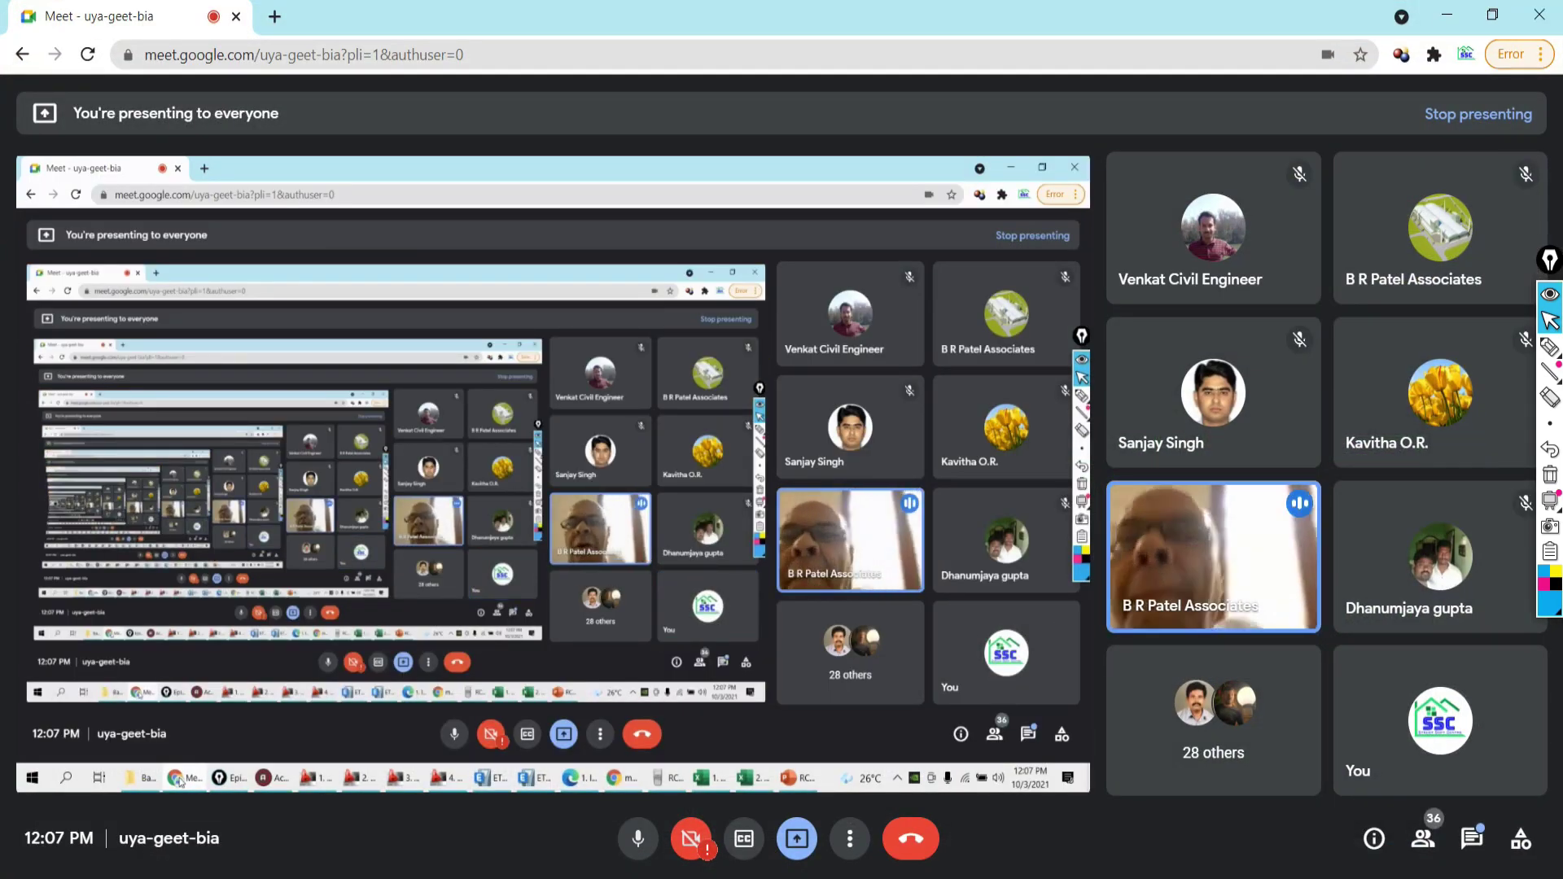
{"action": "key", "text": "alt+Tab"}
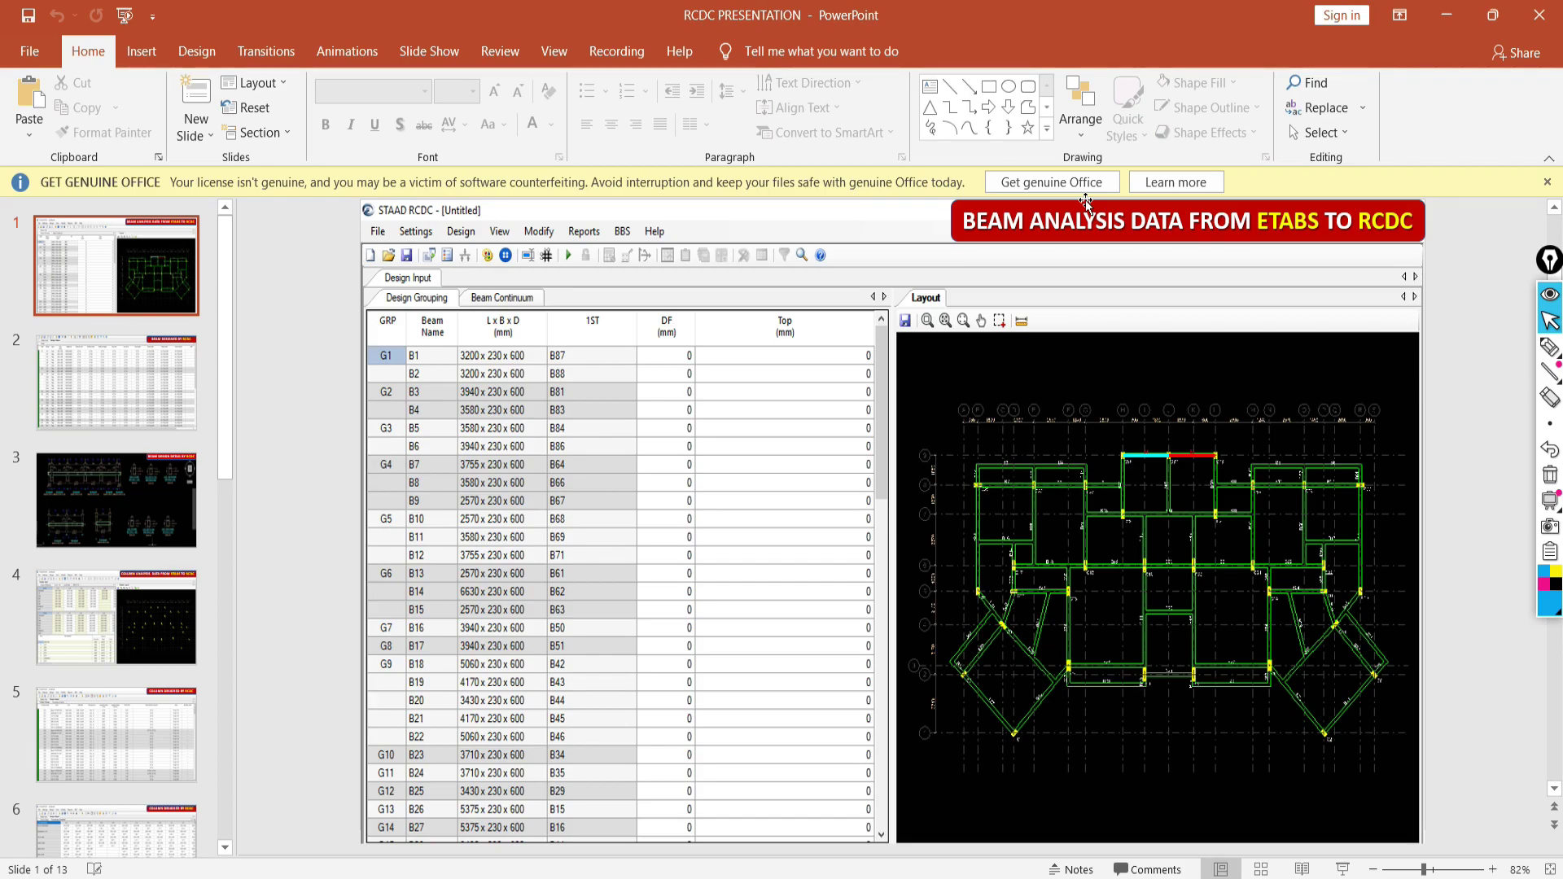
{"action": "left_click", "coordinate": [115, 377]}
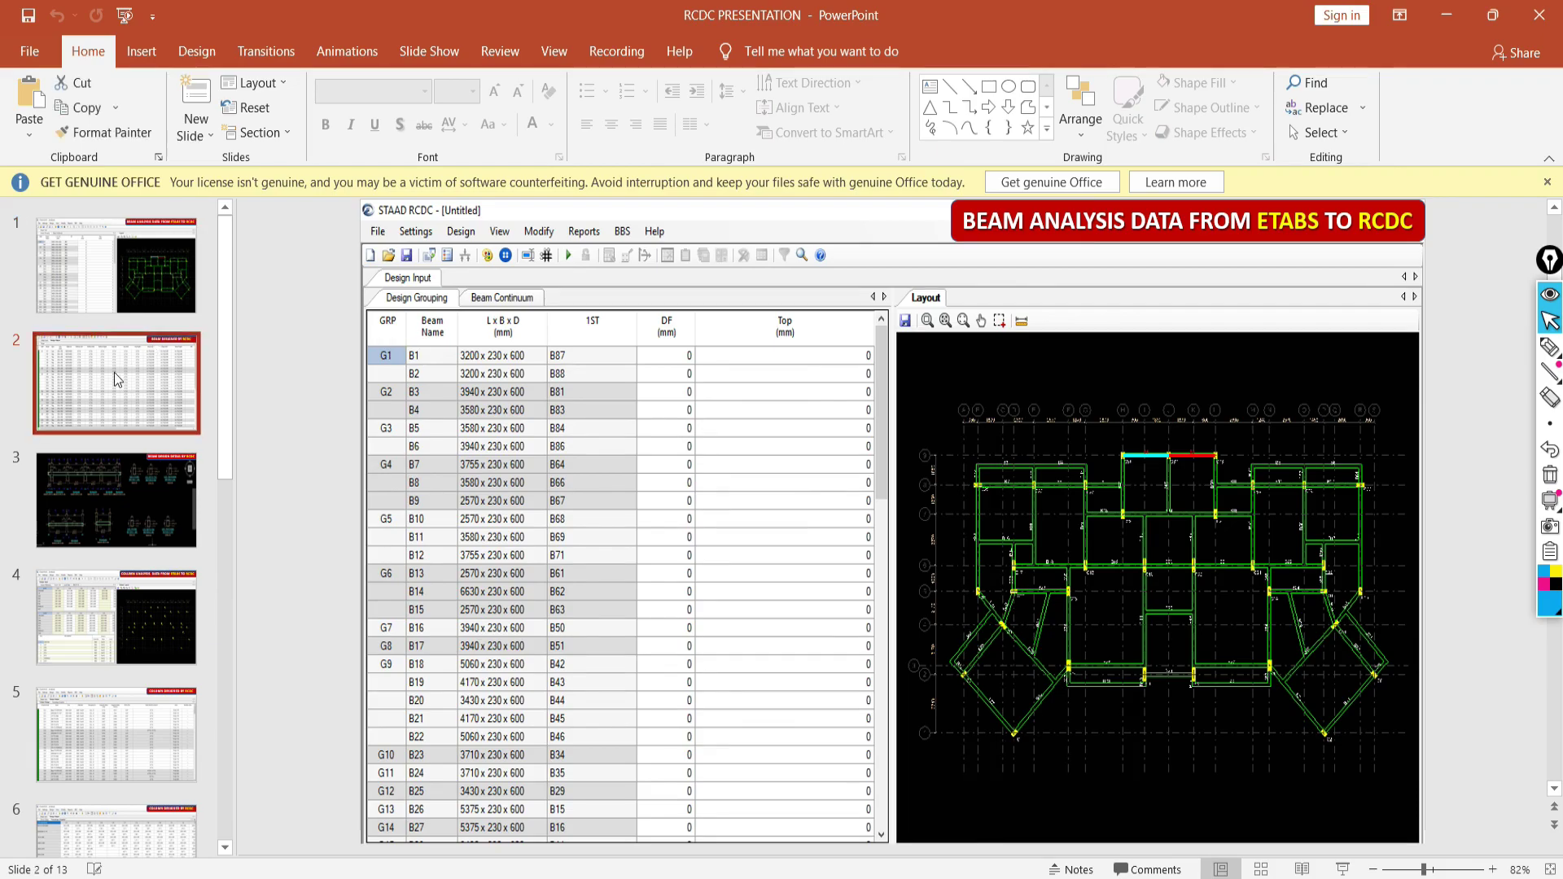
{"action": "key", "text": "Down"}
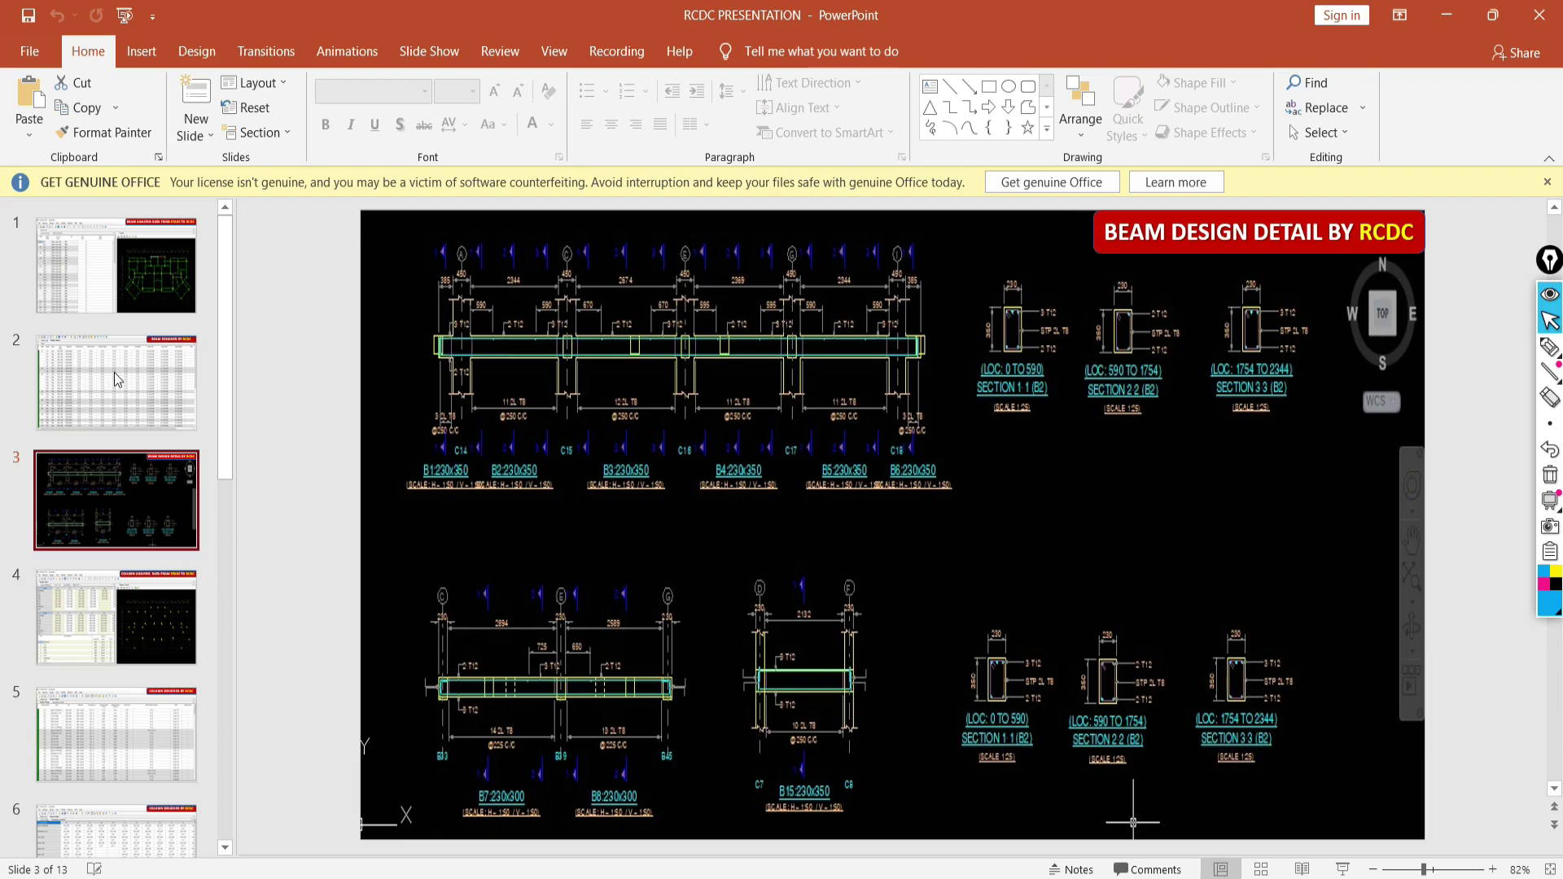
- Step through slides 4–13, back to footing analysis slide 11, then go to the IS 456 PDF
{"action": "key", "text": "Down"}
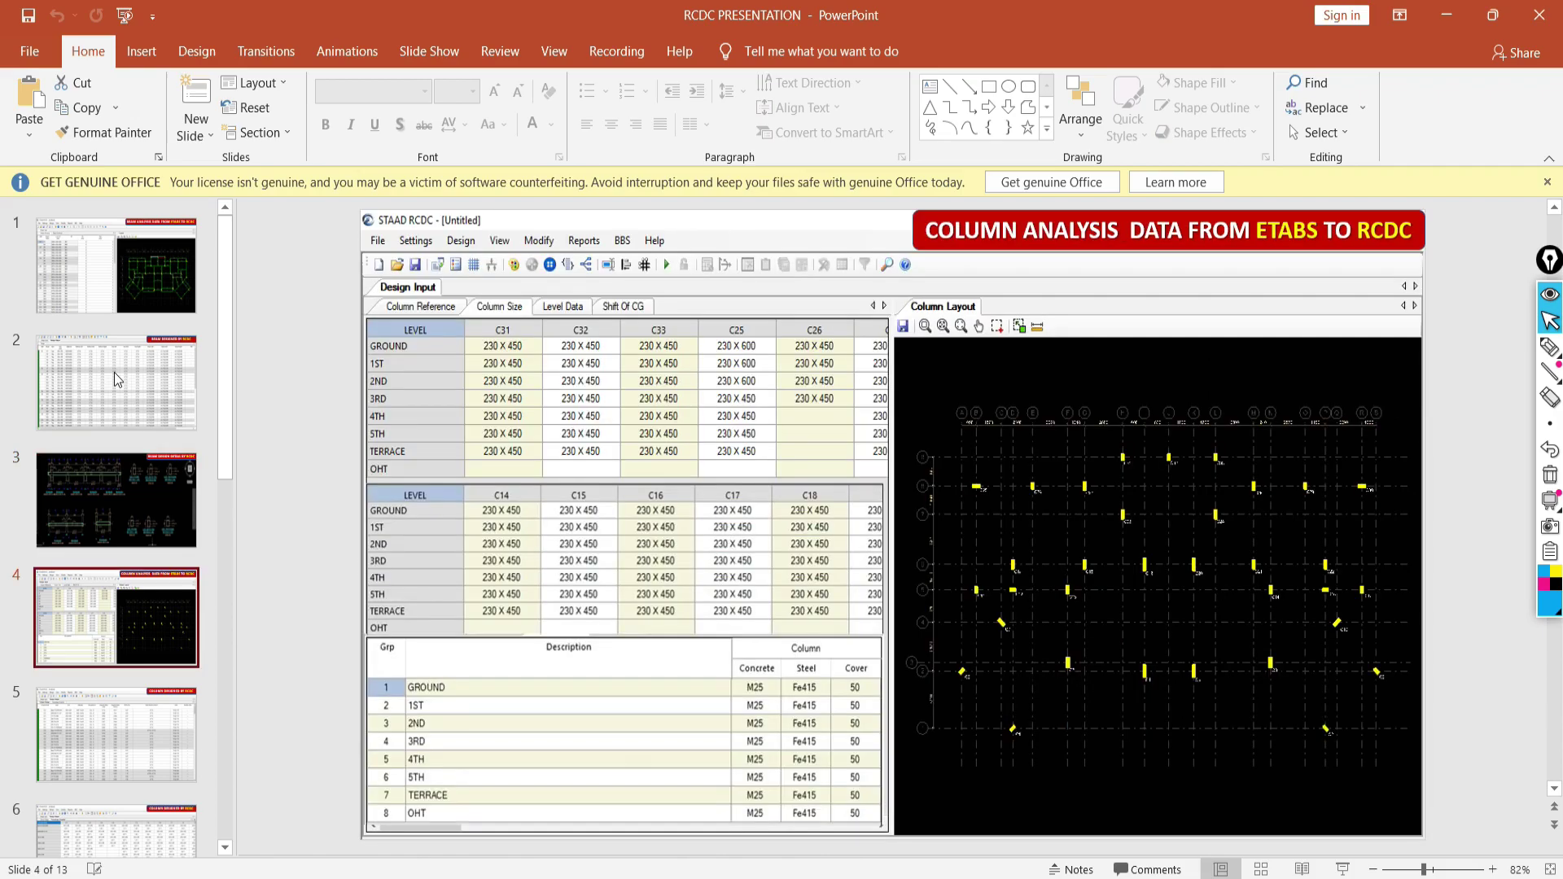
{"action": "key", "text": "Down"}
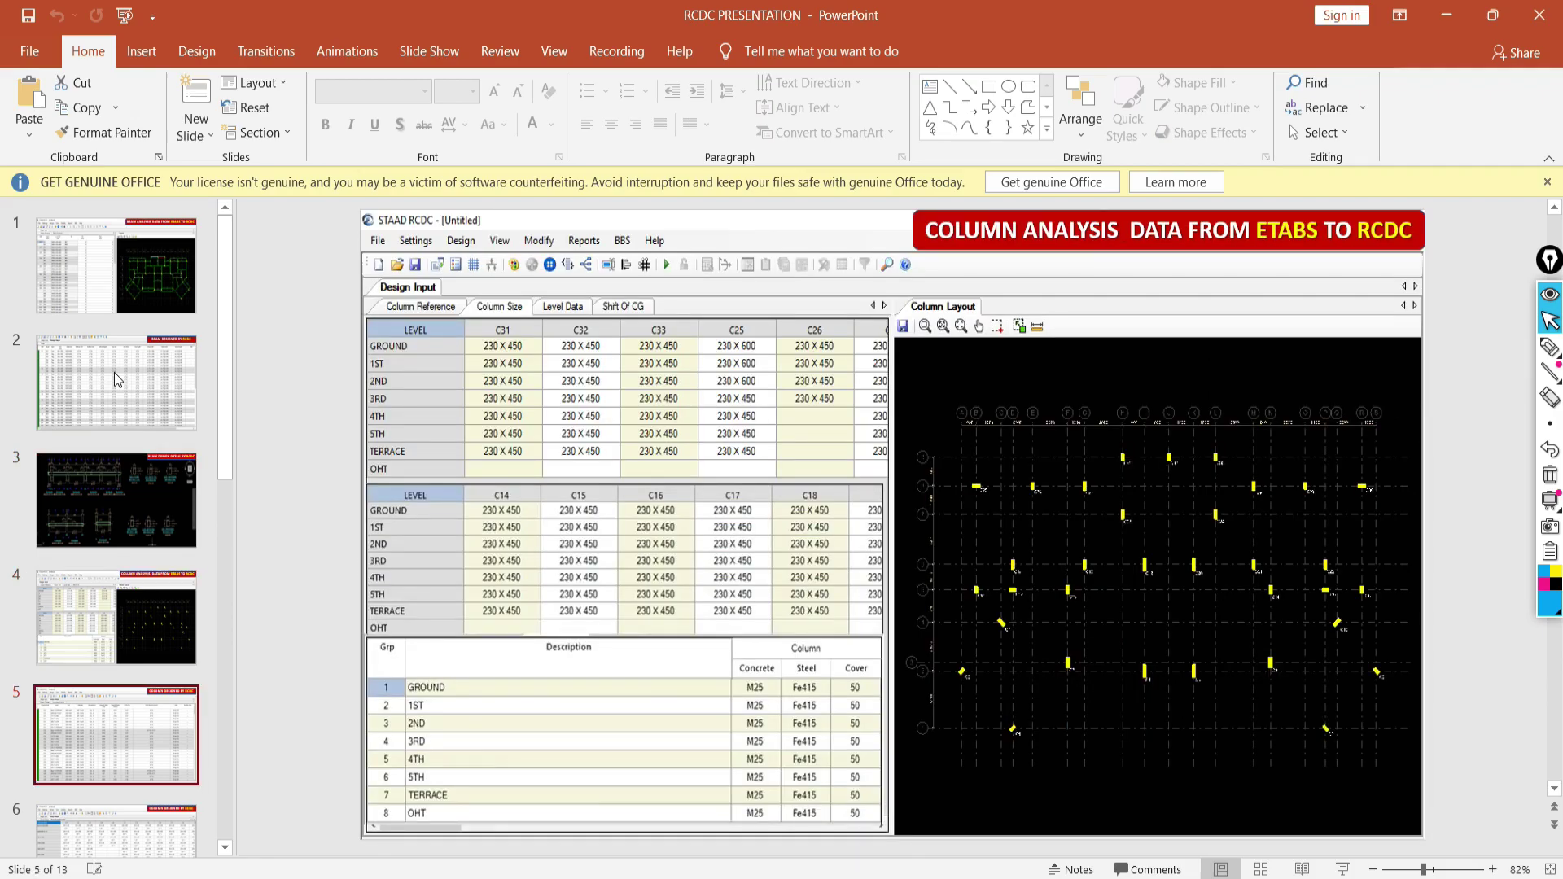
{"action": "key", "text": "Down"}
{"action": "key", "text": "Down"}
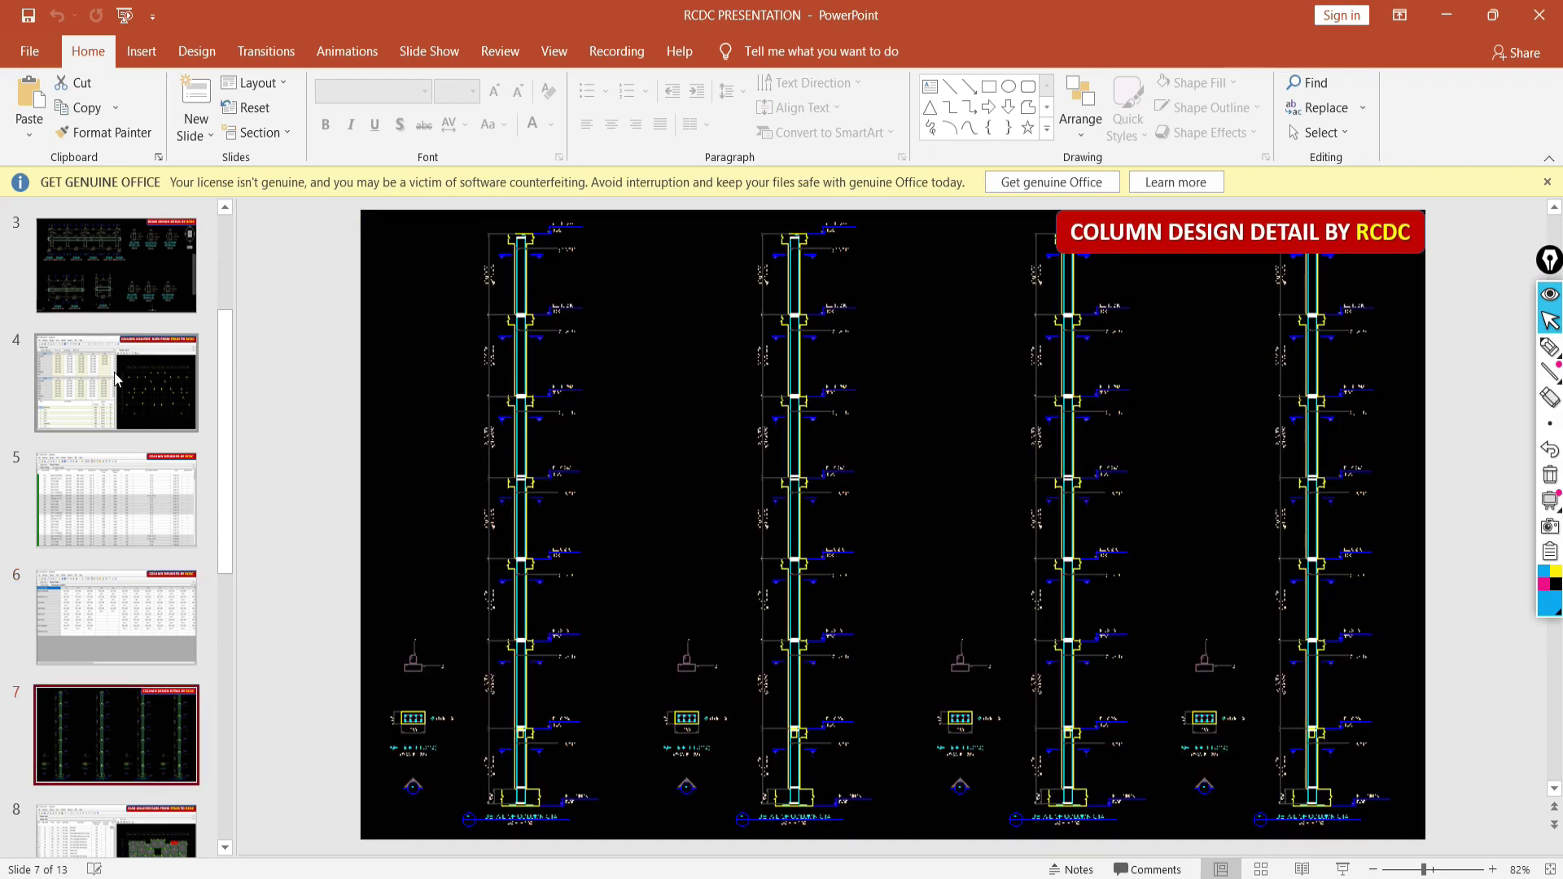
{"action": "key", "text": "Down"}
{"action": "key", "text": "Down"}
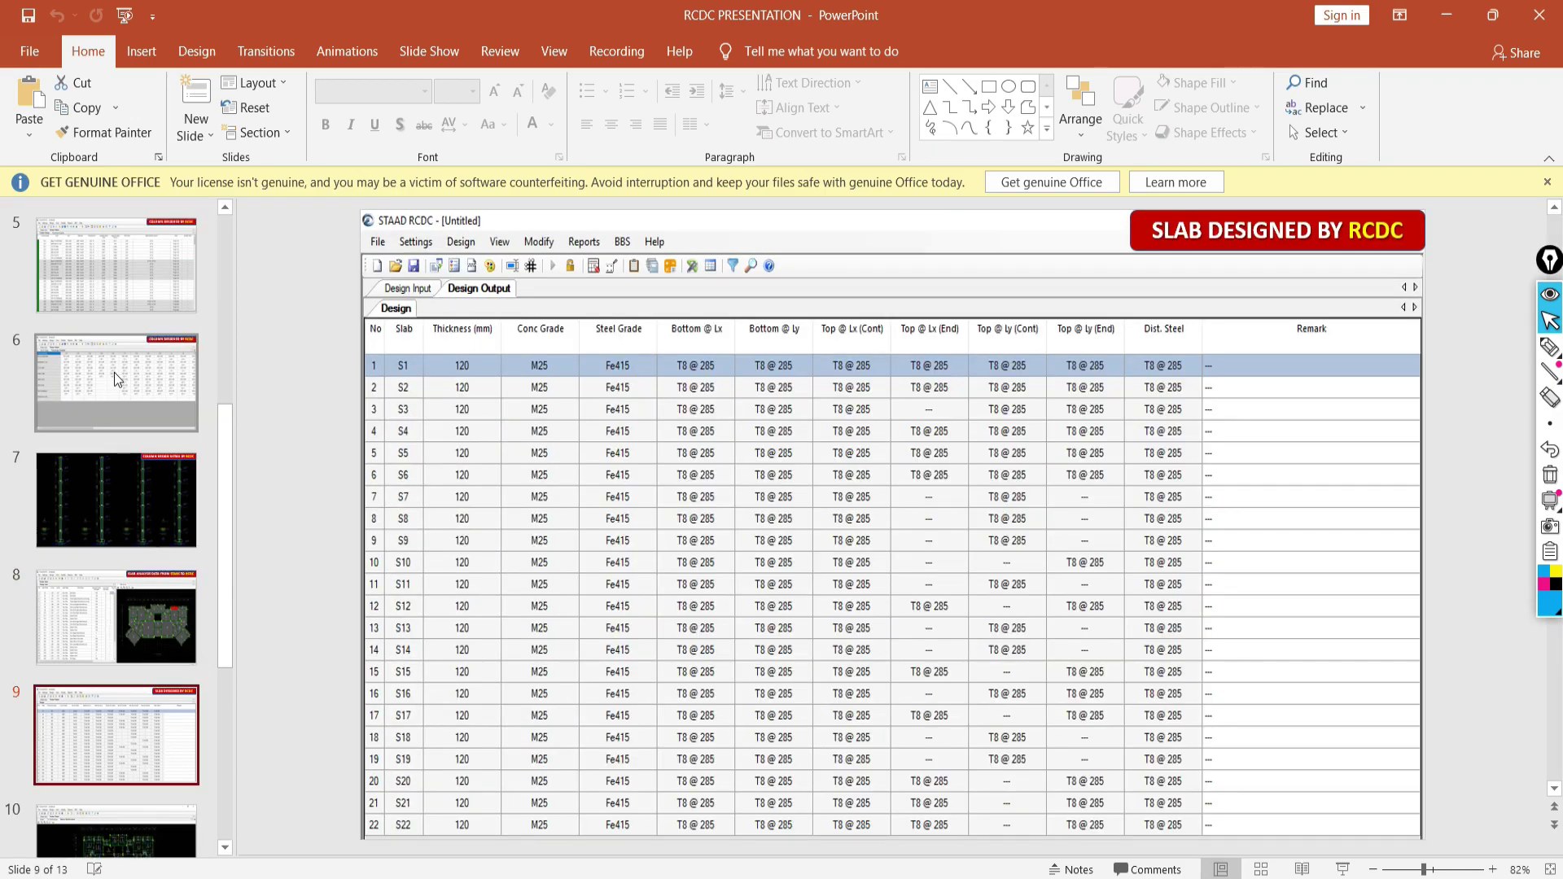
{"action": "key", "text": "Up"}
{"action": "key", "text": "Down"}
{"action": "key", "text": "Down"}
{"action": "key", "text": "Down"}
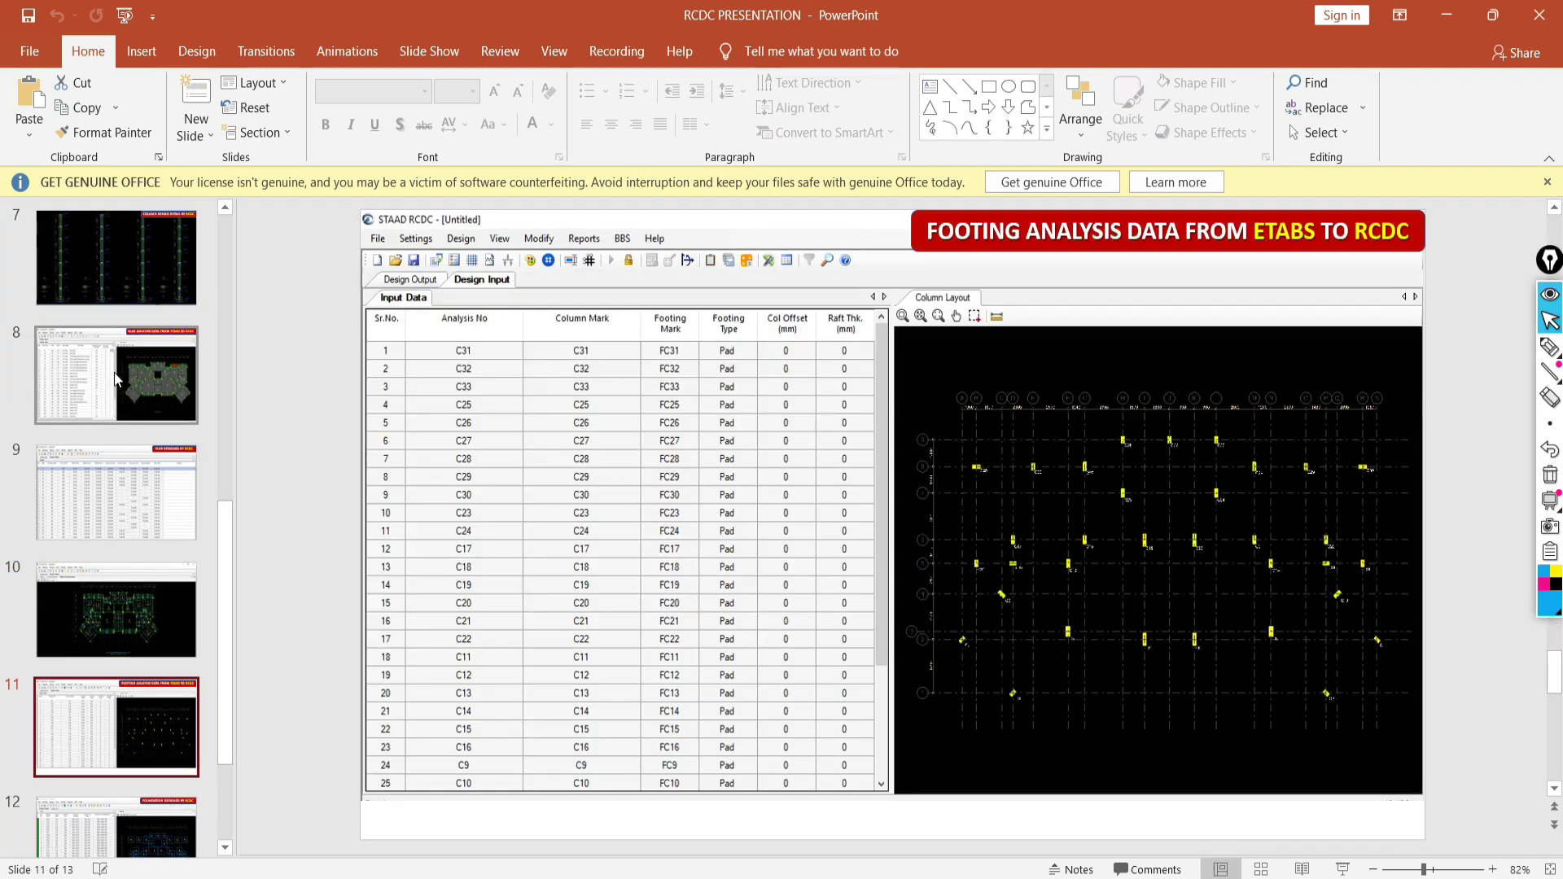
{"action": "key", "text": "Down"}
{"action": "key", "text": "Down"}
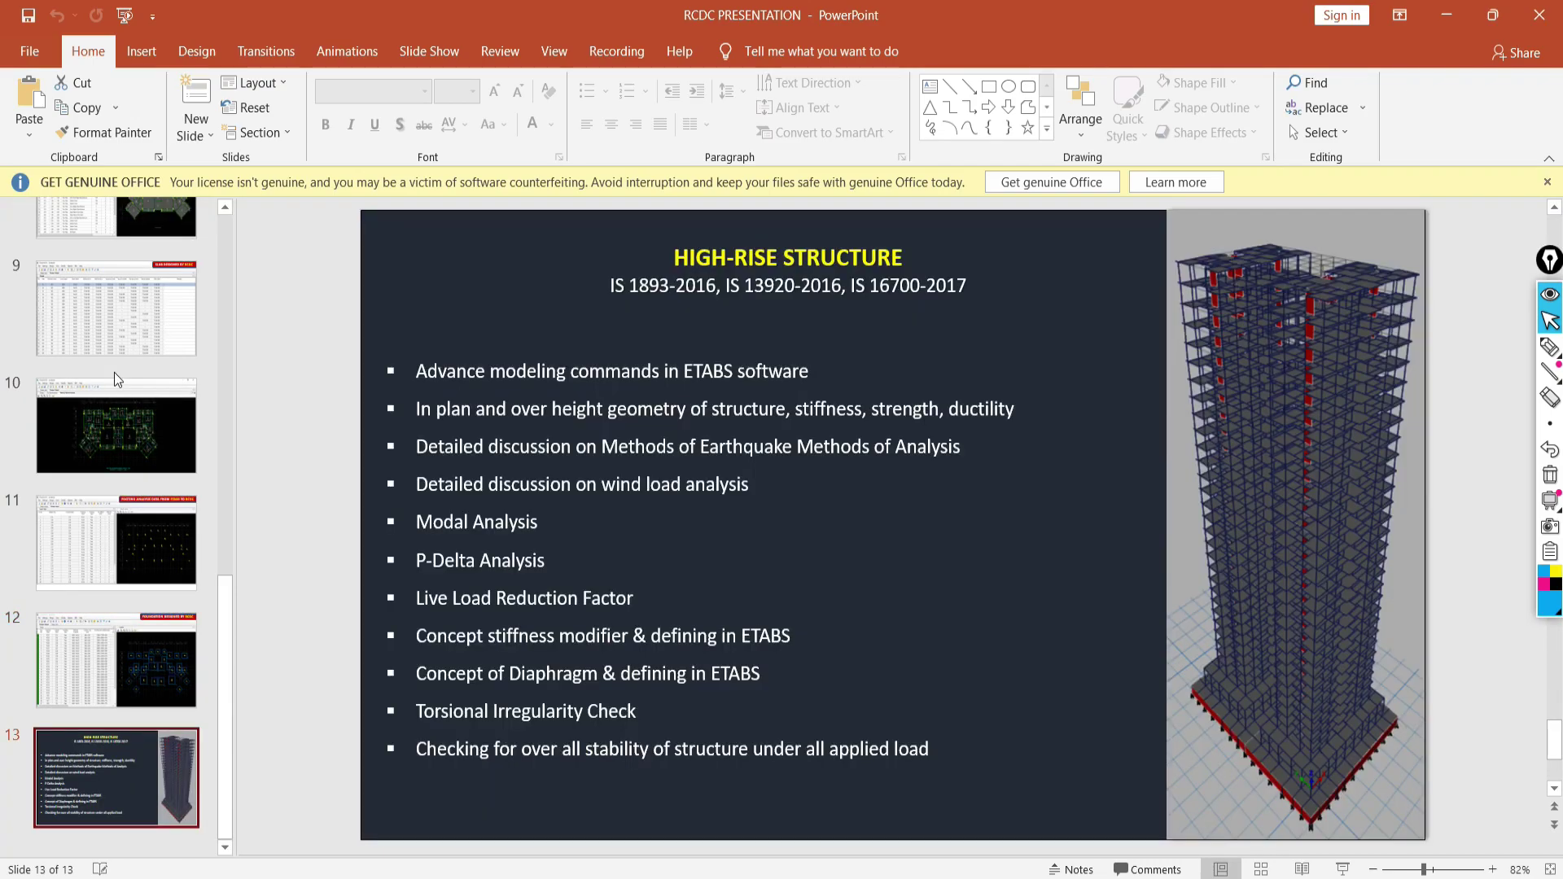
{"action": "key", "text": "Up"}
{"action": "key", "text": "Up"}
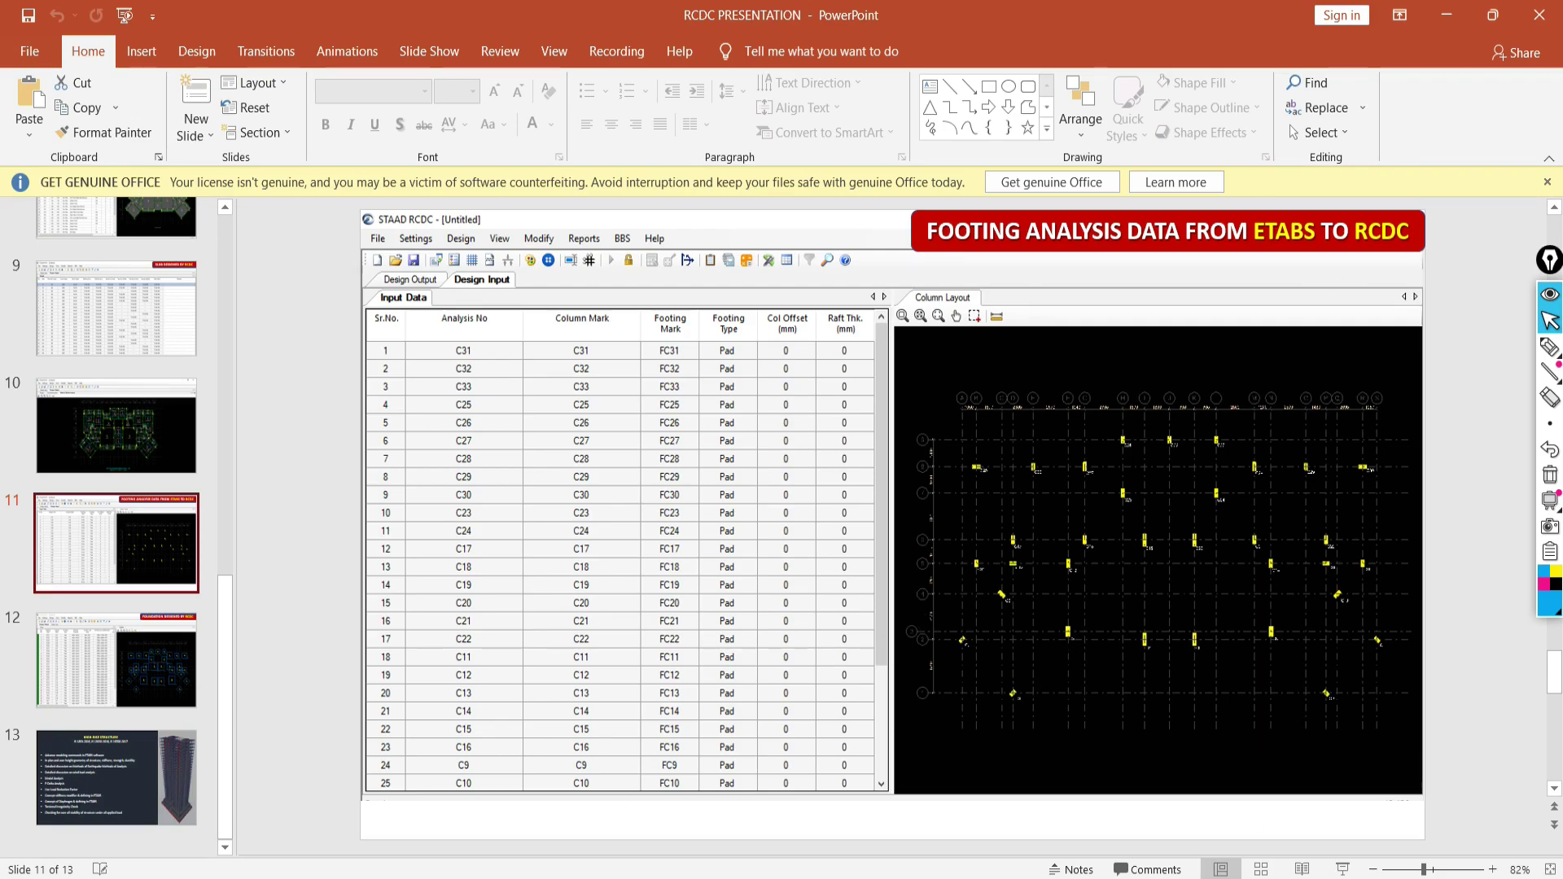
{"action": "key", "text": "alt+Tab"}
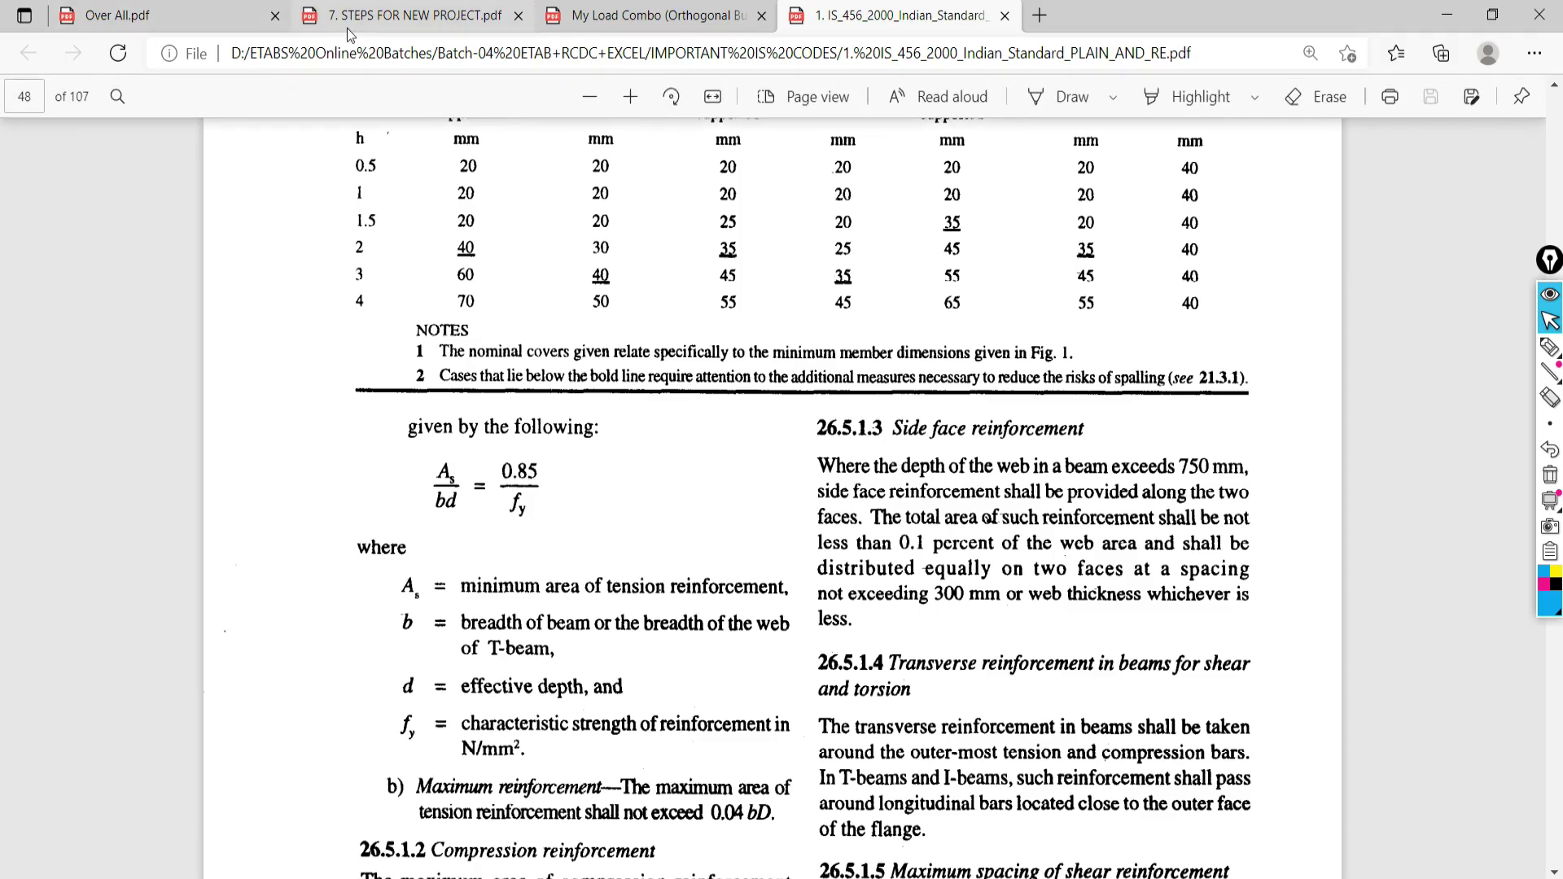
- Switch to Over All.pdf and scroll down past the Advance Topics page
{"action": "left_click", "coordinate": [163, 15]}
{"action": "scroll", "coordinate": [790, 604], "scroll_direction": "down", "scroll_amount": 5}
{"action": "scroll", "coordinate": [782, 604], "scroll_direction": "down", "scroll_amount": 5}
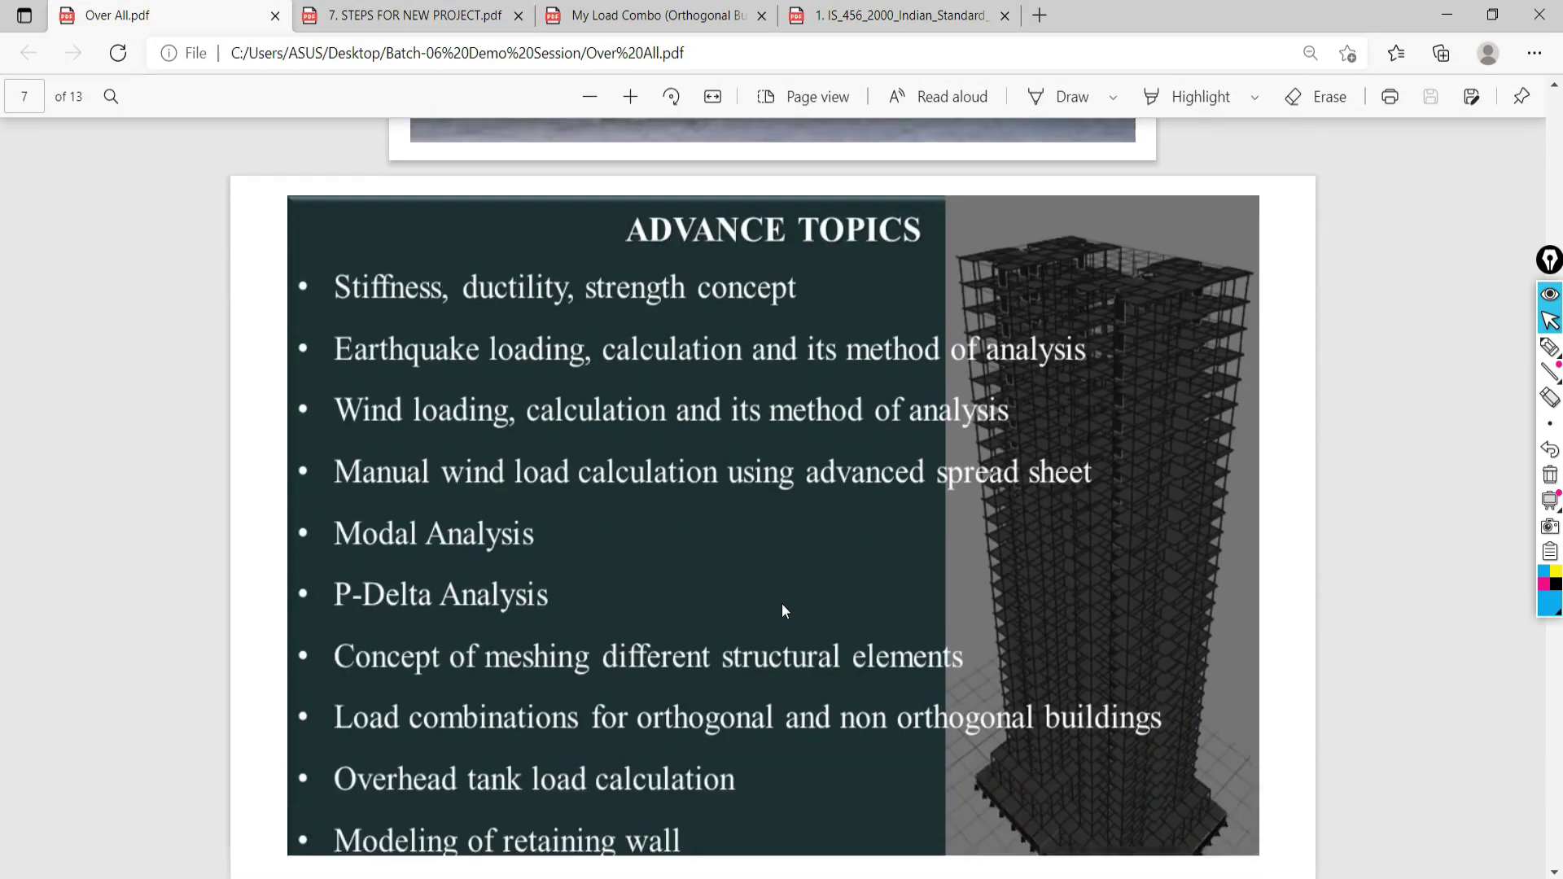
{"action": "scroll", "coordinate": [781, 604], "scroll_direction": "down", "scroll_amount": 5}
{"action": "scroll", "coordinate": [780, 606], "scroll_direction": "down", "scroll_amount": 5}
{"action": "scroll", "coordinate": [781, 607], "scroll_direction": "down", "scroll_amount": 5}
{"action": "scroll", "coordinate": [780, 607], "scroll_direction": "down", "scroll_amount": 5}
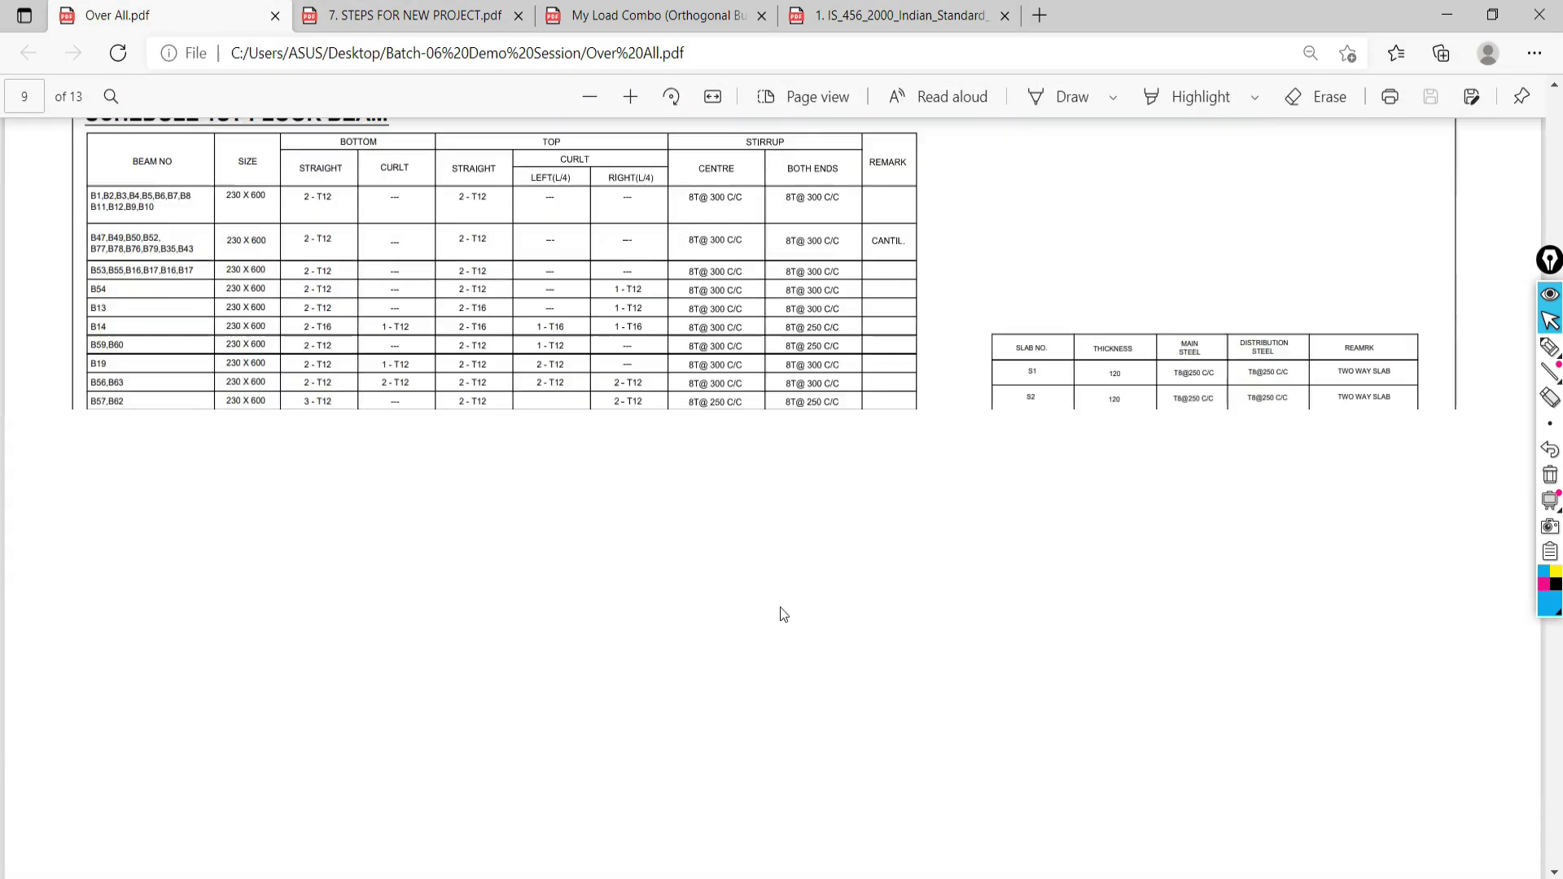
{"action": "scroll", "coordinate": [780, 608], "scroll_direction": "down", "scroll_amount": 5}
{"action": "scroll", "coordinate": [782, 611], "scroll_direction": "up", "scroll_amount": 3}
{"action": "scroll", "coordinate": [783, 614], "scroll_direction": "down", "scroll_amount": 2}
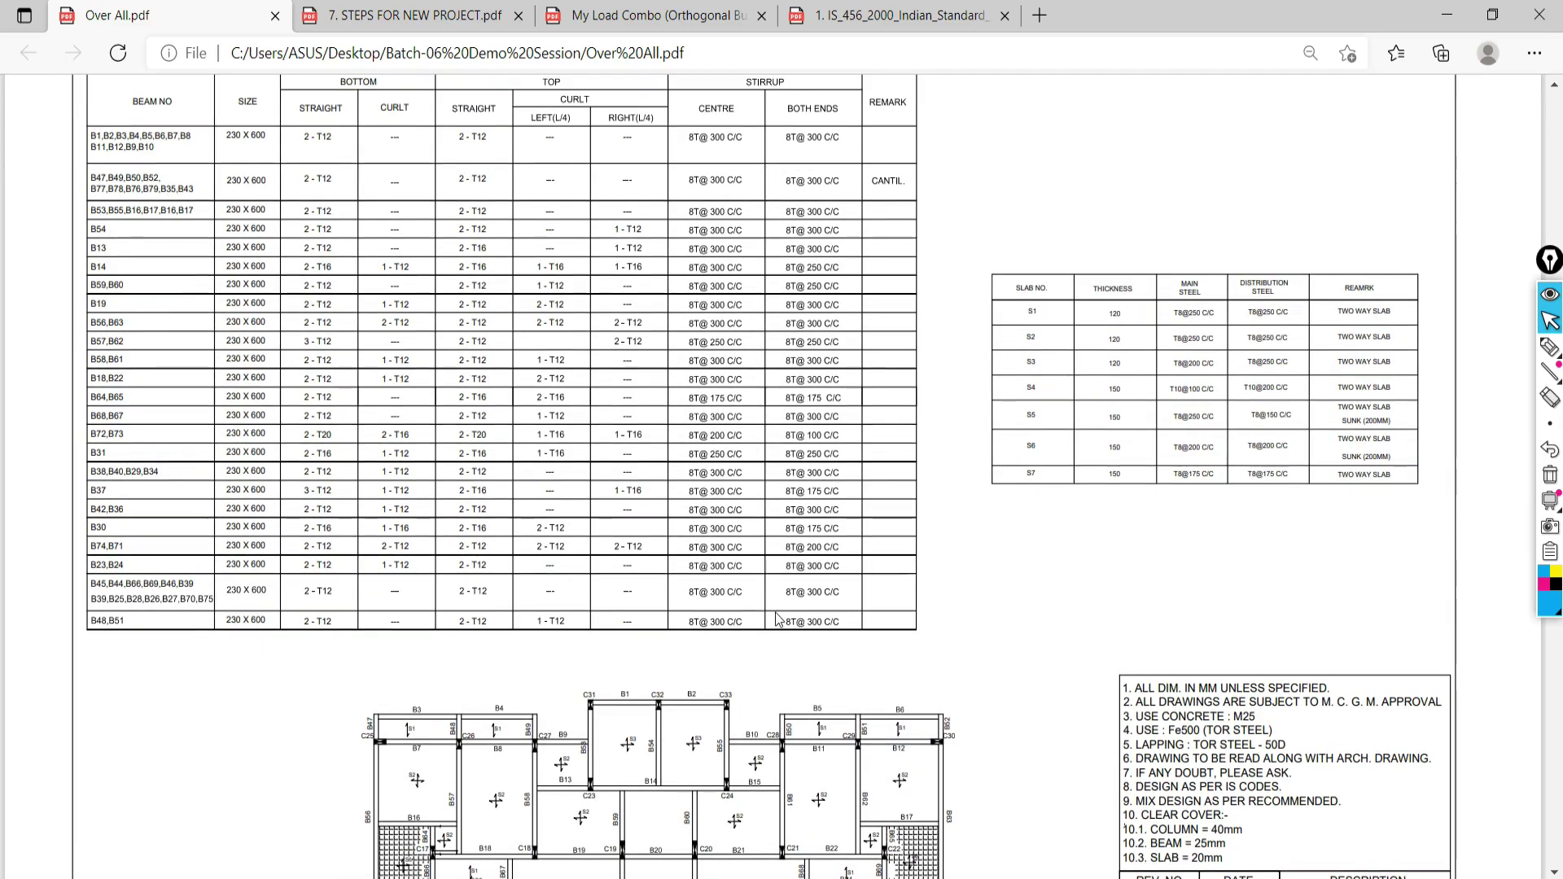
{"action": "scroll", "coordinate": [782, 613], "scroll_direction": "down", "scroll_amount": 2}
{"action": "scroll", "coordinate": [707, 588], "scroll_direction": "up", "scroll_amount": 4}
{"action": "scroll", "coordinate": [707, 588], "scroll_direction": "up", "scroll_amount": 3}
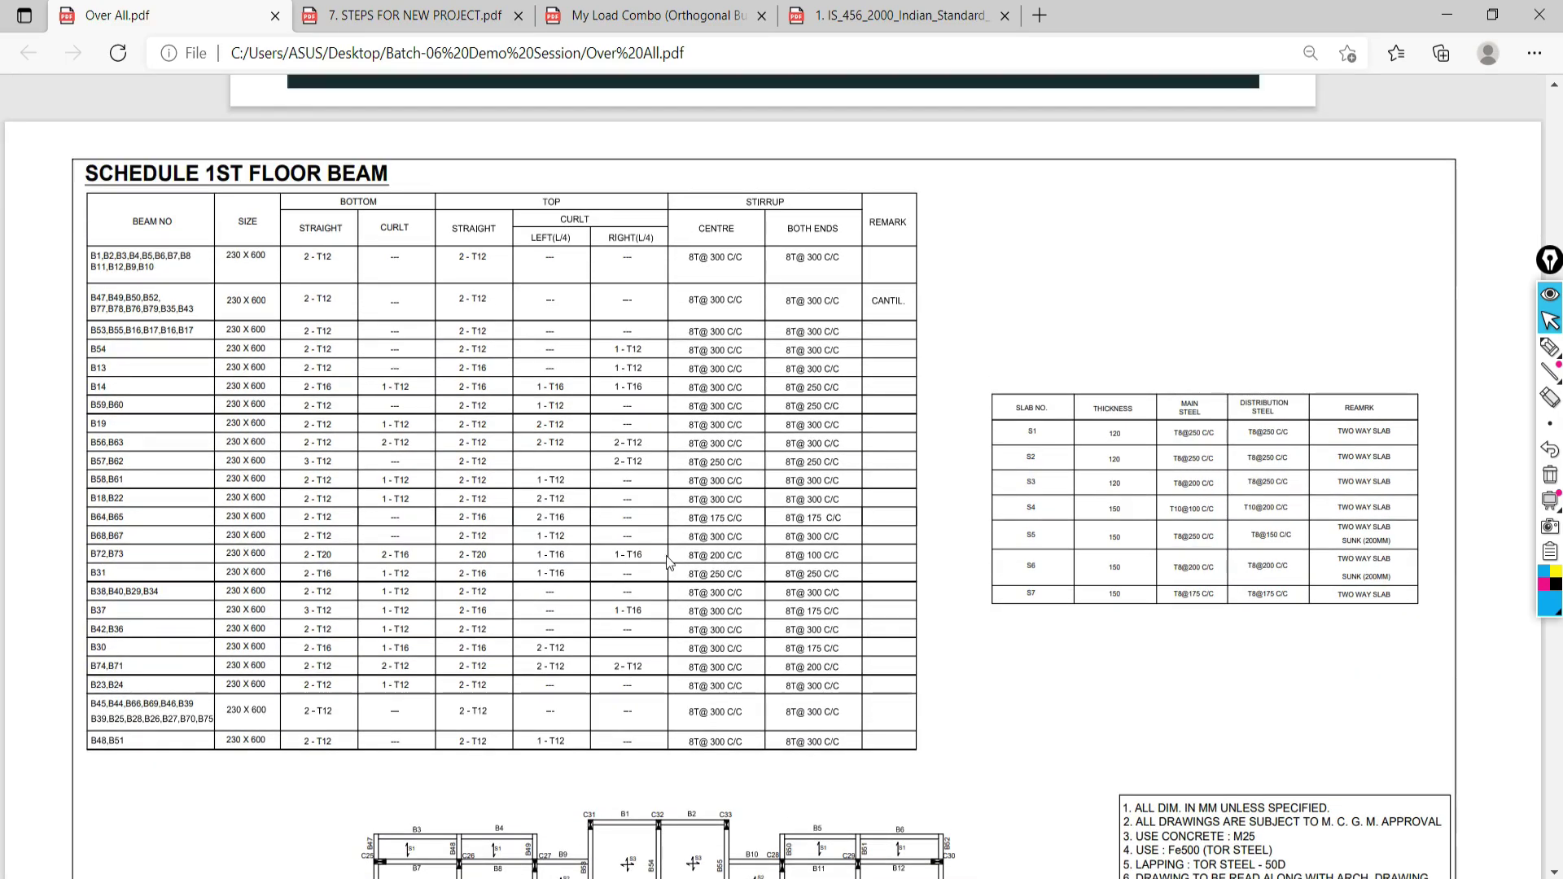
{"action": "scroll", "coordinate": [667, 562], "scroll_direction": "down", "scroll_amount": 5}
{"action": "scroll", "coordinate": [667, 562], "scroll_direction": "down", "scroll_amount": 4}
{"action": "scroll", "coordinate": [668, 561], "scroll_direction": "down", "scroll_amount": 3}
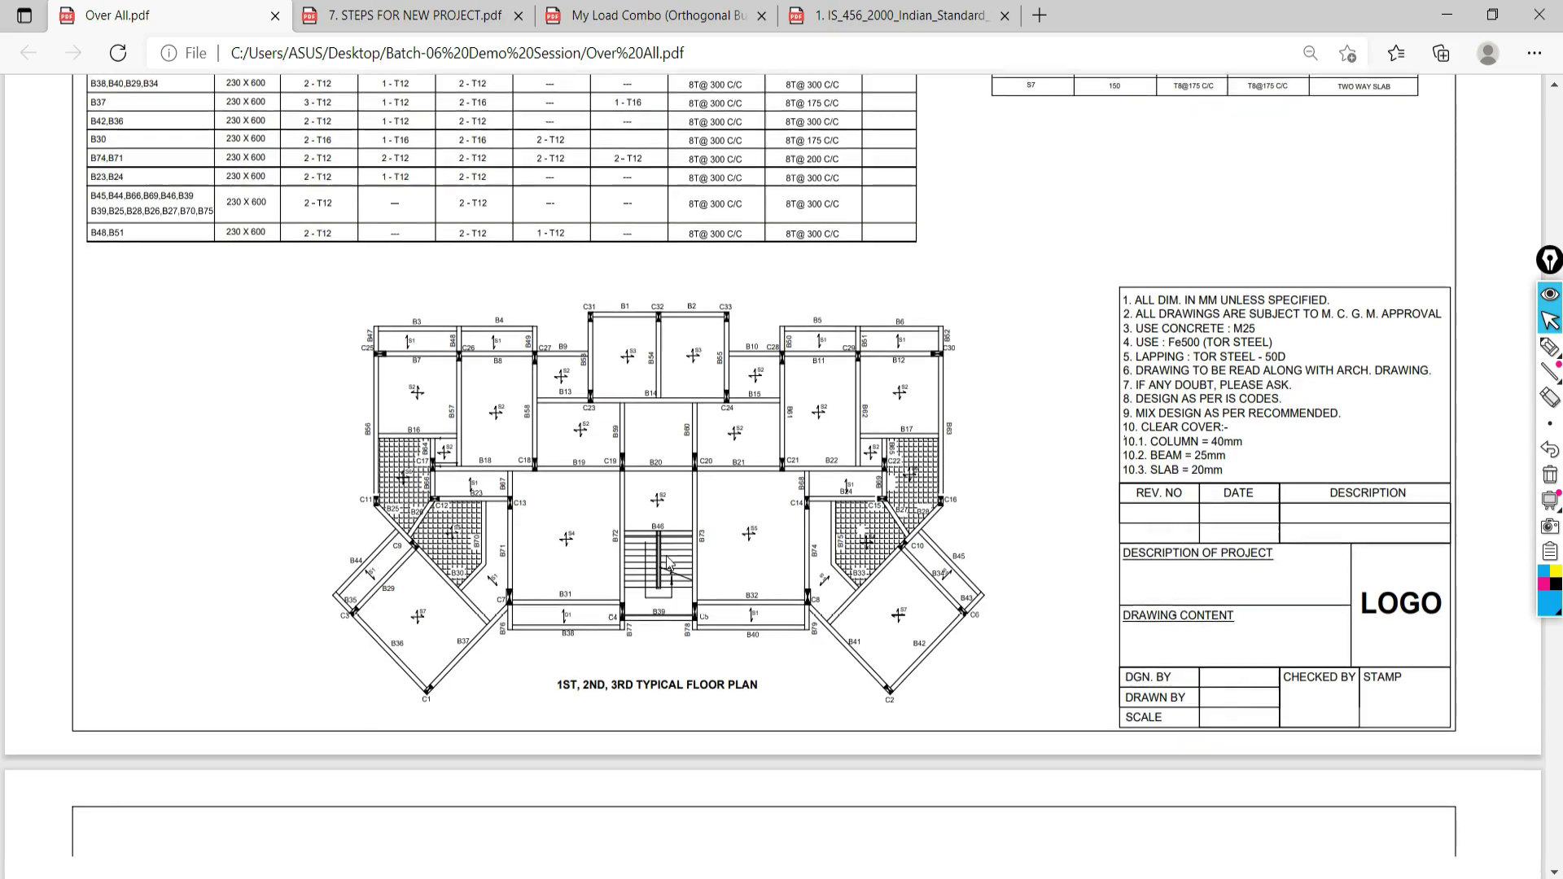
{"action": "scroll", "coordinate": [668, 562], "scroll_direction": "down", "scroll_amount": 3}
{"action": "scroll", "coordinate": [669, 562], "scroll_direction": "down", "scroll_amount": 3}
{"action": "scroll", "coordinate": [666, 556], "scroll_direction": "down", "scroll_amount": 5}
{"action": "scroll", "coordinate": [676, 587], "scroll_direction": "down", "scroll_amount": 3}
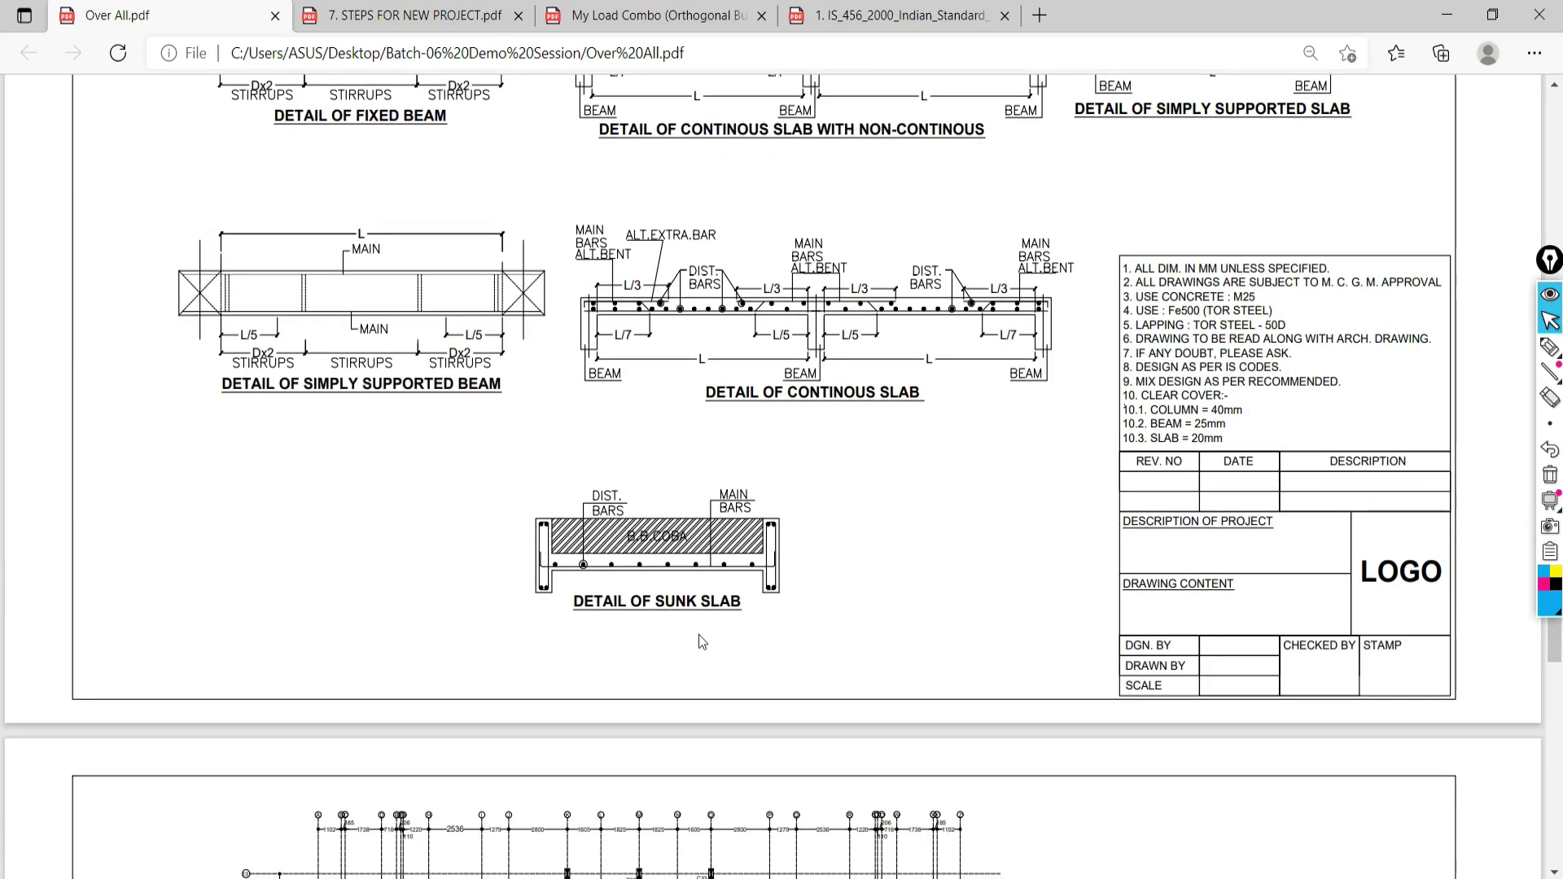
{"action": "scroll", "coordinate": [742, 633], "scroll_direction": "down", "scroll_amount": 3}
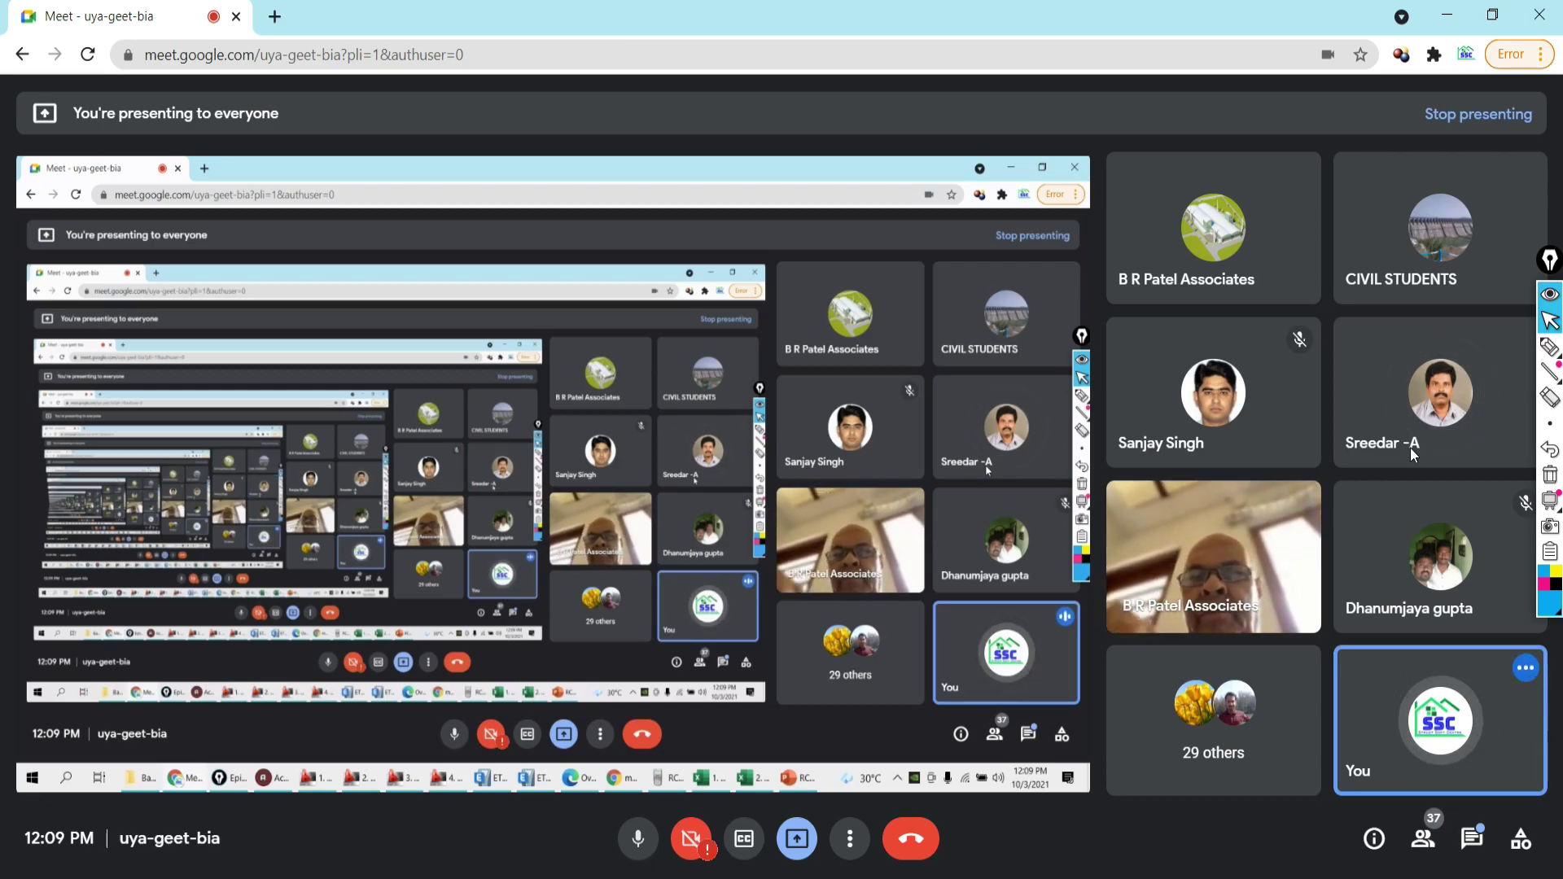
{"action": "mouse_move", "coordinate": [1005, 653]}
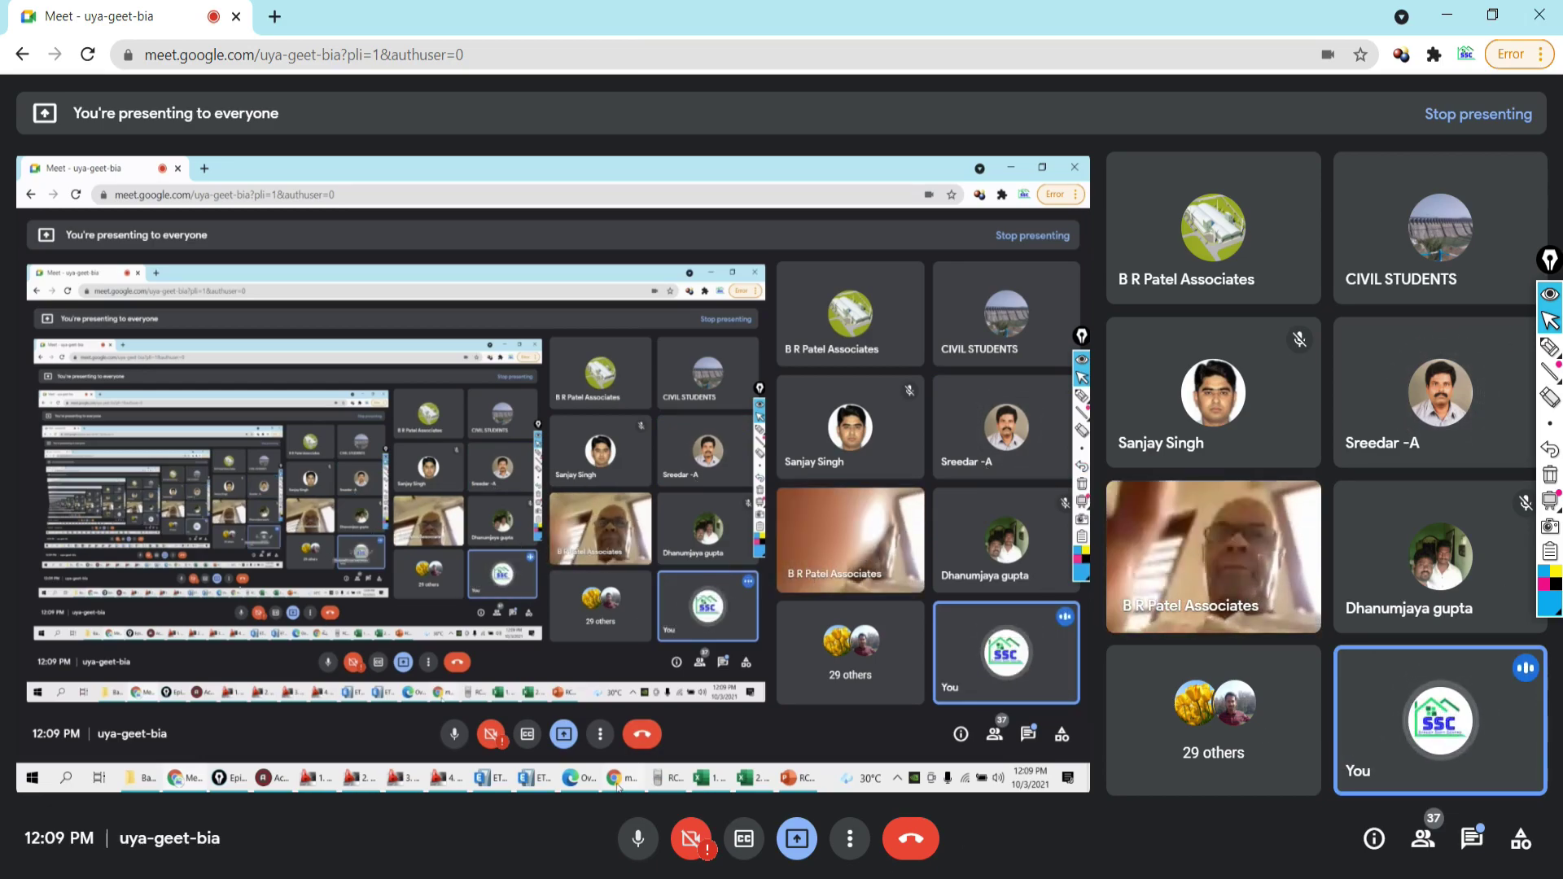
- Return to Over All.pdf and settle on the ETABS + RCDC + EXCEL training poster page
{"action": "key", "text": "alt+Tab"}
{"action": "scroll", "coordinate": [717, 479], "scroll_direction": "up", "scroll_amount": 2, "text": "ctrl"}
{"action": "scroll", "coordinate": [747, 456], "scroll_direction": "down", "scroll_amount": 2, "text": "ctrl"}
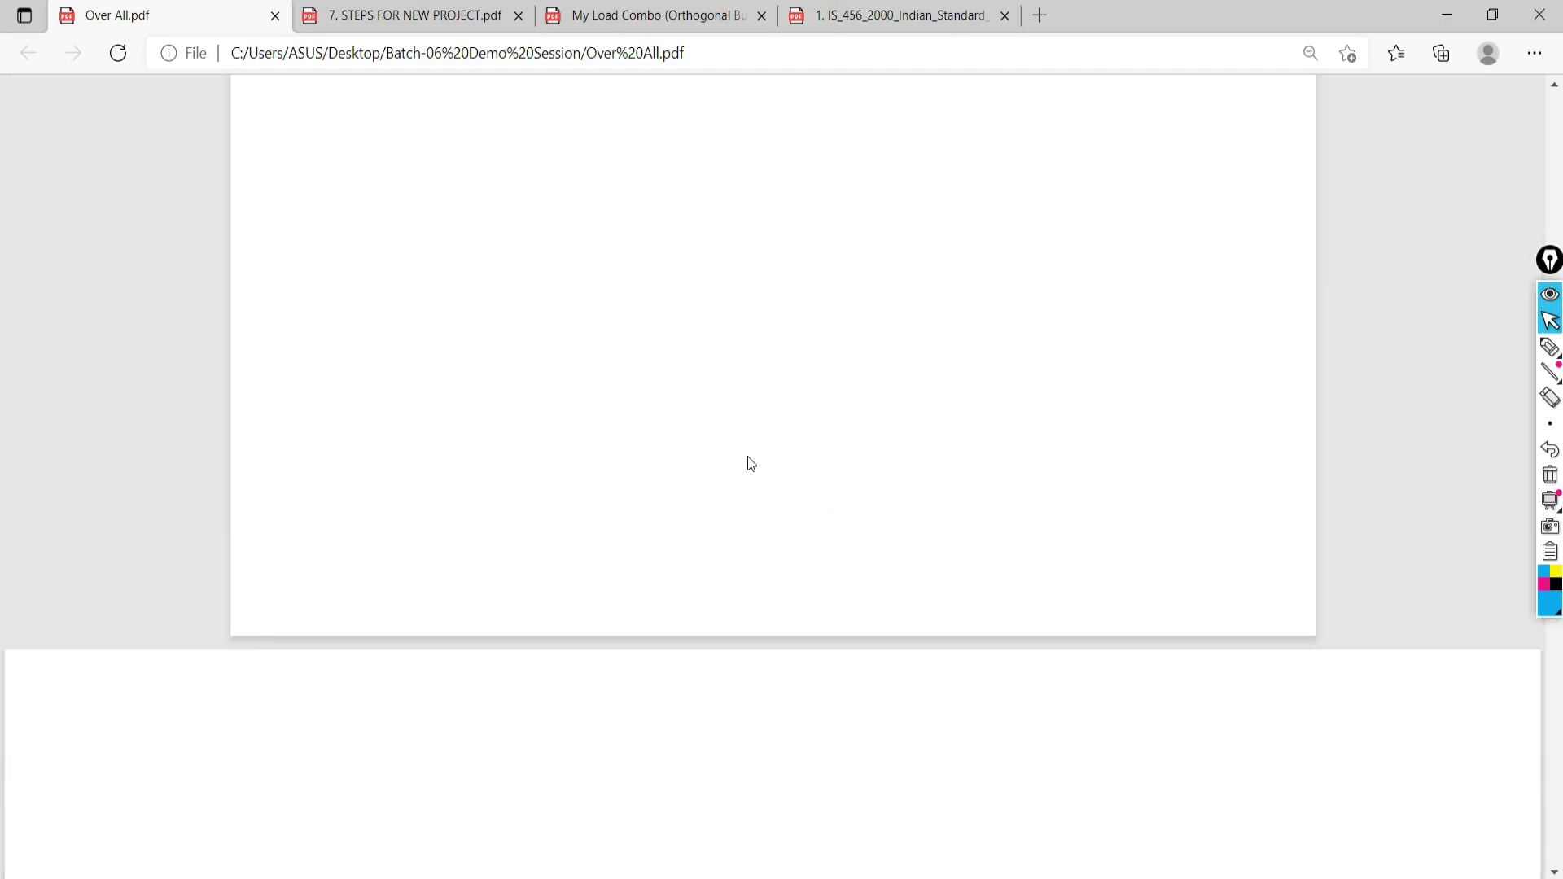
{"action": "scroll", "coordinate": [747, 456], "scroll_direction": "down", "scroll_amount": 3}
{"action": "scroll", "coordinate": [748, 456], "scroll_direction": "down", "scroll_amount": 1}
{"action": "scroll", "coordinate": [747, 456], "scroll_direction": "down", "scroll_amount": 5}
{"action": "scroll", "coordinate": [760, 479], "scroll_direction": "down", "scroll_amount": 3}
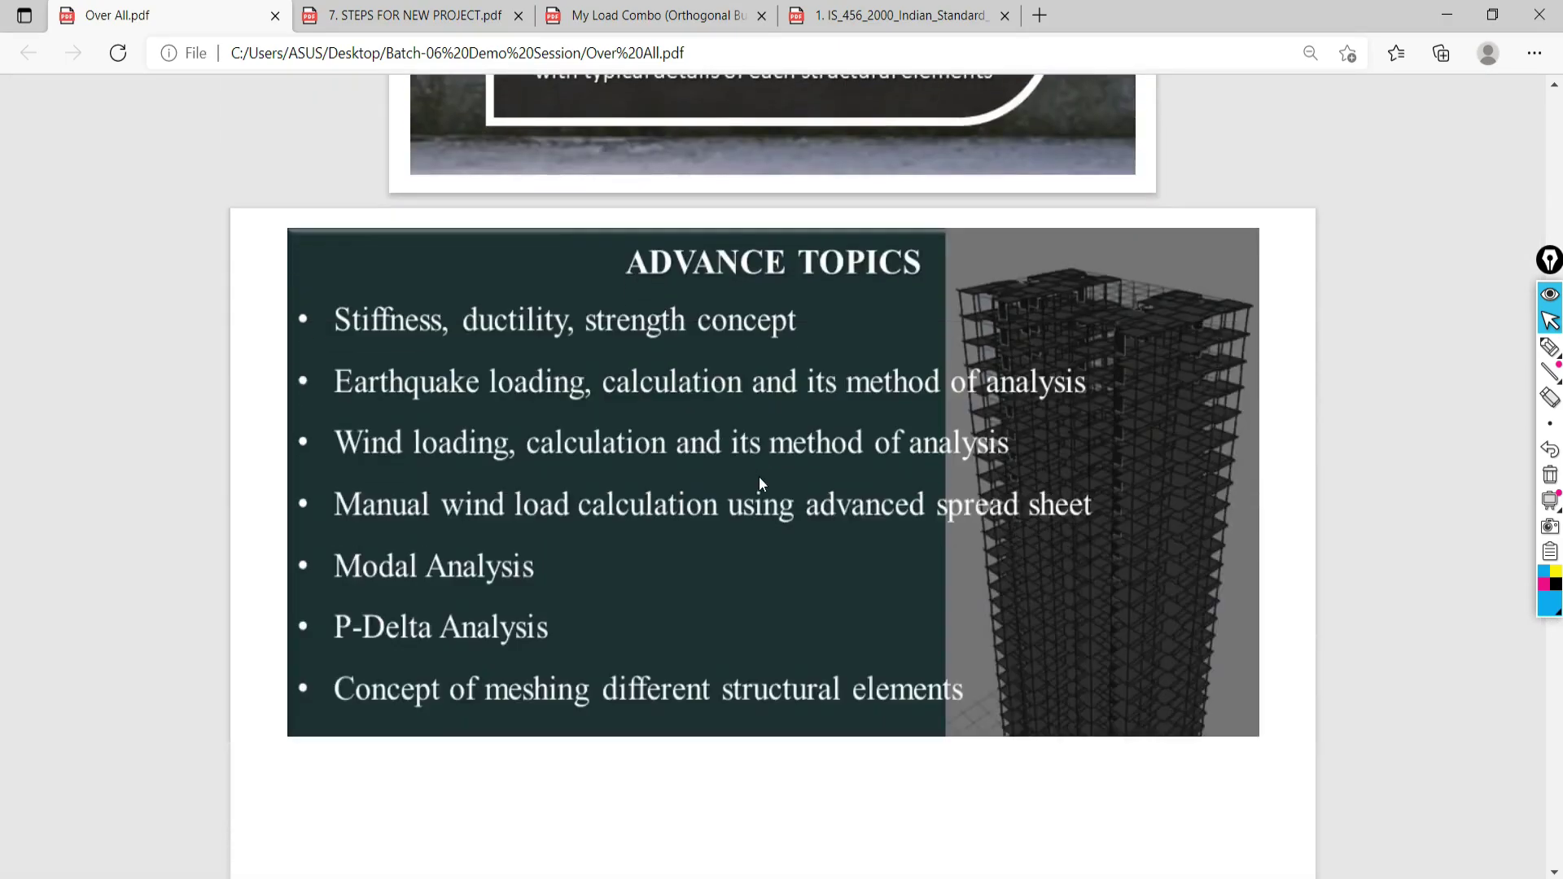
{"action": "scroll", "coordinate": [759, 479], "scroll_direction": "up", "scroll_amount": 5}
{"action": "scroll", "coordinate": [757, 481], "scroll_direction": "up", "scroll_amount": 3}
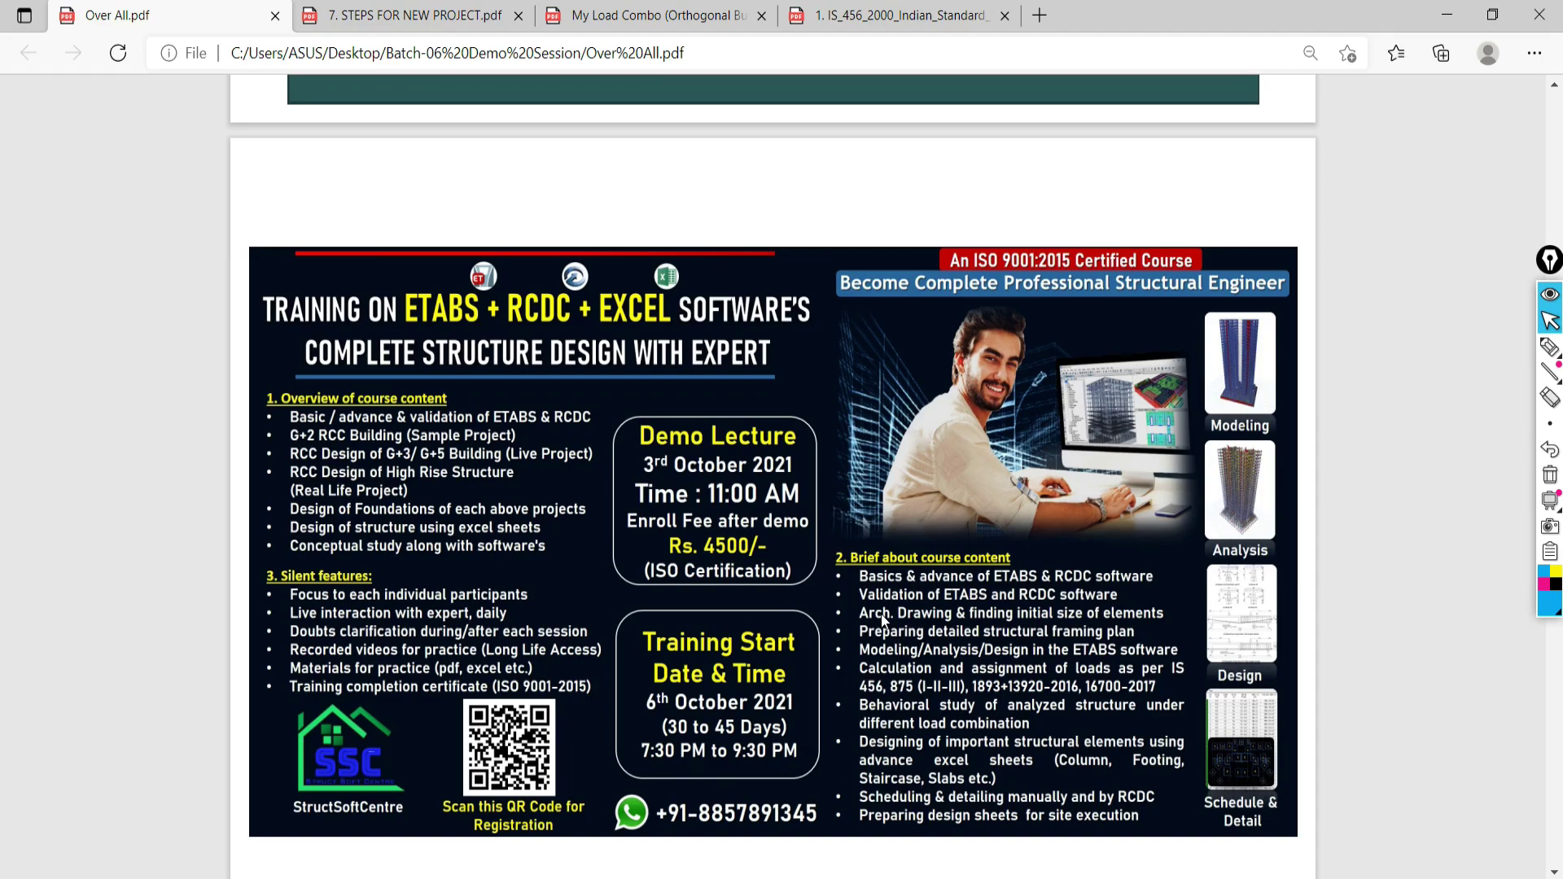
- Bring the Google Meet call with participant tiles and shared-screen preview to the front
{"action": "key", "text": "alt+Tab"}
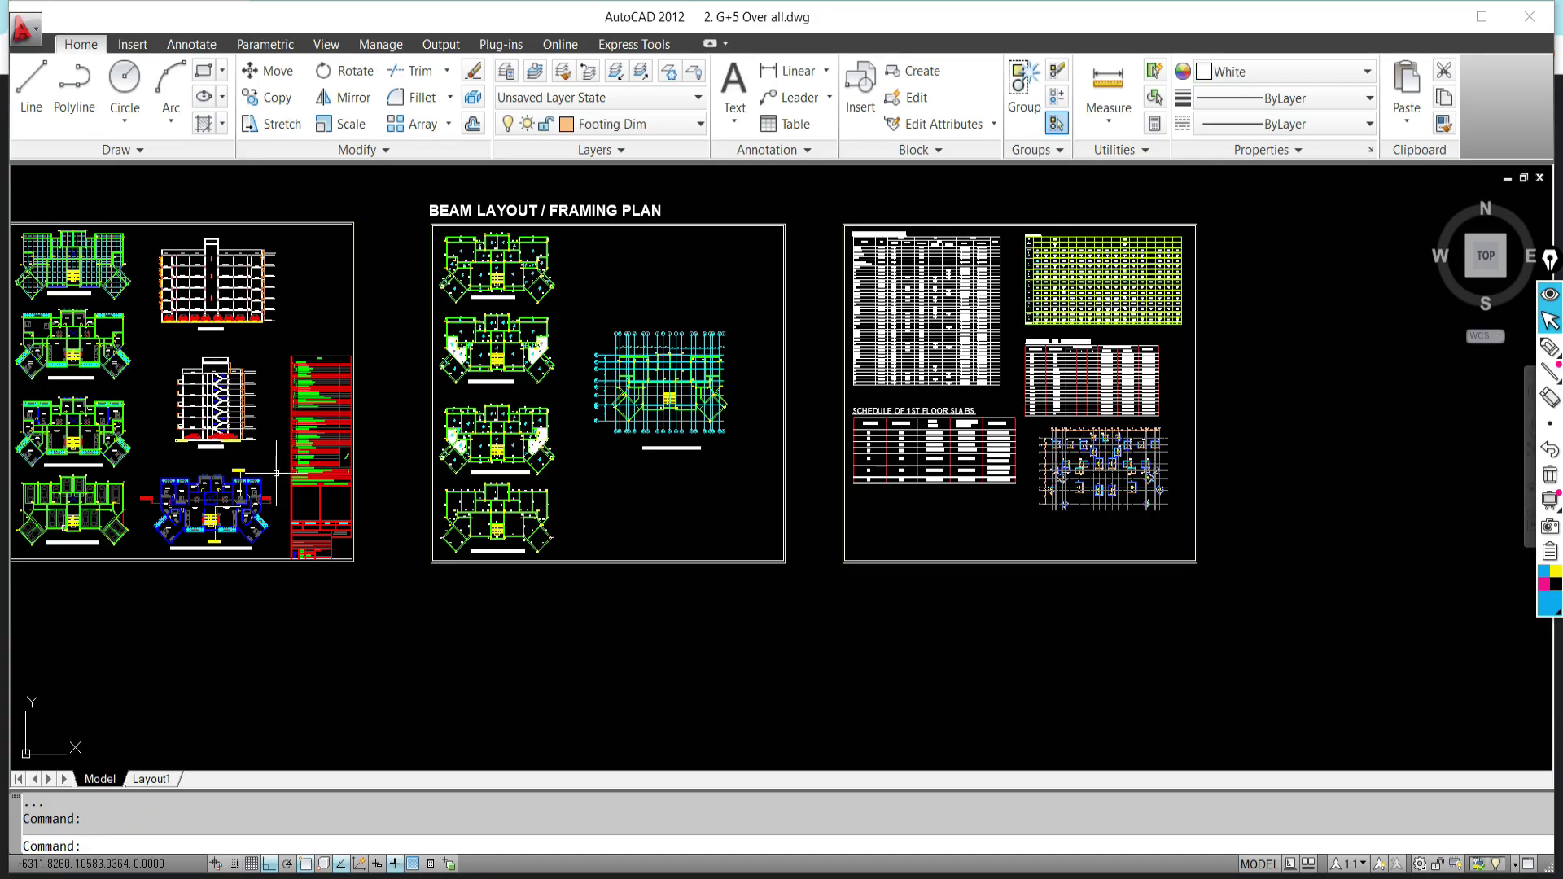
- Zoom onto the 1ST, 2ND, 3RD TYPICAL FLOOR PLAN and its title, then return to Meet
{"action": "mouse_move", "coordinate": [276, 472]}
{"action": "middle_mouse_down"}
{"action": "mouse_move", "coordinate": [622, 402]}
{"action": "mouse_move", "coordinate": [744, 741]}
{"action": "middle_mouse_up"}
{"action": "scroll", "coordinate": [622, 403], "scroll_direction": "up", "scroll_amount": 2}
{"action": "scroll", "coordinate": [622, 402], "scroll_direction": "up", "scroll_amount": 2}
{"action": "scroll", "coordinate": [622, 402], "scroll_direction": "up", "scroll_amount": 5}
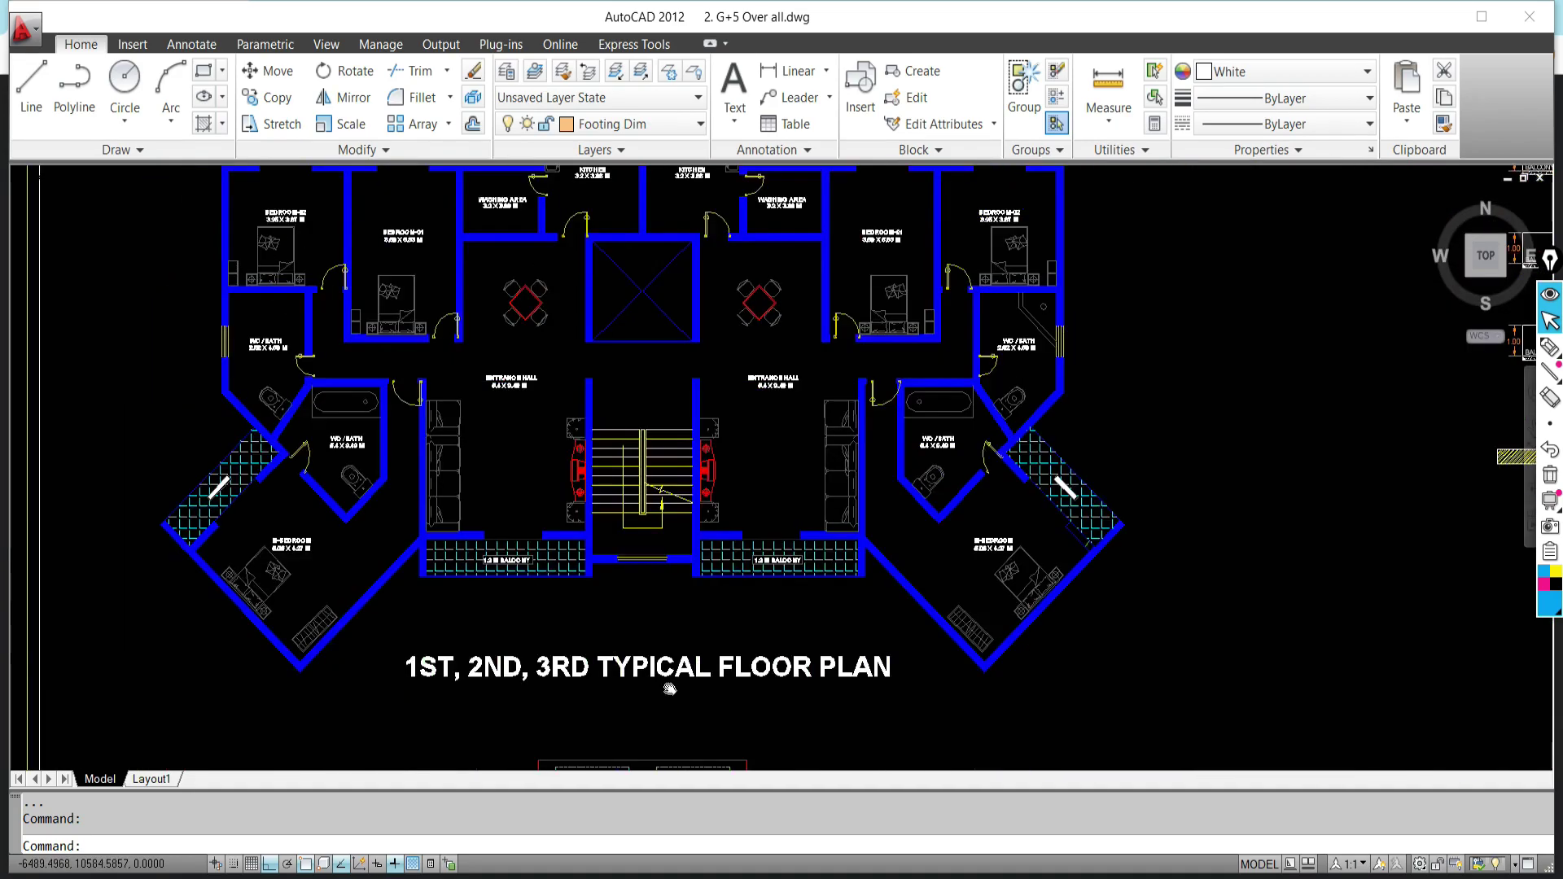
{"action": "middle_click_drag", "start_coordinate": [753, 618], "coordinate": [753, 533]}
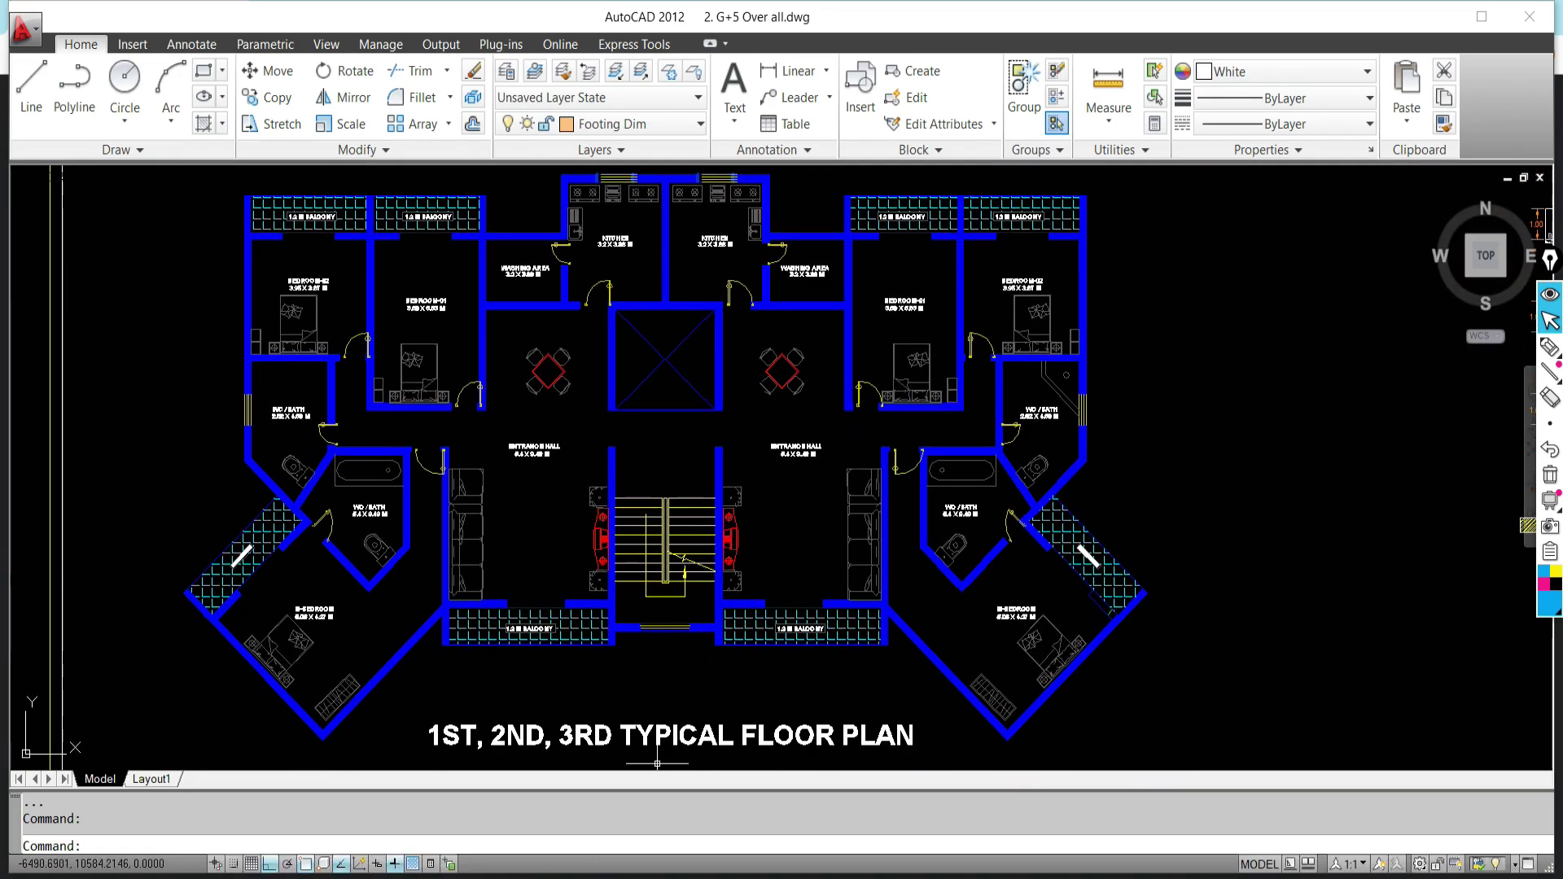
{"action": "key", "text": "alt+Tab"}
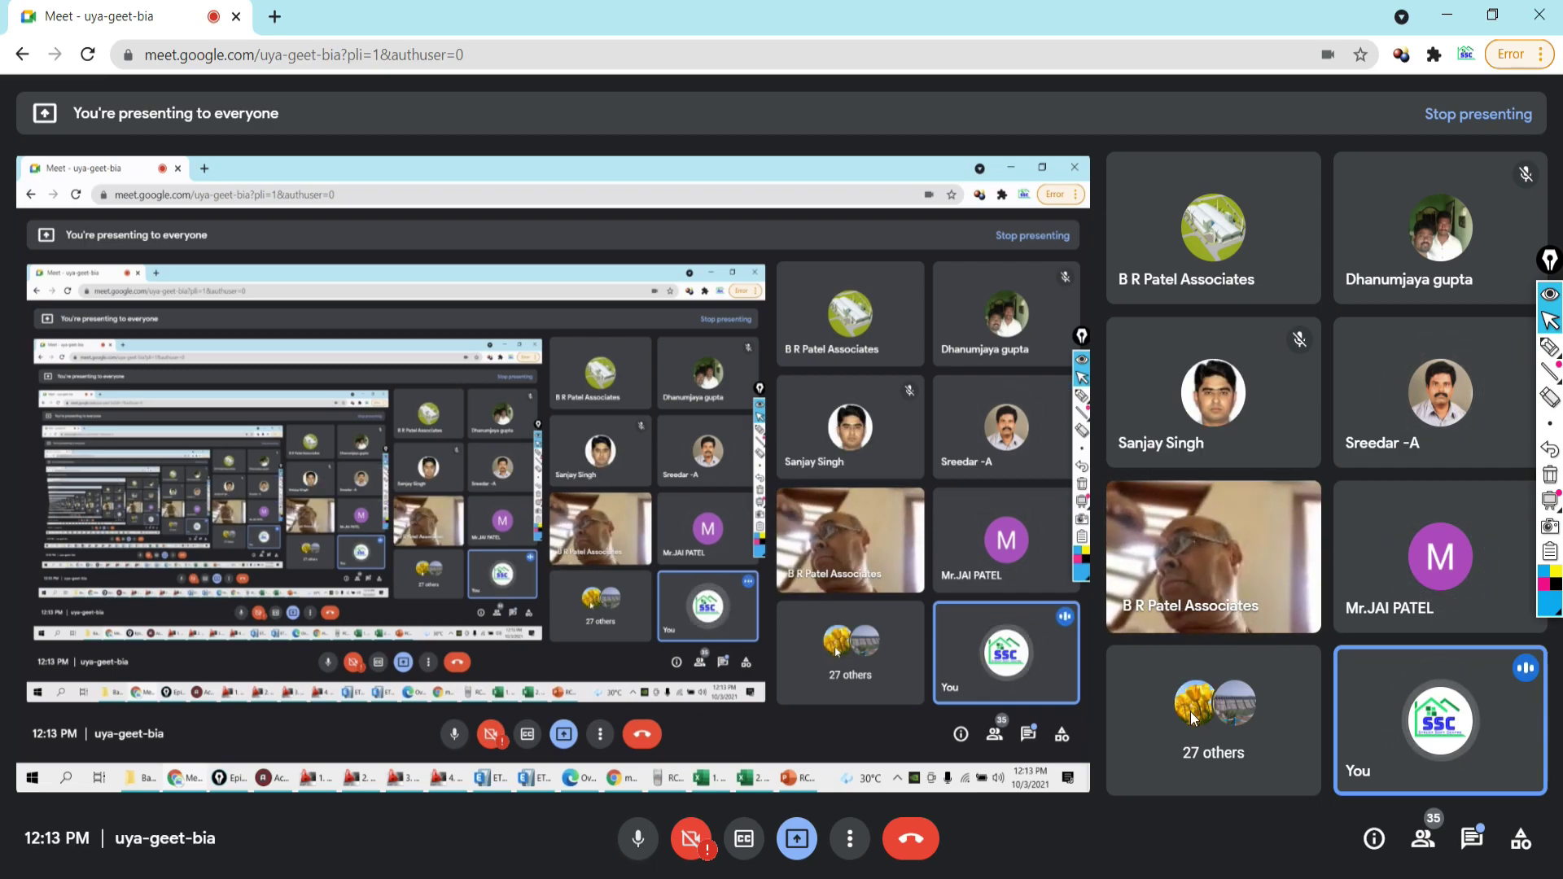
- Open the Chat with everyone panel to read participants' questions
{"action": "left_click", "coordinate": [1472, 838]}
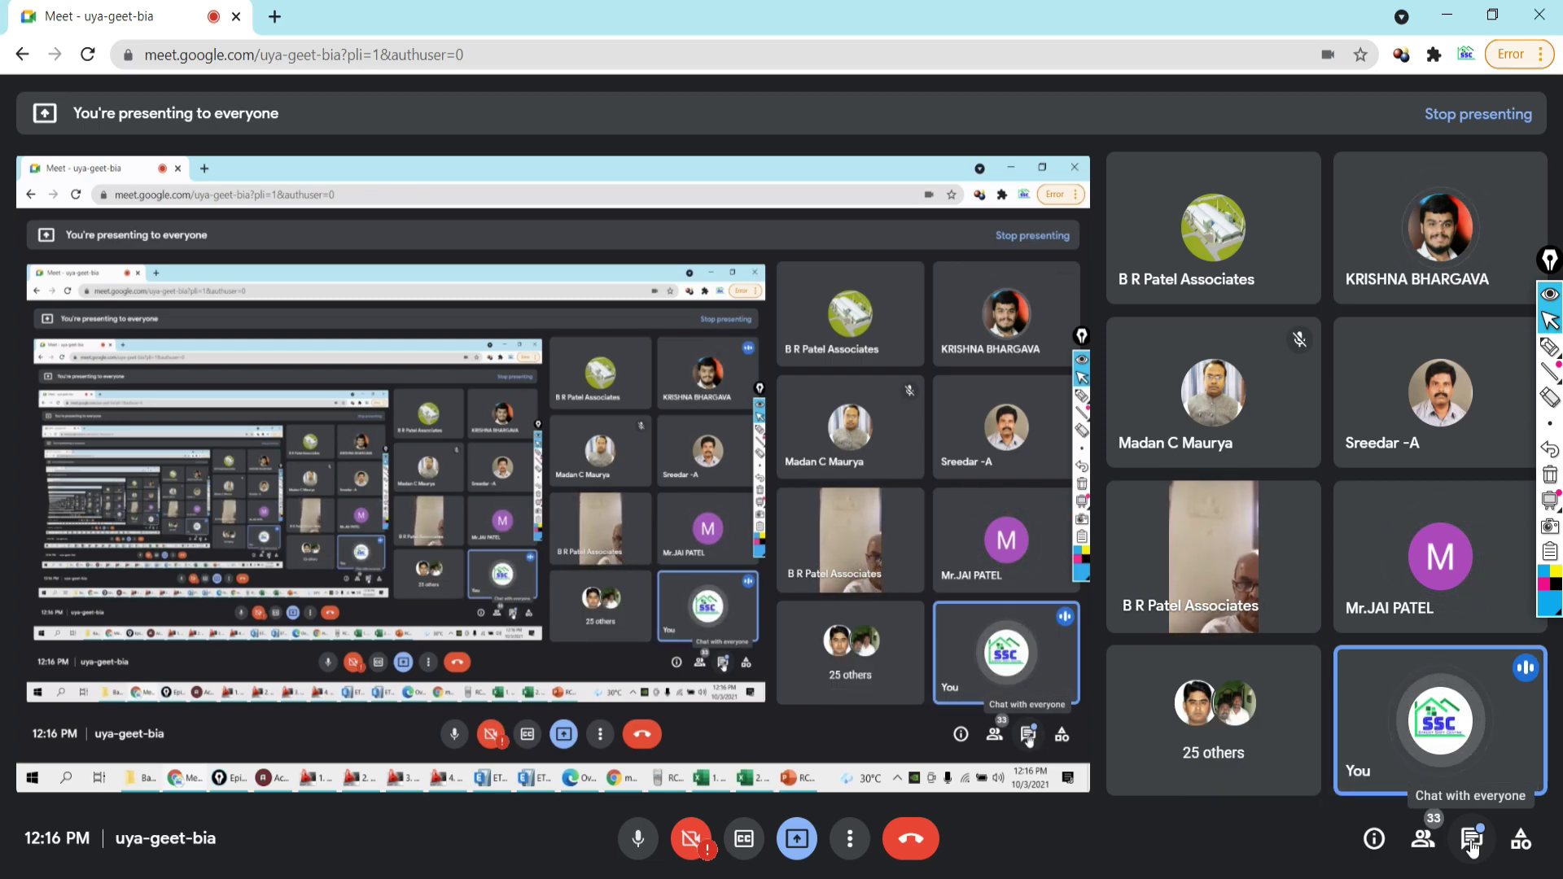
- Post the fee reply '4500/-' in the Google Meet chat, then close the chat panel
{"action": "left_click", "coordinate": [1472, 841]}
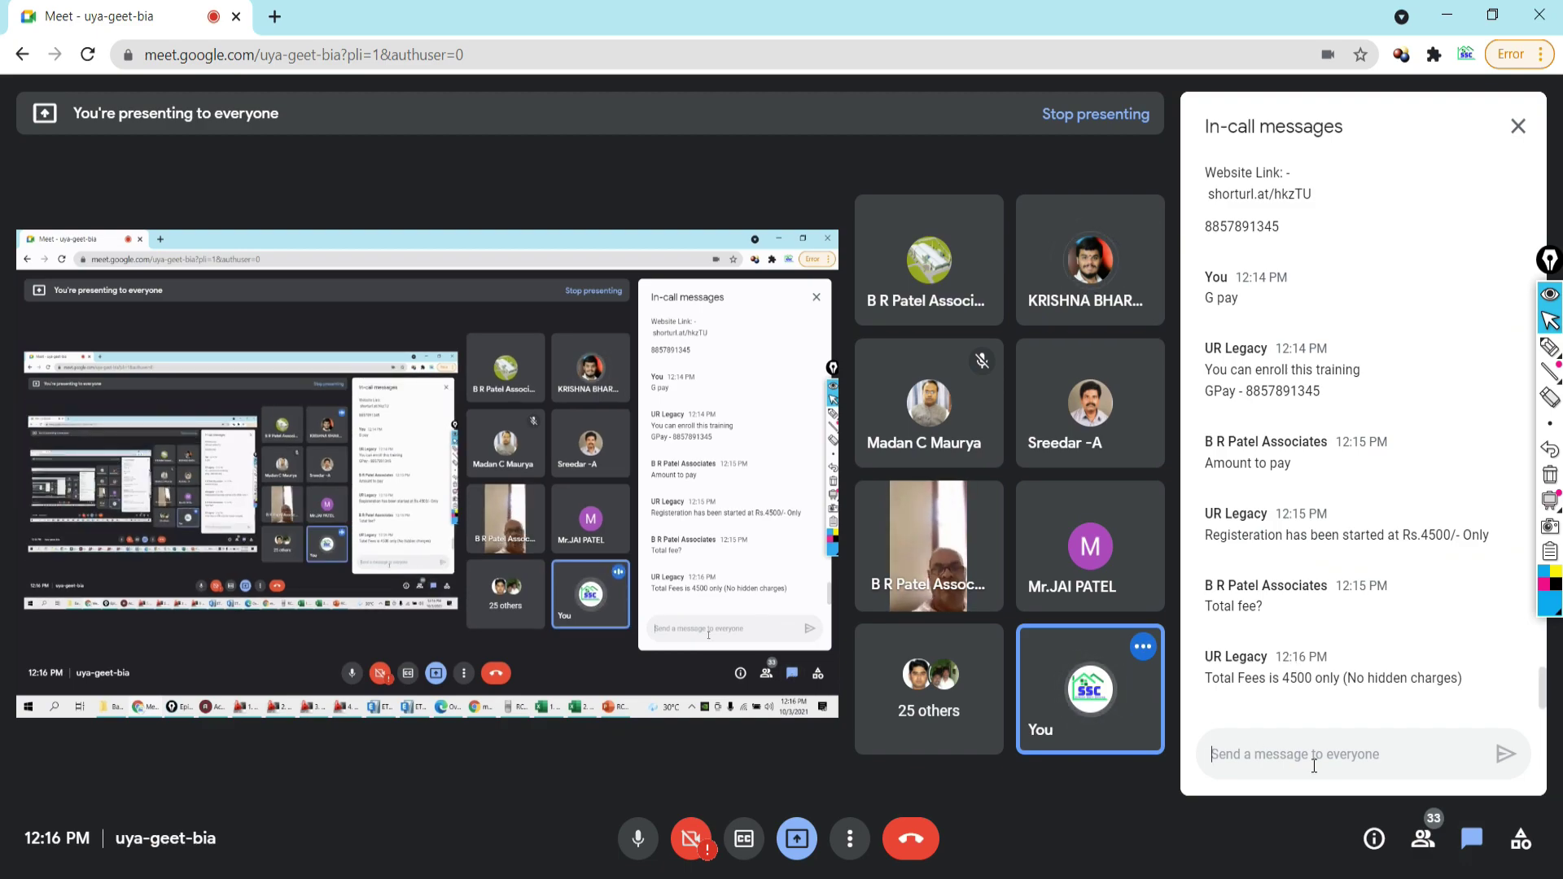
{"action": "type", "text": "4500/-"}
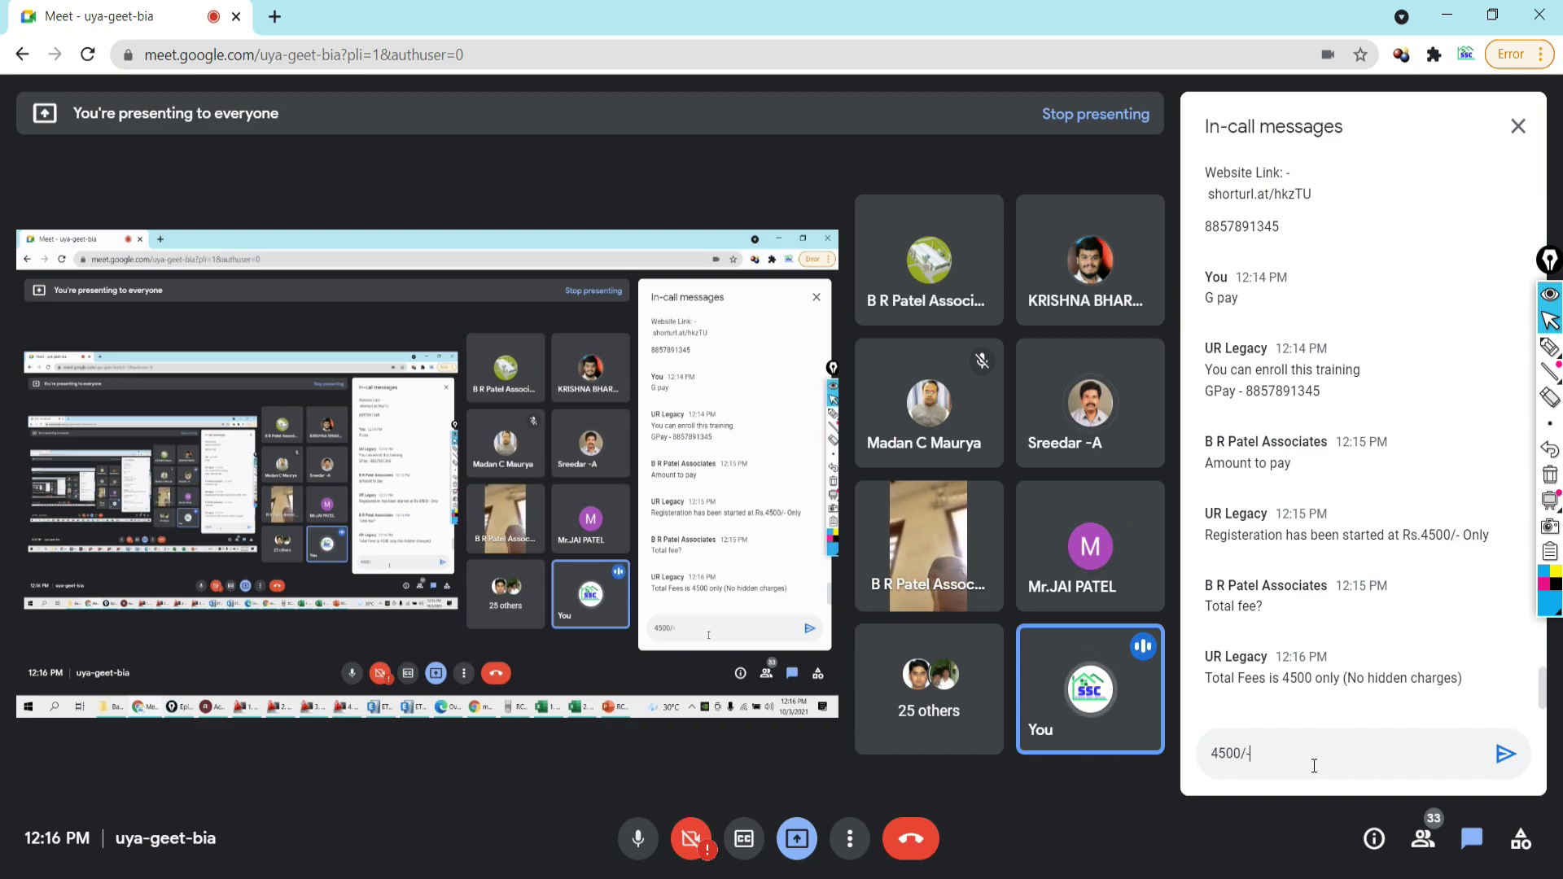
{"action": "key", "text": "Return"}
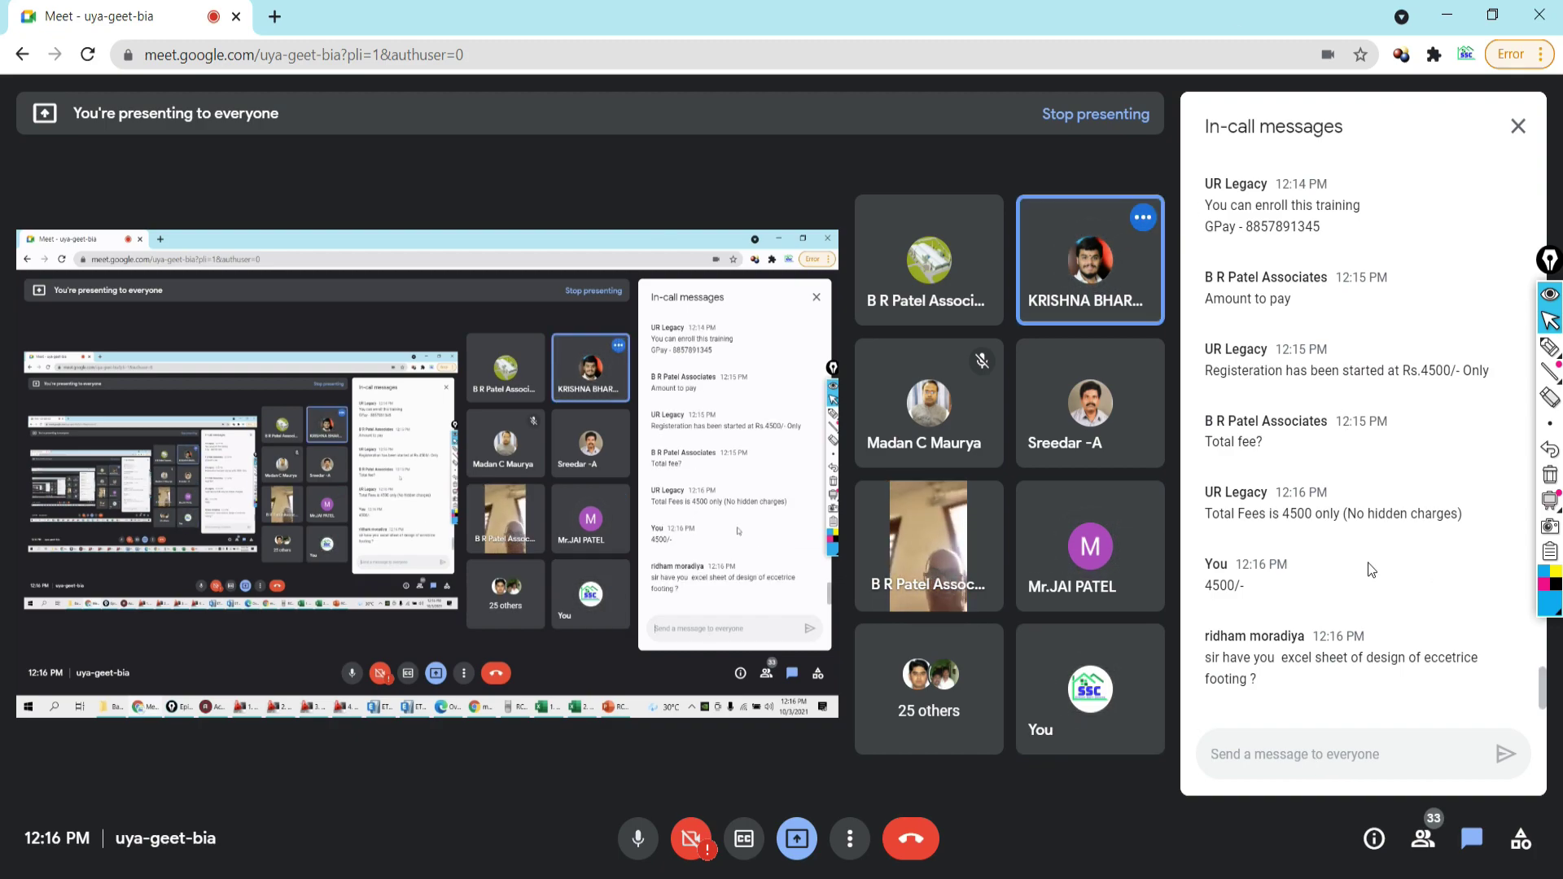
{"action": "left_click", "coordinate": [1519, 127]}
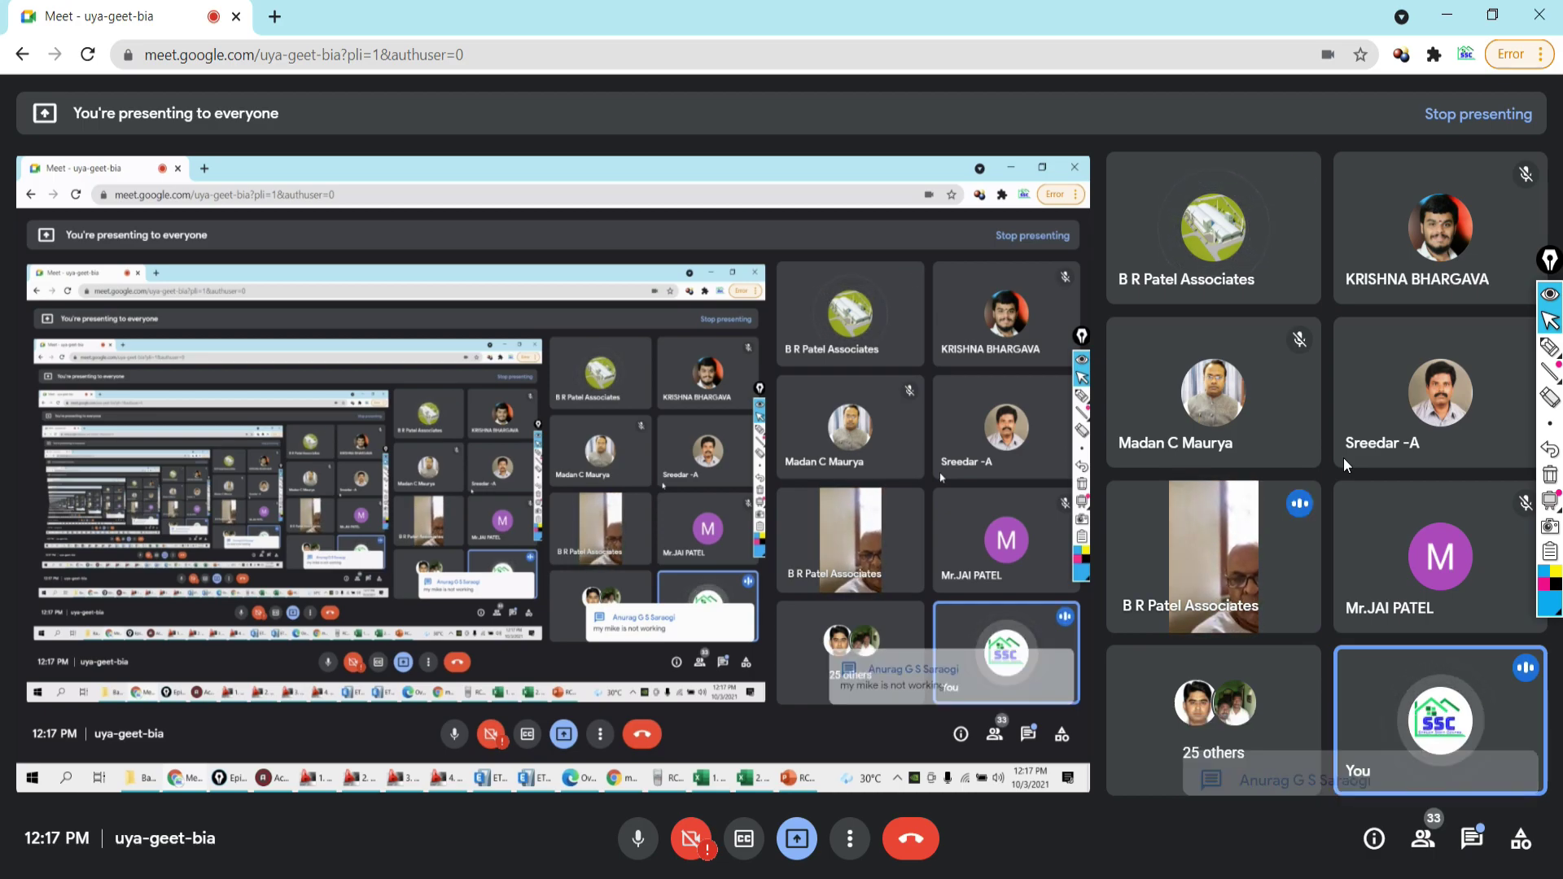
- Send a contact phone number to everyone in the Meet chat, then close the chat panel
{"action": "left_click", "coordinate": [1472, 838]}
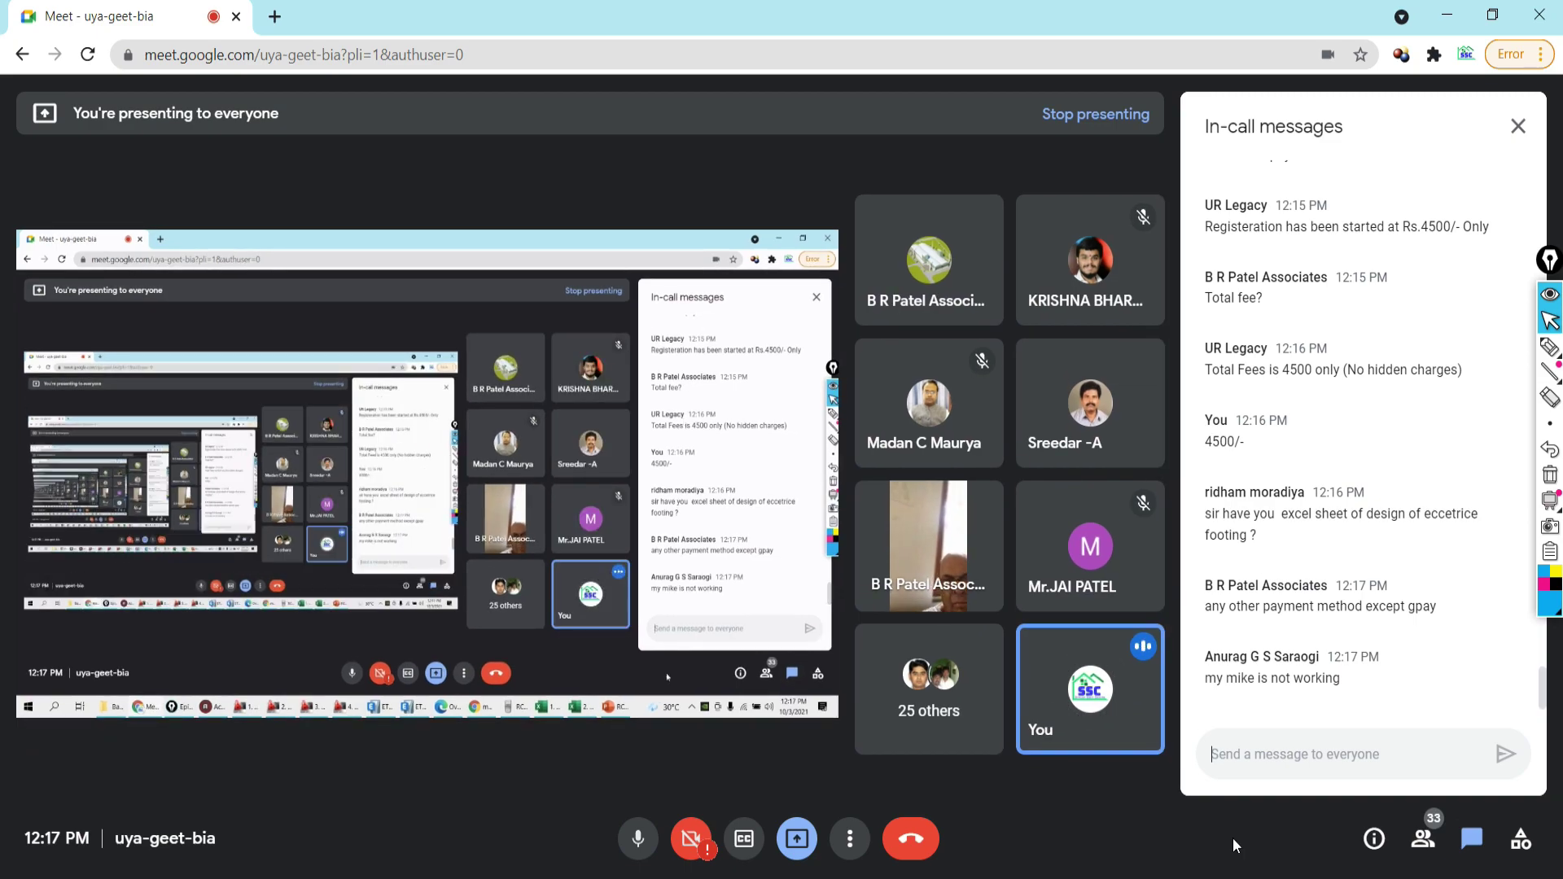
{"action": "left_click", "coordinate": [1278, 751]}
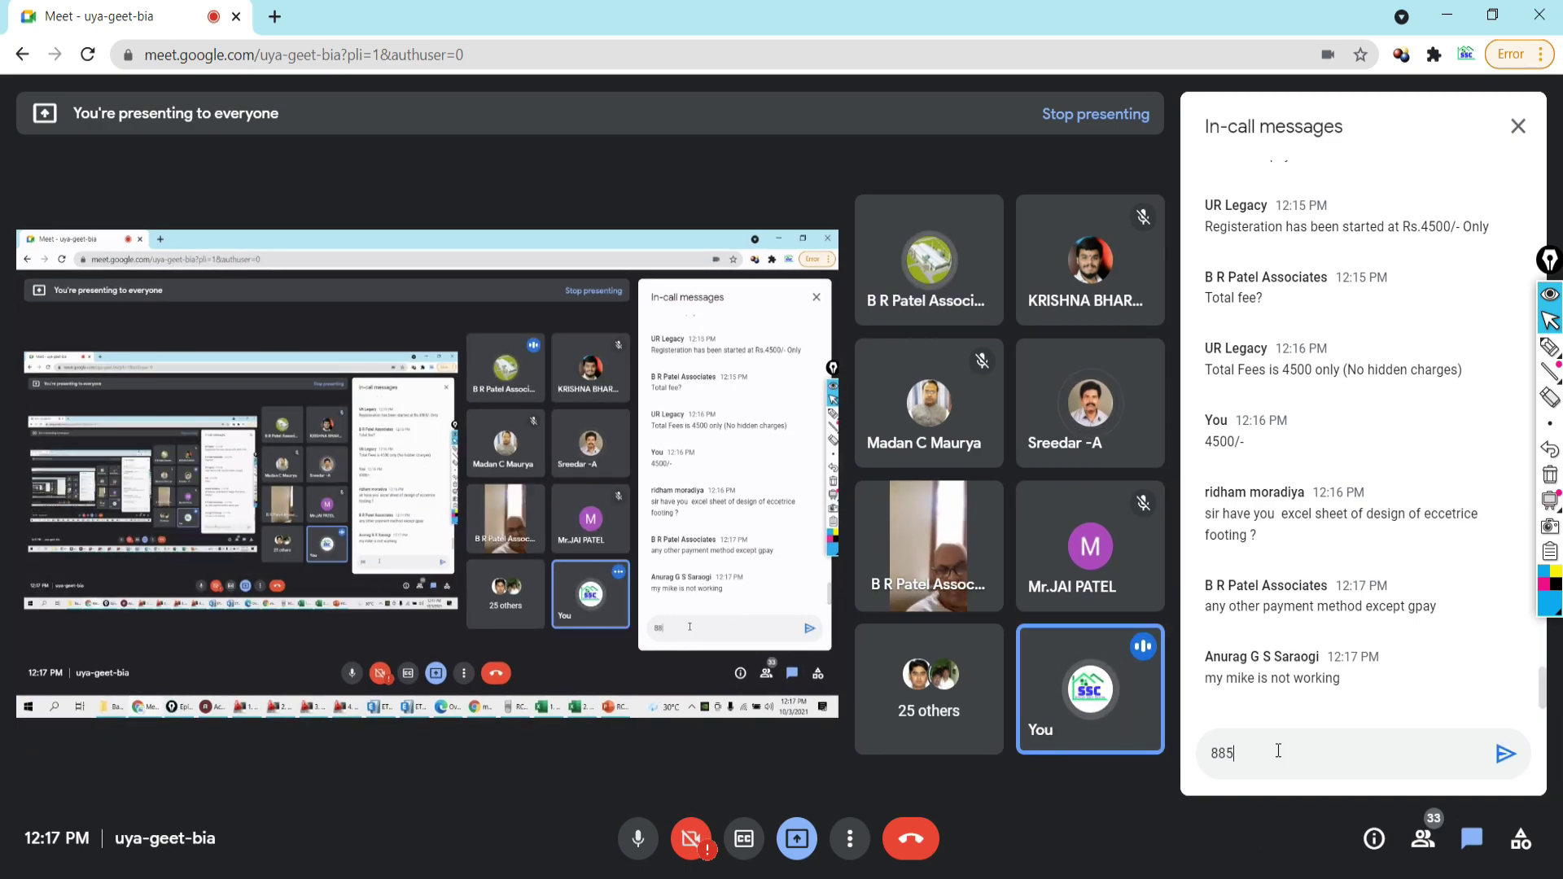
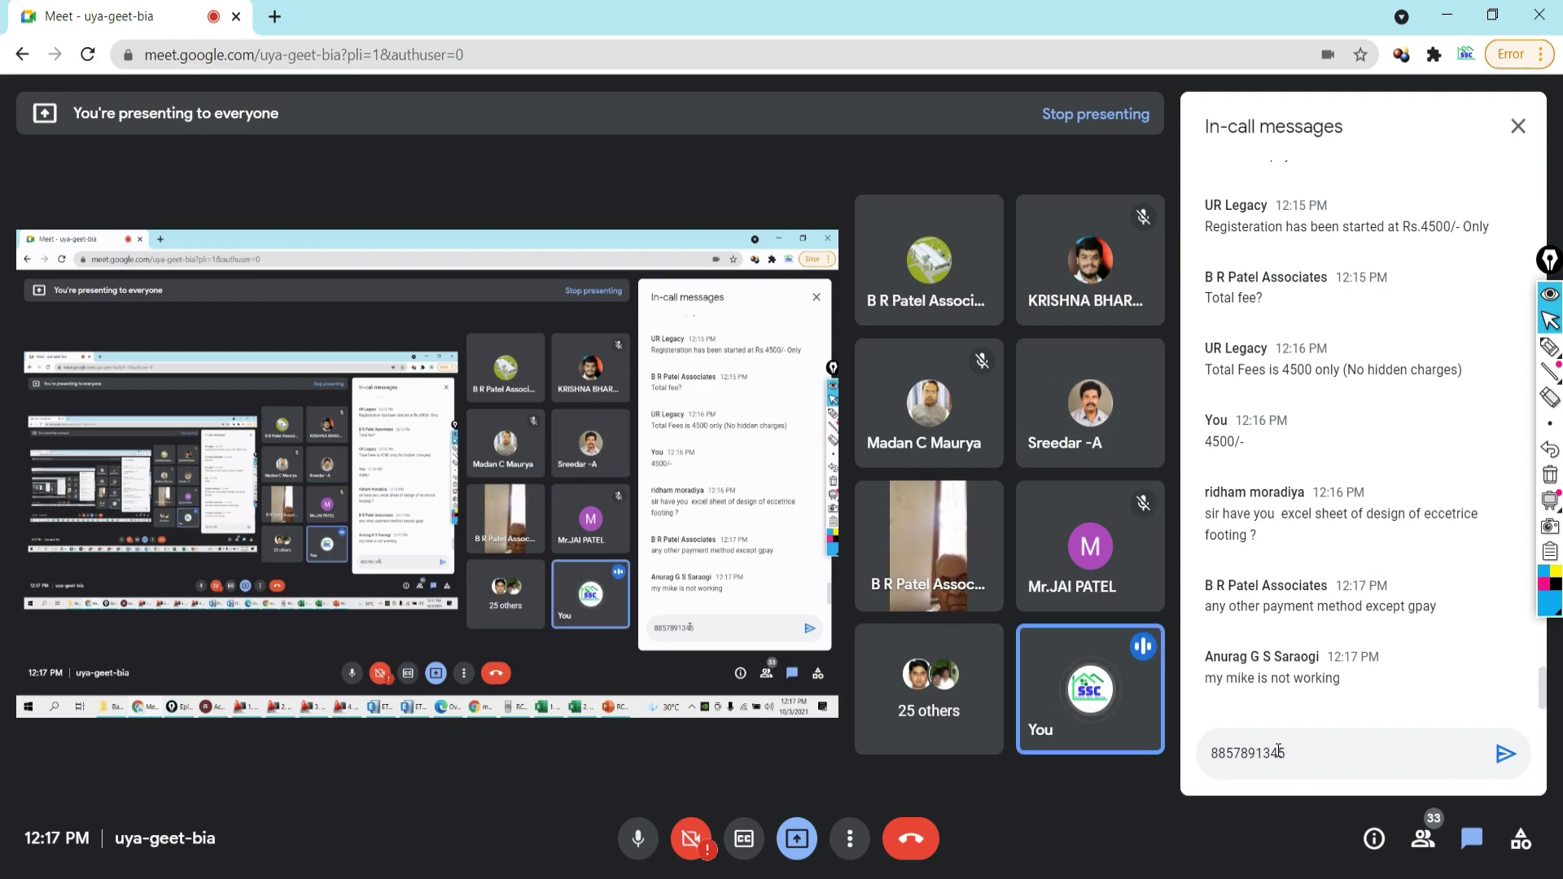
{"action": "key", "text": "Return"}
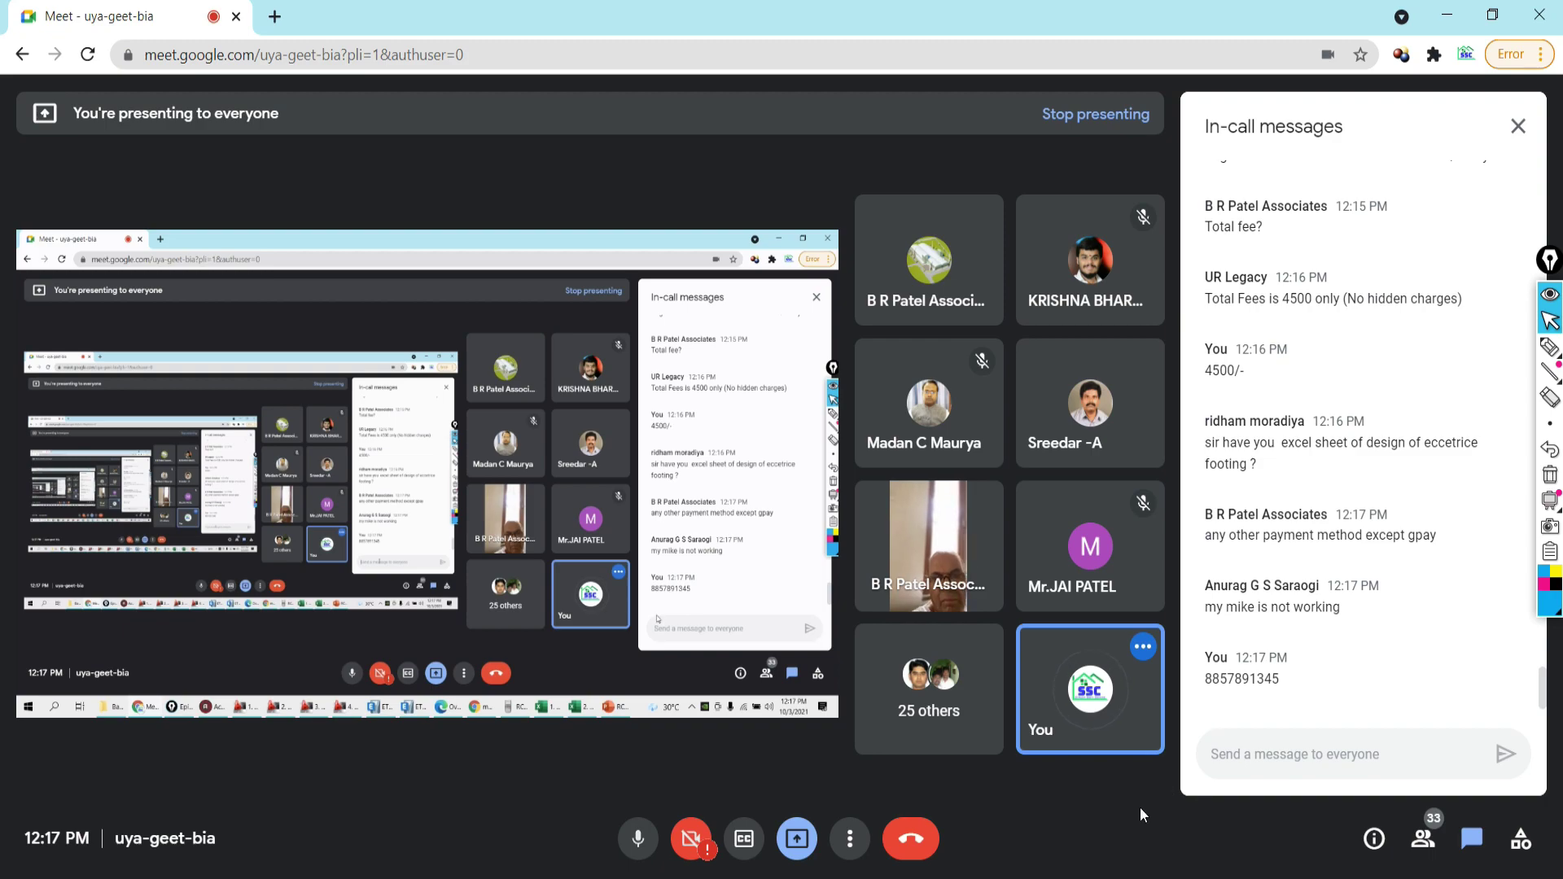
{"action": "left_click", "coordinate": [1518, 126]}
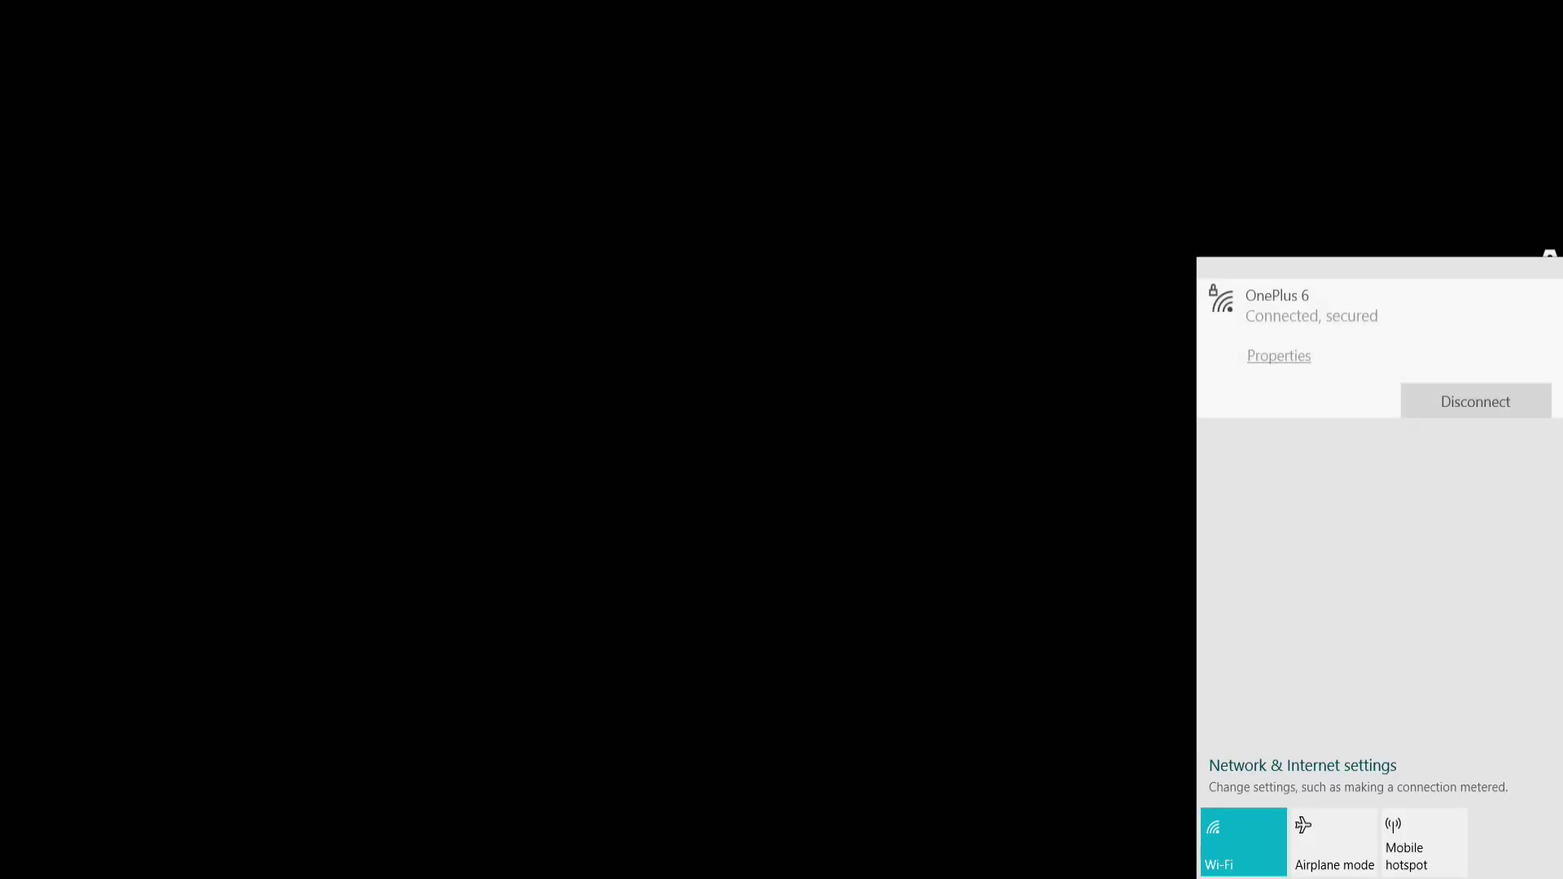
- Check the speaker volume and the Wi-Fi connection to OnePlus 6 from the taskbar
{"action": "left_click", "coordinate": [1491, 866]}
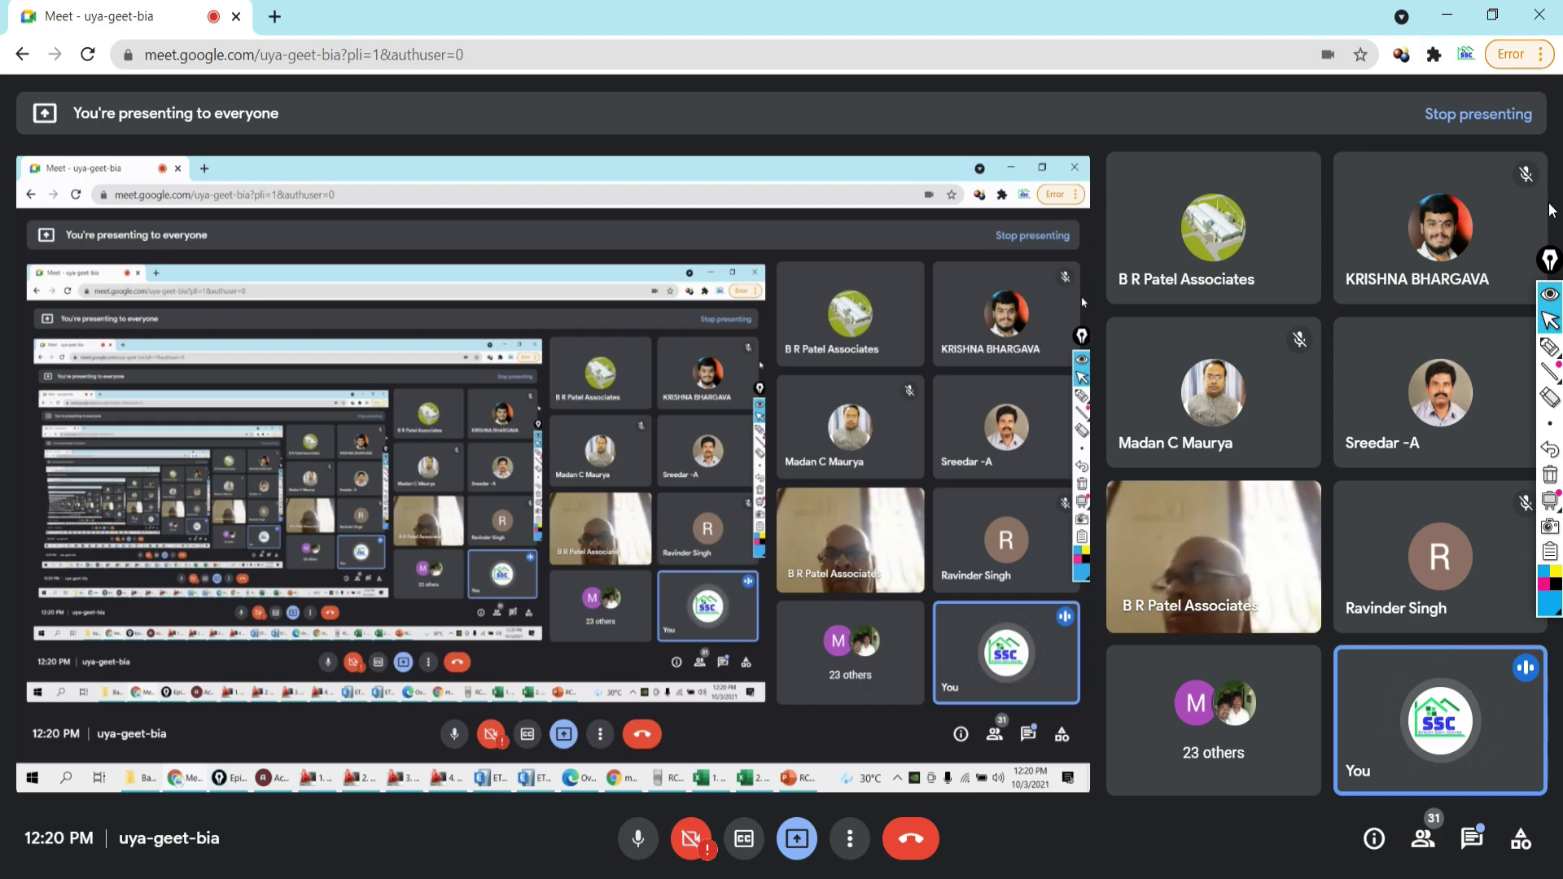
{"action": "key", "text": "alt+Tab"}
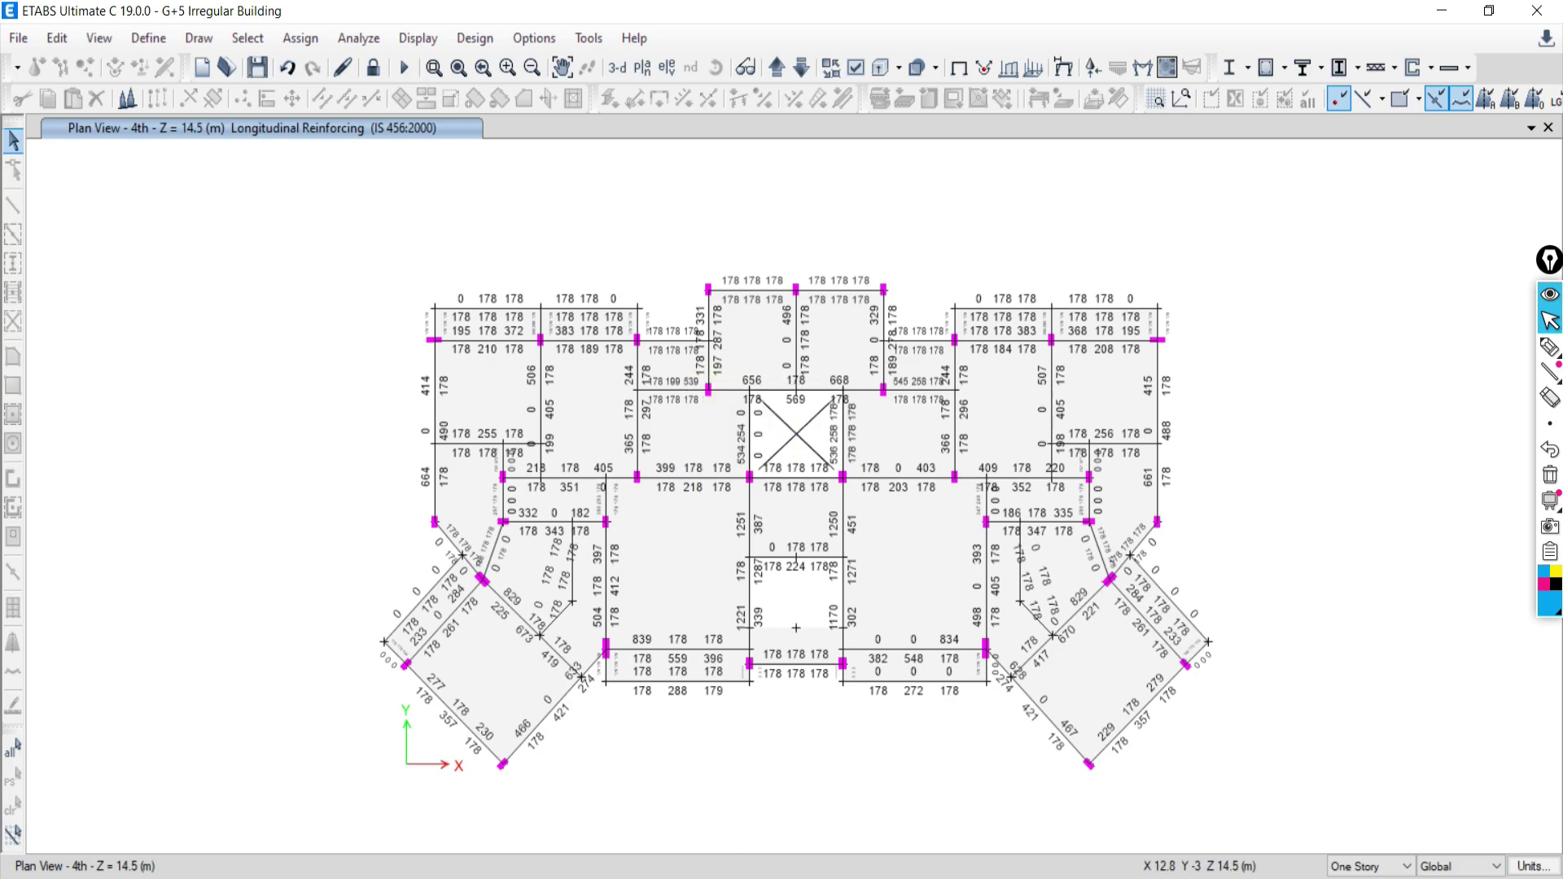
{"action": "key", "text": "alt+Tab"}
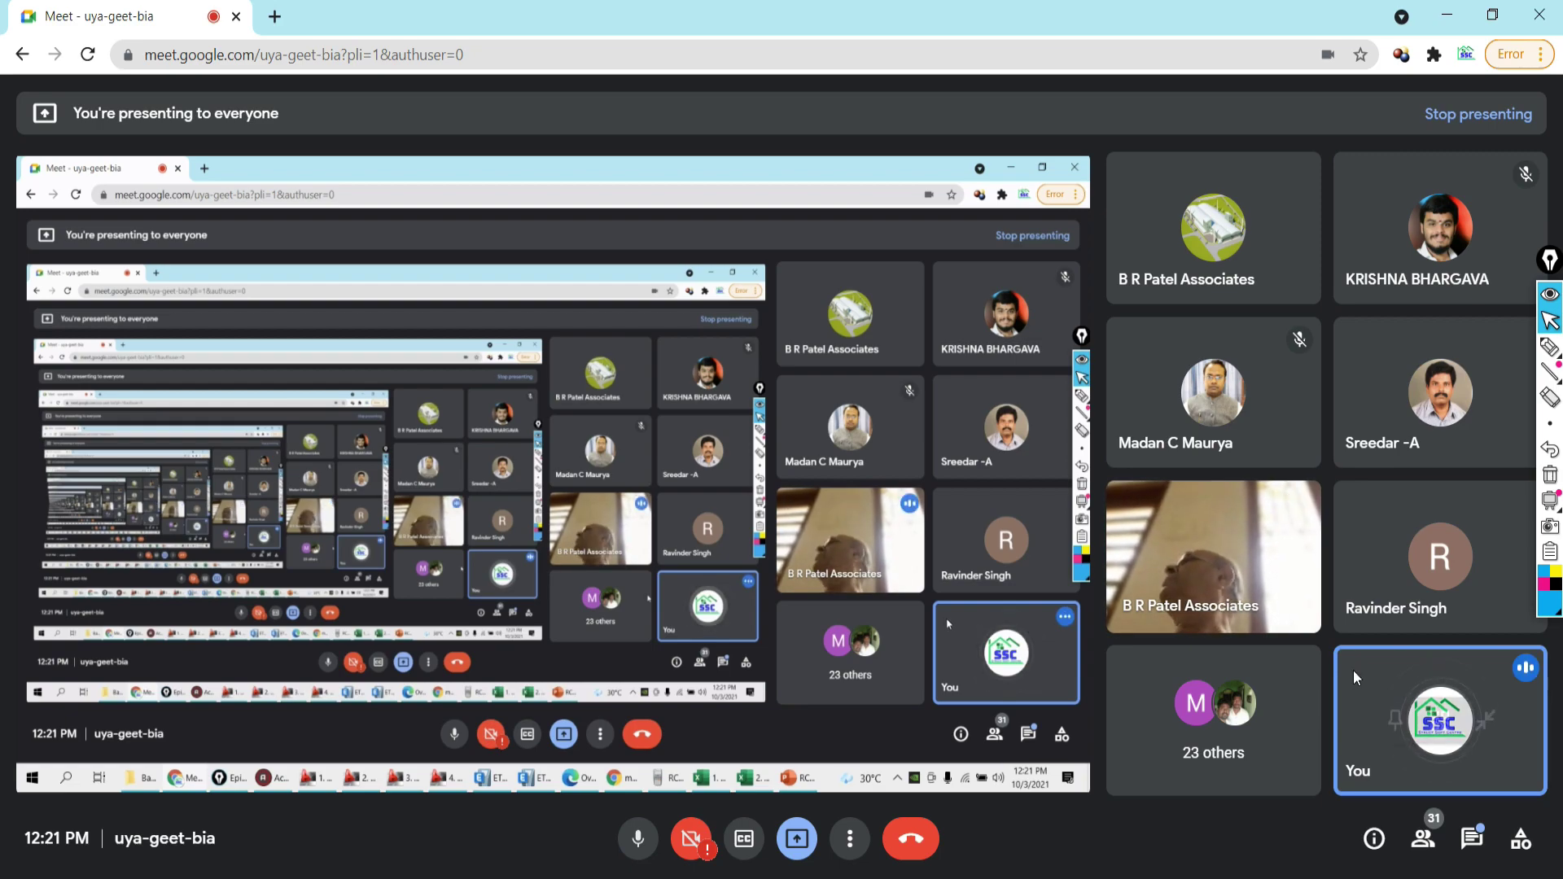
{"action": "mouse_move", "coordinate": [1440, 720]}
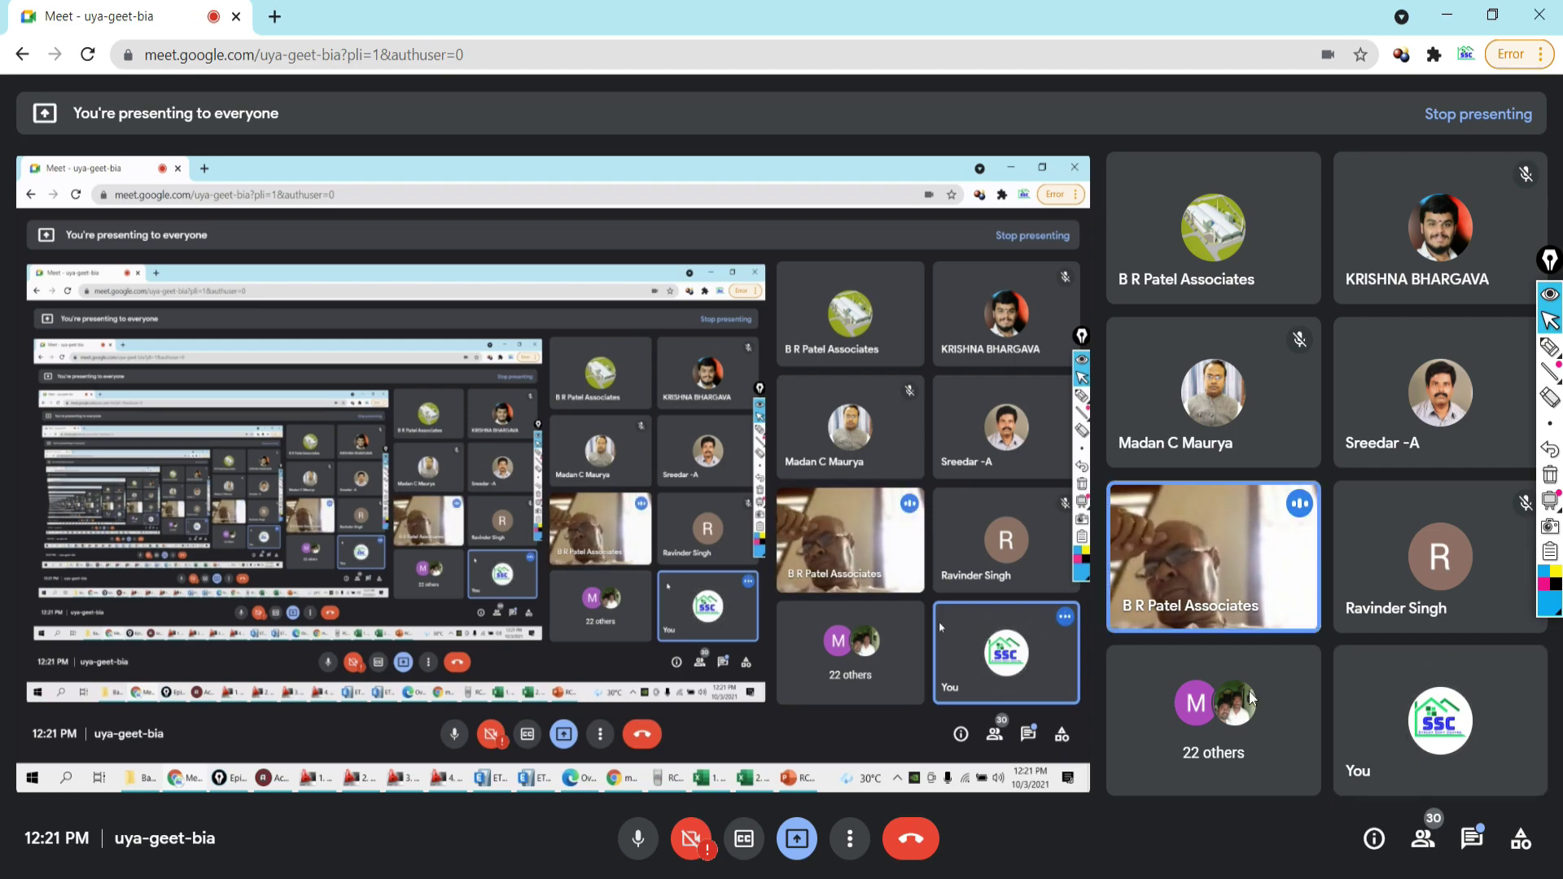
{"action": "left_click", "coordinate": [1474, 853]}
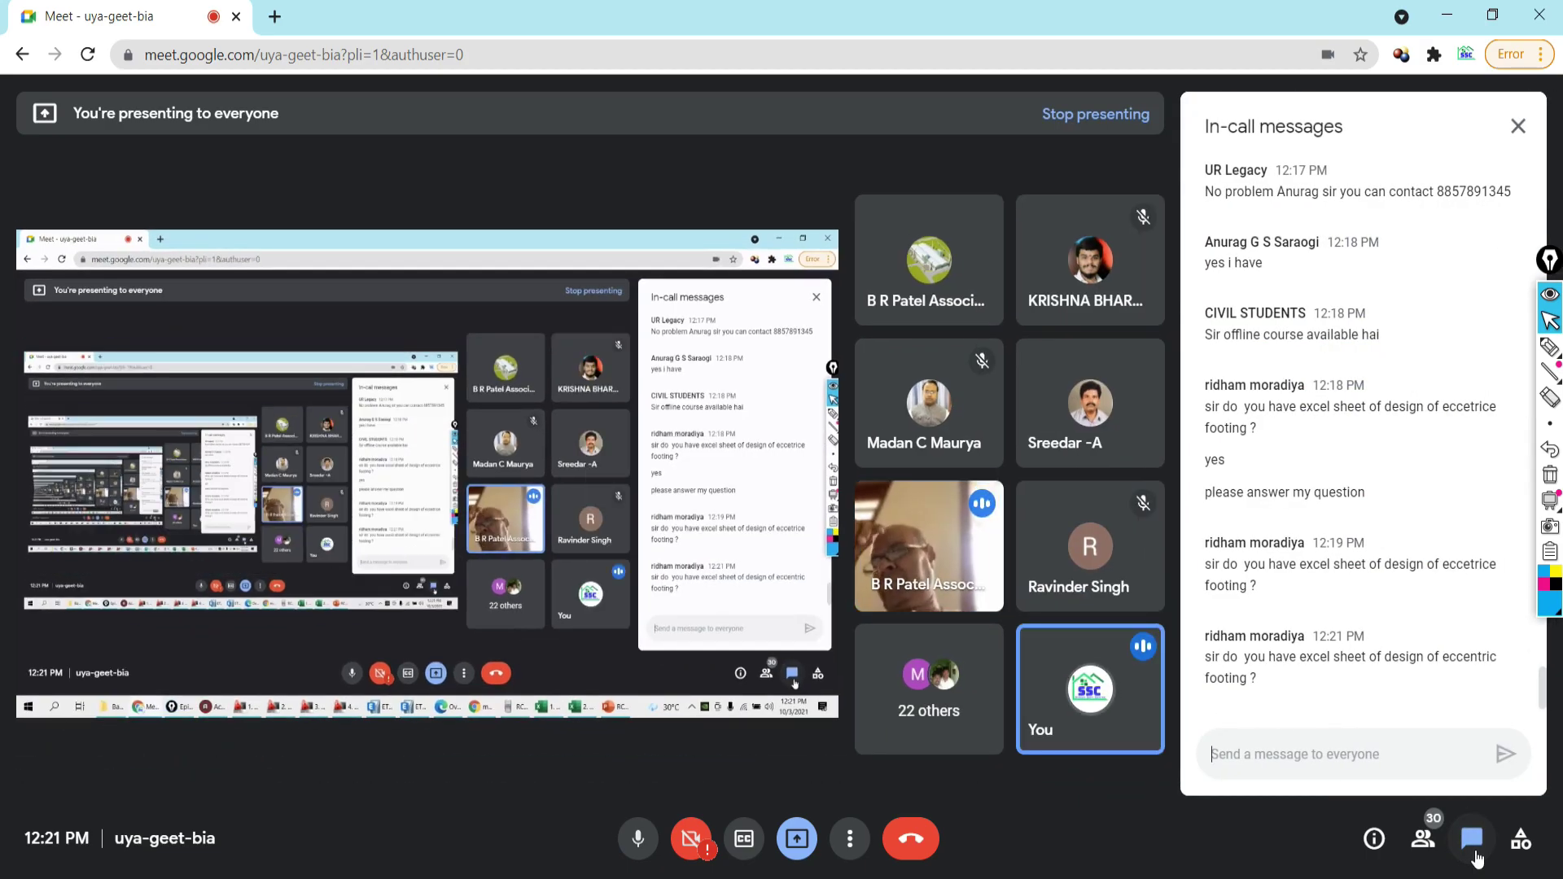
{"action": "left_click", "coordinate": [1474, 851]}
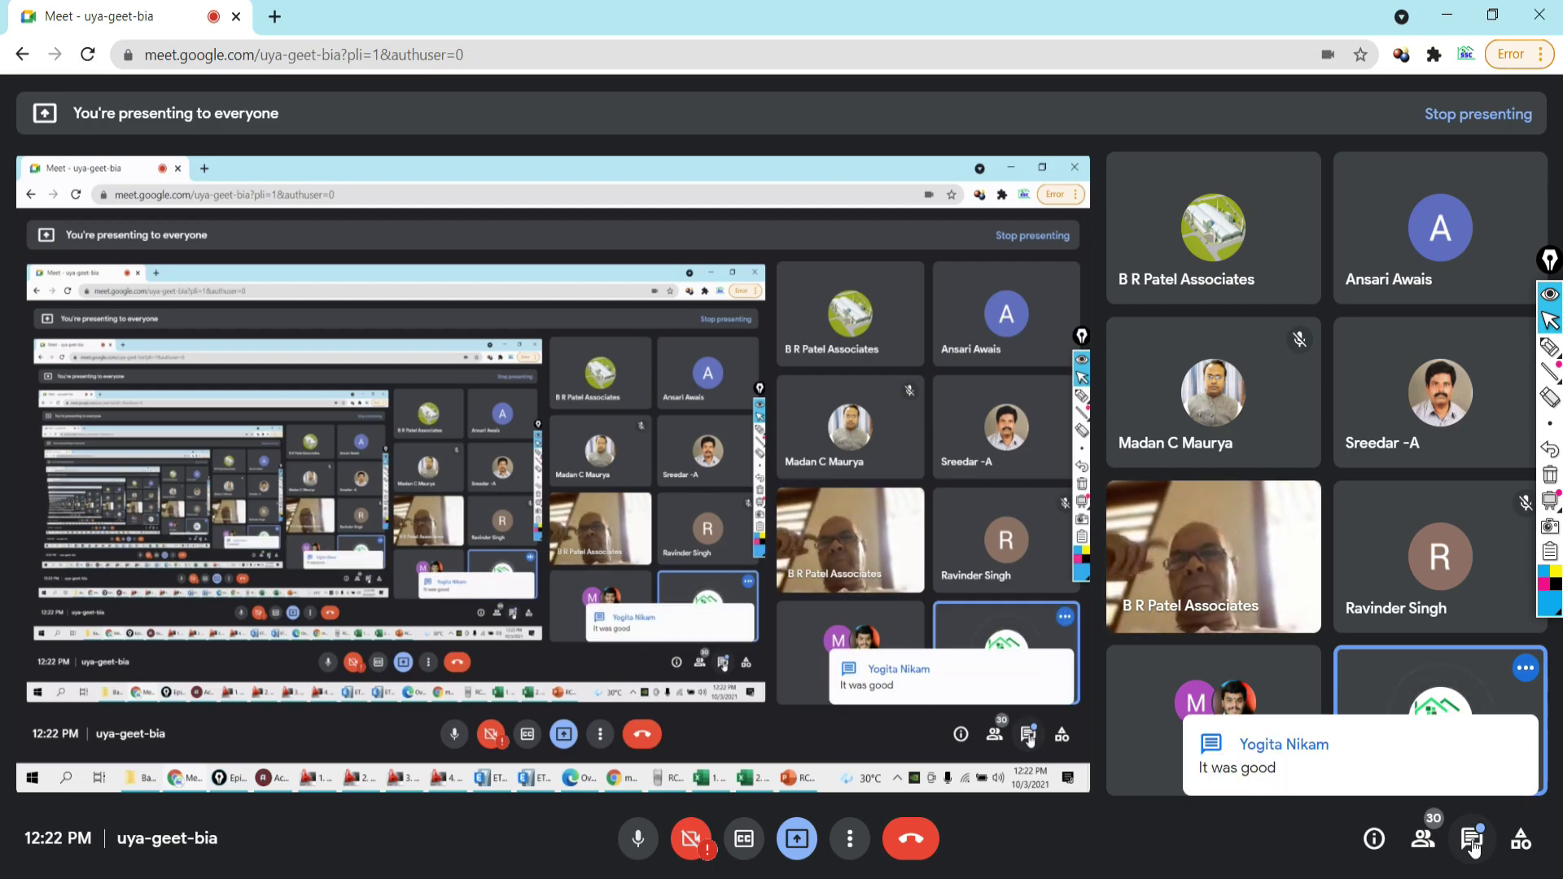
{"action": "left_click", "coordinate": [1473, 839]}
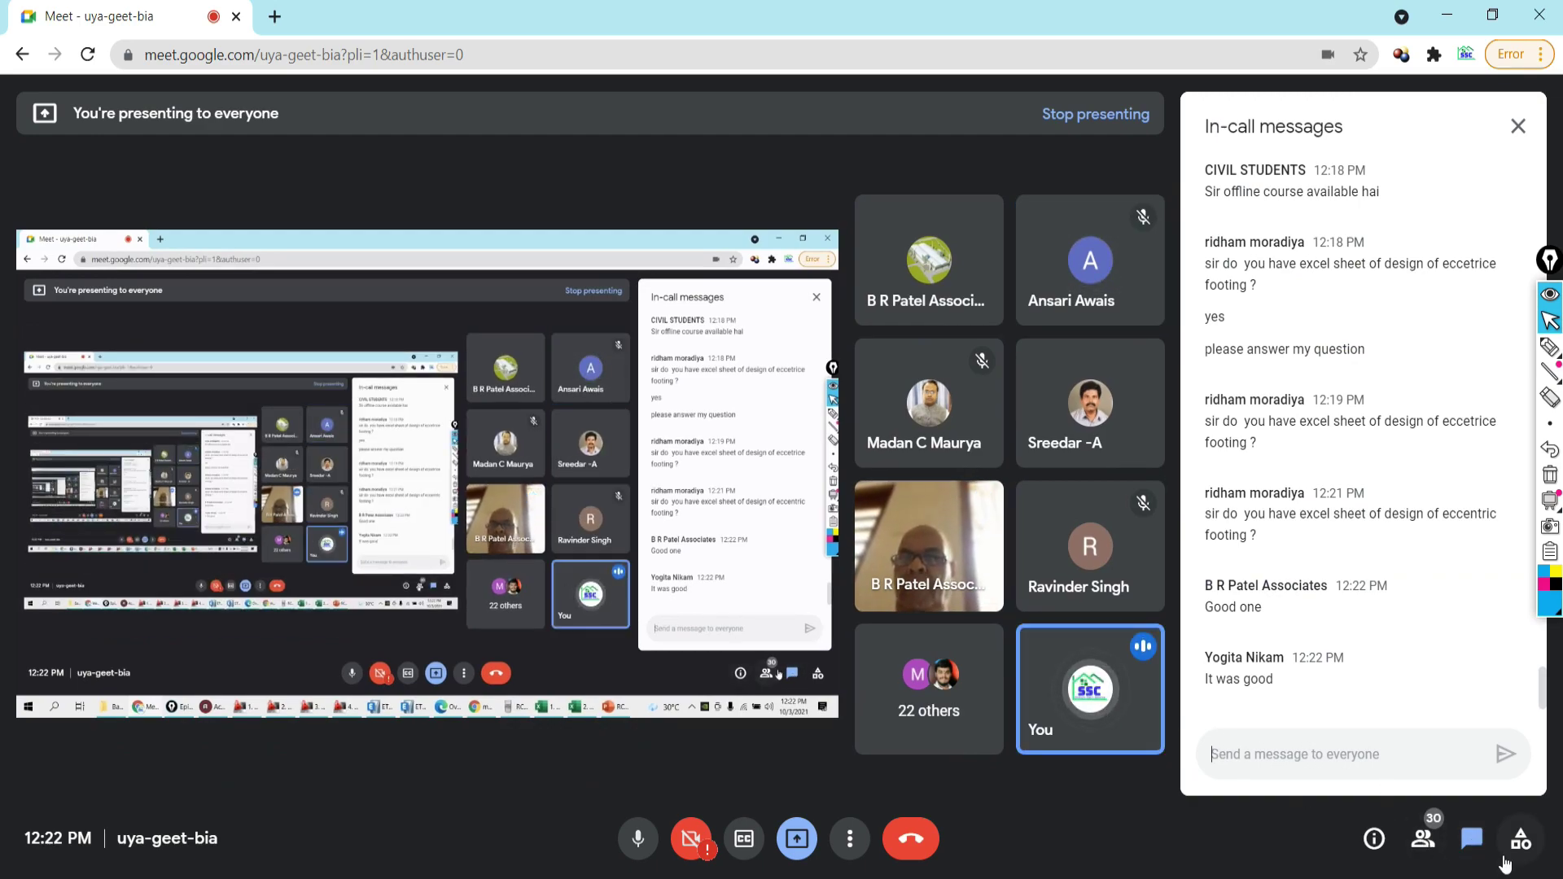
{"action": "left_click", "coordinate": [1473, 841]}
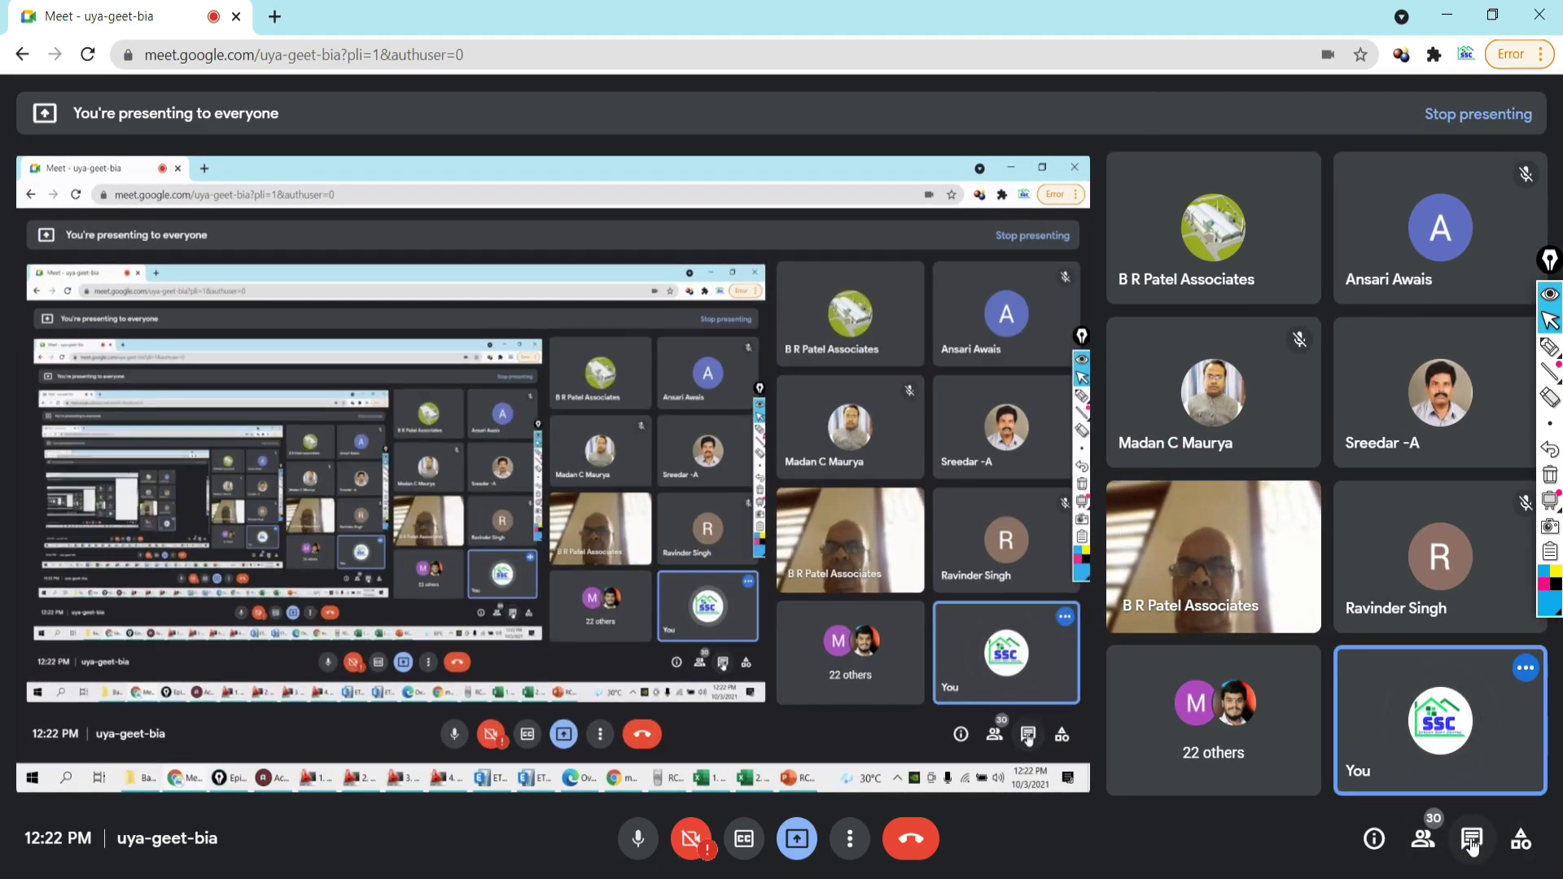